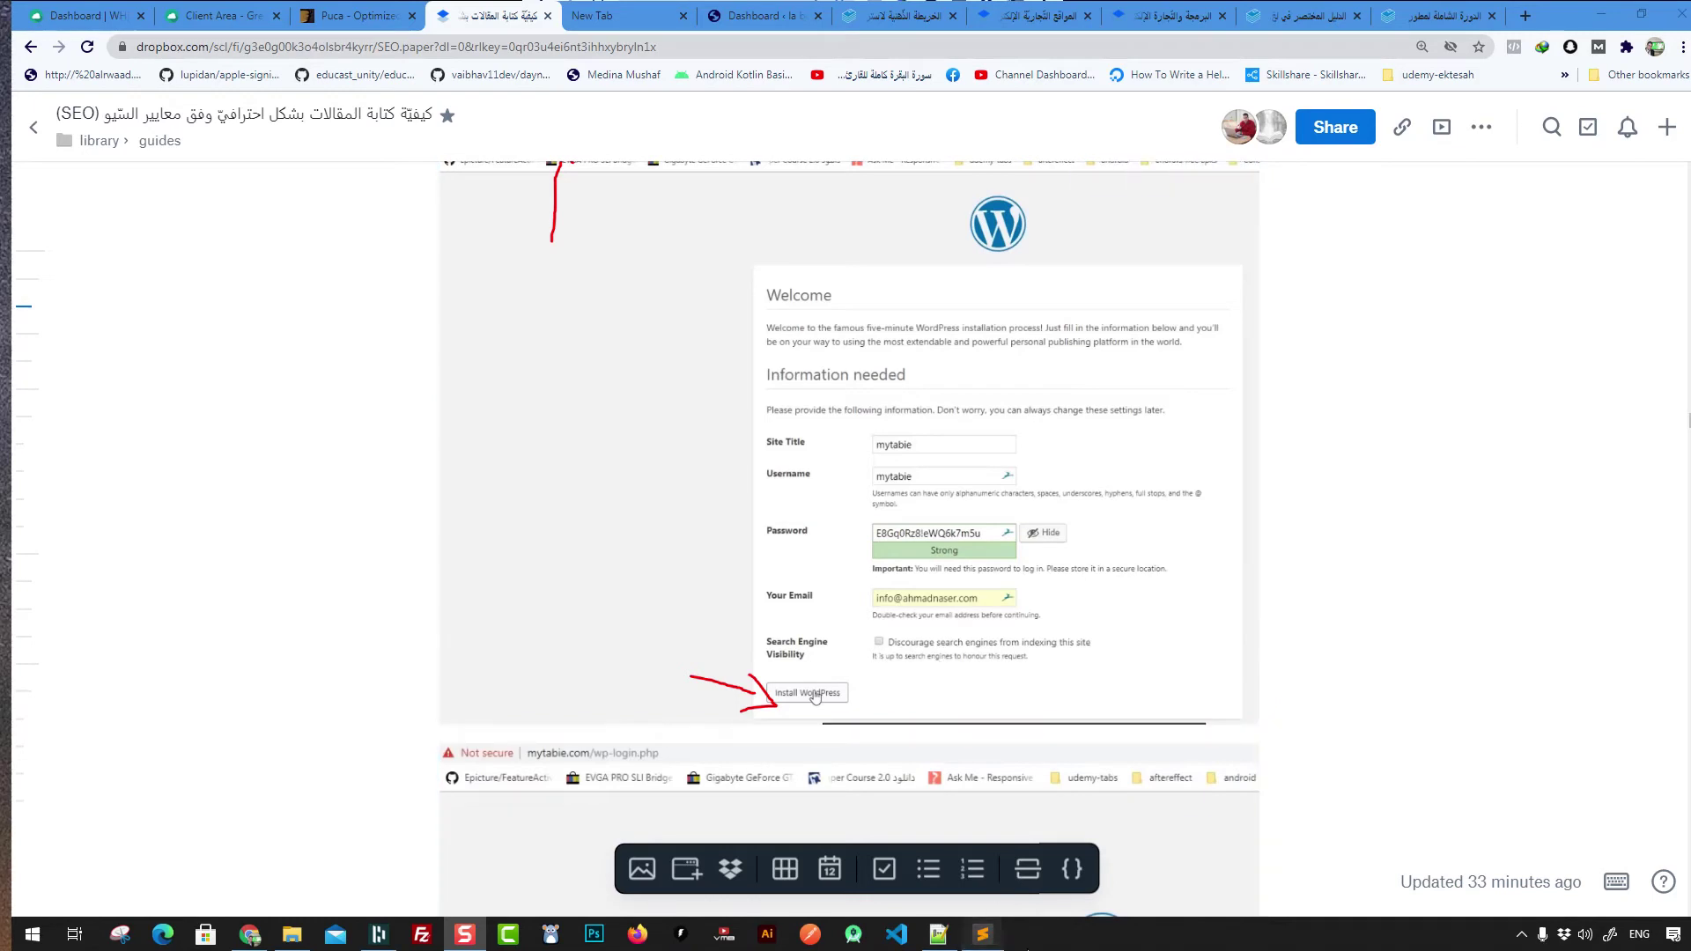
Step: Bring the Sublime Text note of saved links to the front and select the client-area URL on line 1
click(982, 933)
drag(648, 147, 136, 145)
Step: Open the selected cp.greenbackend.com URL in the browser's Greenbackend client area
right_click(435, 151)
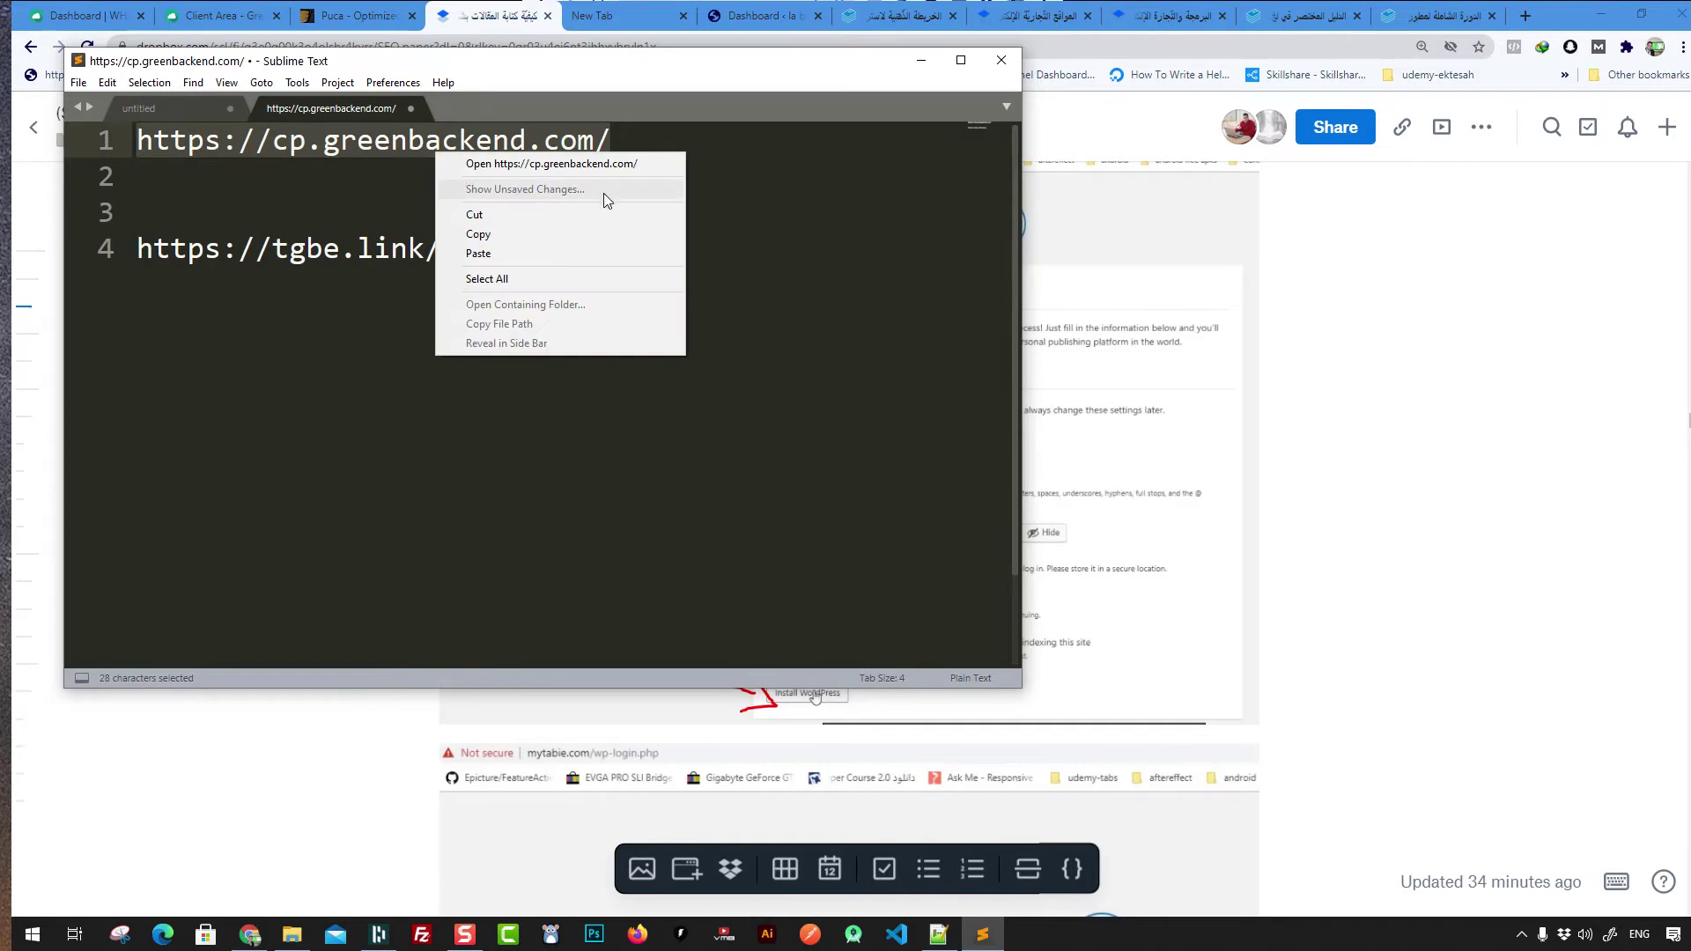
click(539, 167)
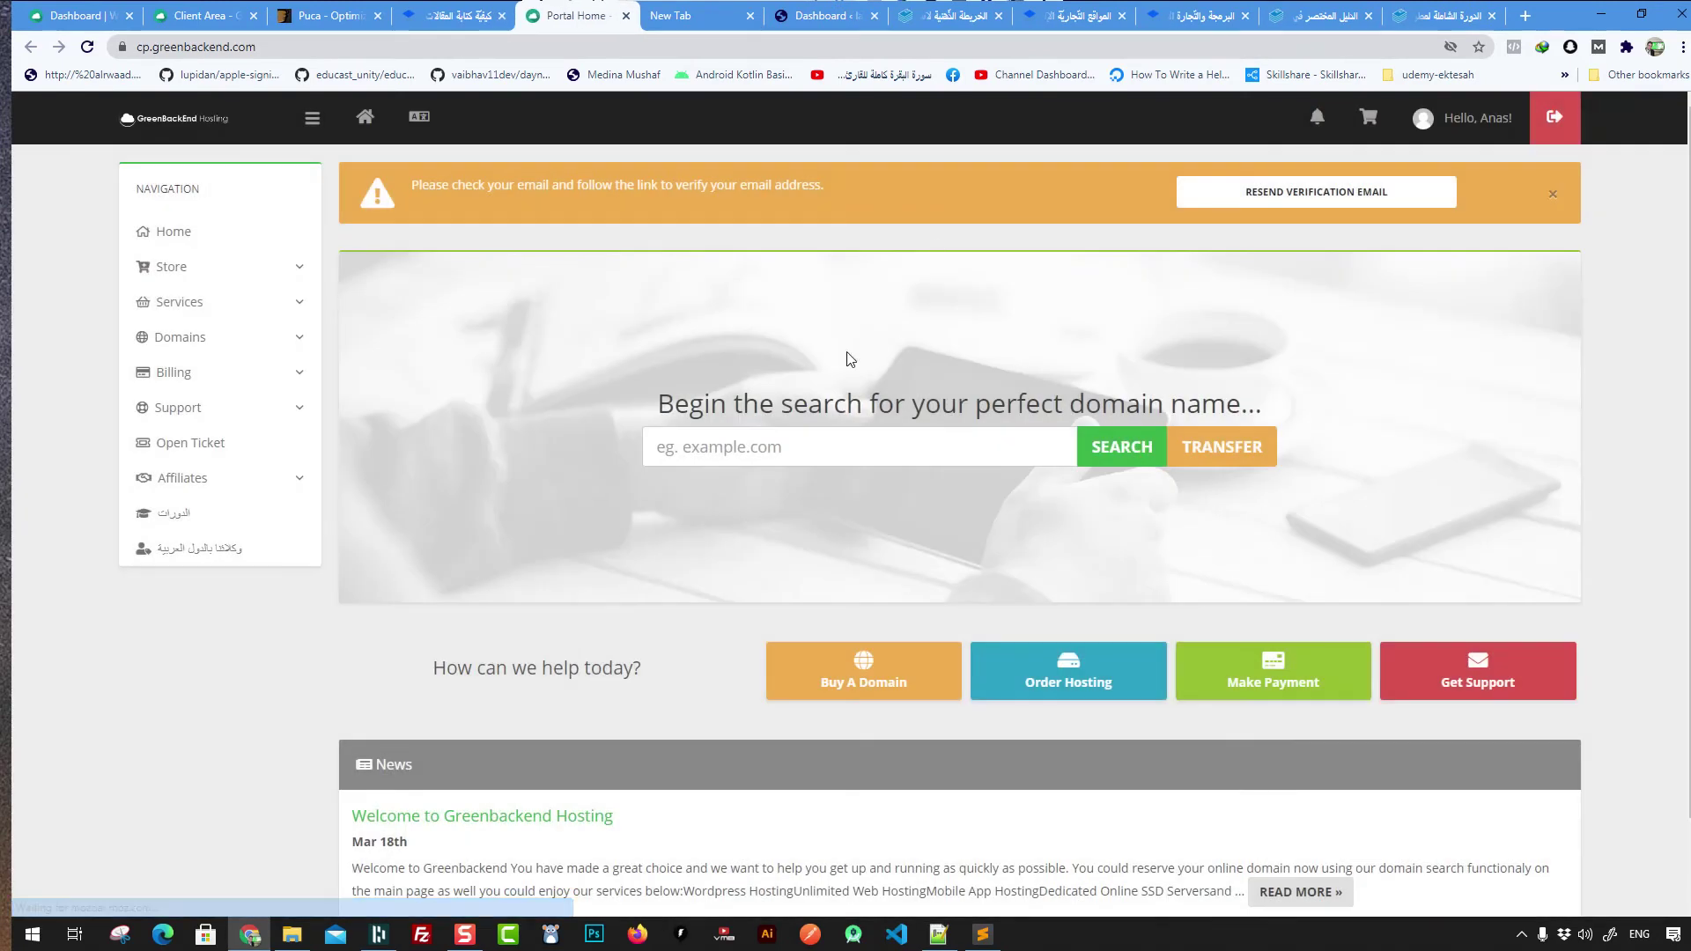
click(827, 446)
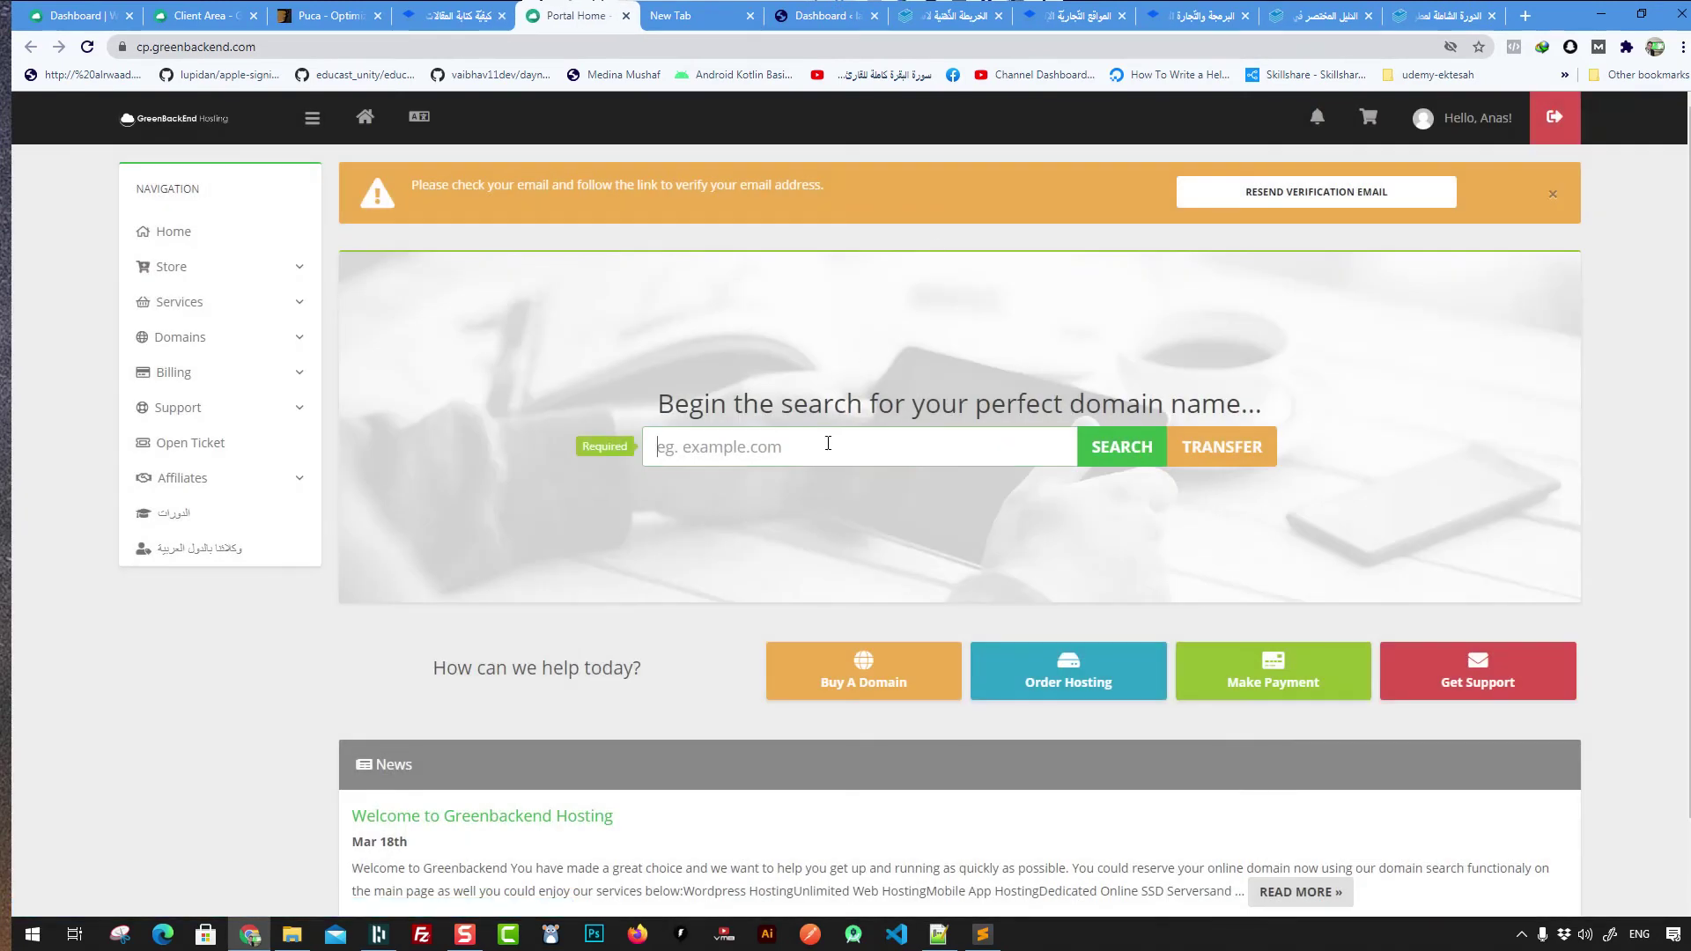
Step: Search for the seolinks domain and load more suggestions, since seolinks.com is unavailable
text(seolinks)
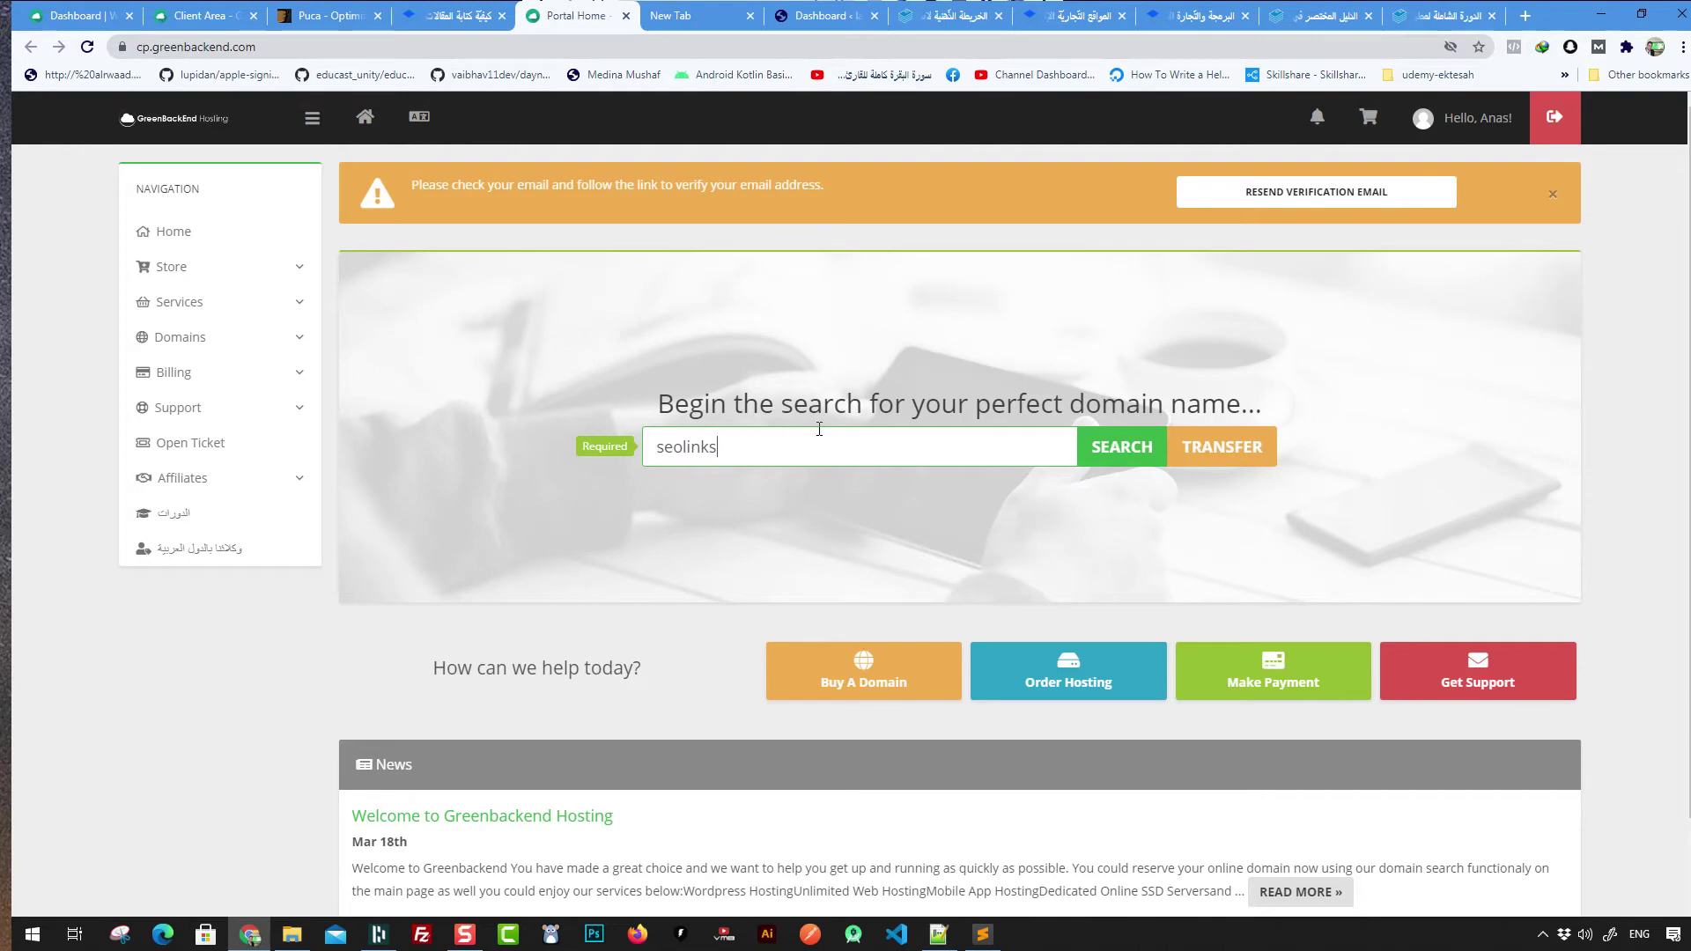
click(1089, 449)
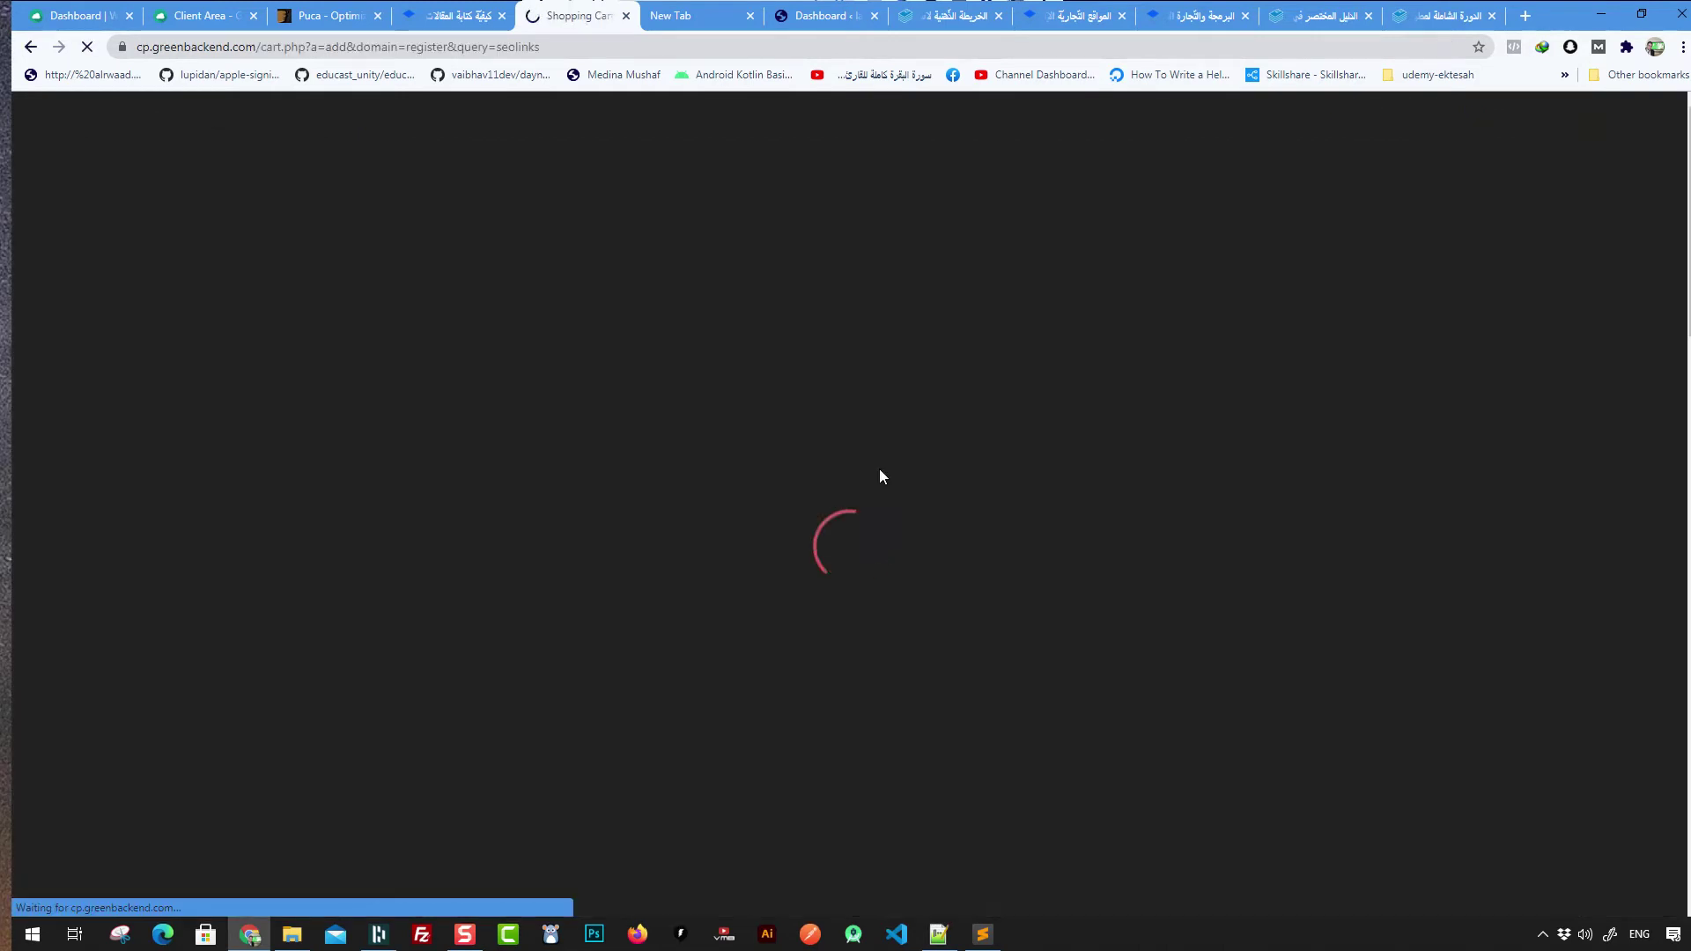
scroll(870, 514, down, 5)
scroll(717, 437, up, 2)
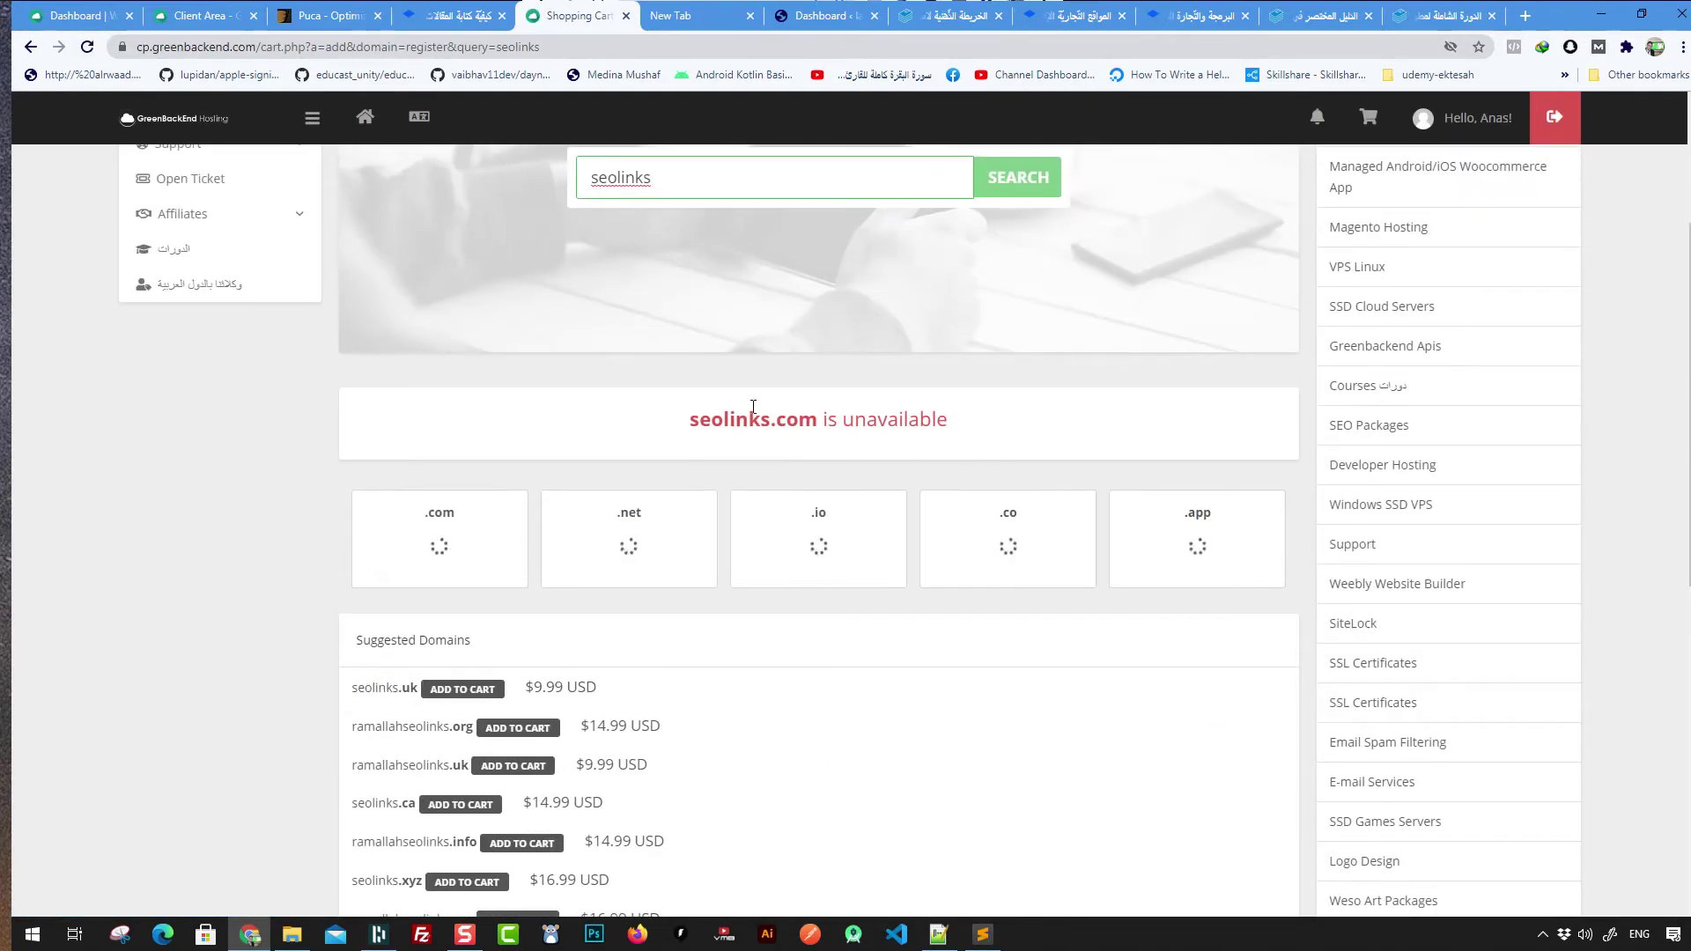
drag(691, 419, 819, 421)
click(858, 425)
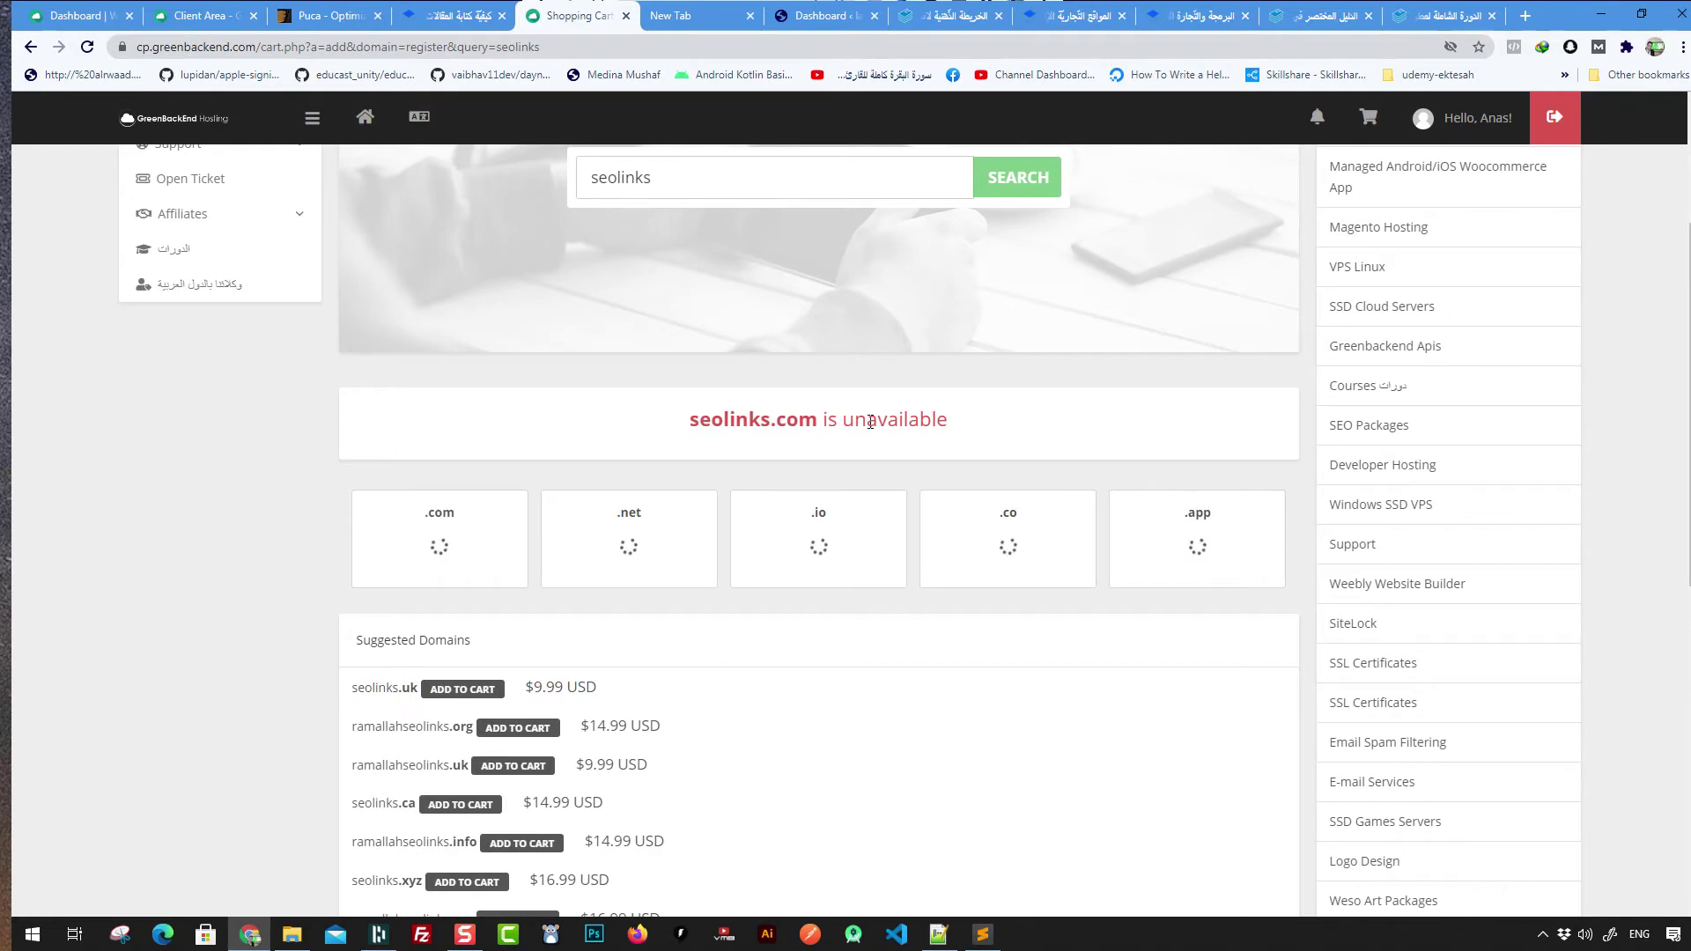
scroll(859, 424, down, 6)
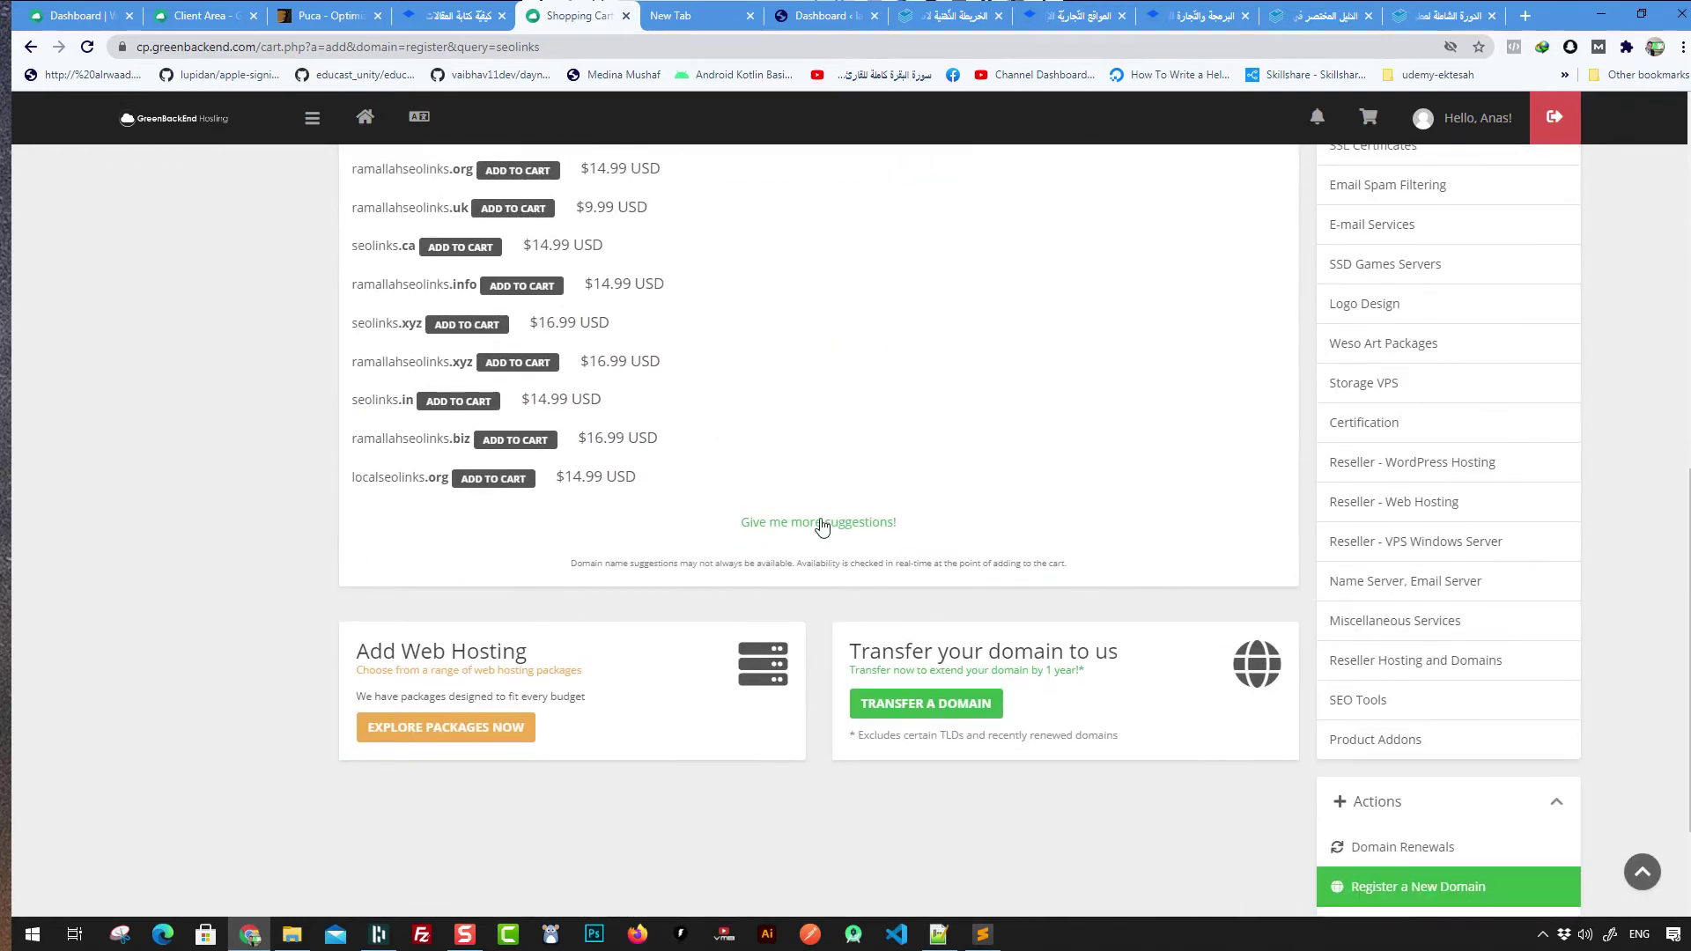
click(825, 523)
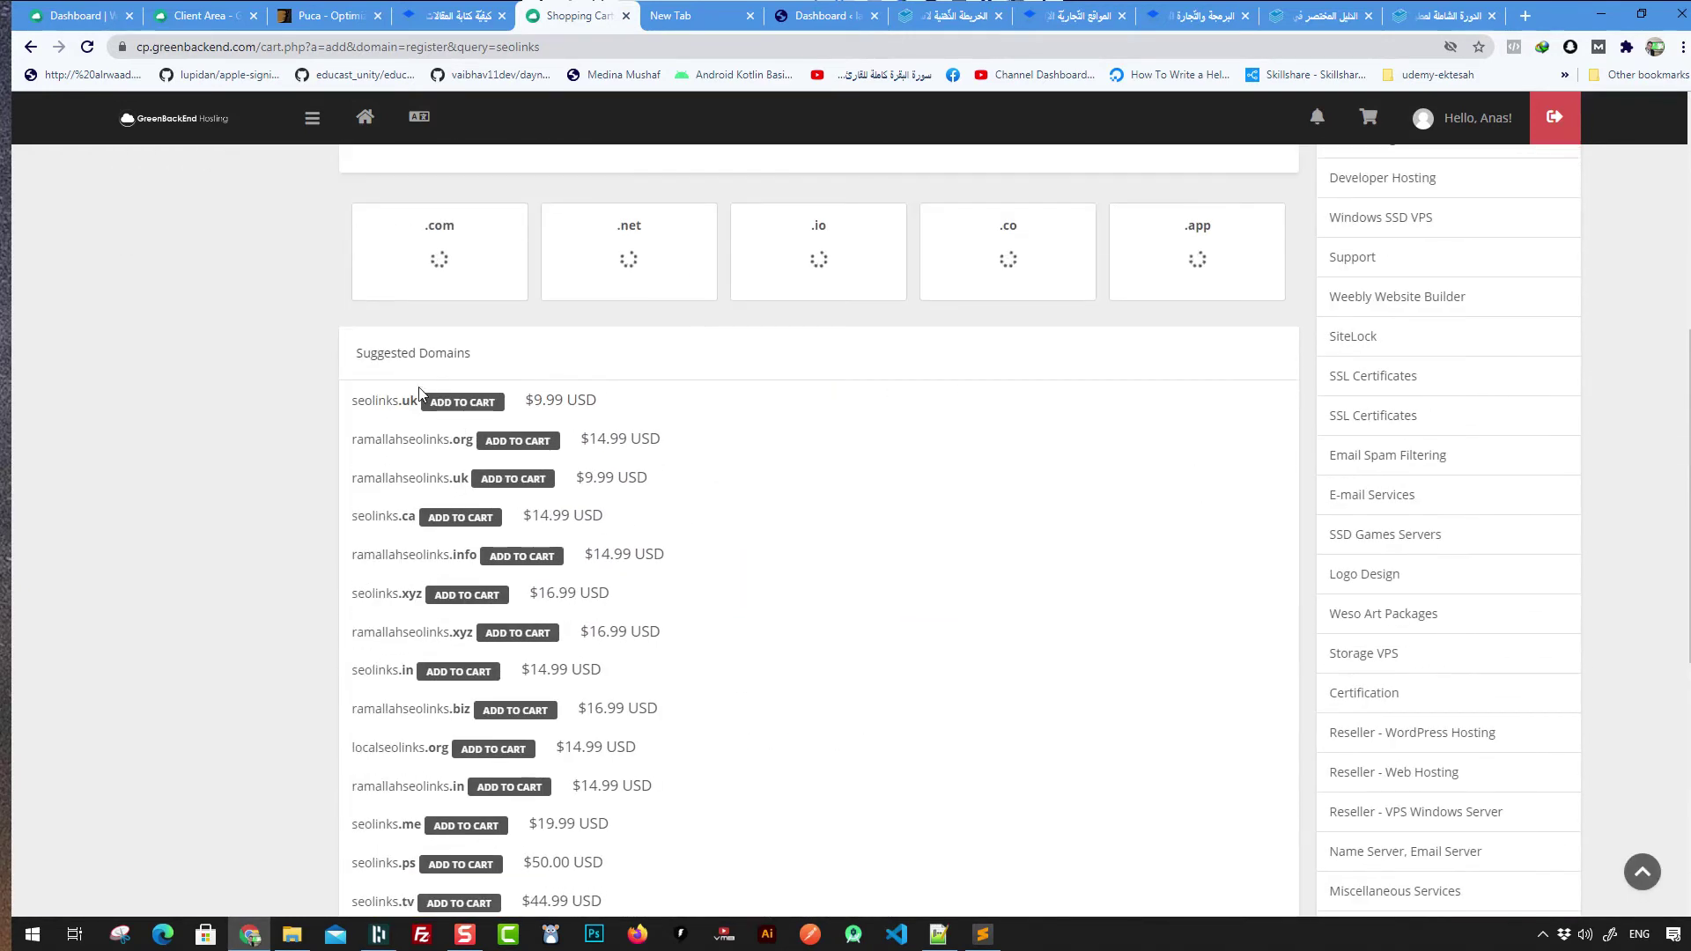
Step: Add seolinks.me ($19.99 USD) to the cart, proceed to checkout, and return to the Paper guide
scroll(445, 582, down, 3)
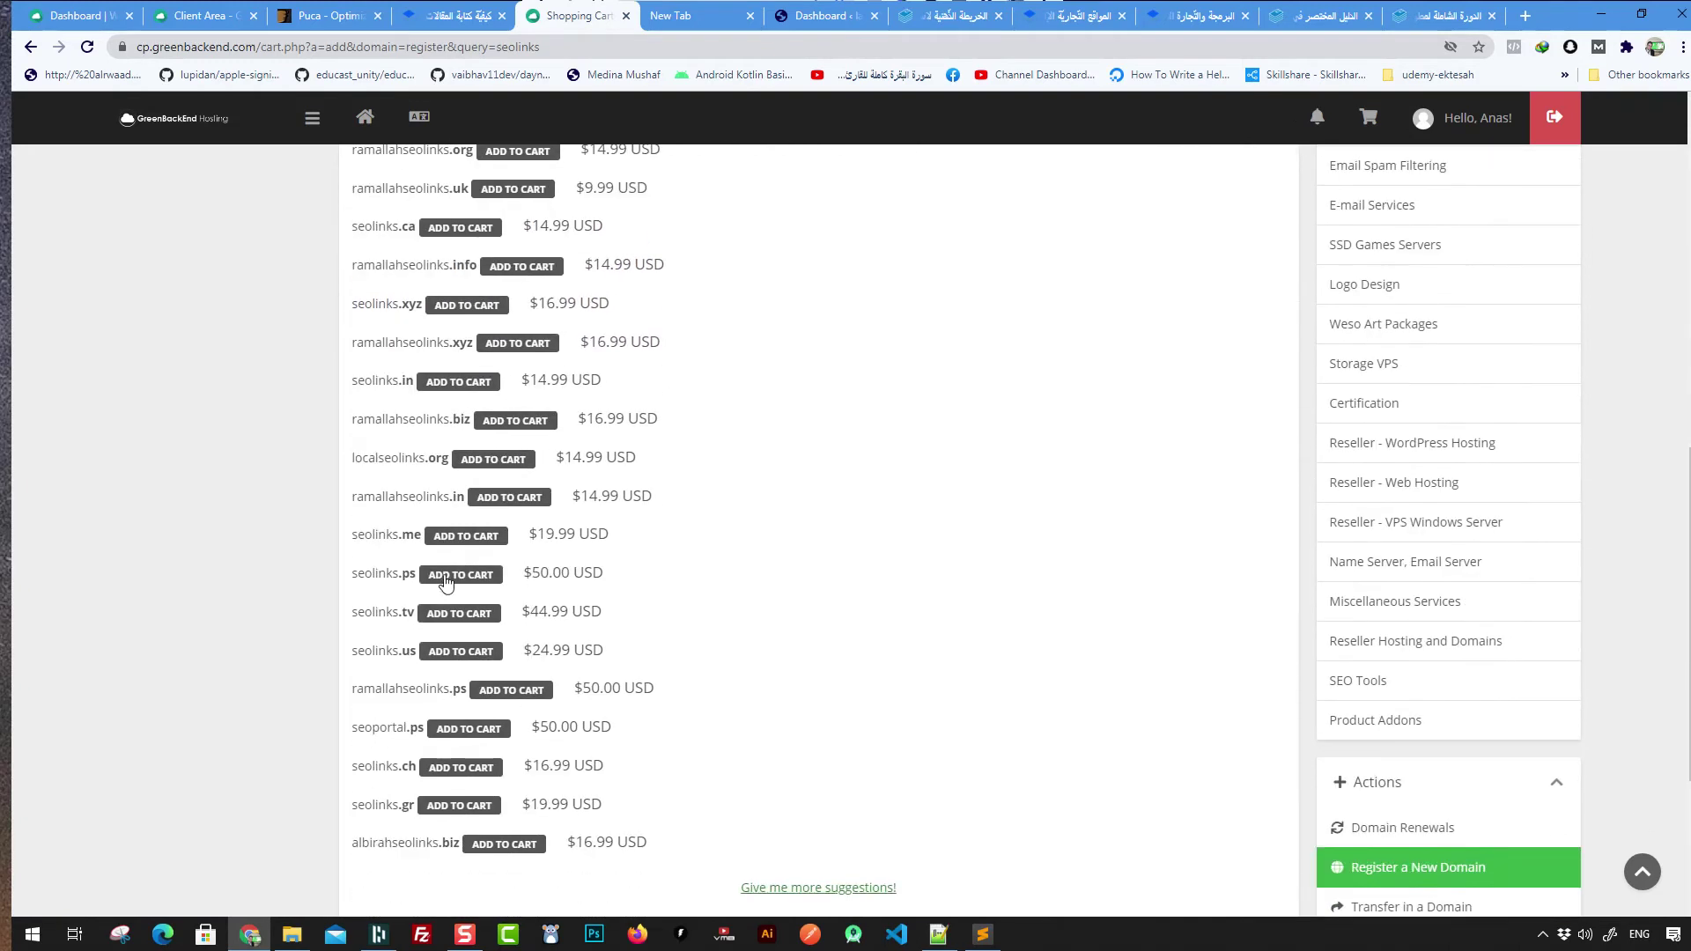
drag(353, 540, 398, 539)
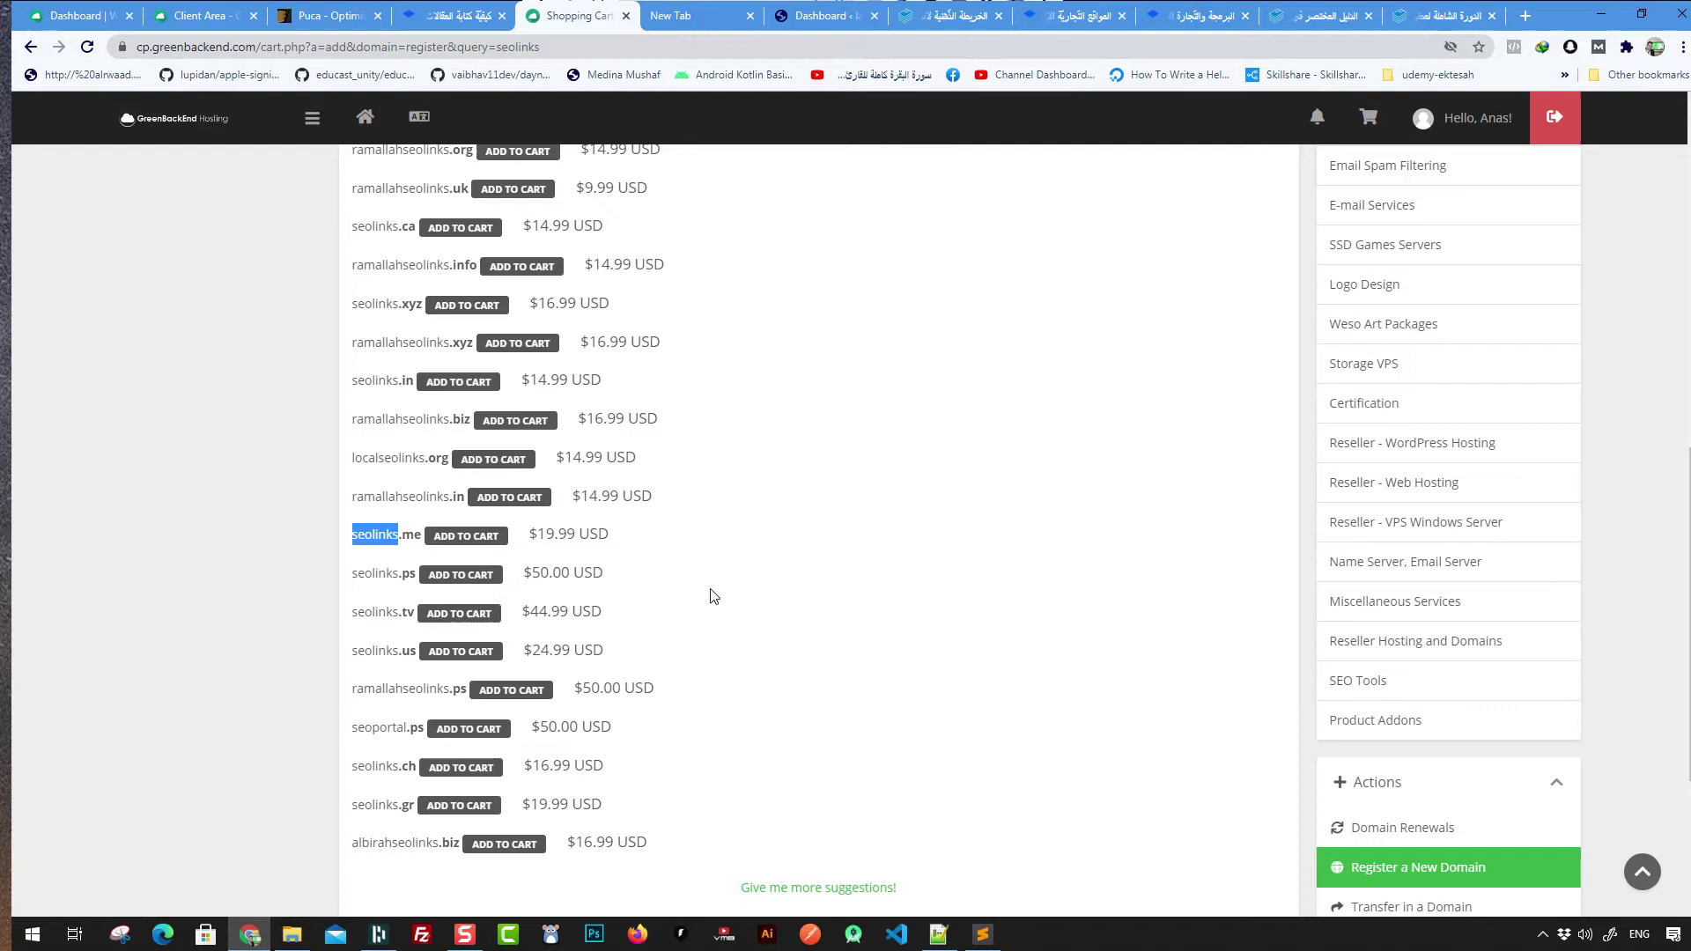
scroll(664, 555, down, 3)
scroll(616, 528, up, 1)
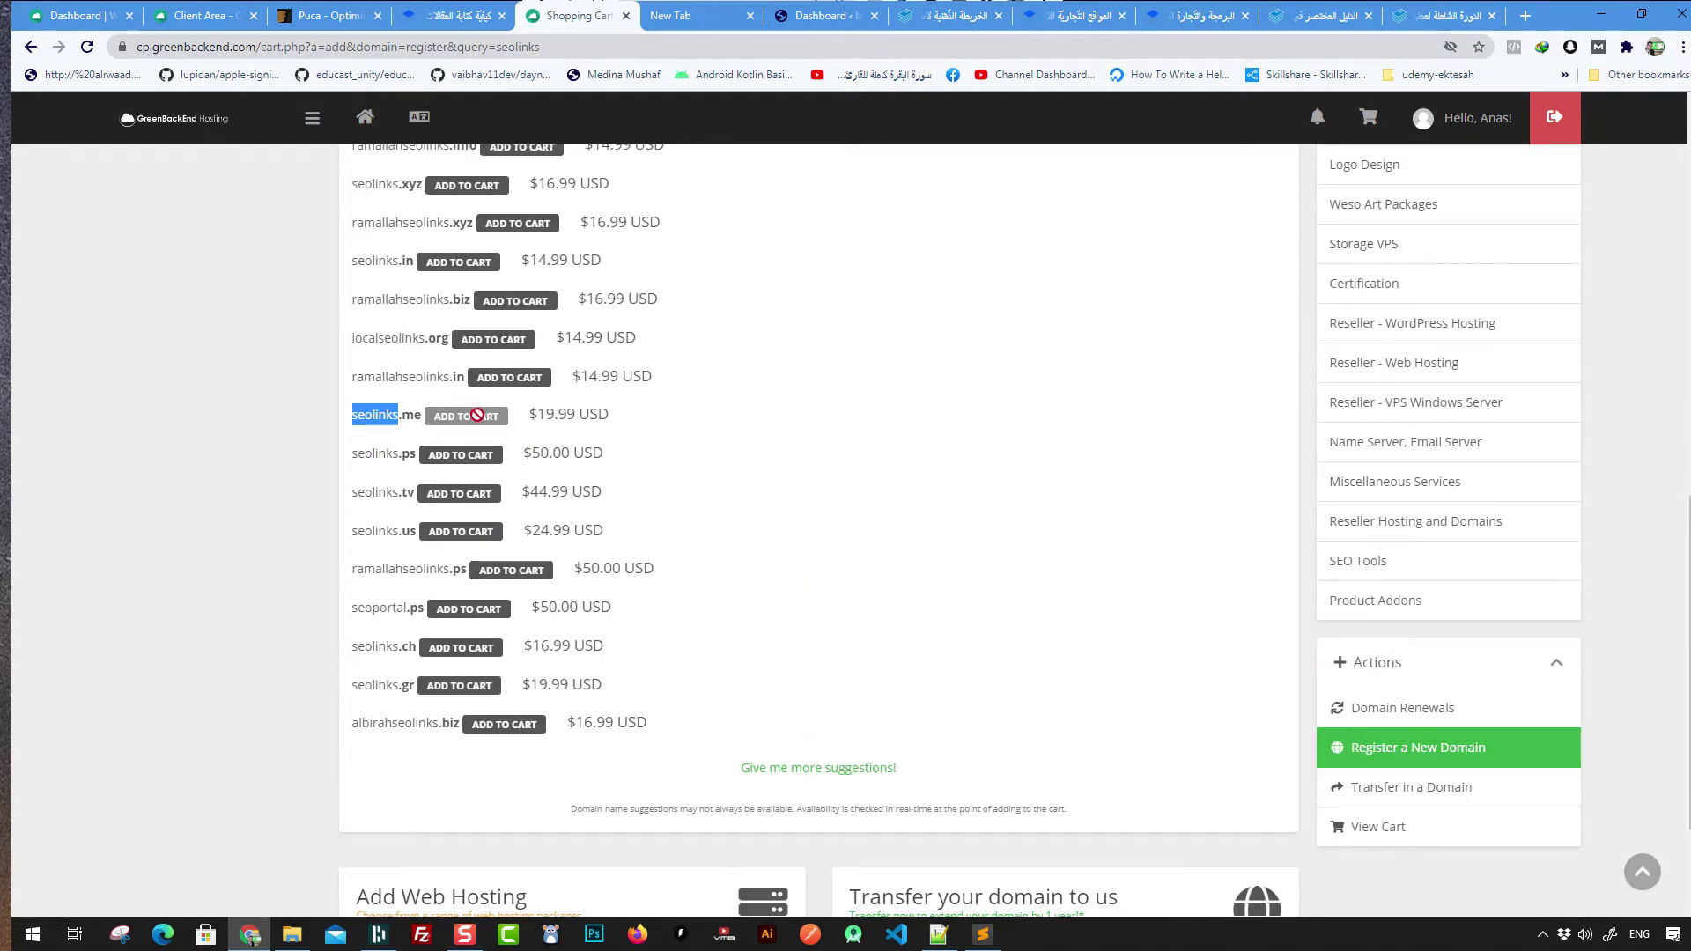
scroll(724, 540, down, 2)
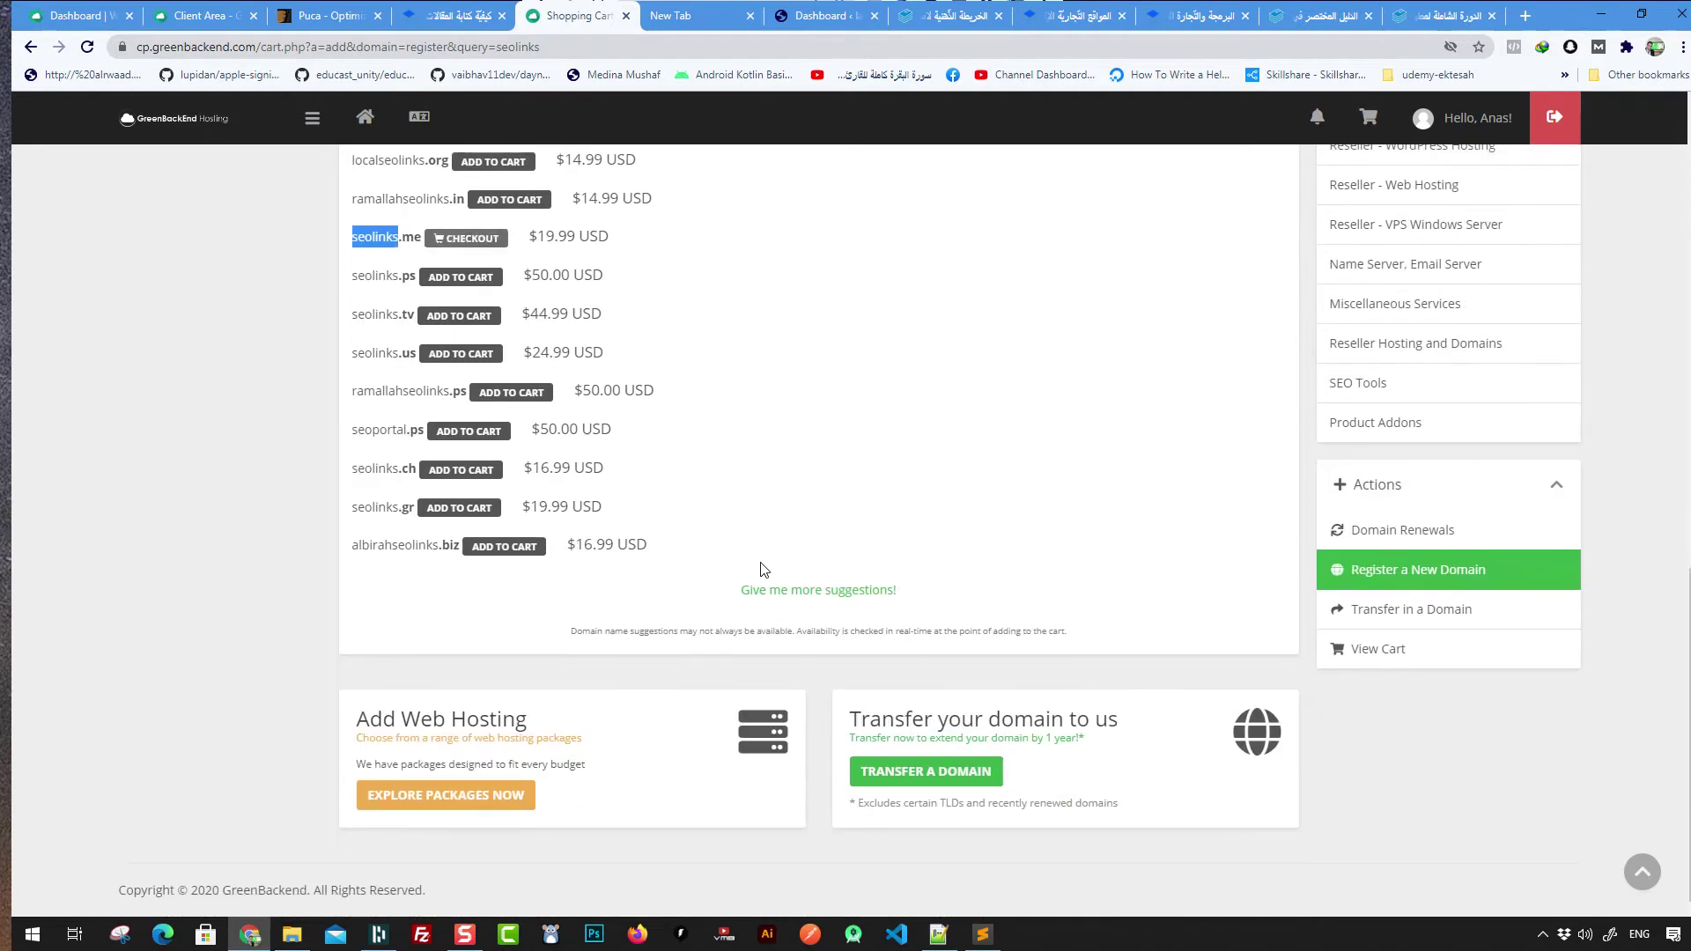
scroll(750, 573, up, 2)
click(464, 426)
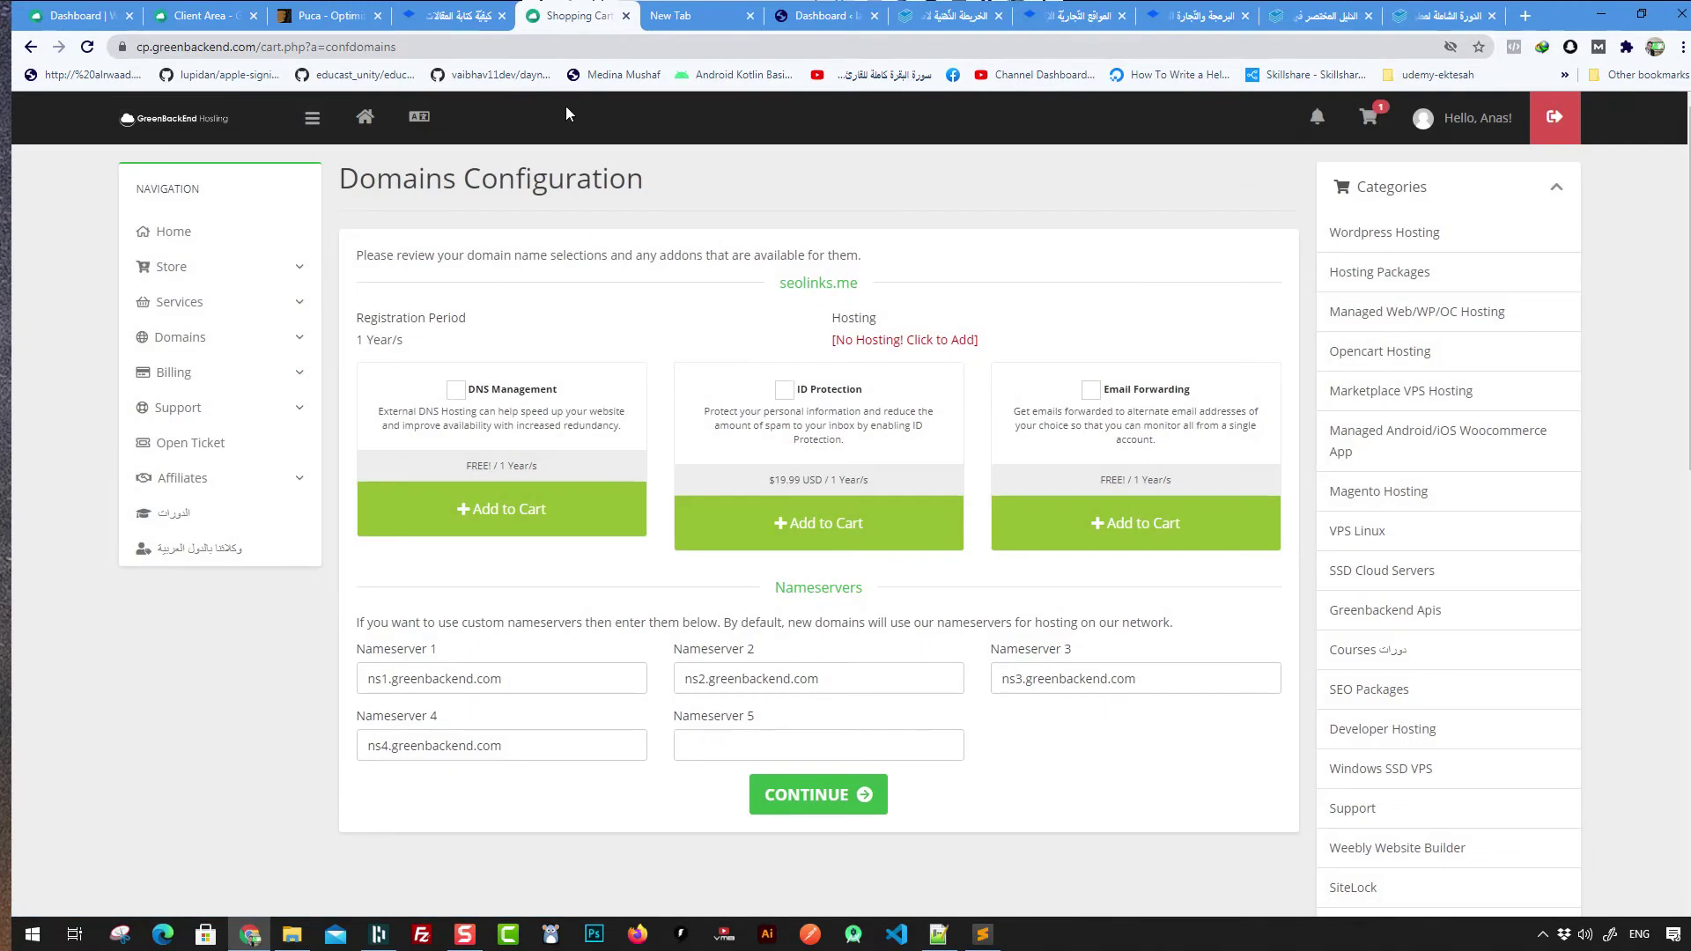
click(453, 15)
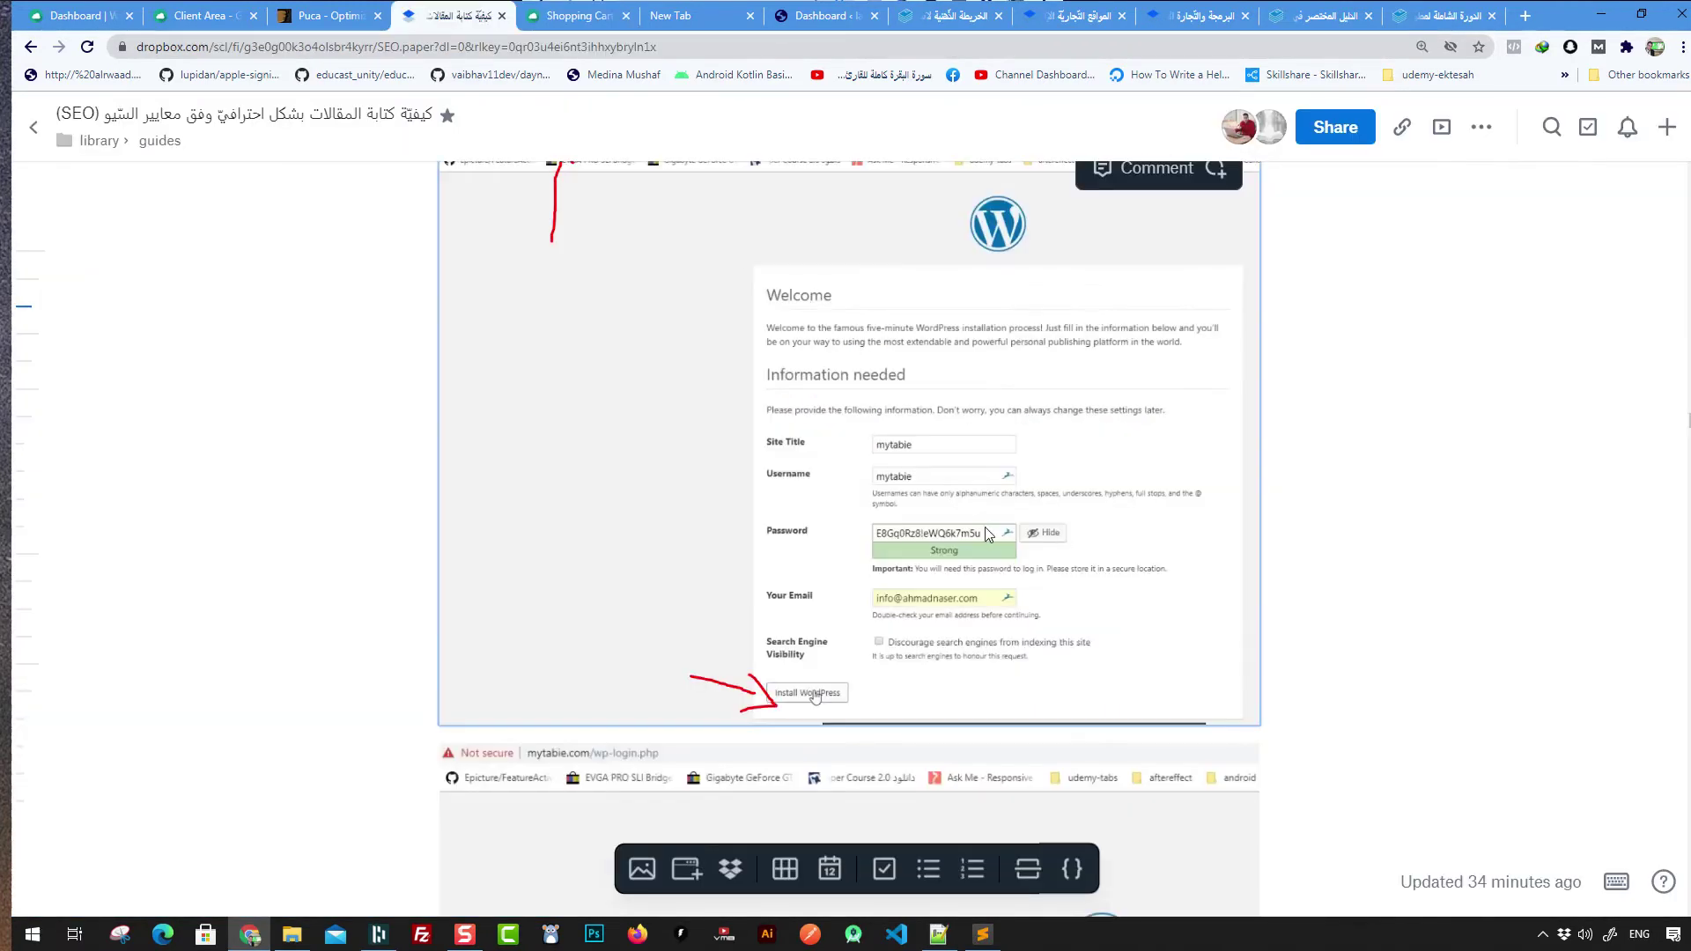
Step: Scroll to the Domains Configuration screenshot listing ns1–ns4.greenbackend.com and zoom the page to 175%
scroll(1279, 521, down, 20)
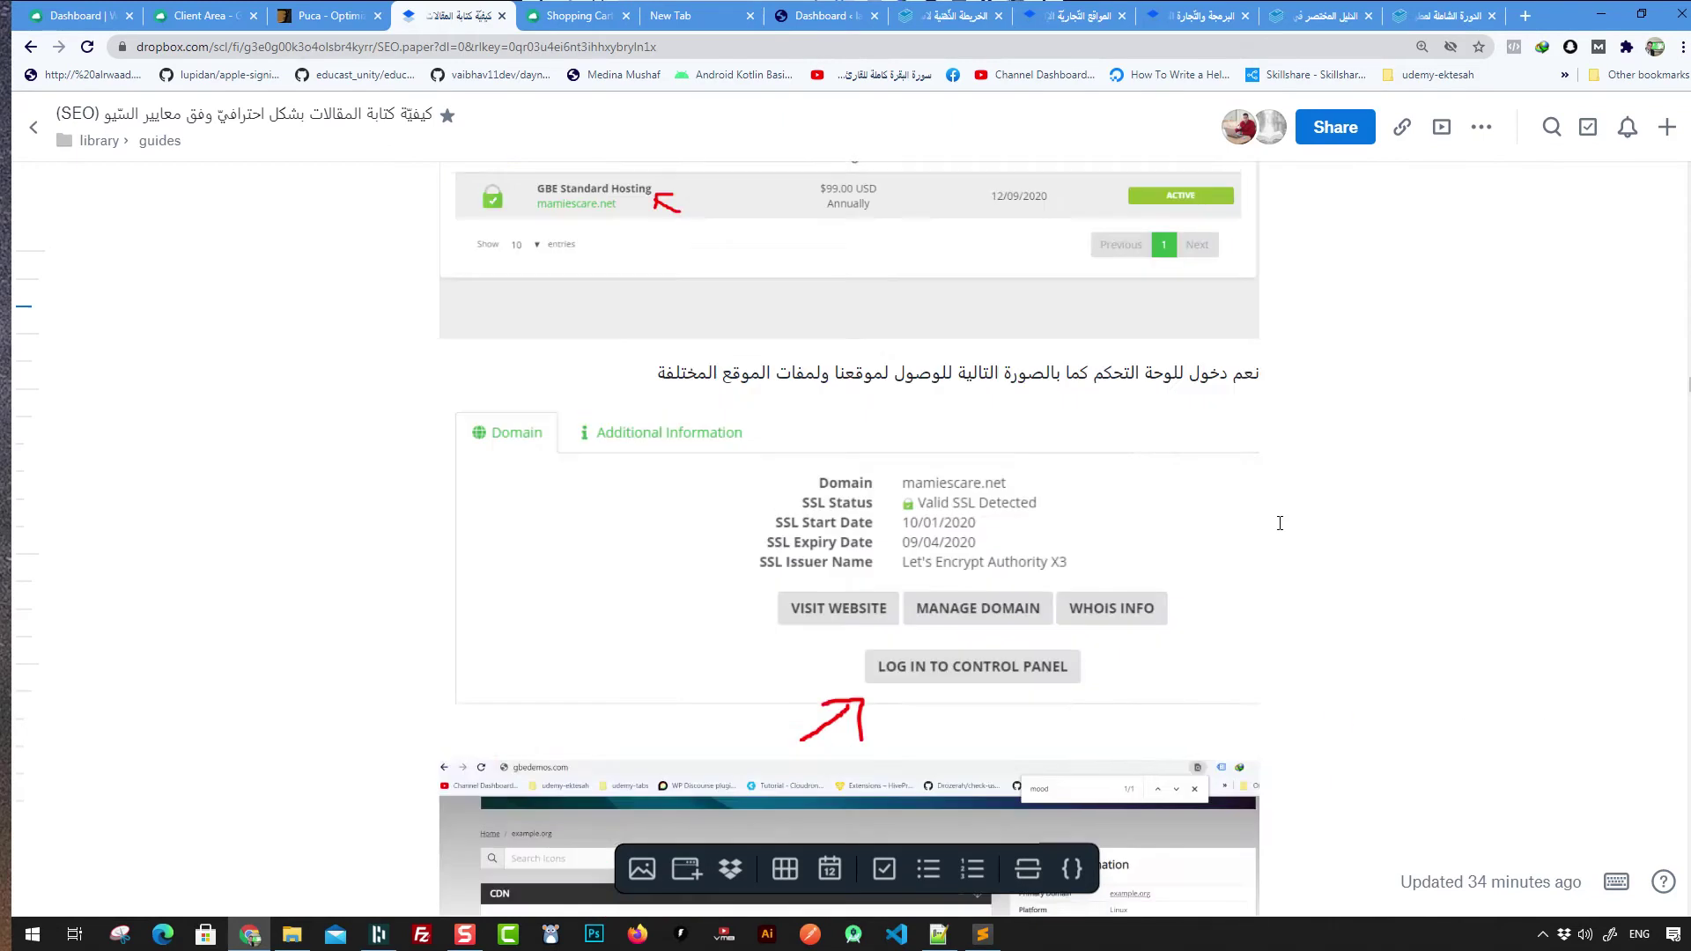
scroll(1279, 521, up, 20)
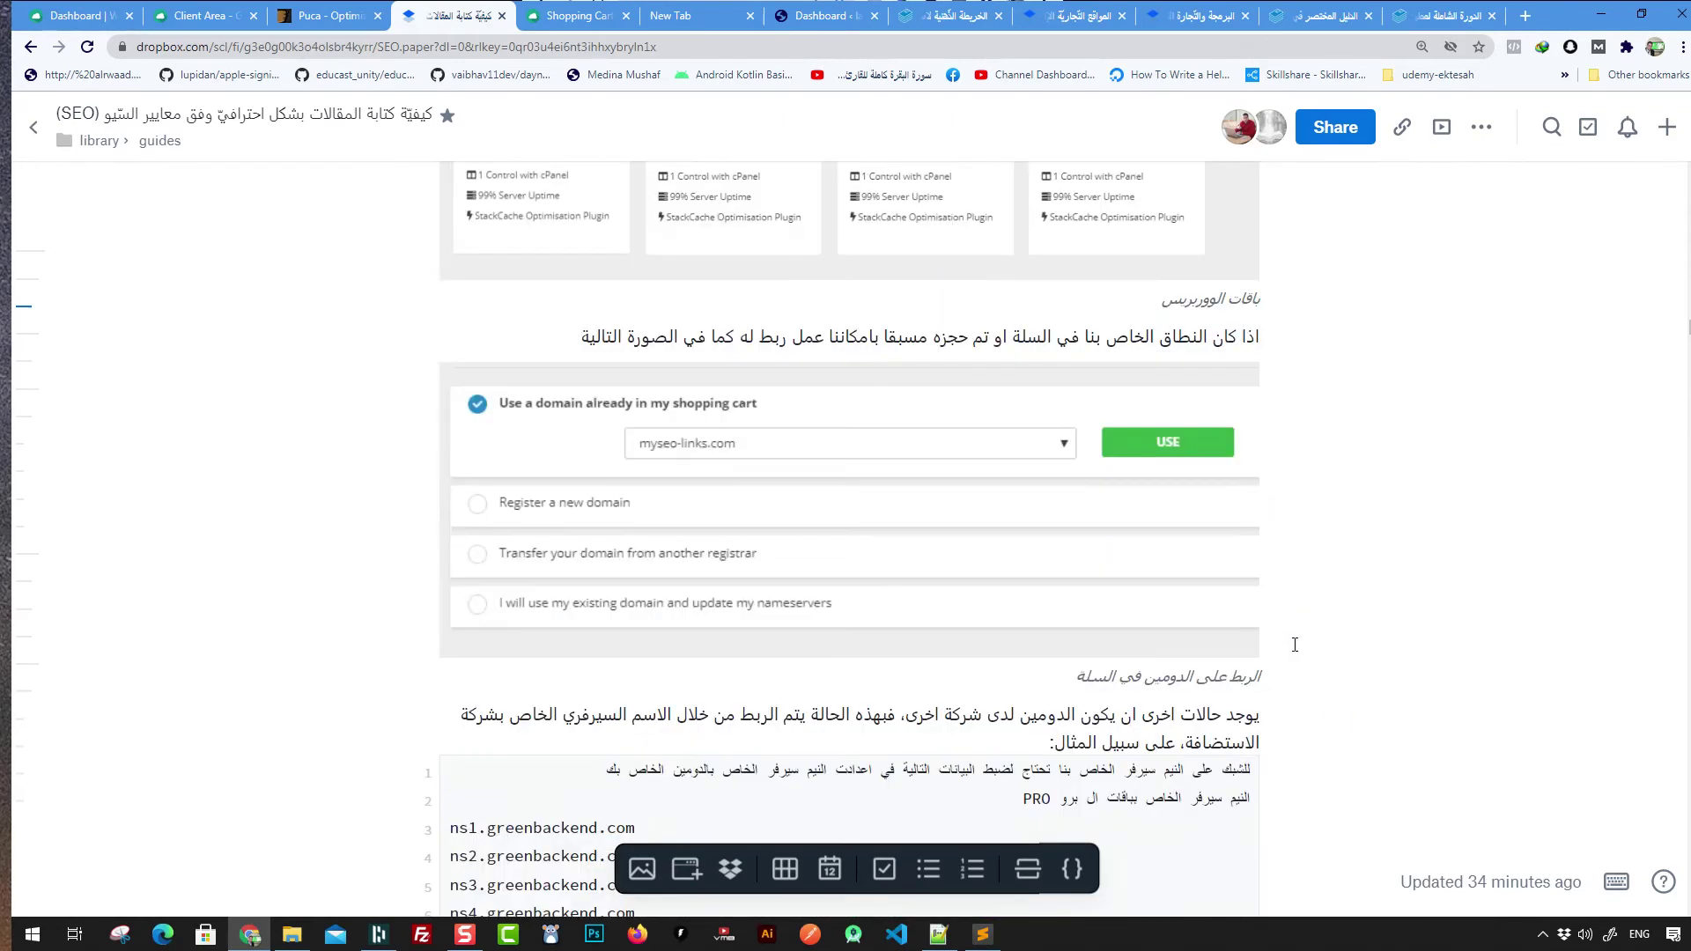
scroll(1296, 647, down, 15)
scroll(1318, 649, up, 8)
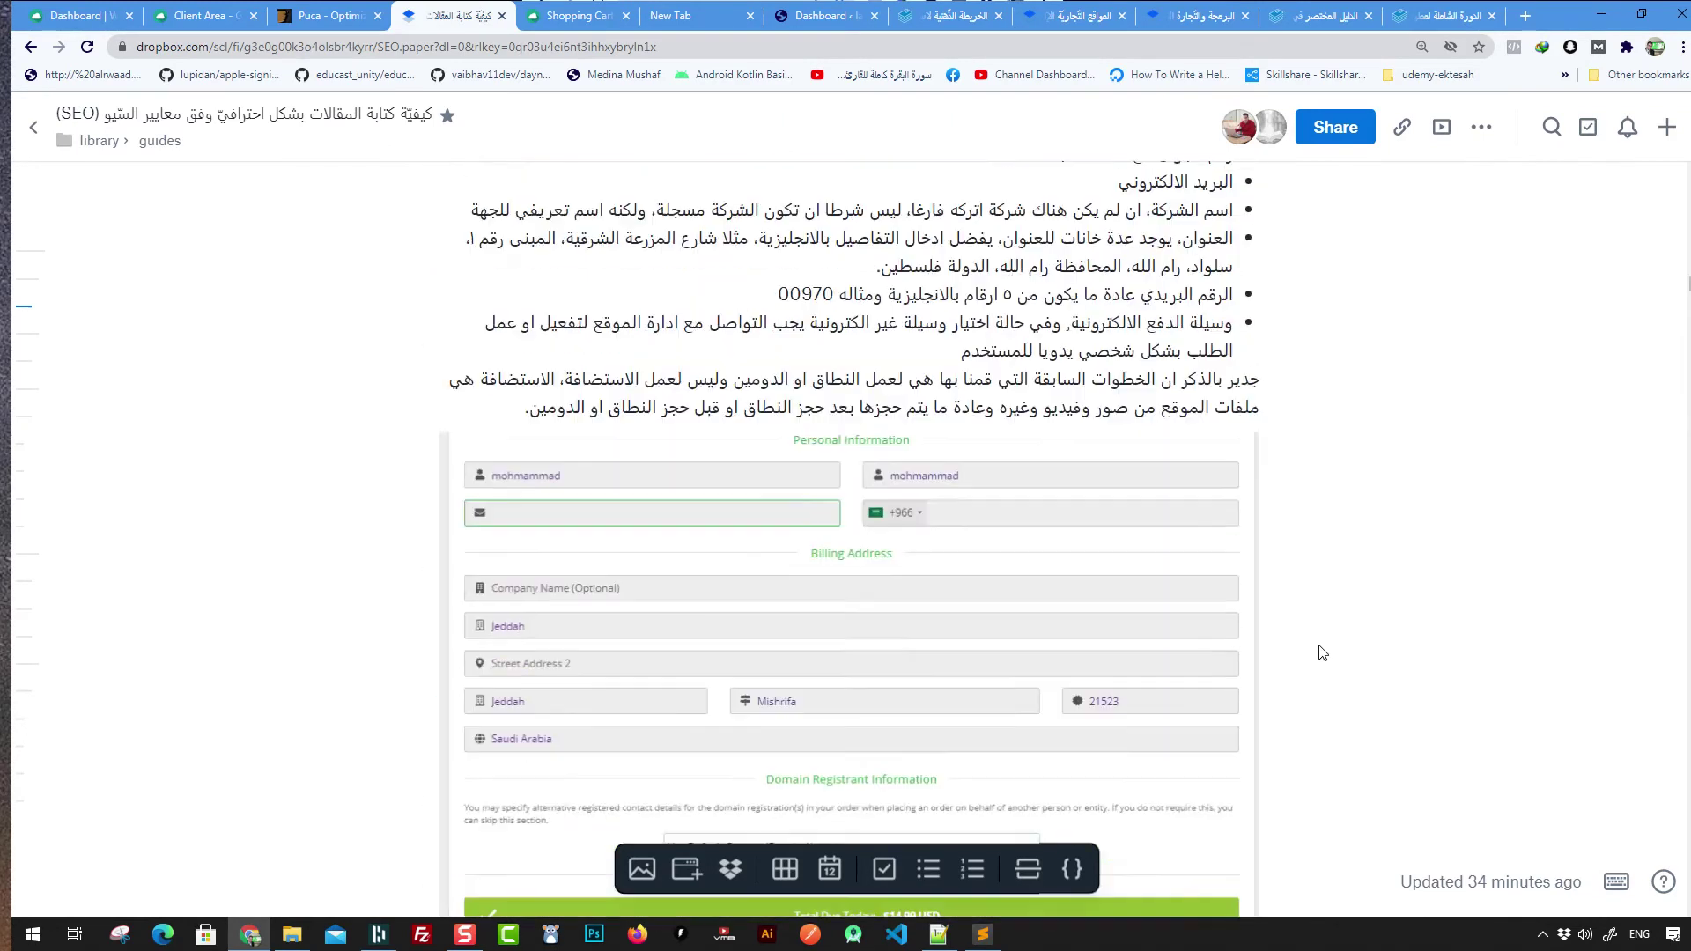
scroll(1315, 680, up, 10)
scroll(1315, 680, down, 1)
scroll(1144, 599, up, 5)
scroll(937, 473, down, 2)
scroll(942, 546, down, 2)
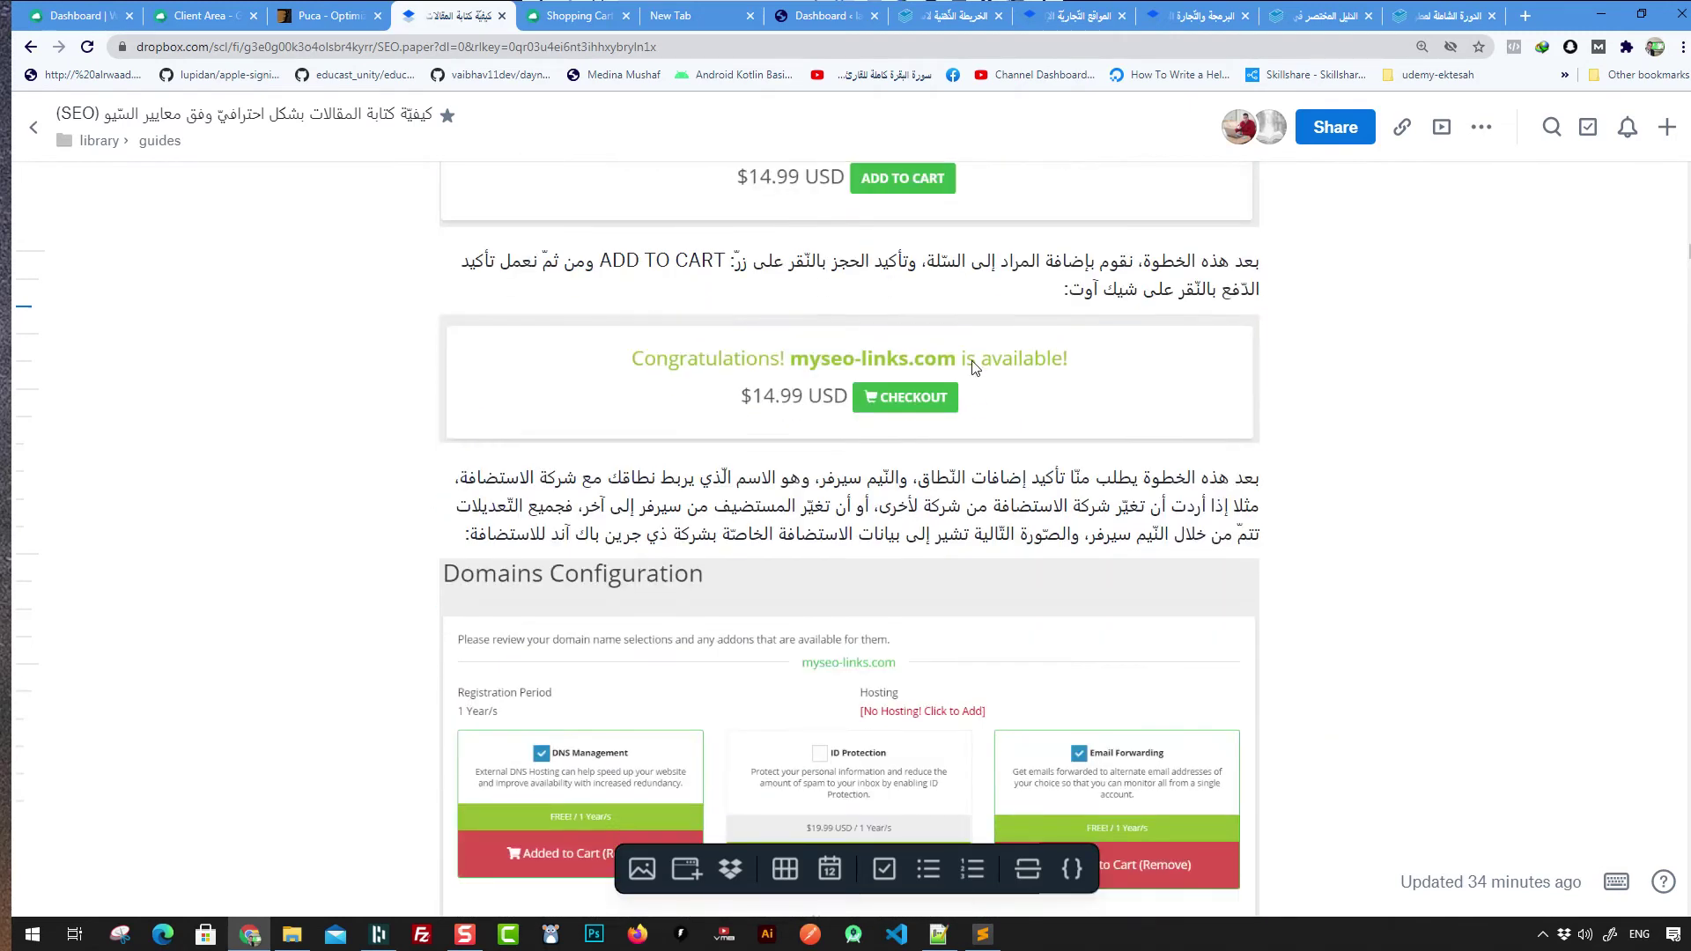
scroll(967, 385, down, 3)
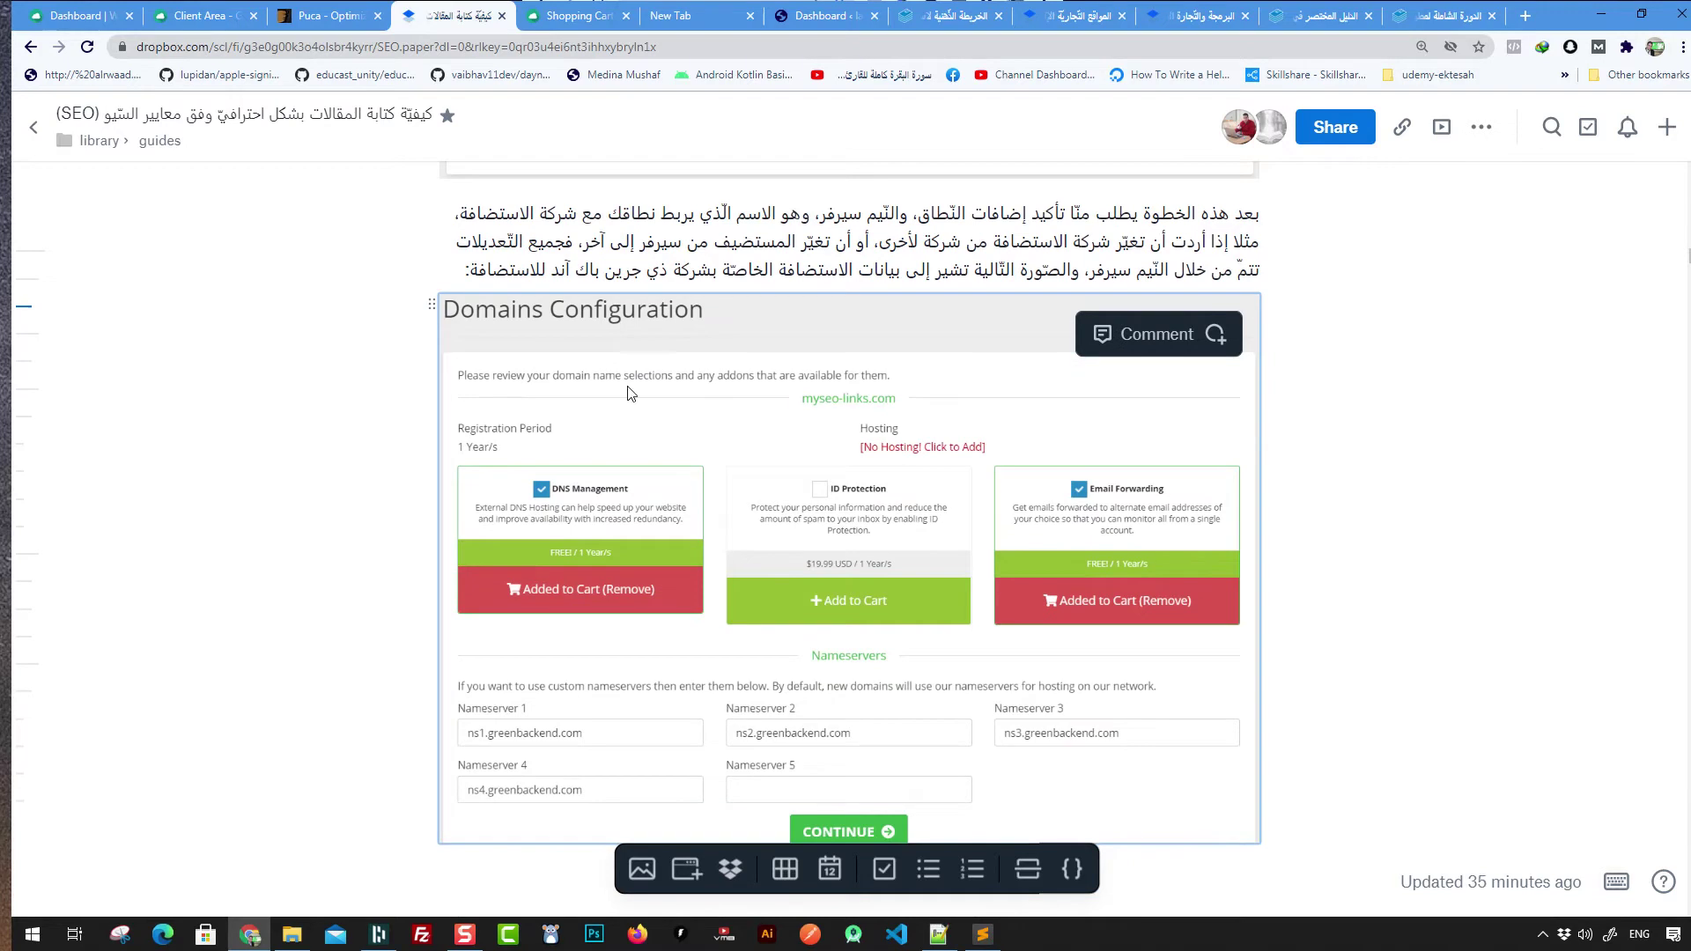
scroll(631, 394, down, 2)
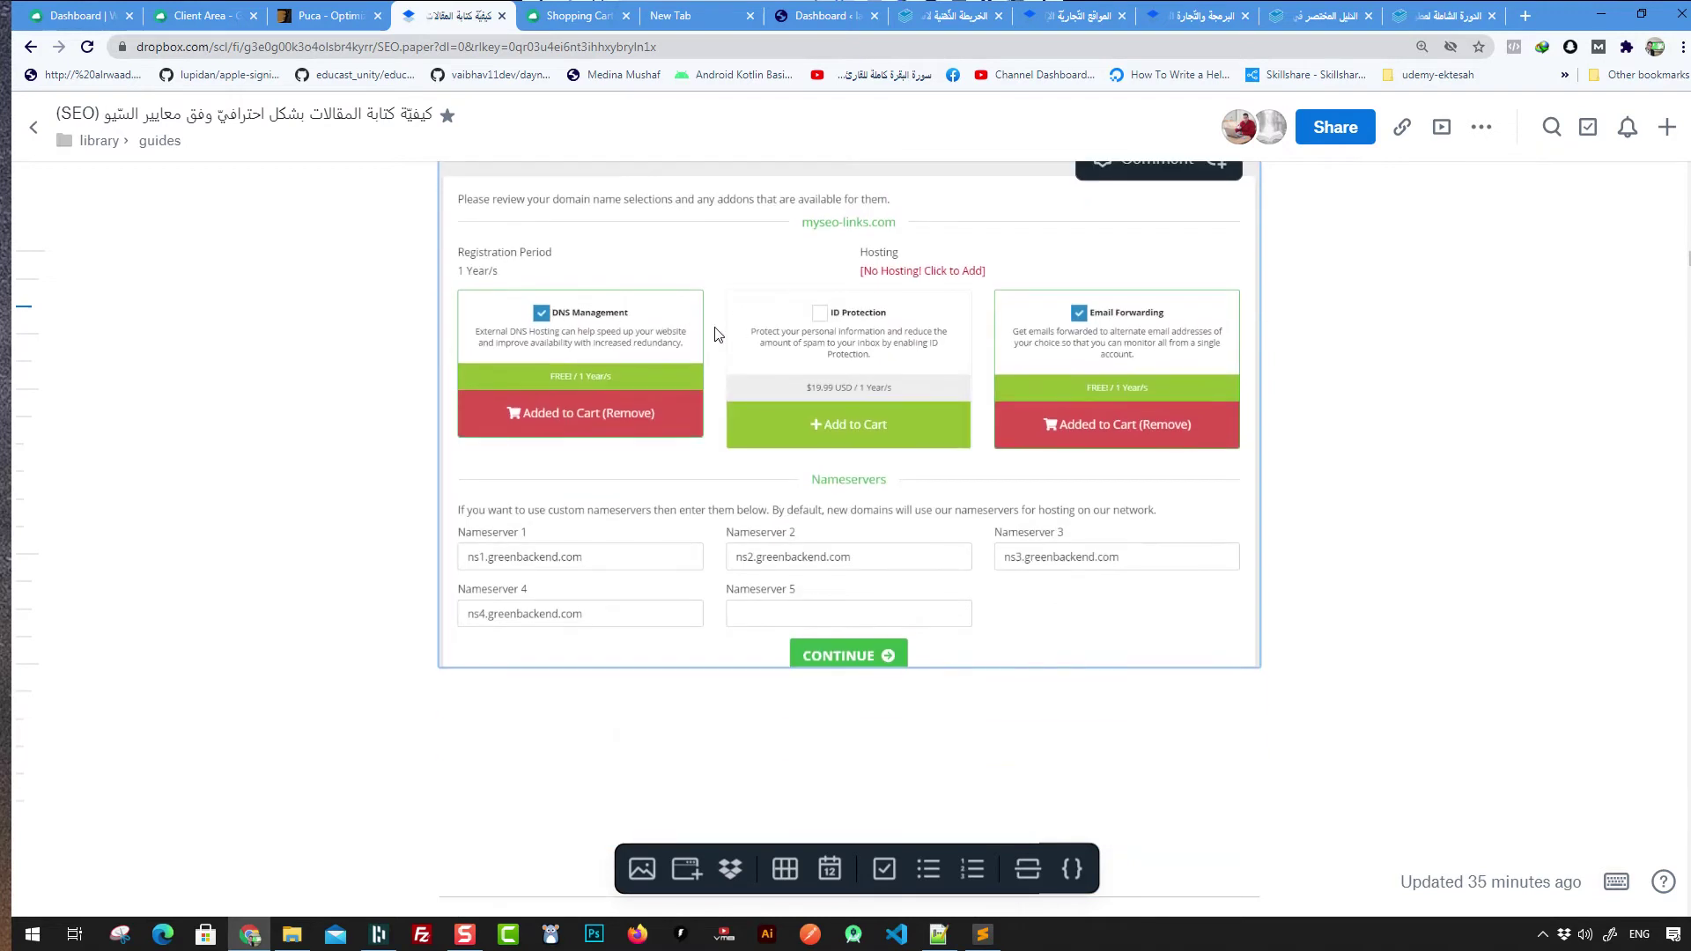
key(ctrl+plus)
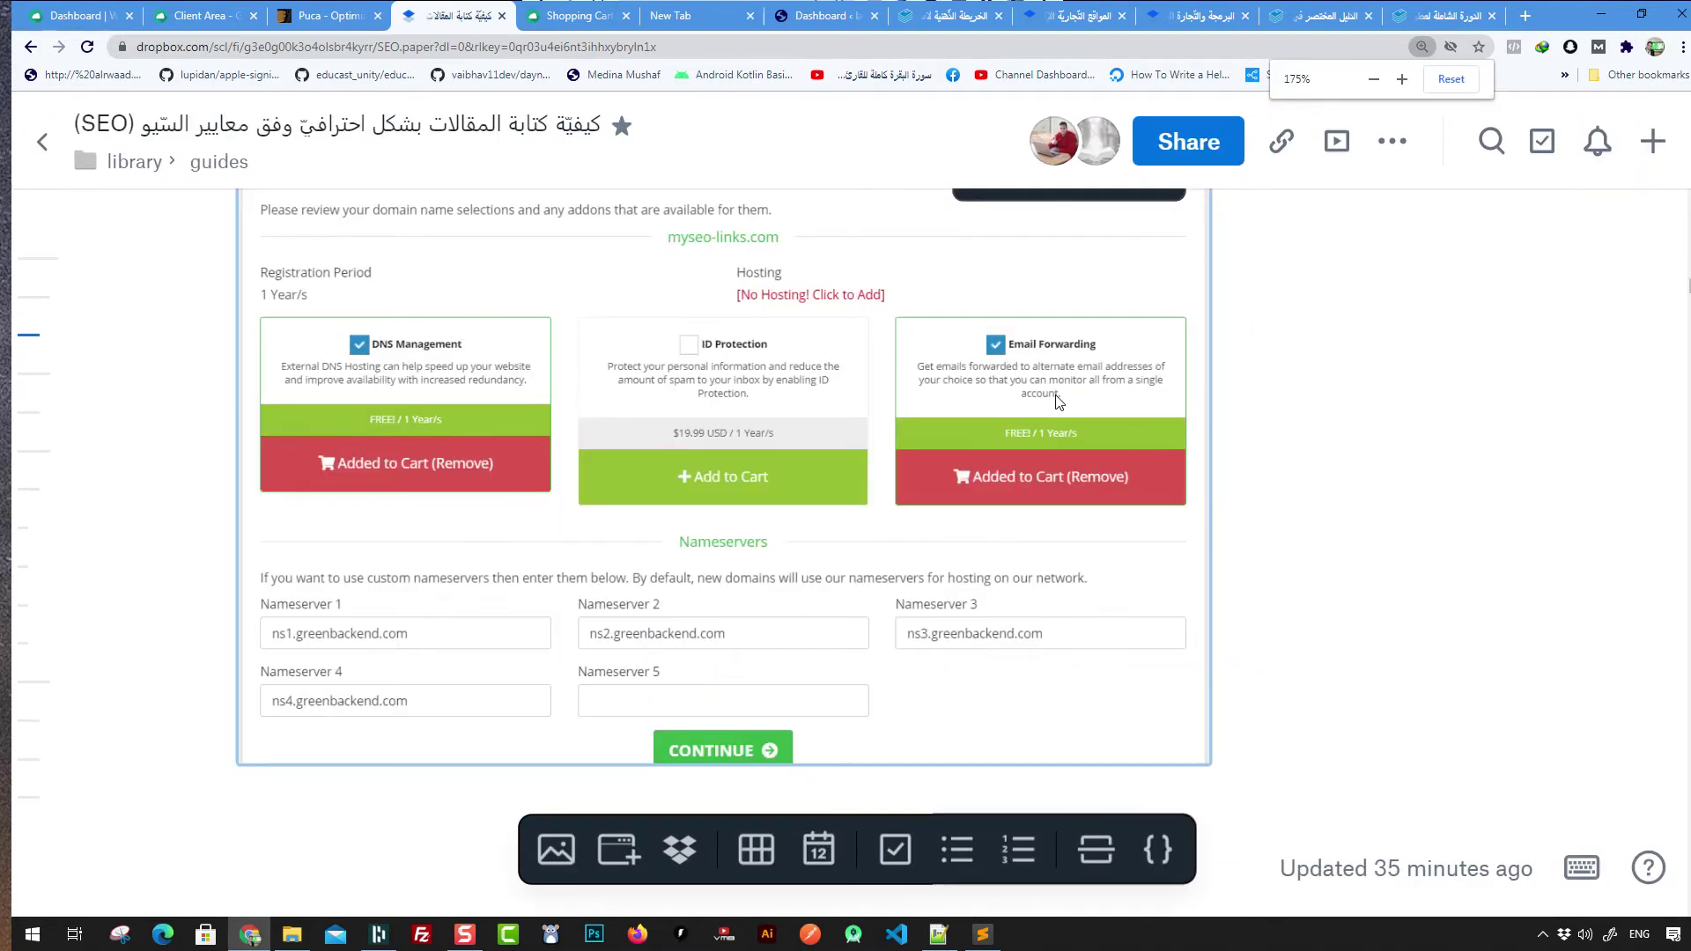
scroll(1035, 269, up, 1)
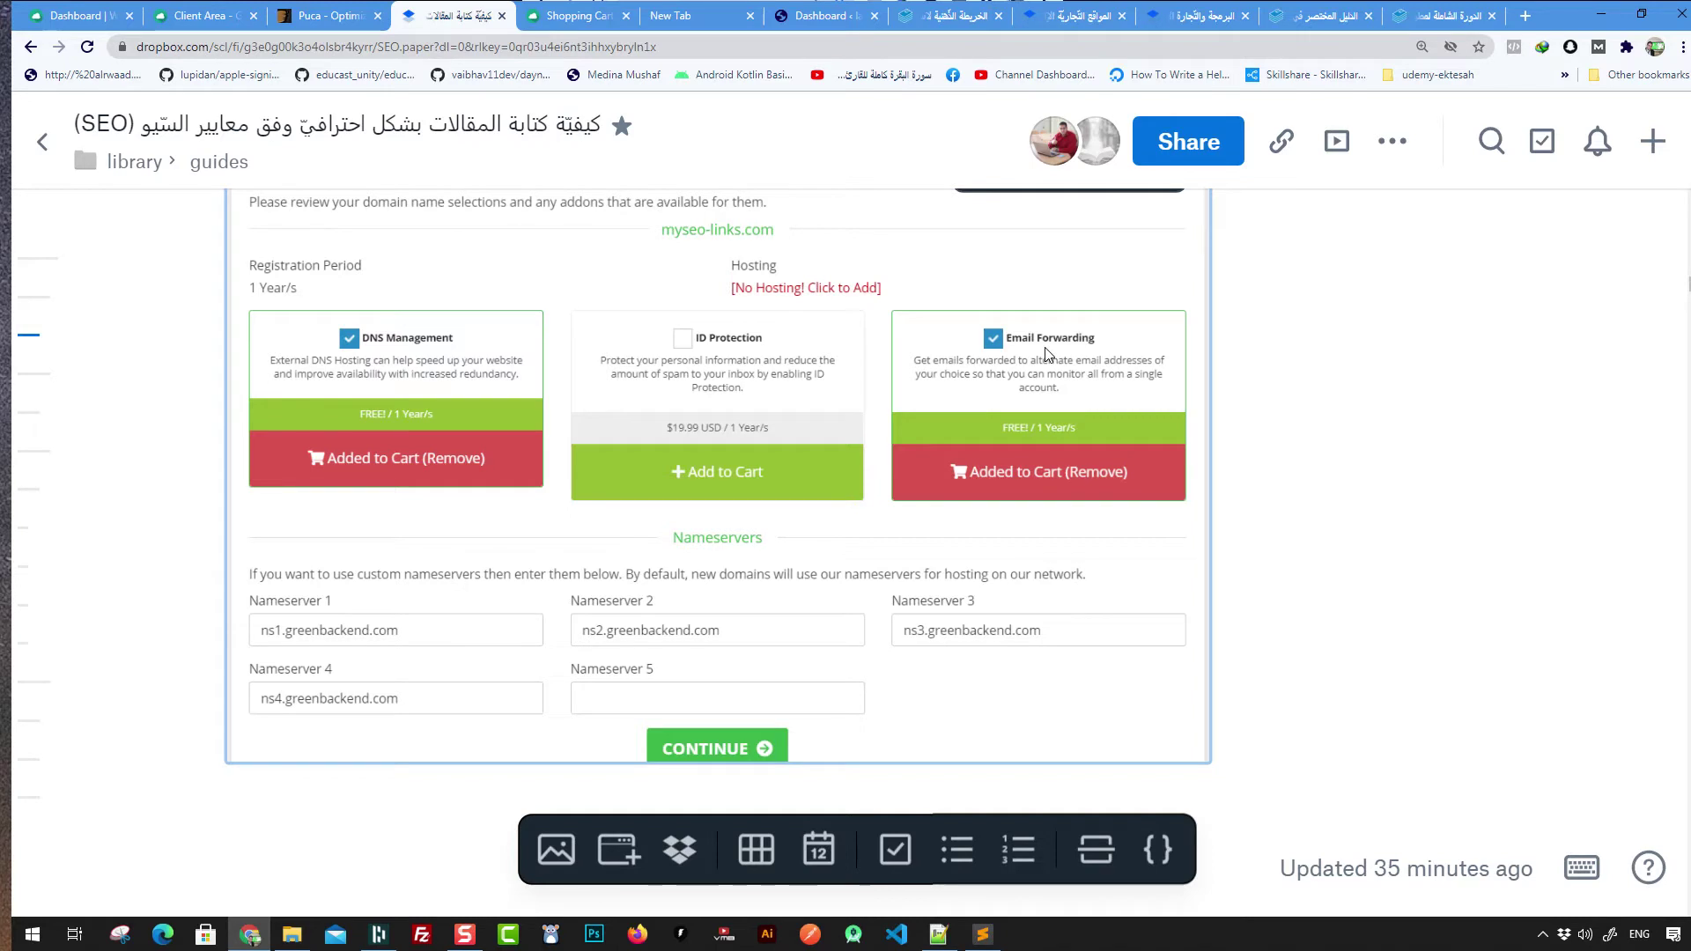
scroll(957, 403, down, 15)
scroll(1051, 461, up, 3)
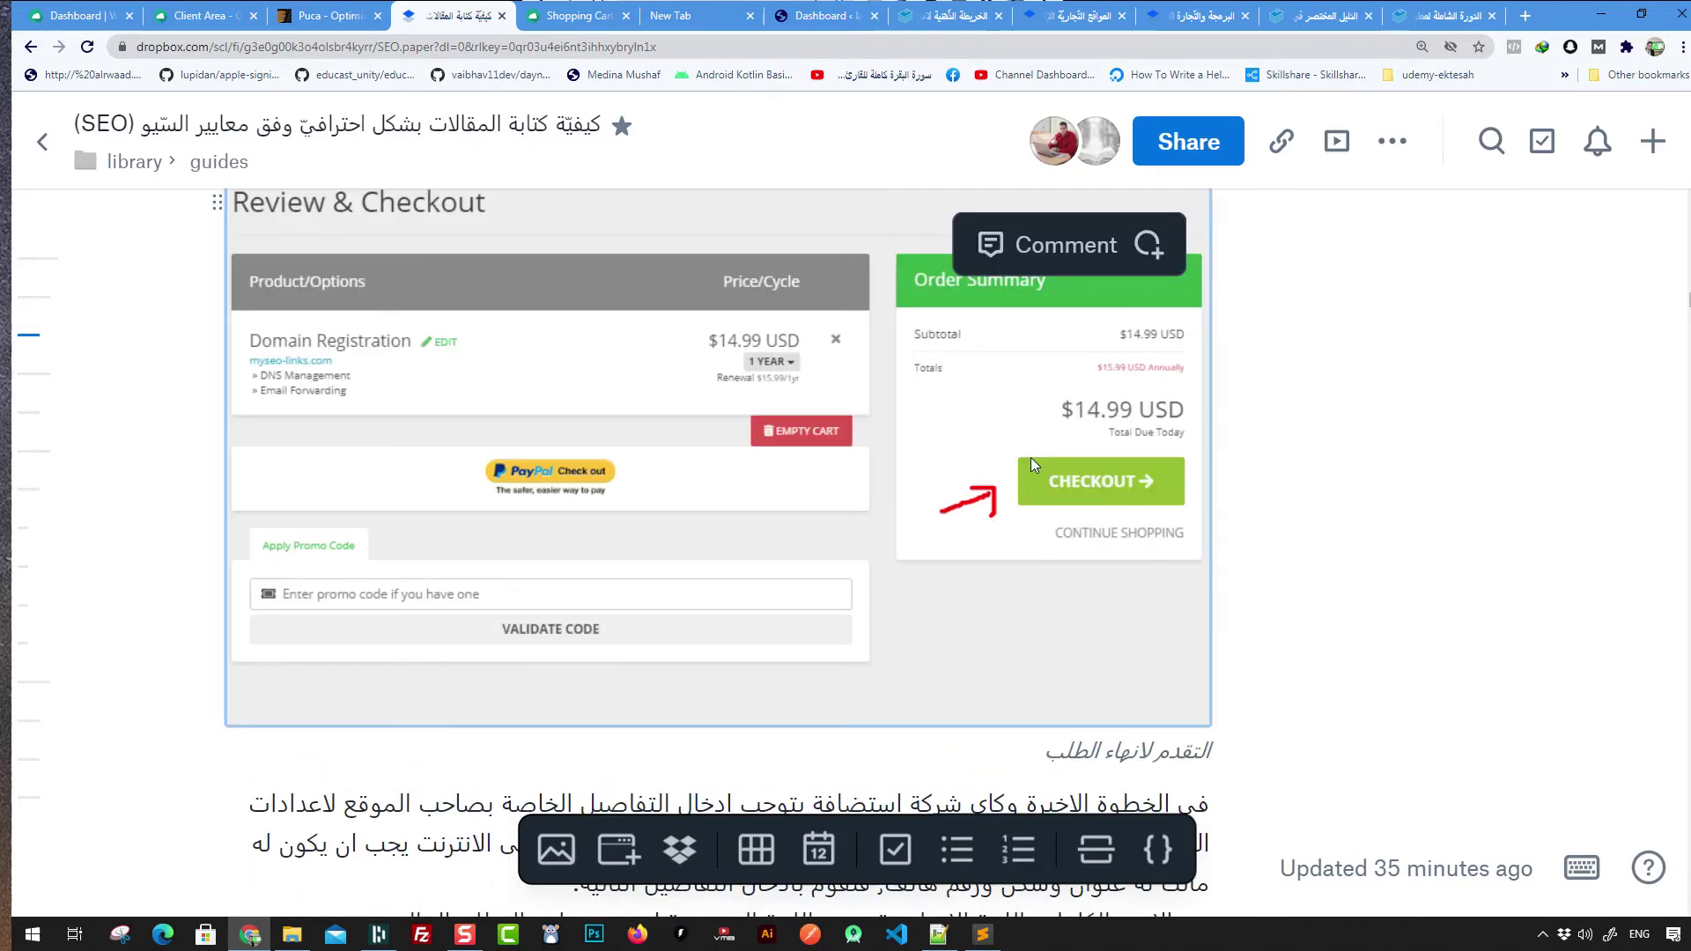
scroll(1087, 494, down, 10)
scroll(921, 507, up, 5)
scroll(679, 427, down, 5)
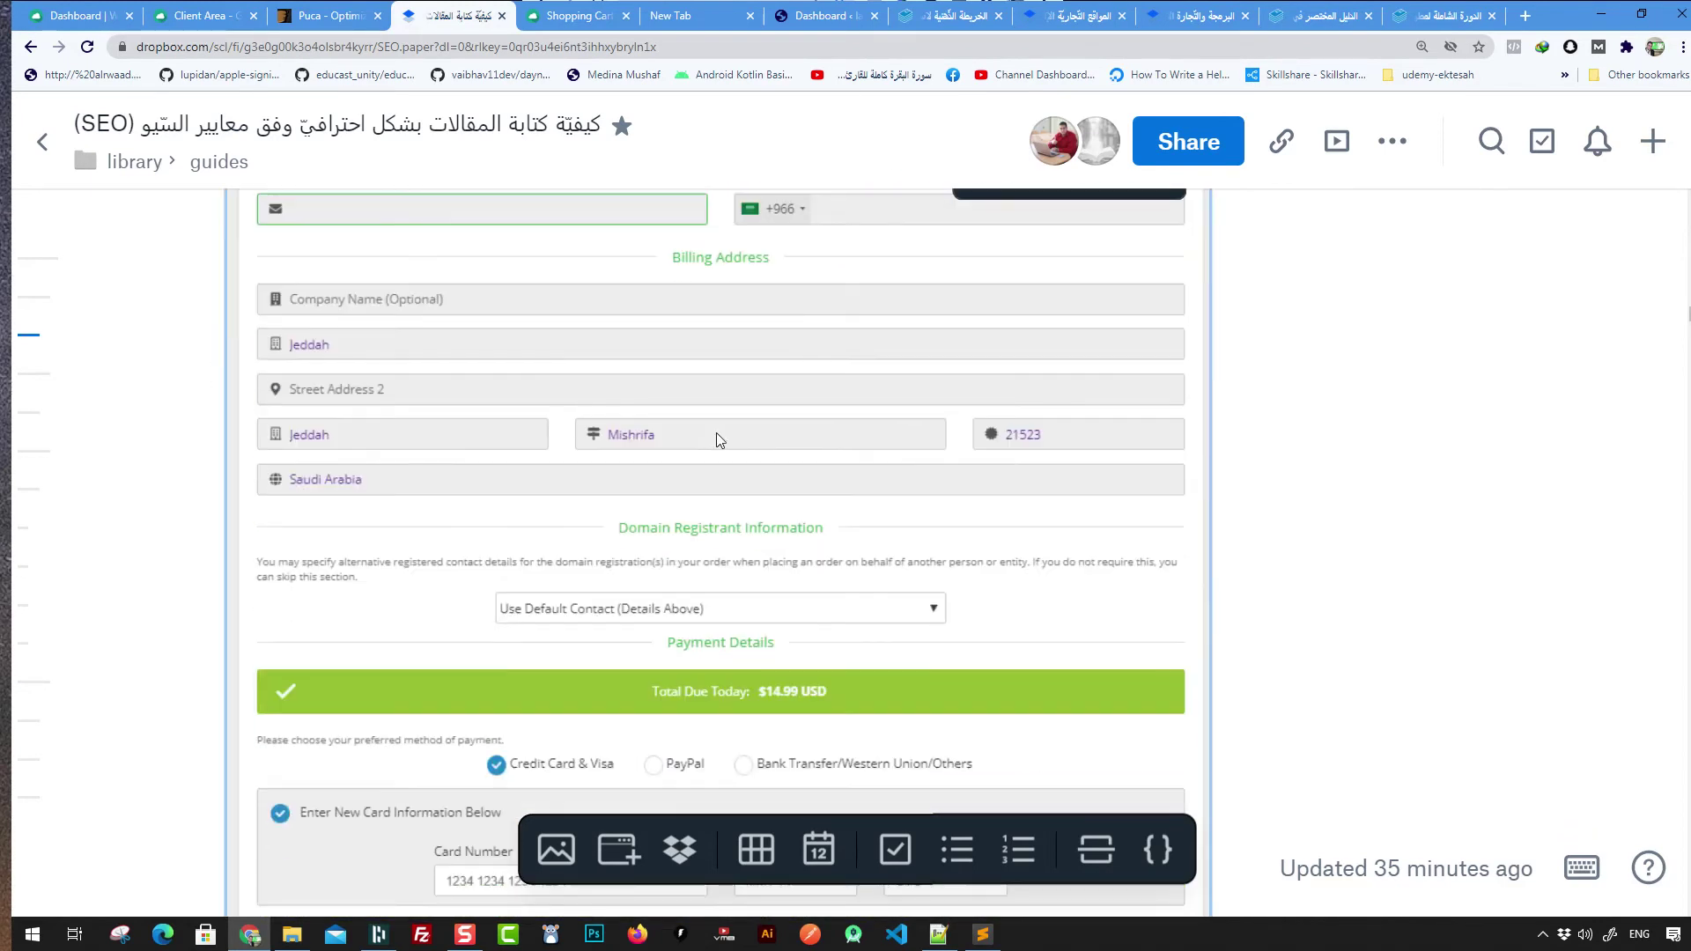
scroll(726, 438, down, 3)
scroll(818, 521, up, 1)
scroll(666, 585, down, 10)
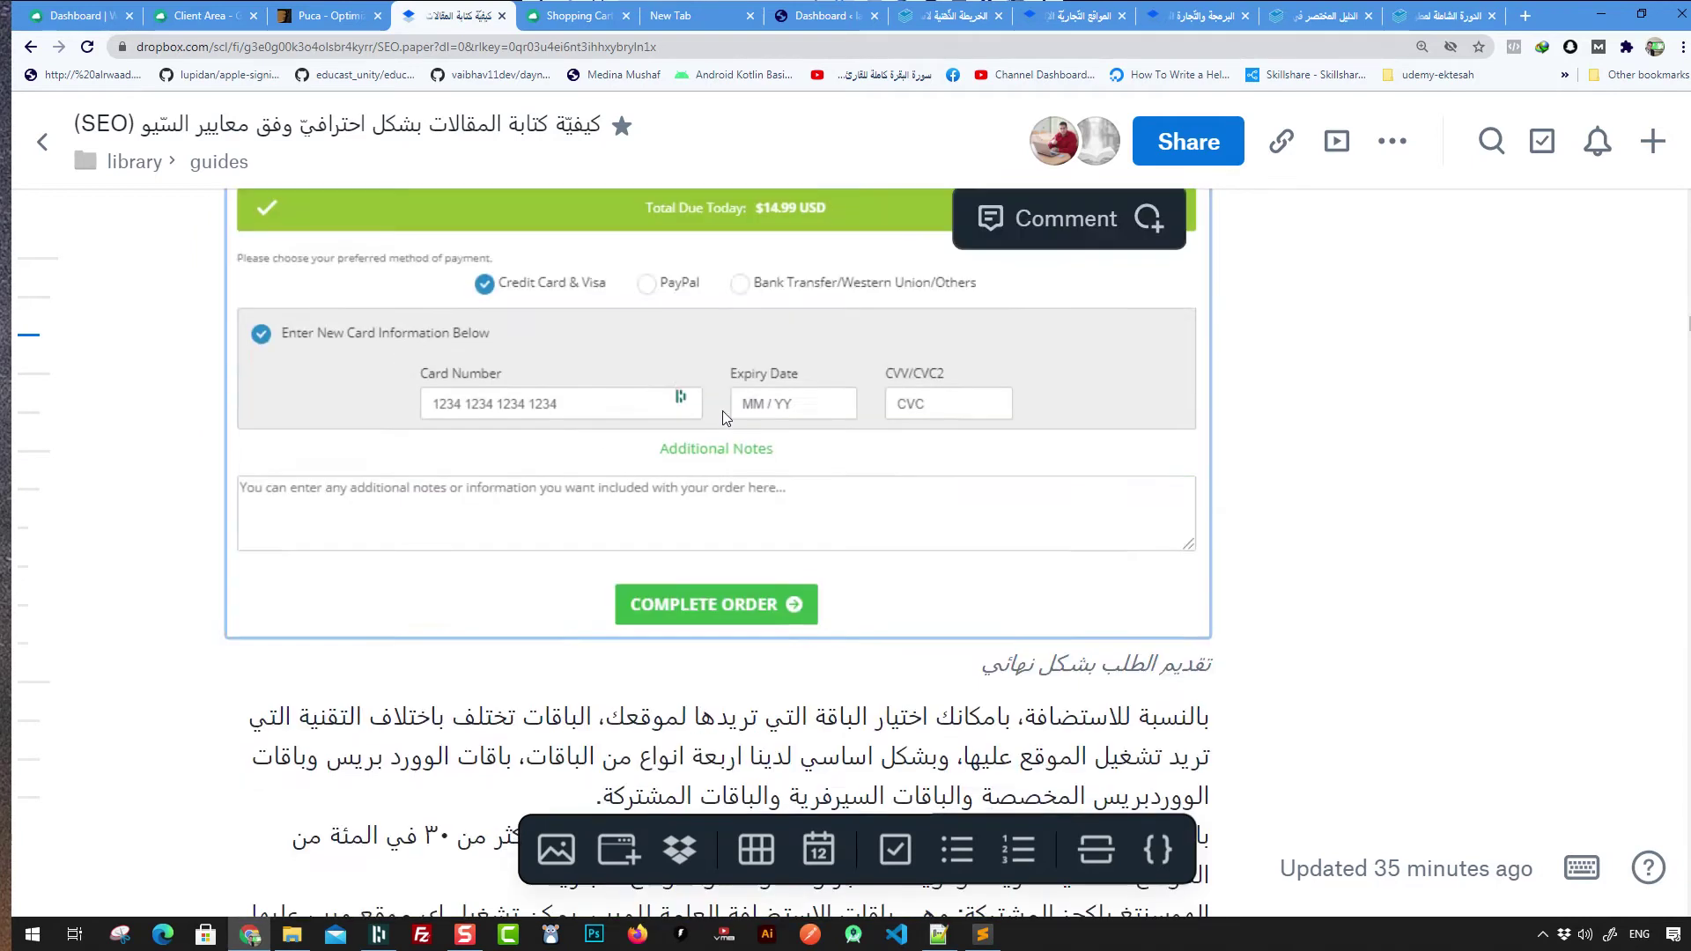
scroll(728, 427, up, 2)
scroll(766, 620, up, 10)
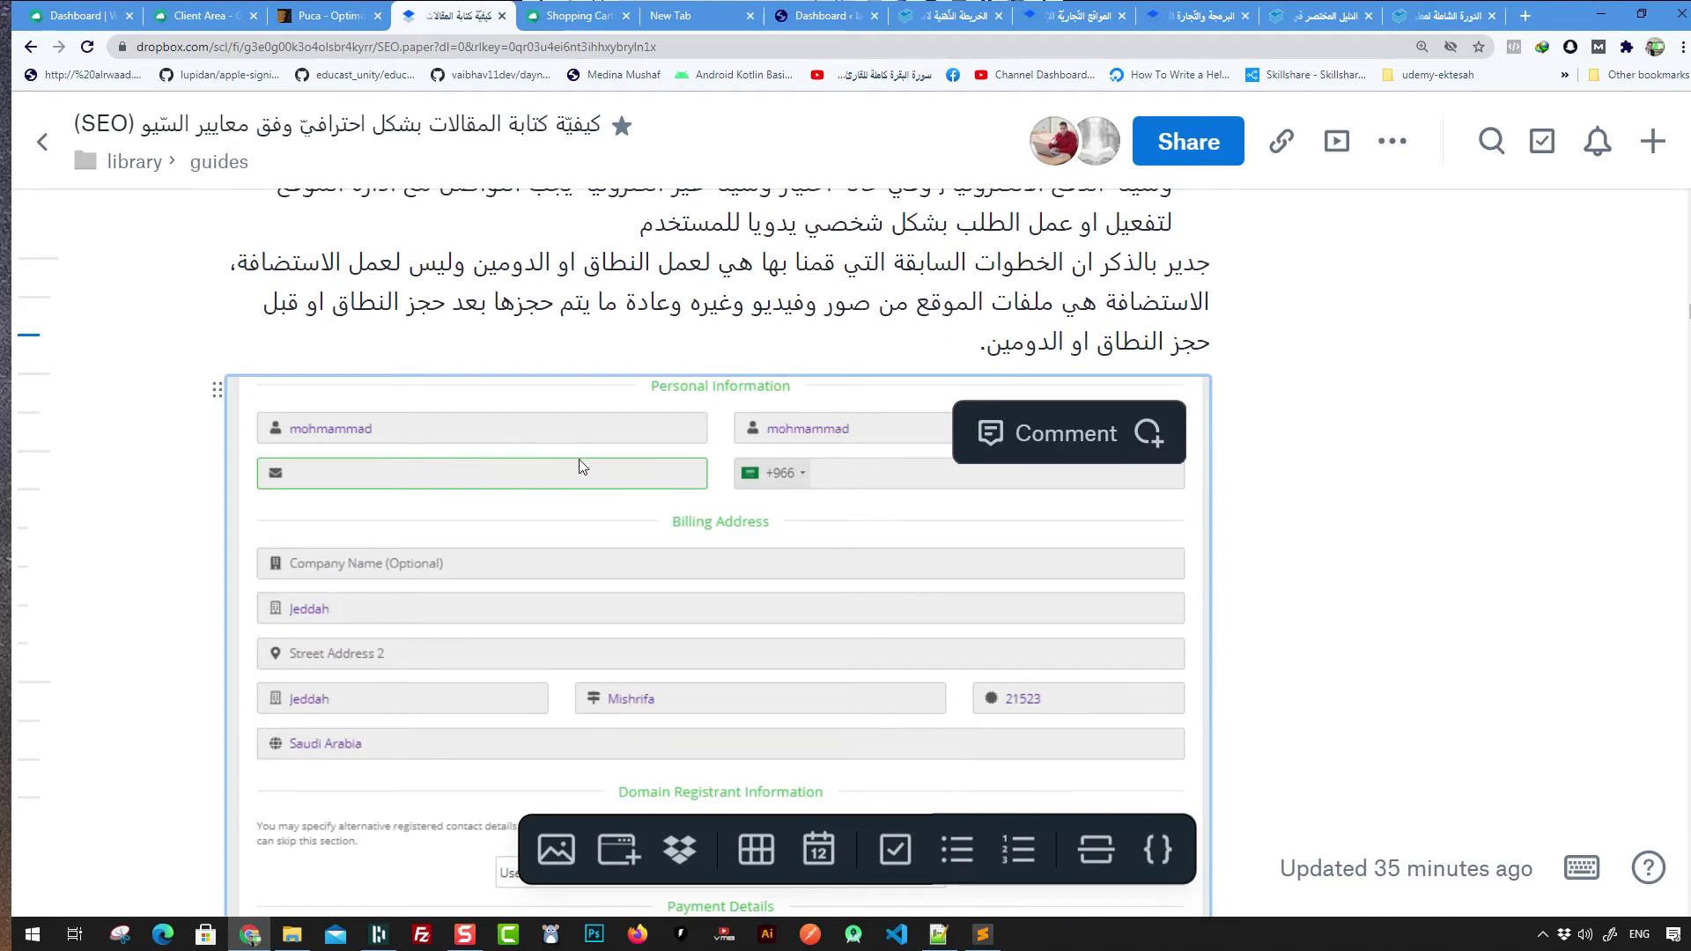
scroll(564, 454, down, 1)
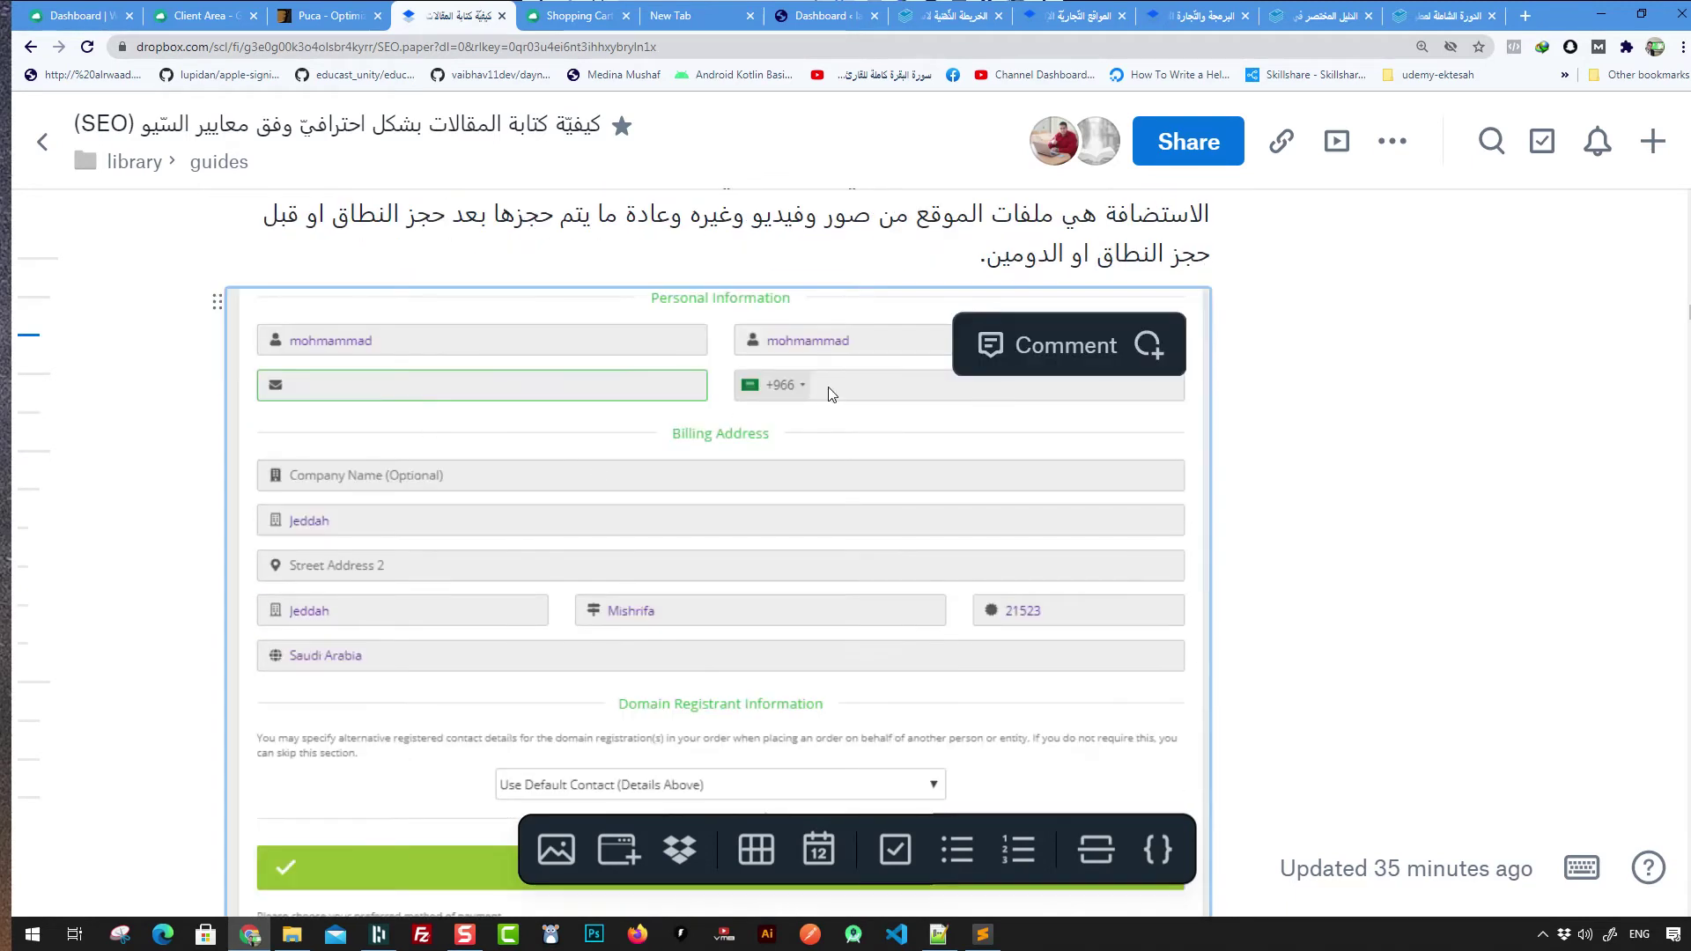
scroll(831, 394, down, 1)
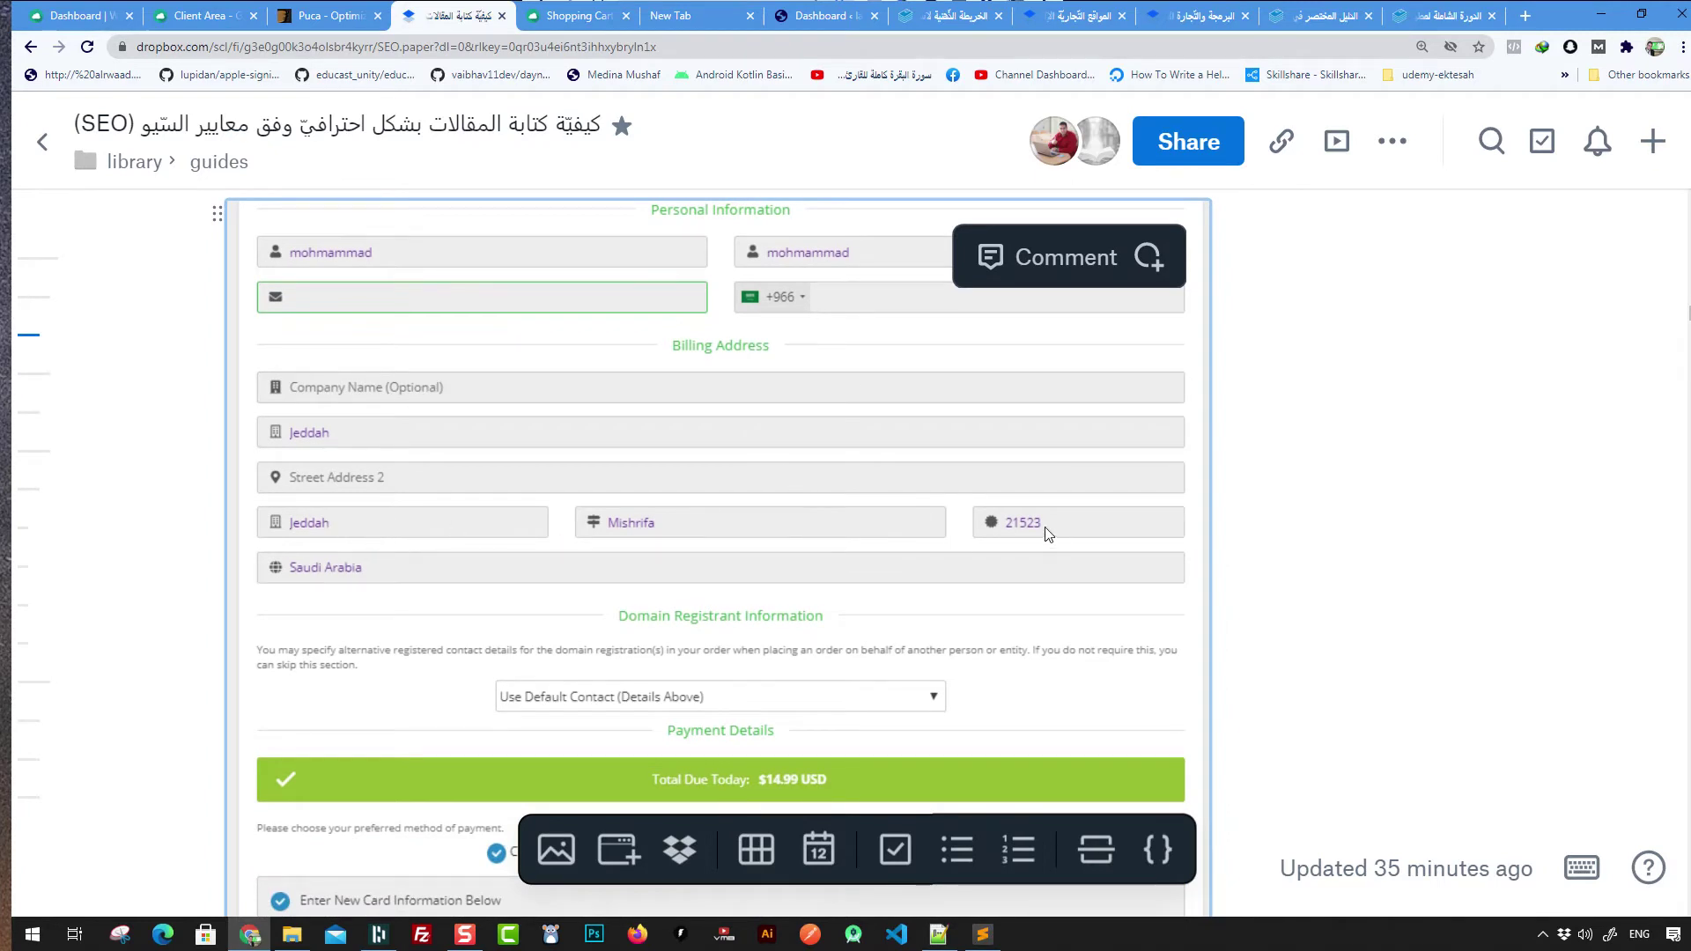
scroll(432, 484, down, 1)
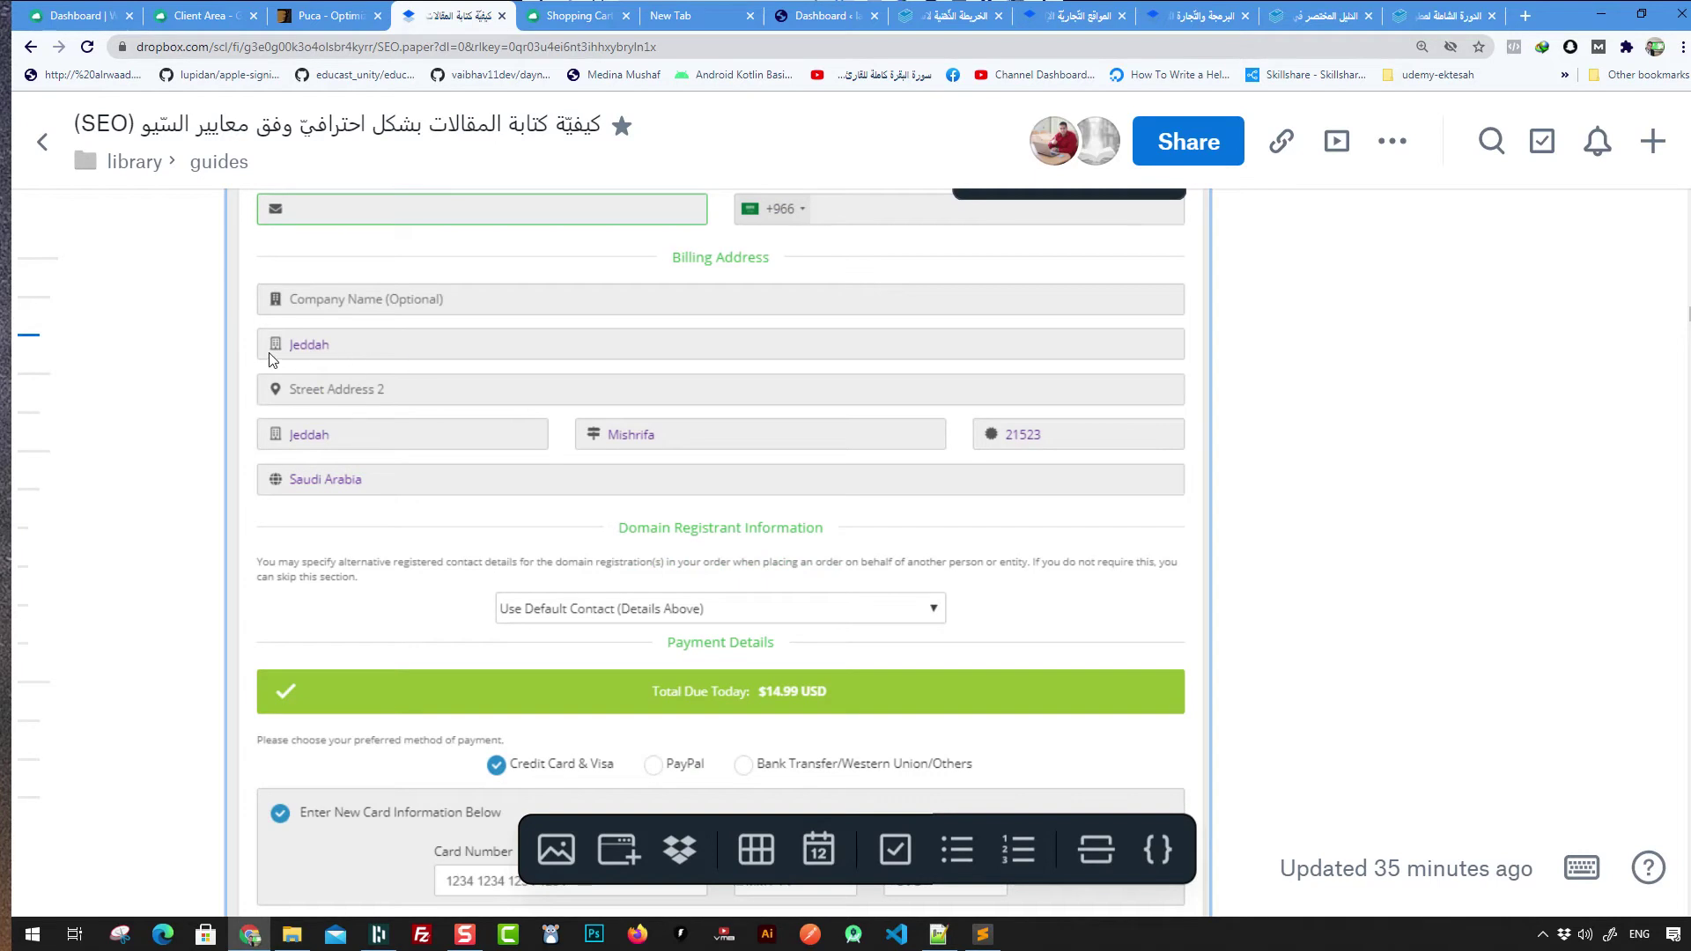
scroll(742, 539, down, 1)
scroll(746, 485, down, 2)
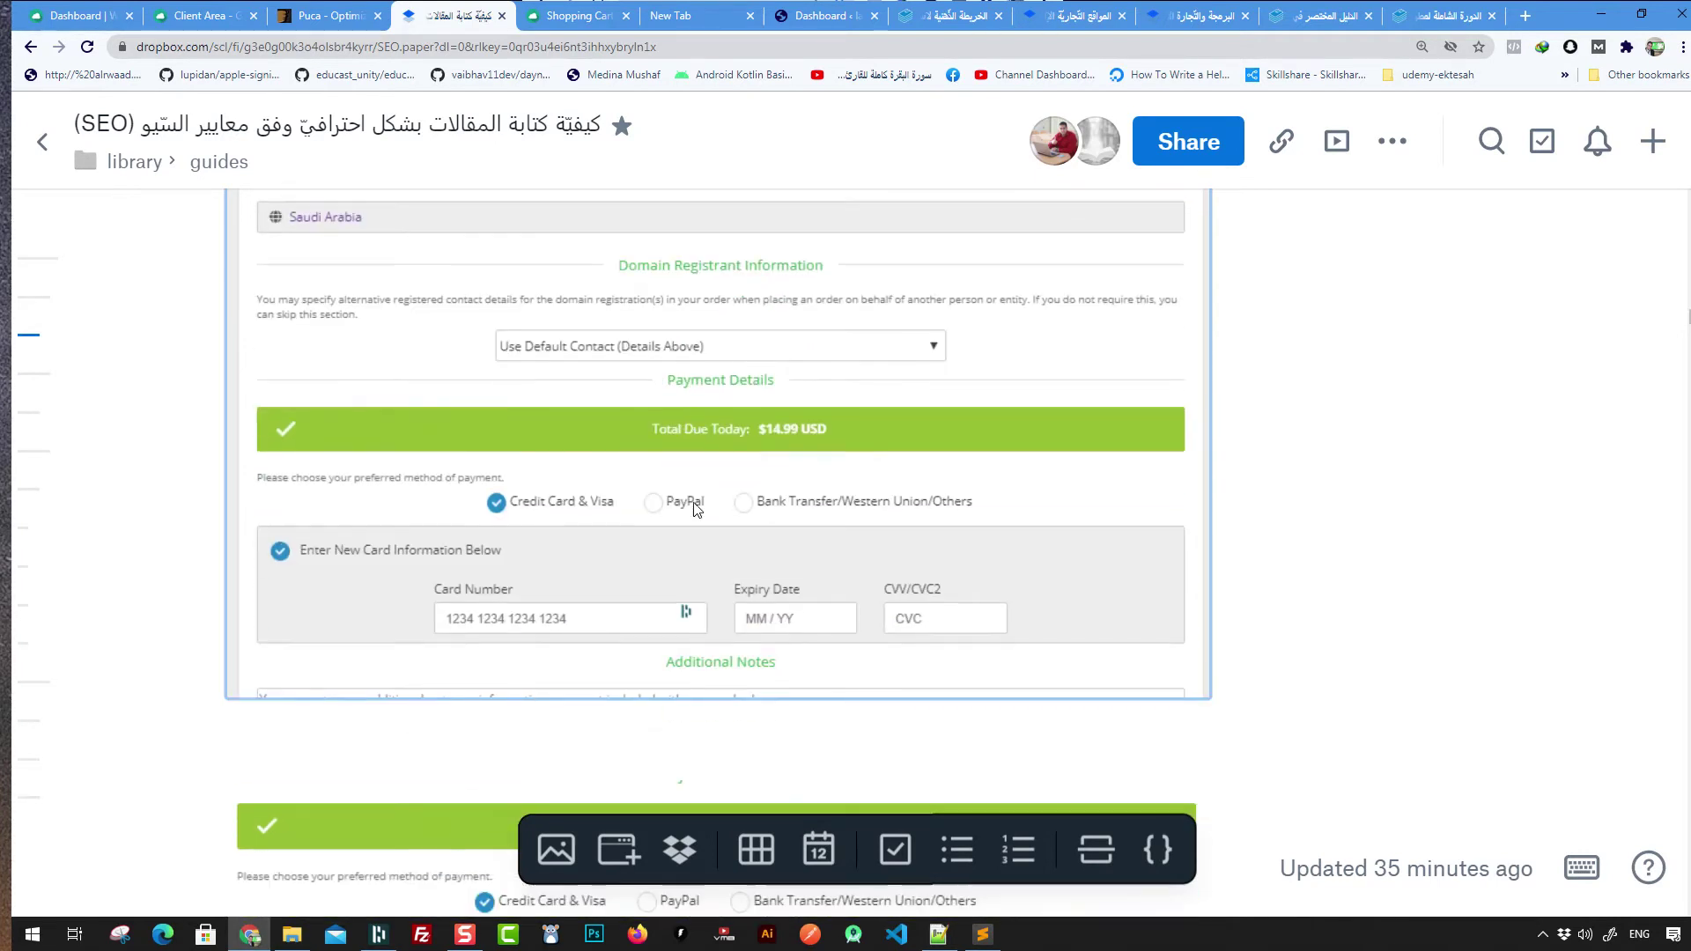
scroll(753, 500, down, 15)
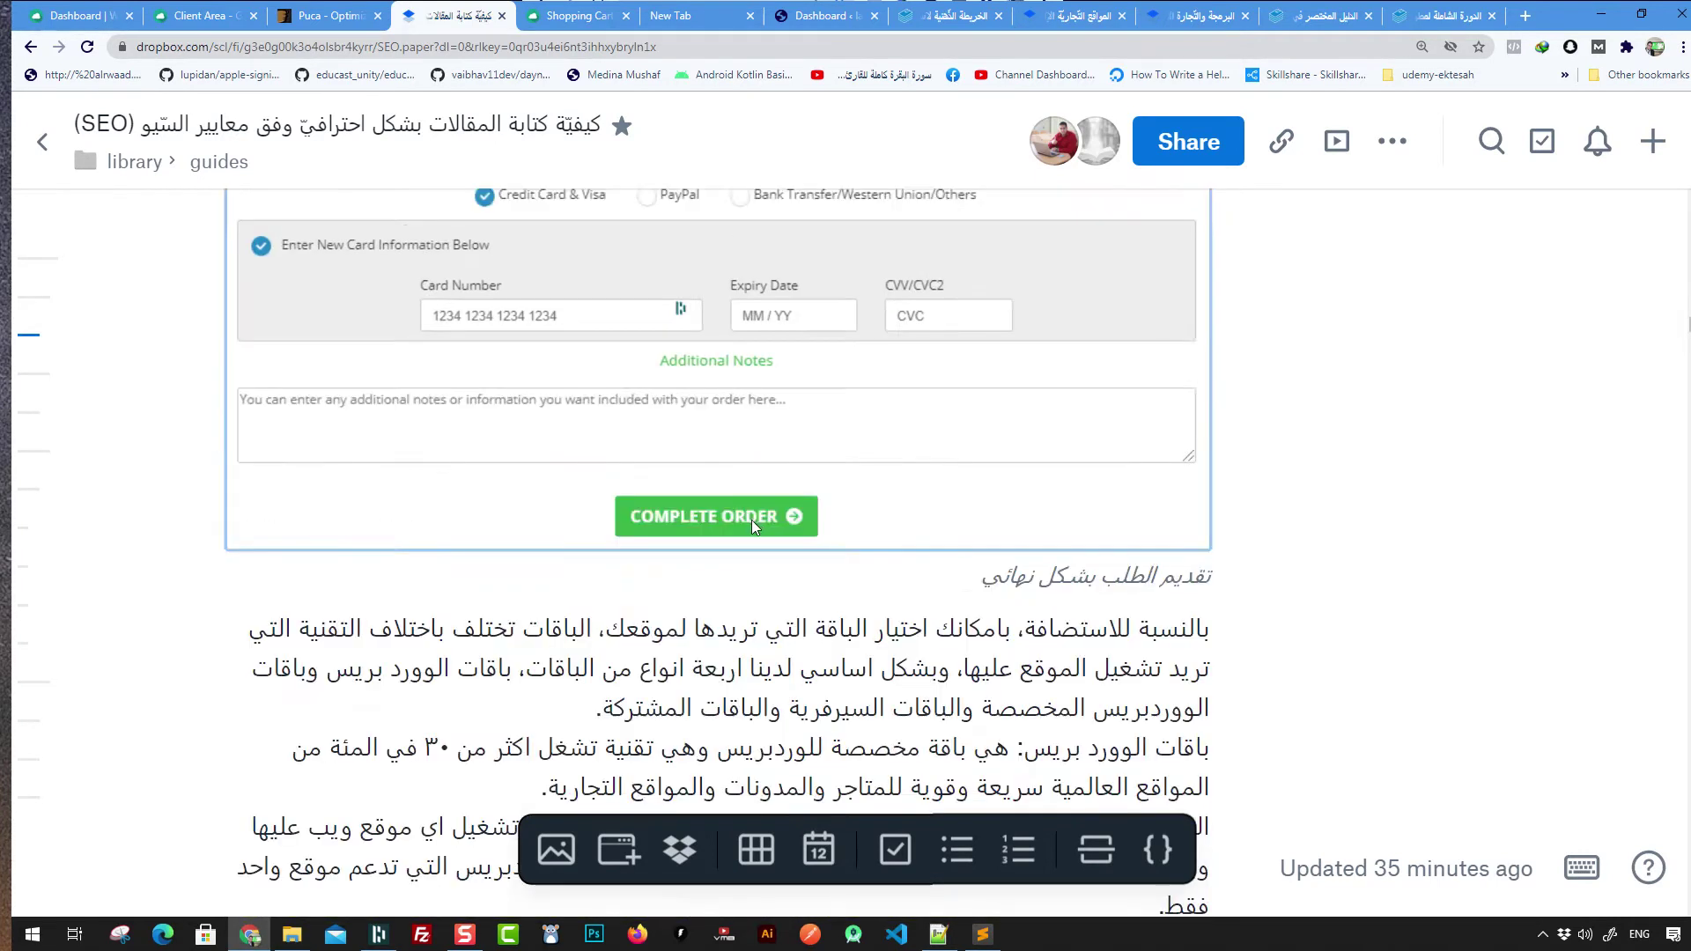
scroll(736, 534, up, 3)
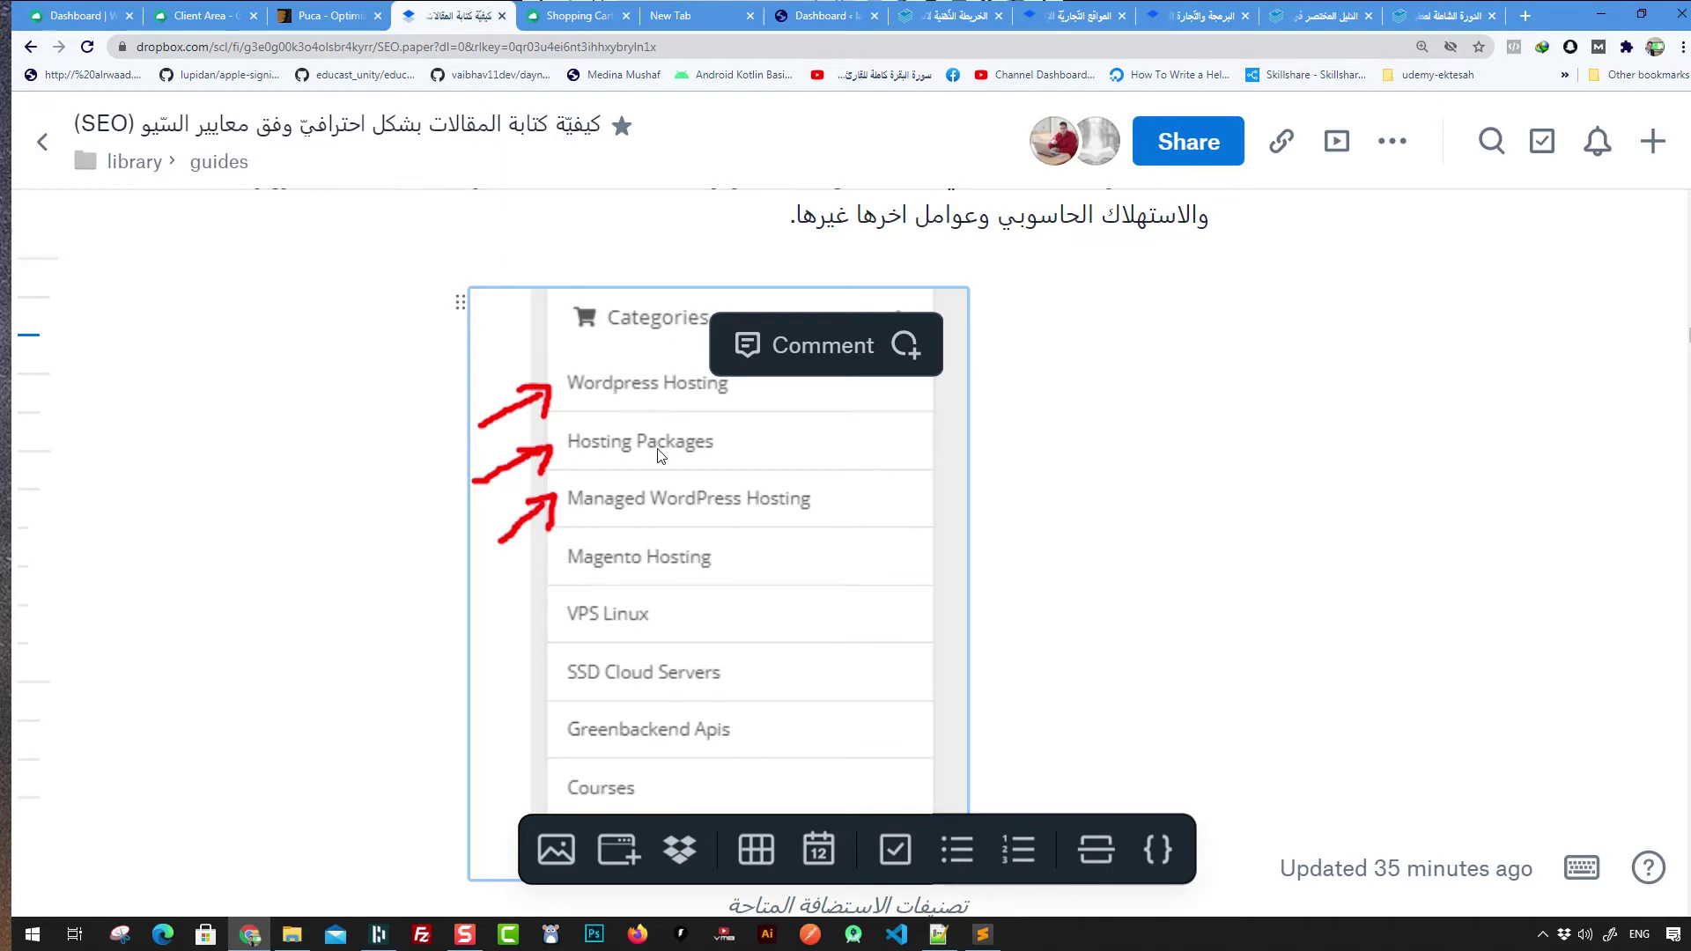
scroll(674, 478, down, 1)
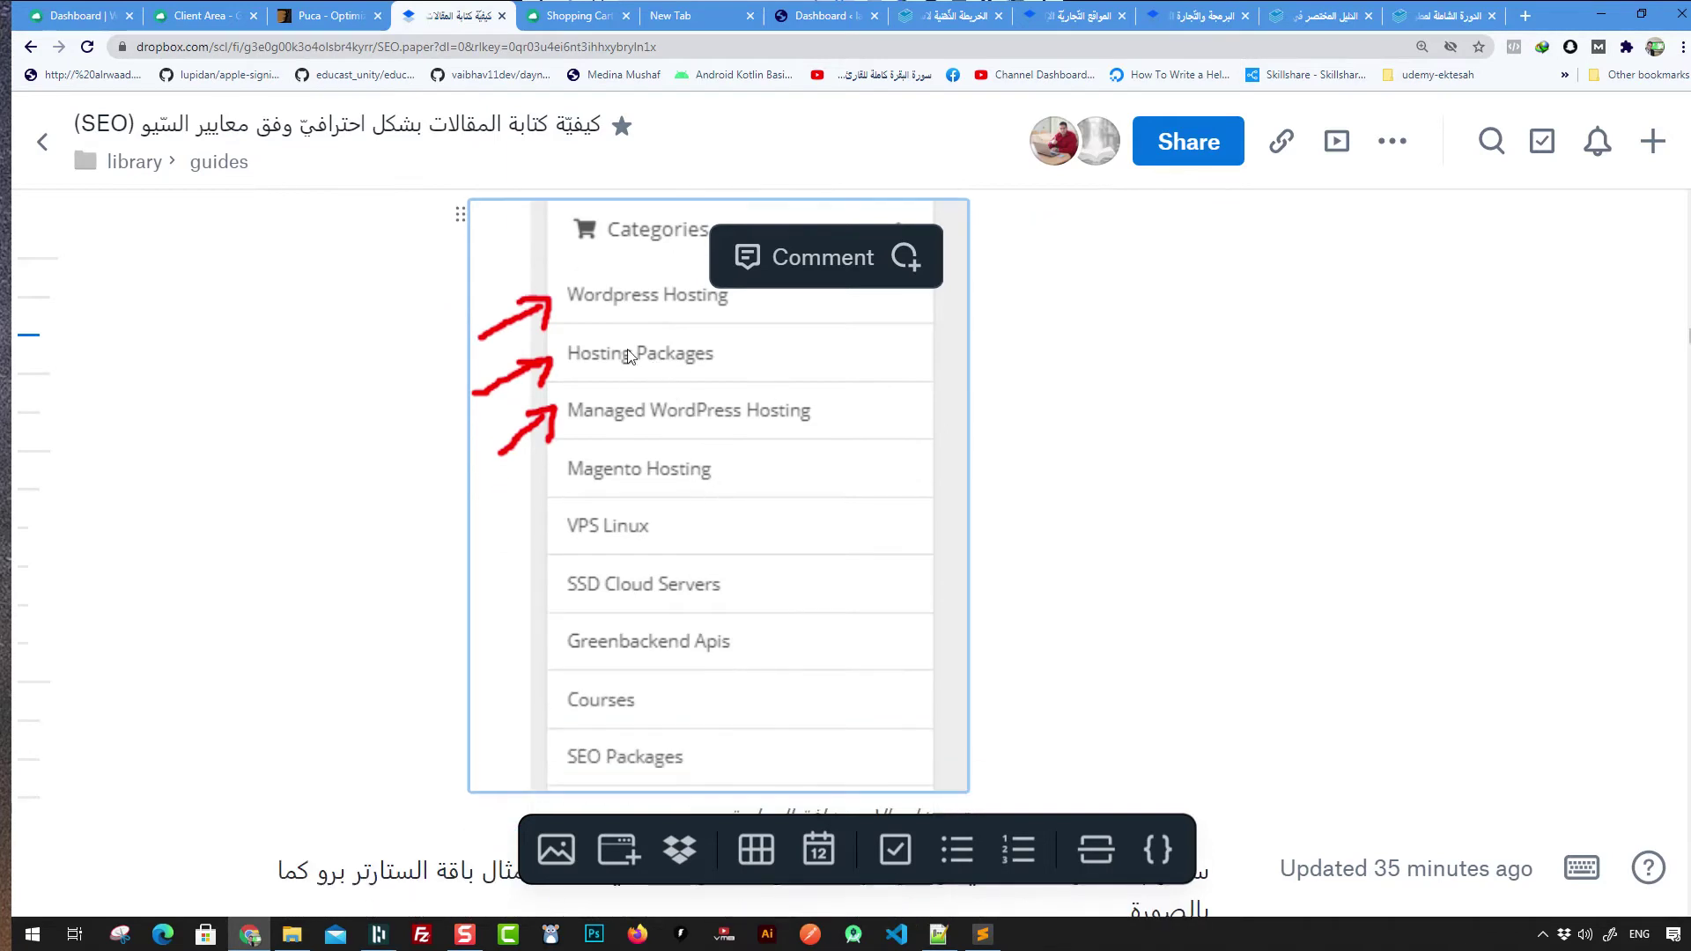
scroll(696, 361, up, 1)
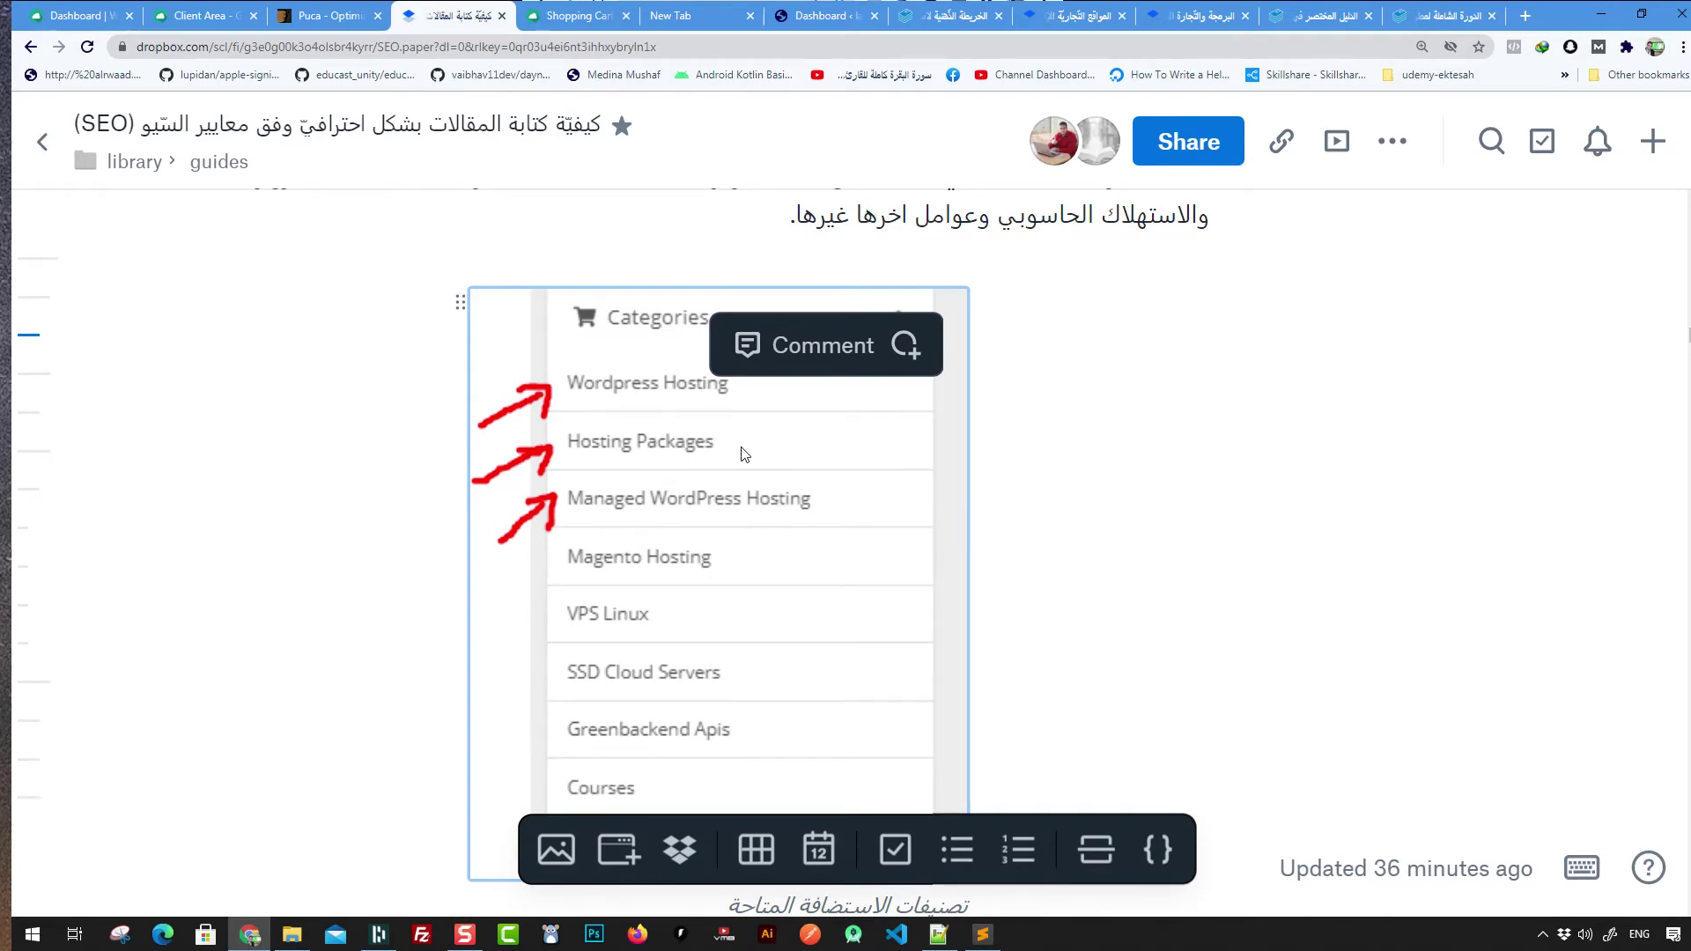
scroll(669, 431, down, 8)
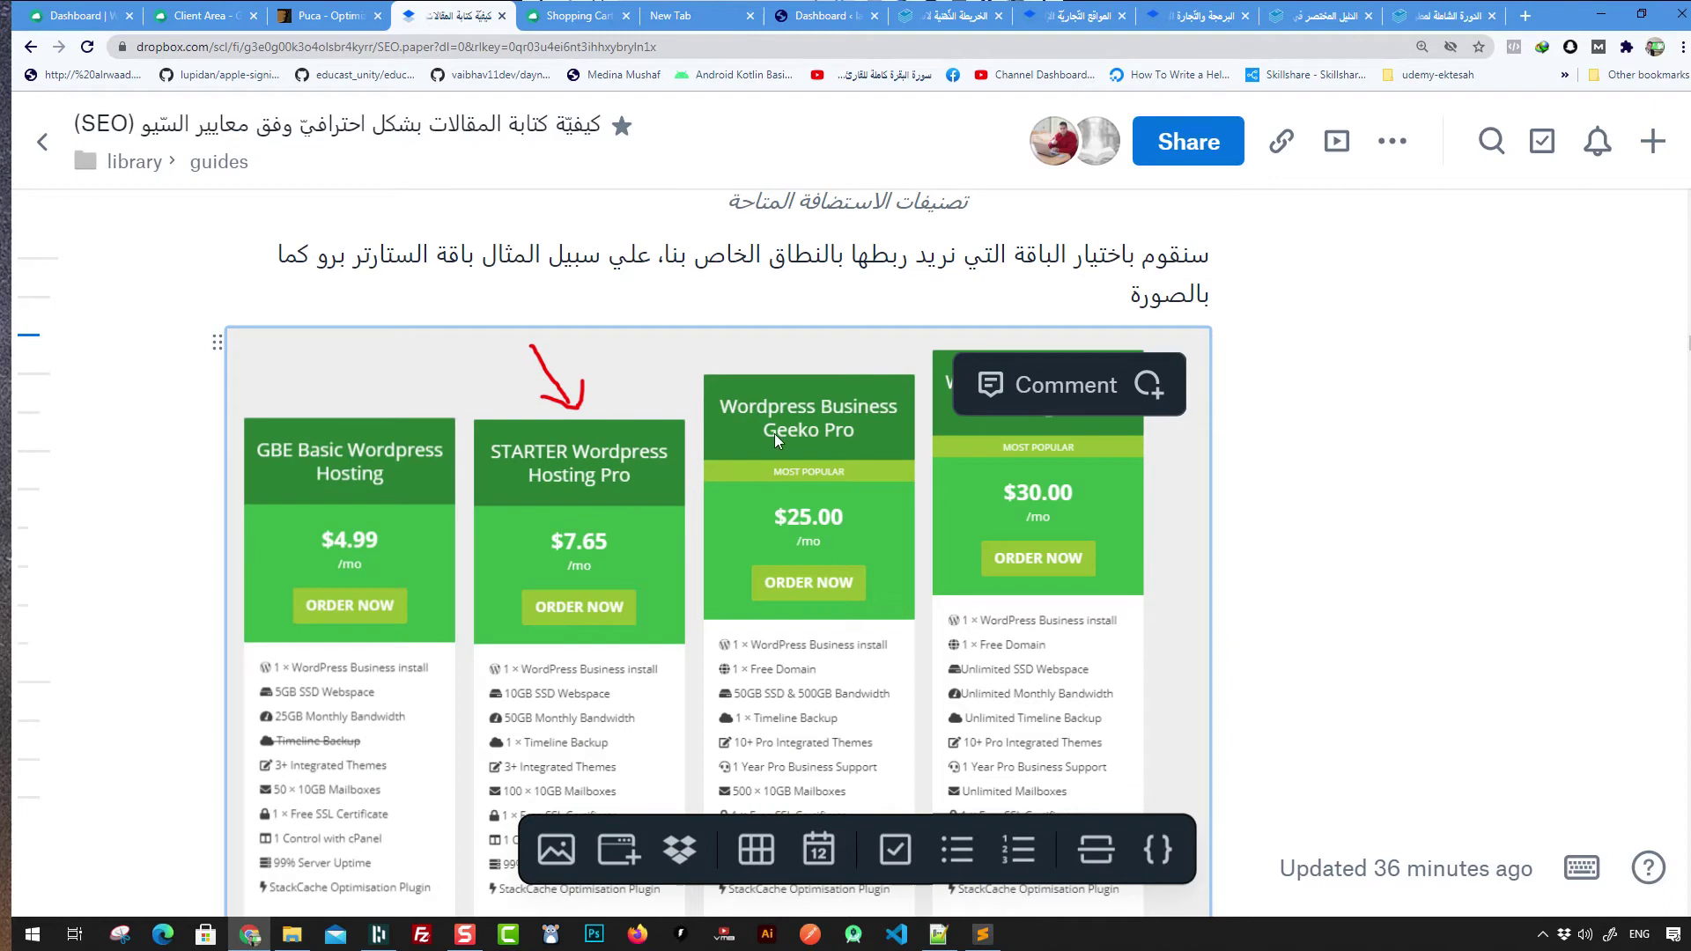
scroll(667, 456, down, 3)
scroll(664, 451, up, 2)
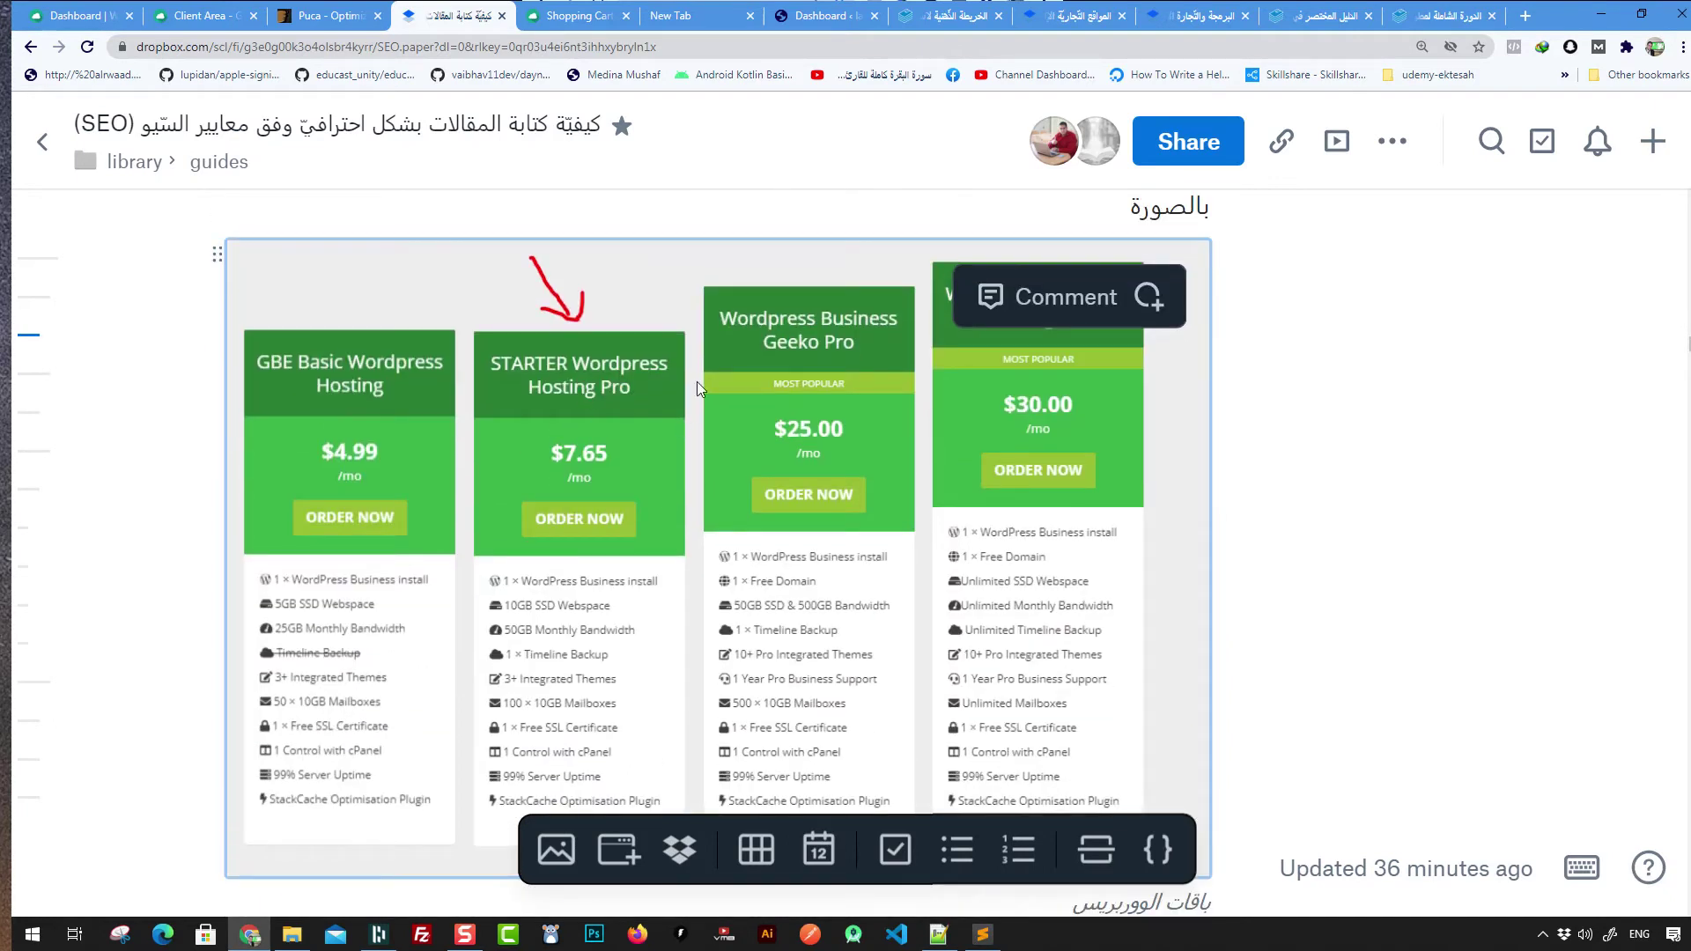
scroll(590, 384, down, 2)
scroll(616, 352, up, 1)
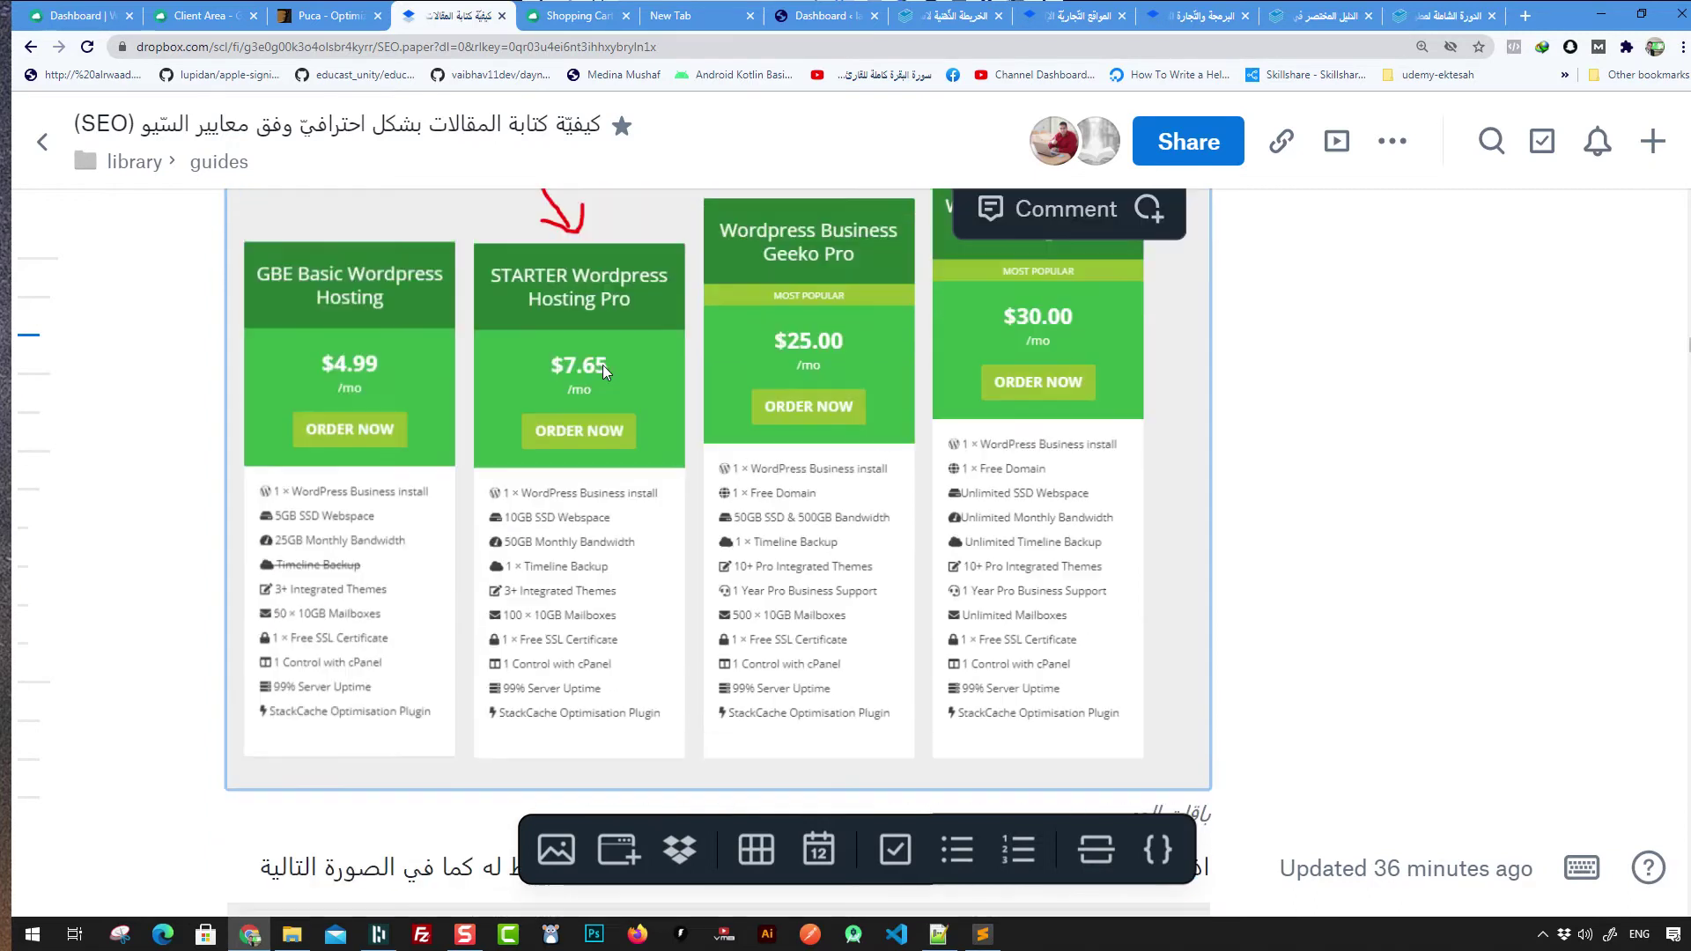
scroll(748, 330, up, 1)
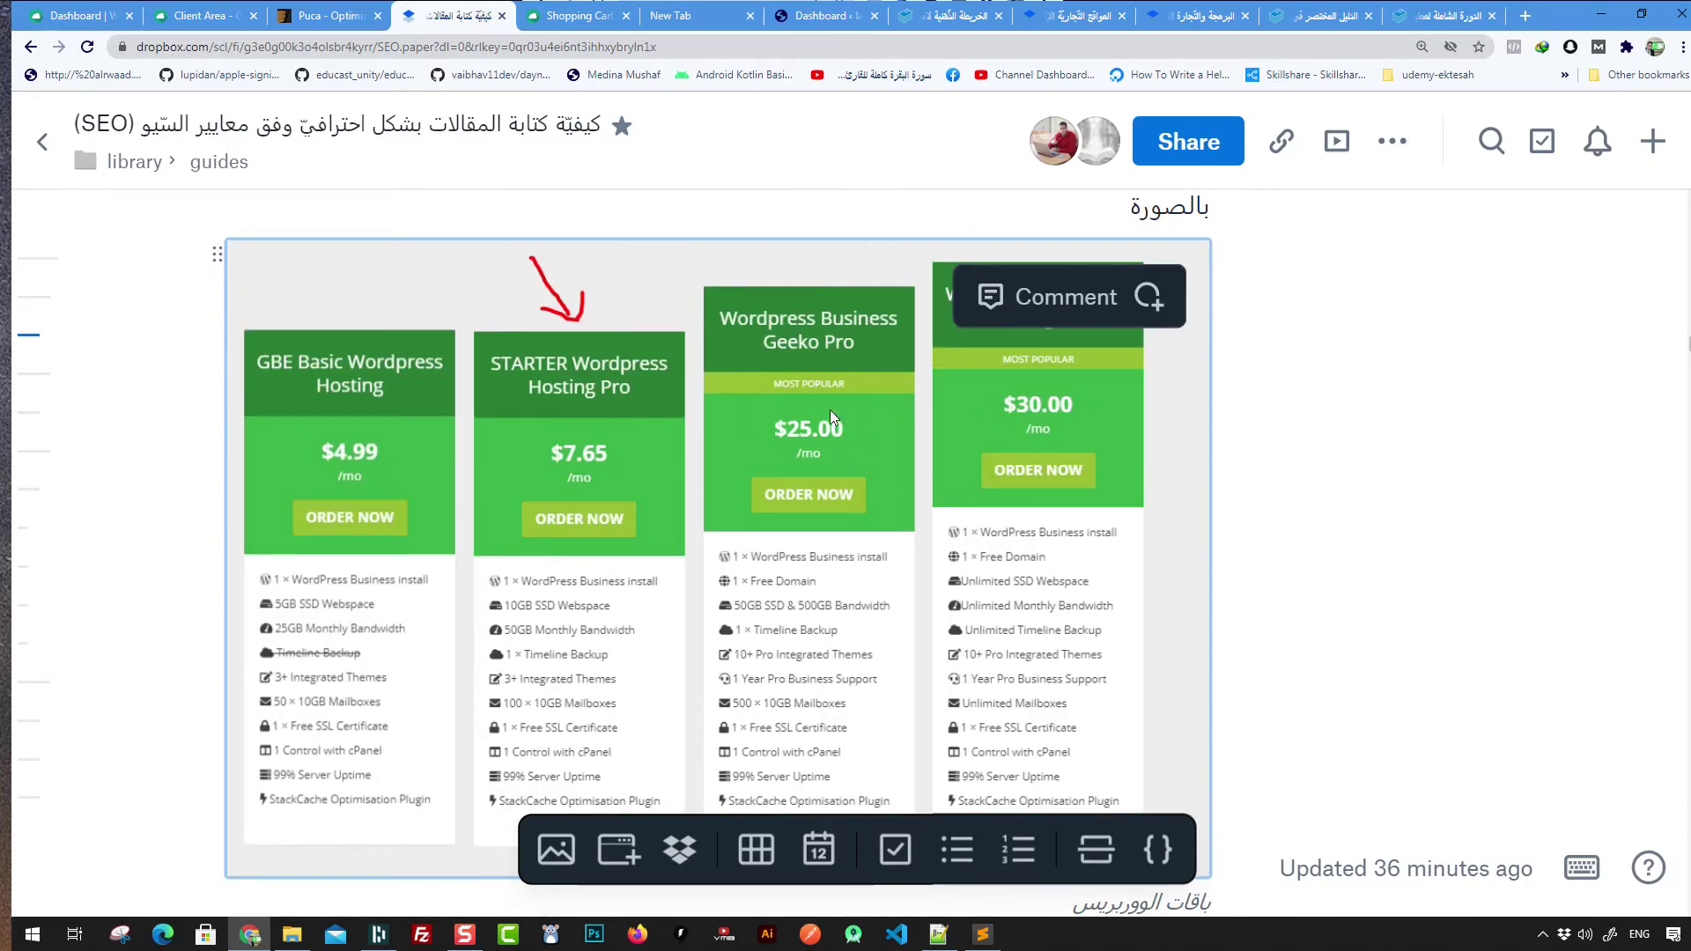
scroll(829, 453, down, 1)
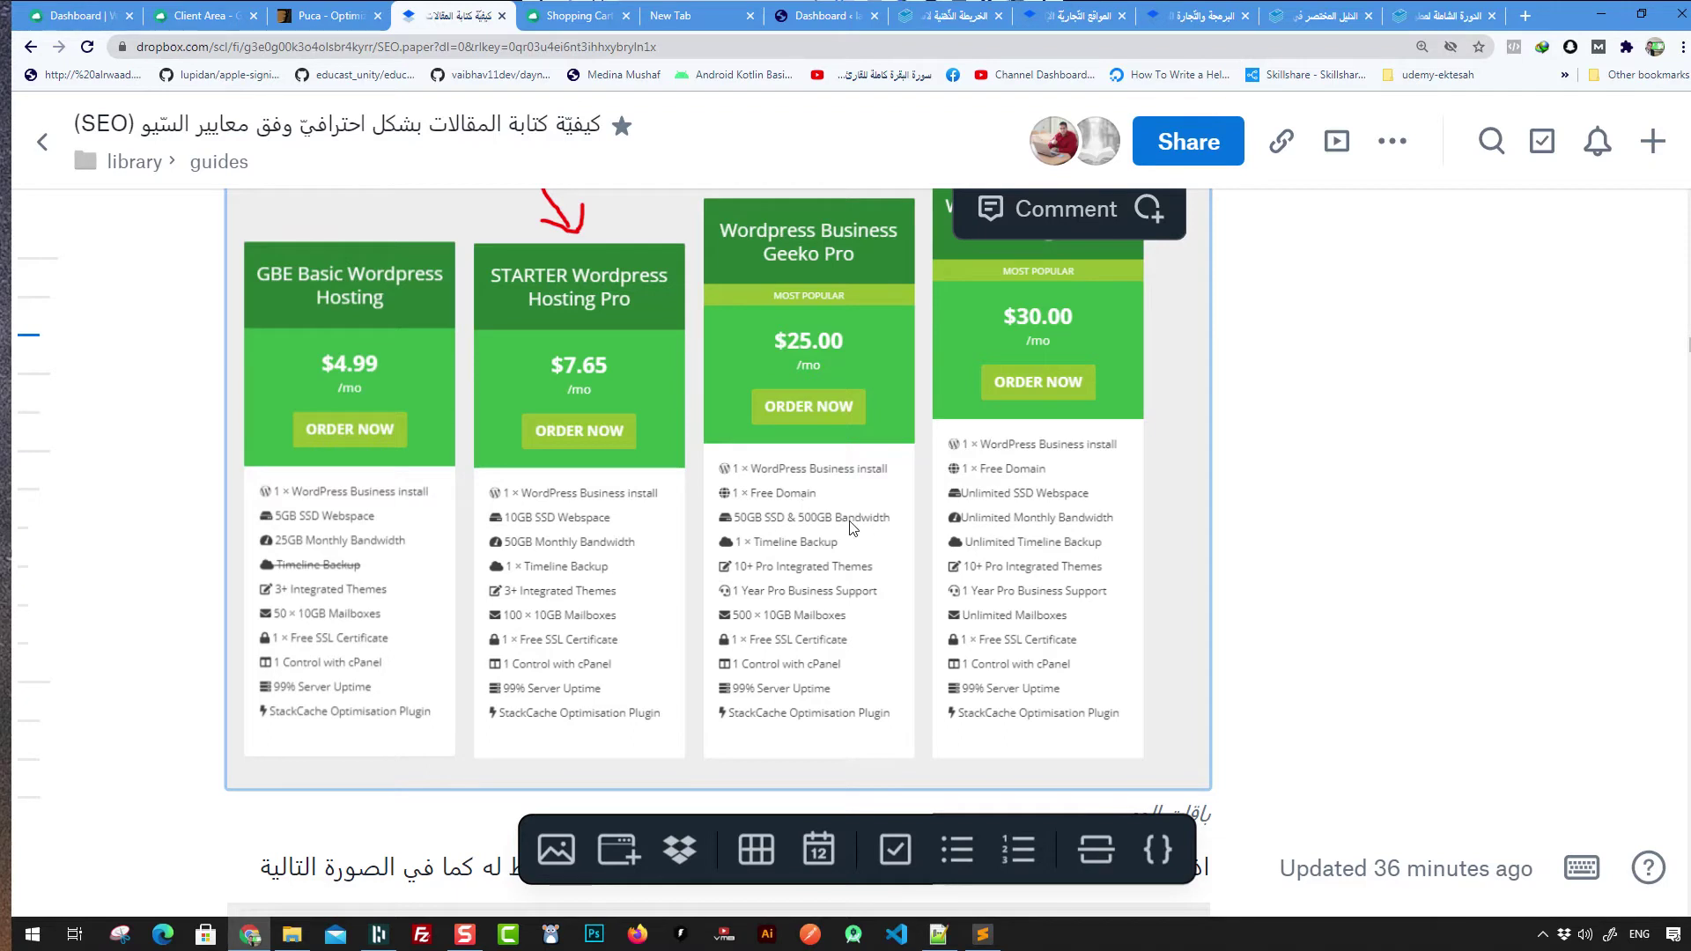
scroll(797, 370, up, 1)
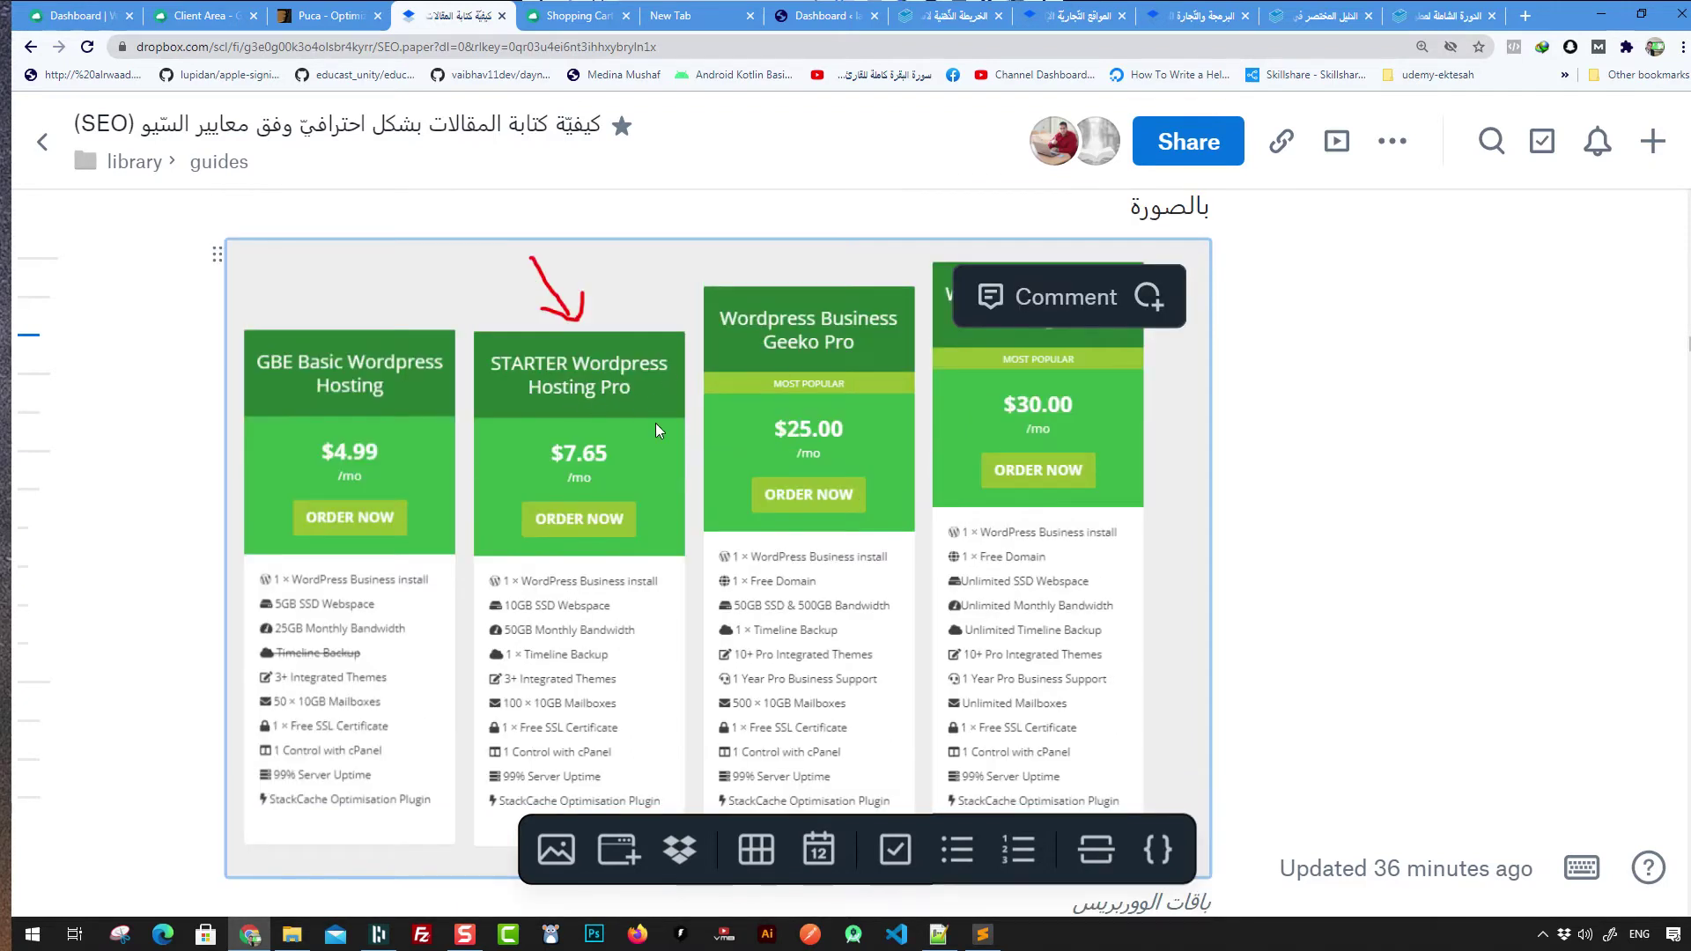
scroll(786, 442, down, 8)
mouse_move(636, 396)
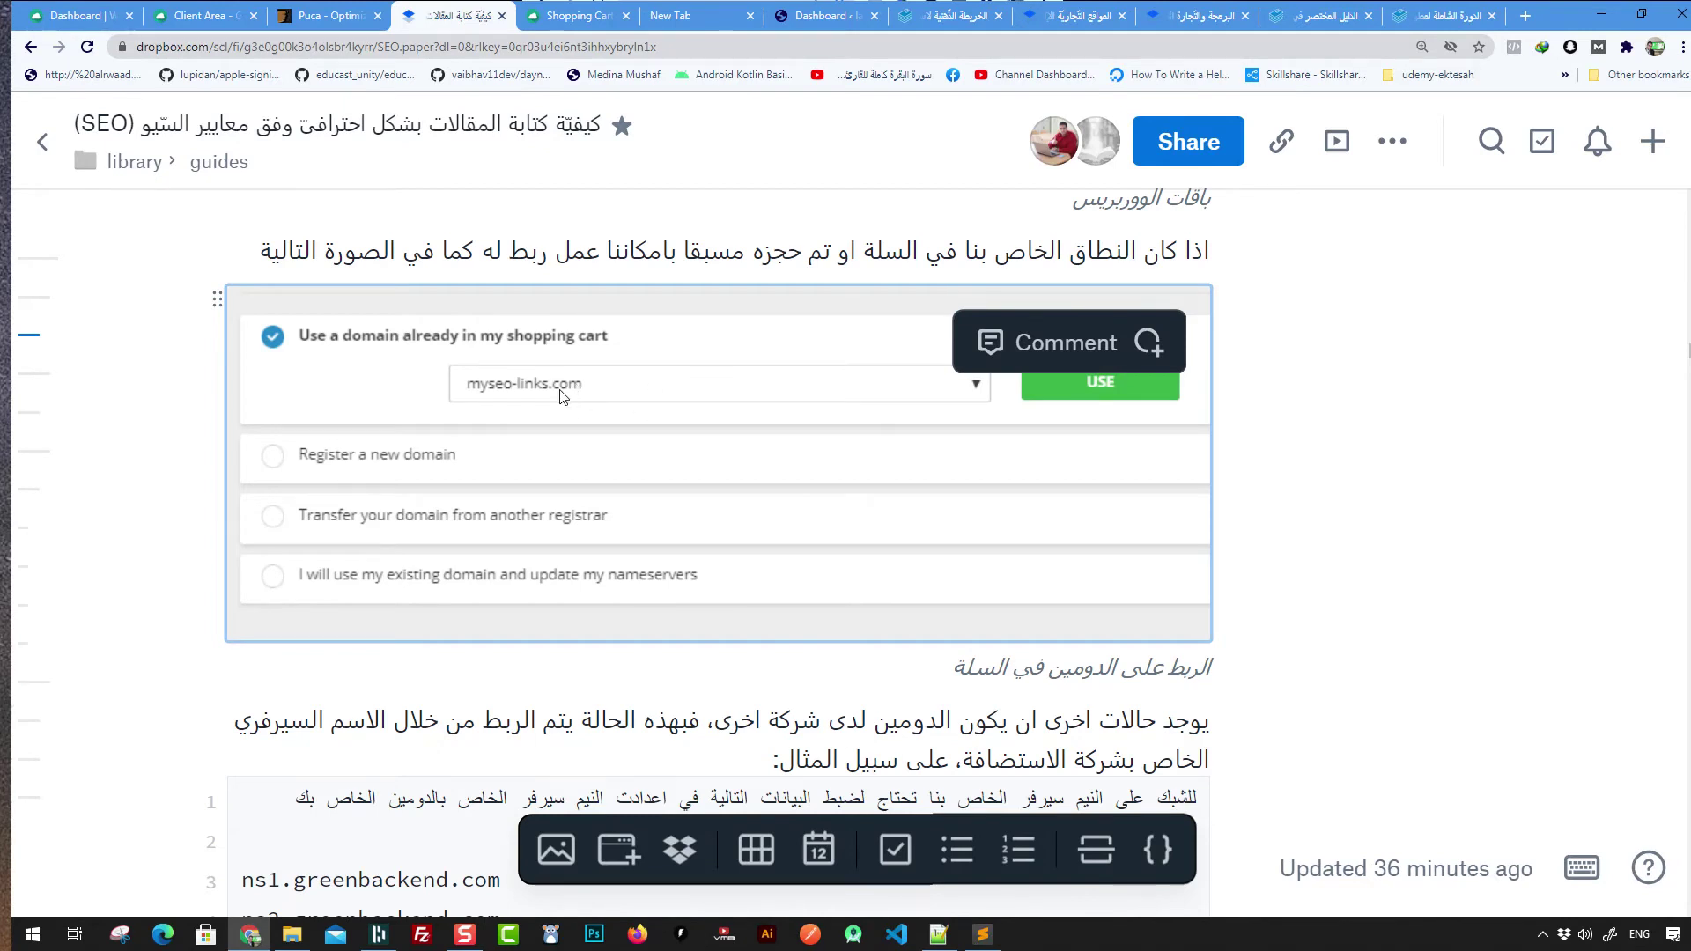
scroll(571, 395, down, 4)
scroll(567, 396, down, 3)
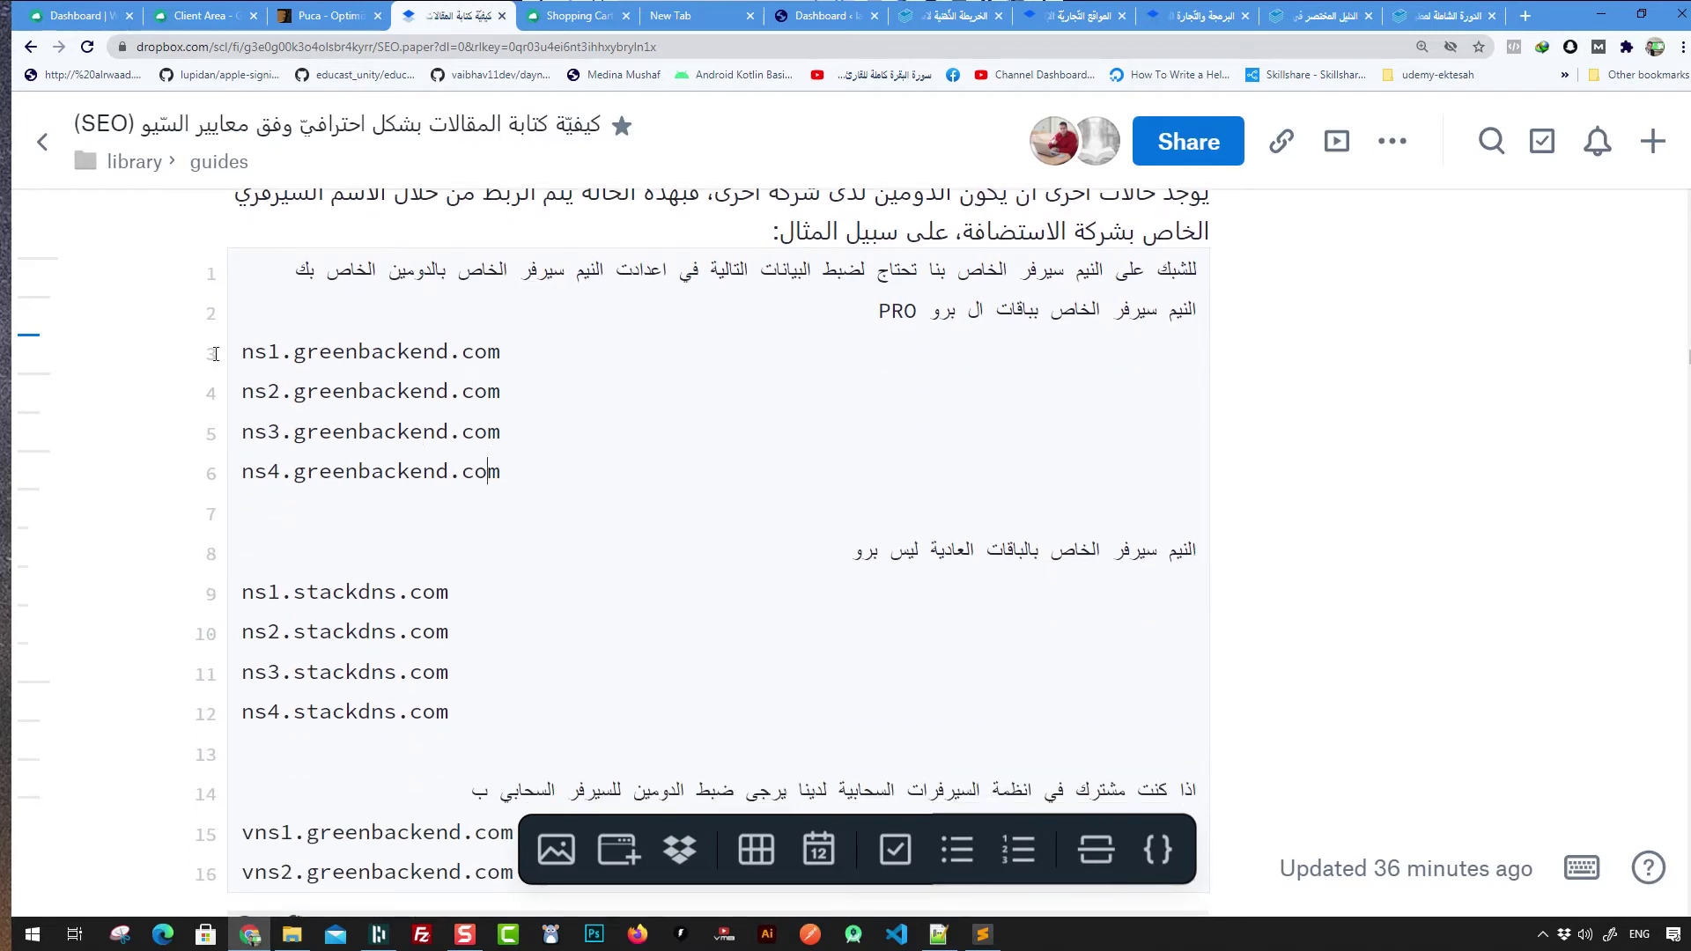
drag(538, 491, 242, 351)
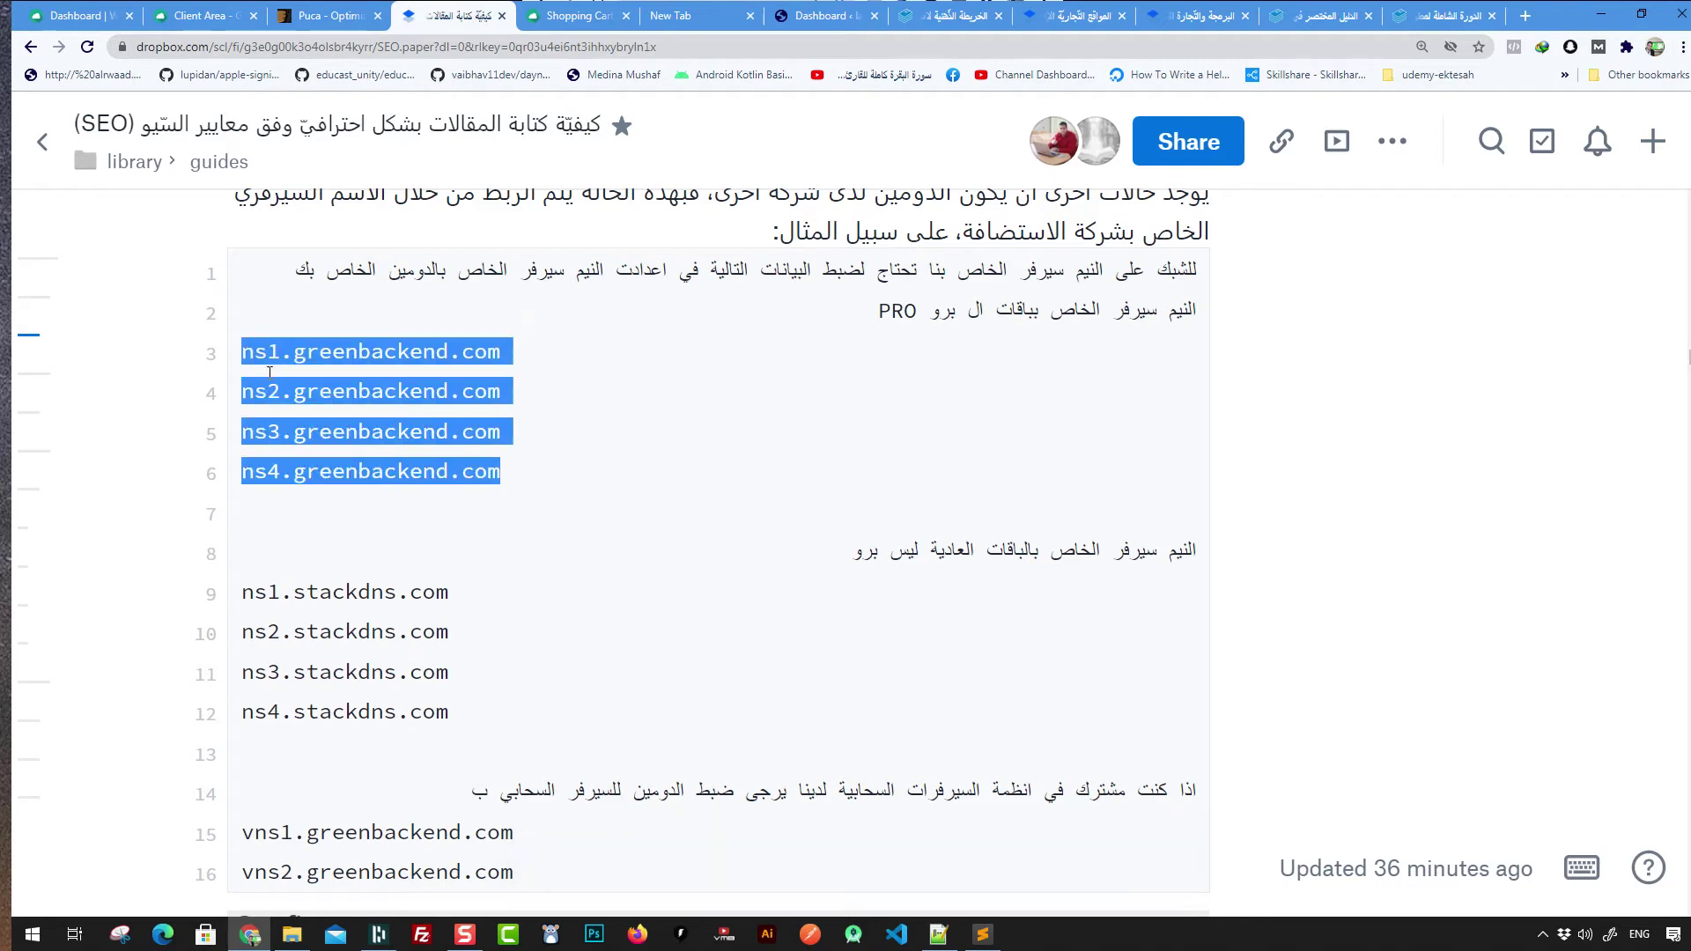
scroll(1191, 568, down, 10)
scroll(1195, 576, up, 1)
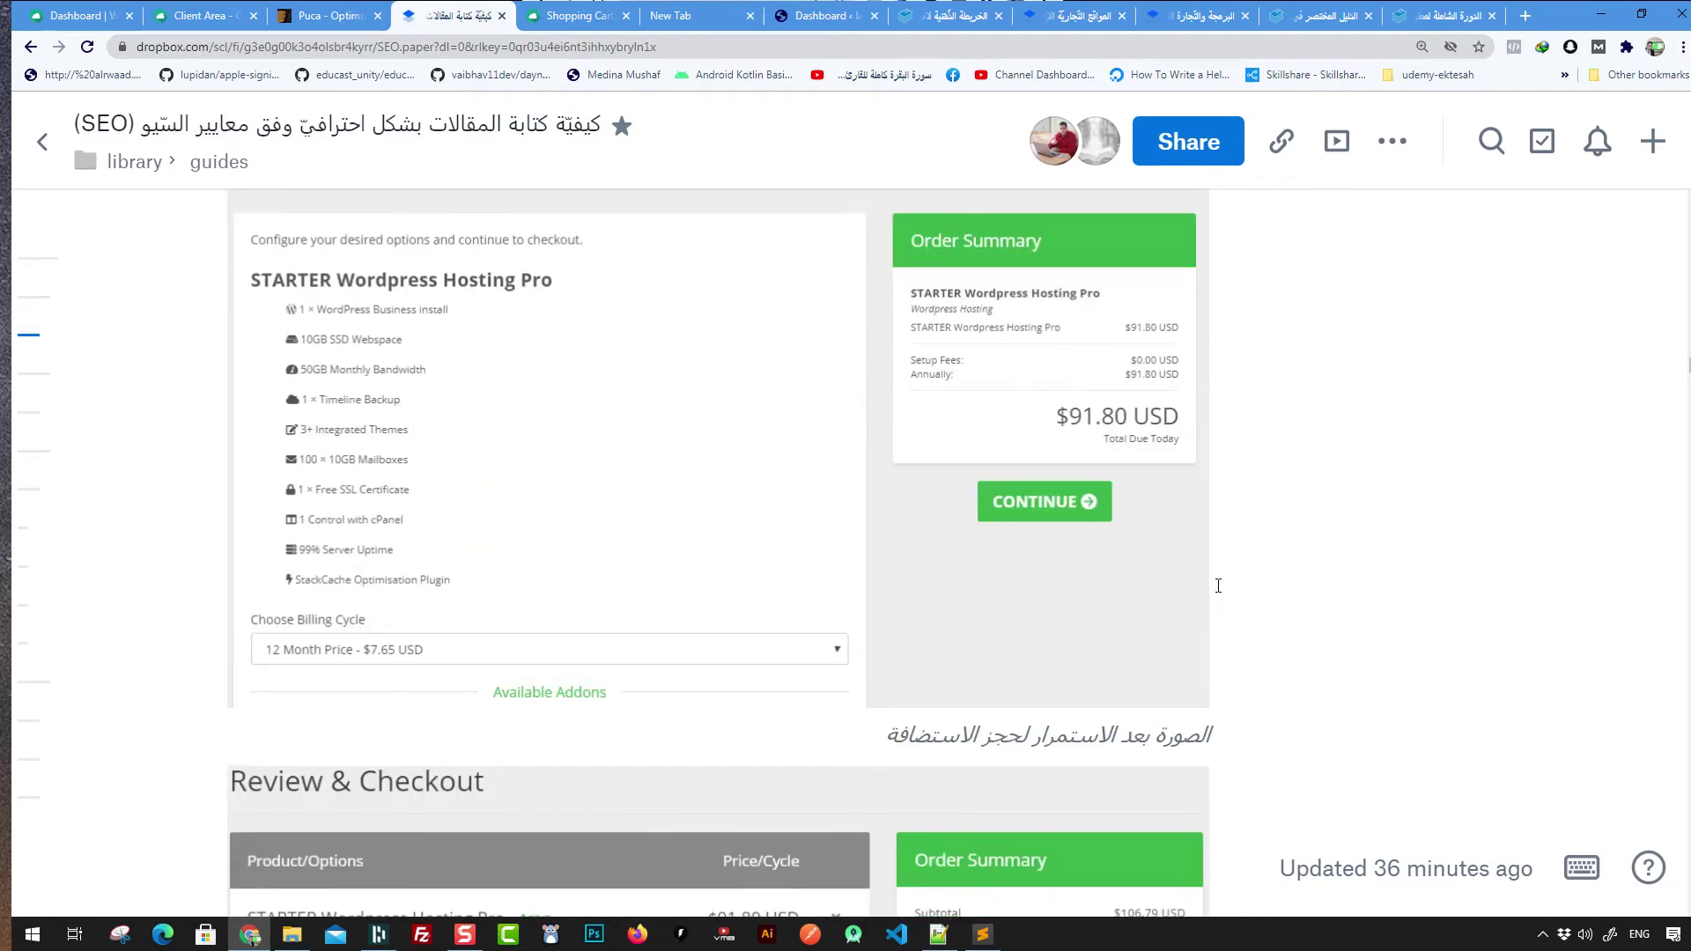
scroll(1062, 452, down, 5)
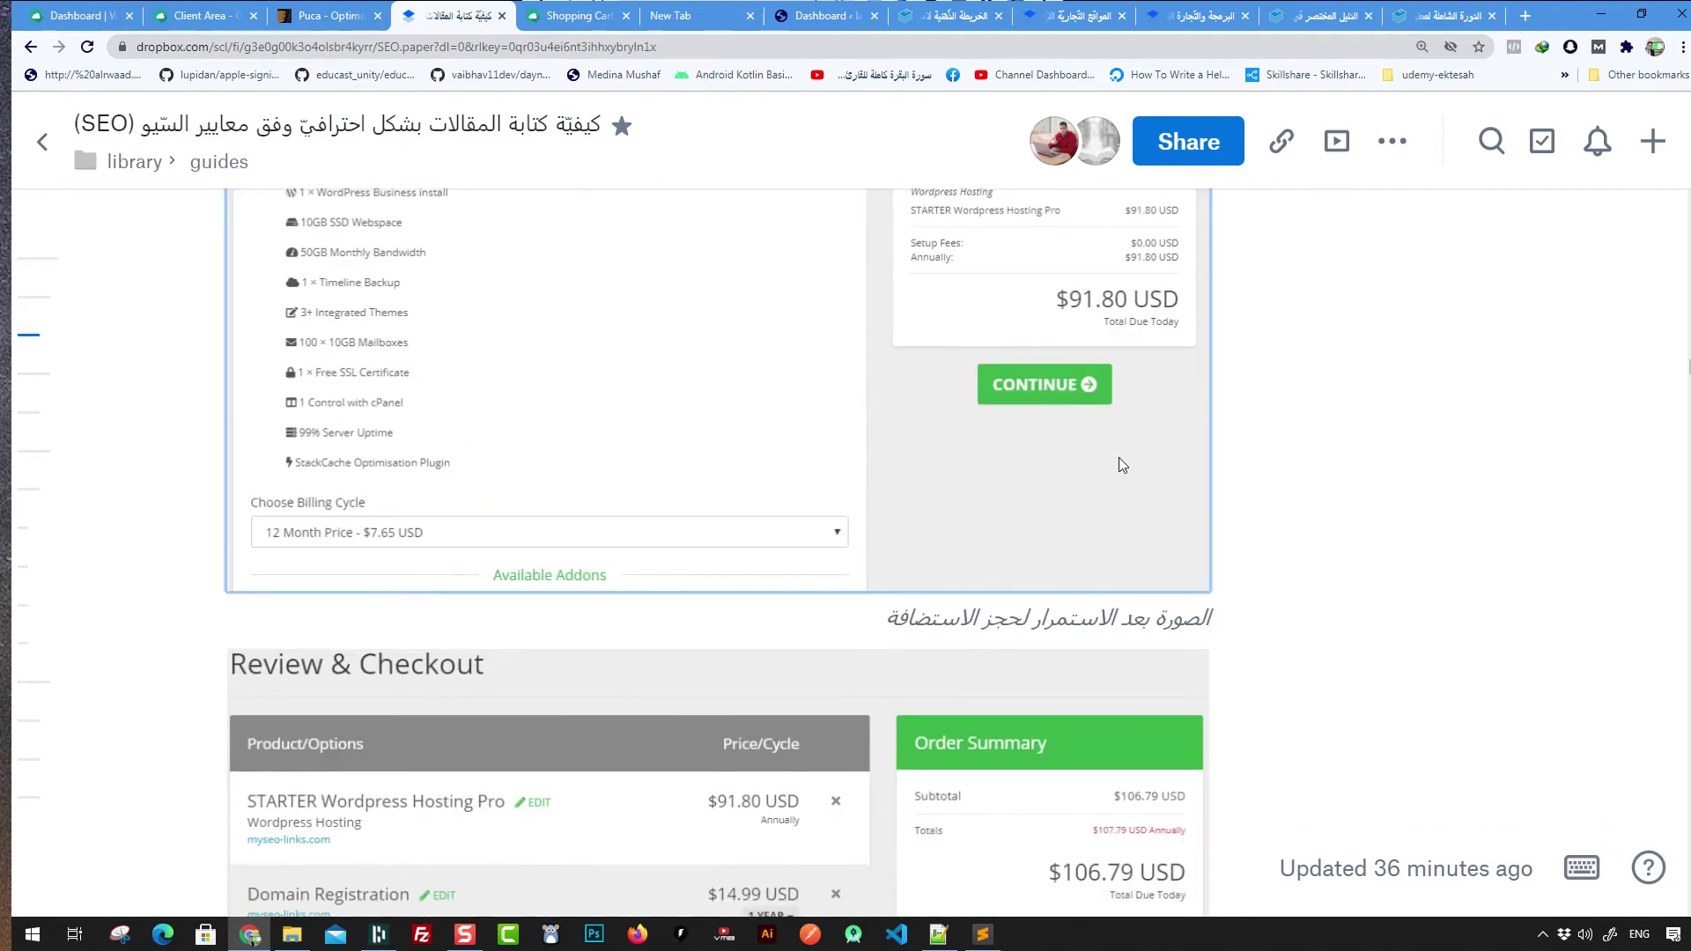
scroll(885, 485, down, 1)
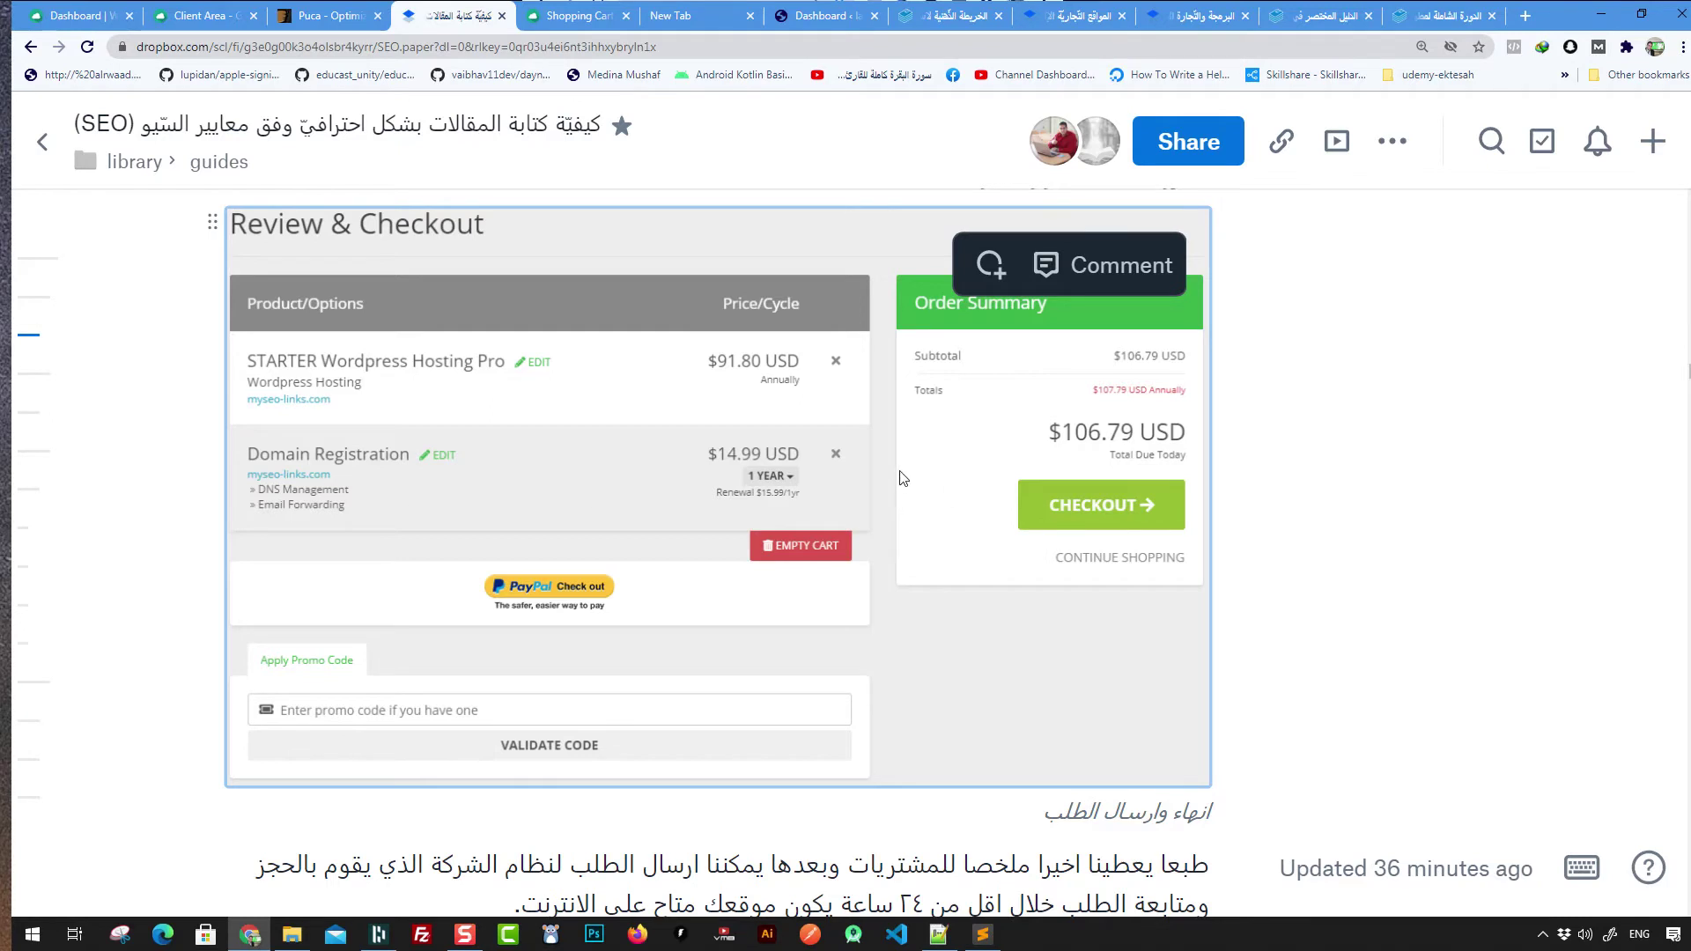
scroll(881, 475, down, 3)
scroll(805, 466, up, 2)
scroll(704, 511, down, 5)
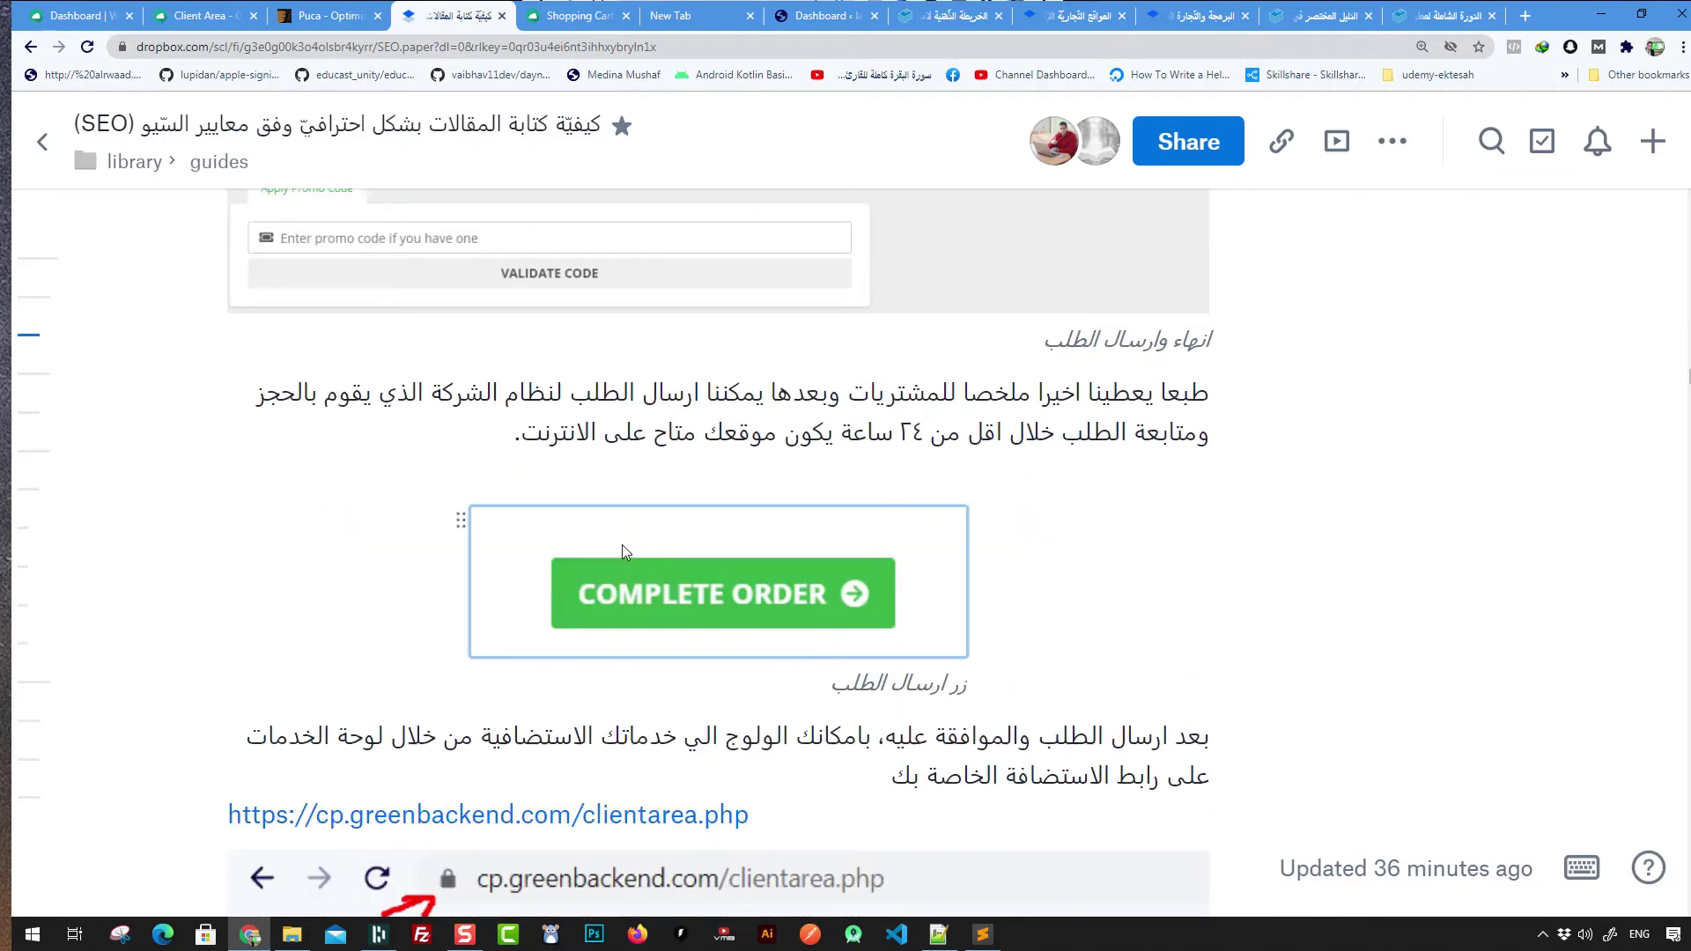
scroll(622, 552, down, 2)
mouse_move(789, 449)
scroll(718, 493, up, 1)
scroll(865, 547, down, 6)
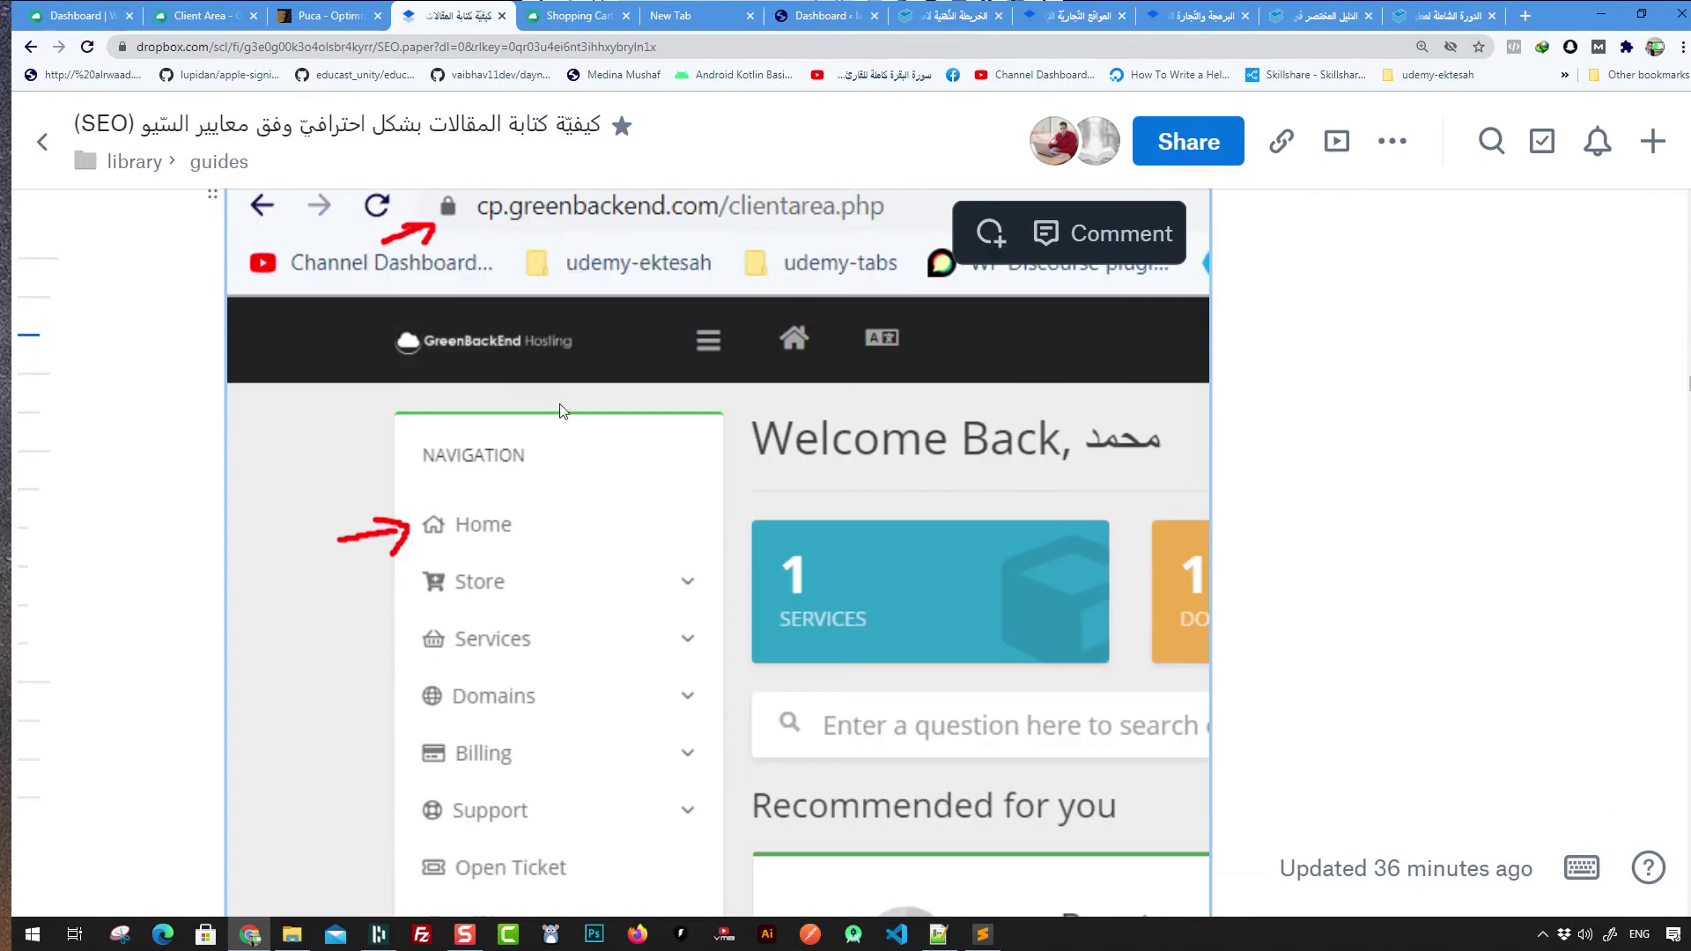
scroll(627, 350, down, 1)
scroll(564, 378, up, 1)
scroll(495, 405, down, 2)
scroll(546, 370, down, 6)
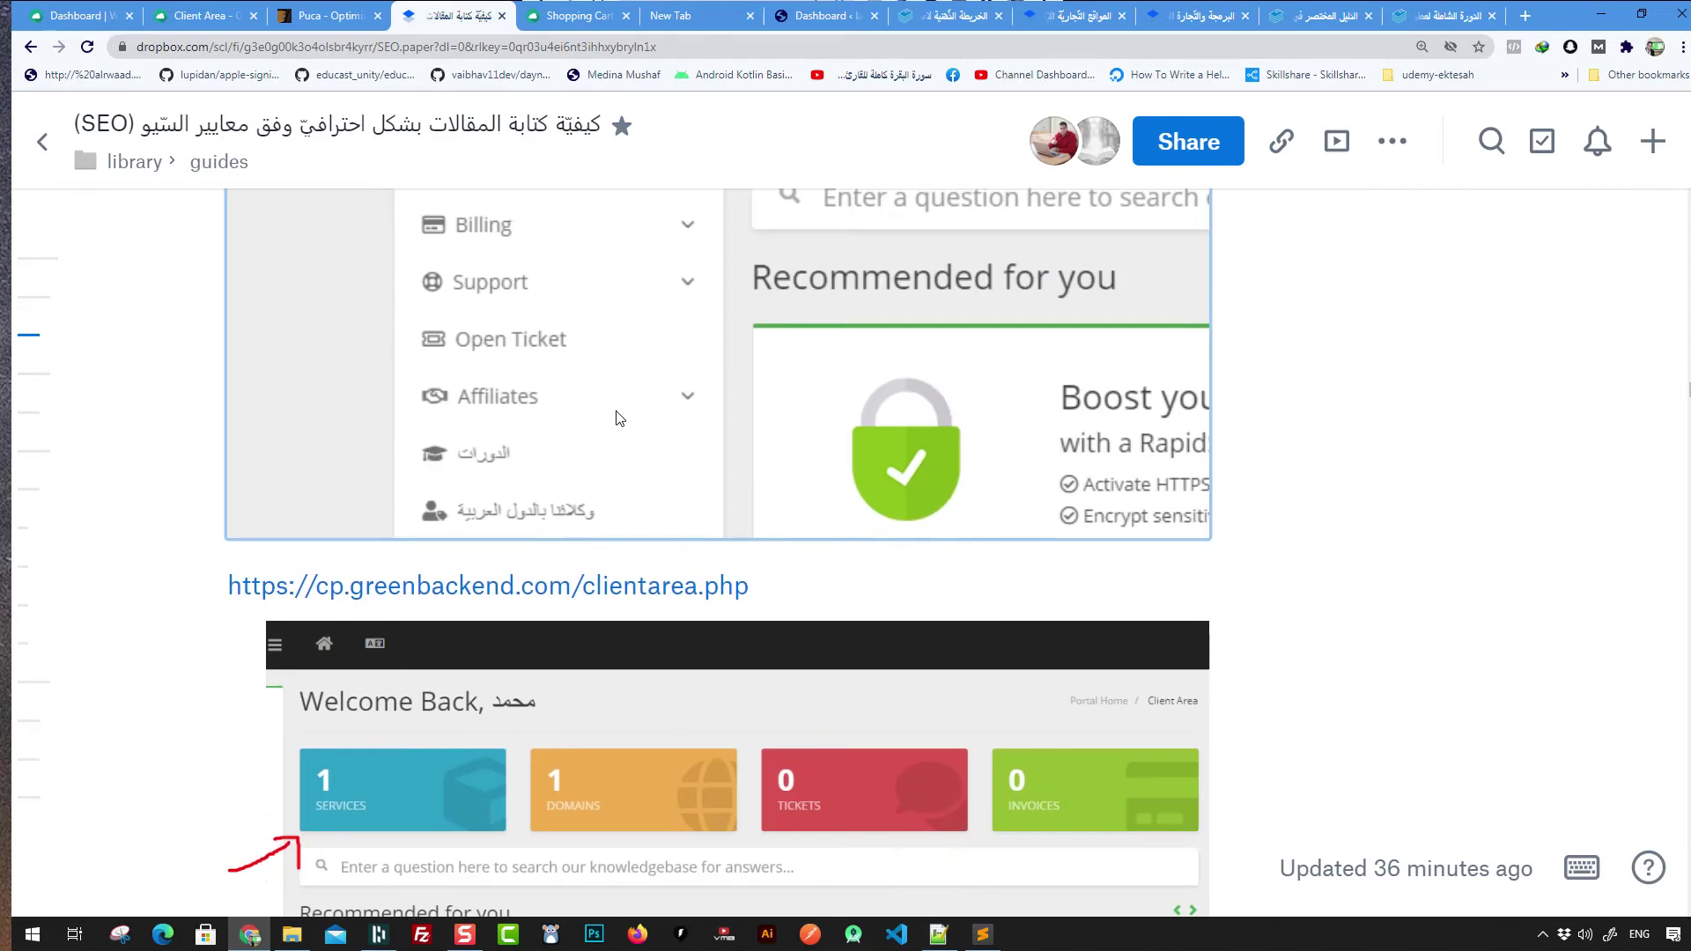
scroll(560, 488, down, 15)
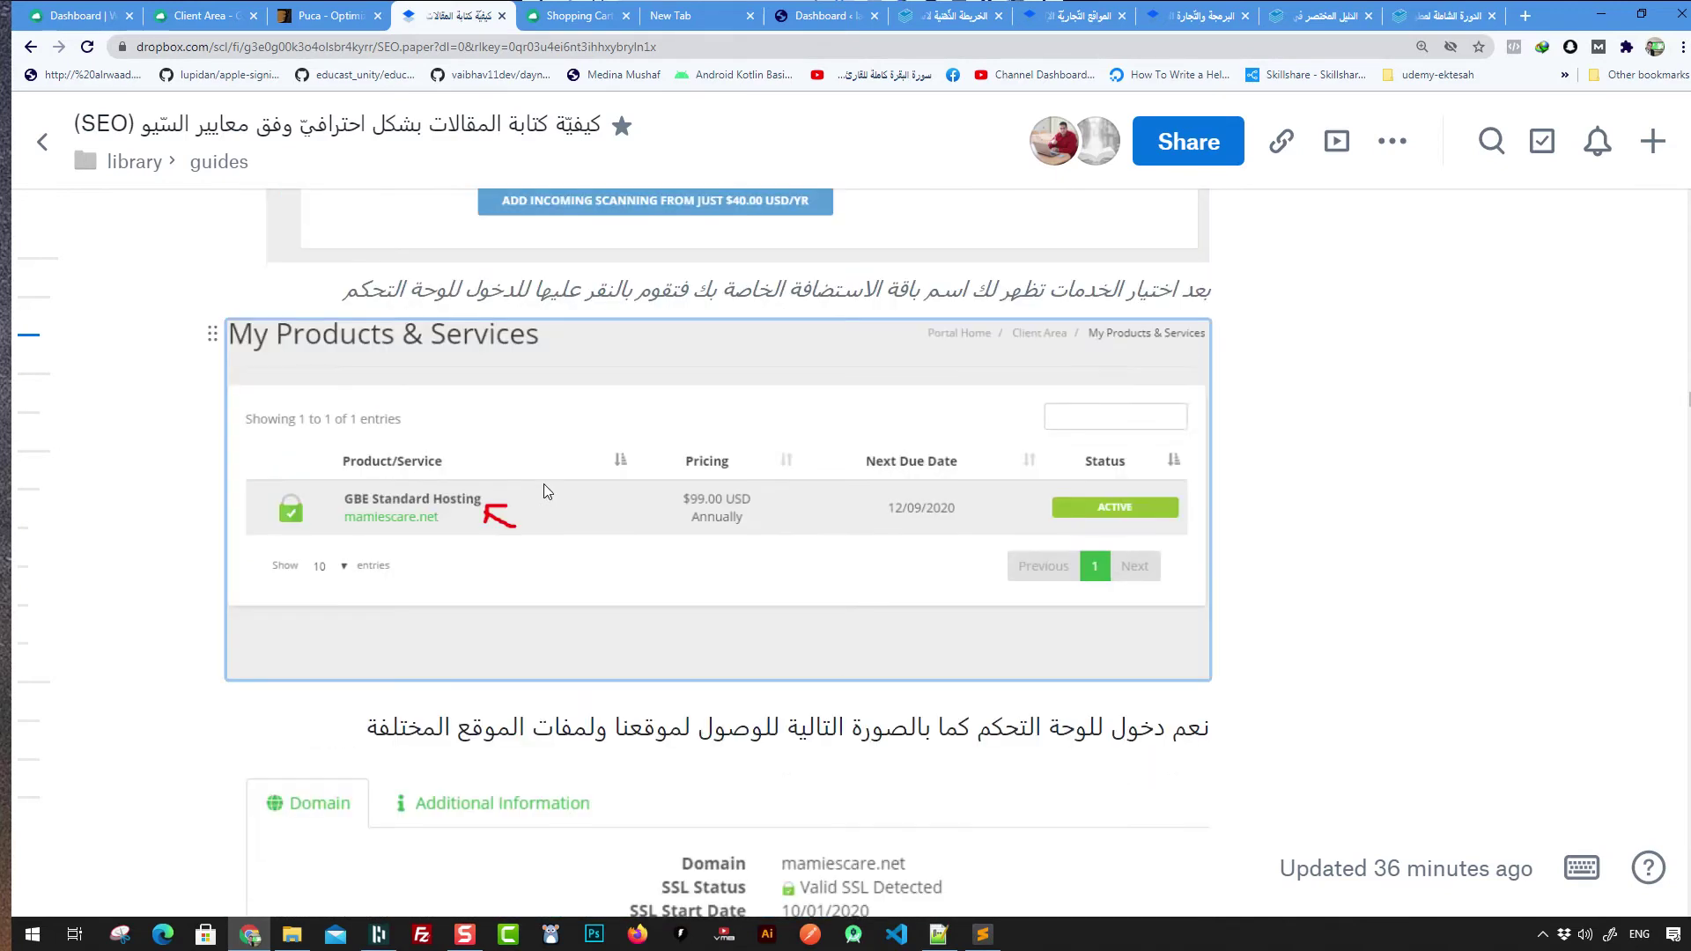
scroll(447, 426, up, 2)
scroll(558, 394, down, 6)
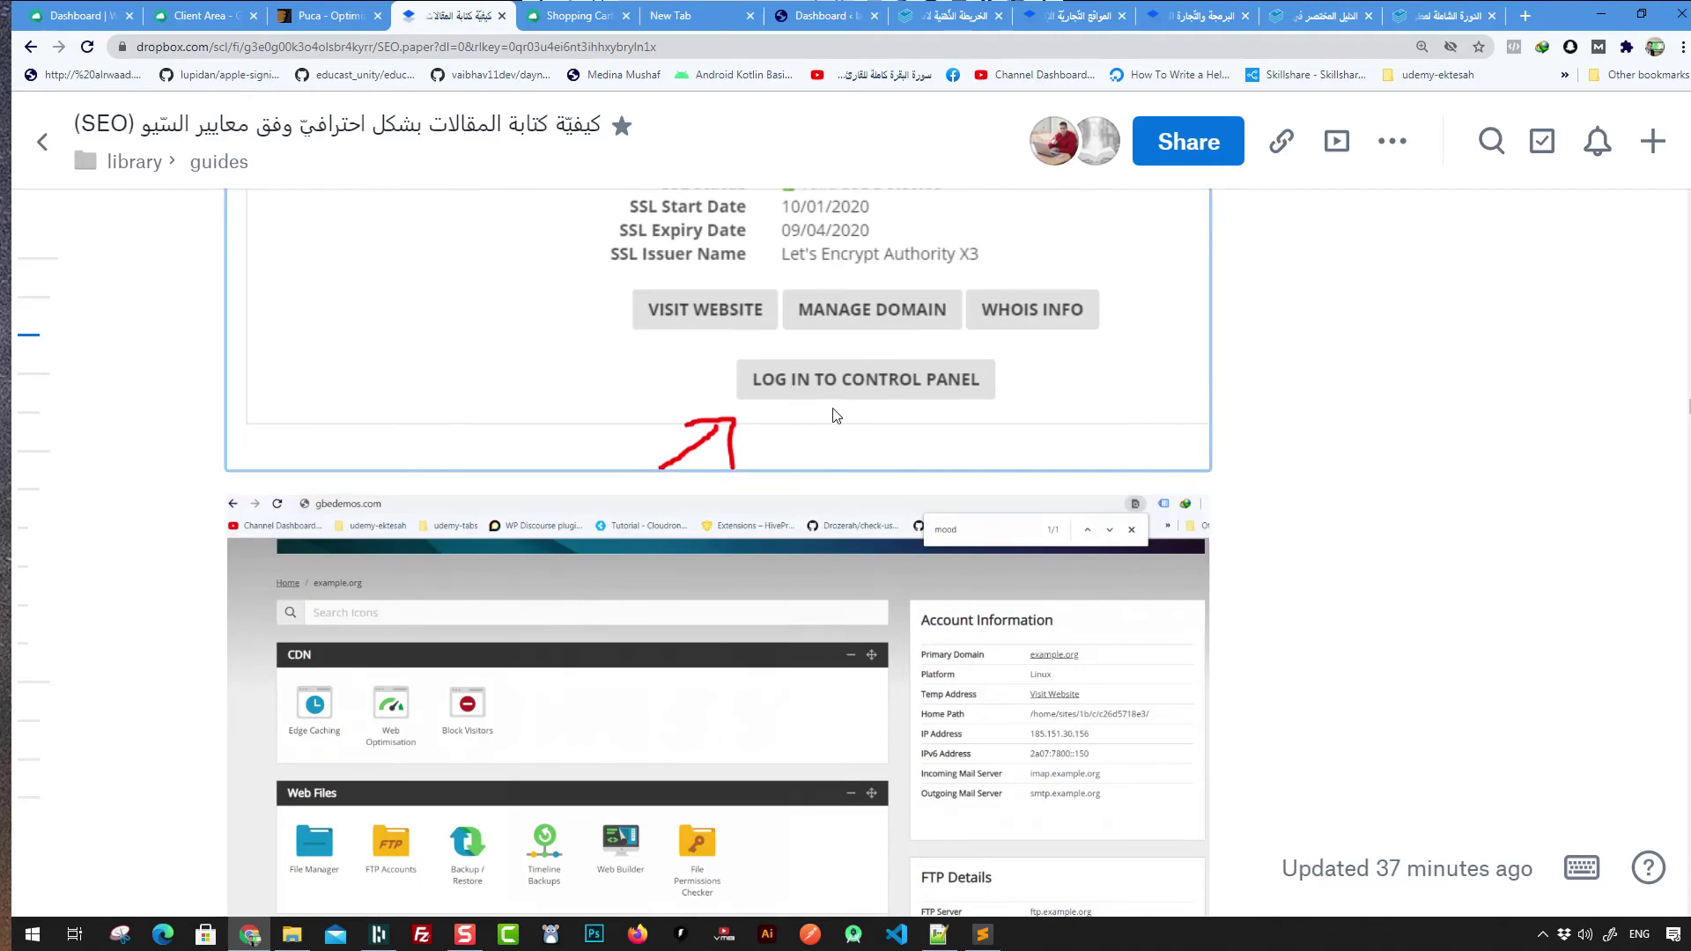
scroll(785, 382, down, 3)
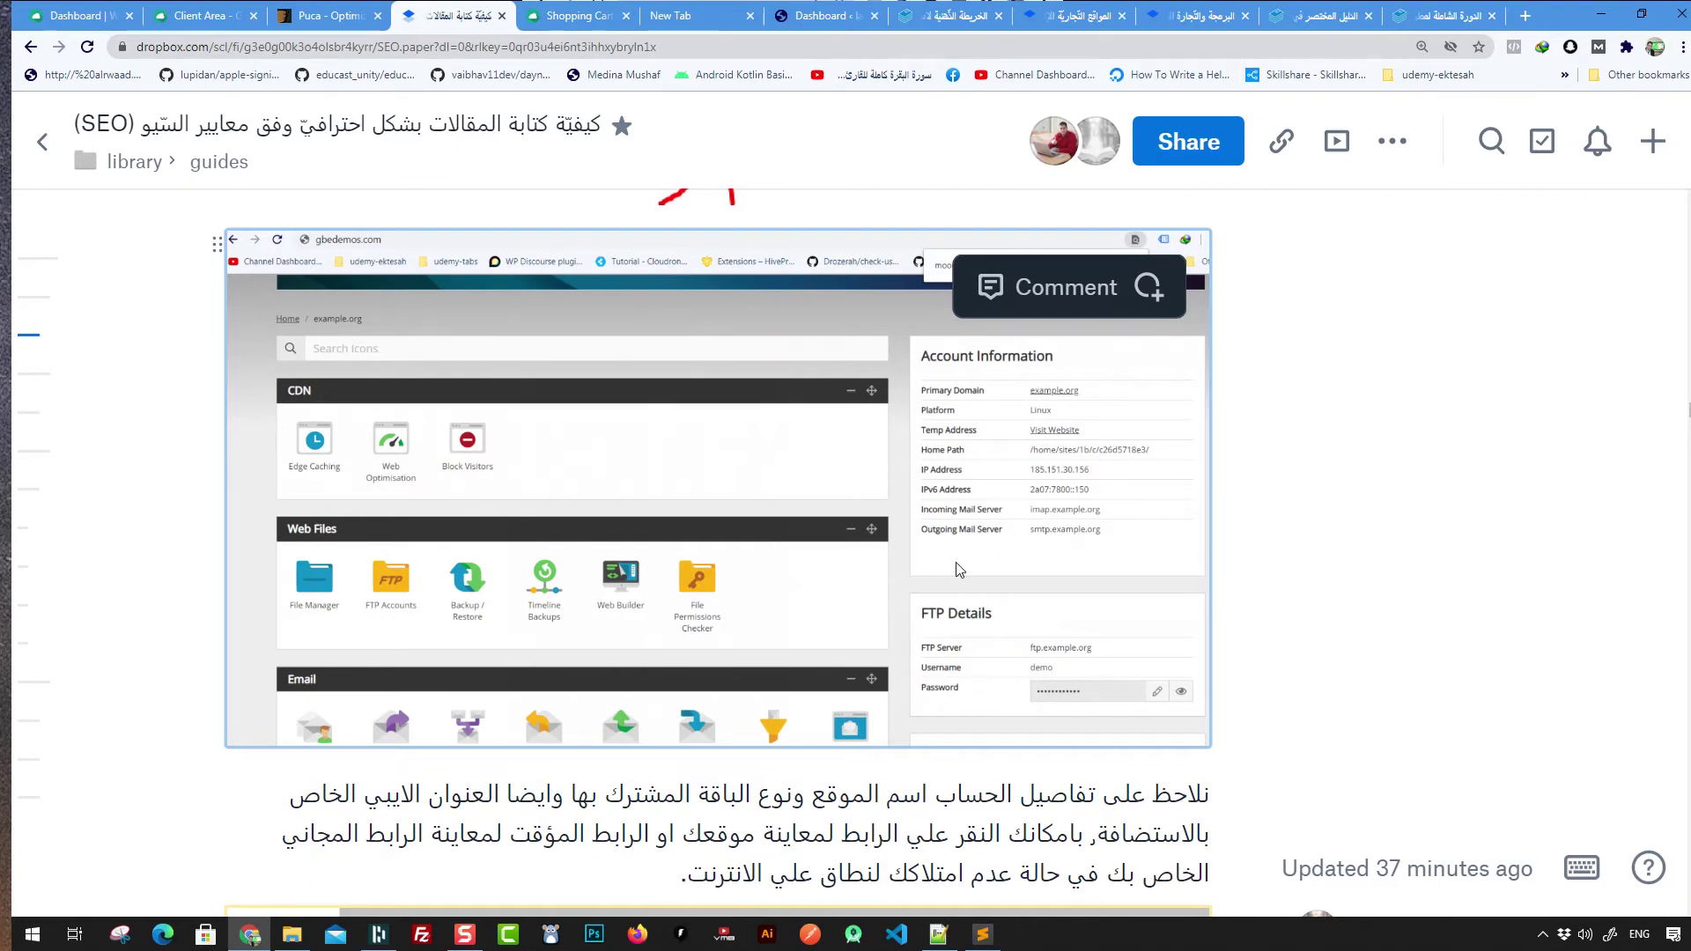
scroll(1019, 666, down, 6)
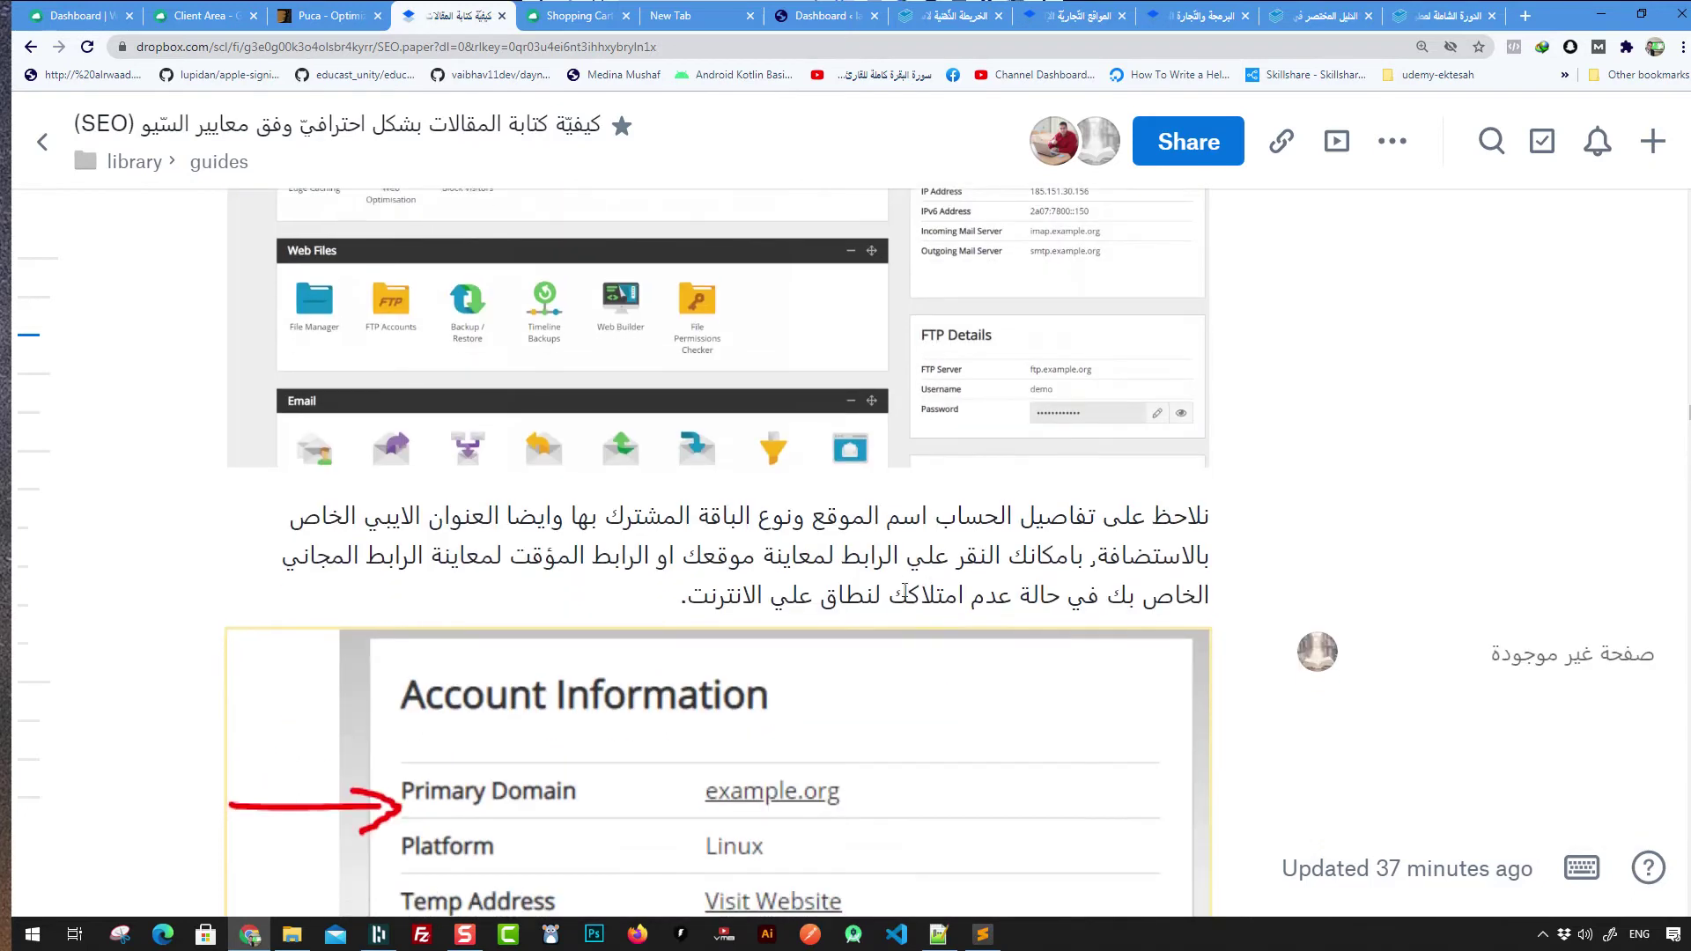
scroll(661, 528, down, 1)
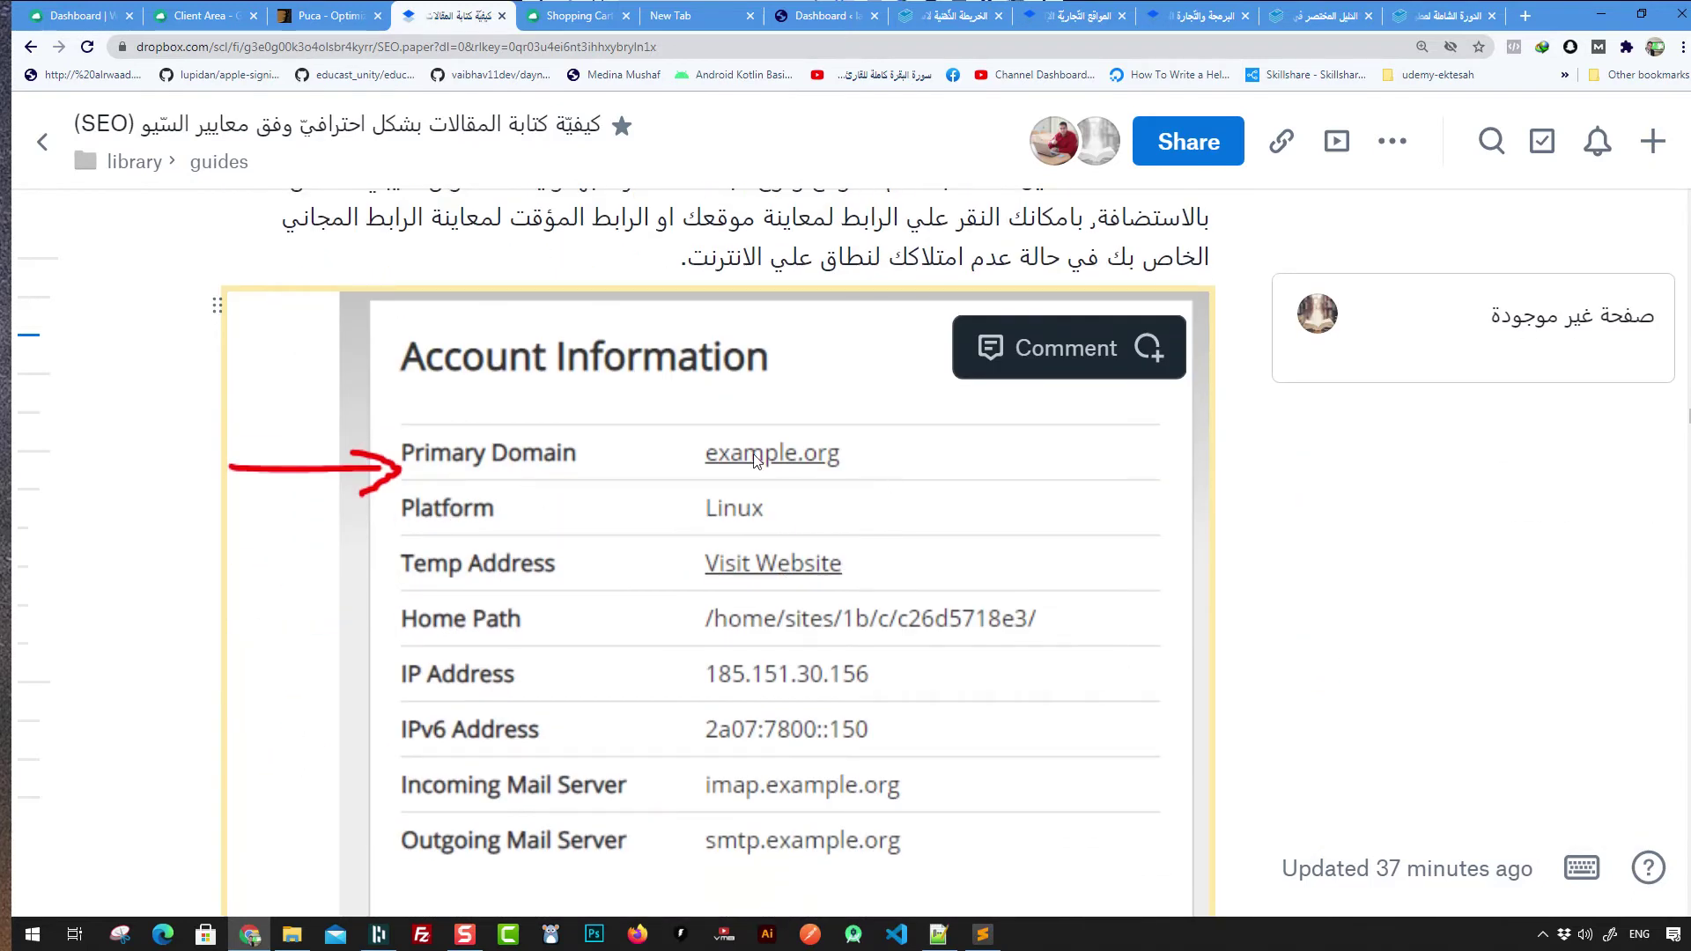
scroll(704, 408, down, 1)
scroll(704, 409, up, 7)
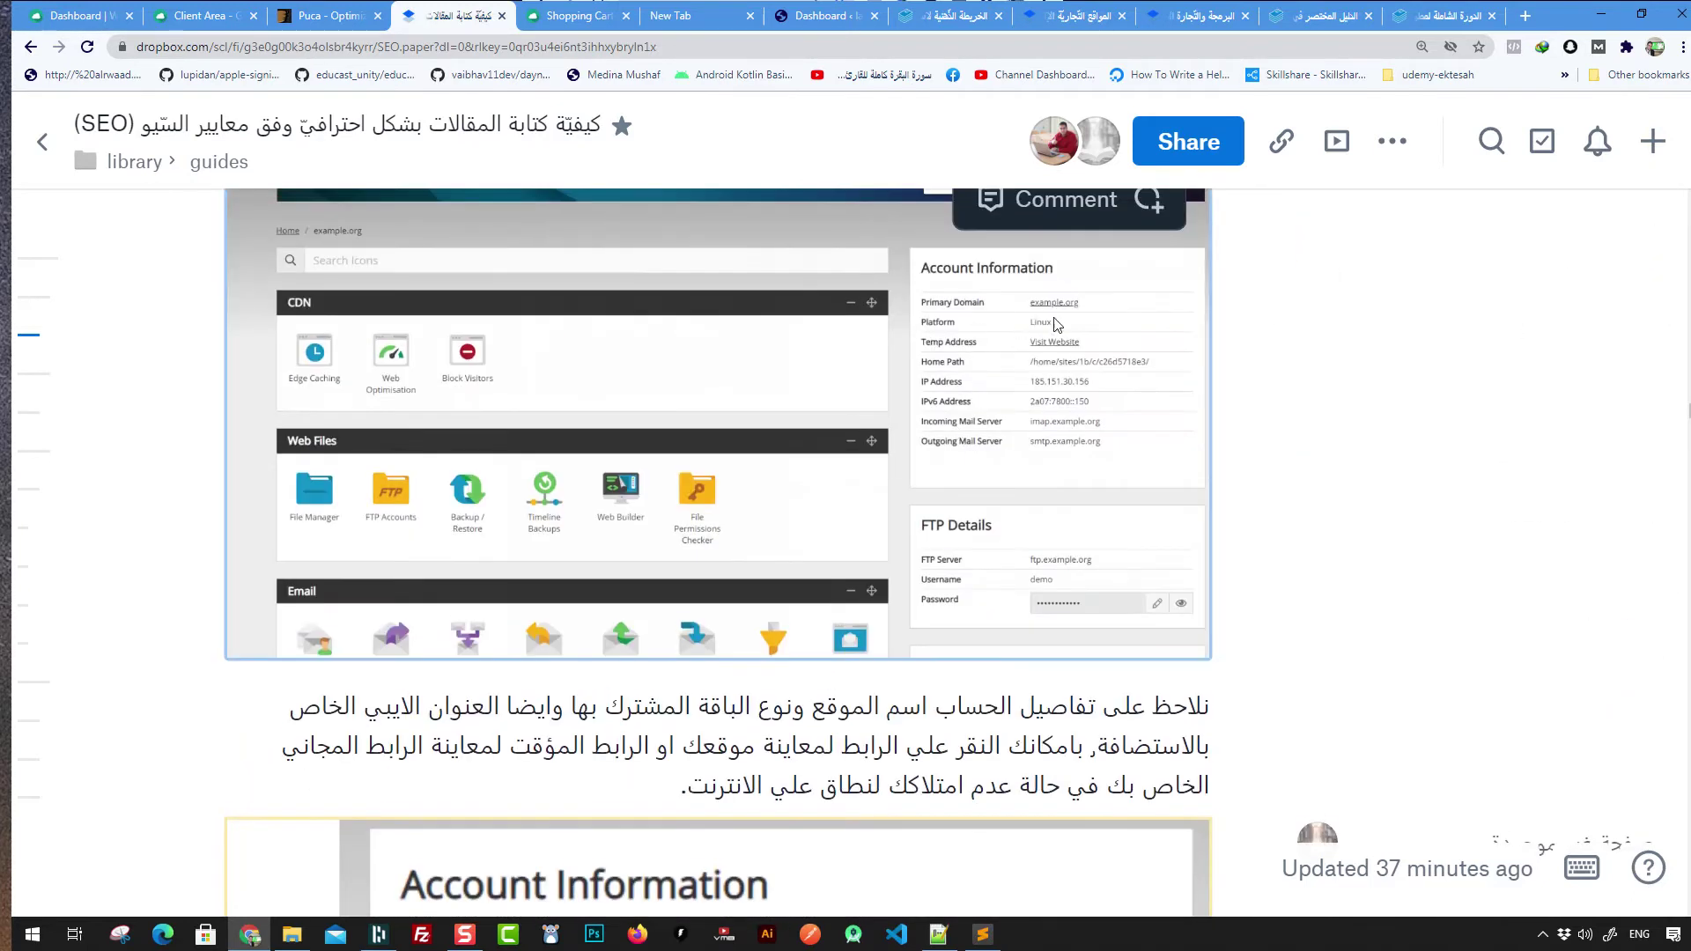
scroll(999, 417, down, 2)
scroll(1000, 418, down, 6)
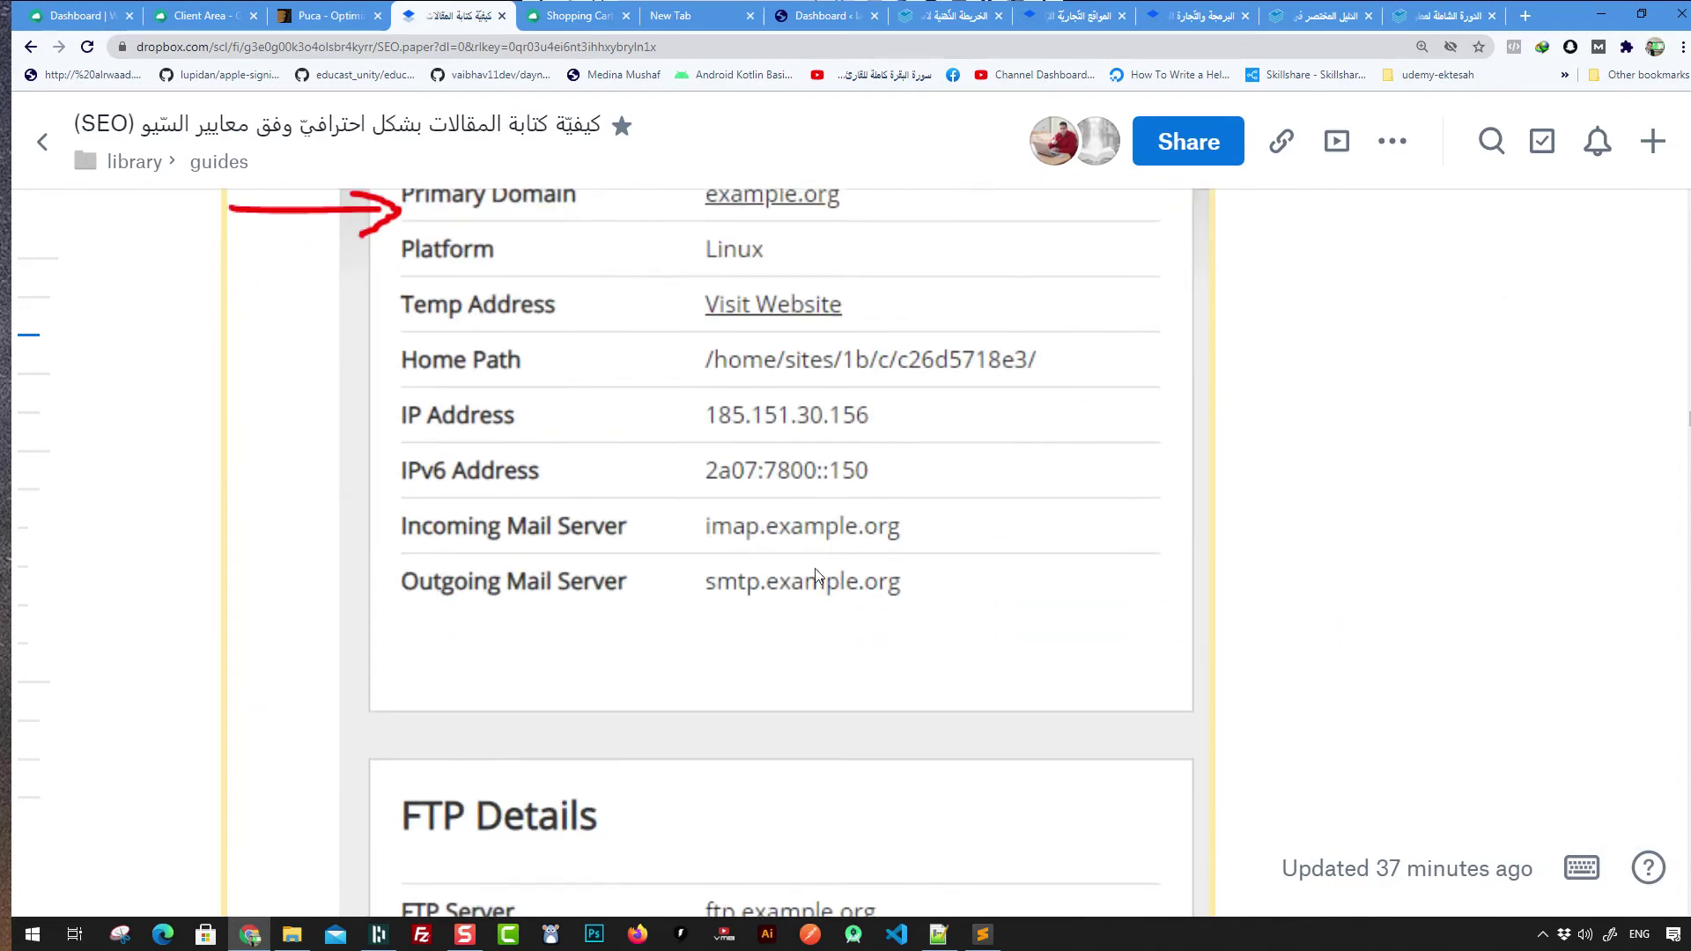
scroll(803, 430, up, 2)
scroll(838, 498, down, 13)
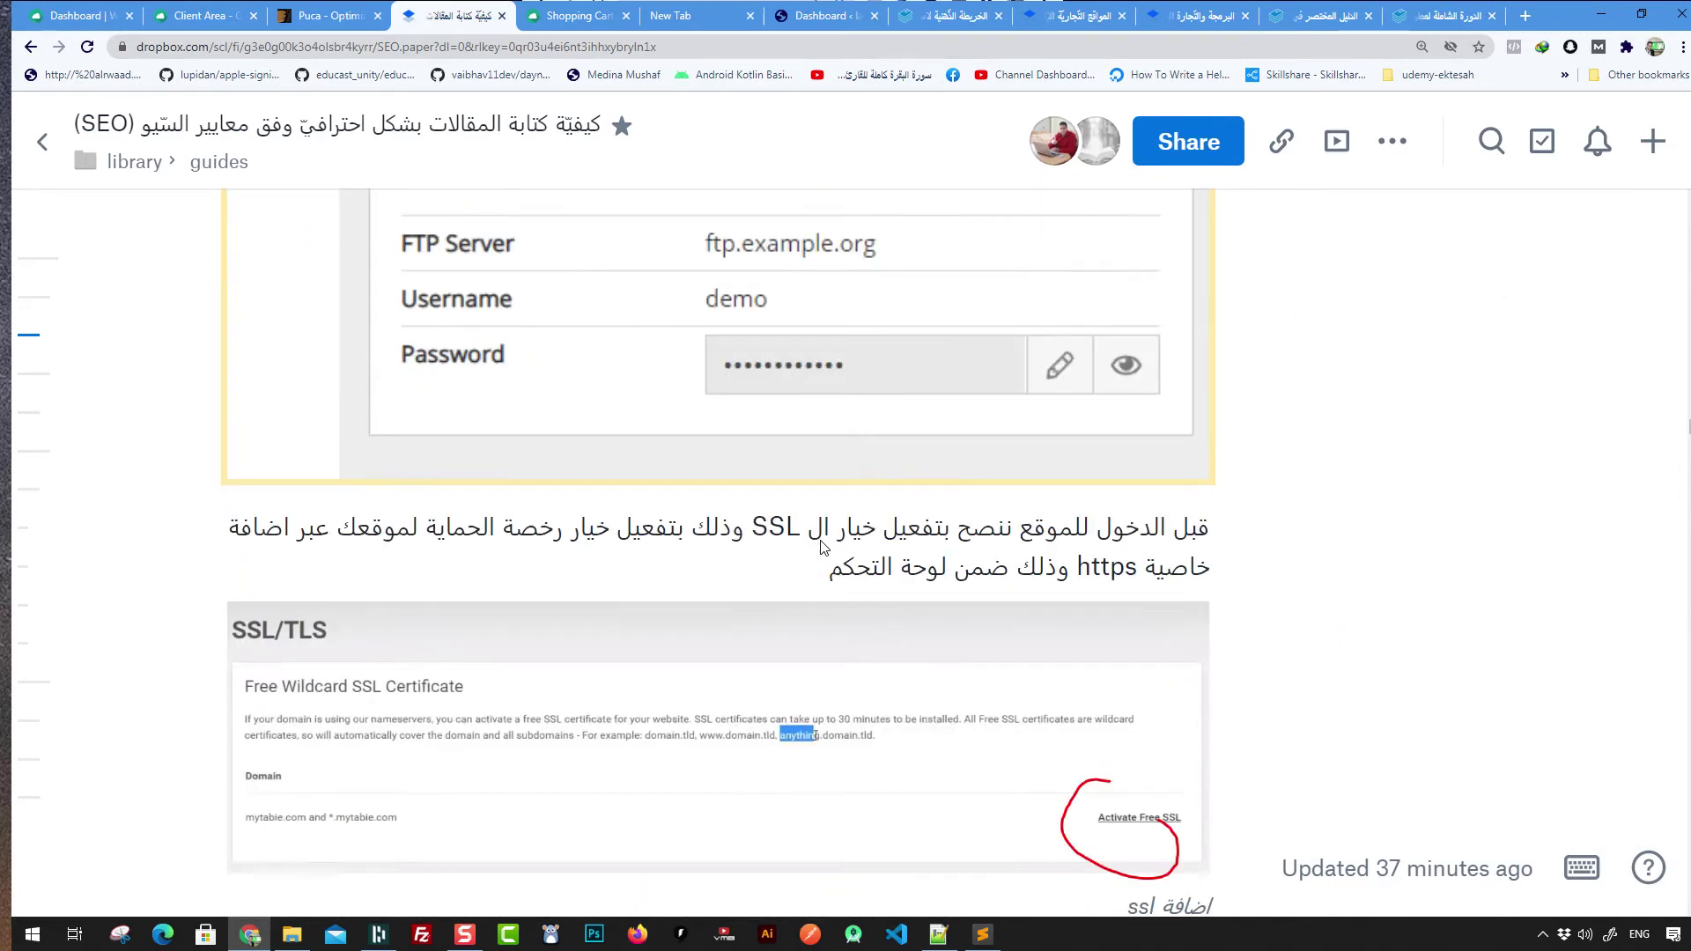
scroll(775, 542, up, 7)
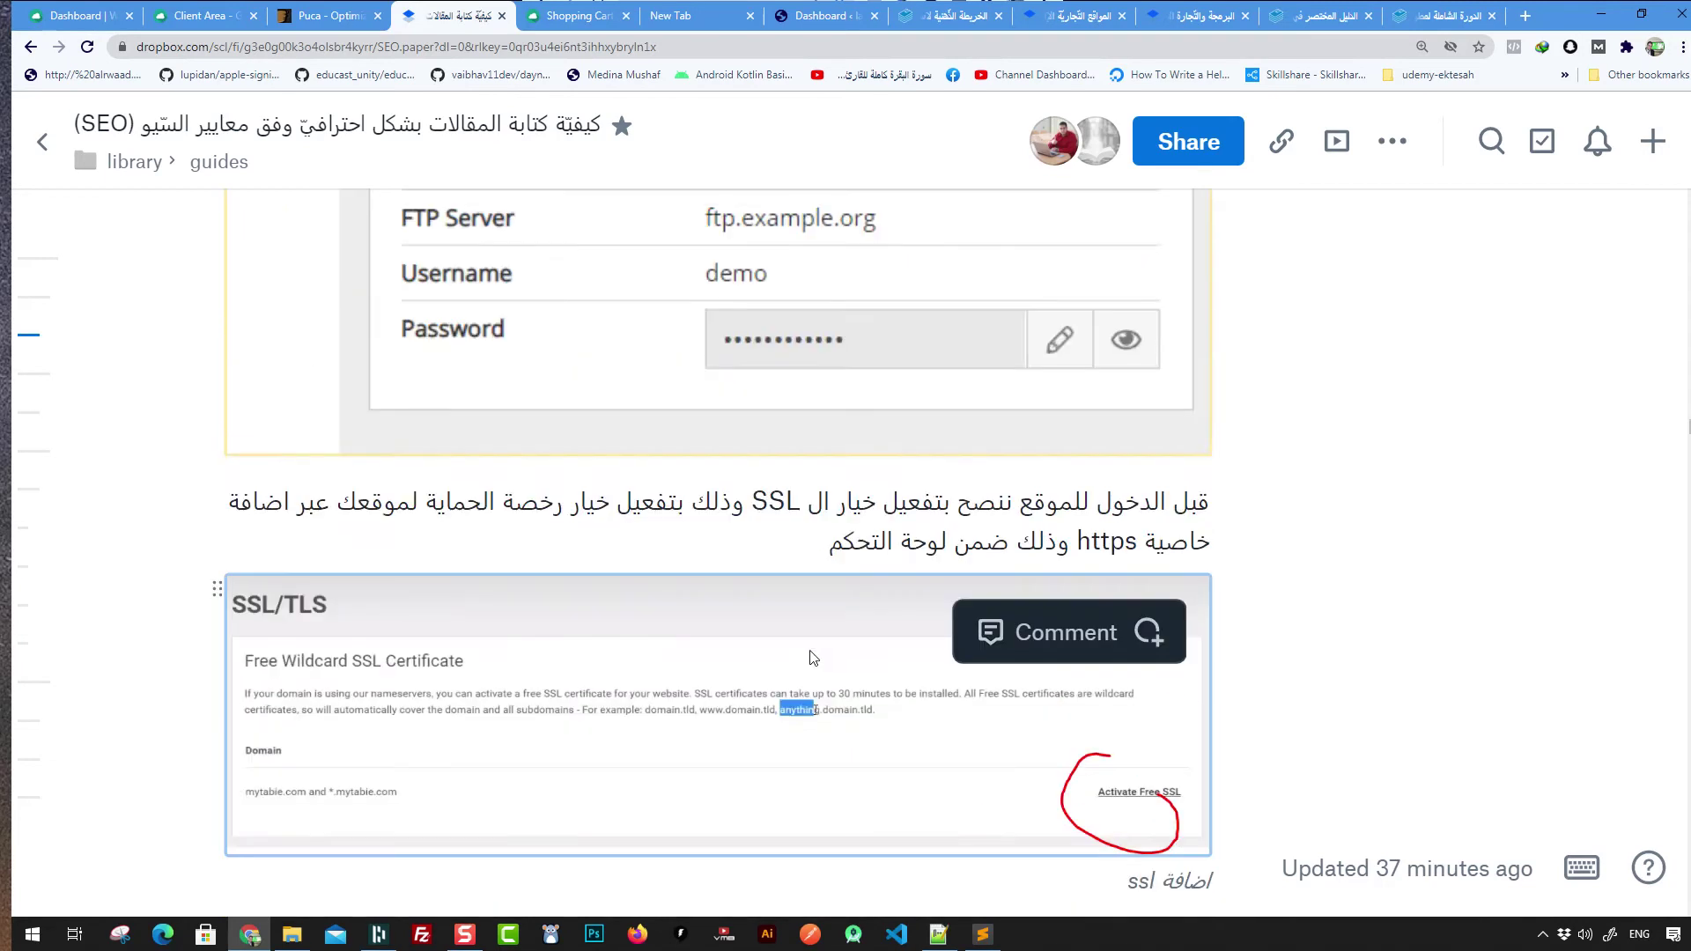
scroll(744, 540, down, 5)
scroll(728, 540, down, 2)
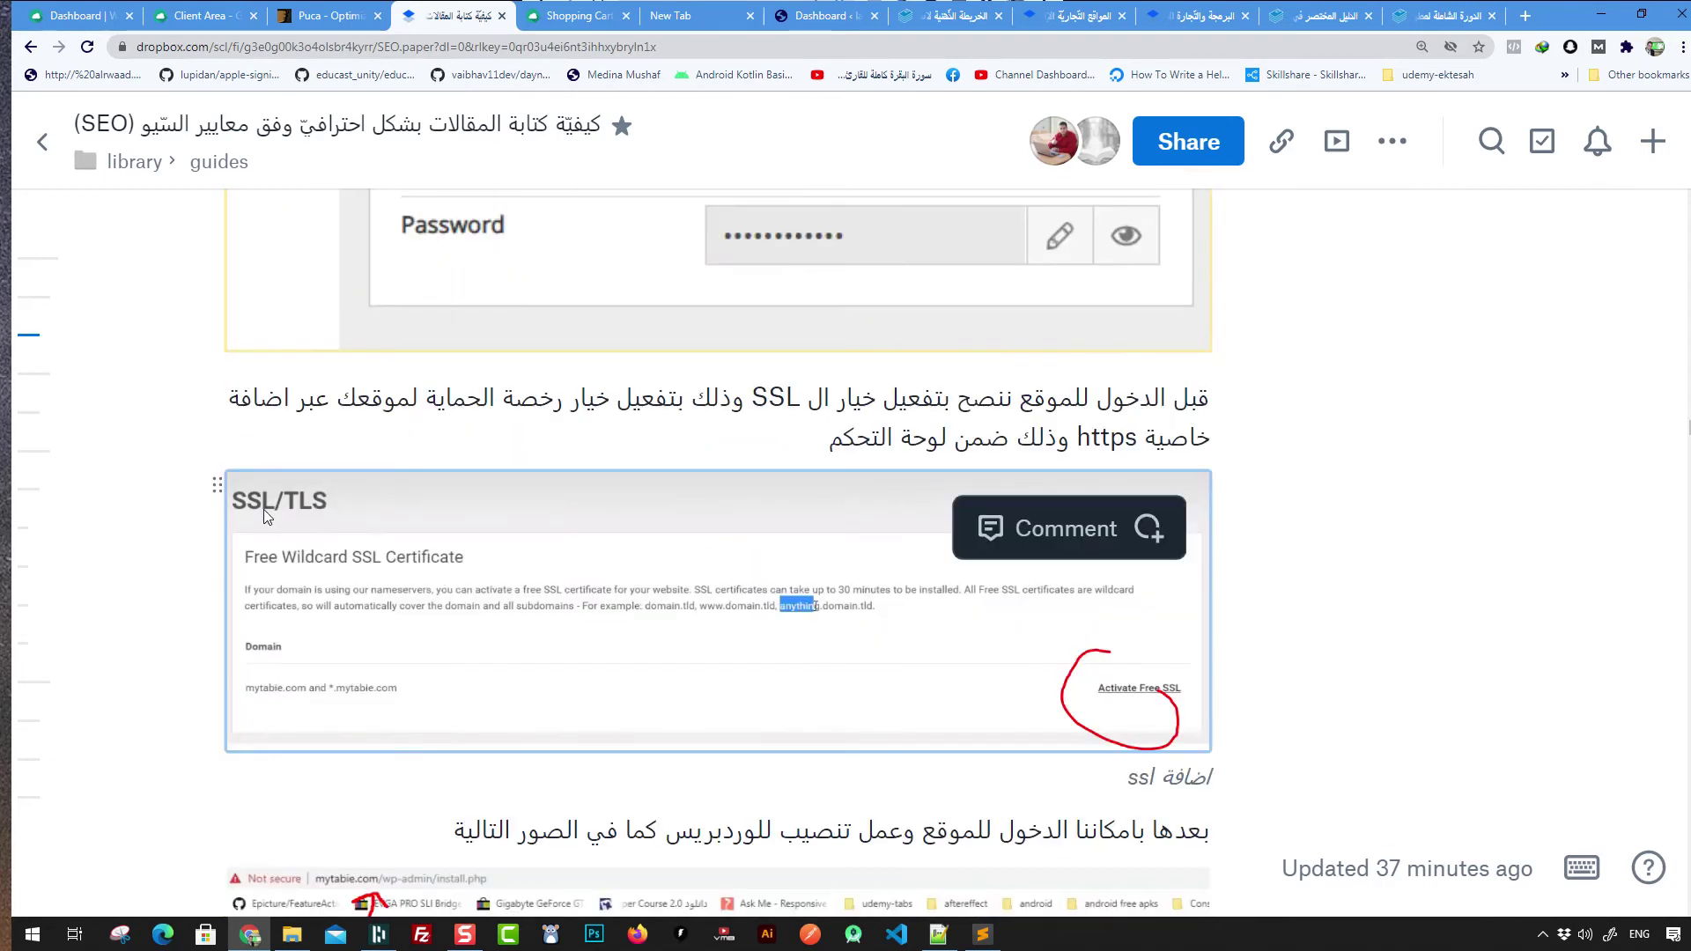
scroll(428, 505, up, 12)
scroll(411, 685, down, 1)
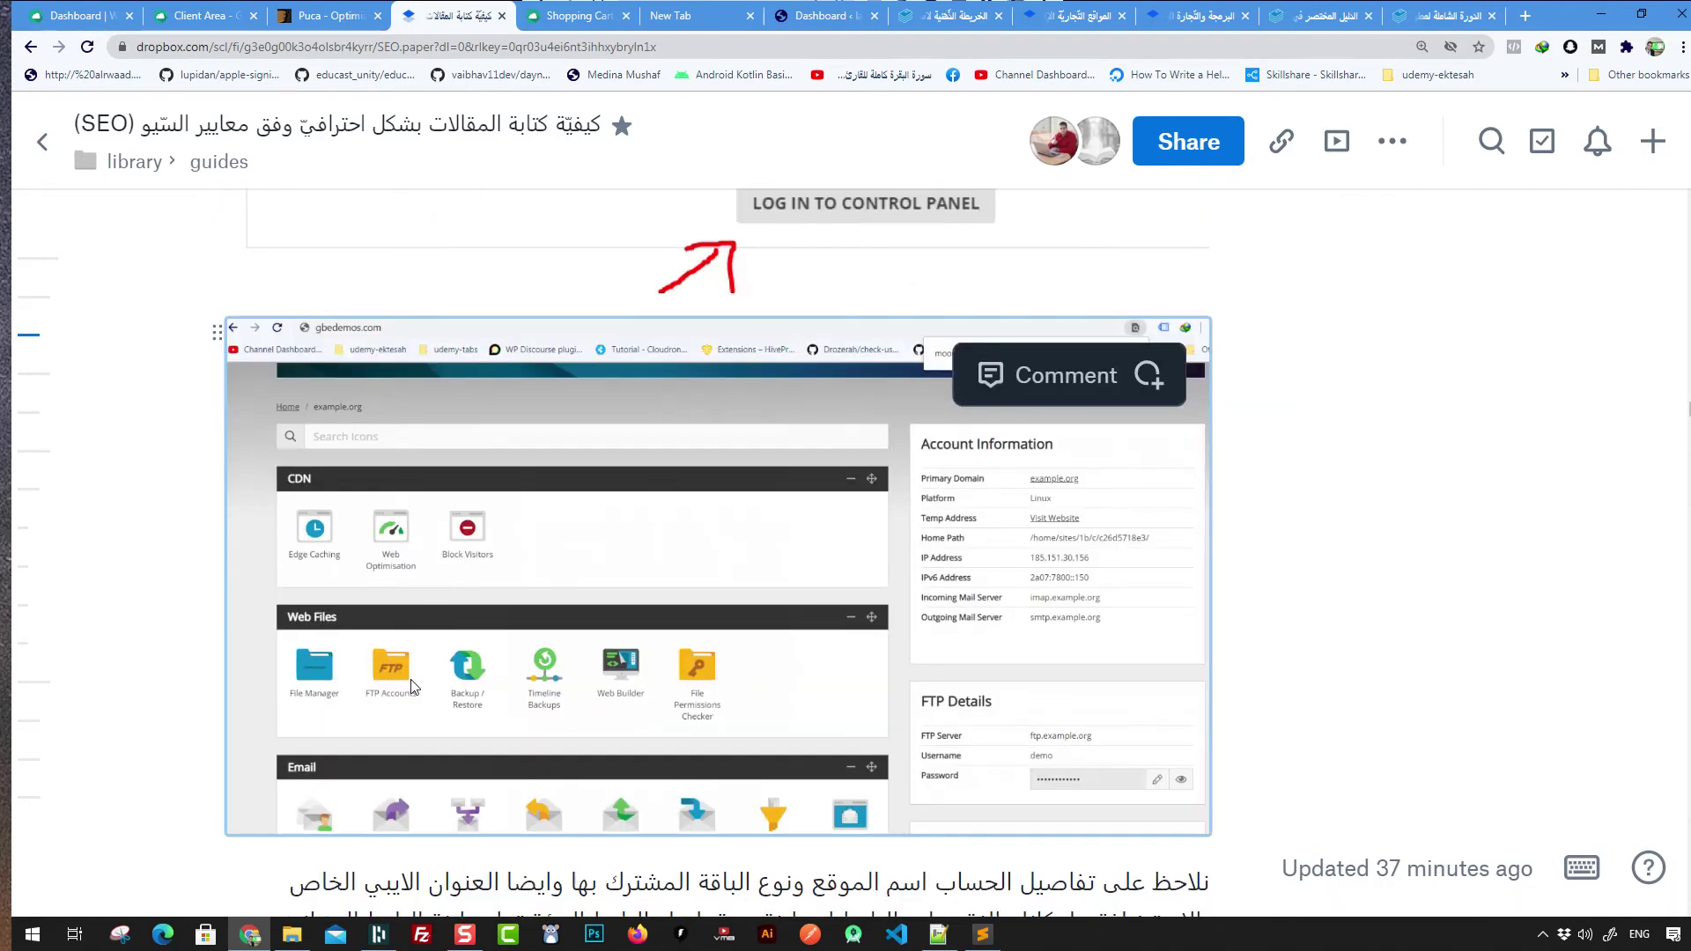
scroll(838, 641, down, 15)
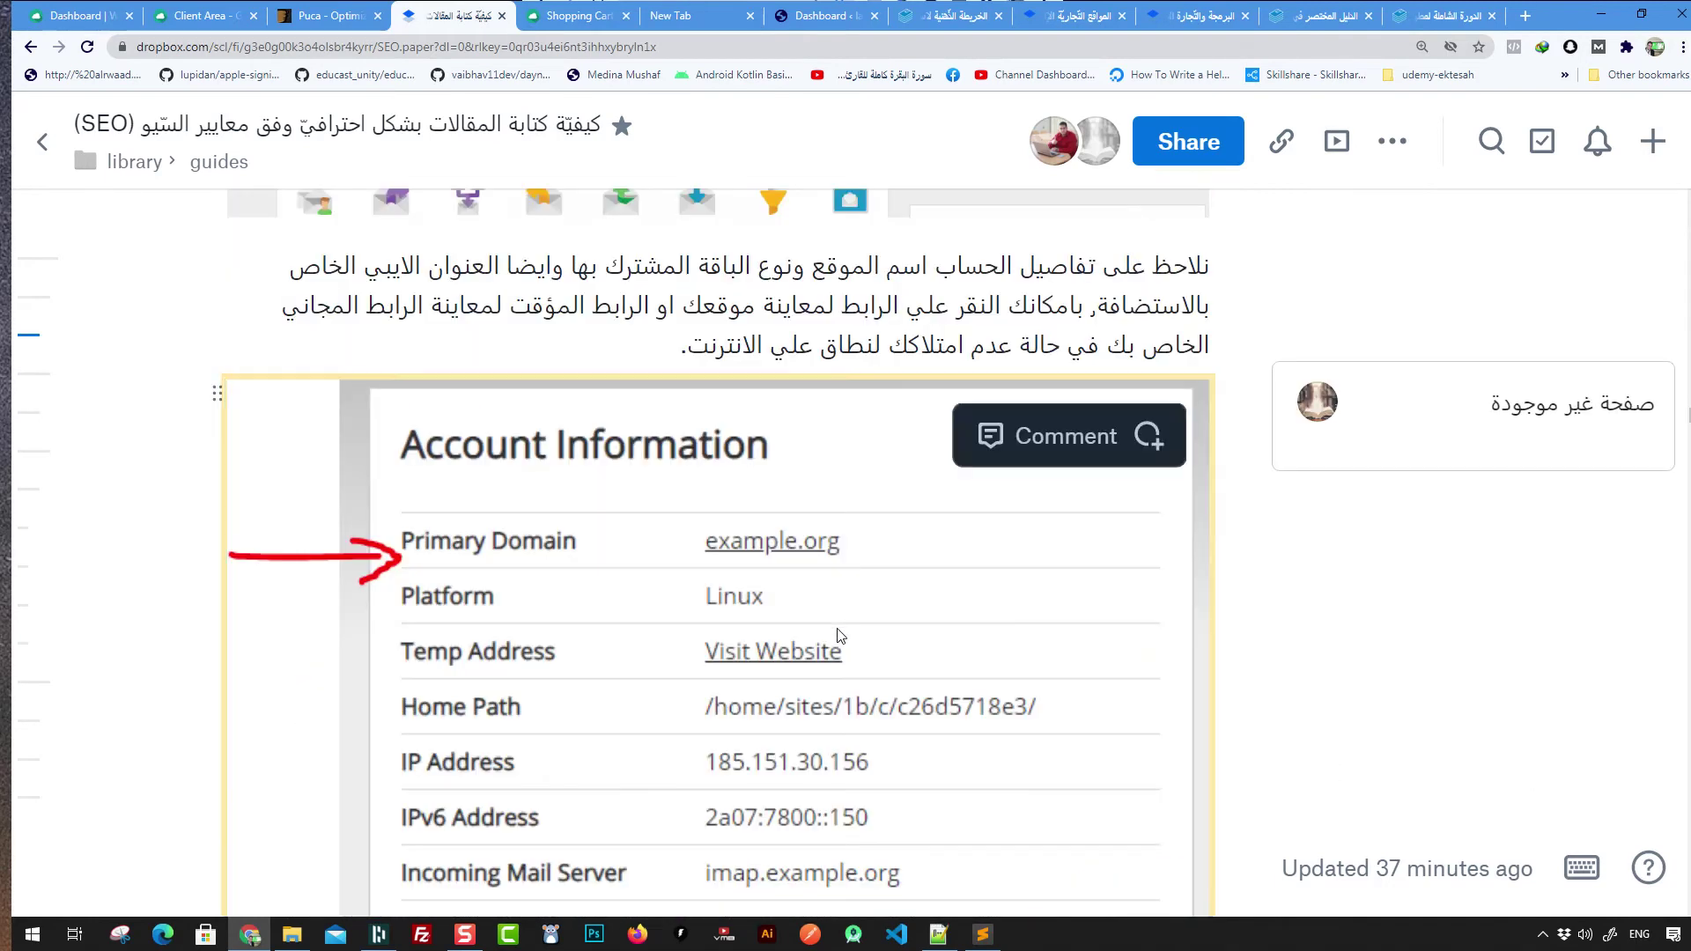
scroll(929, 614, down, 8)
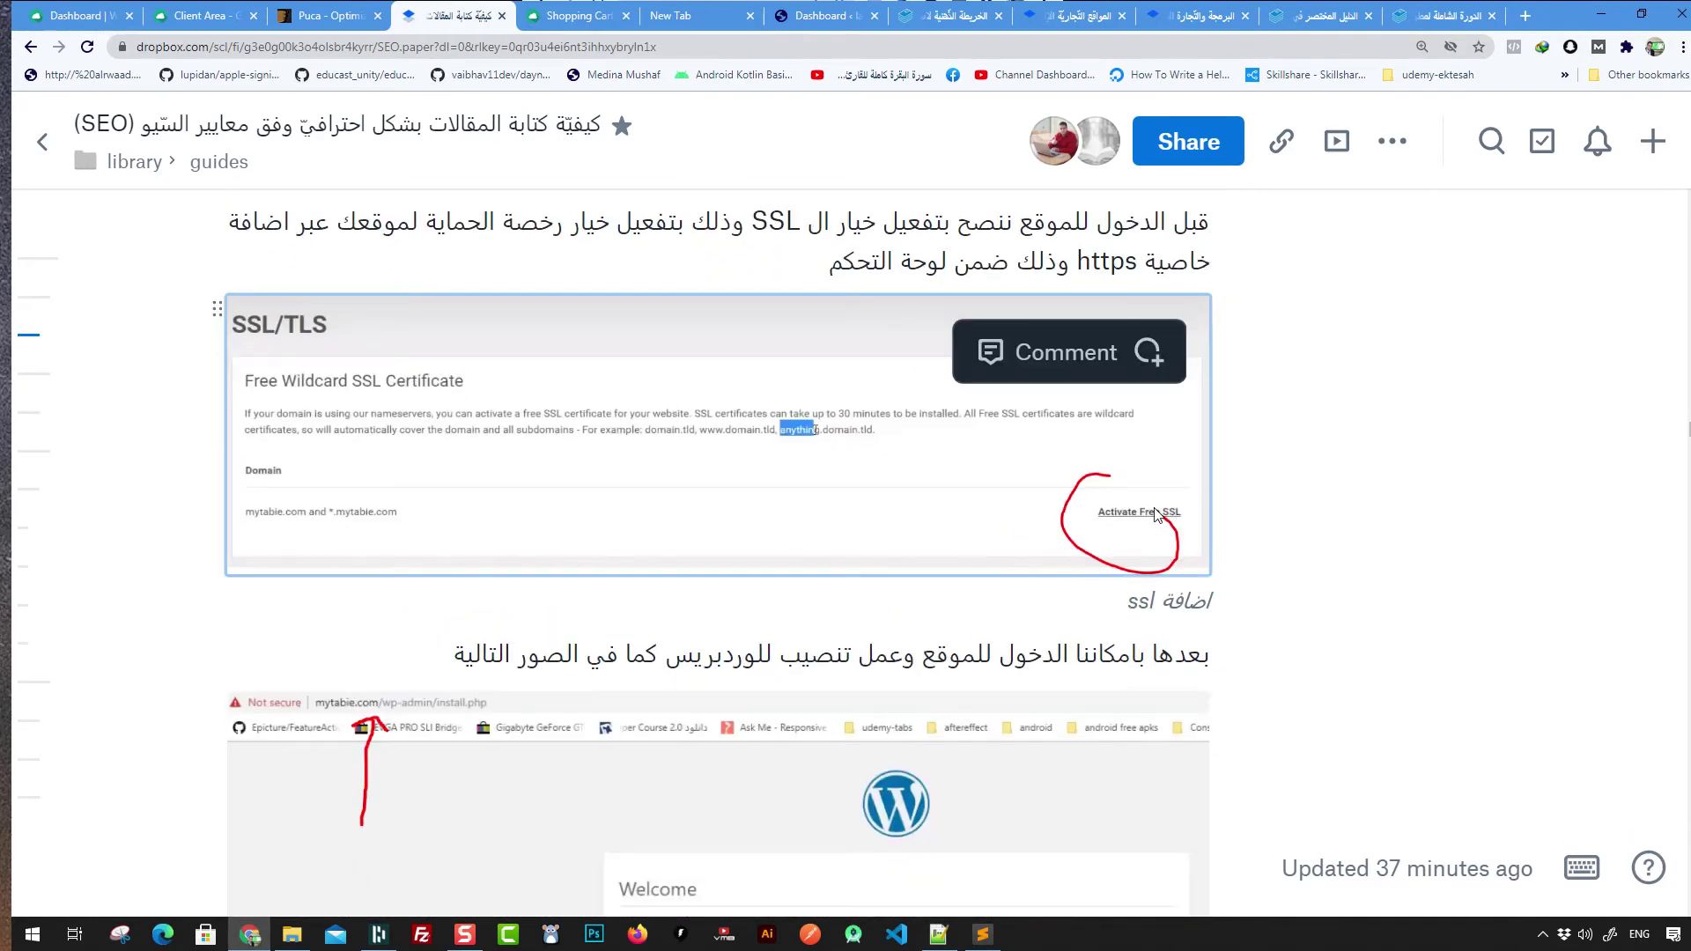
Step: Scroll through the guide's WordPress installation and login screenshots
scroll(742, 530, down, 5)
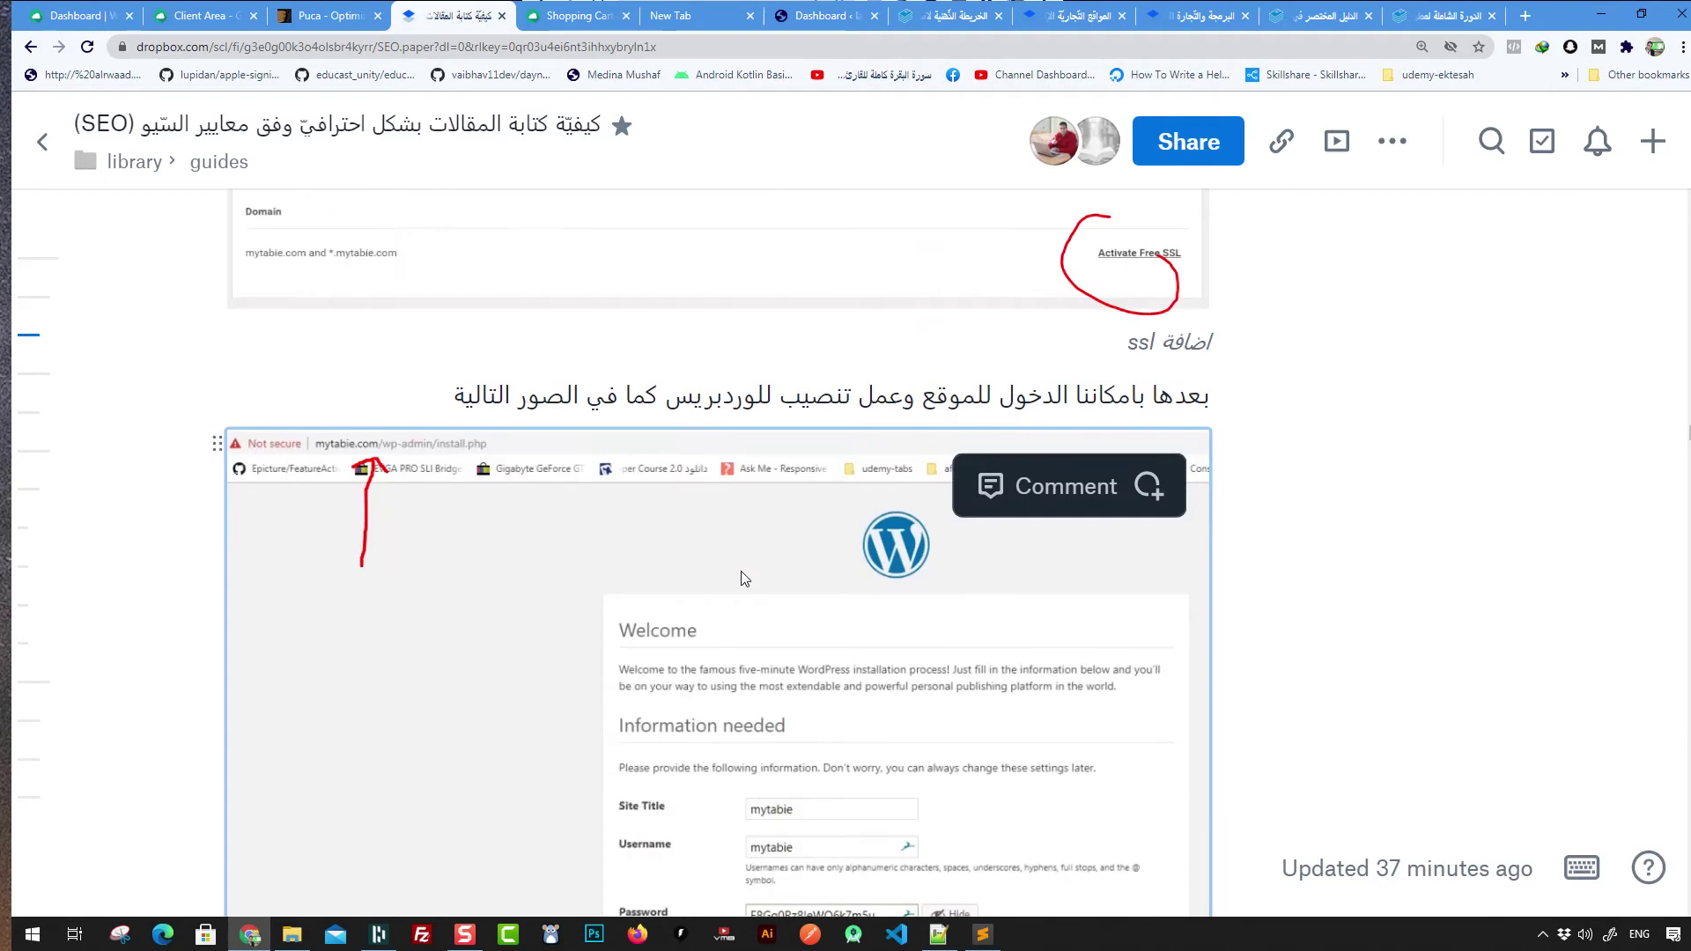
scroll(414, 379, down, 2)
scroll(400, 374, up, 2)
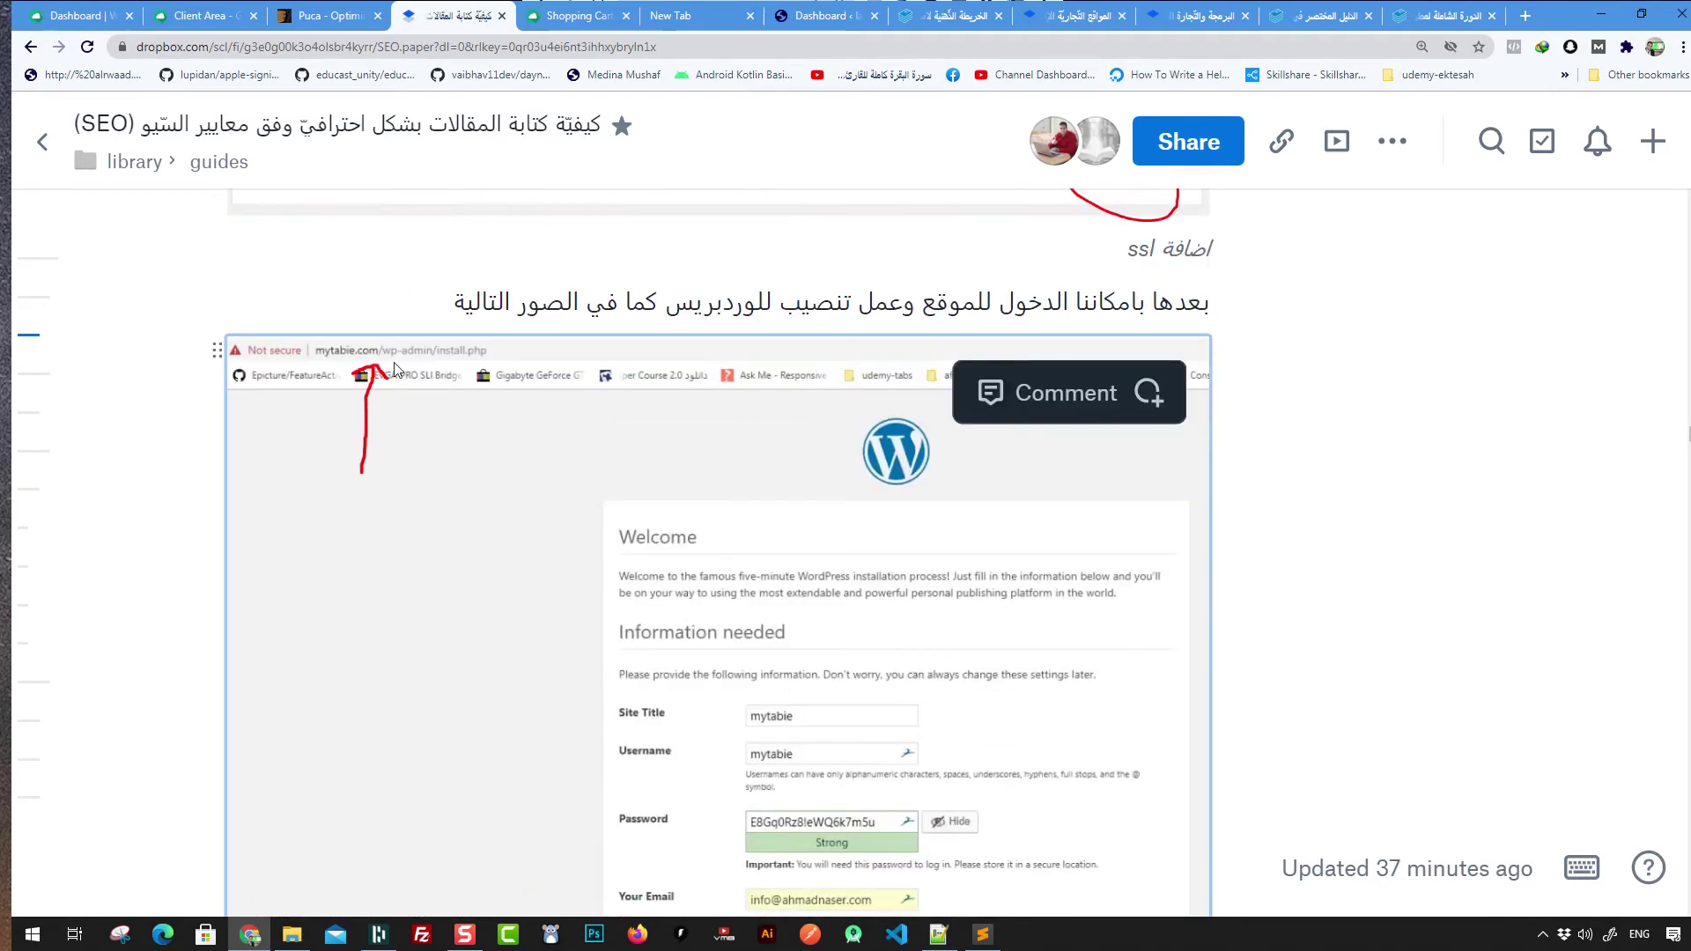
scroll(407, 348, down, 2)
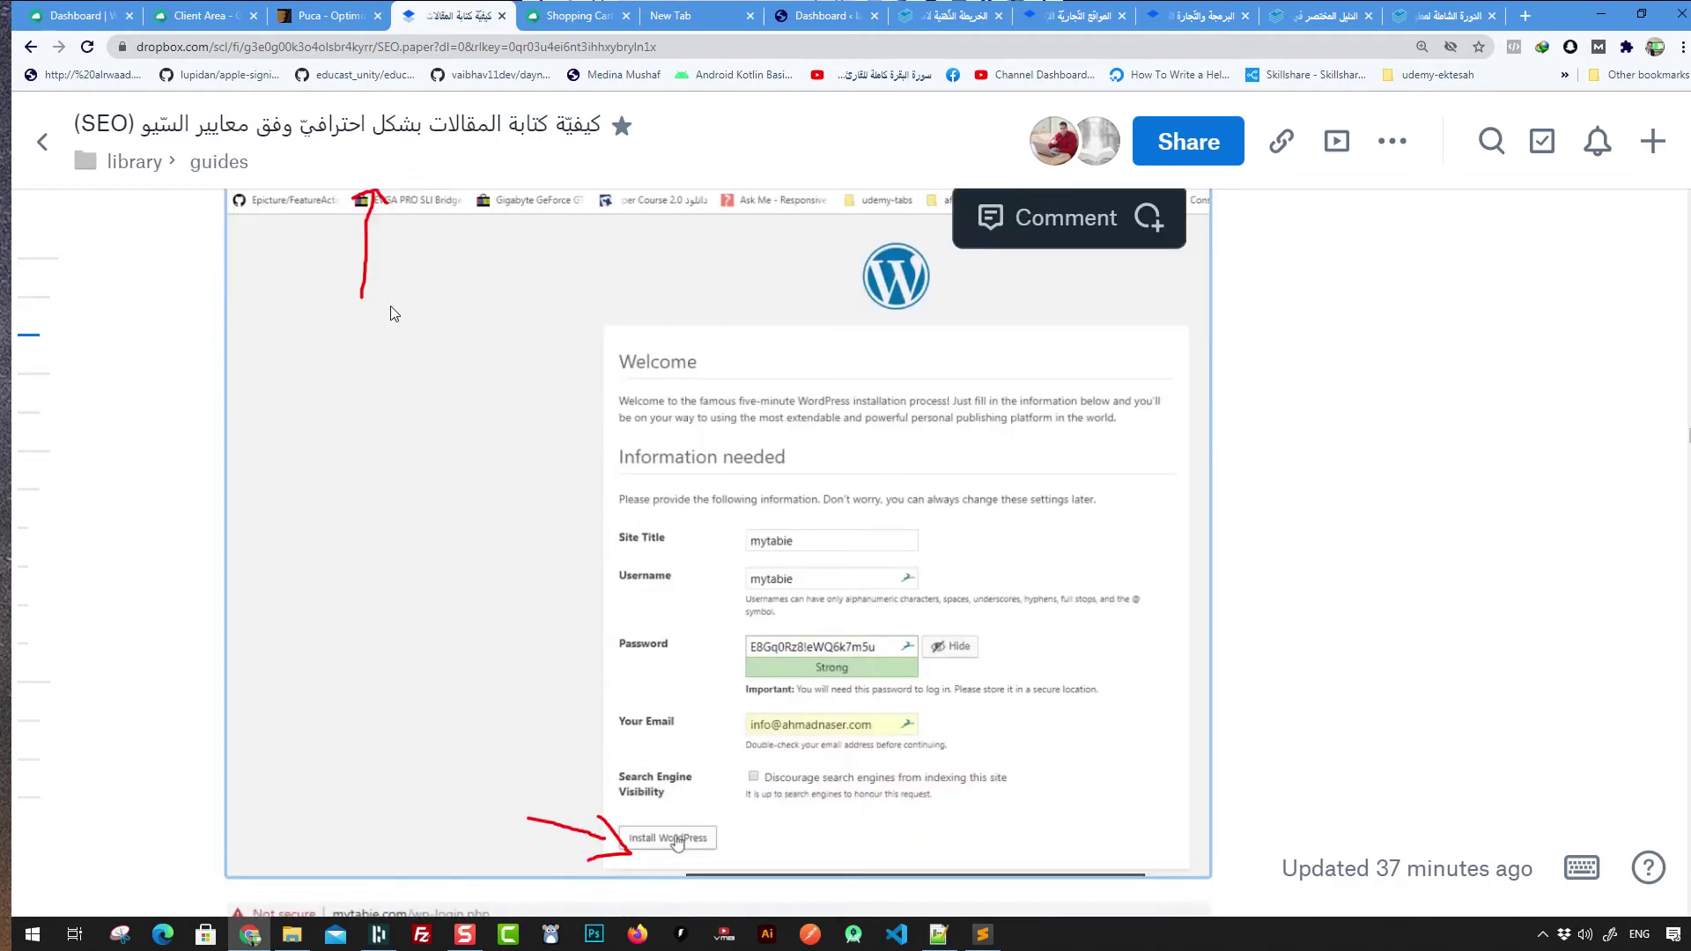
scroll(403, 265, up, 1)
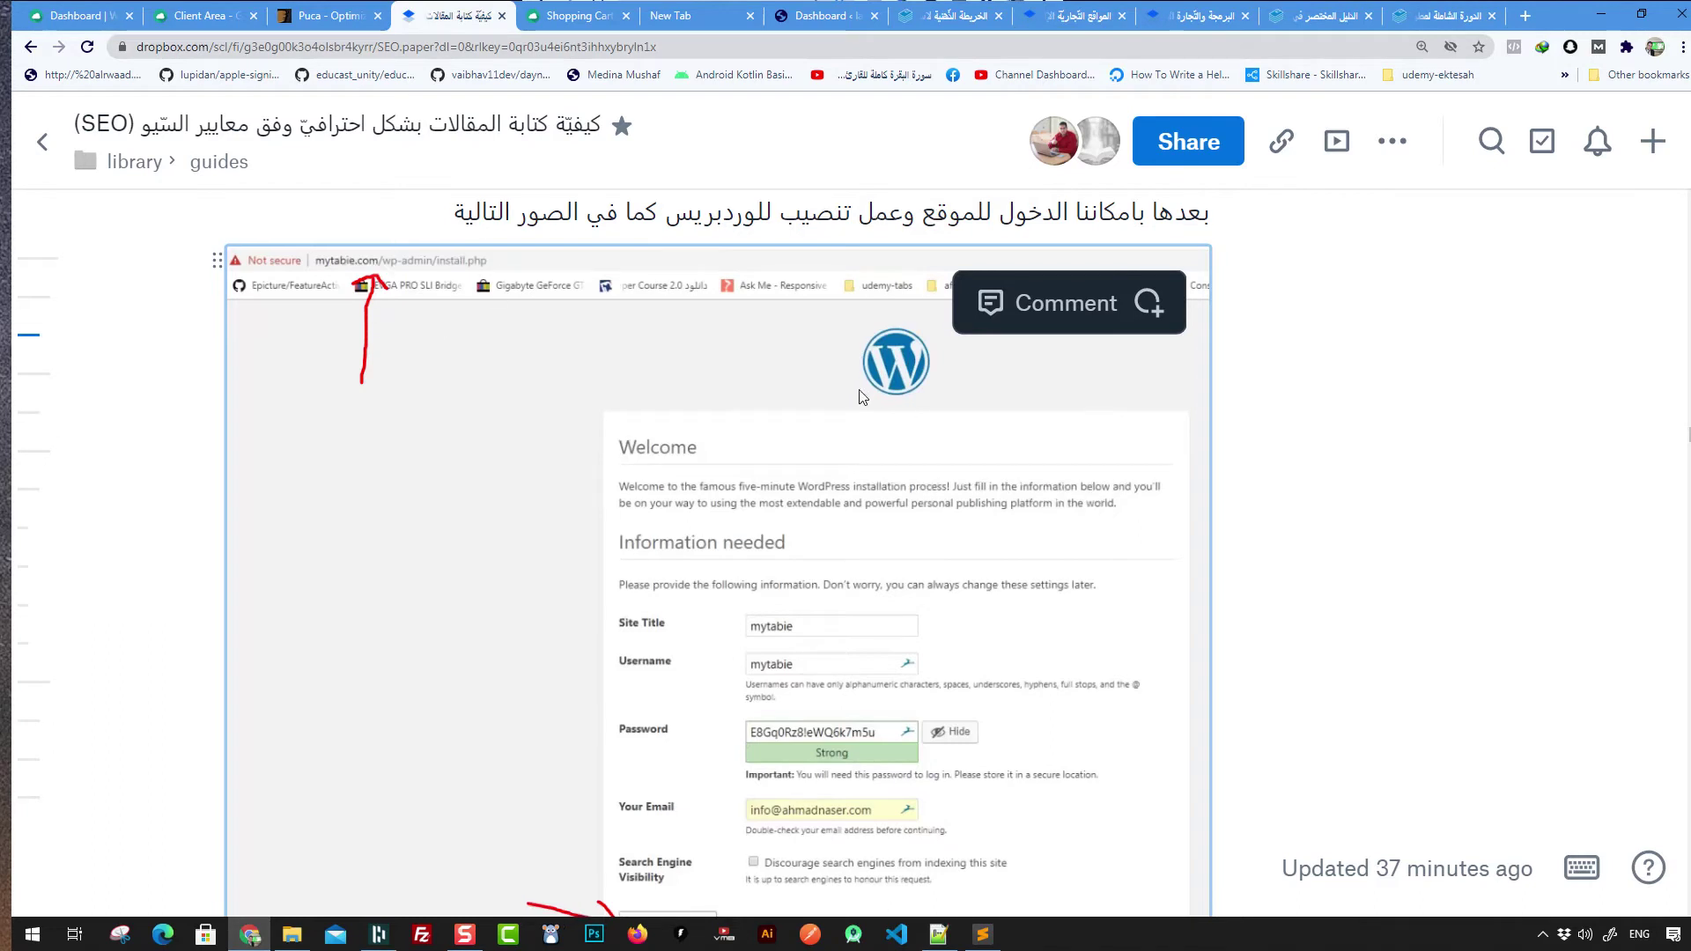
scroll(862, 398, down, 1)
scroll(669, 352, up, 1)
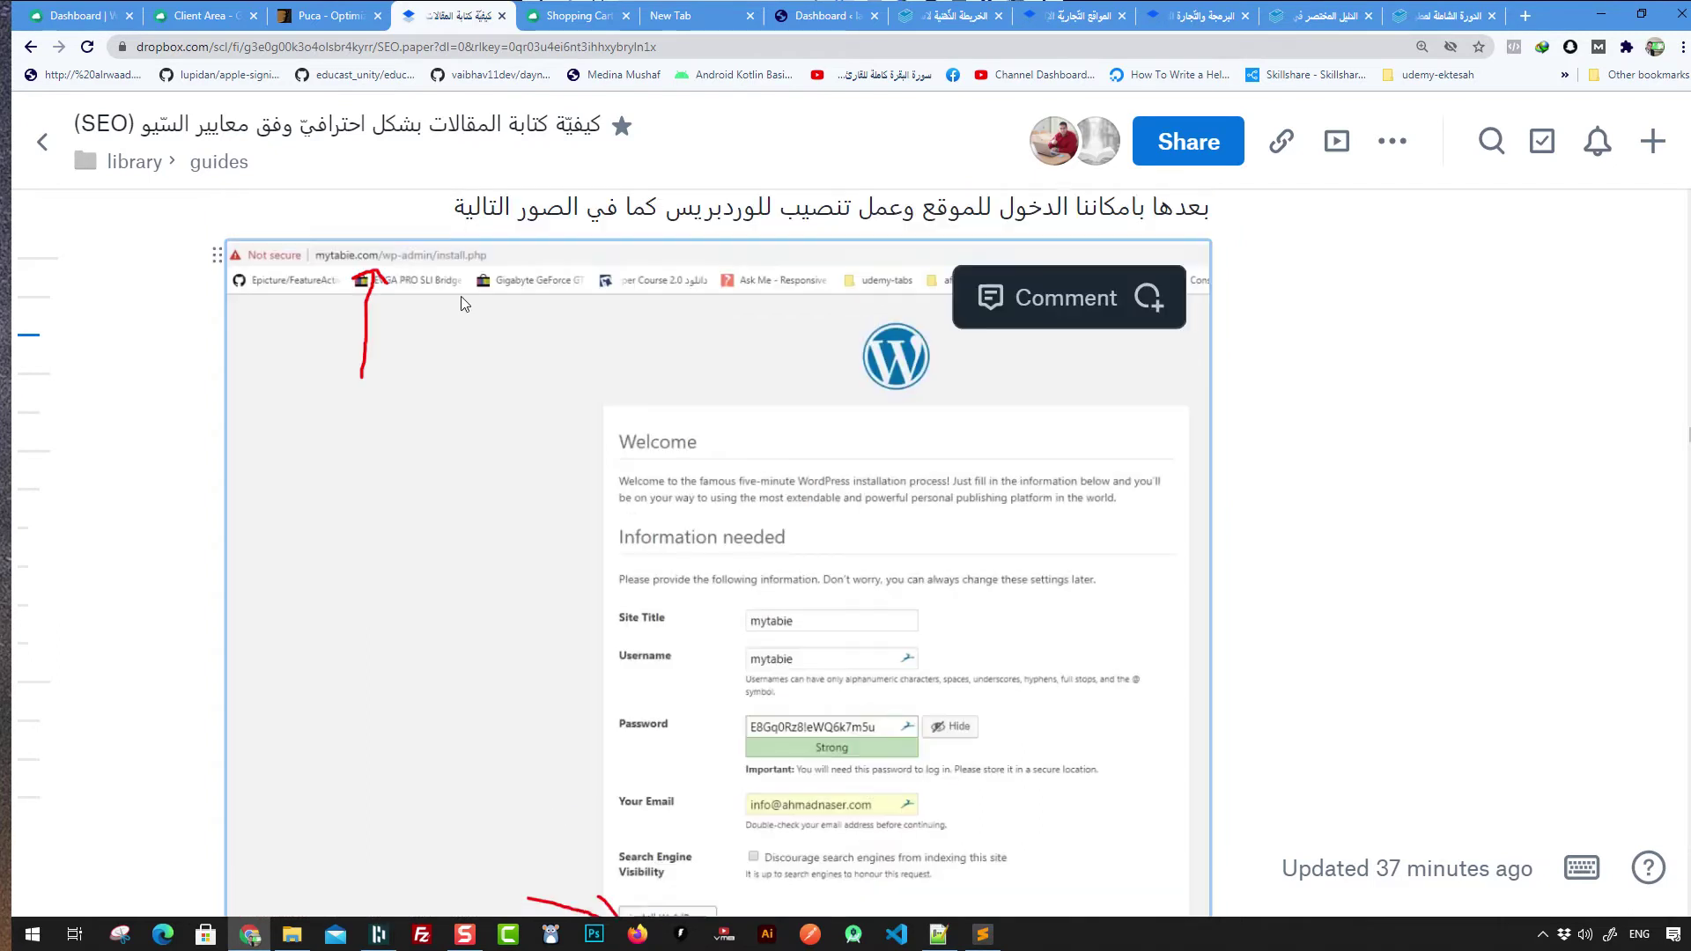
scroll(897, 412, down, 2)
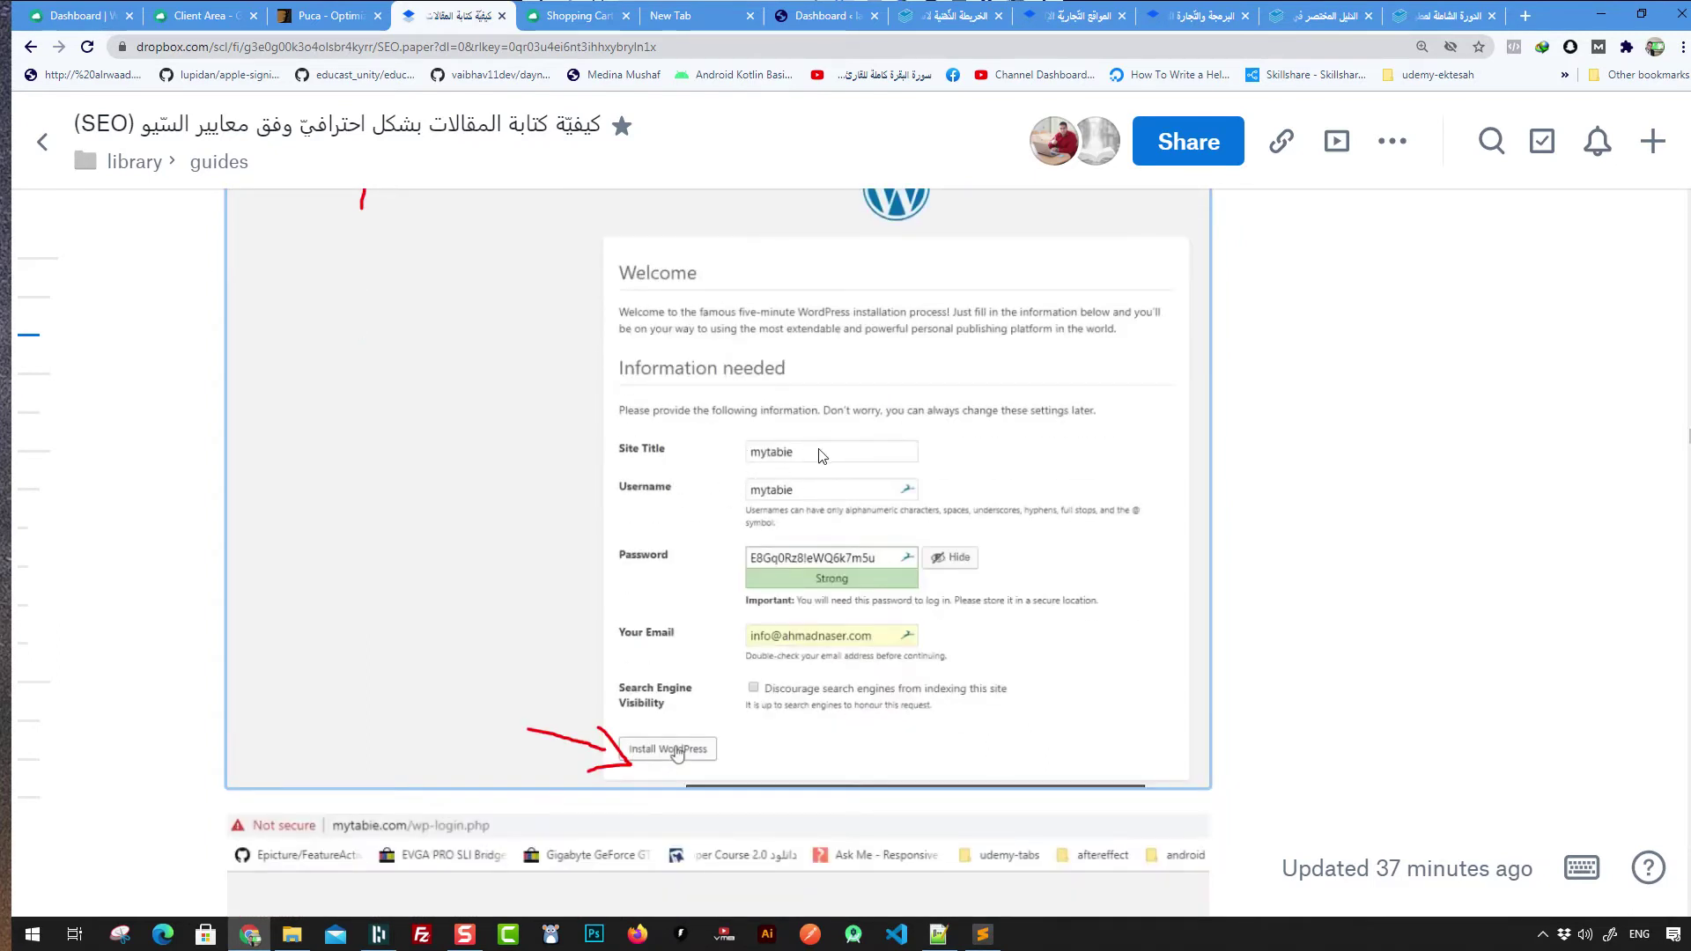
scroll(780, 537, down, 1)
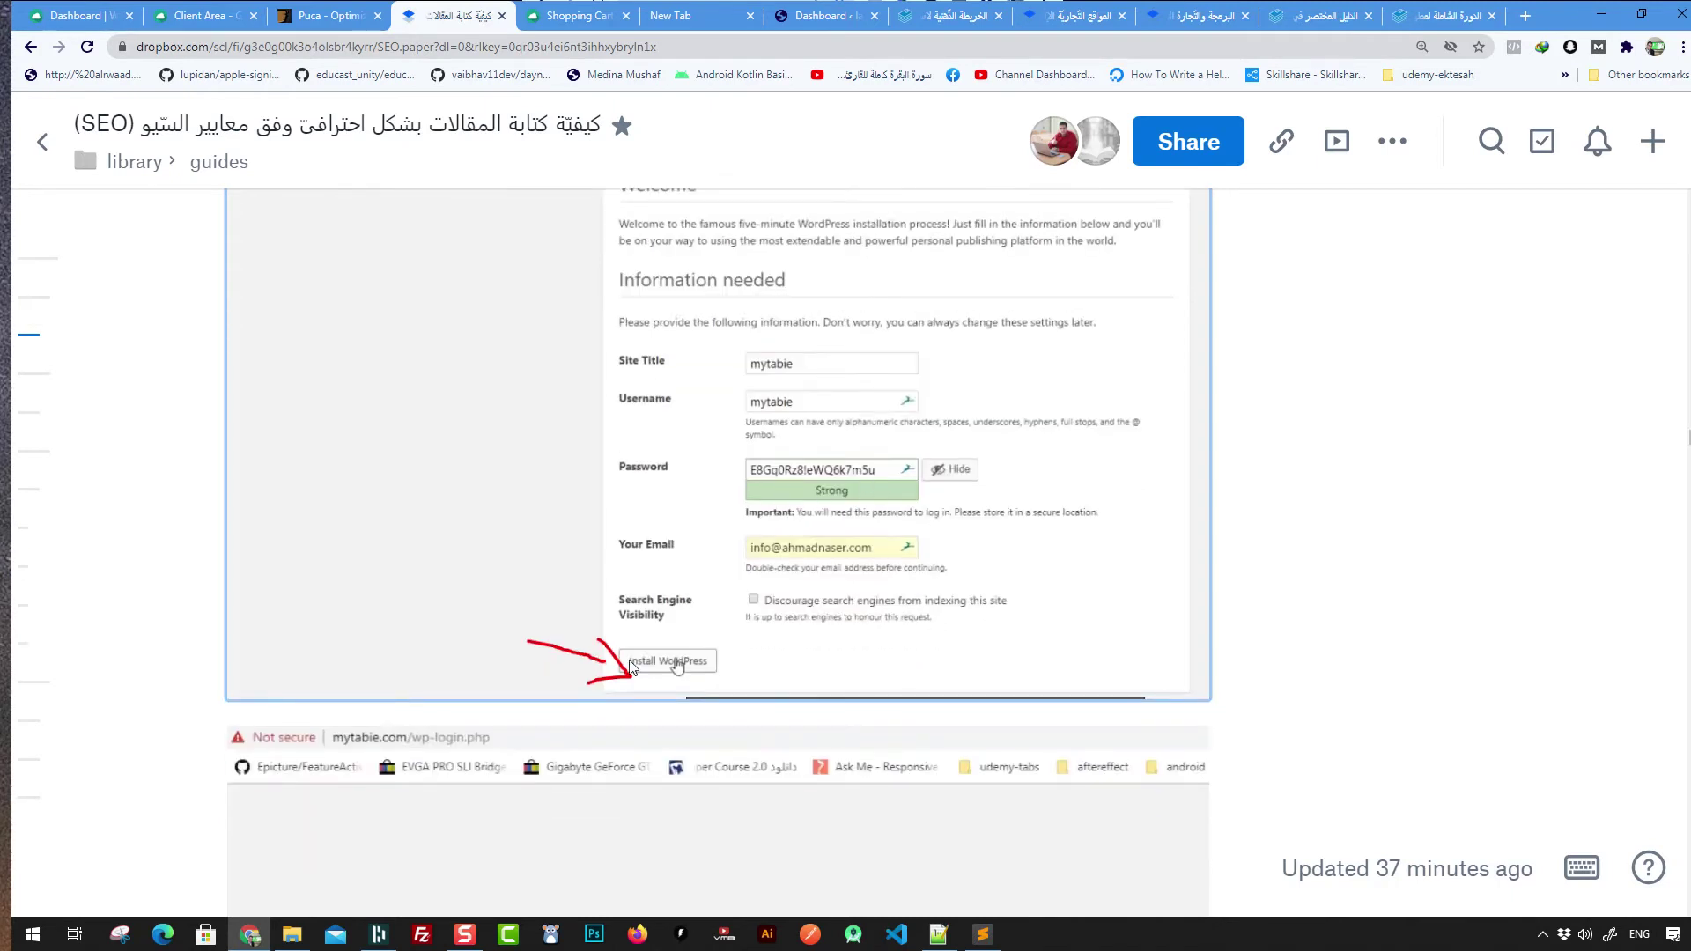
scroll(674, 662, down, 6)
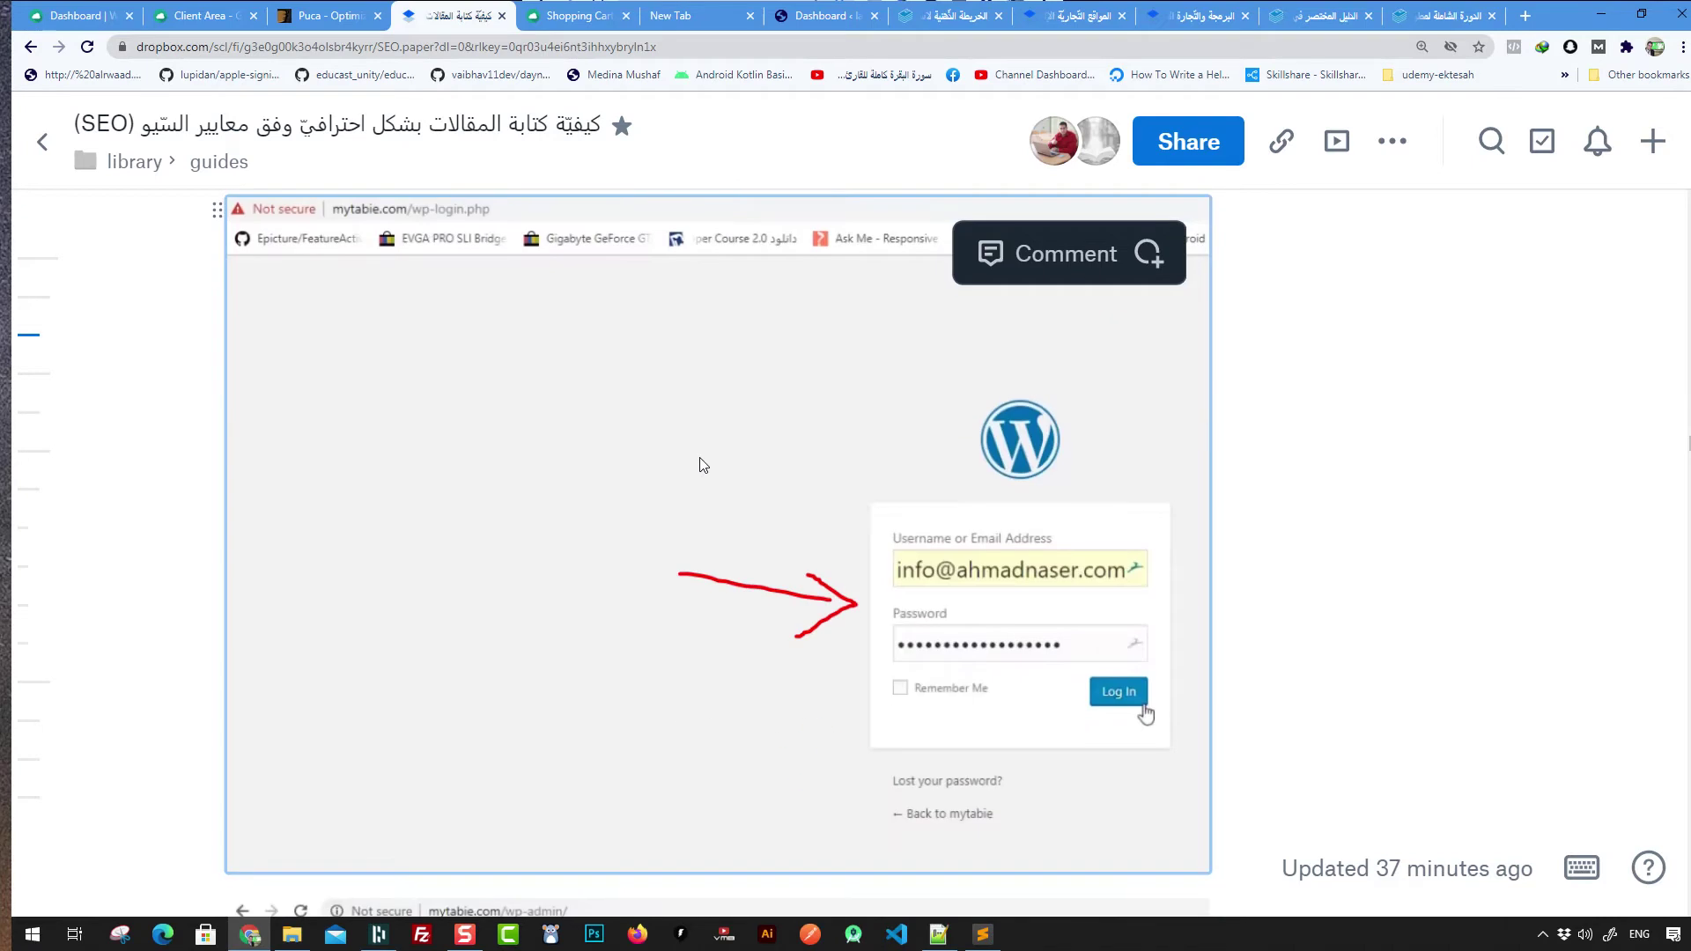
scroll(1013, 552, down, 1)
scroll(1056, 556, up, 1)
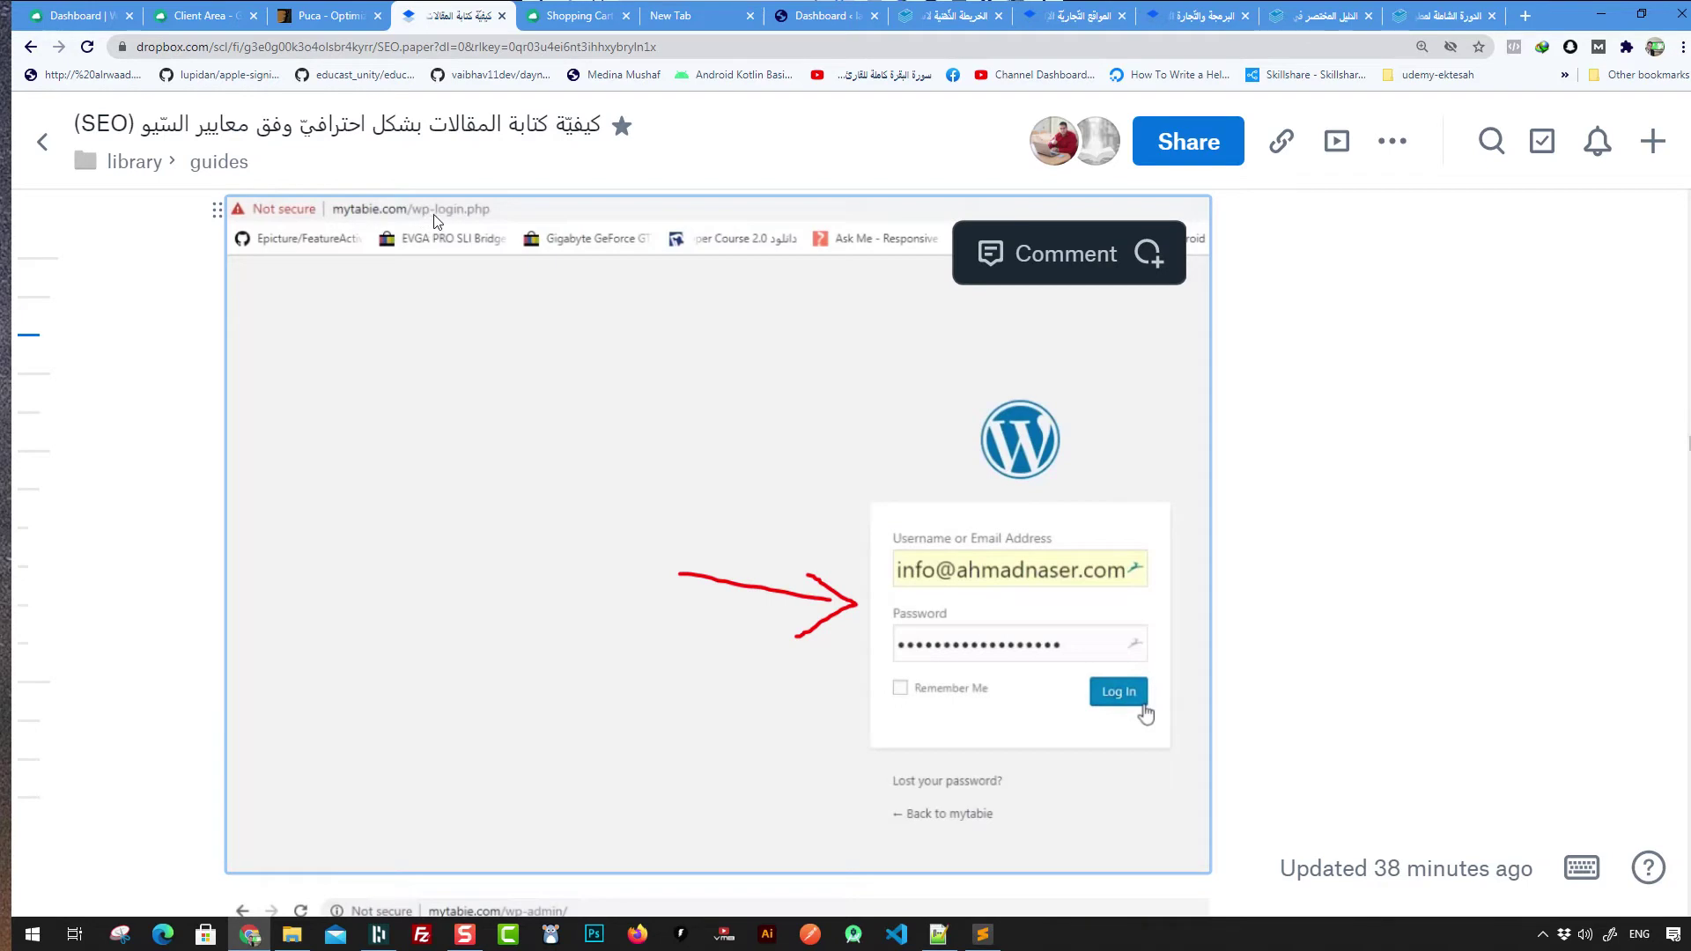
Step: Review the 'Welcome to WordPress!' Dashboard screenshot, then switch to the Client Area browser tab
scroll(1058, 506, down, 8)
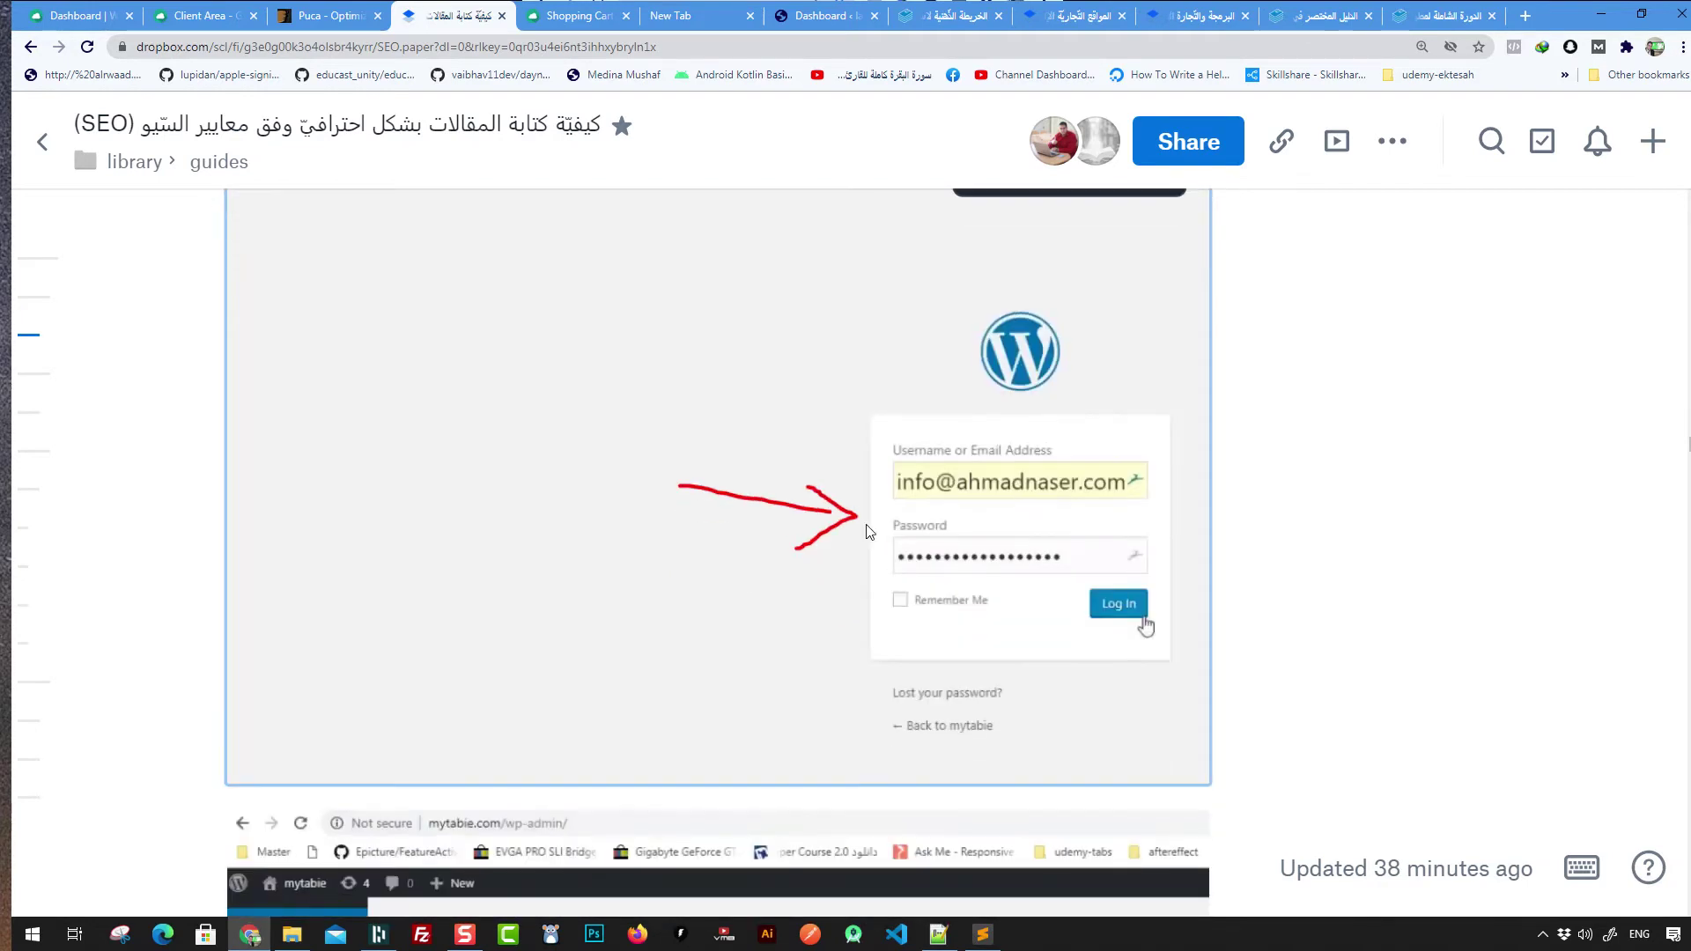
scroll(686, 484, down, 2)
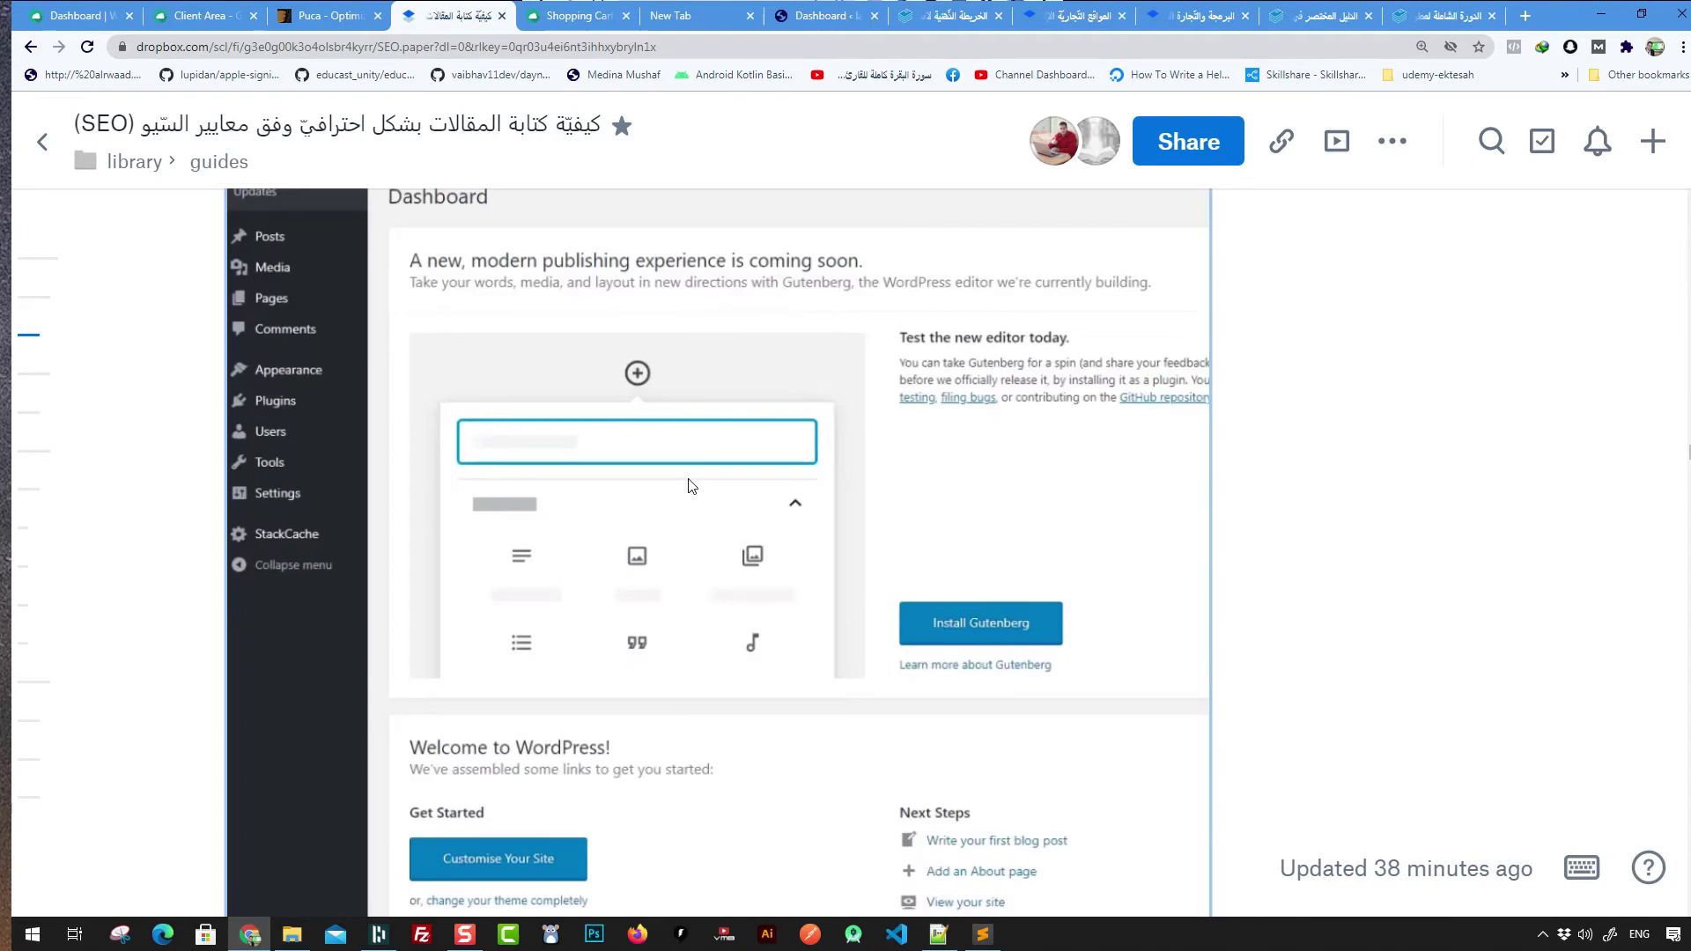
scroll(680, 483, up, 1)
scroll(678, 493, down, 2)
scroll(668, 561, up, 1)
scroll(667, 561, down, 4)
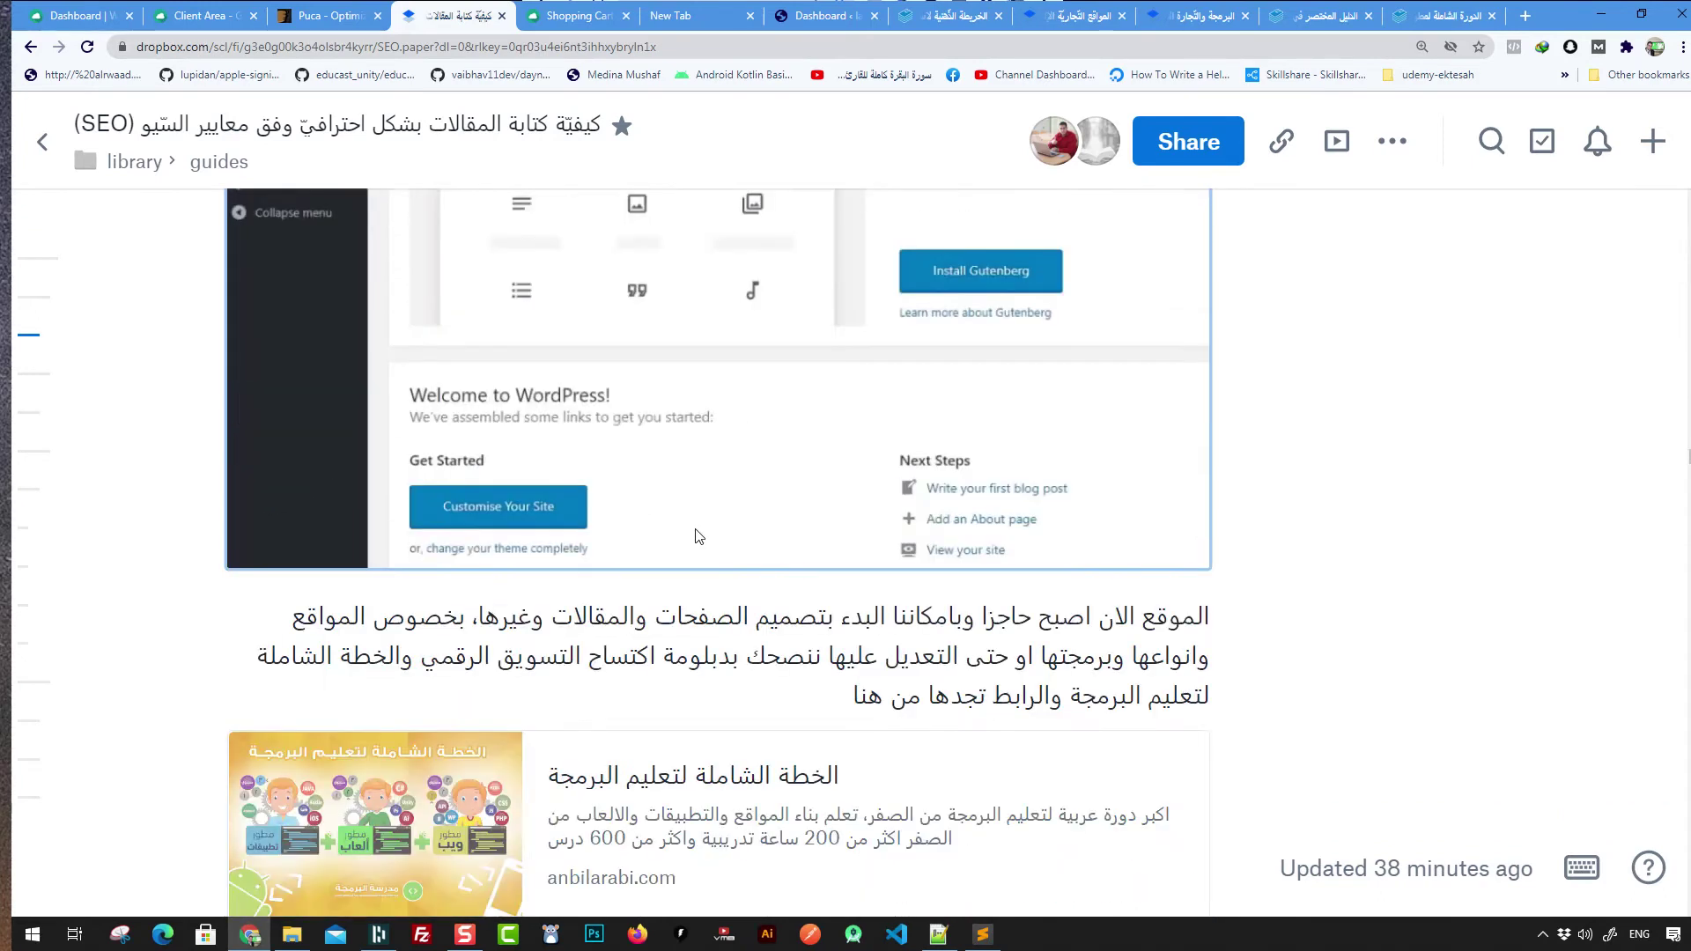
scroll(667, 561, up, 4)
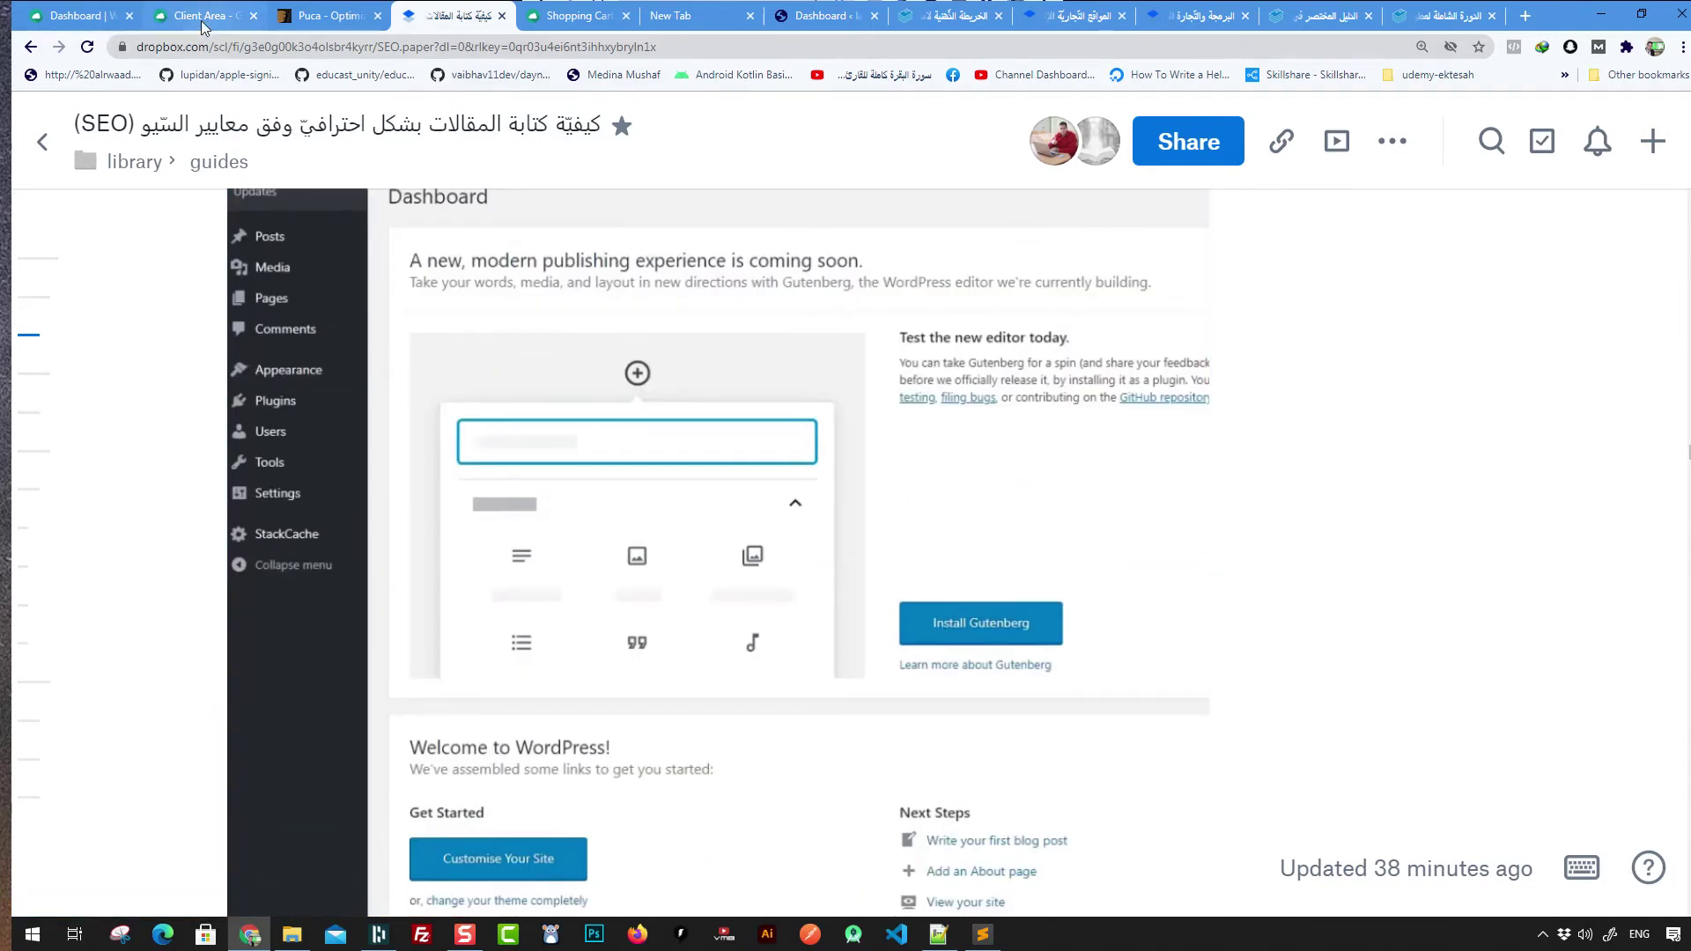
click(200, 15)
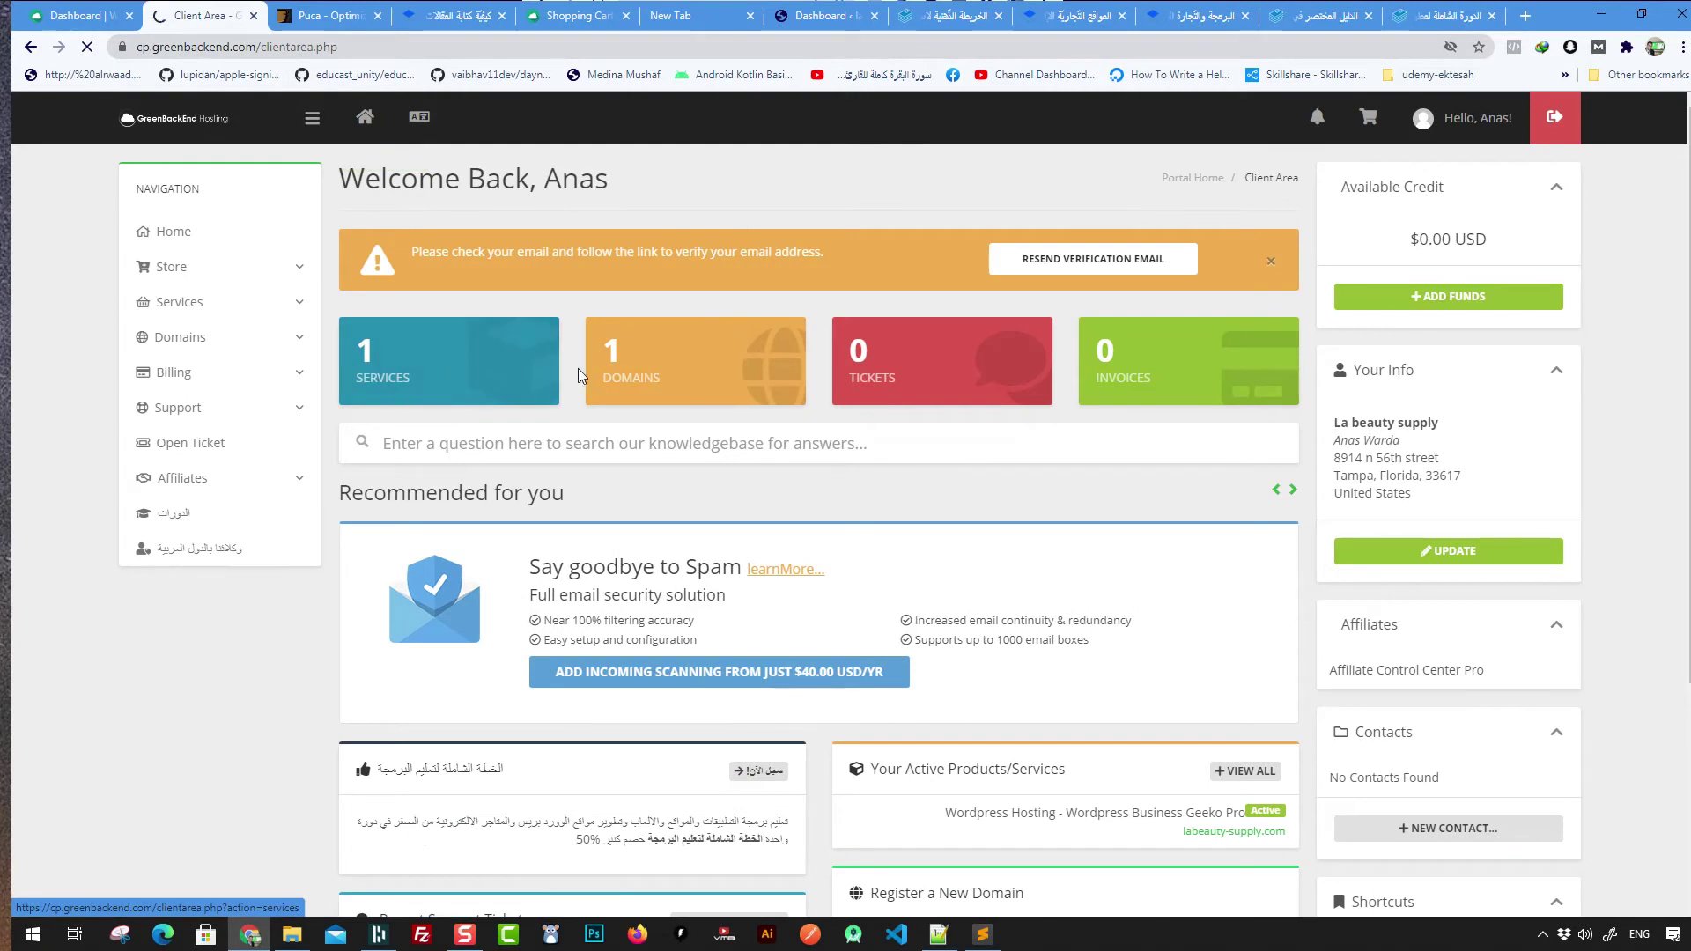
Step: Open the WordPress hosting service, log in to its control panel and manage the labeauty-supply.com package
click(527, 383)
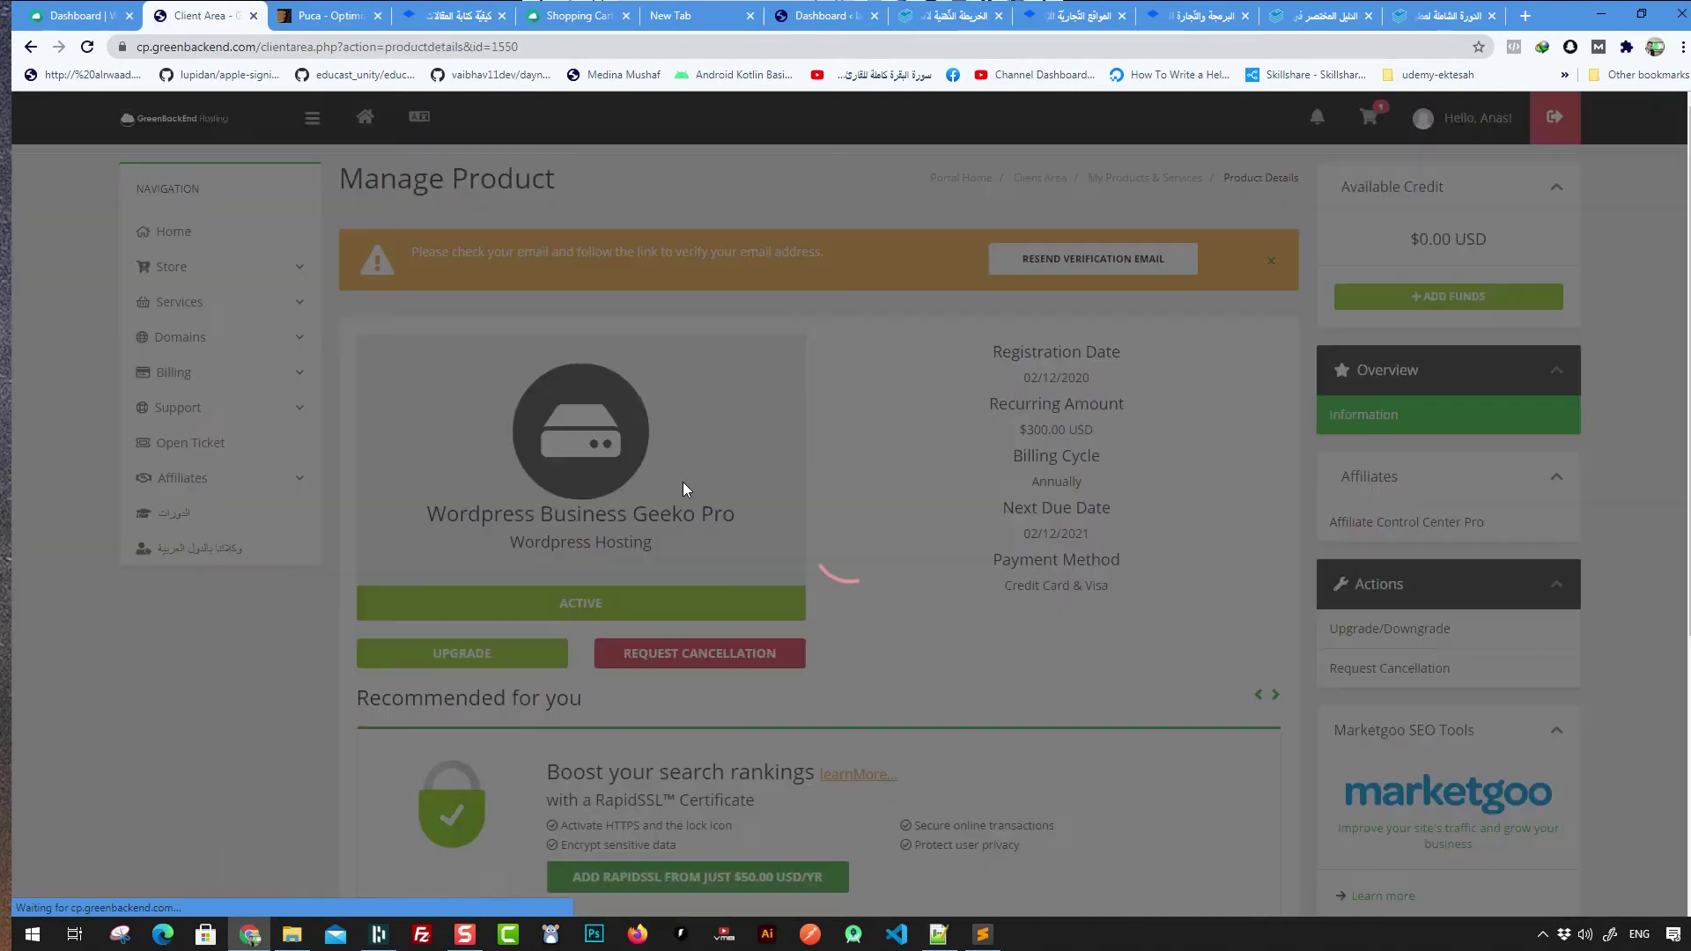
scroll(704, 563, down, 5)
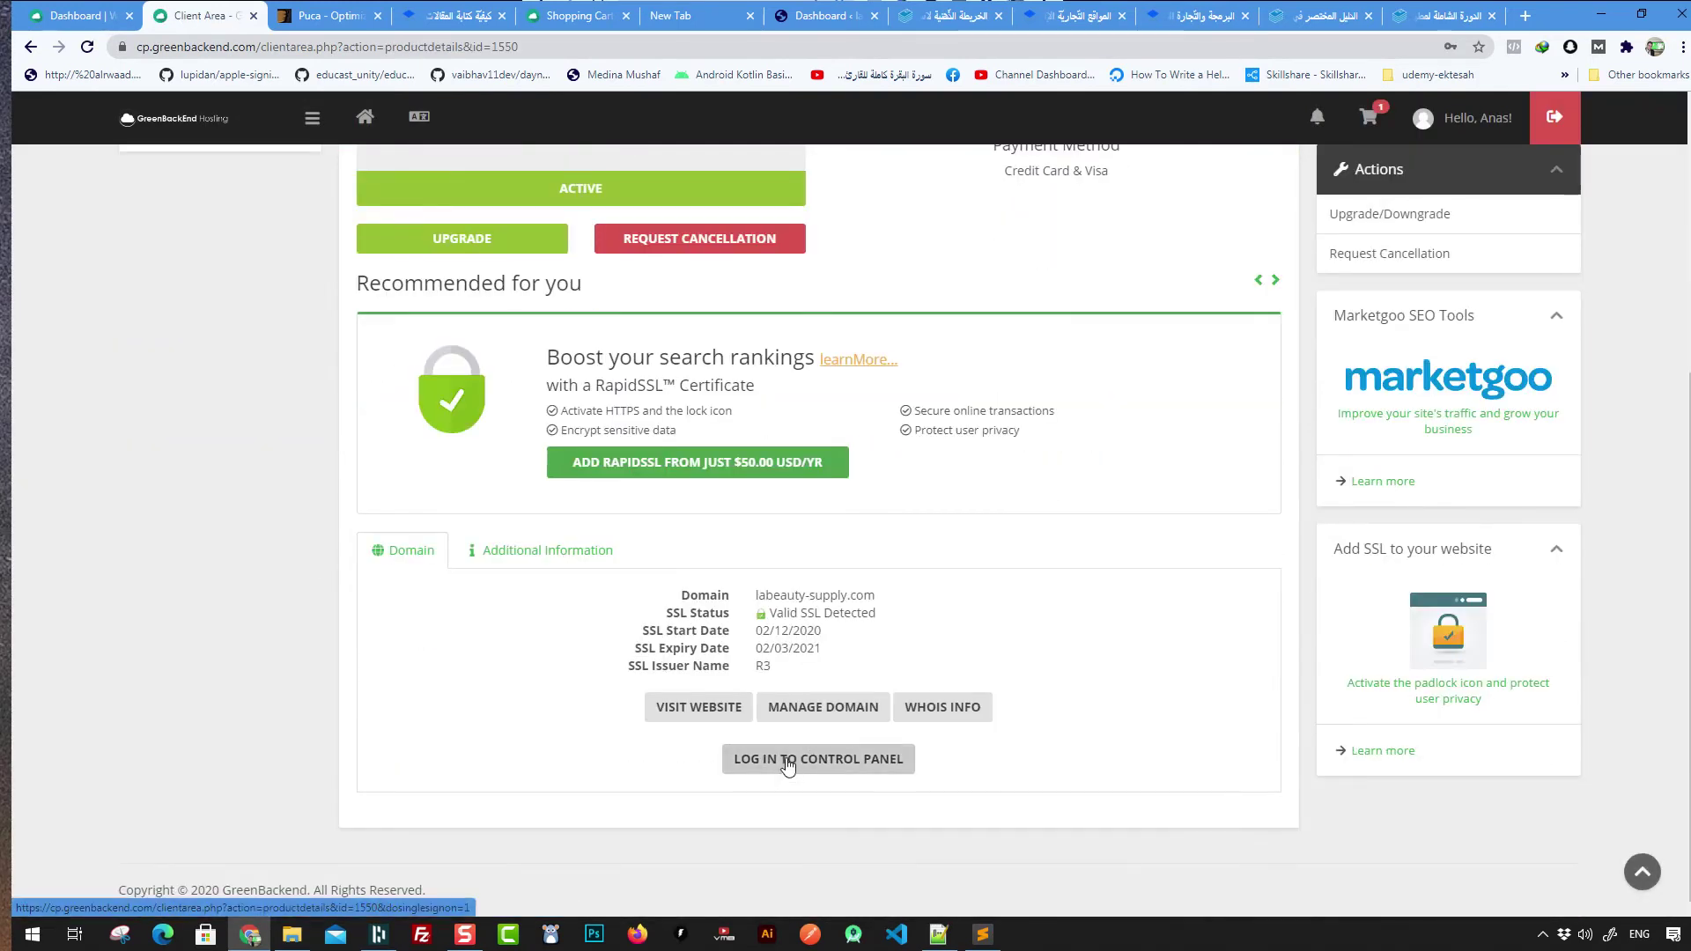
click(854, 759)
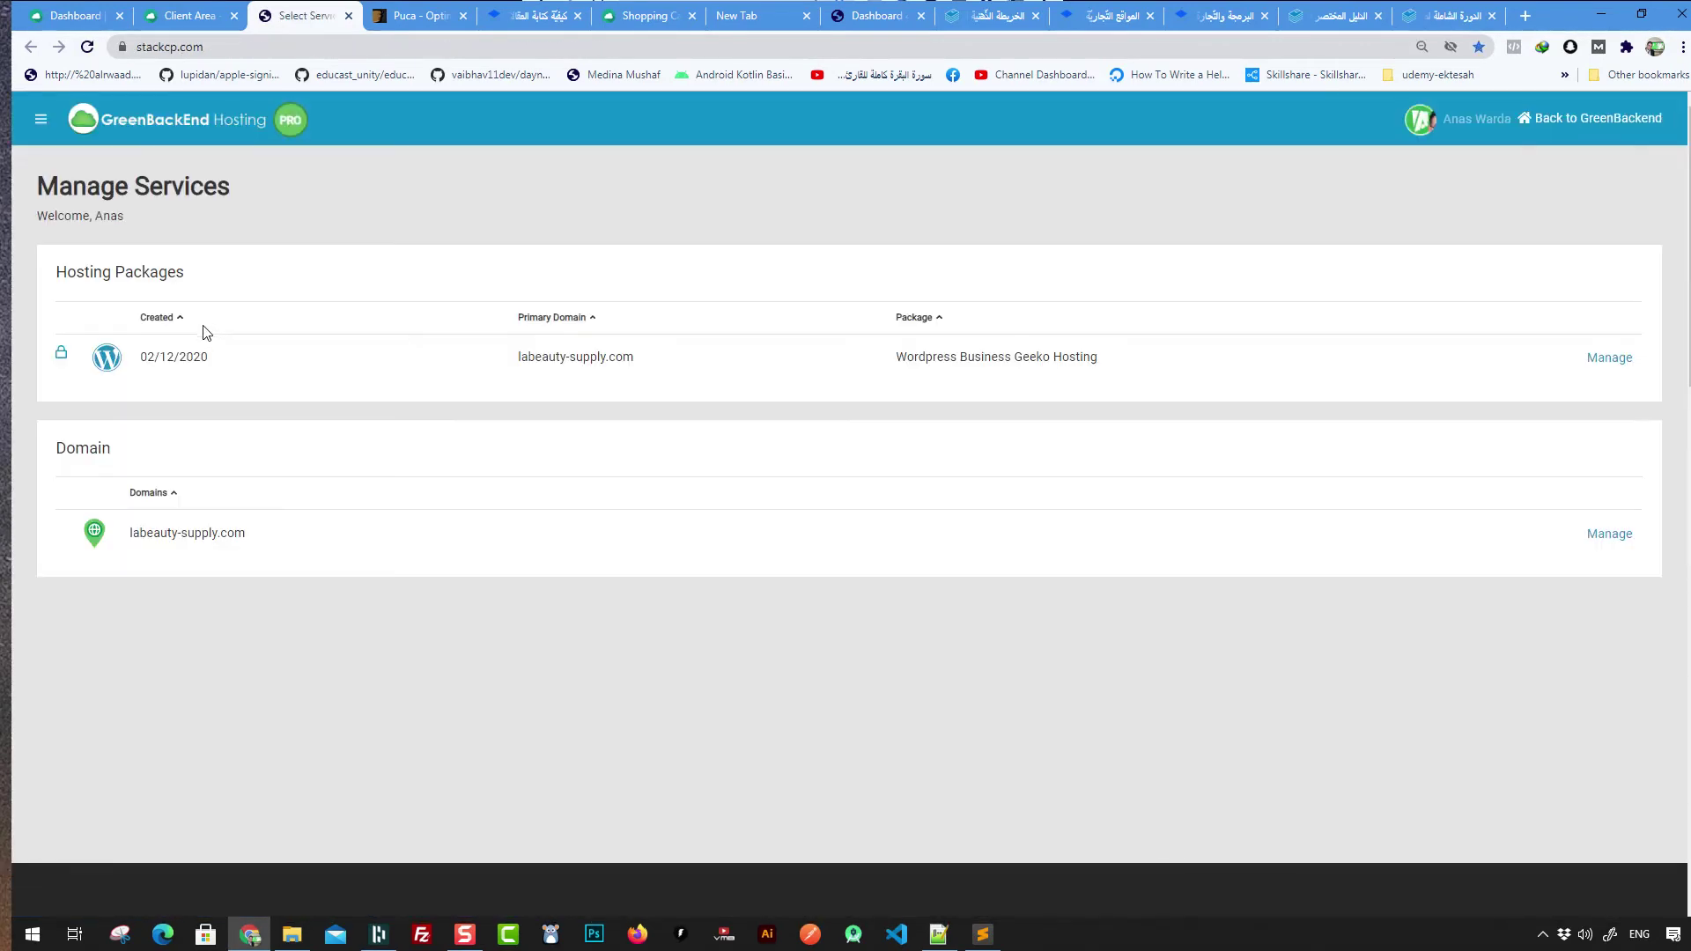
click(1586, 356)
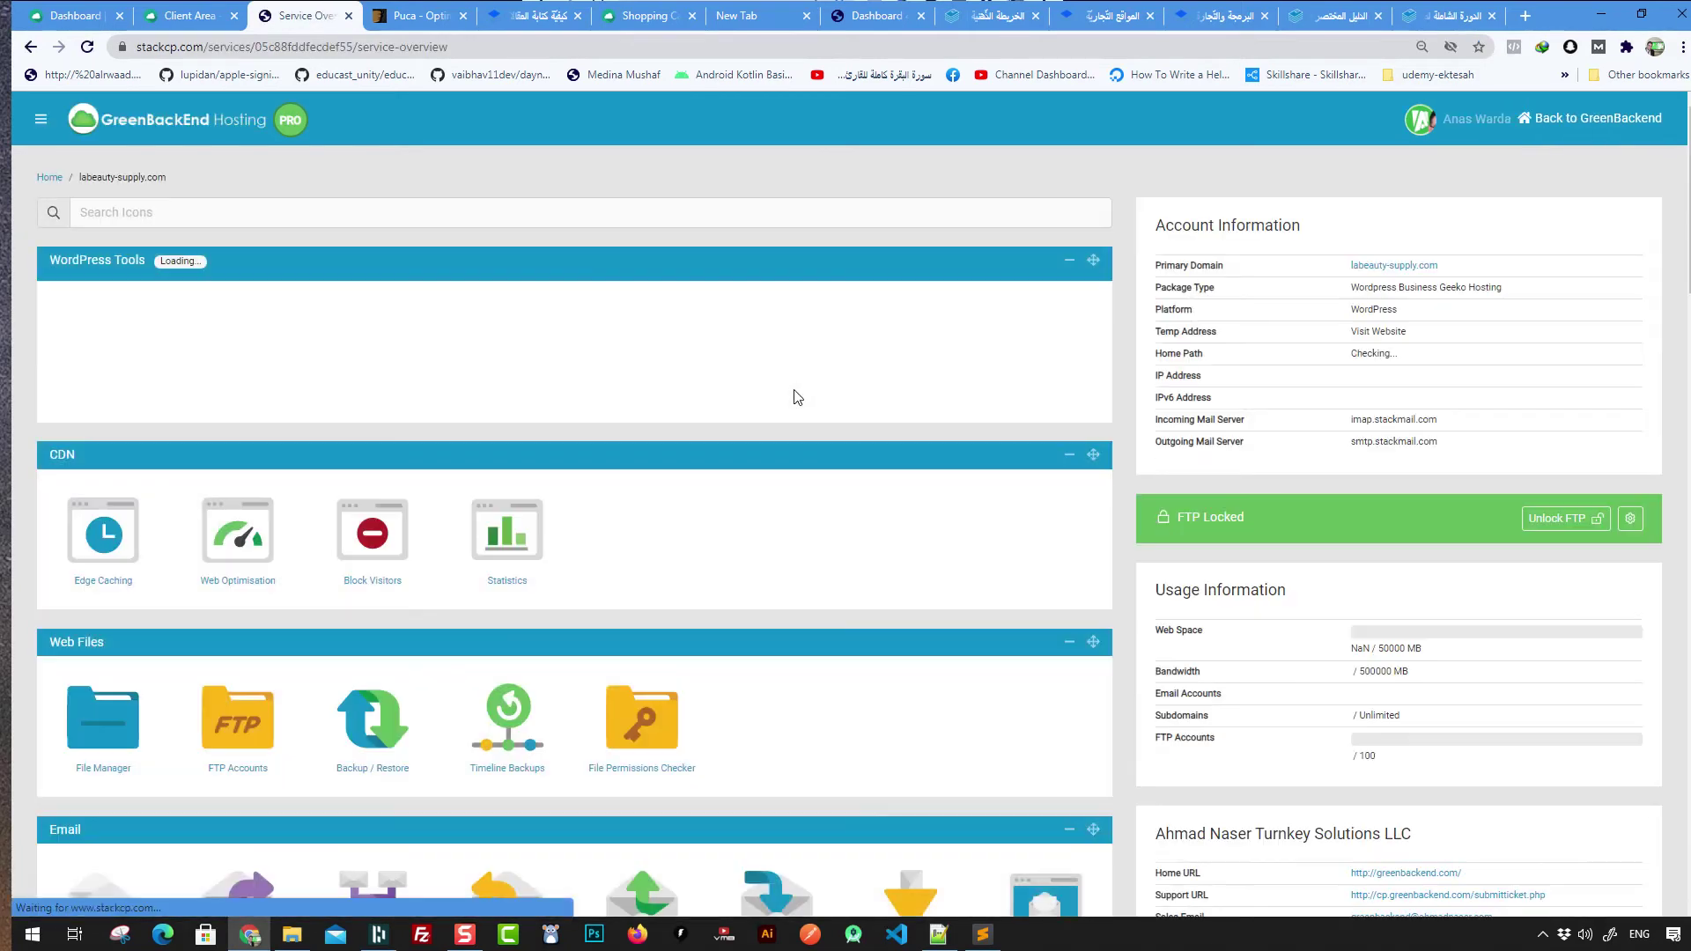
Step: Open the labeauty-supply.com domain link in a new tab and switch to it
right_click(1409, 271)
click(1435, 282)
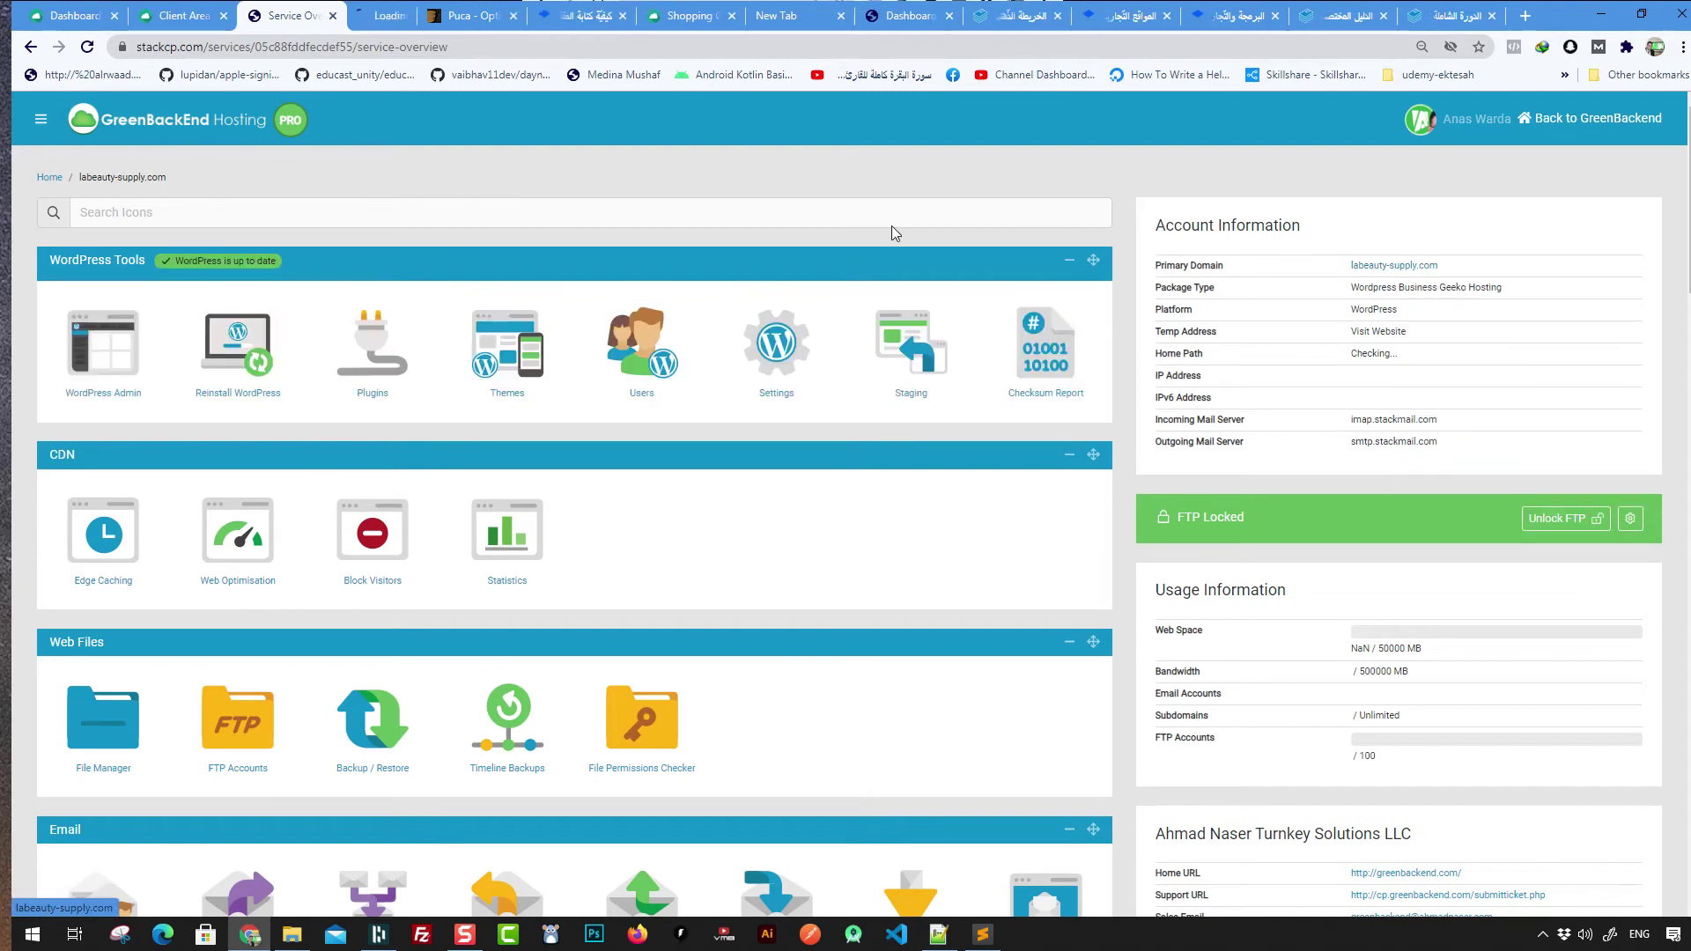
click(416, 24)
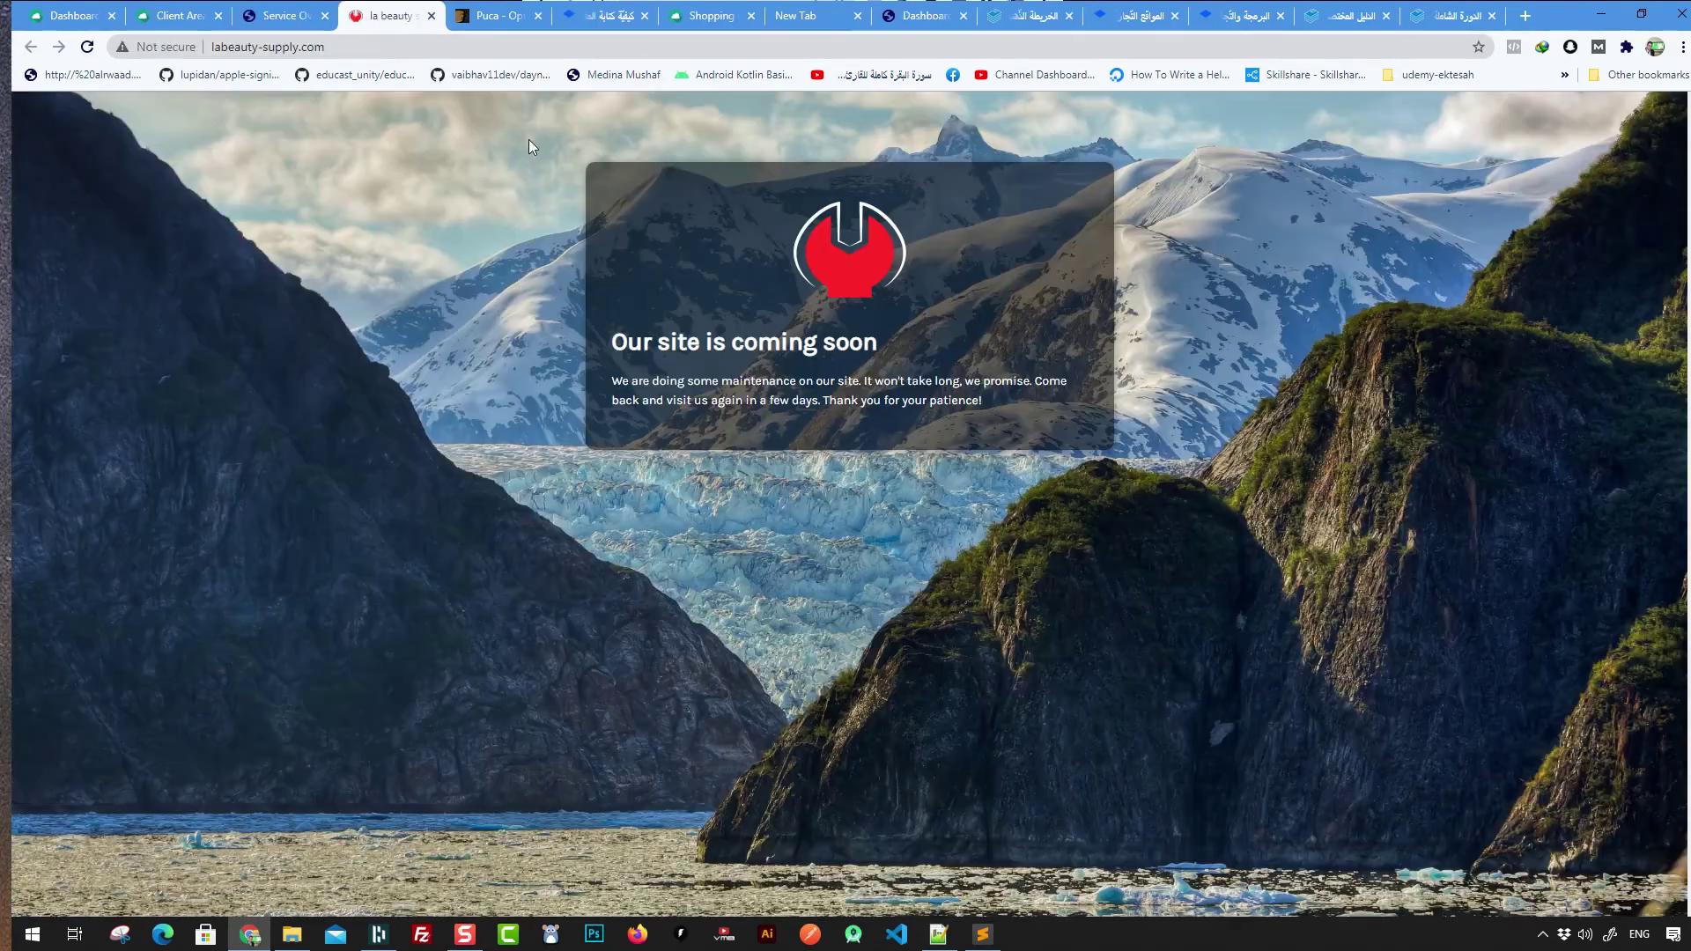
Step: Reload labeauty-supply.com over https to show the Hello world! site
click(208, 48)
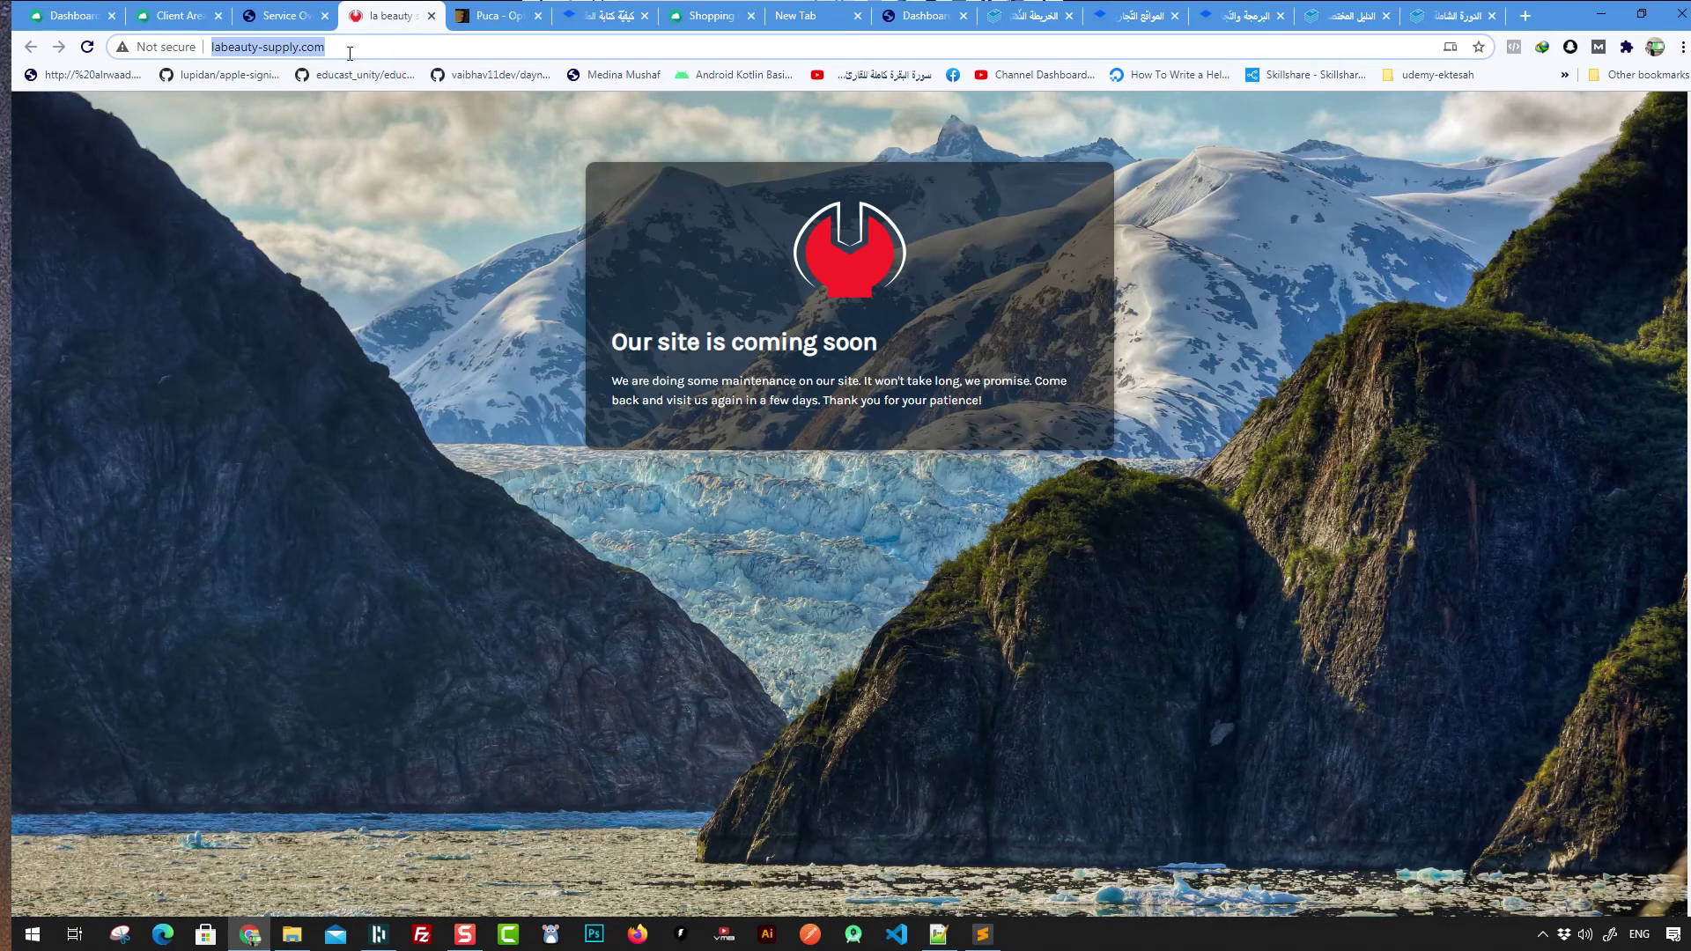
key(End)
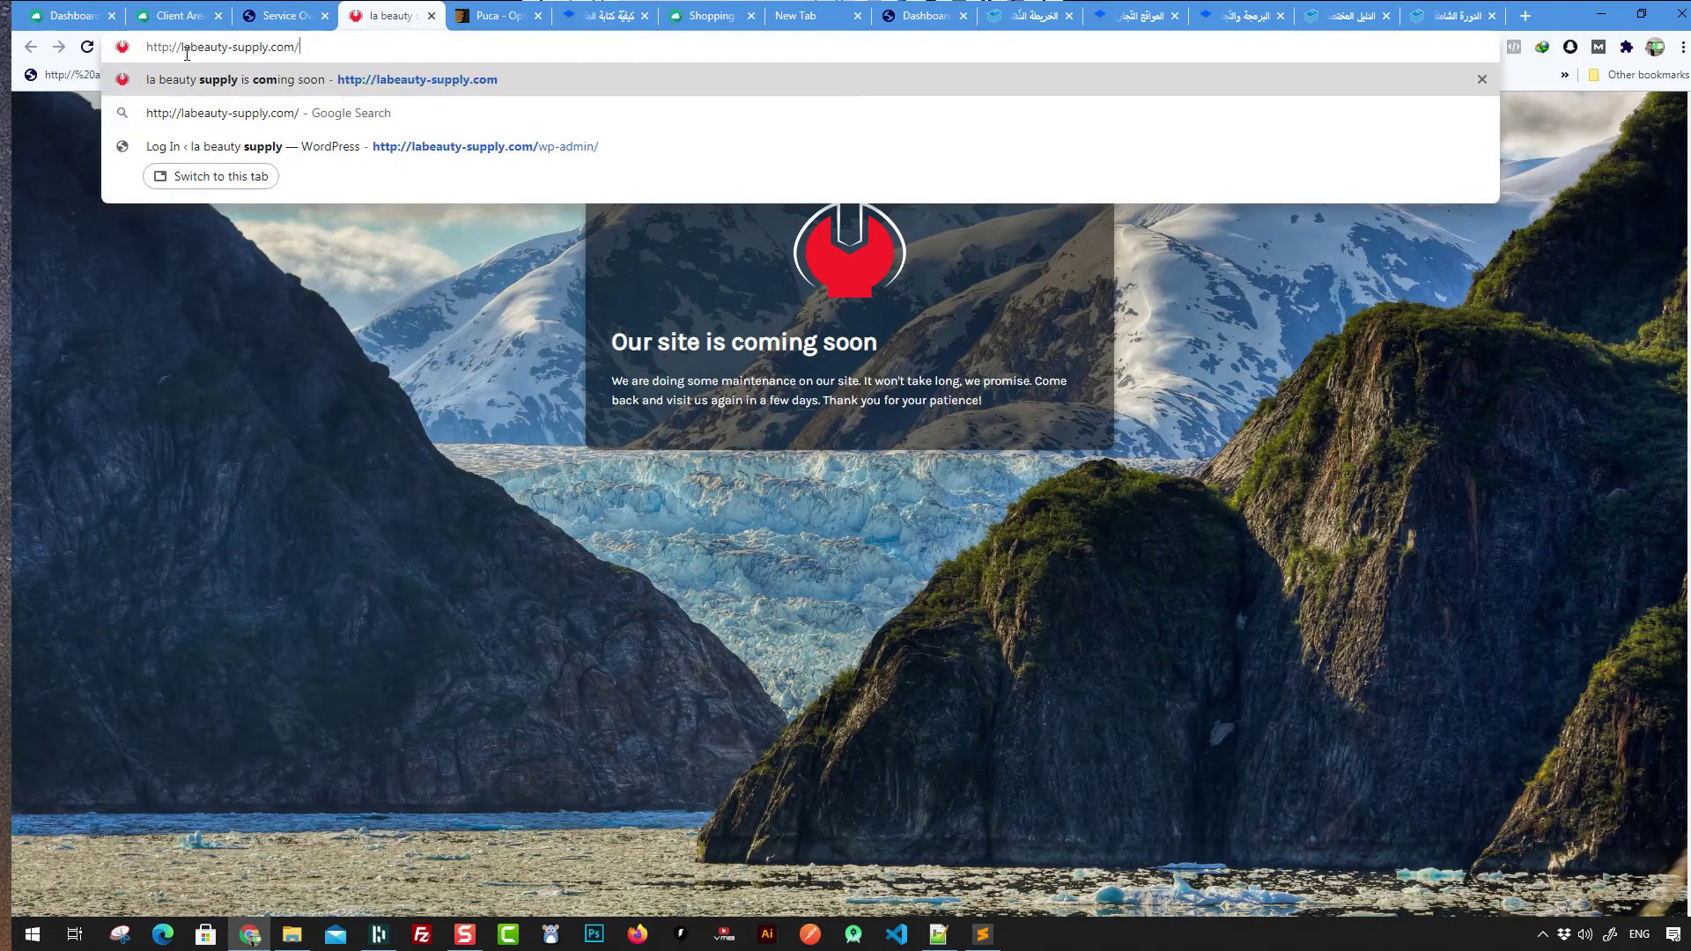
click(170, 49)
text(s)
key(Return)
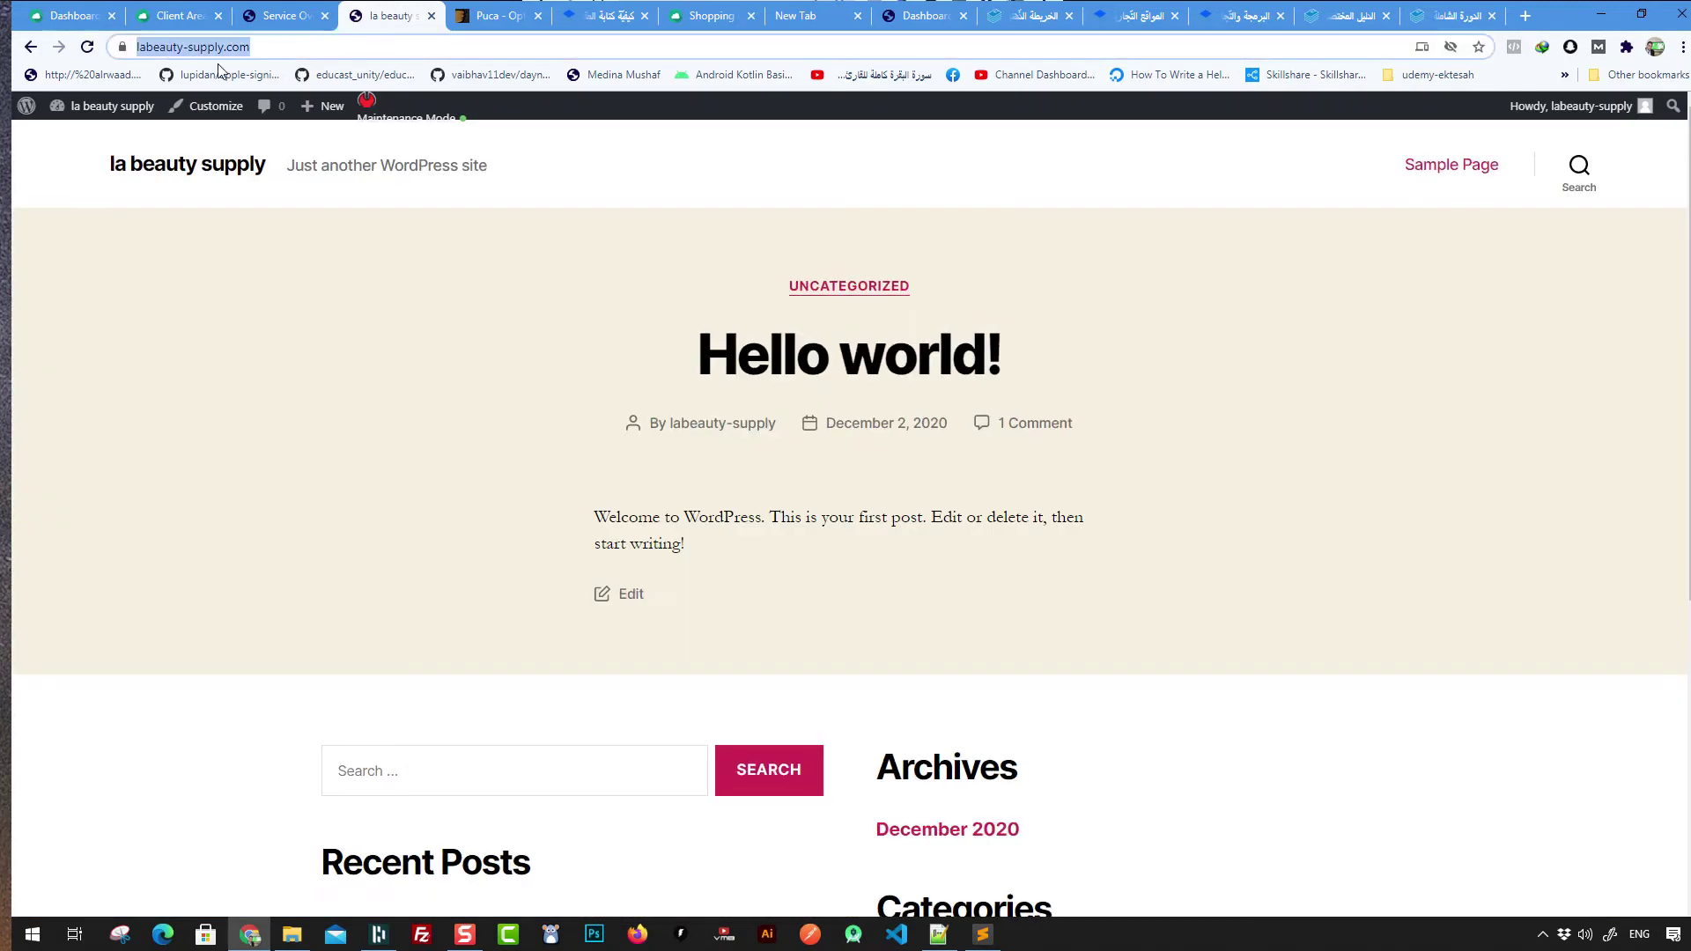
Step: Go to labeauty-supply.com/wp-admin and dismiss the maintenance-mode plugin notice
click(348, 45)
text(/wp-admin)
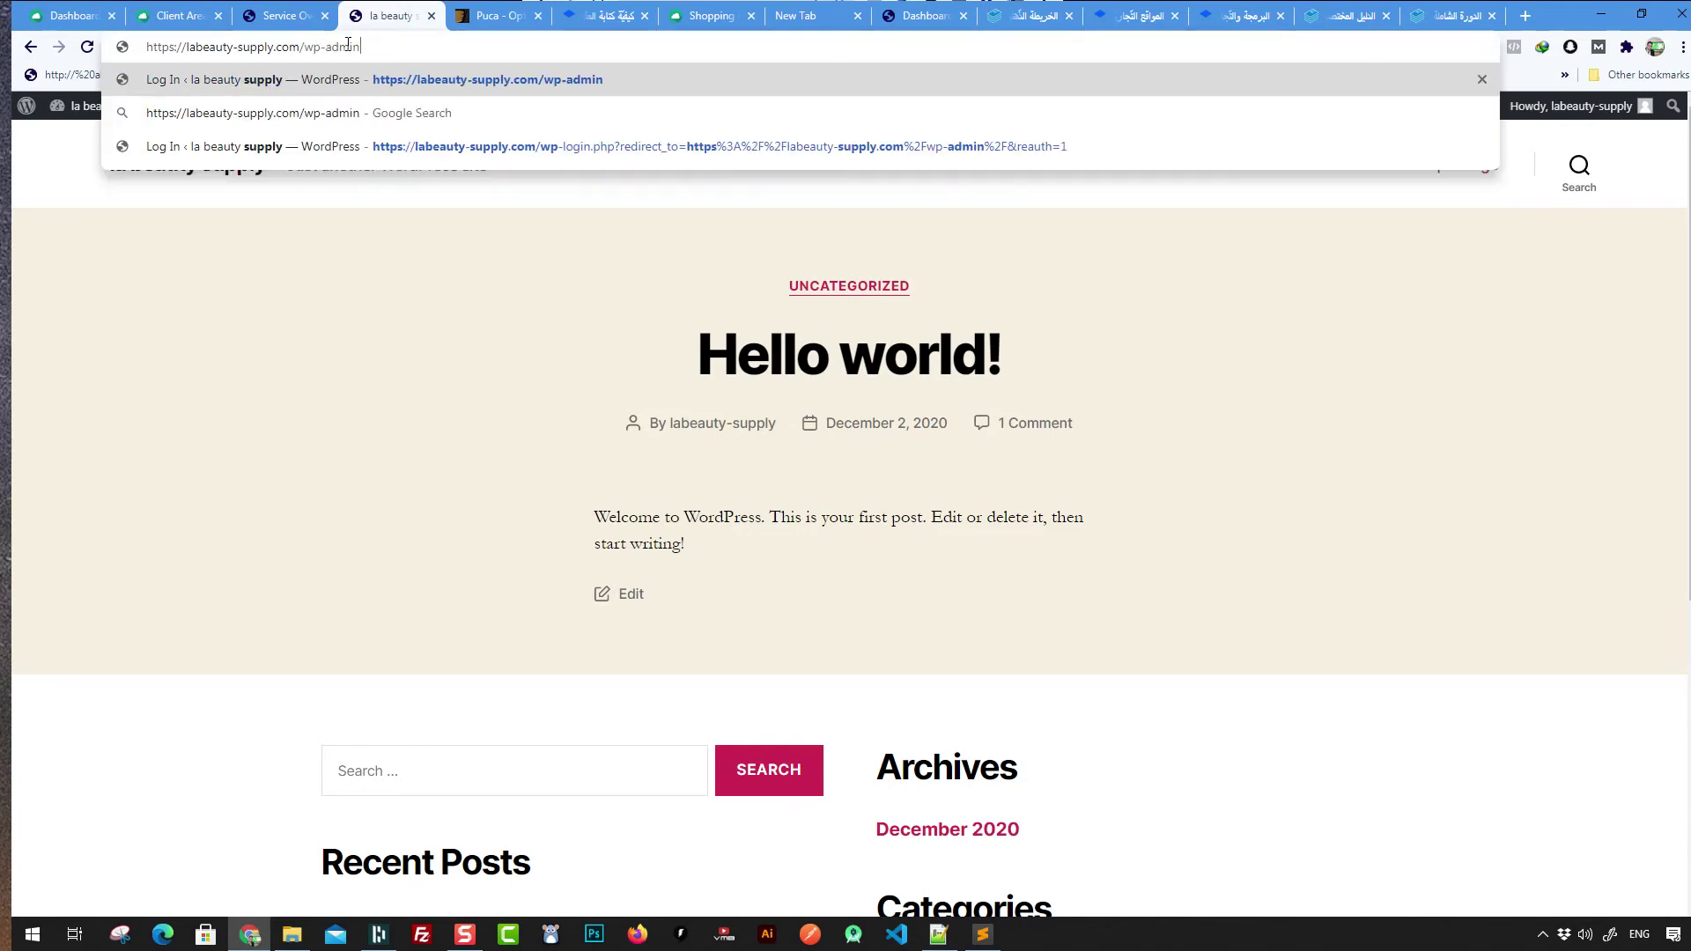
key(Return)
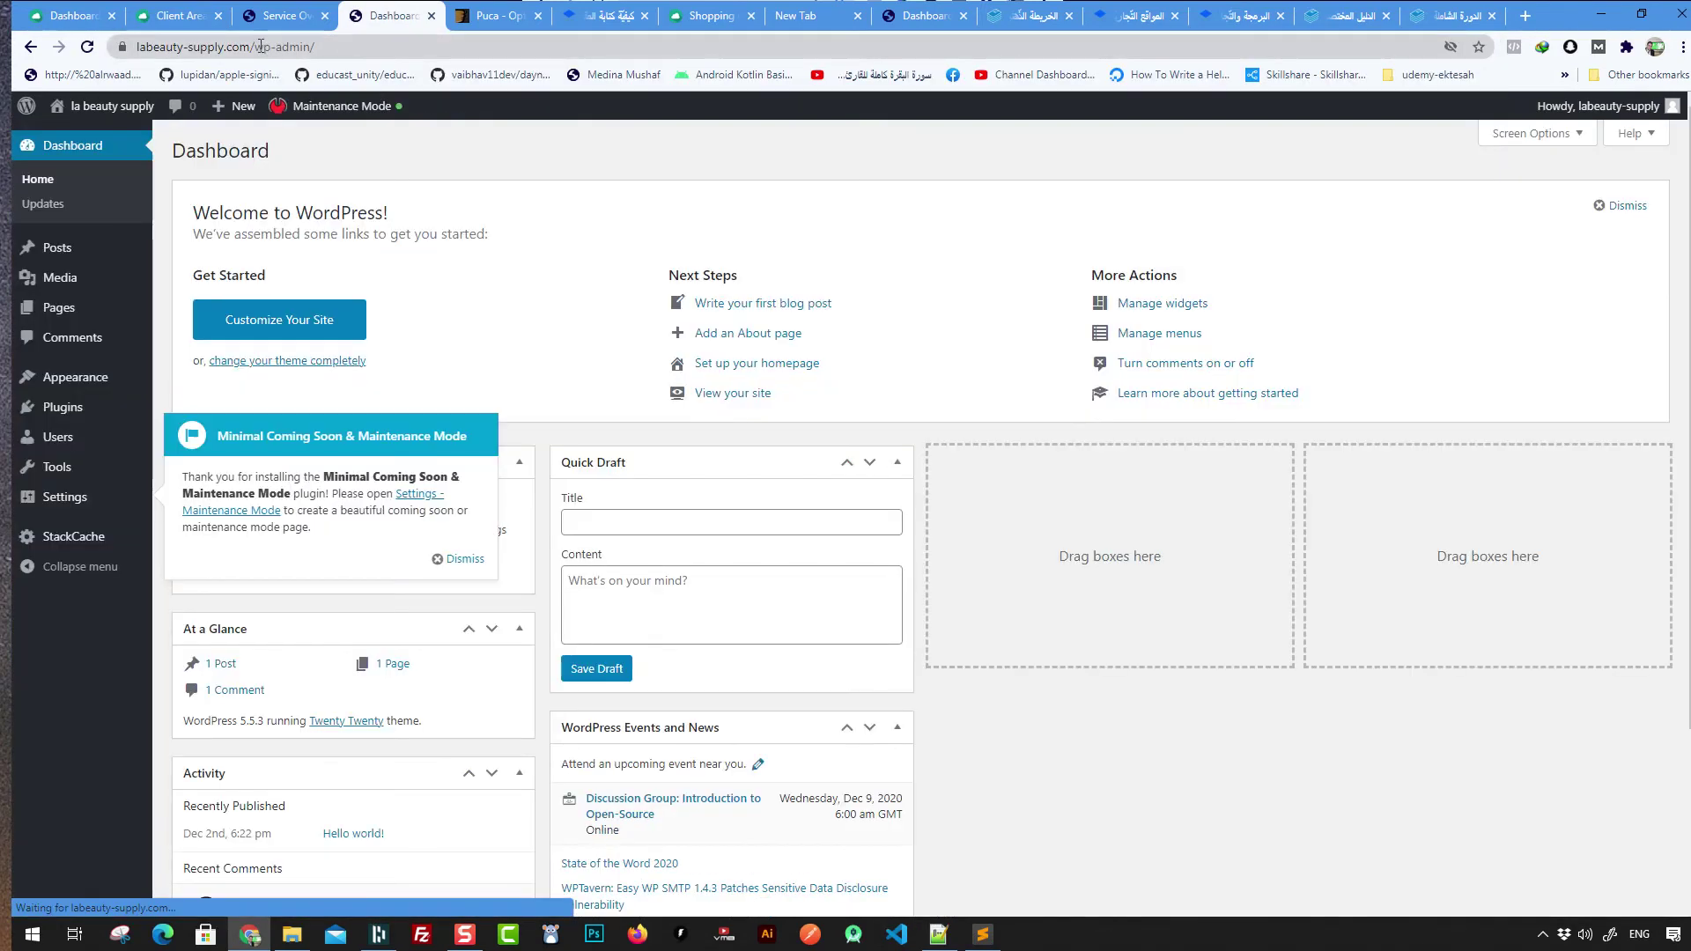
drag(348, 45, 262, 46)
click(560, 309)
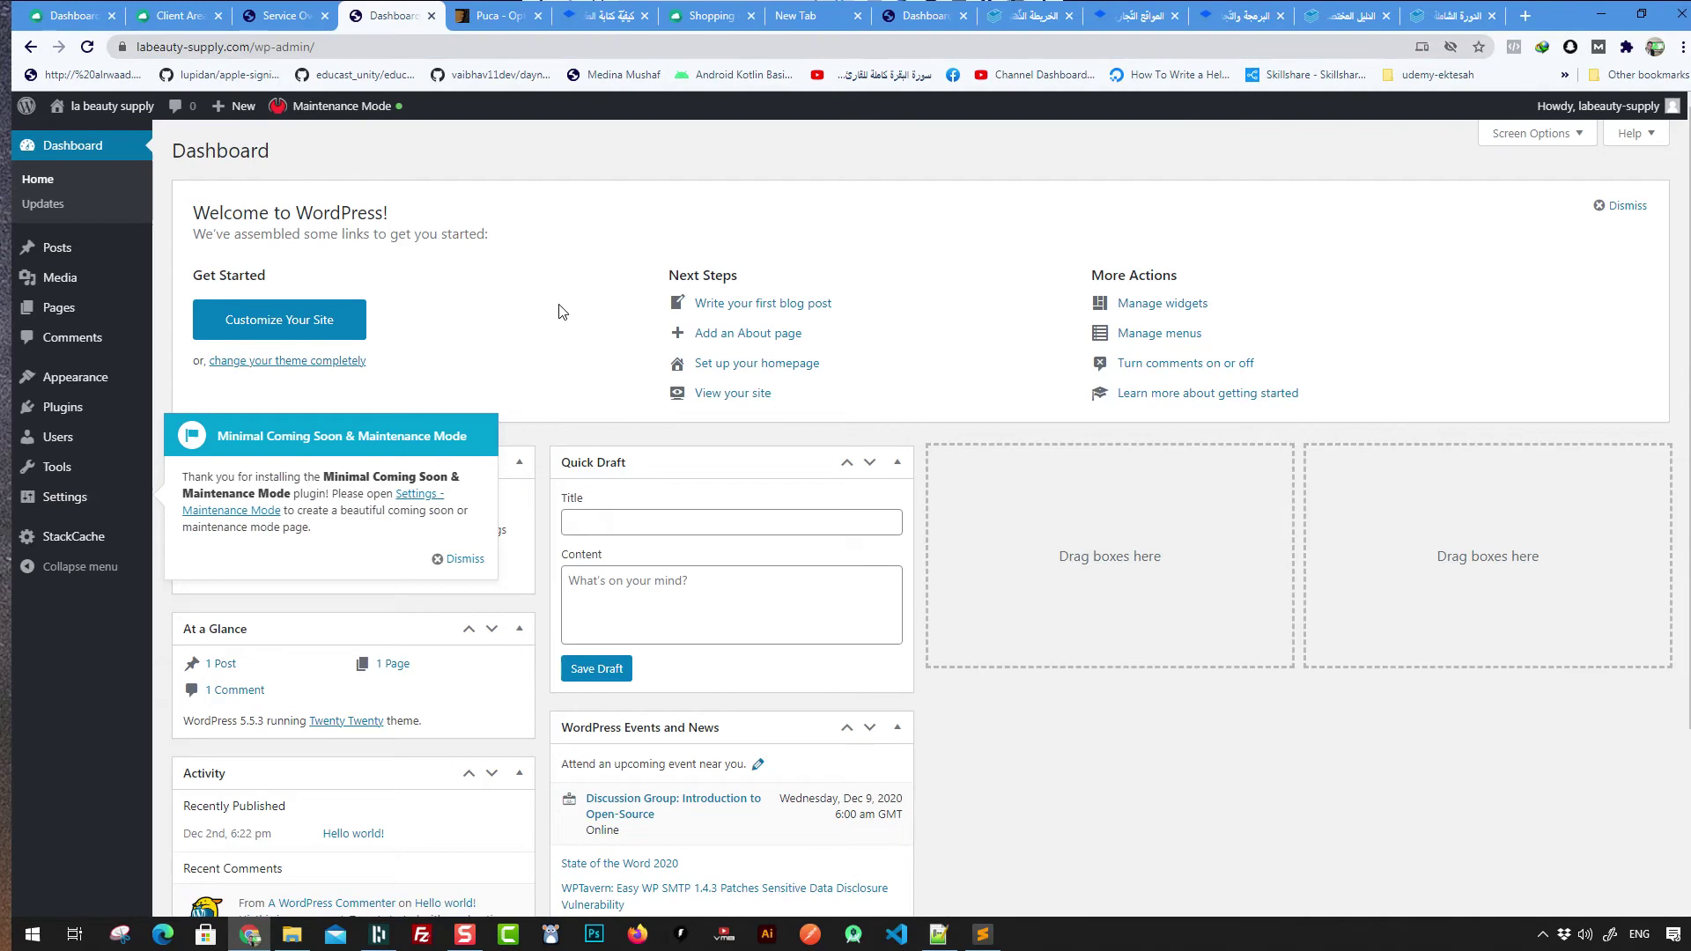
Step: Dismiss the maintenance-mode notice and open the Site Health screen from the Dashboard's status box
click(453, 559)
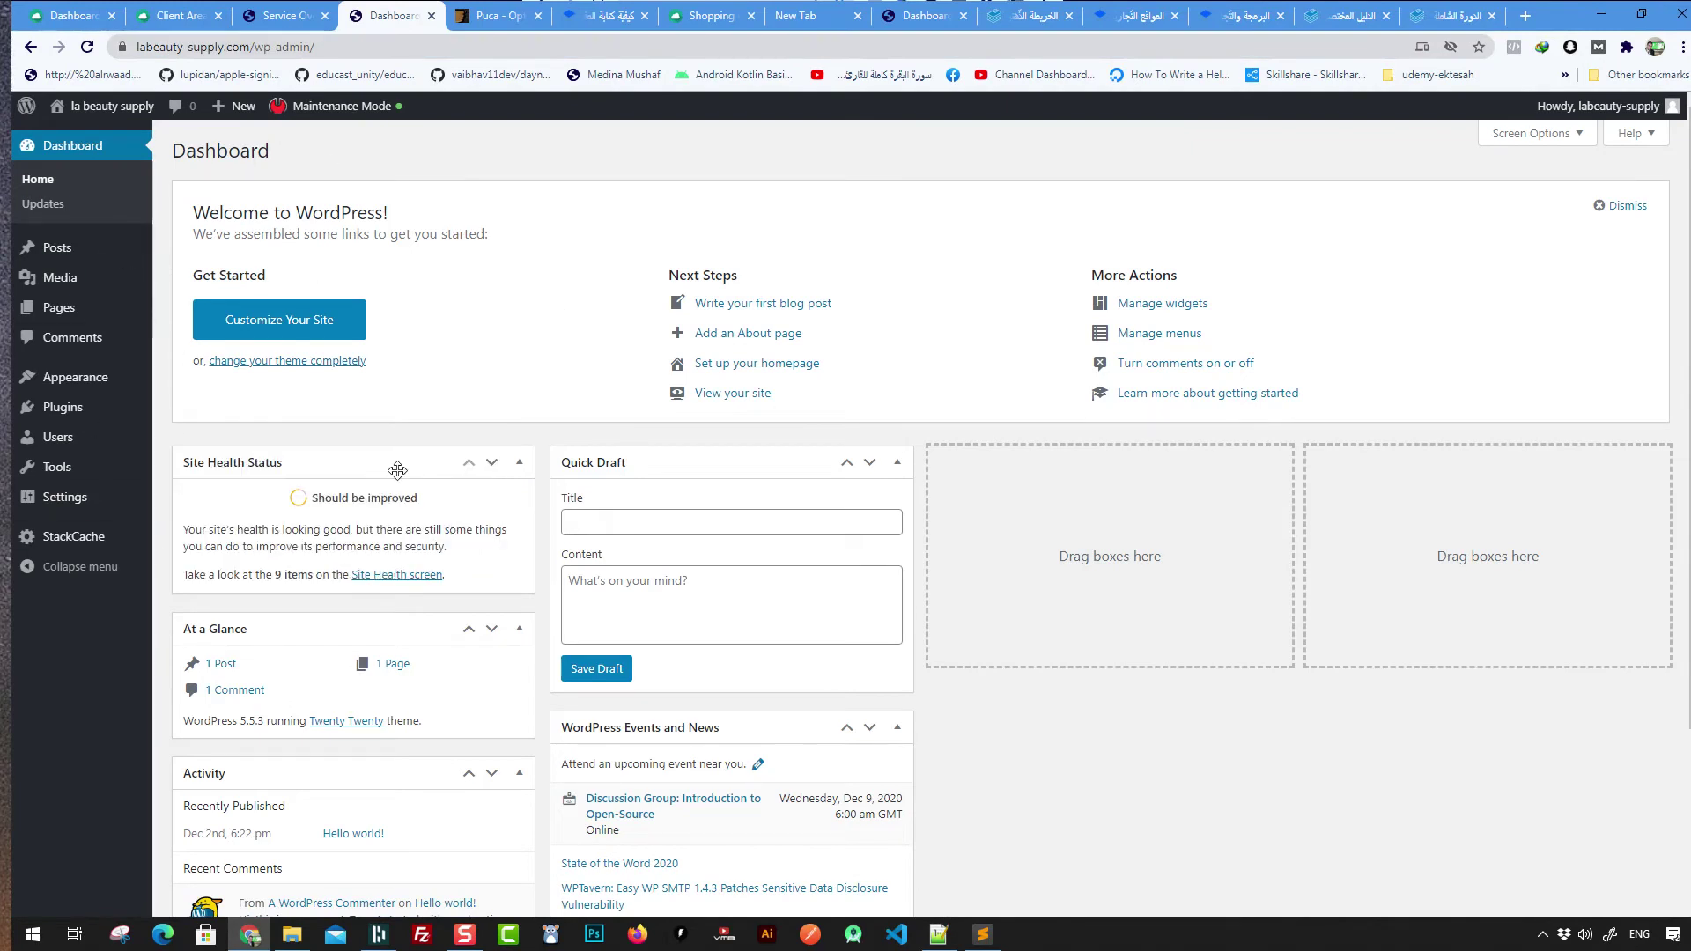
mouse_move(356, 129)
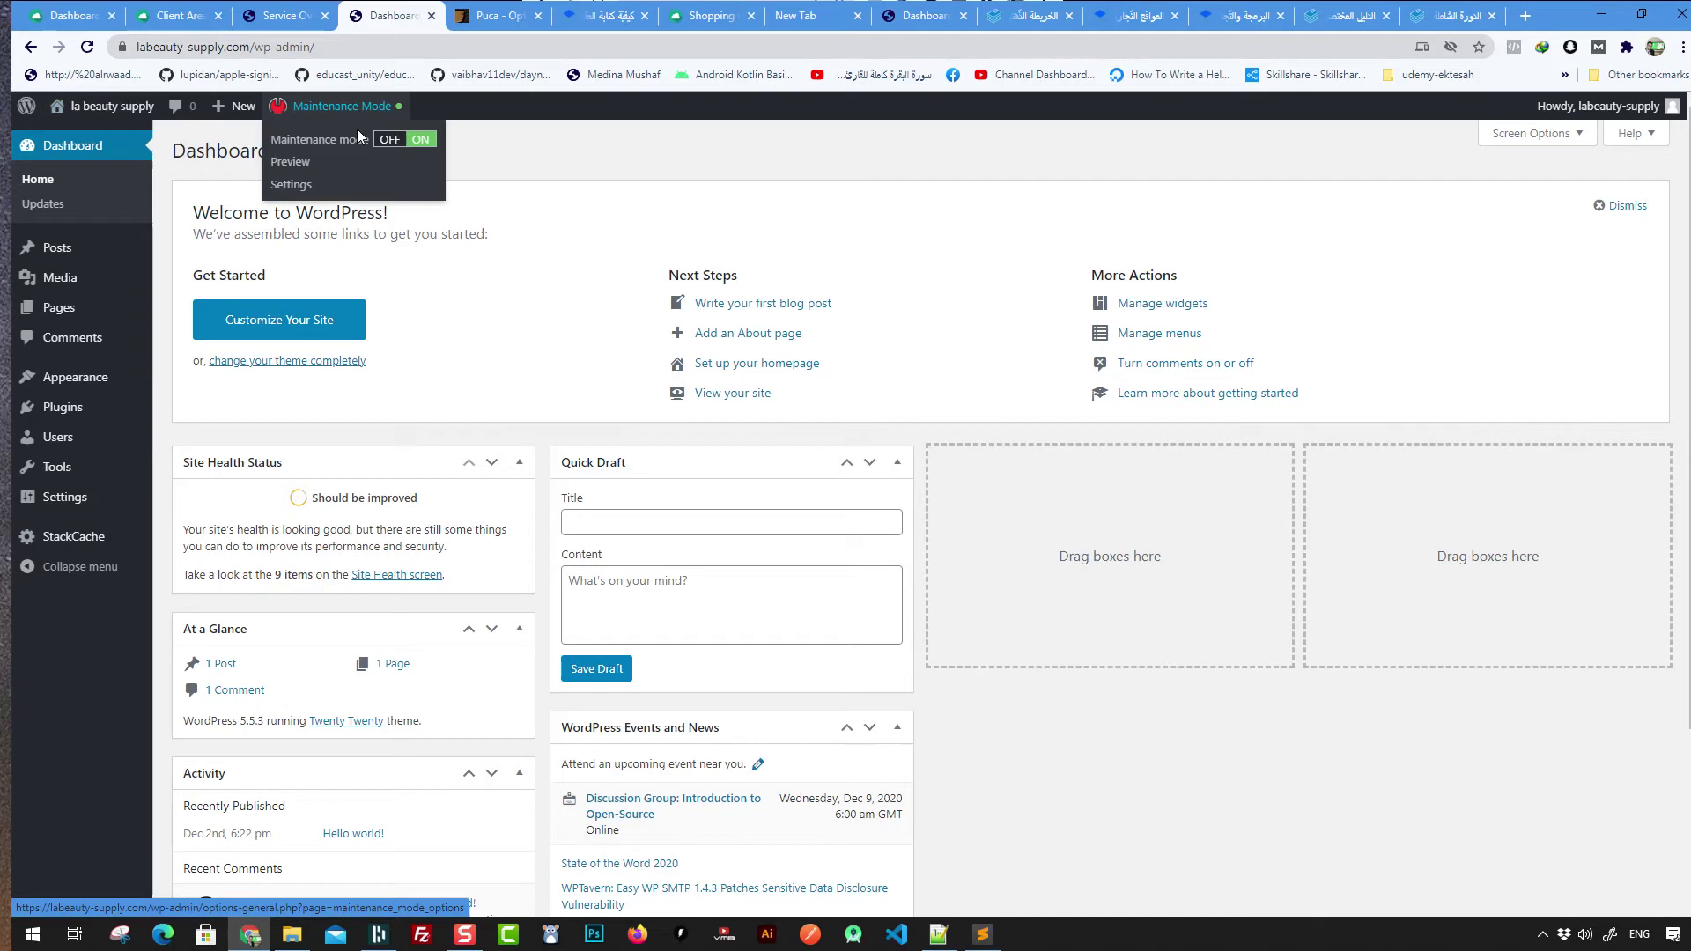
scroll(291, 291, down, 1)
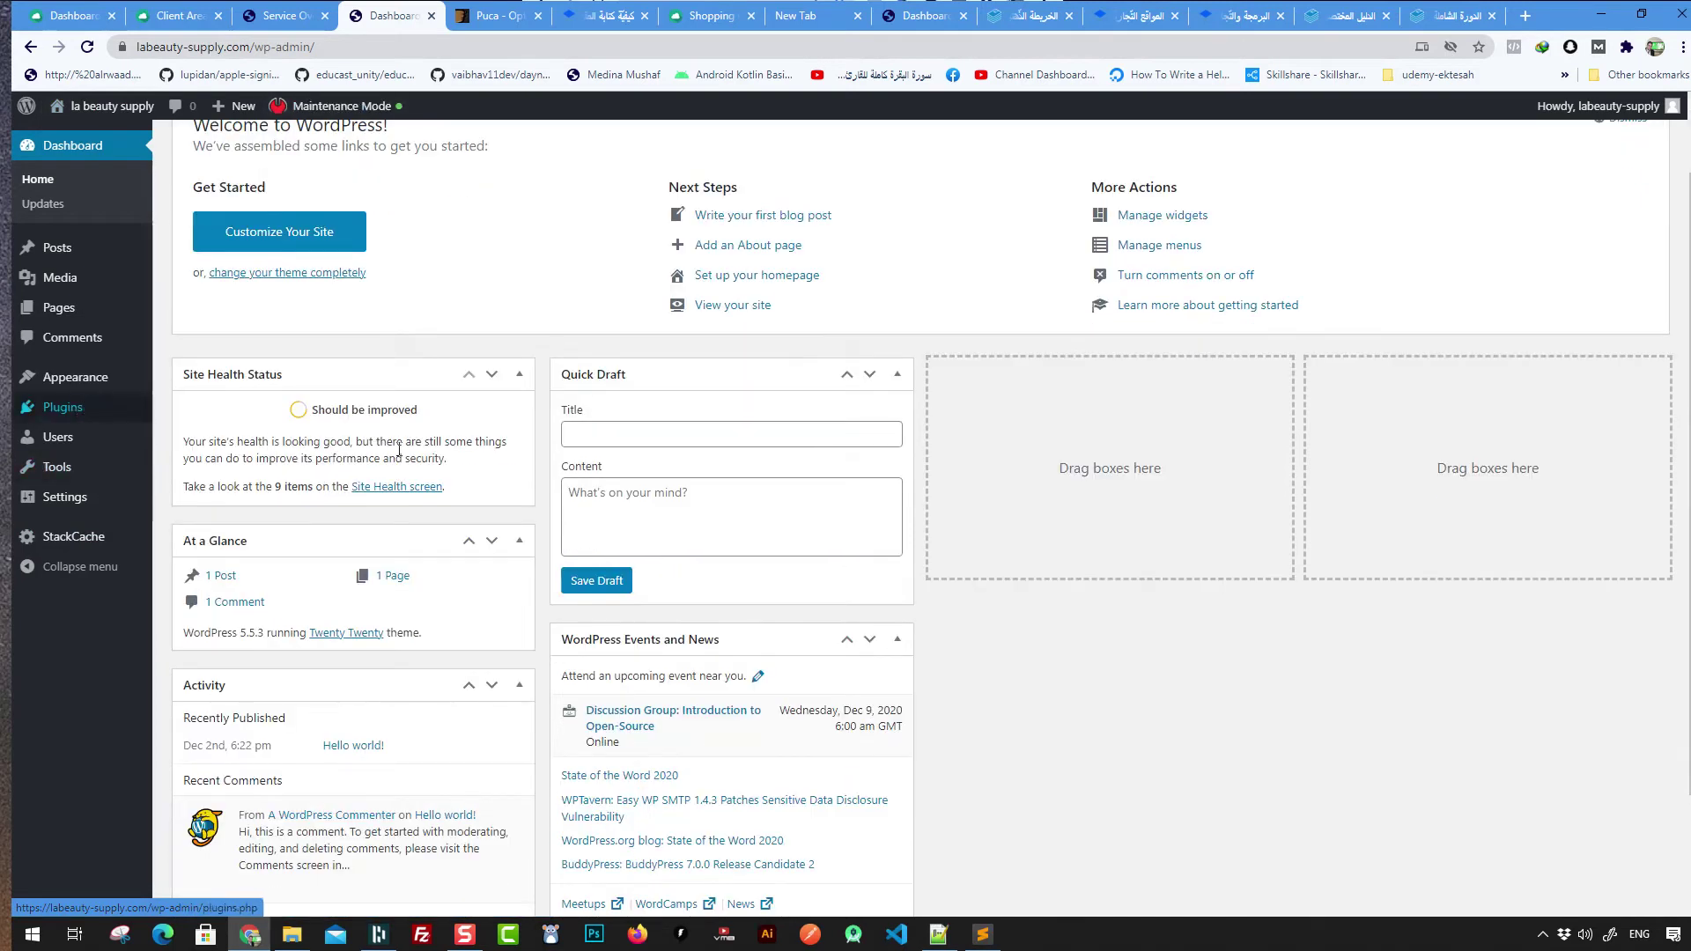
scroll(314, 415, up, 1)
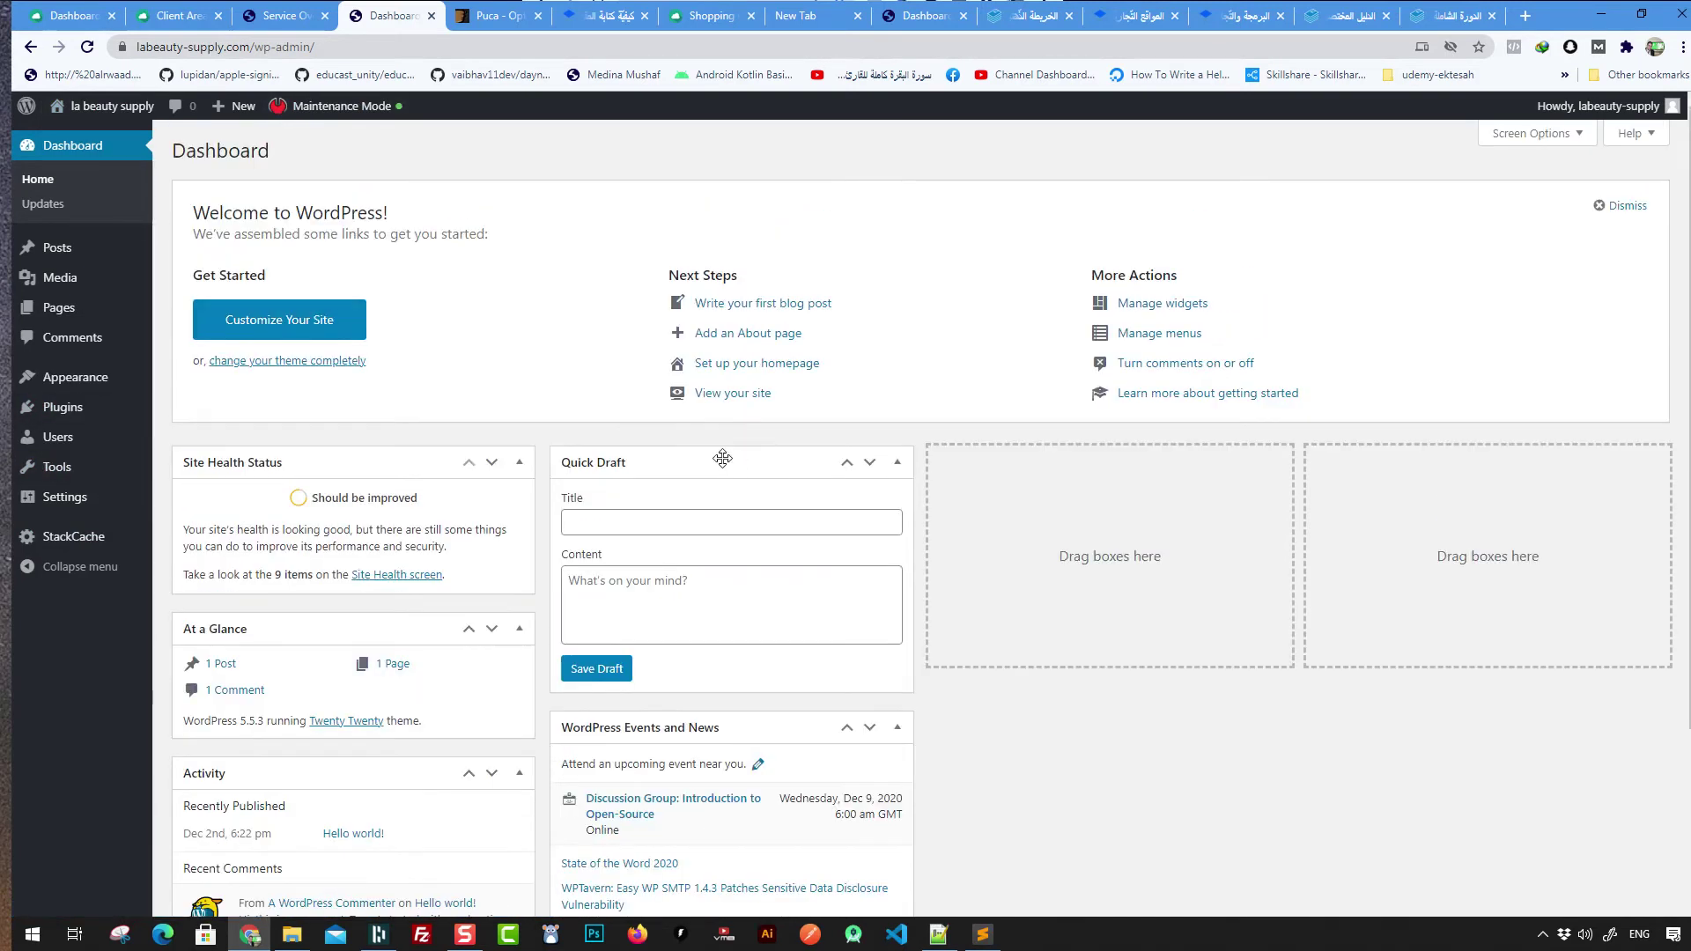
scroll(606, 526, down, 2)
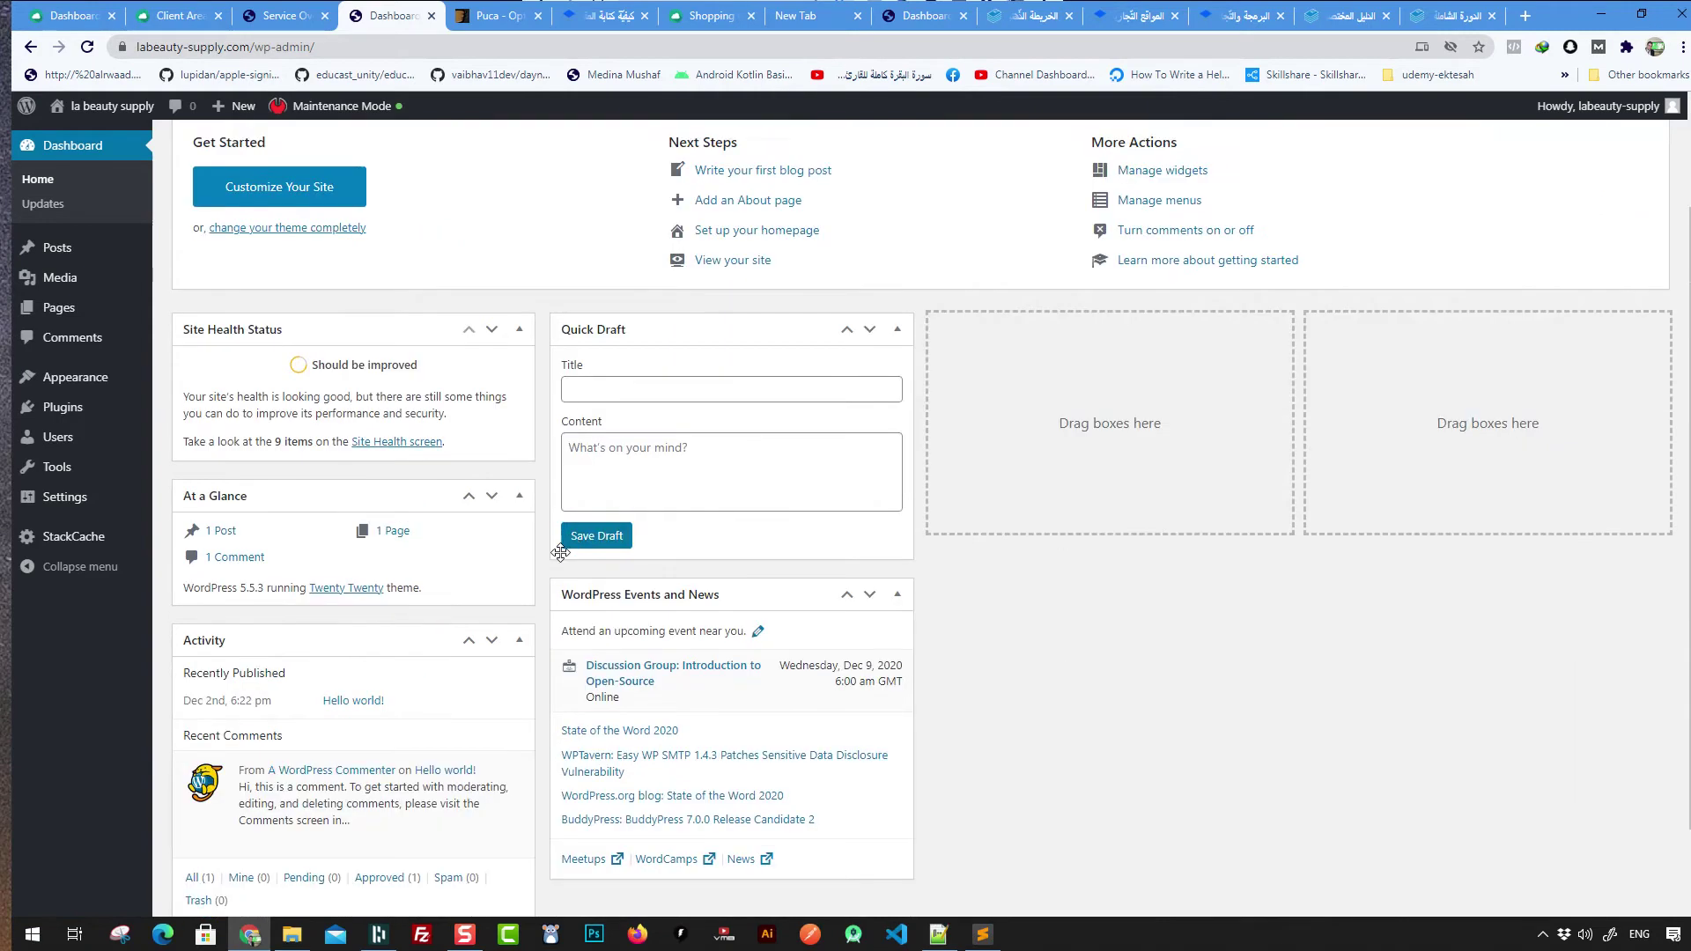
click(392, 400)
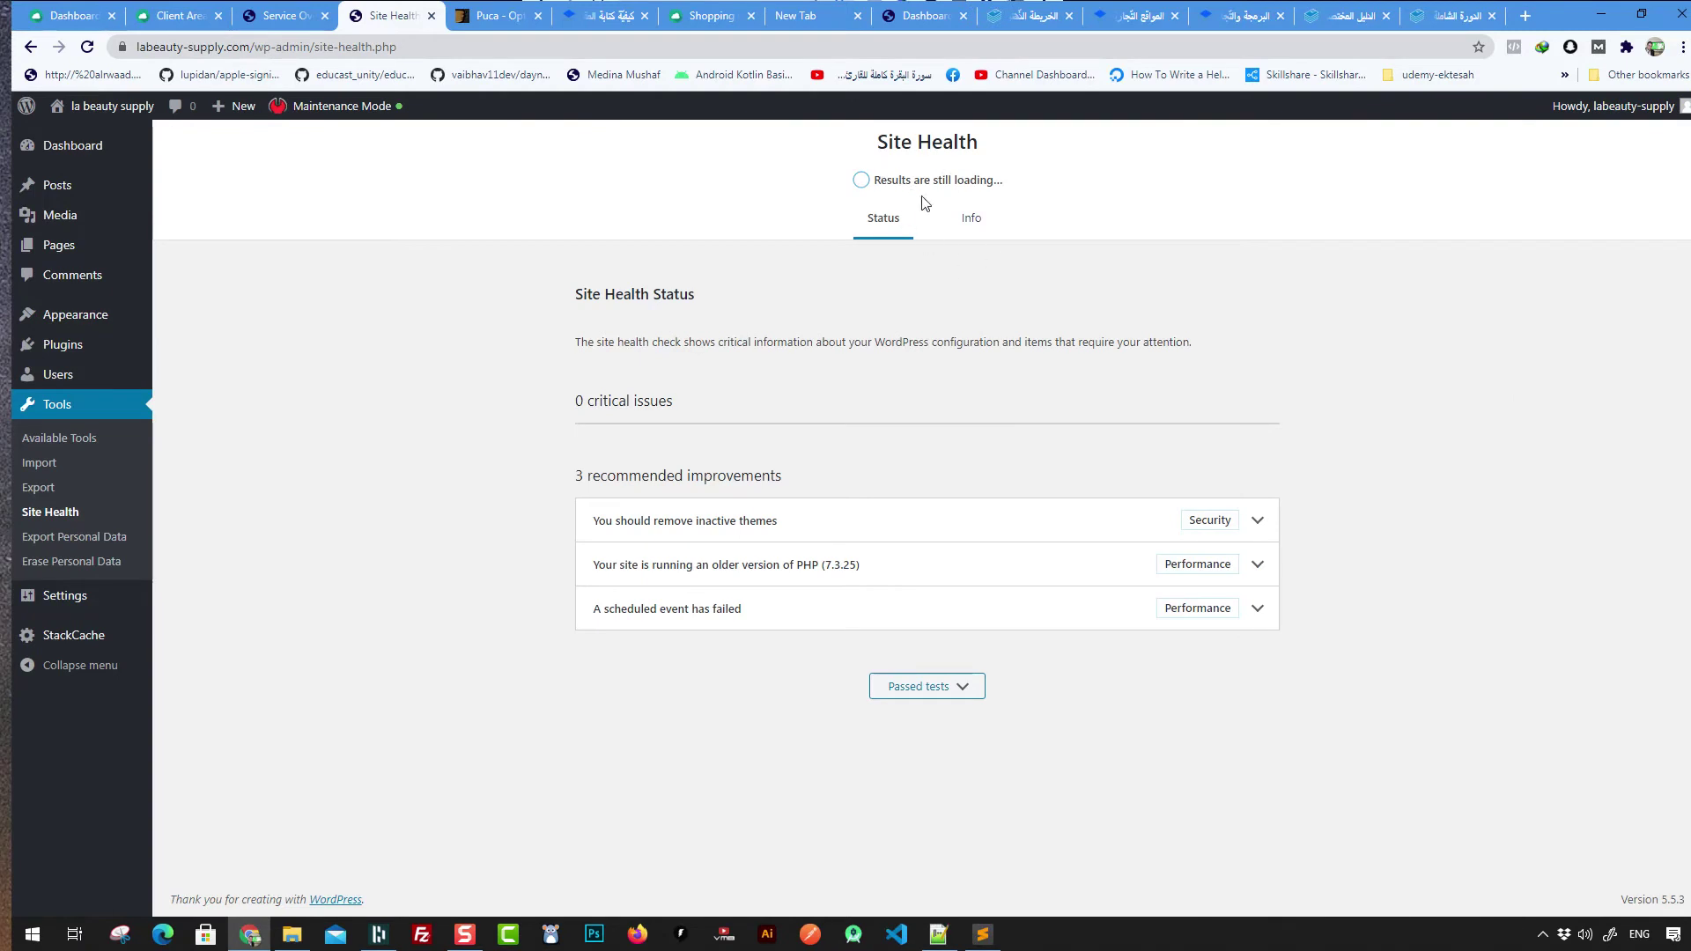
click(818, 459)
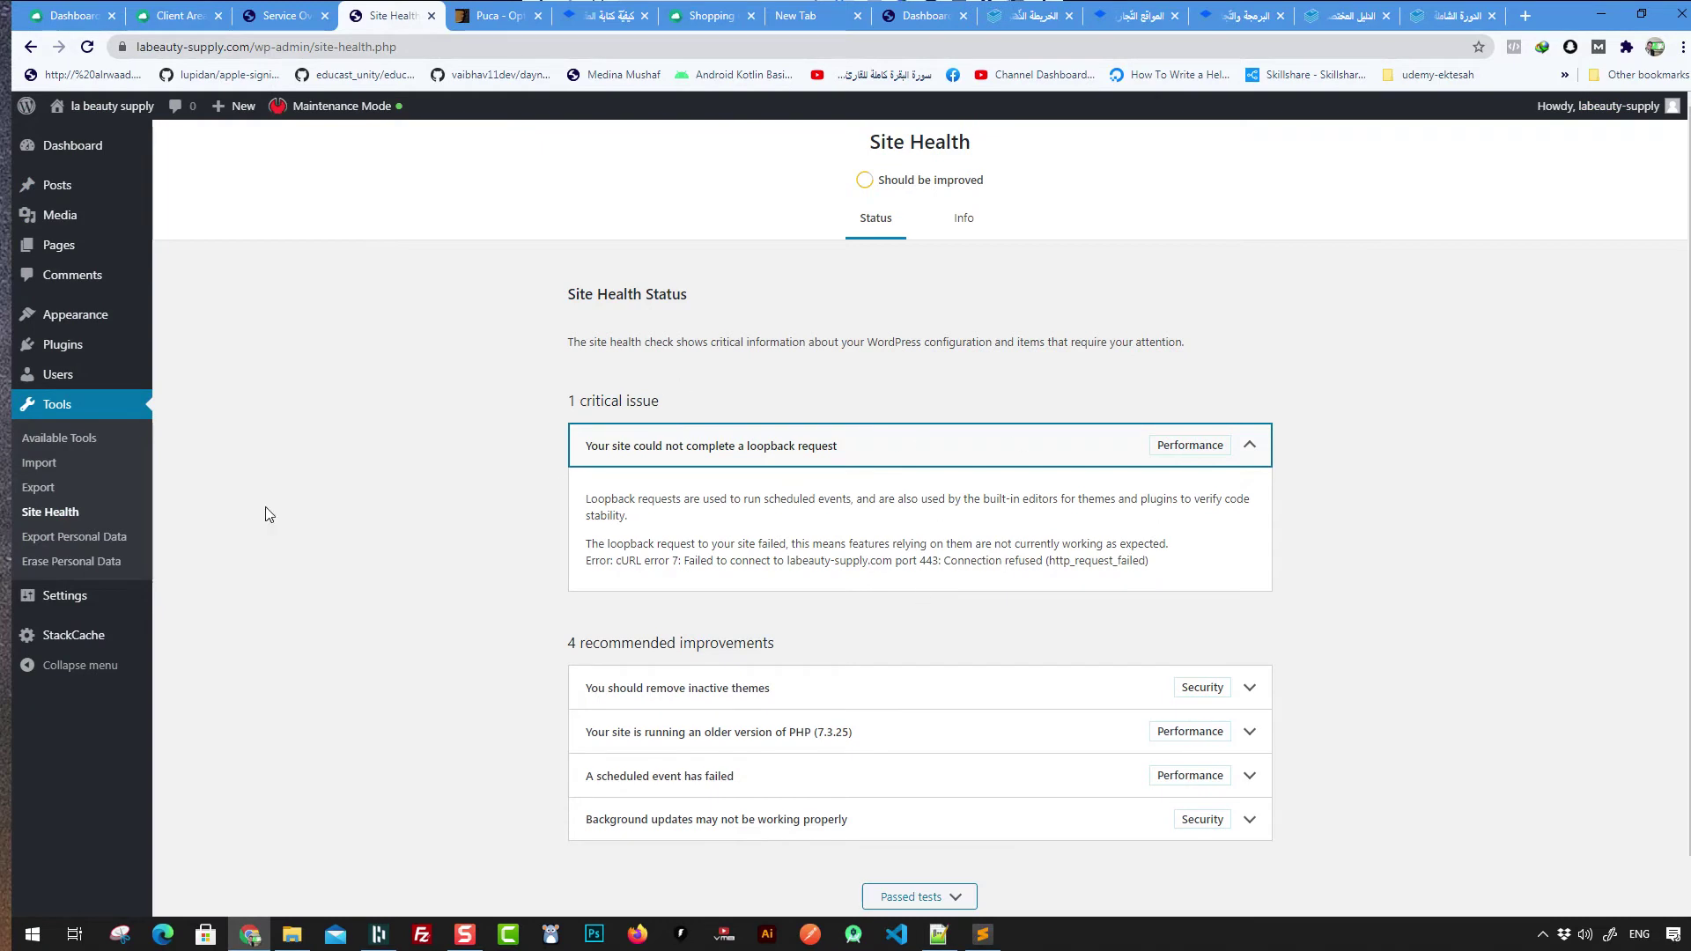
click(64, 596)
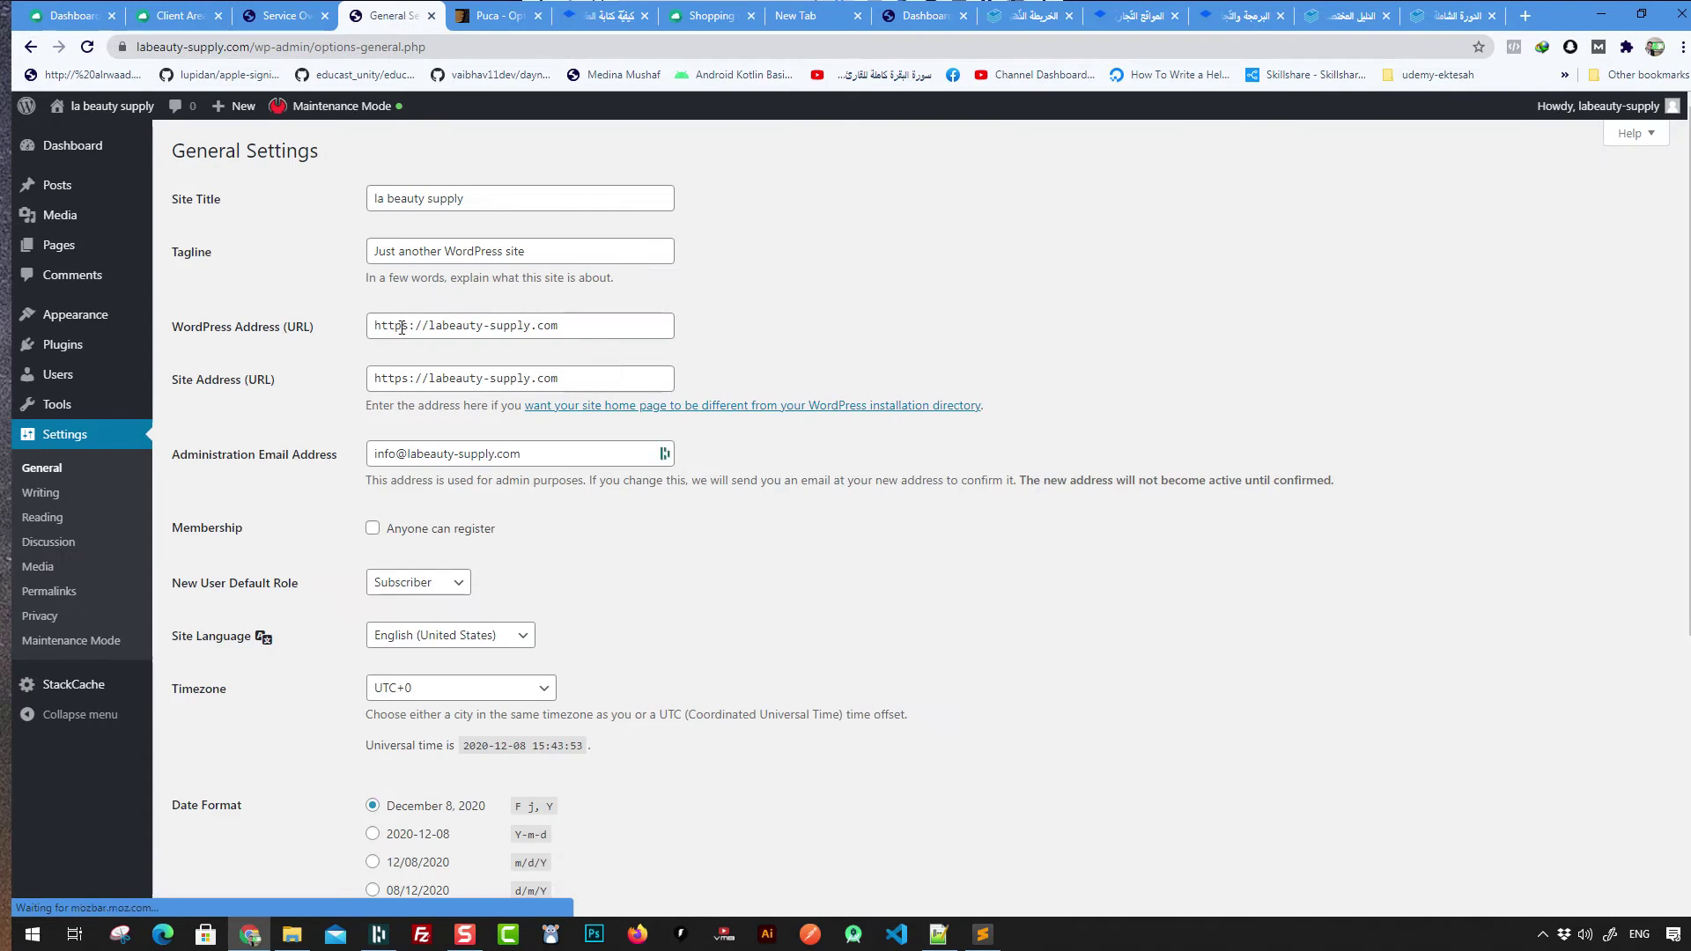
drag(388, 326, 555, 318)
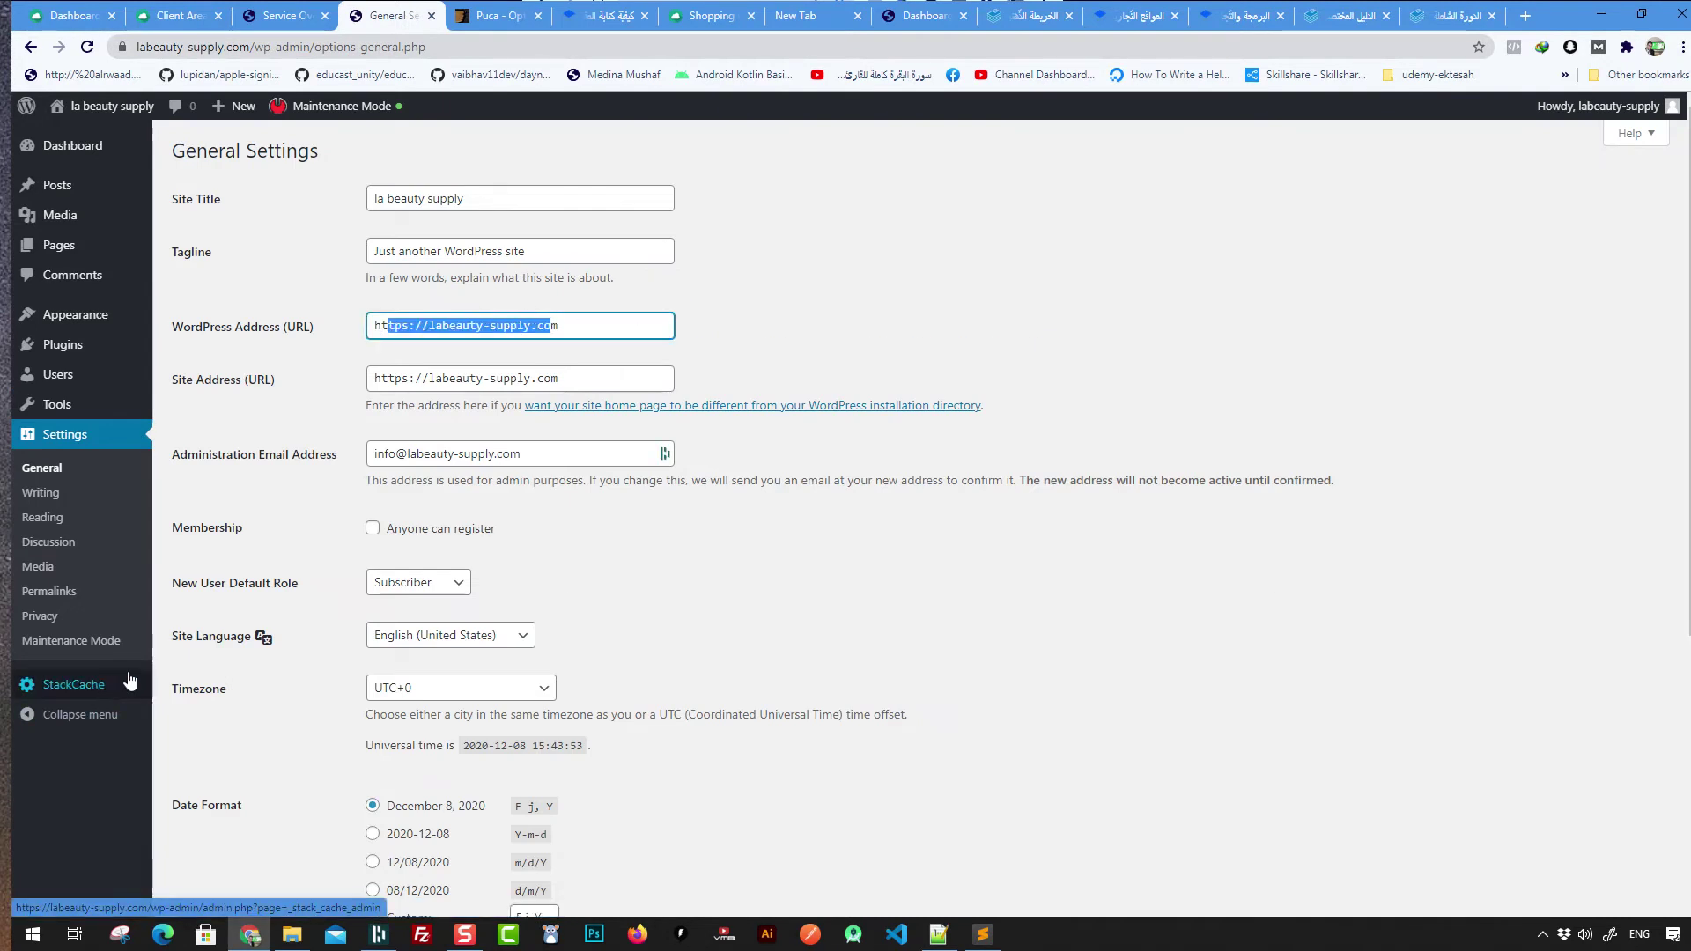
mouse_move(88, 352)
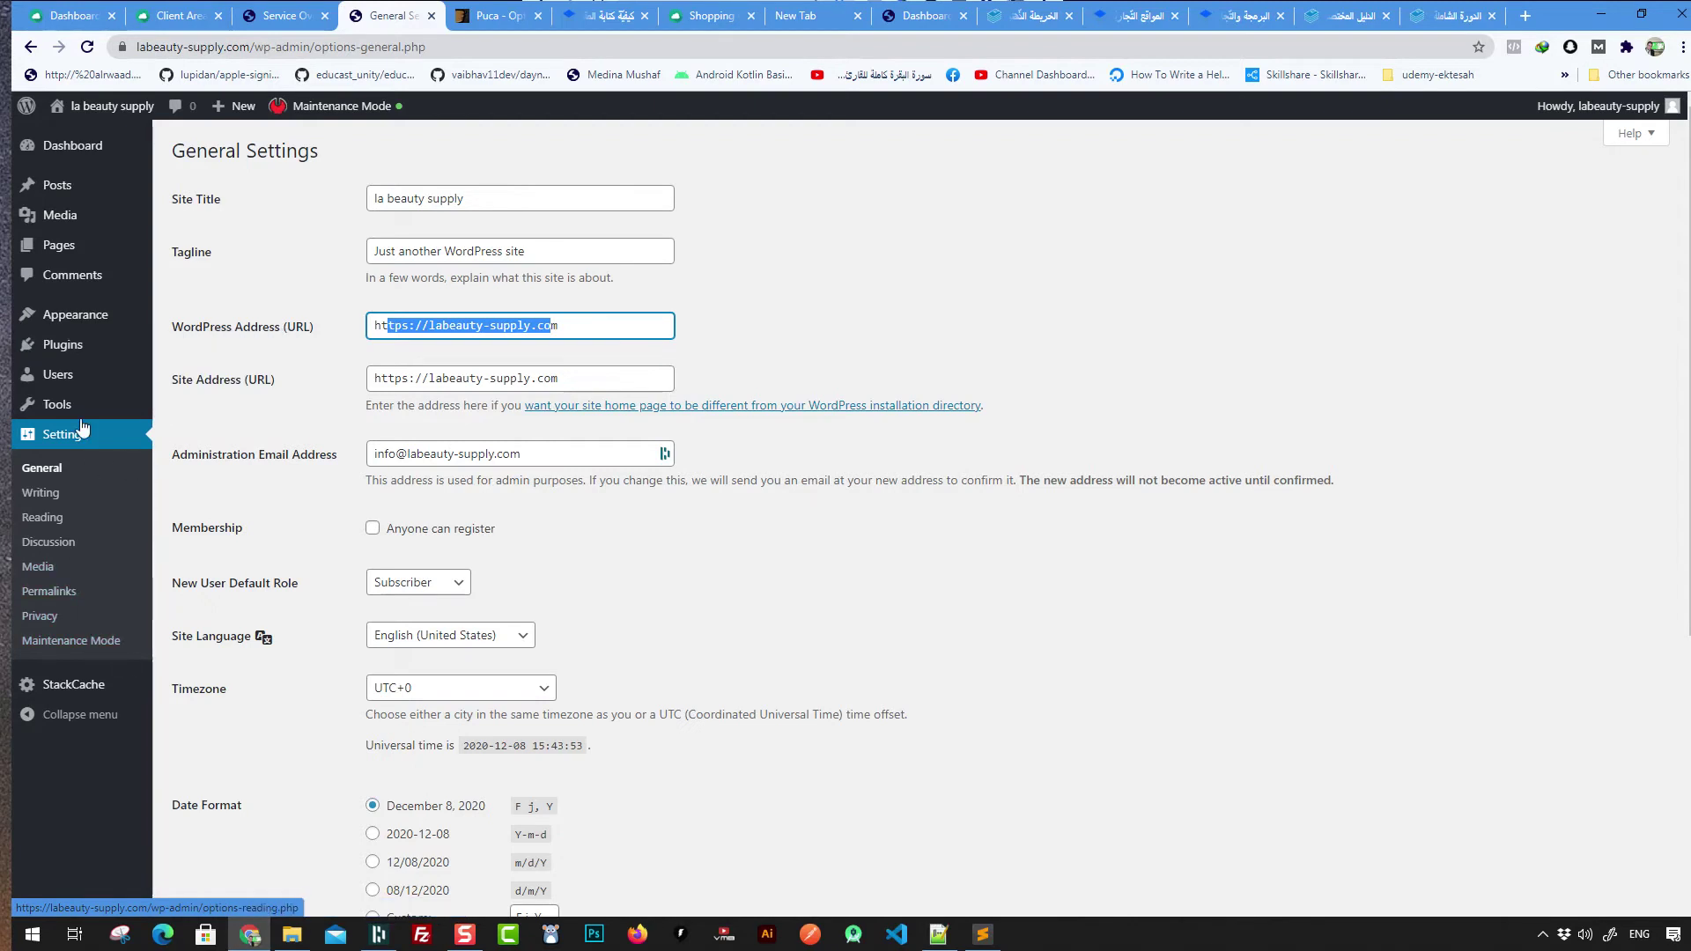
mouse_move(78, 414)
click(194, 481)
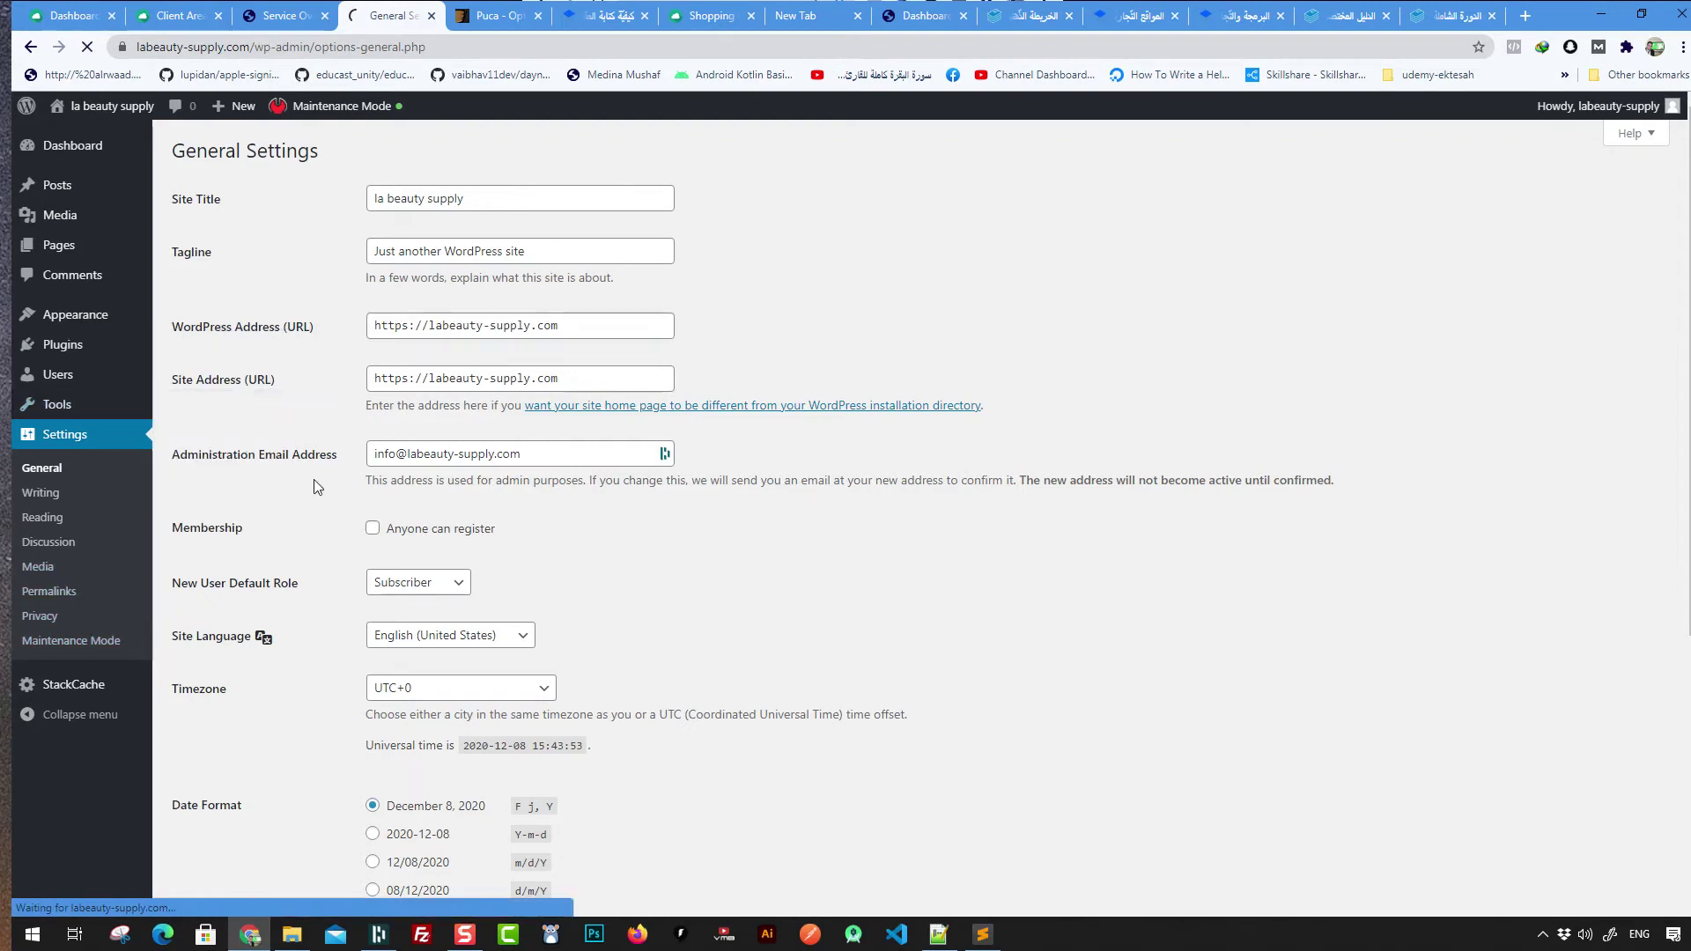
drag(591, 401, 801, 388)
click(802, 389)
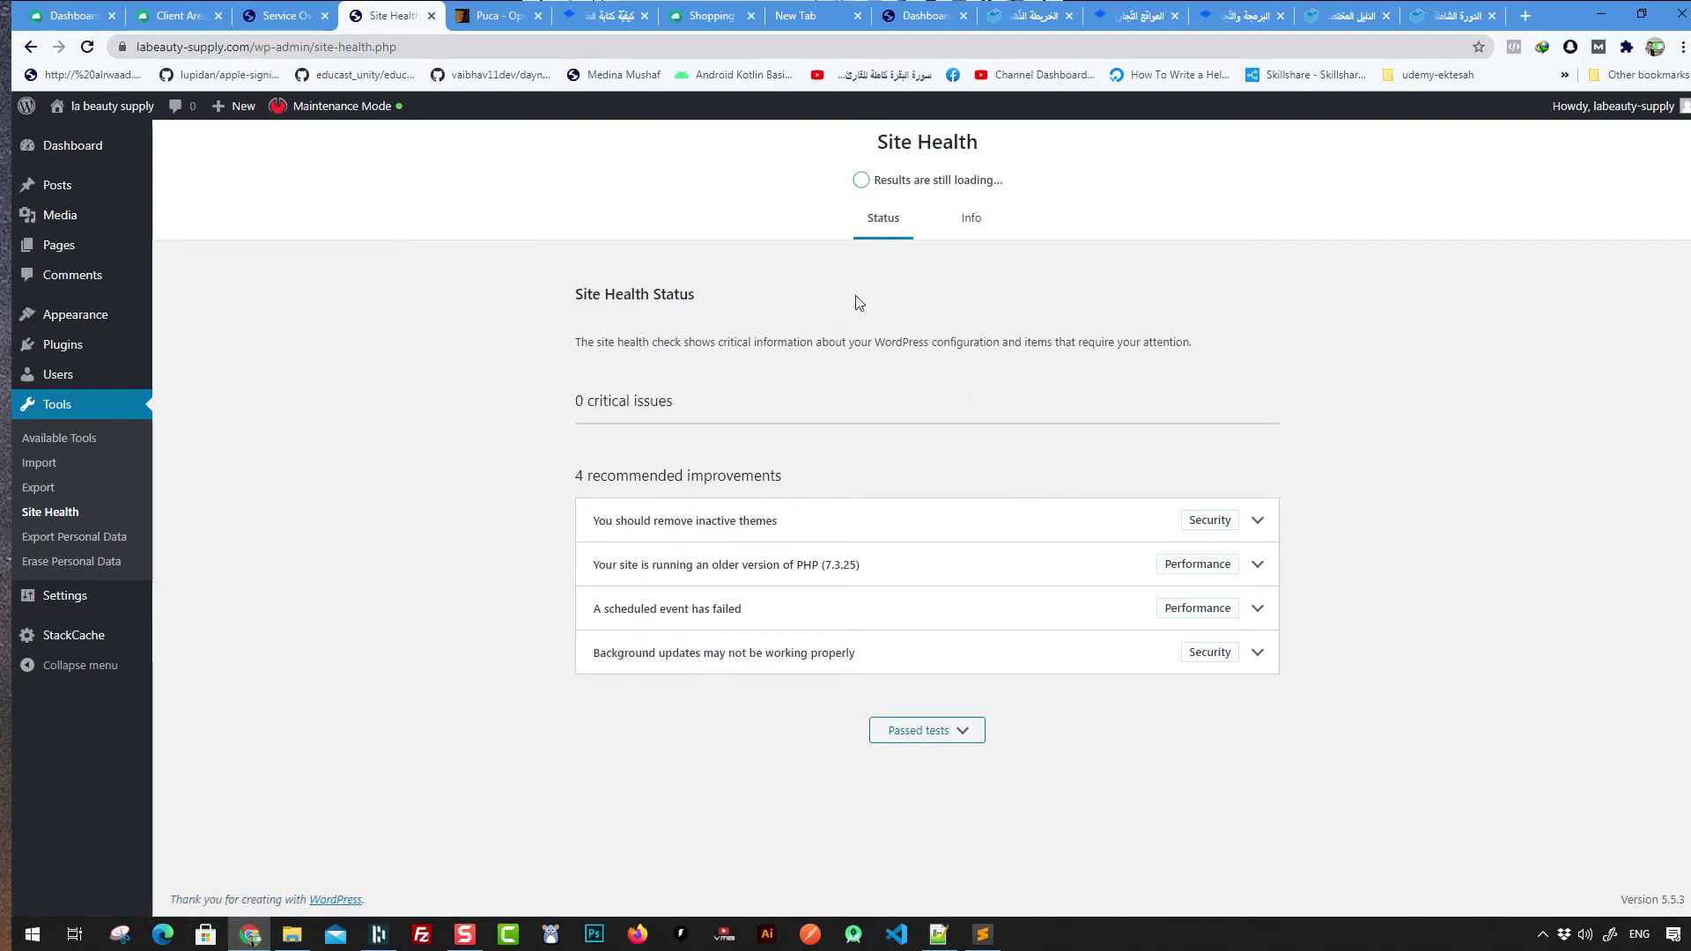
Step: Show the Site Health Info tab and switch maintenance mode off from the admin bar
click(973, 219)
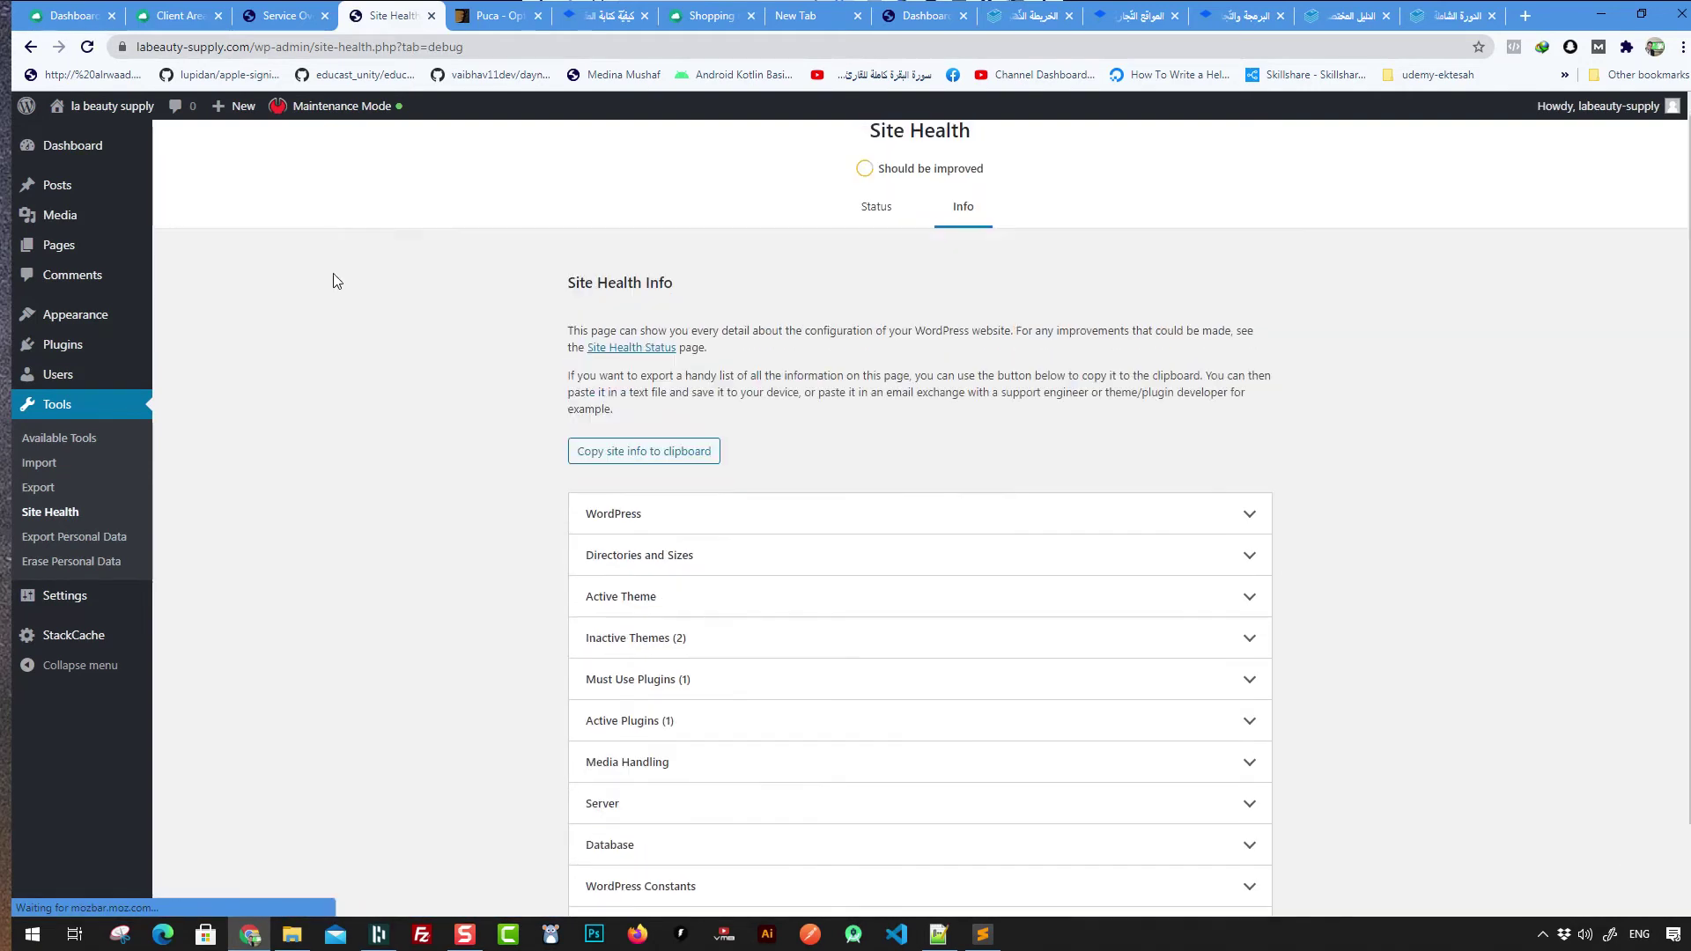
scroll(775, 438, down, 1)
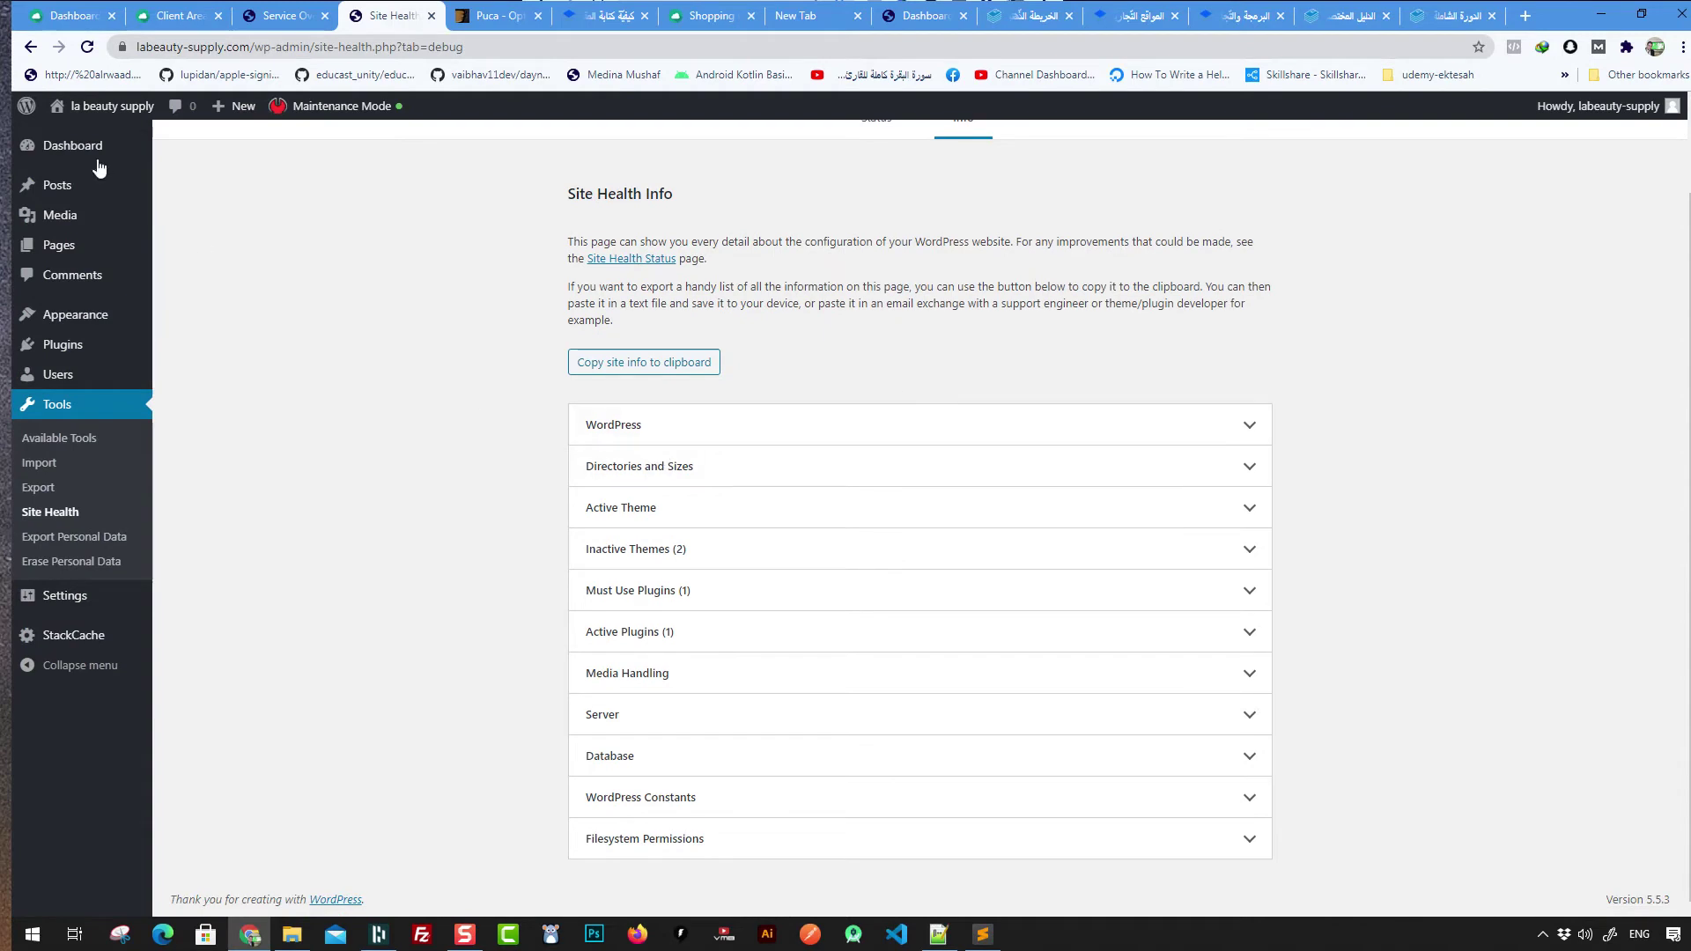
mouse_move(143, 120)
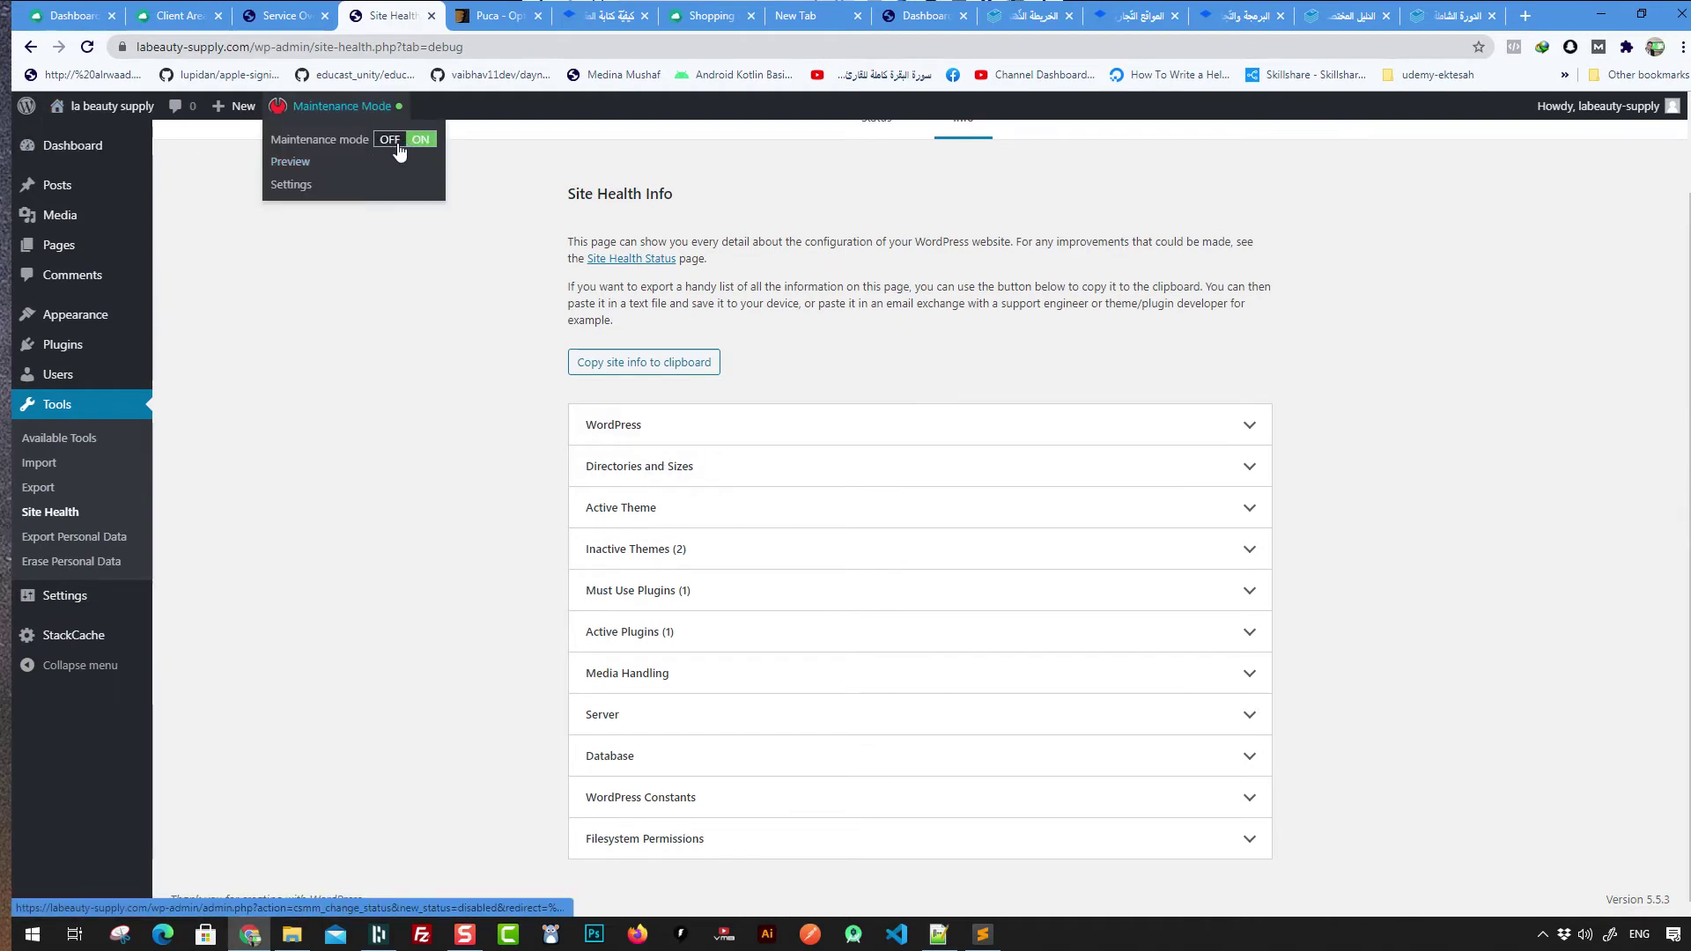
click(400, 143)
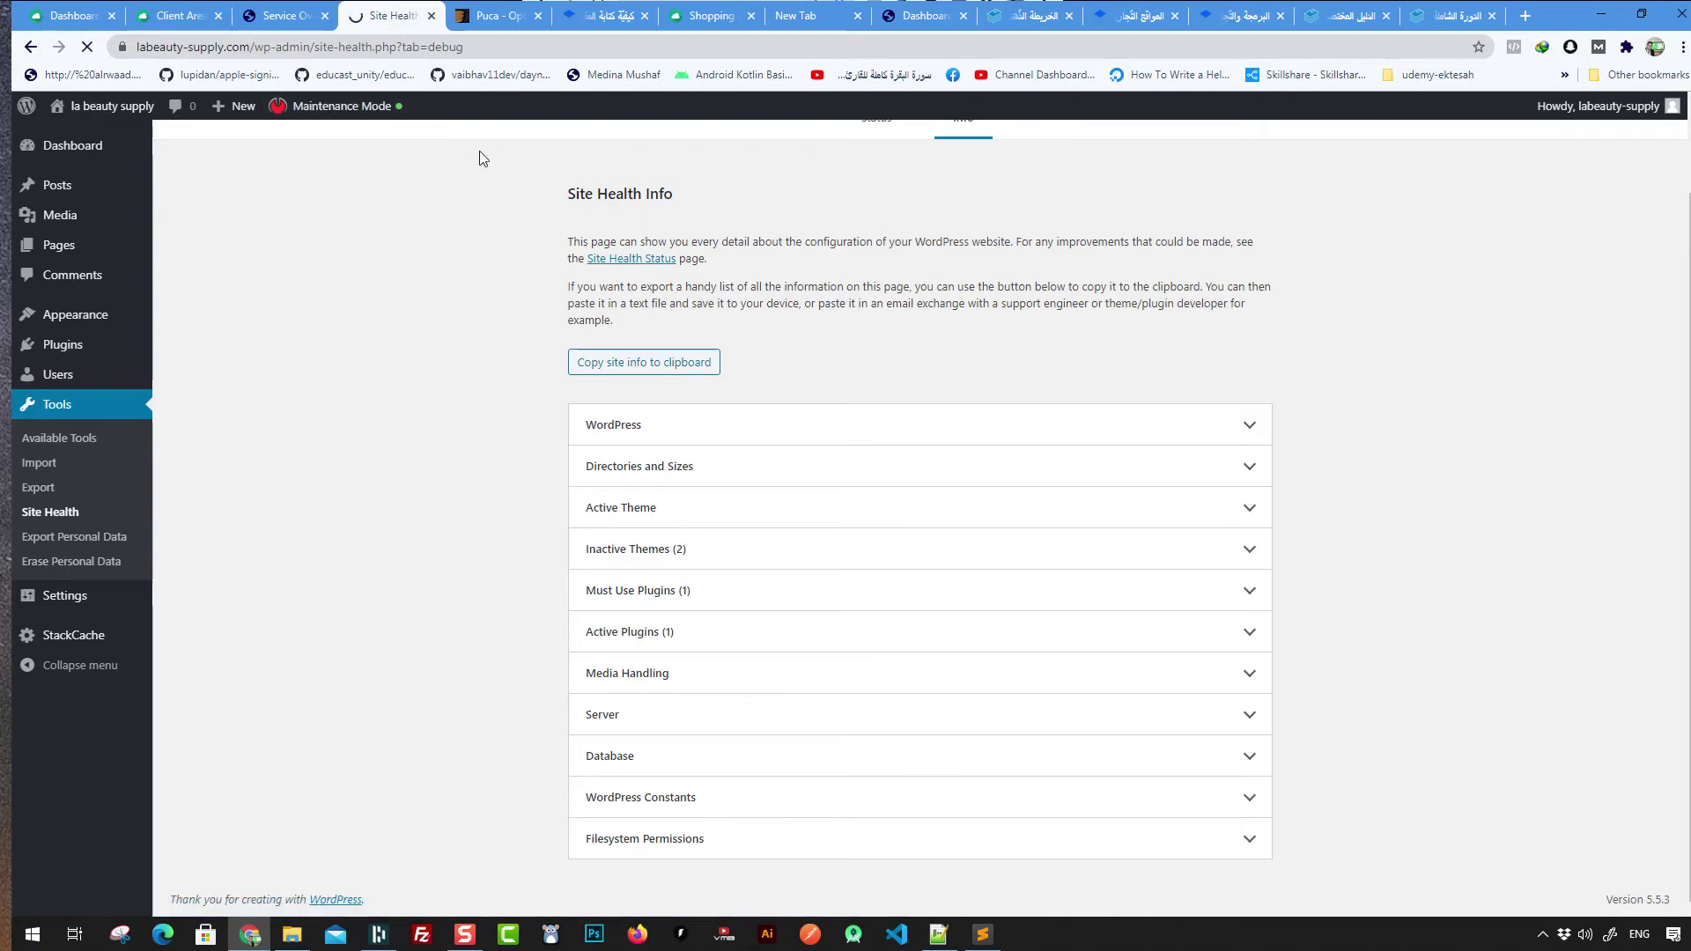
mouse_move(106, 106)
right_click(120, 148)
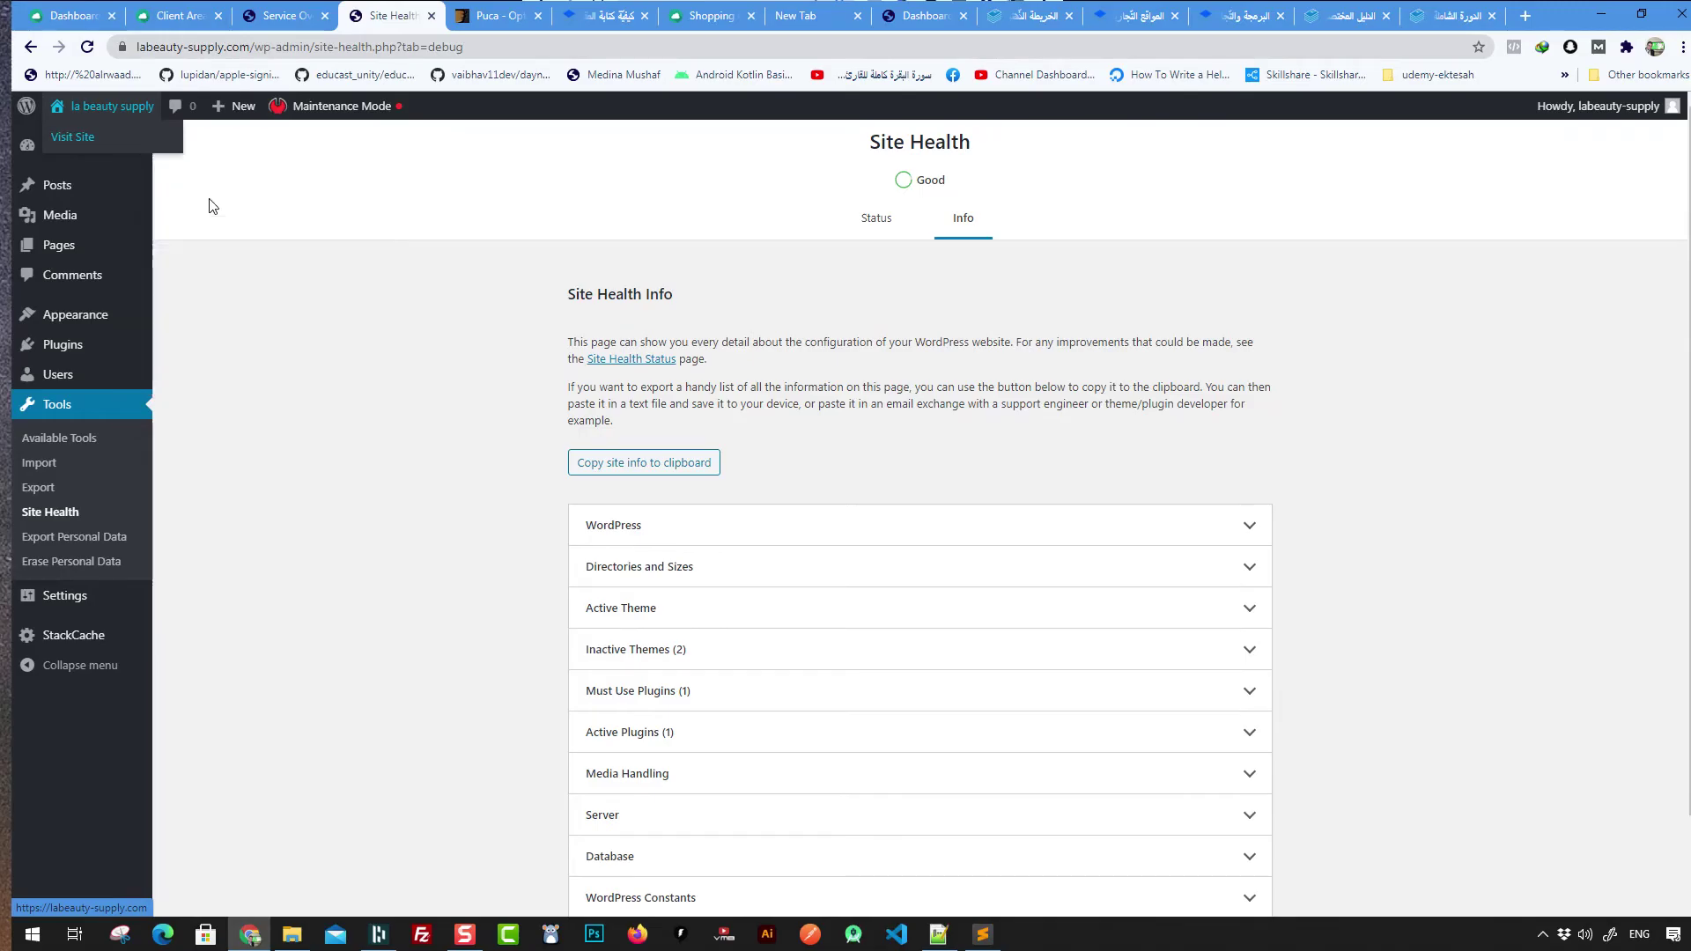
Step: Preview the live labeauty-supply.com site in an incognito window, then close it
click(209, 203)
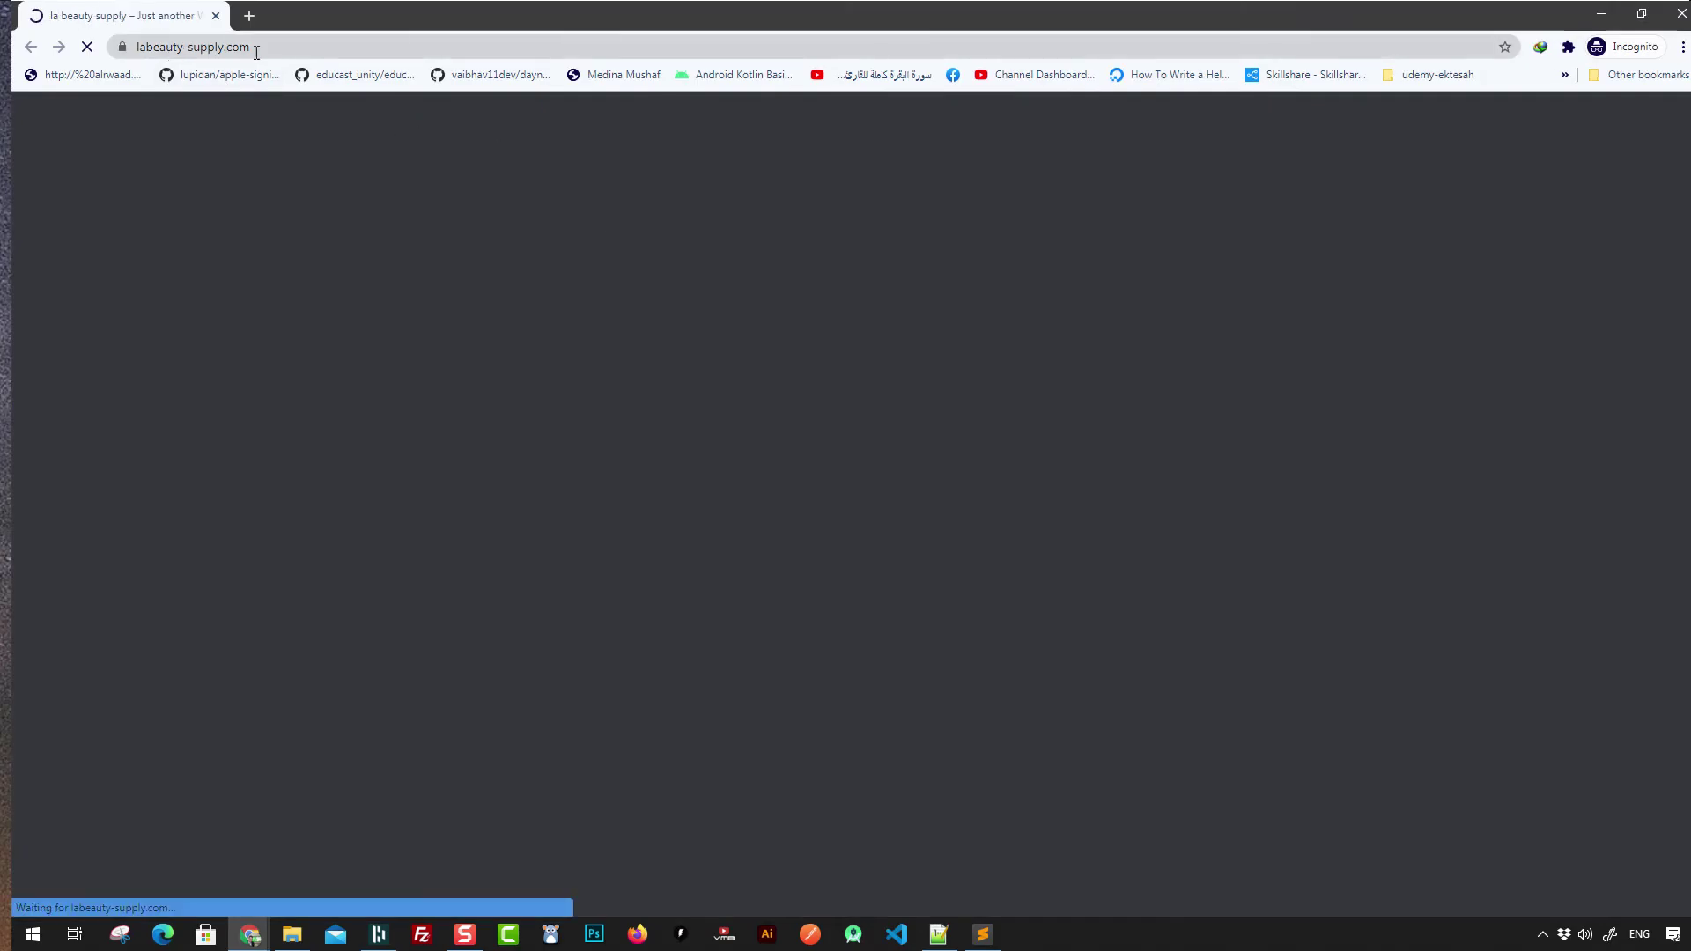
scroll(755, 291, down, 5)
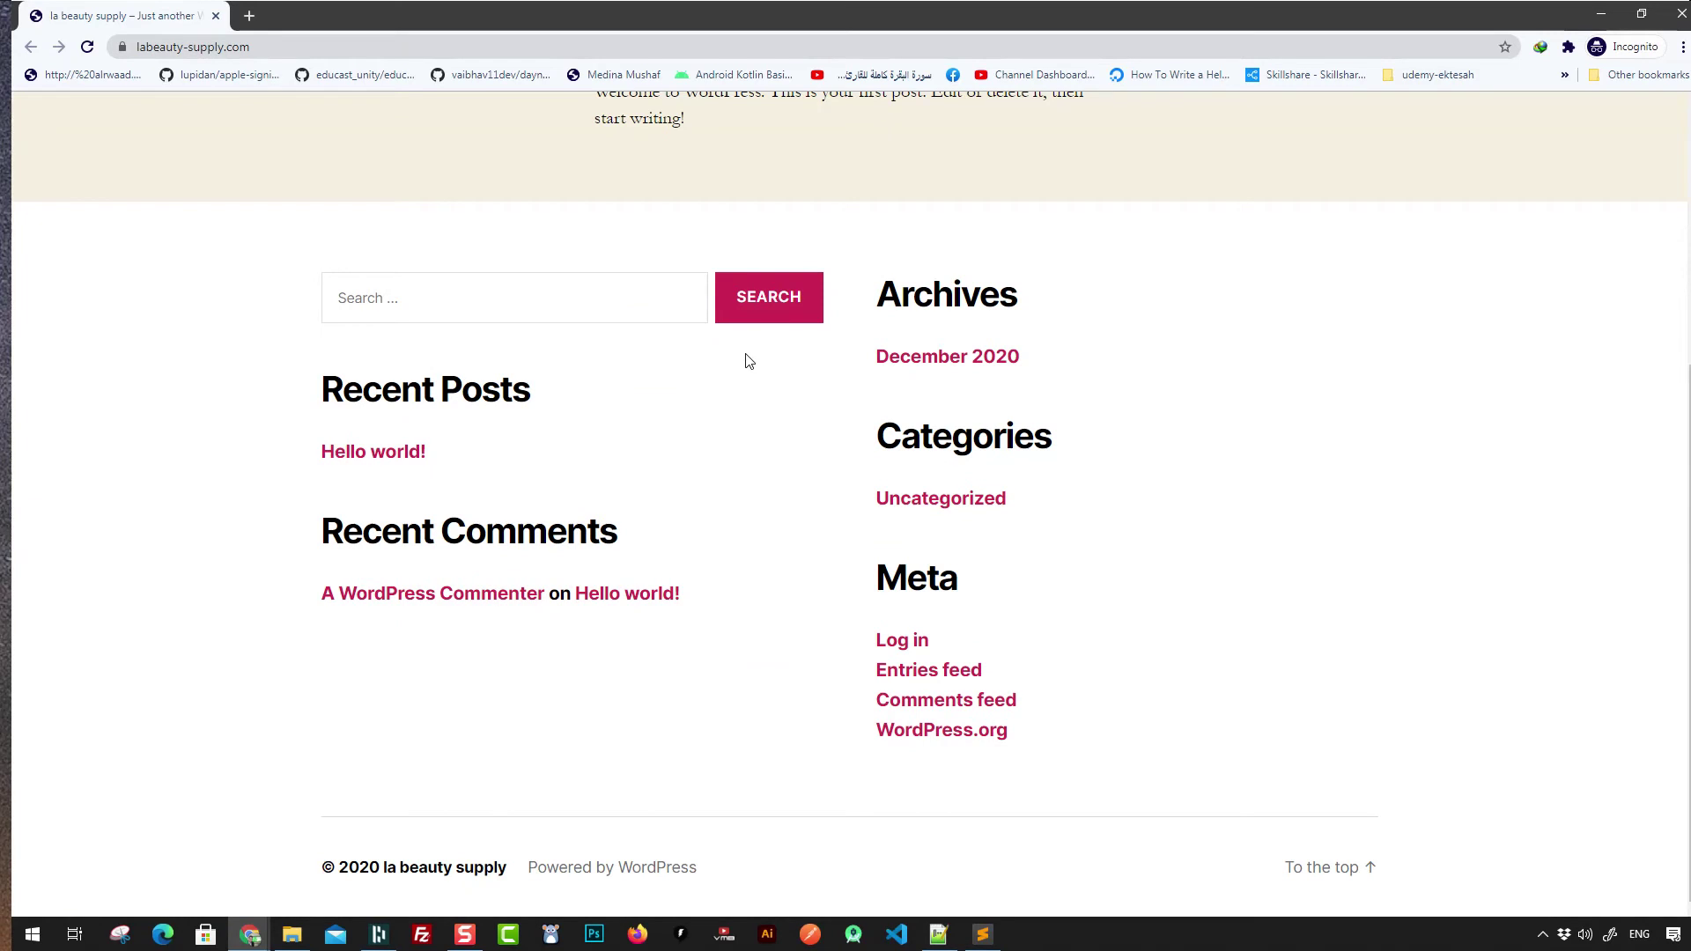
scroll(753, 362, up, 5)
scroll(1182, 313, down, 1)
scroll(1087, 377, up, 1)
key(super+Down)
click(1145, 141)
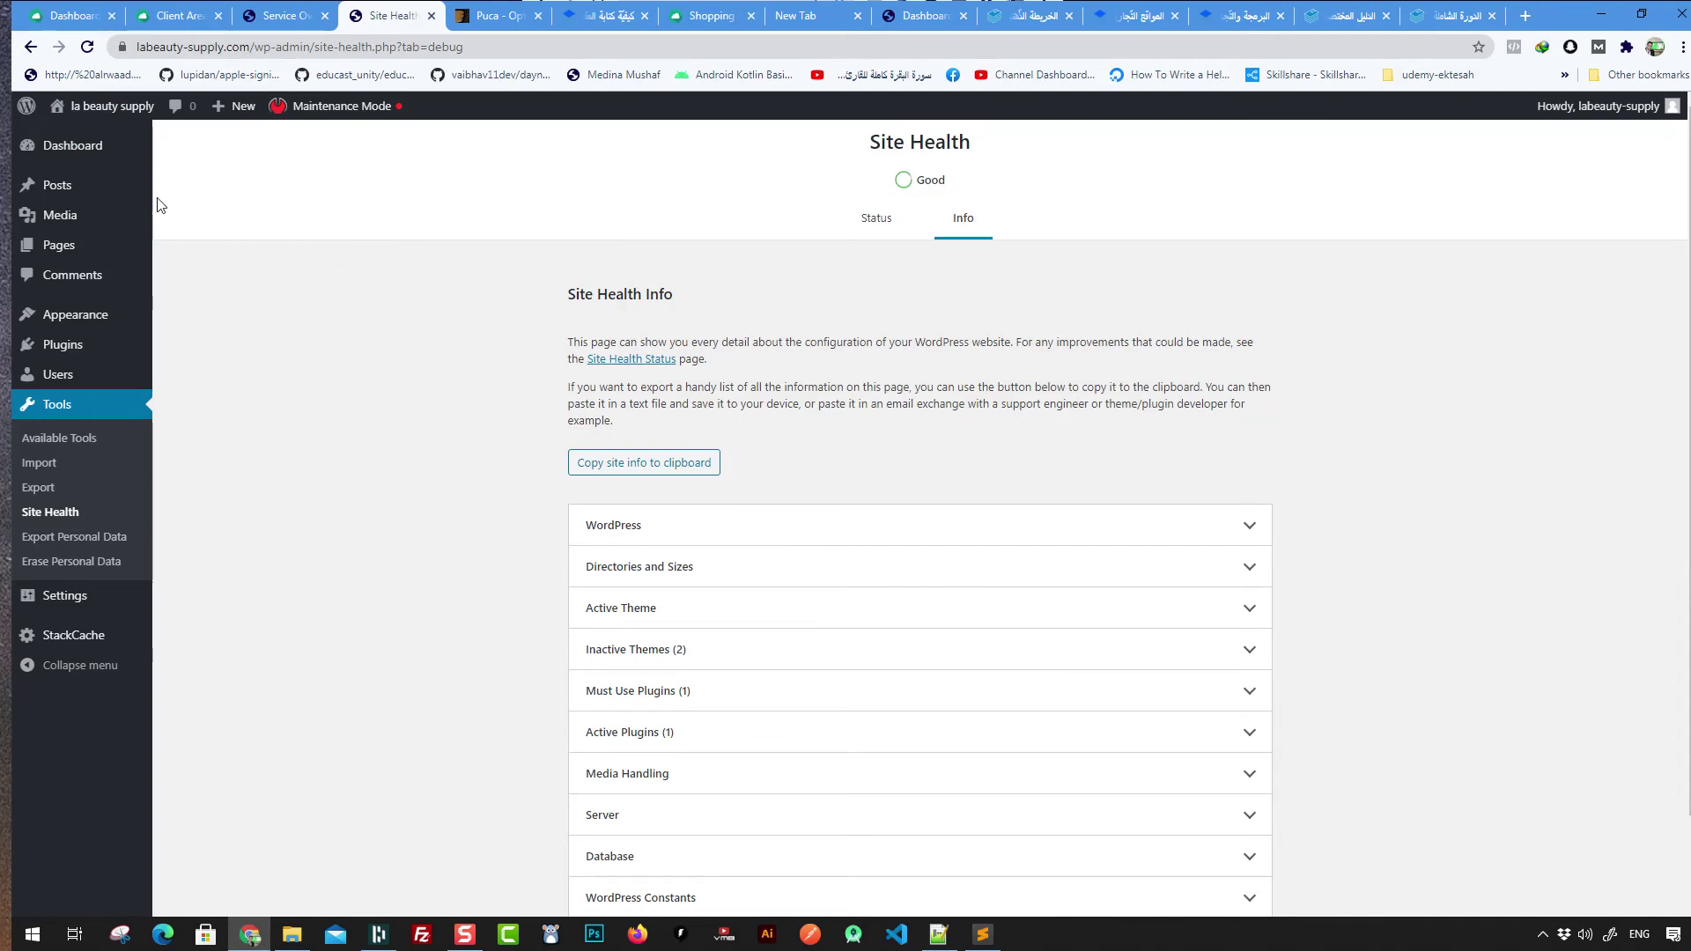
Step: Return to the WordPress Dashboard home, where Site Health Status now shows Good
scroll(616, 475, down, 1)
scroll(375, 476, up, 1)
mouse_move(88, 160)
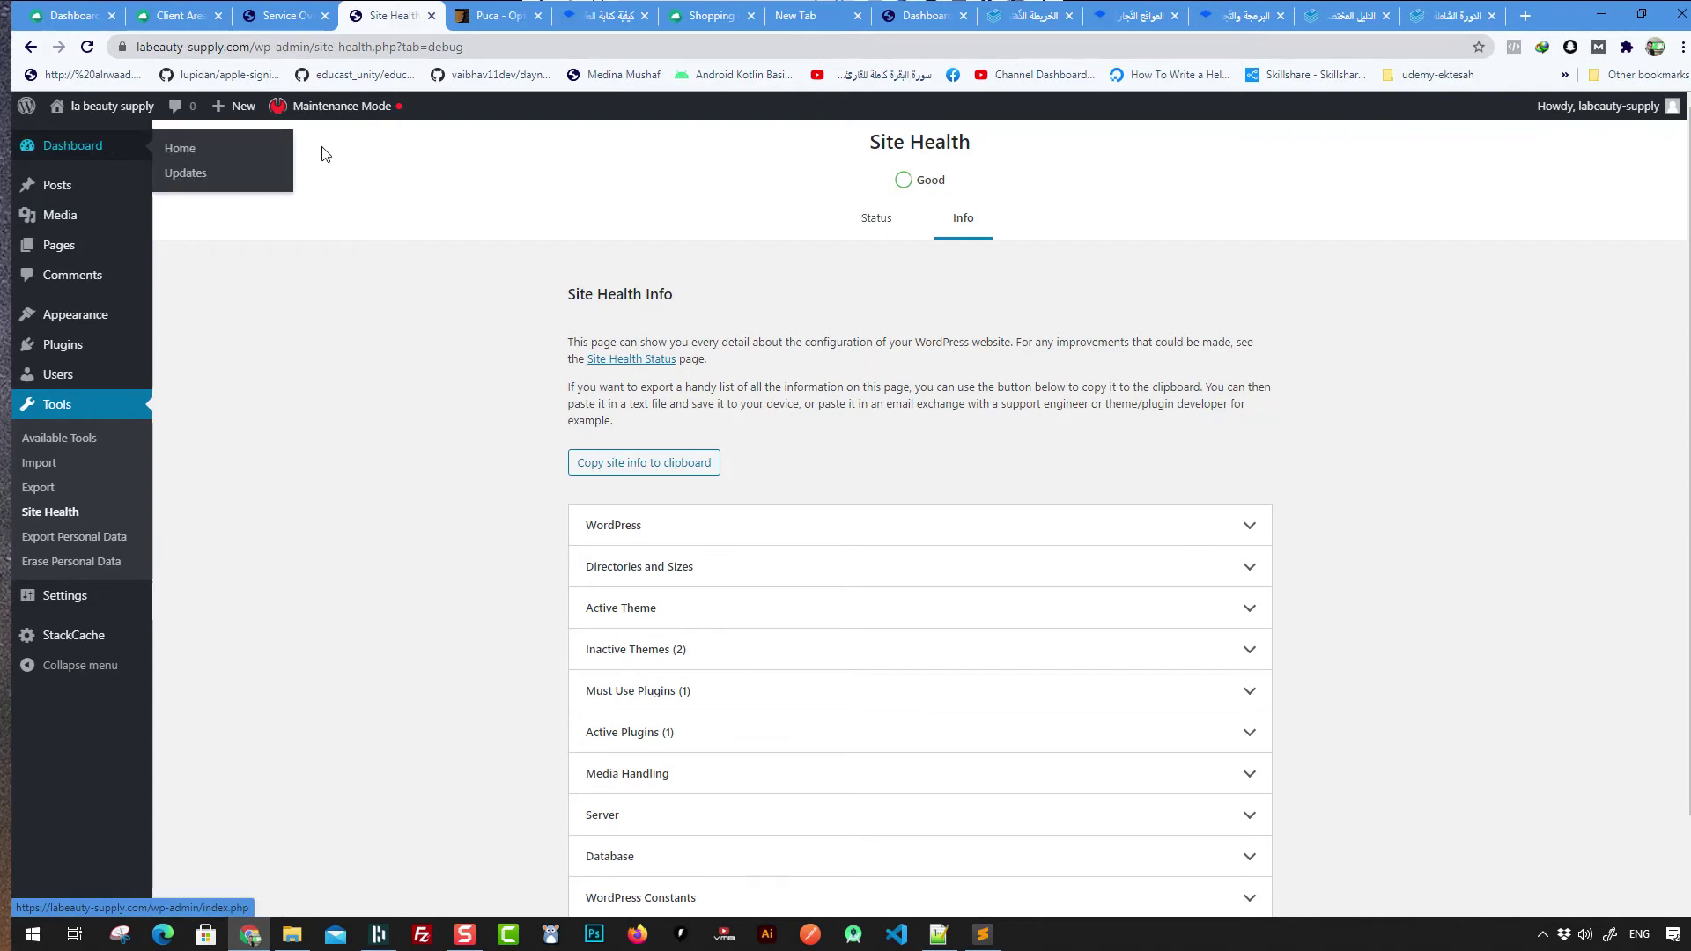
click(194, 164)
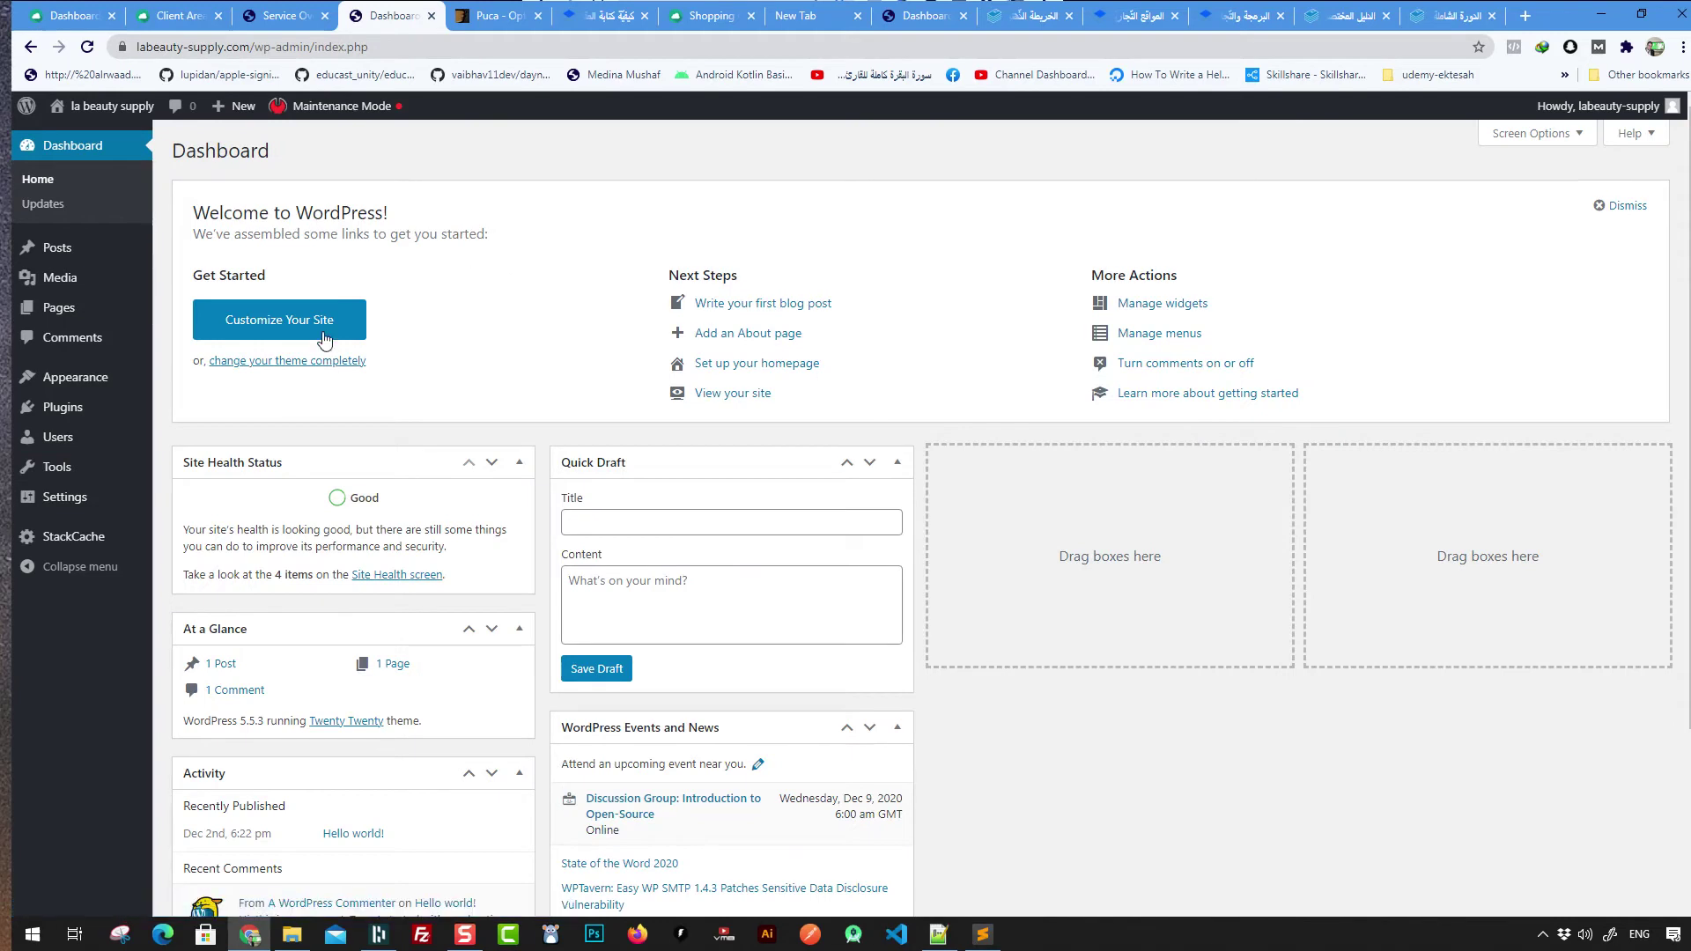
drag(219, 236, 423, 236)
click(487, 272)
scroll(340, 381, down, 2)
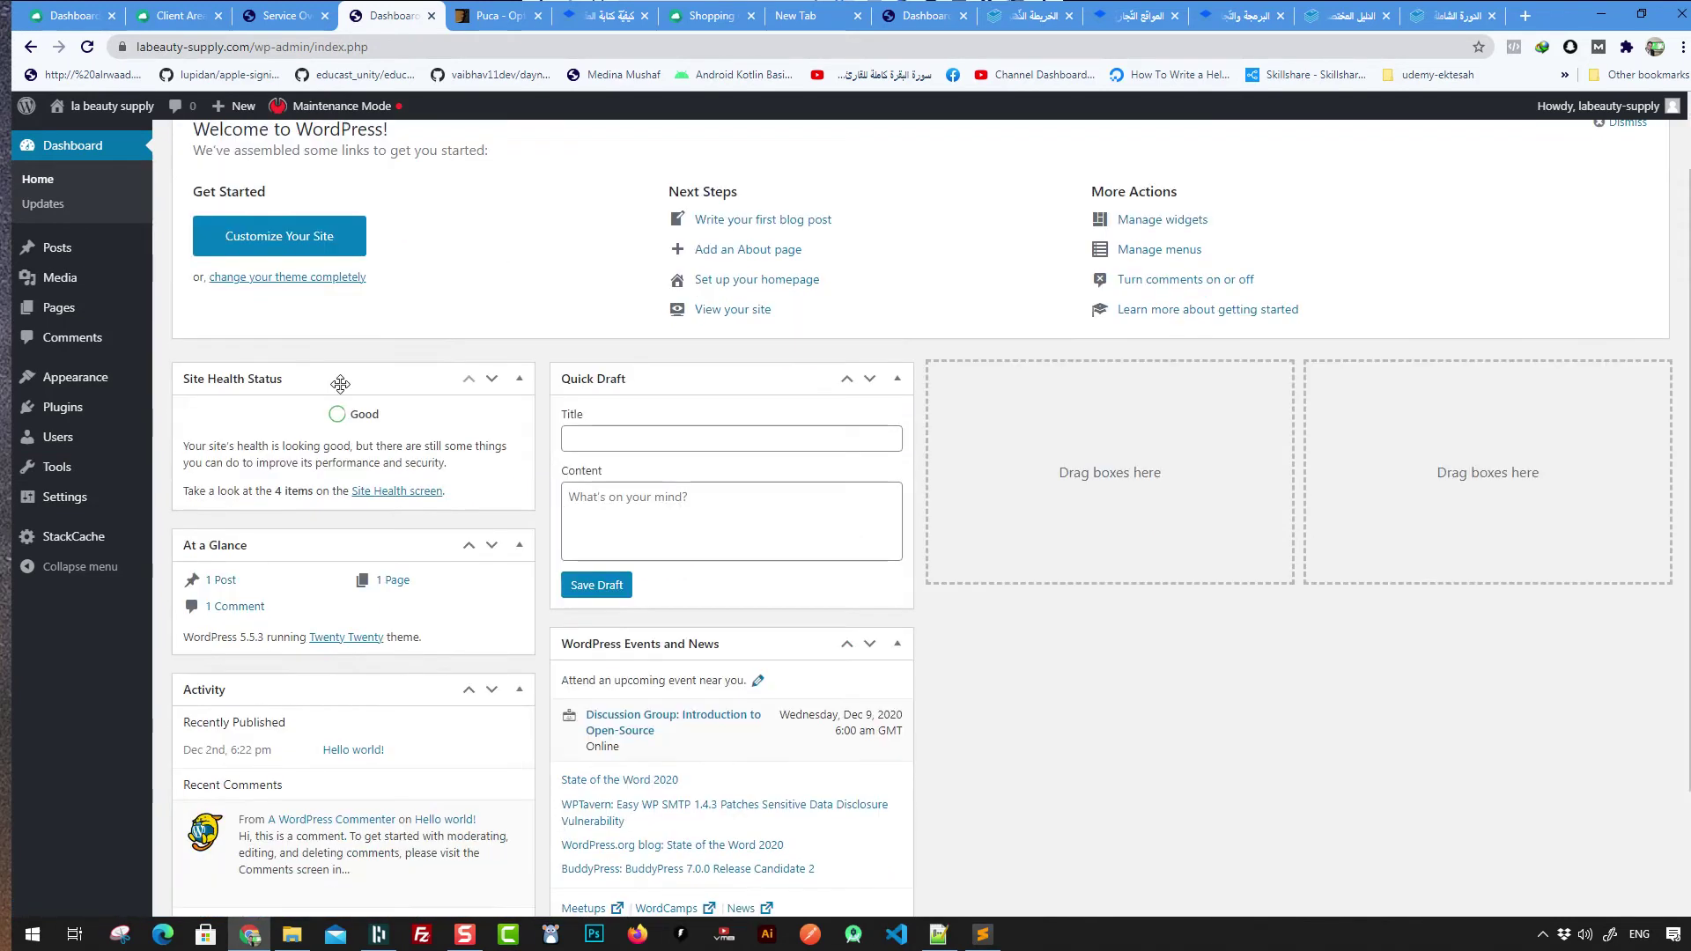
Step: Find the Quick Draft box on the dashboard, collapsing and re-expanding it
scroll(529, 430, up, 3)
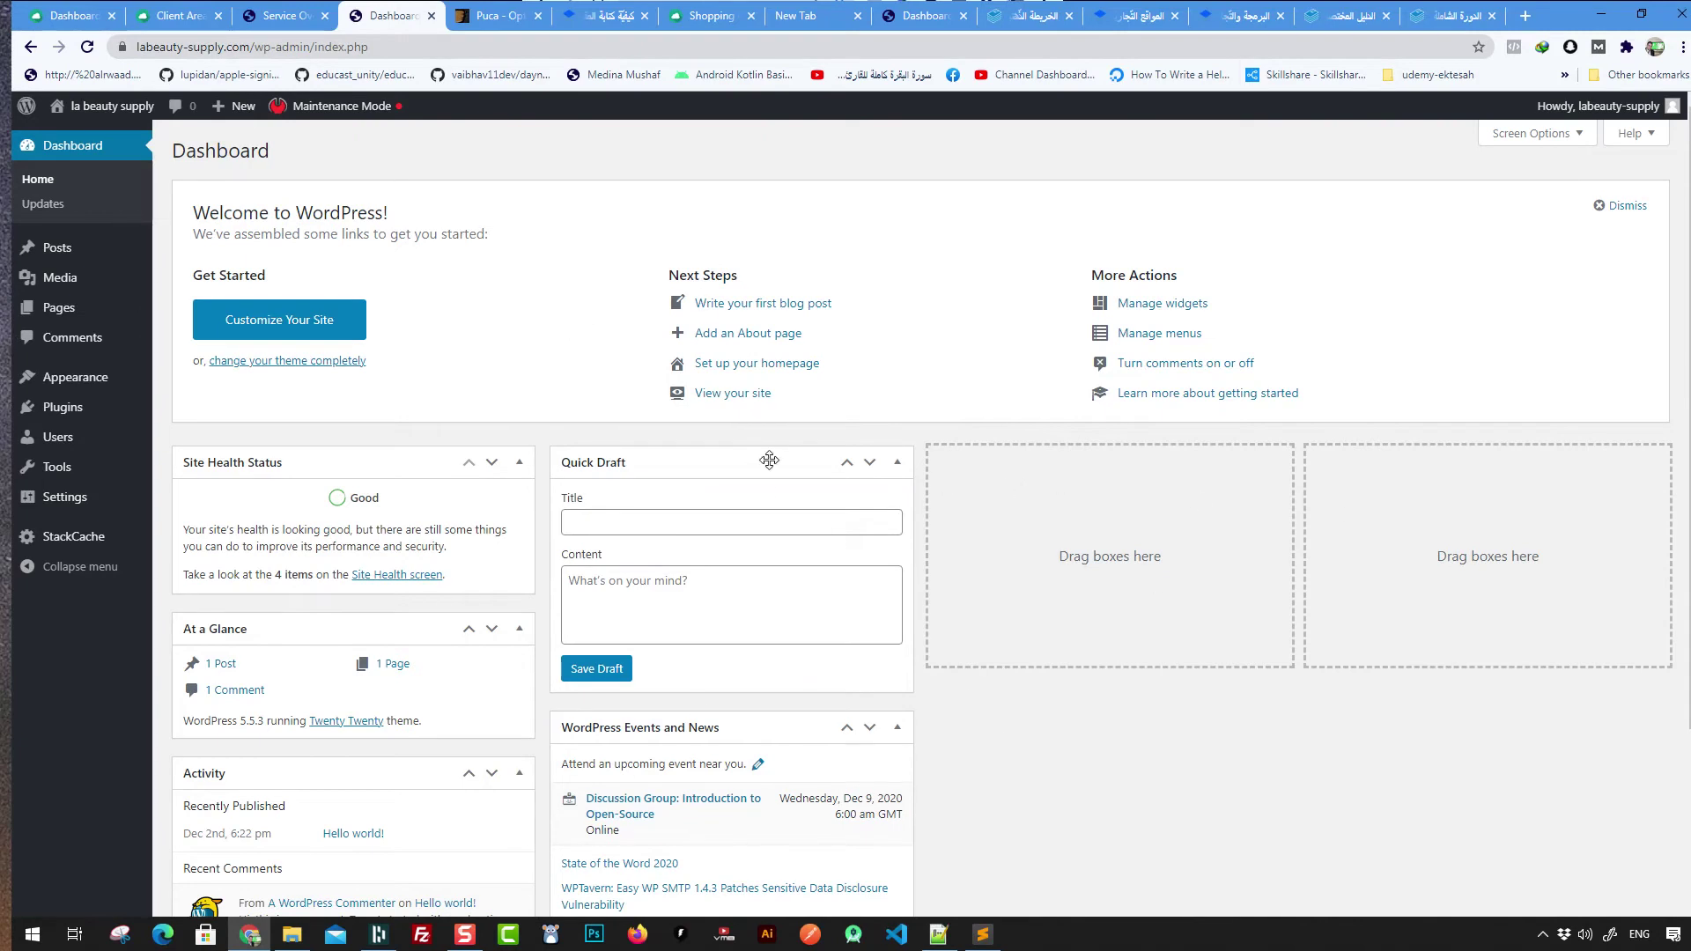
click(669, 519)
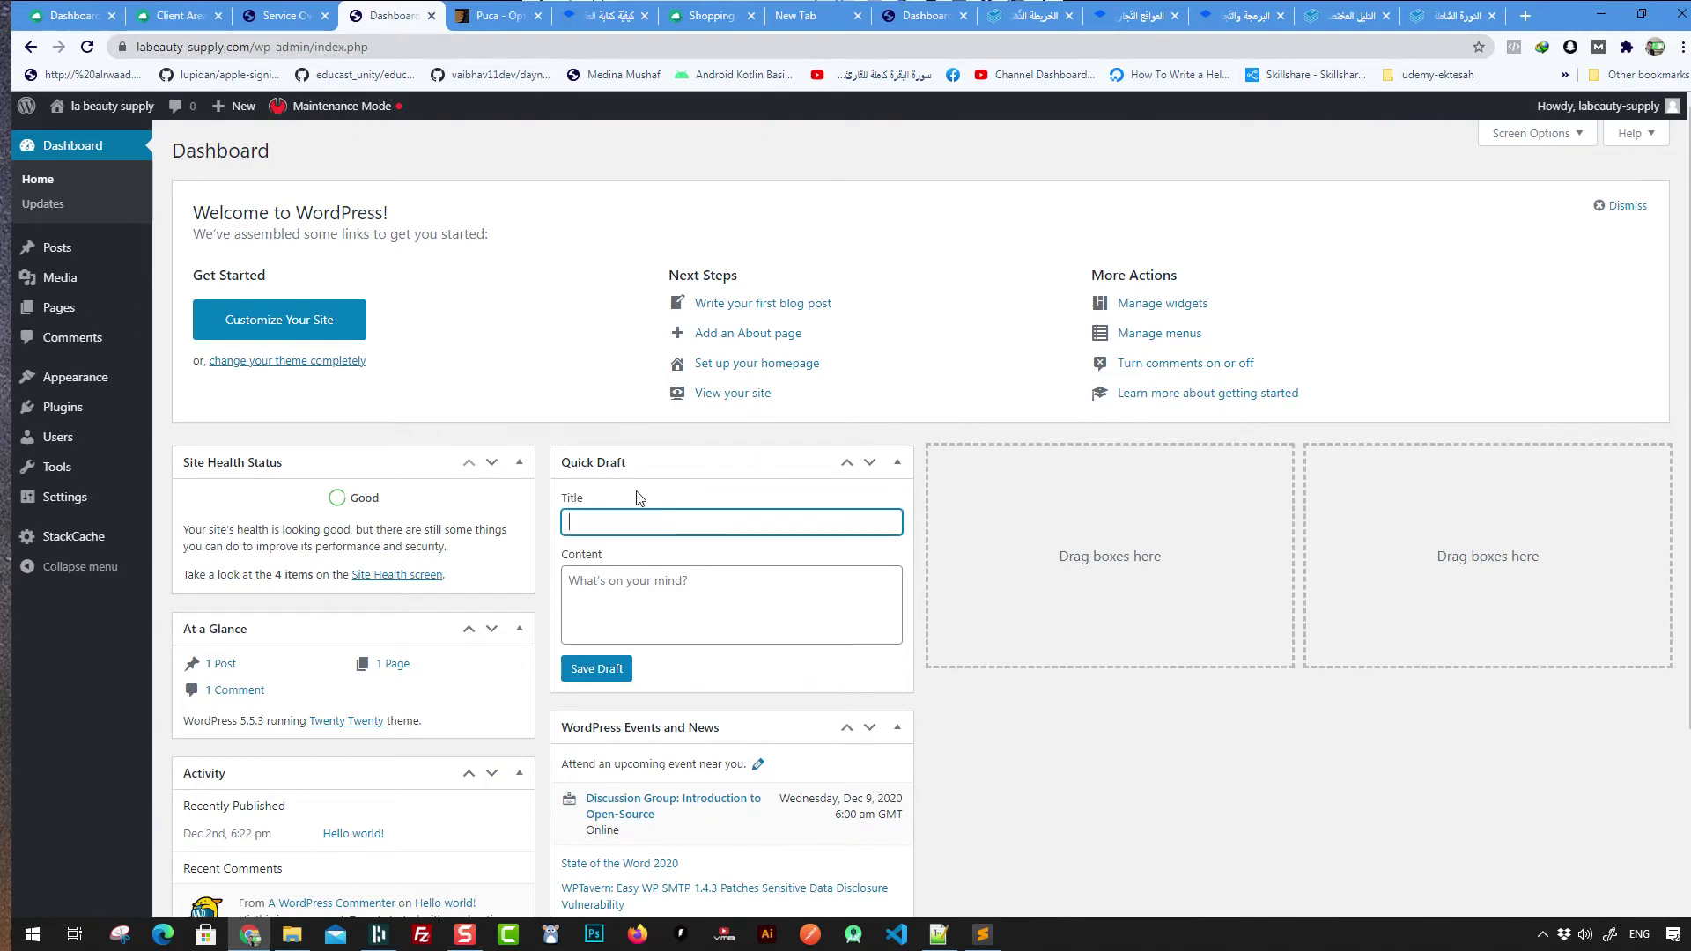
scroll(651, 369, down, 2)
click(668, 285)
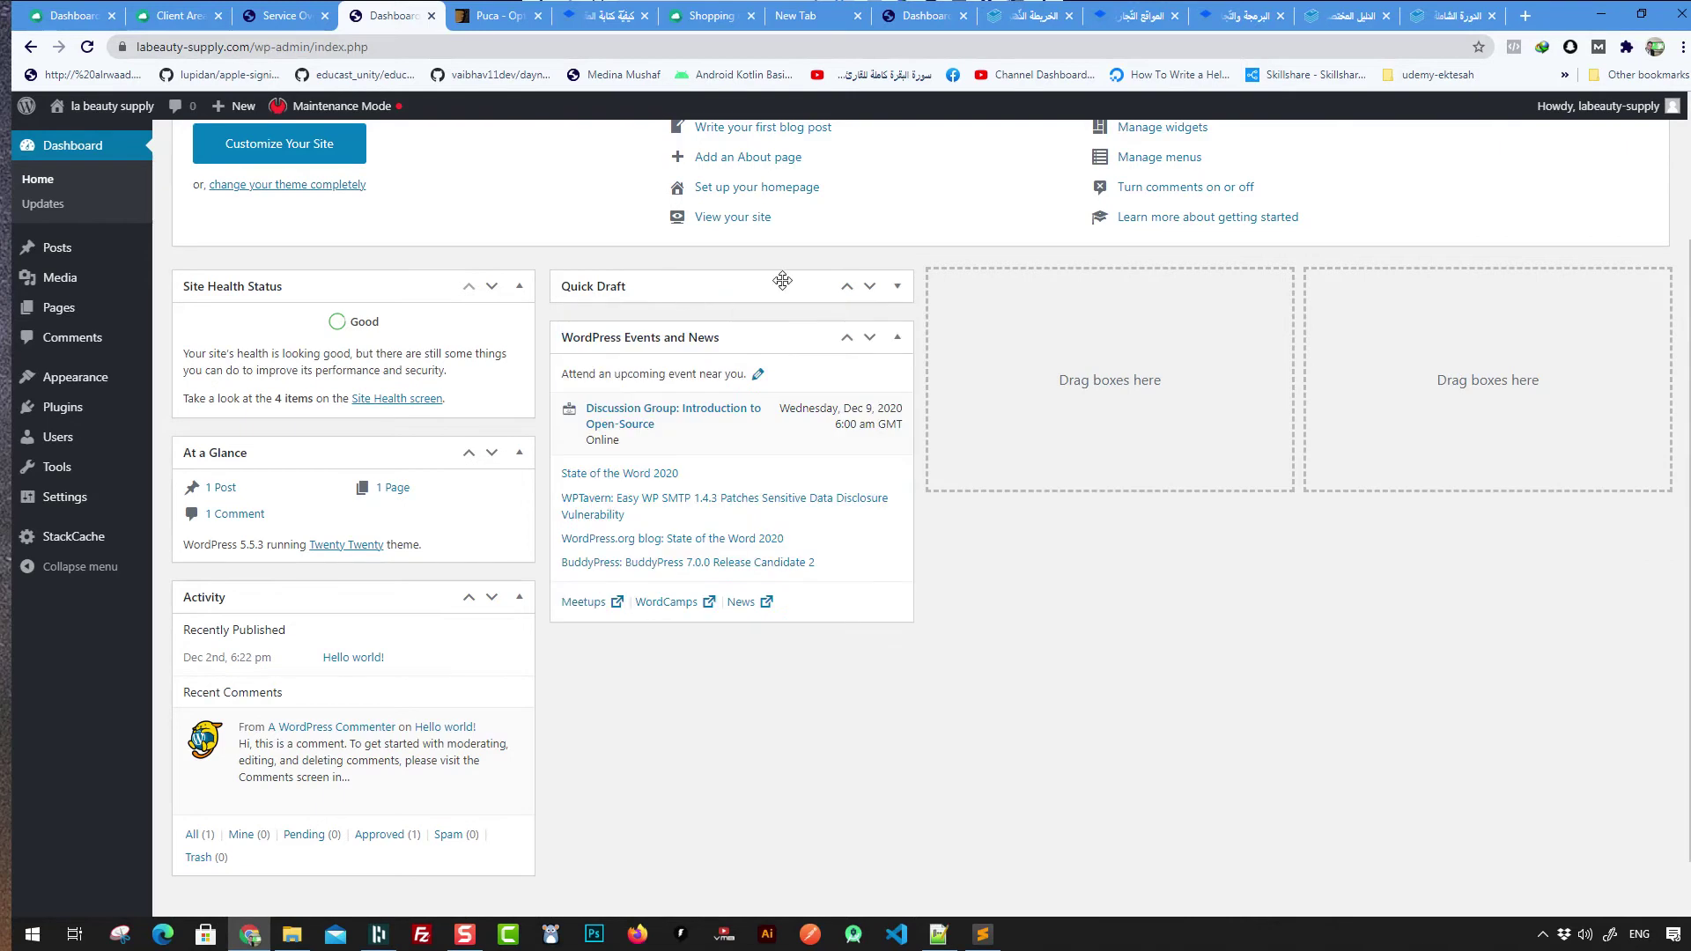
click(664, 294)
click(621, 291)
click(715, 296)
Step: Save a draft titled 'test' with content 'test', then view all posts
click(597, 347)
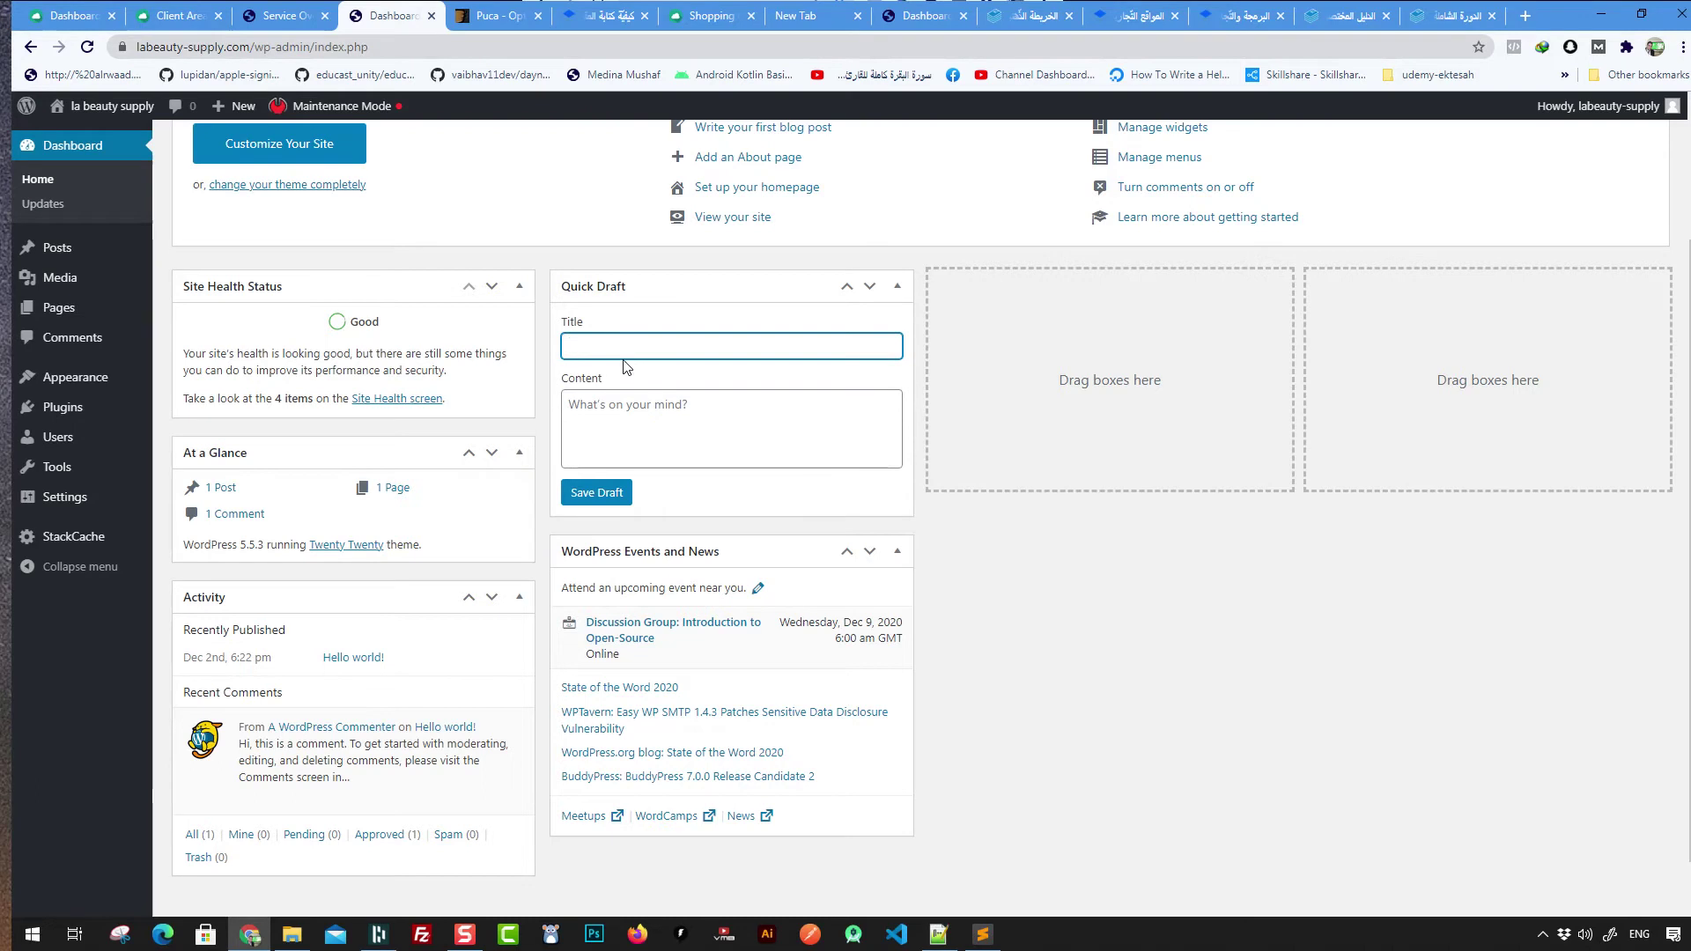
click(643, 419)
text(test)
click(596, 492)
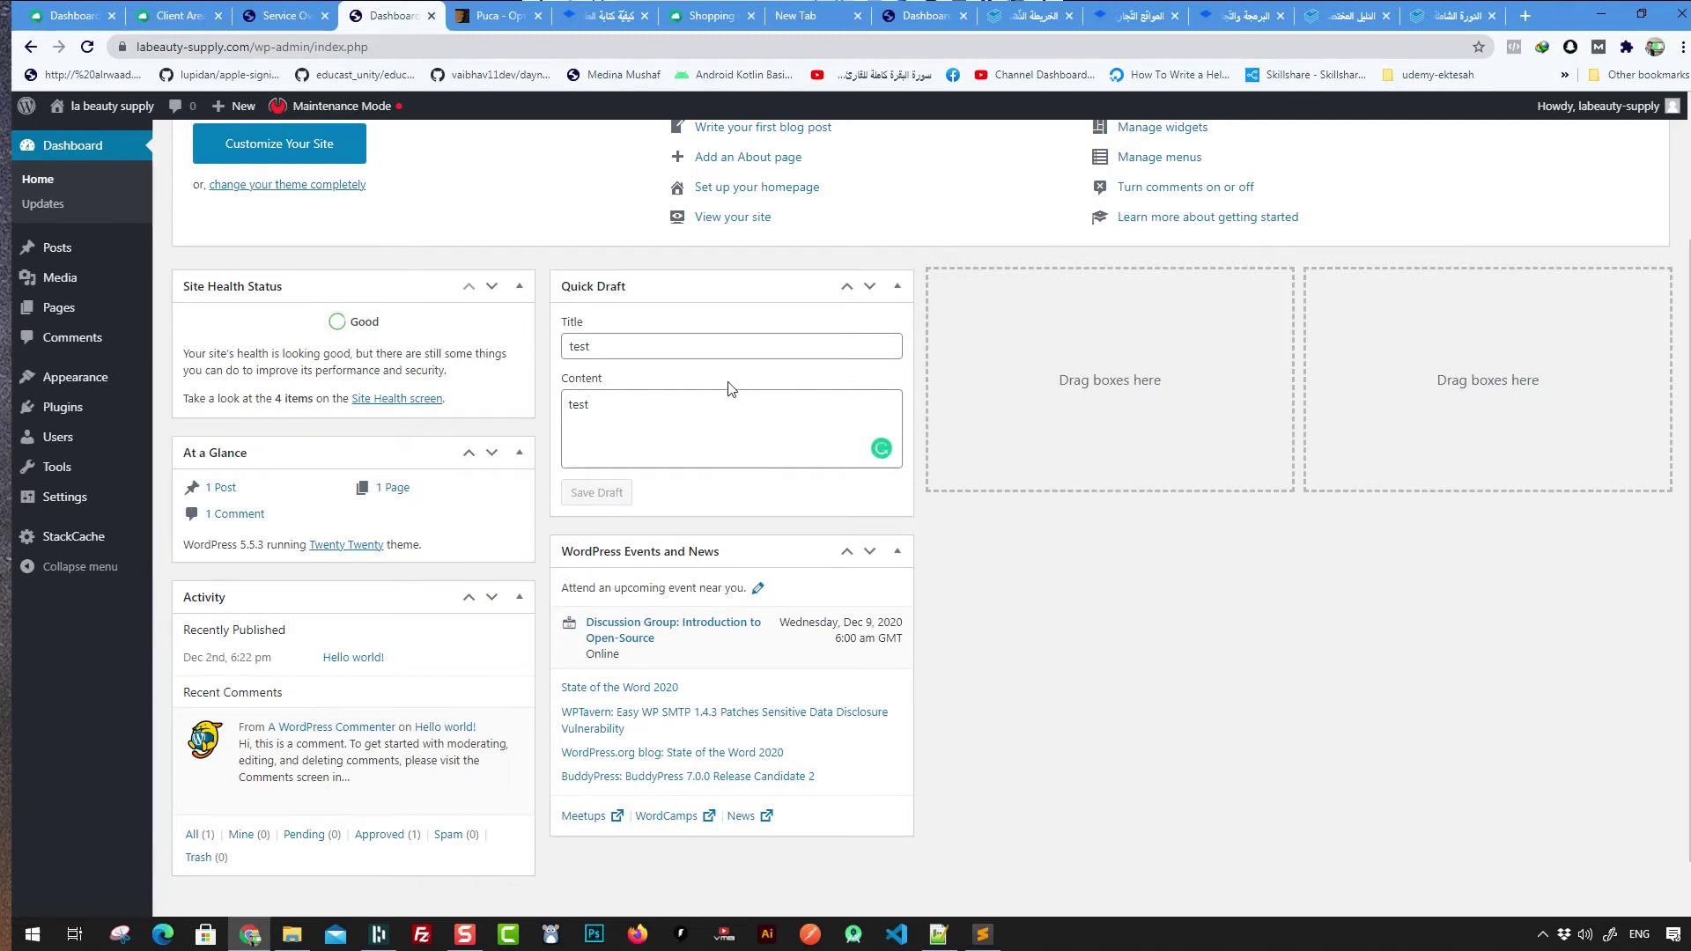
mouse_move(31, 245)
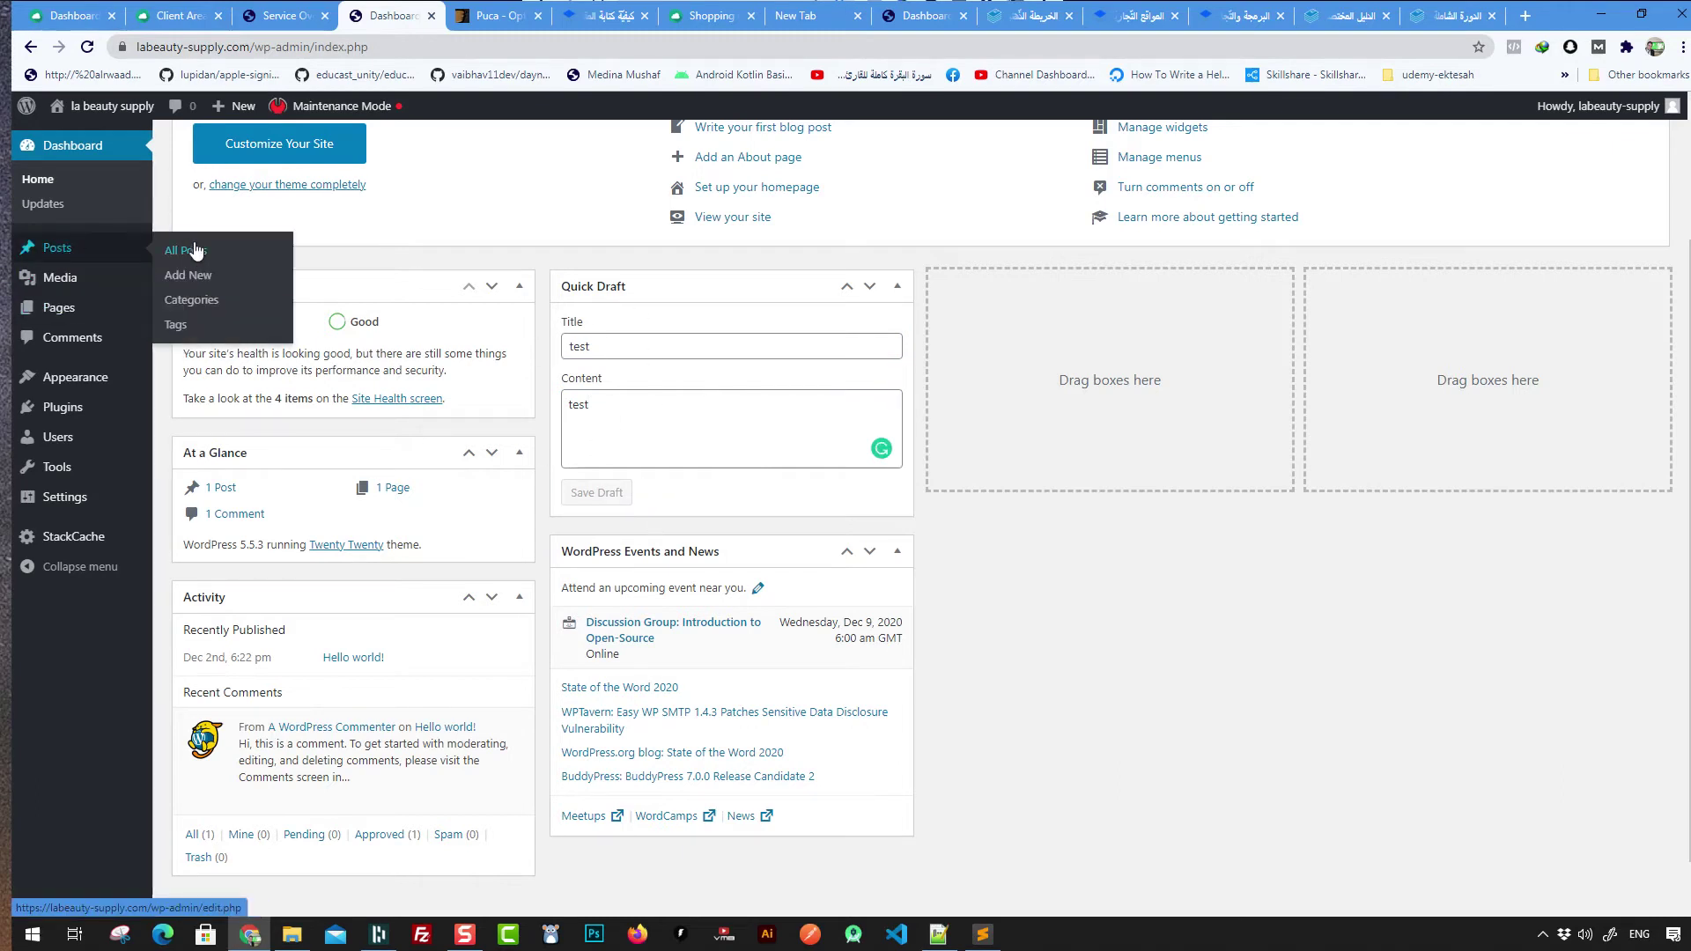
click(194, 249)
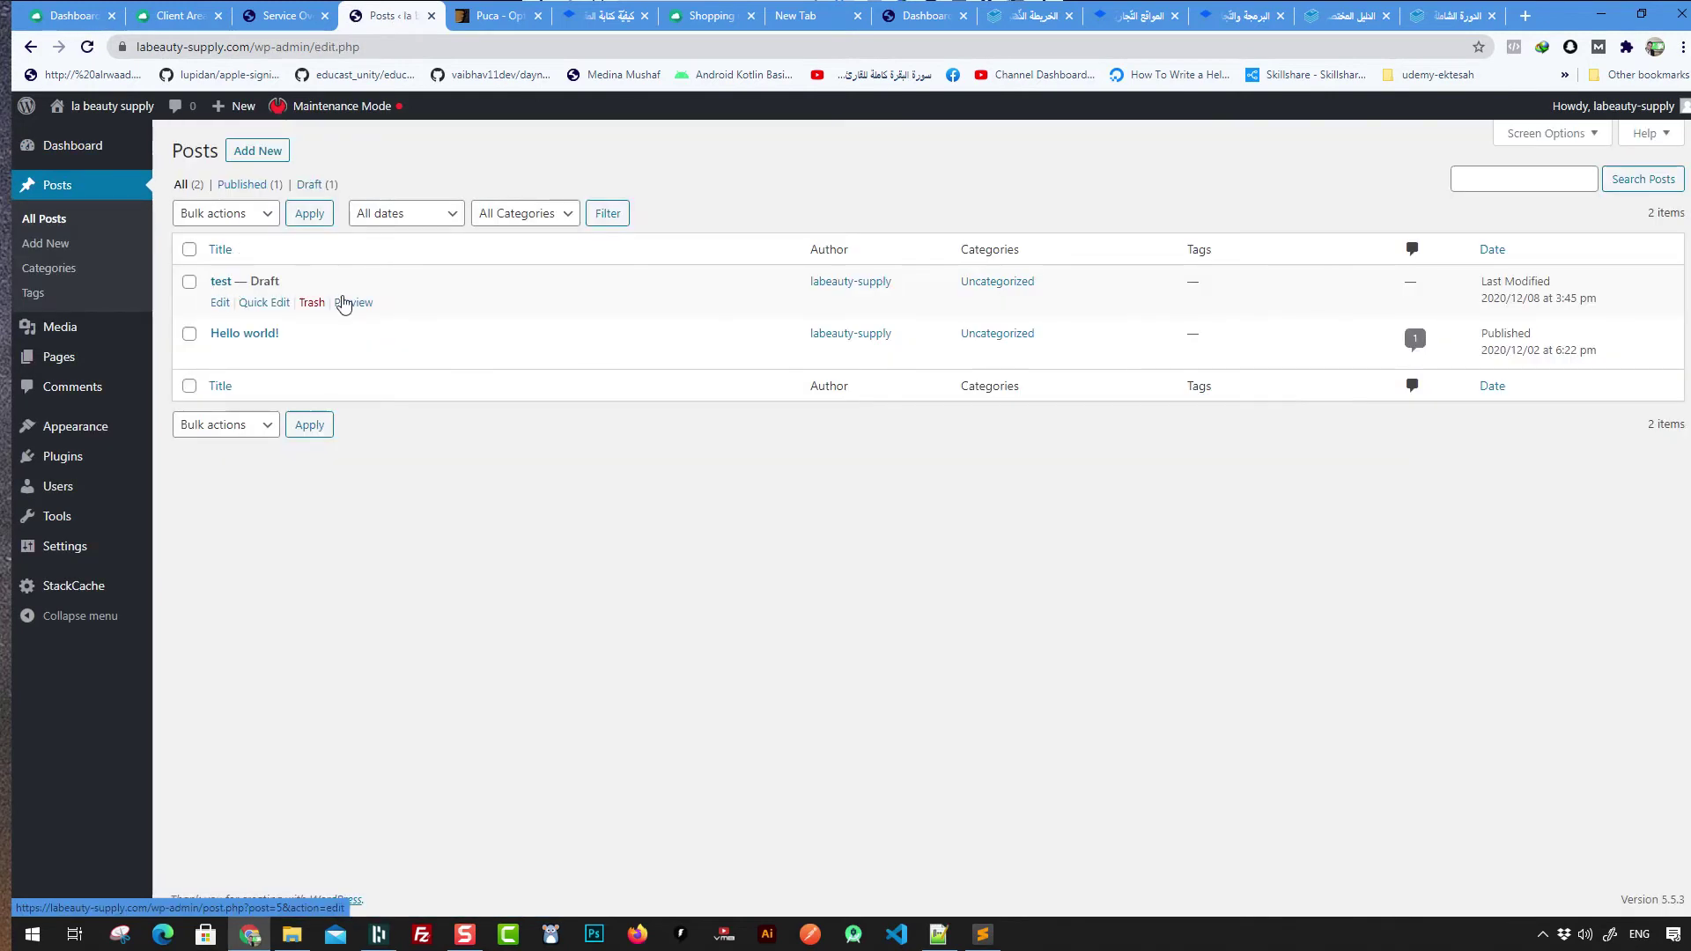
Step: Open the test draft's preview in a new tab and look it over
right_click(348, 304)
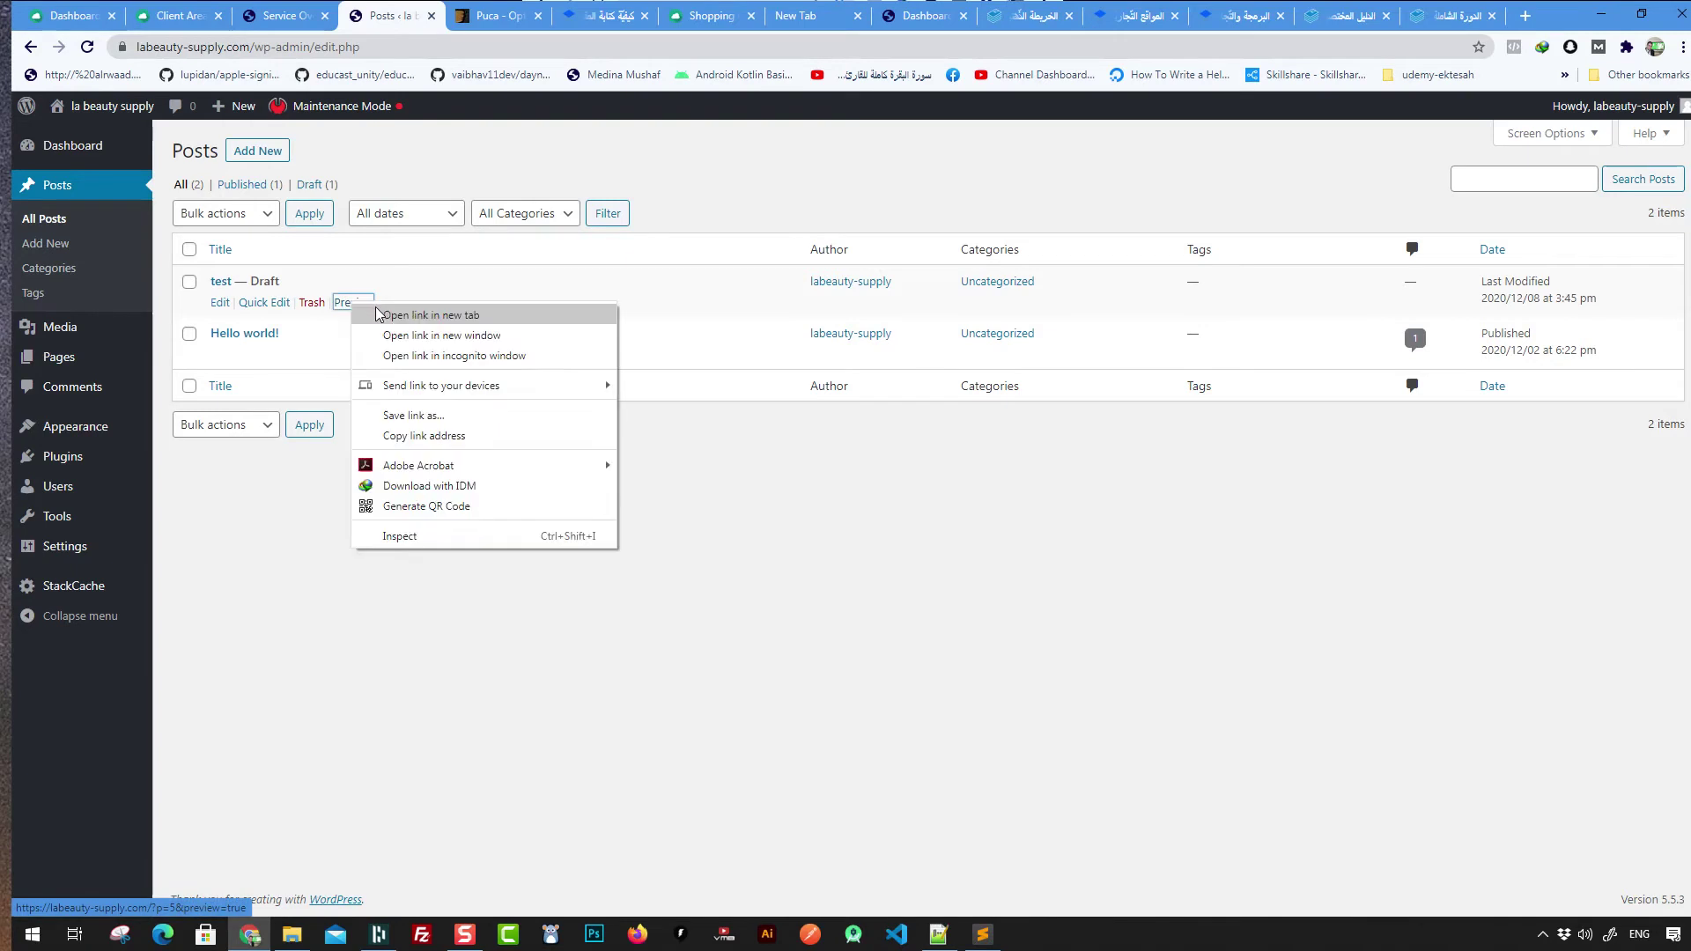
click(388, 316)
click(457, 21)
scroll(819, 309, down, 2)
scroll(838, 336, up, 1)
drag(792, 284, 889, 286)
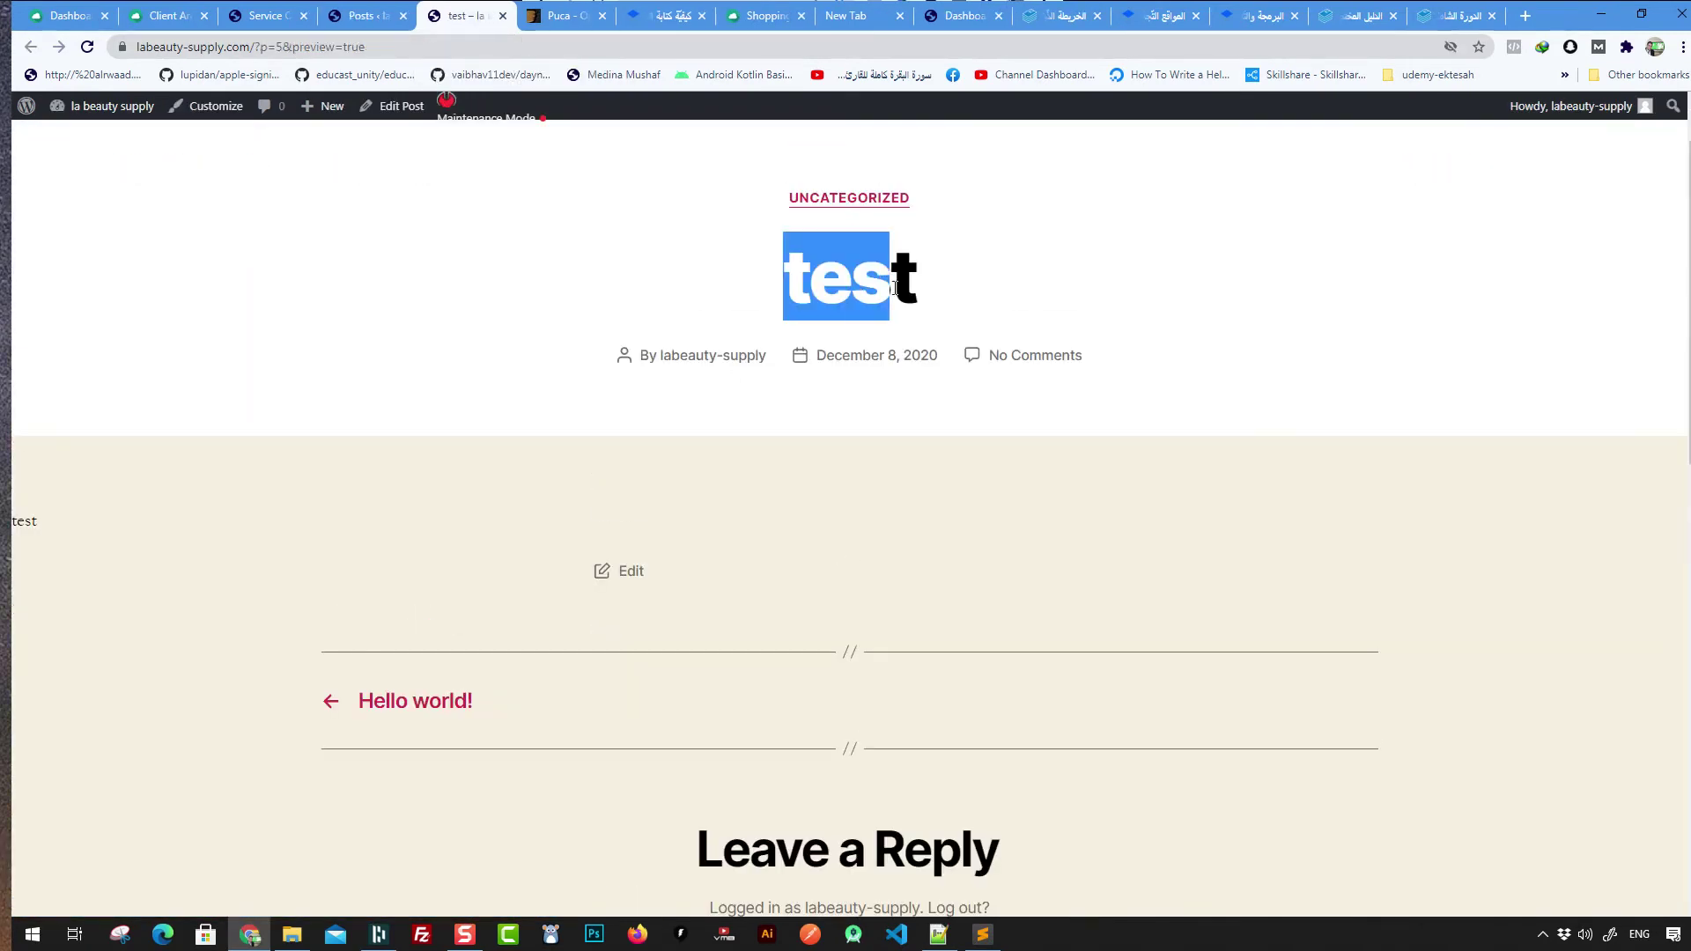
click(13, 519)
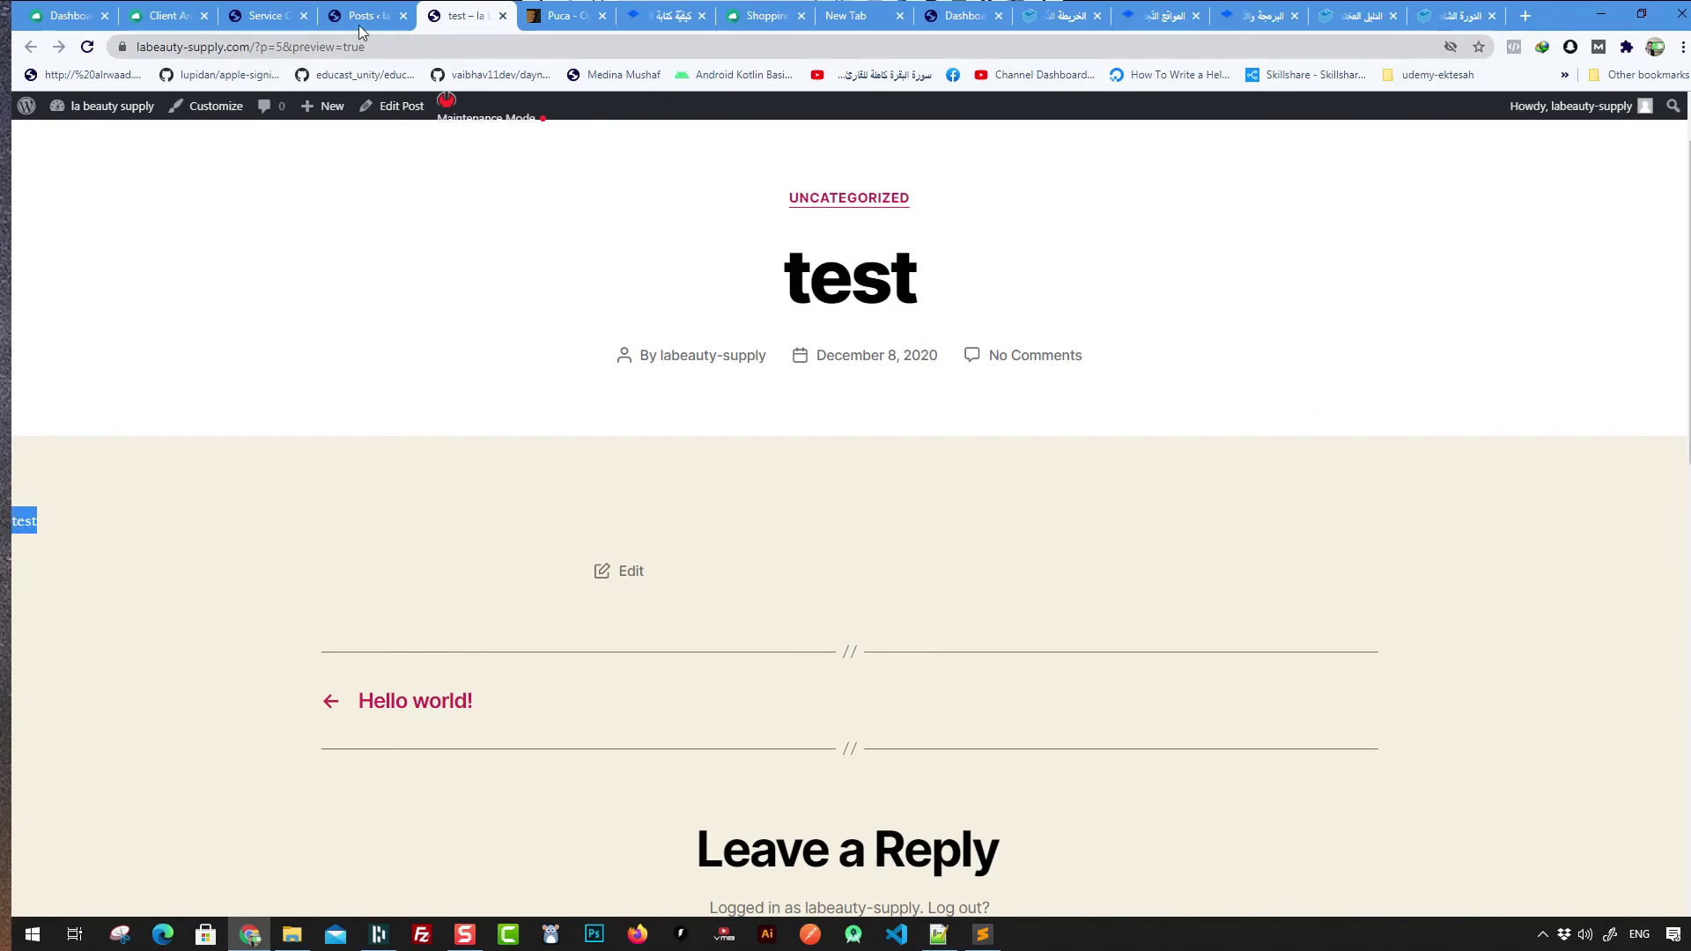
Step: Back on the Posts list, move the 'test' draft to the Trash
click(358, 26)
click(310, 303)
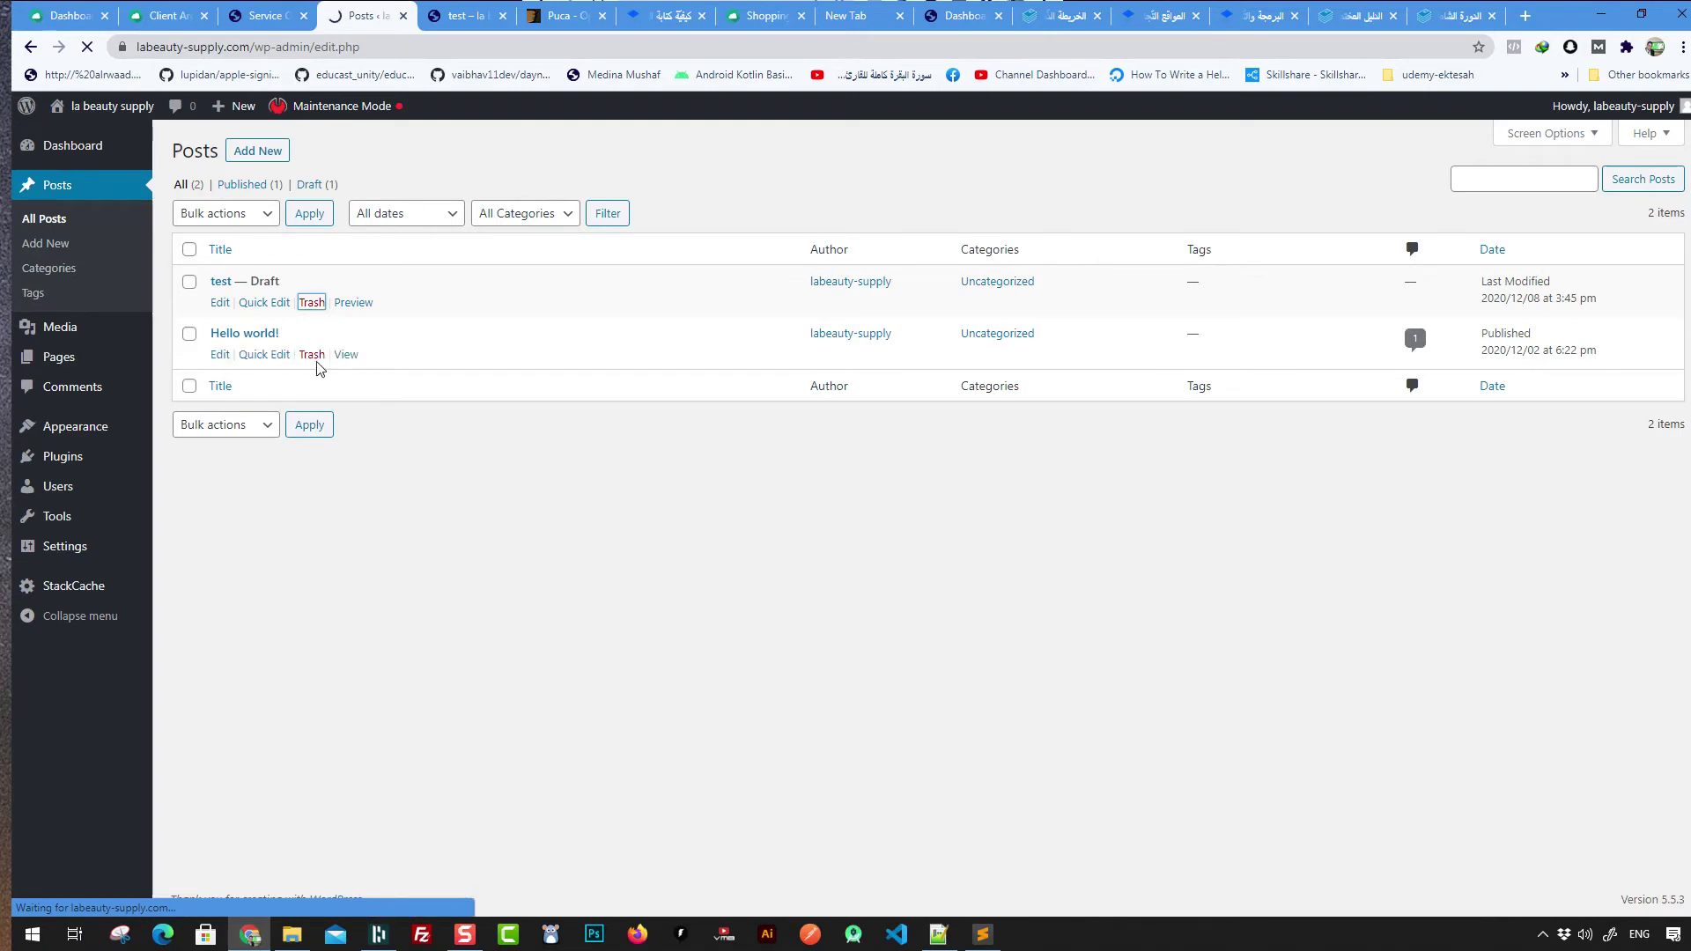
right_click(226, 360)
Step: Open the Hello world! editor (post=1) in a new tab, check the tabs, then return to Posts
click(255, 374)
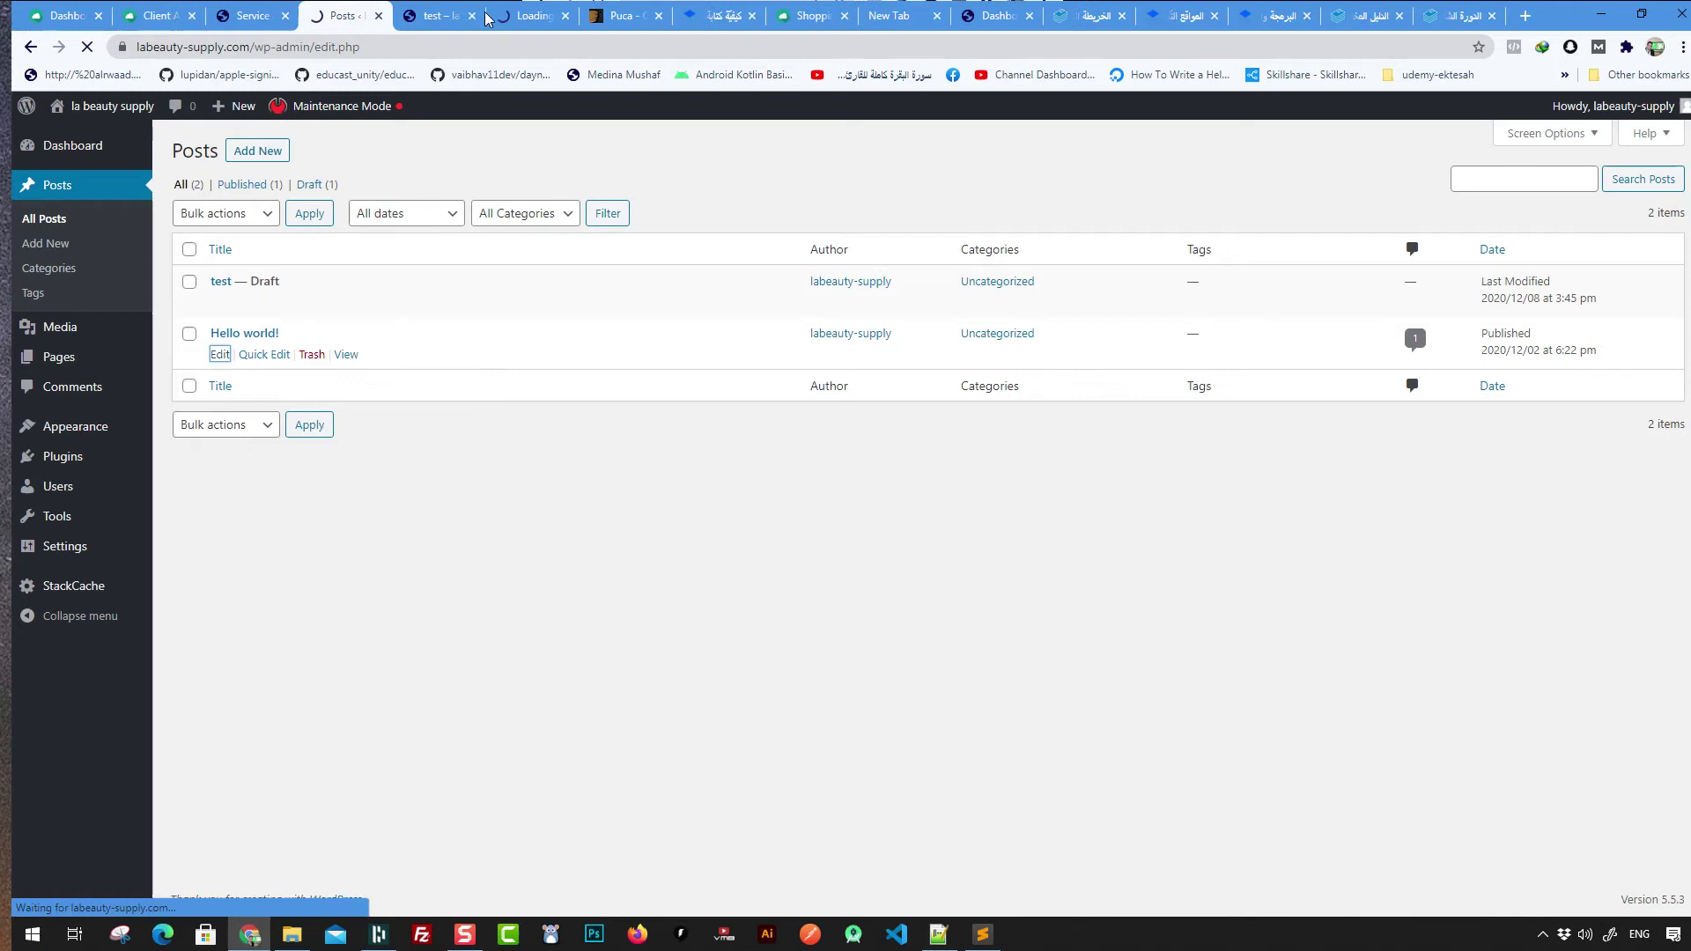
click(511, 15)
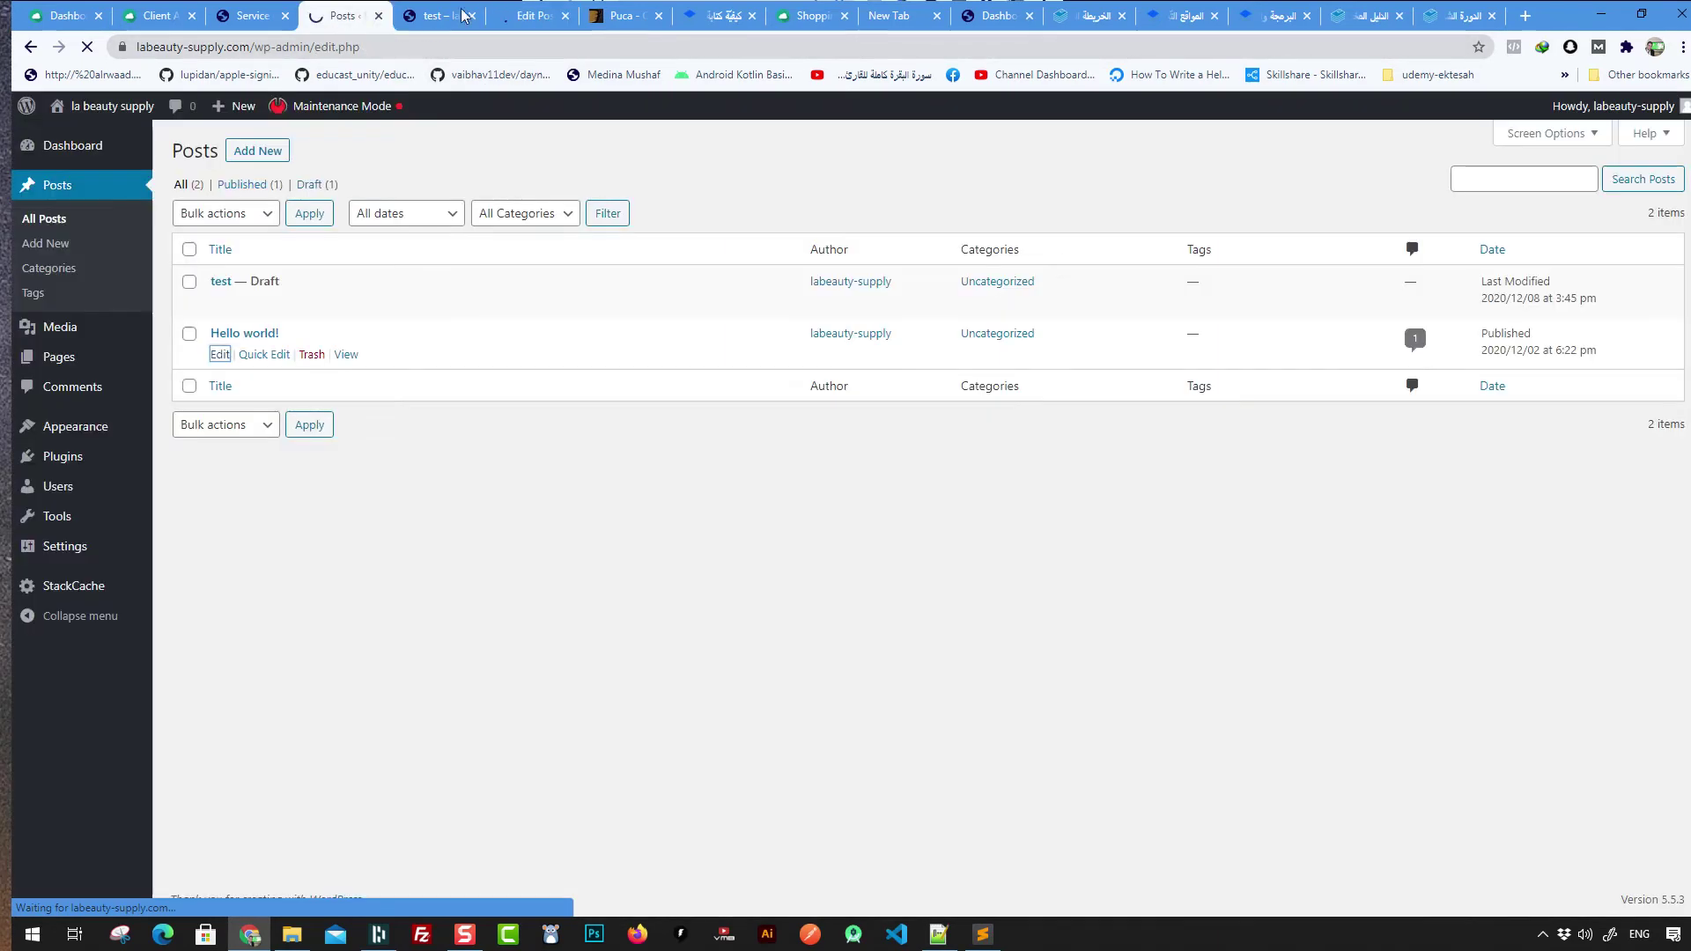
click(431, 15)
scroll(662, 183, down, 1)
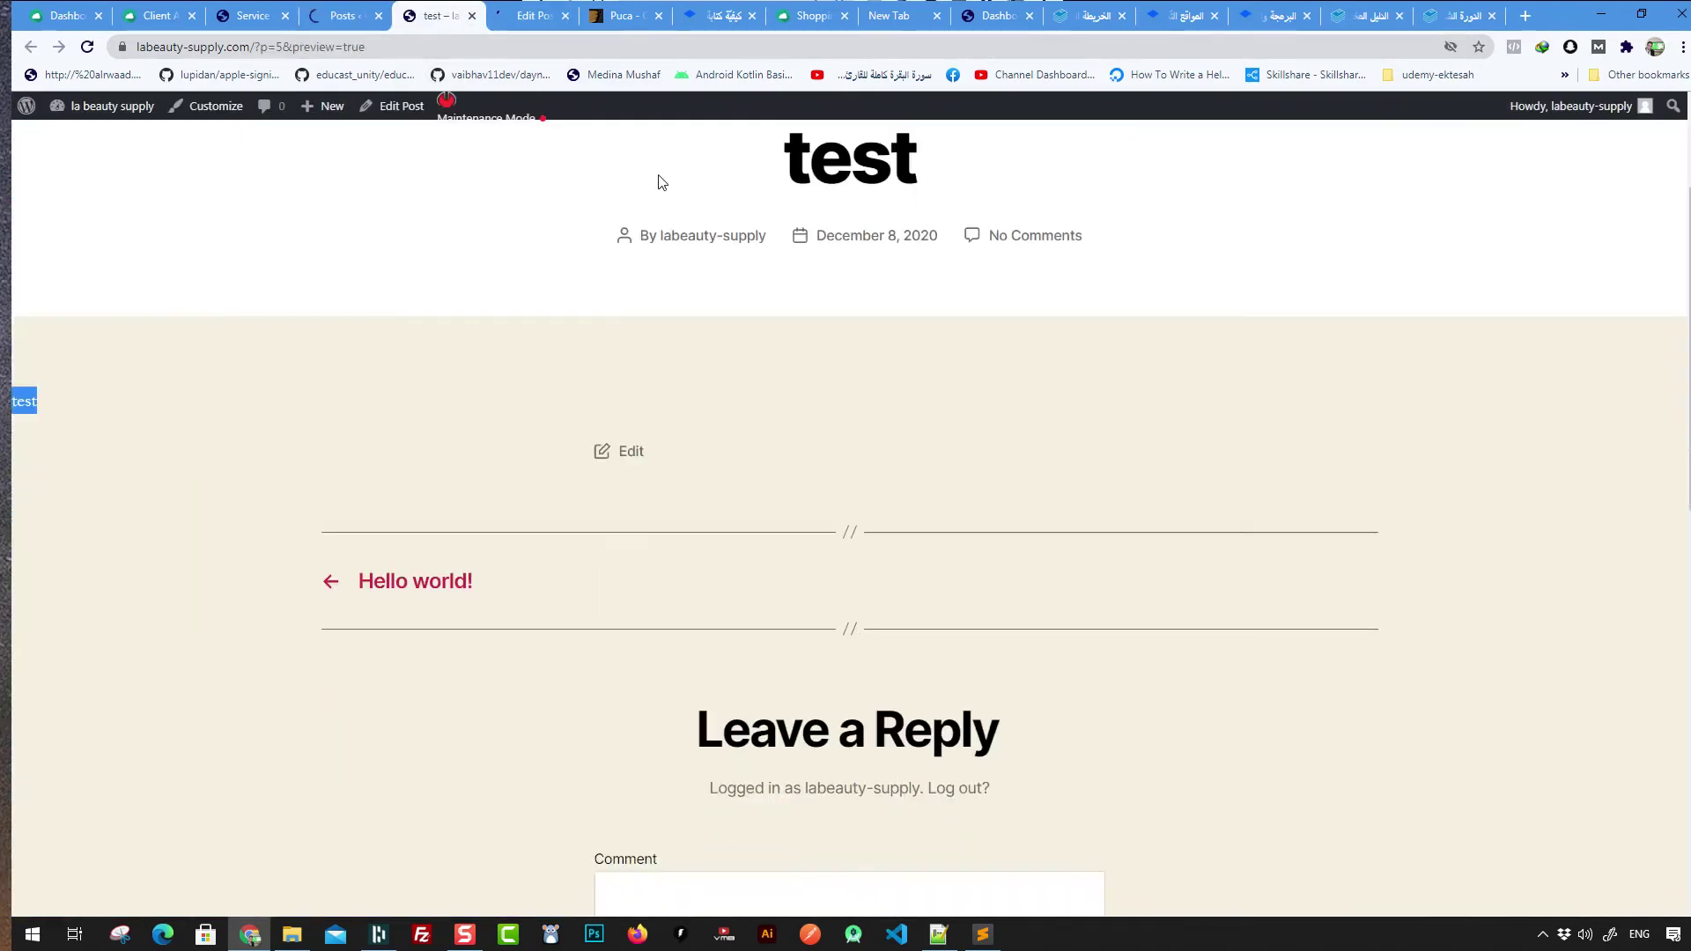
scroll(662, 183, up, 3)
key(ctrl+Tab)
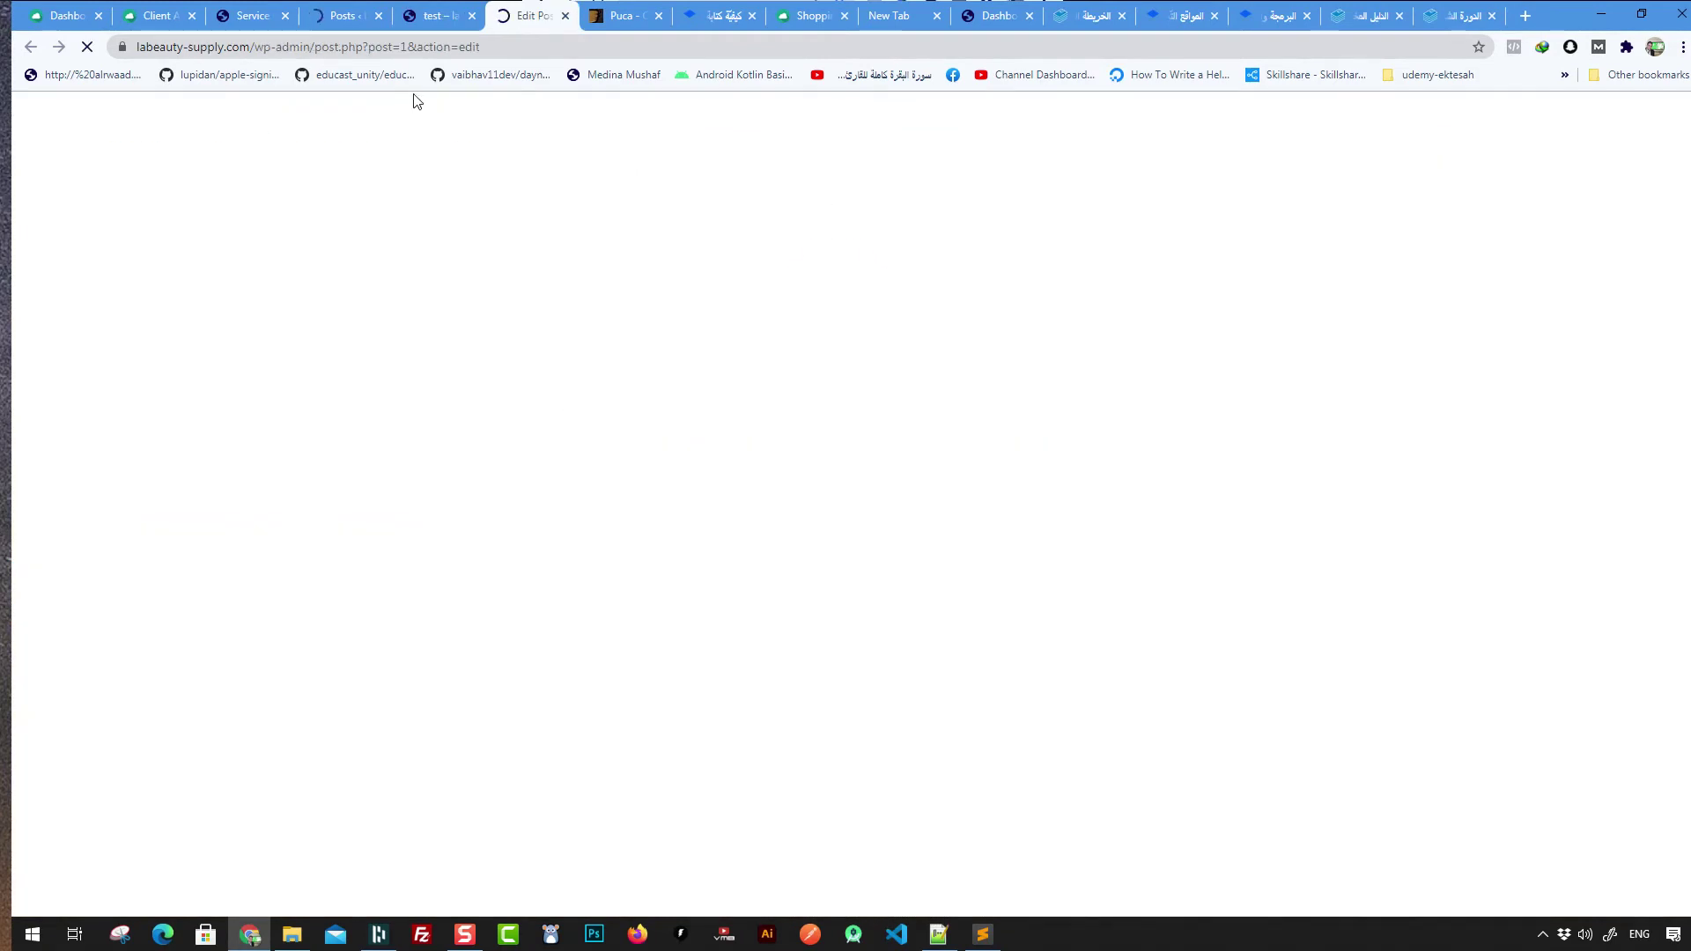
click(360, 13)
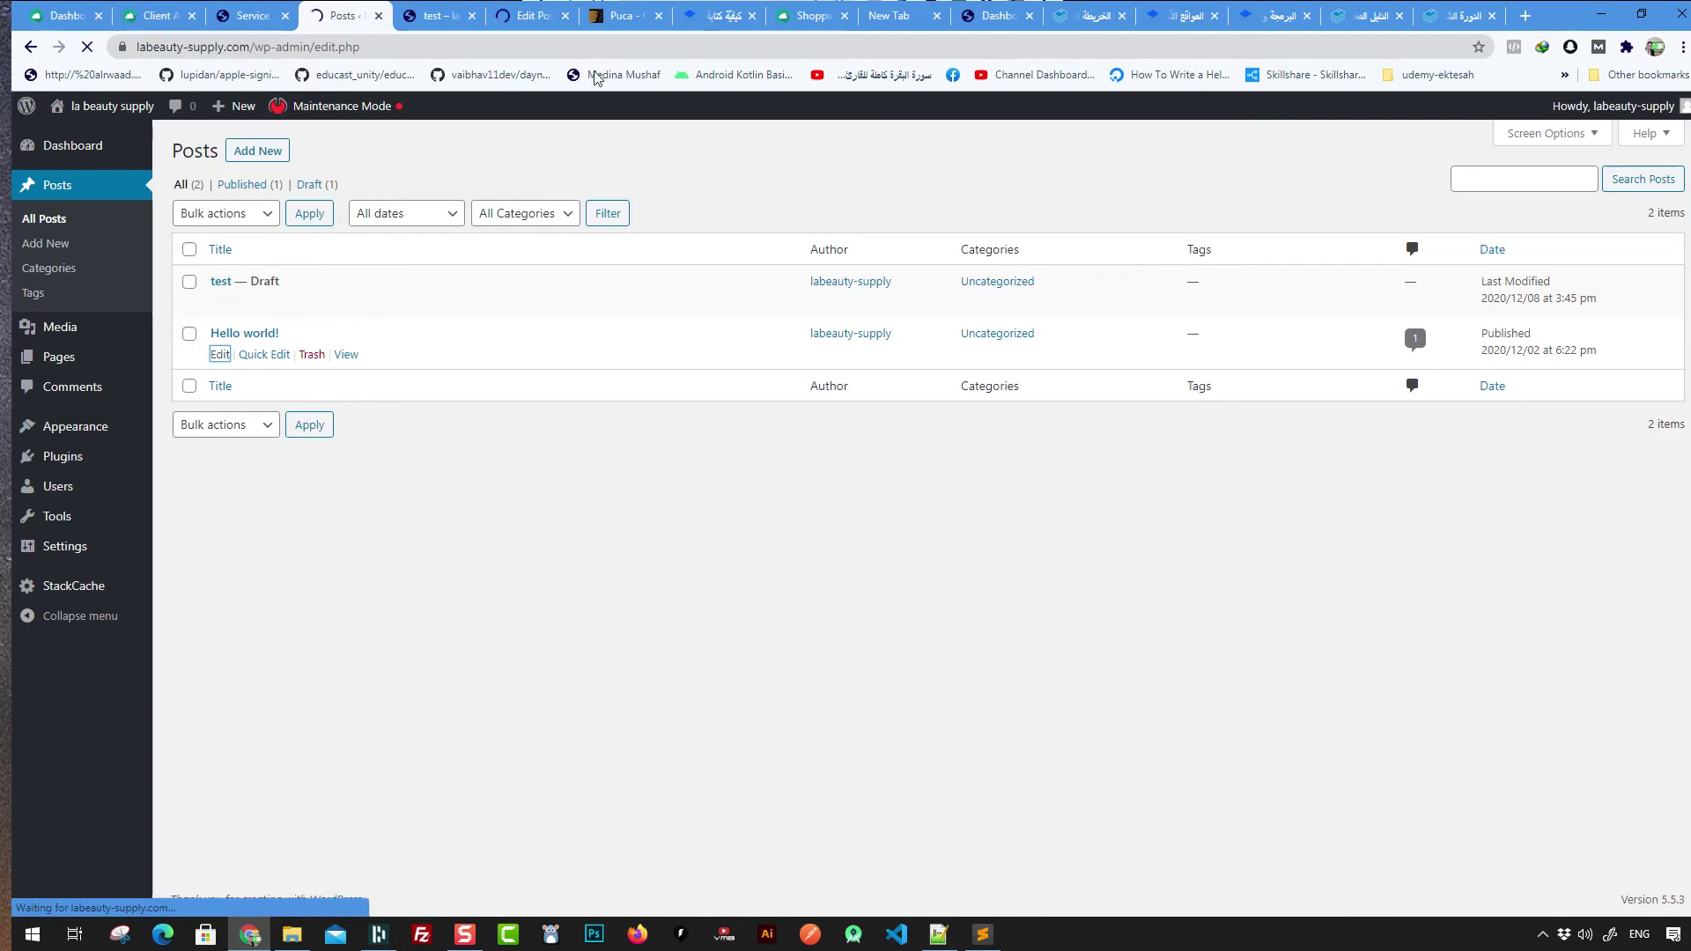
Step: Open Quick Edit for Hello world! and review its title, slug and Uncategorized category
mouse_move(234, 339)
mouse_down()
mouse_move(264, 342)
mouse_move(252, 366)
mouse_up()
click(261, 356)
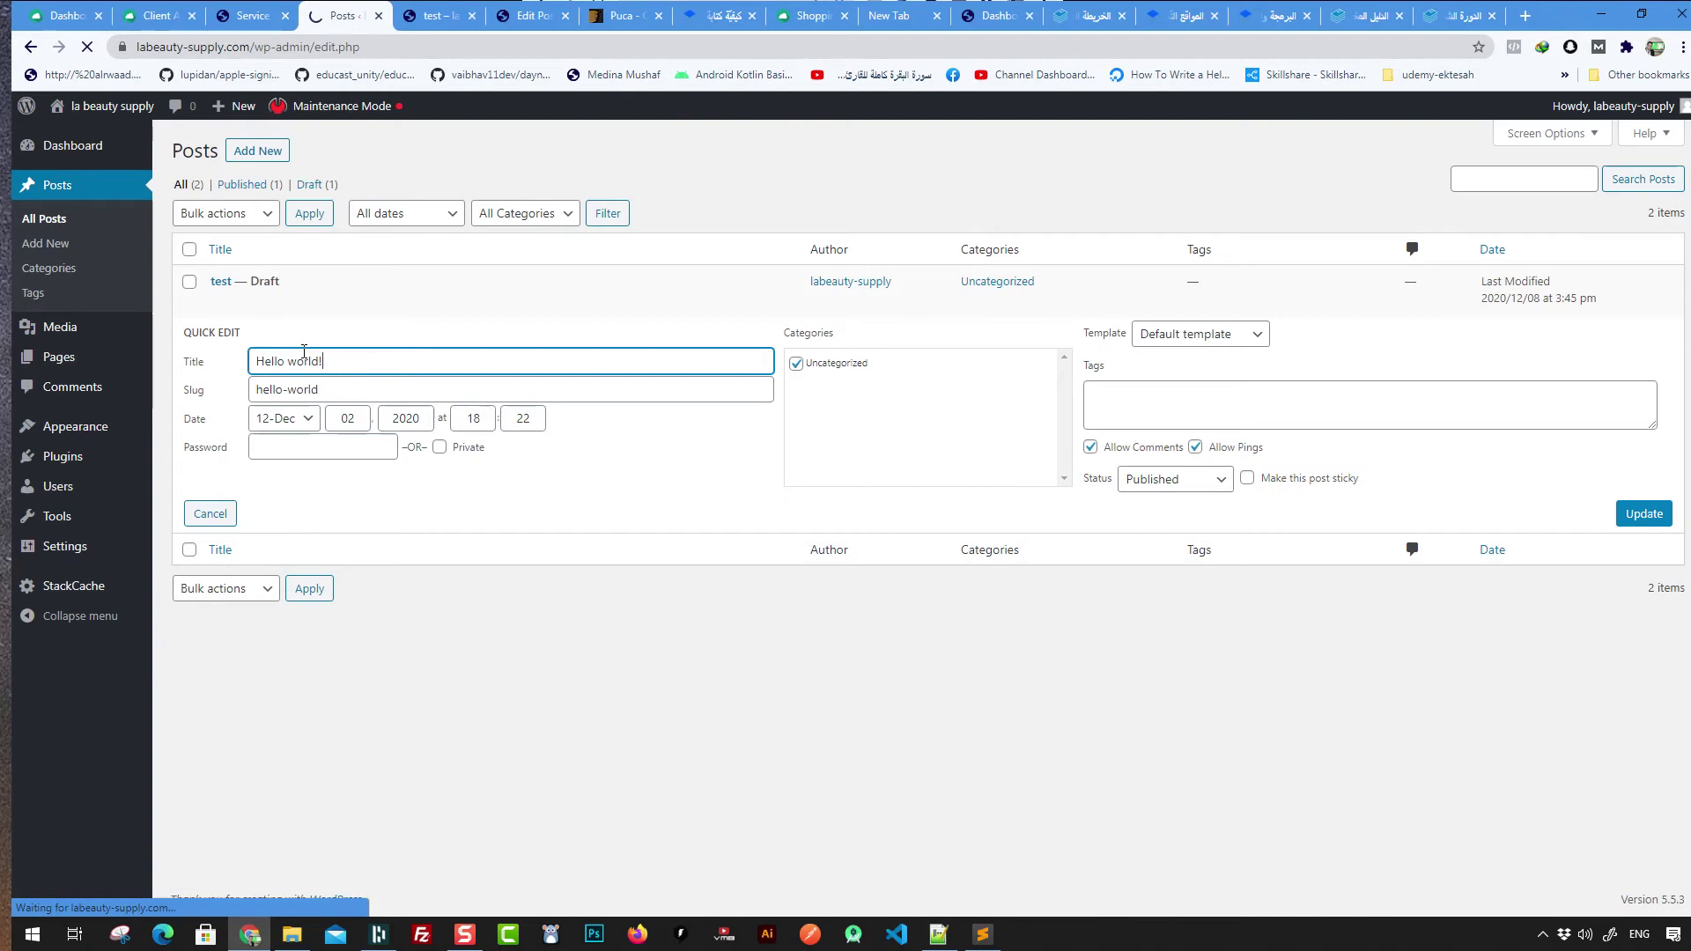
drag(337, 361, 211, 361)
click(795, 364)
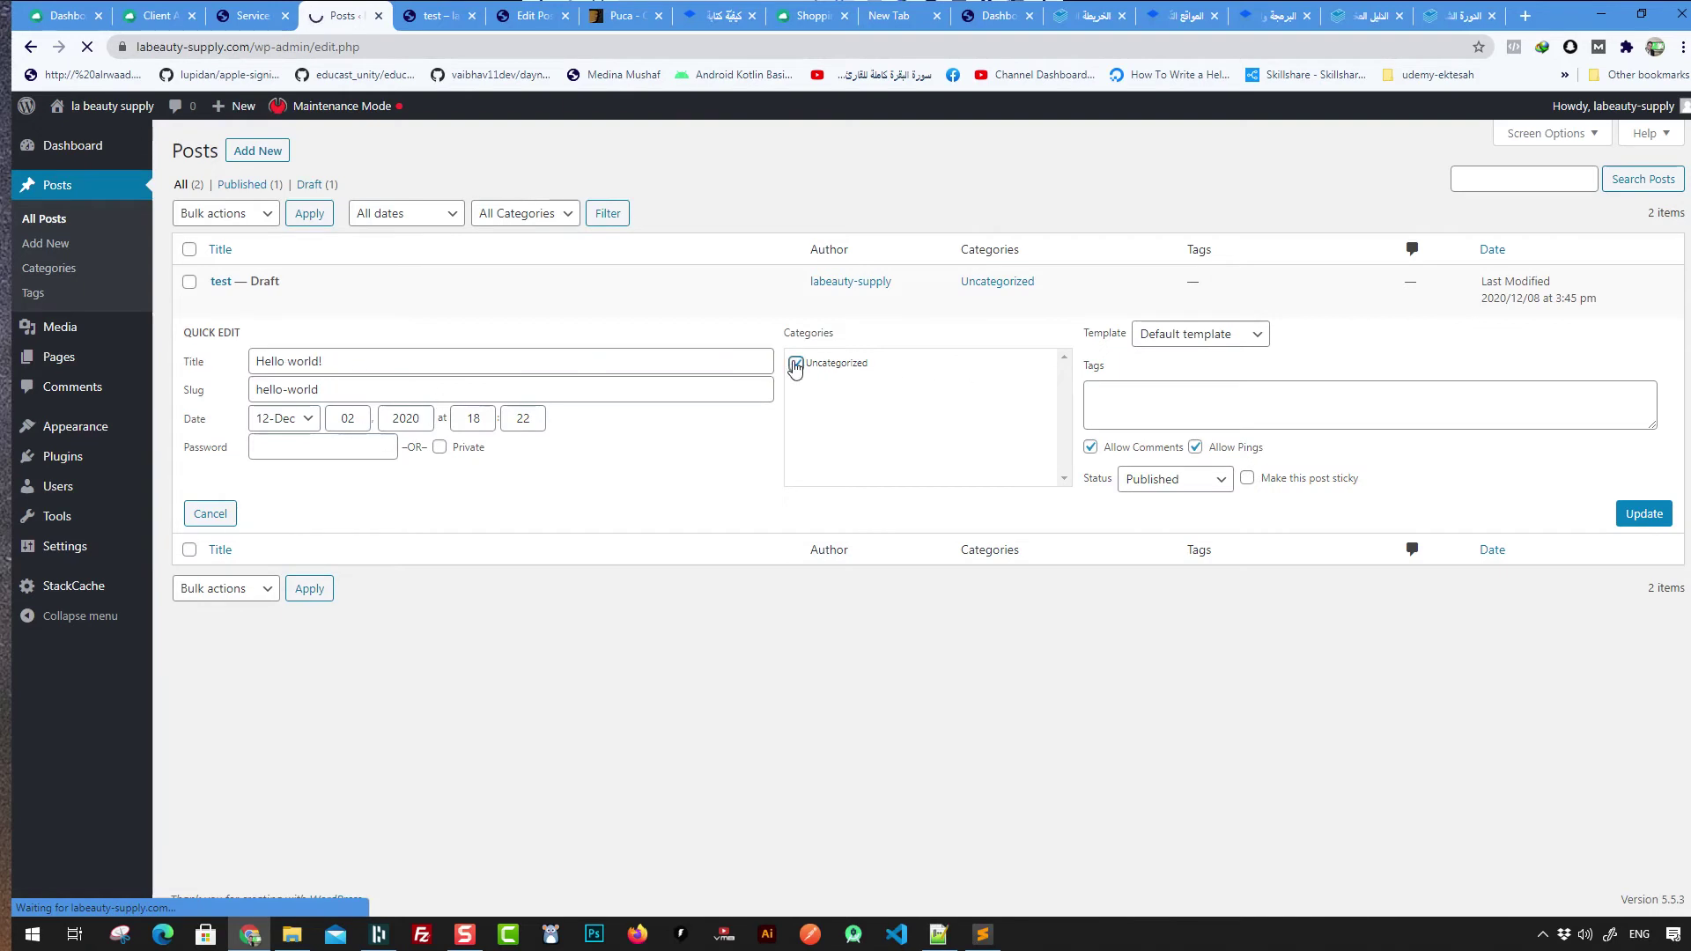
drag(391, 389, 222, 398)
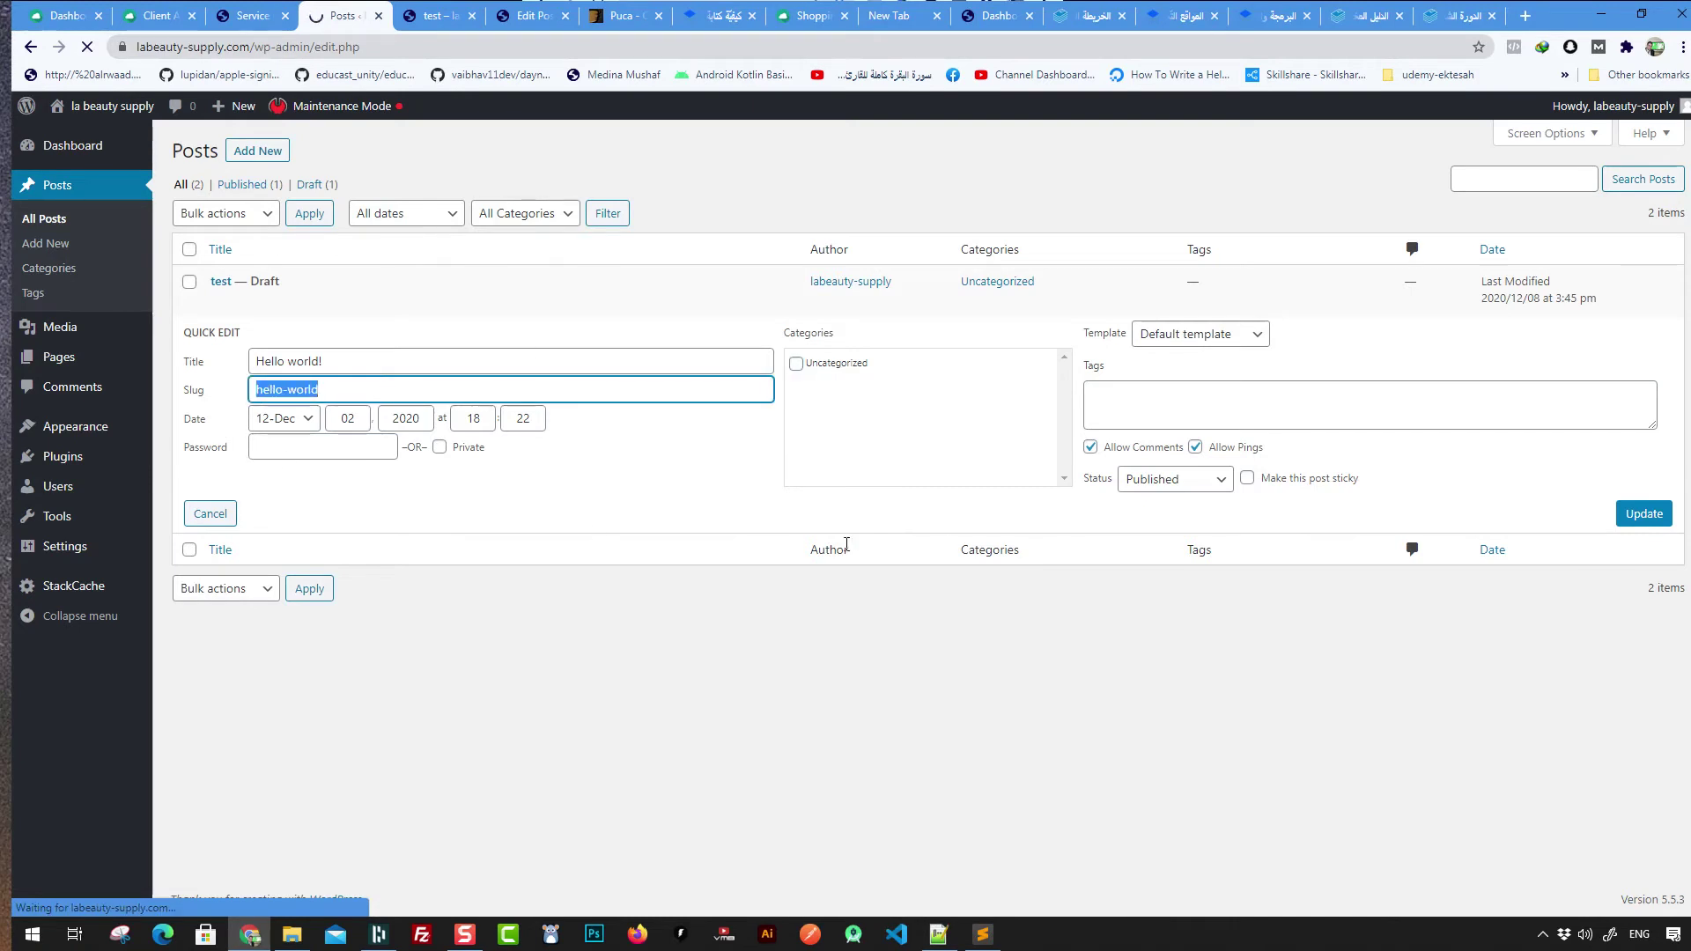
Step: Try the Draft and Pending Review statuses, then set the status back to Published
click(1144, 485)
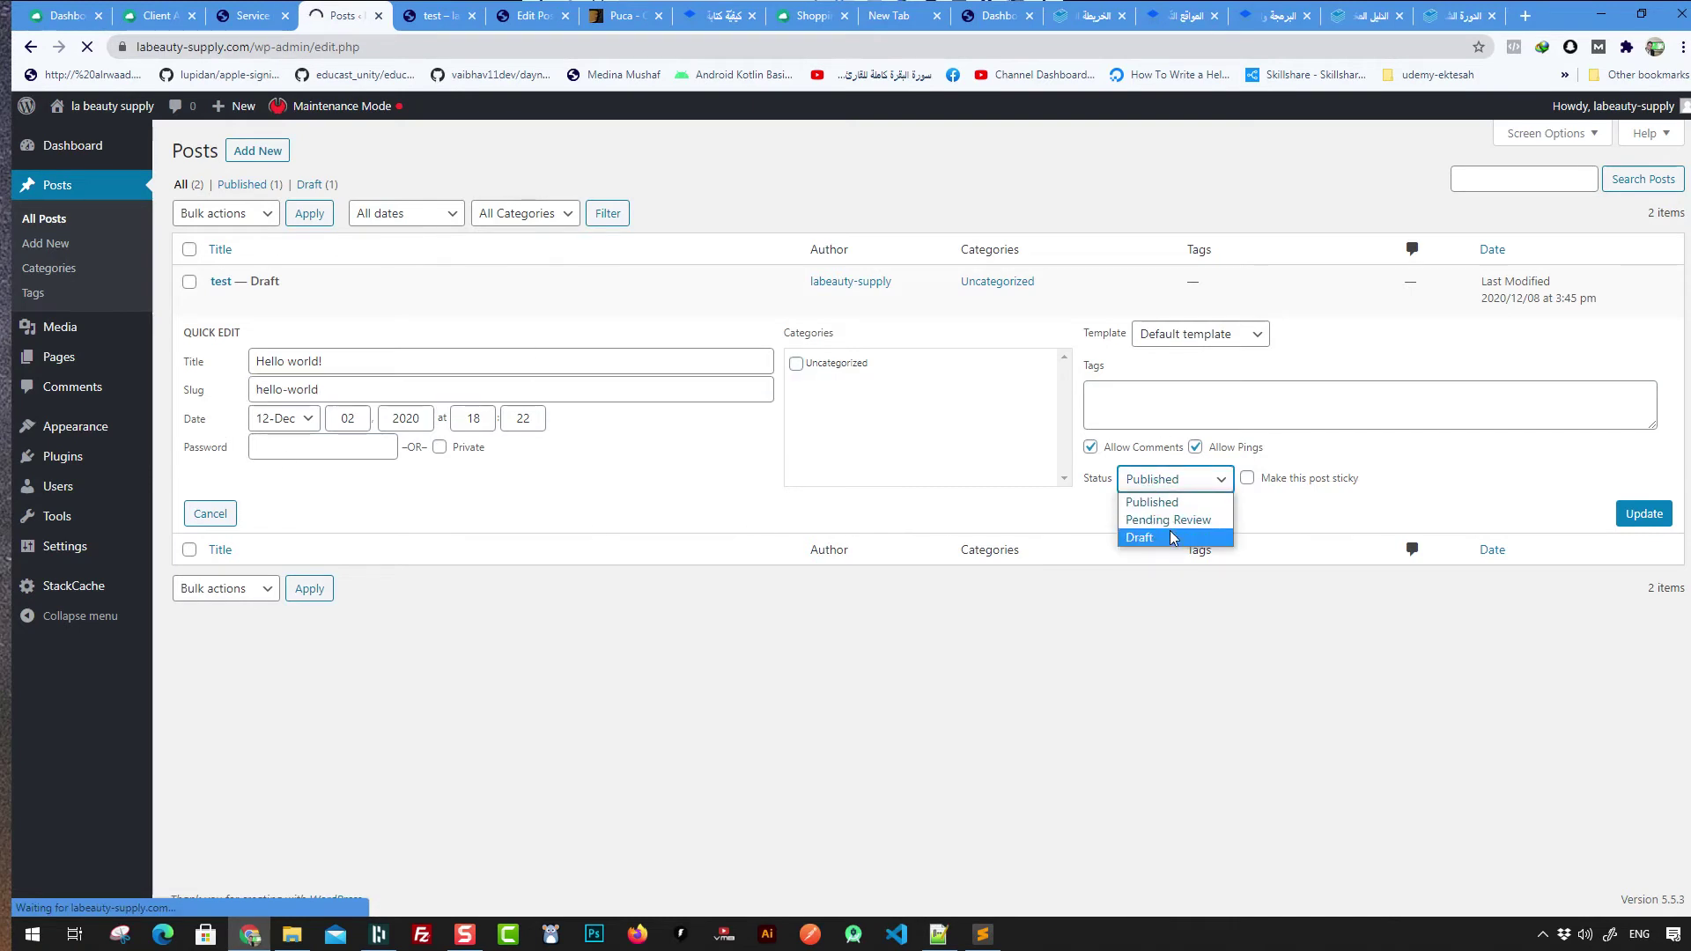
click(1171, 537)
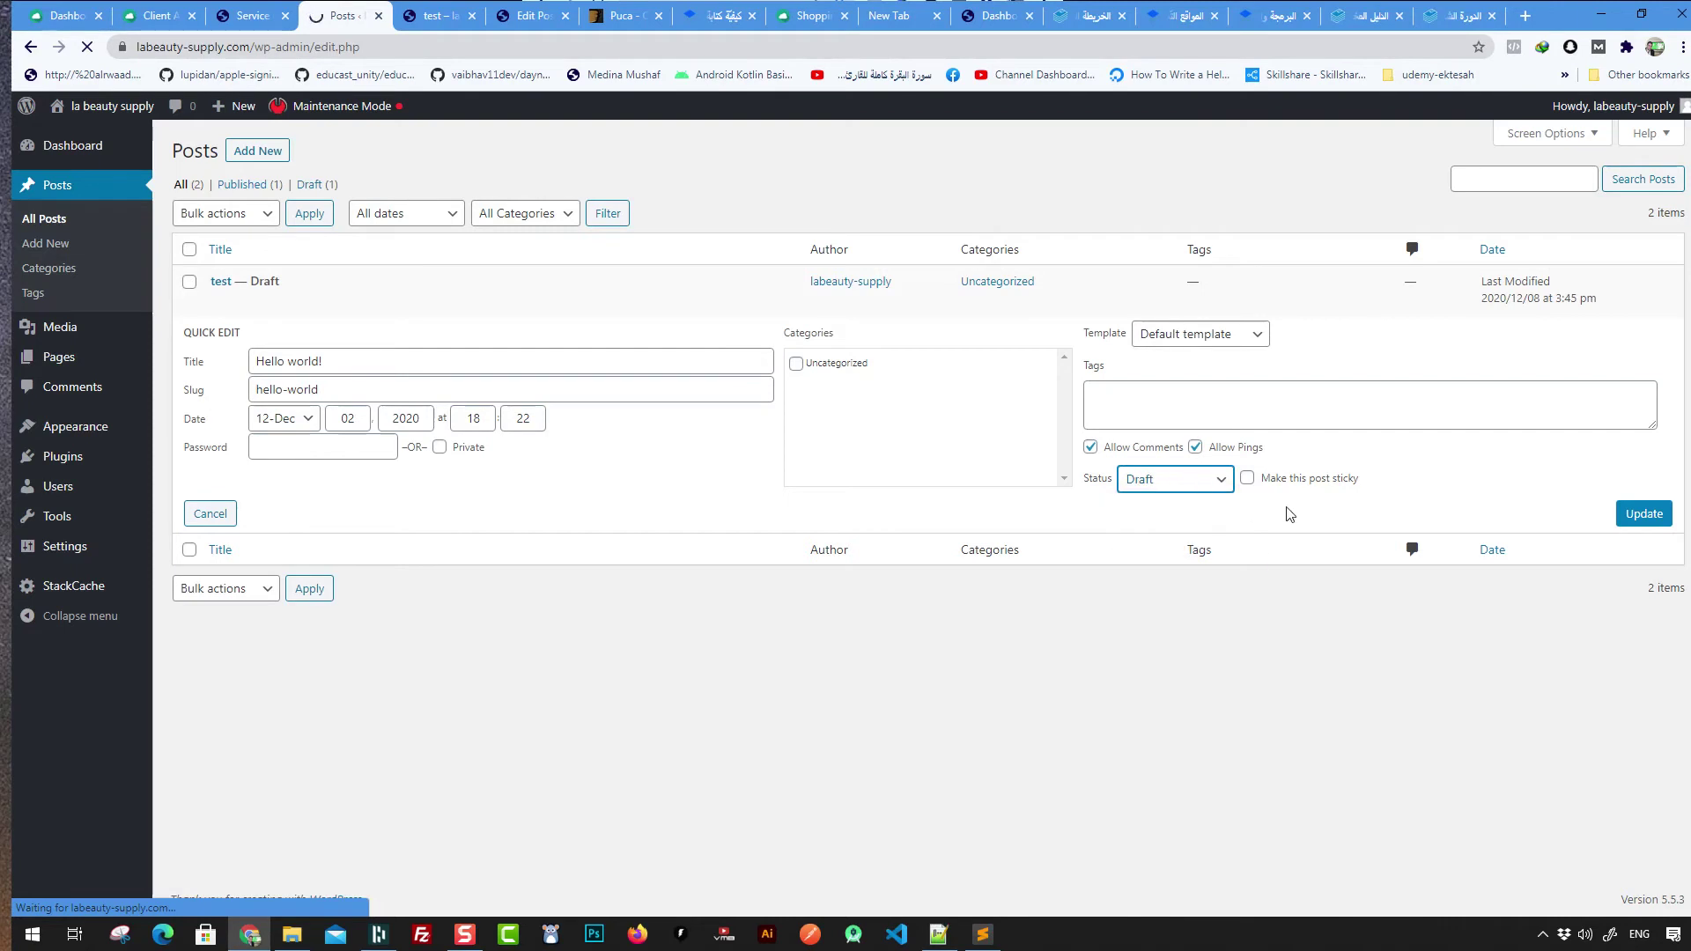
click(1202, 489)
click(1182, 537)
click(1201, 483)
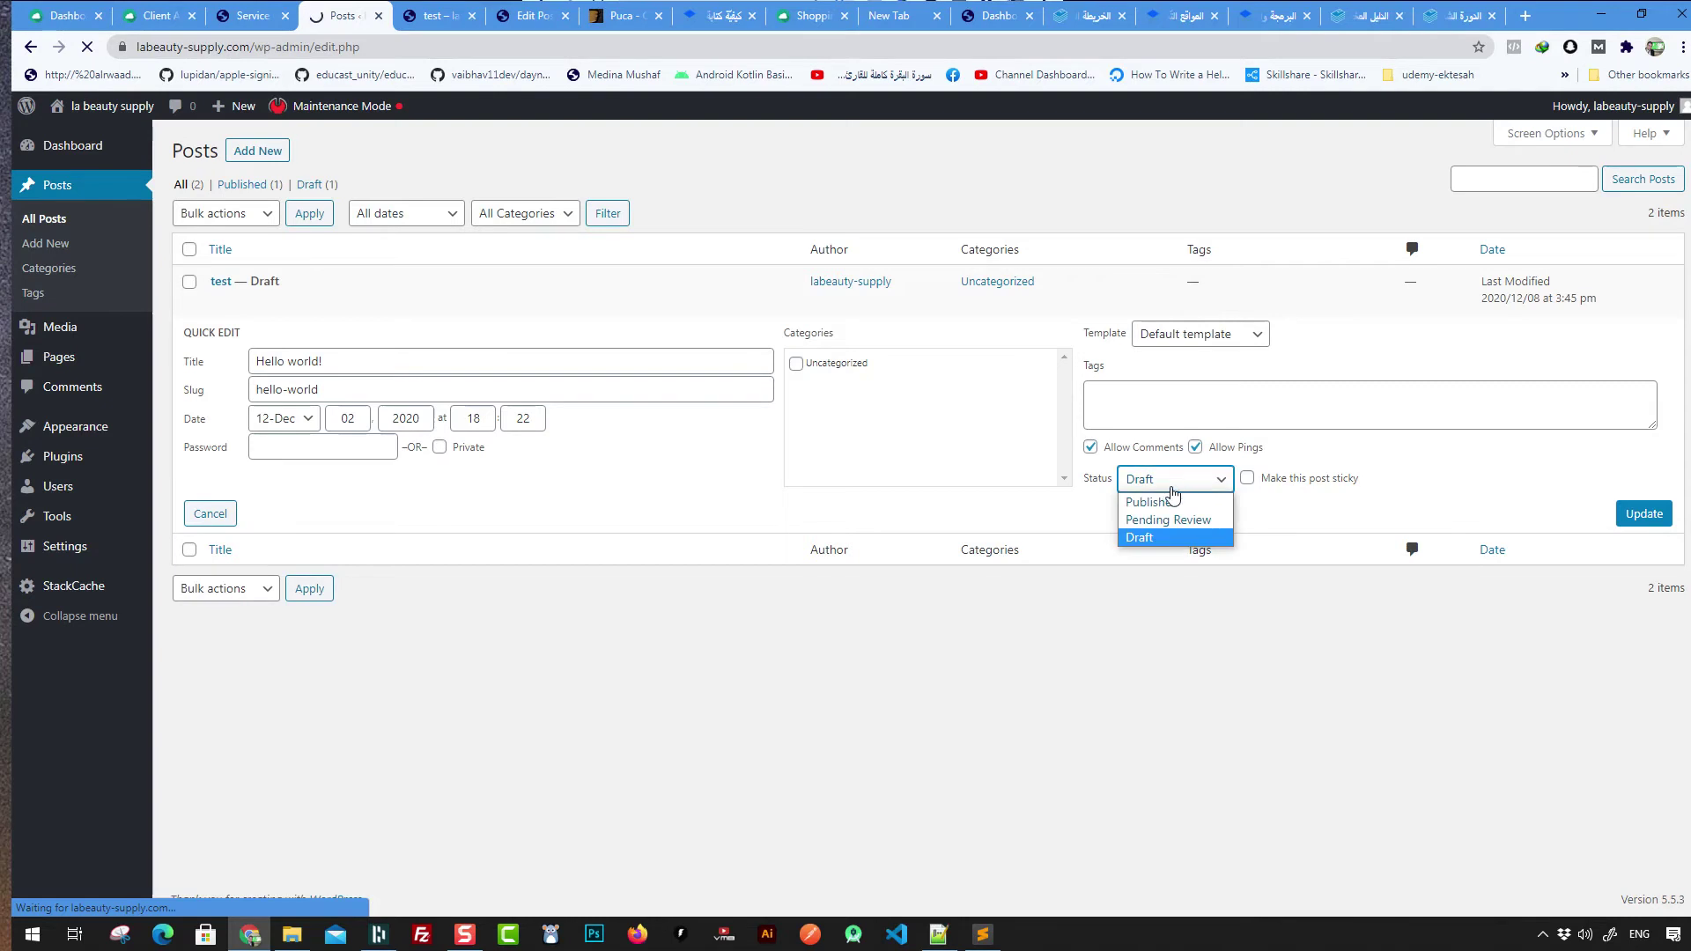
click(1196, 518)
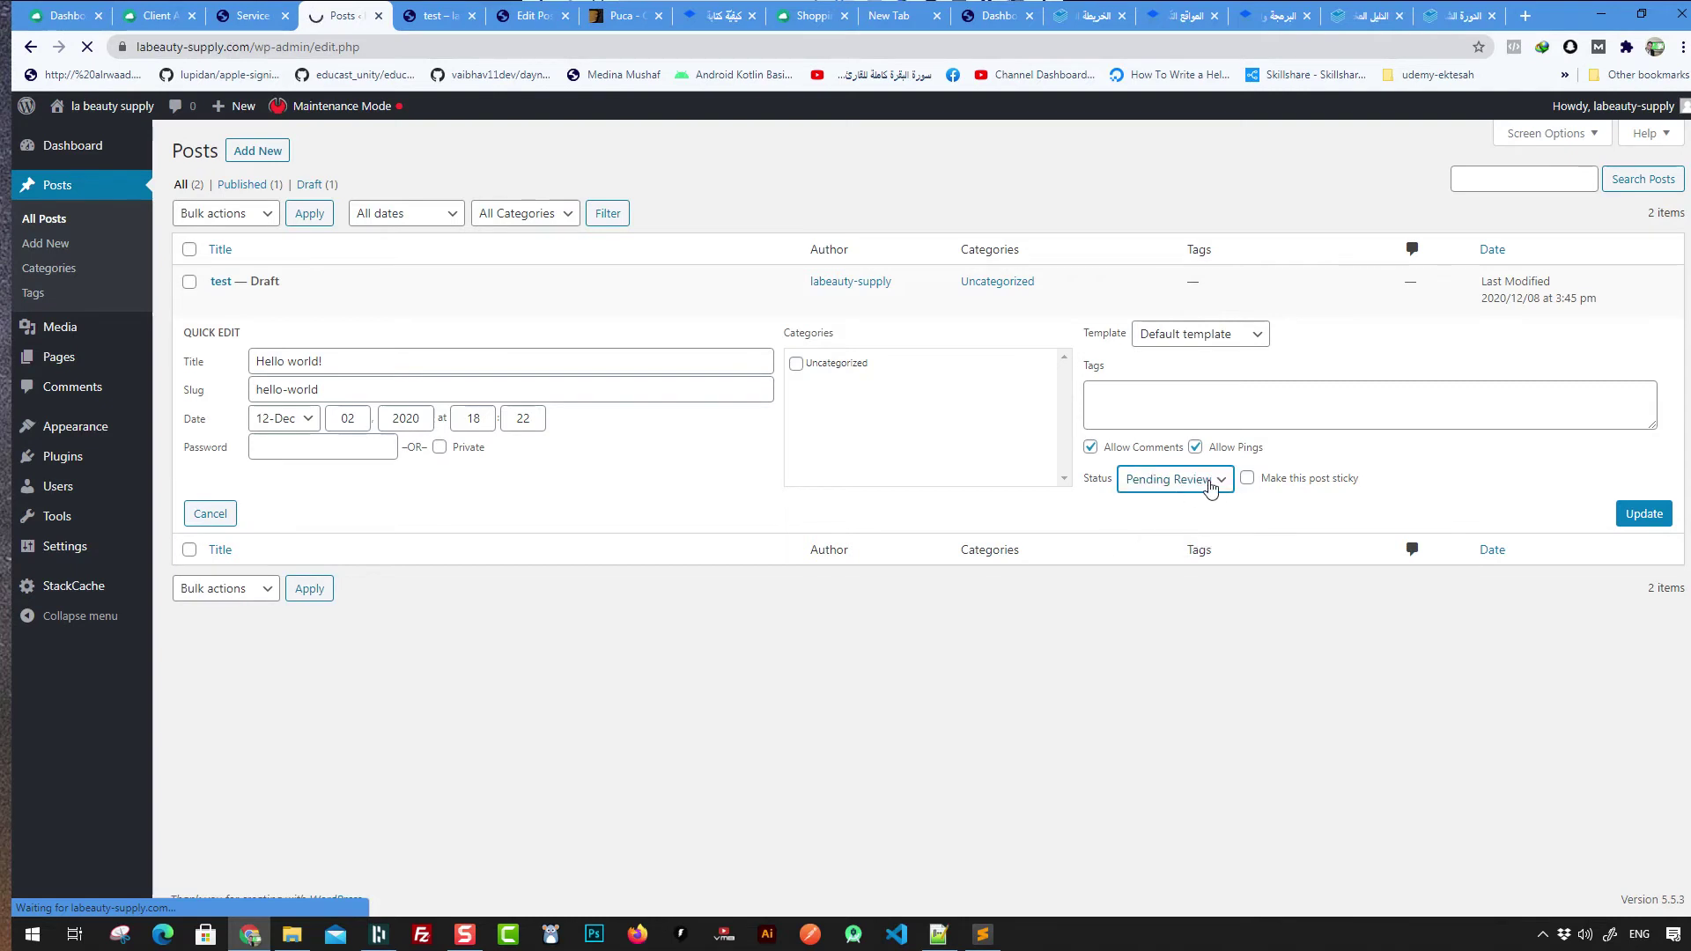
click(1210, 487)
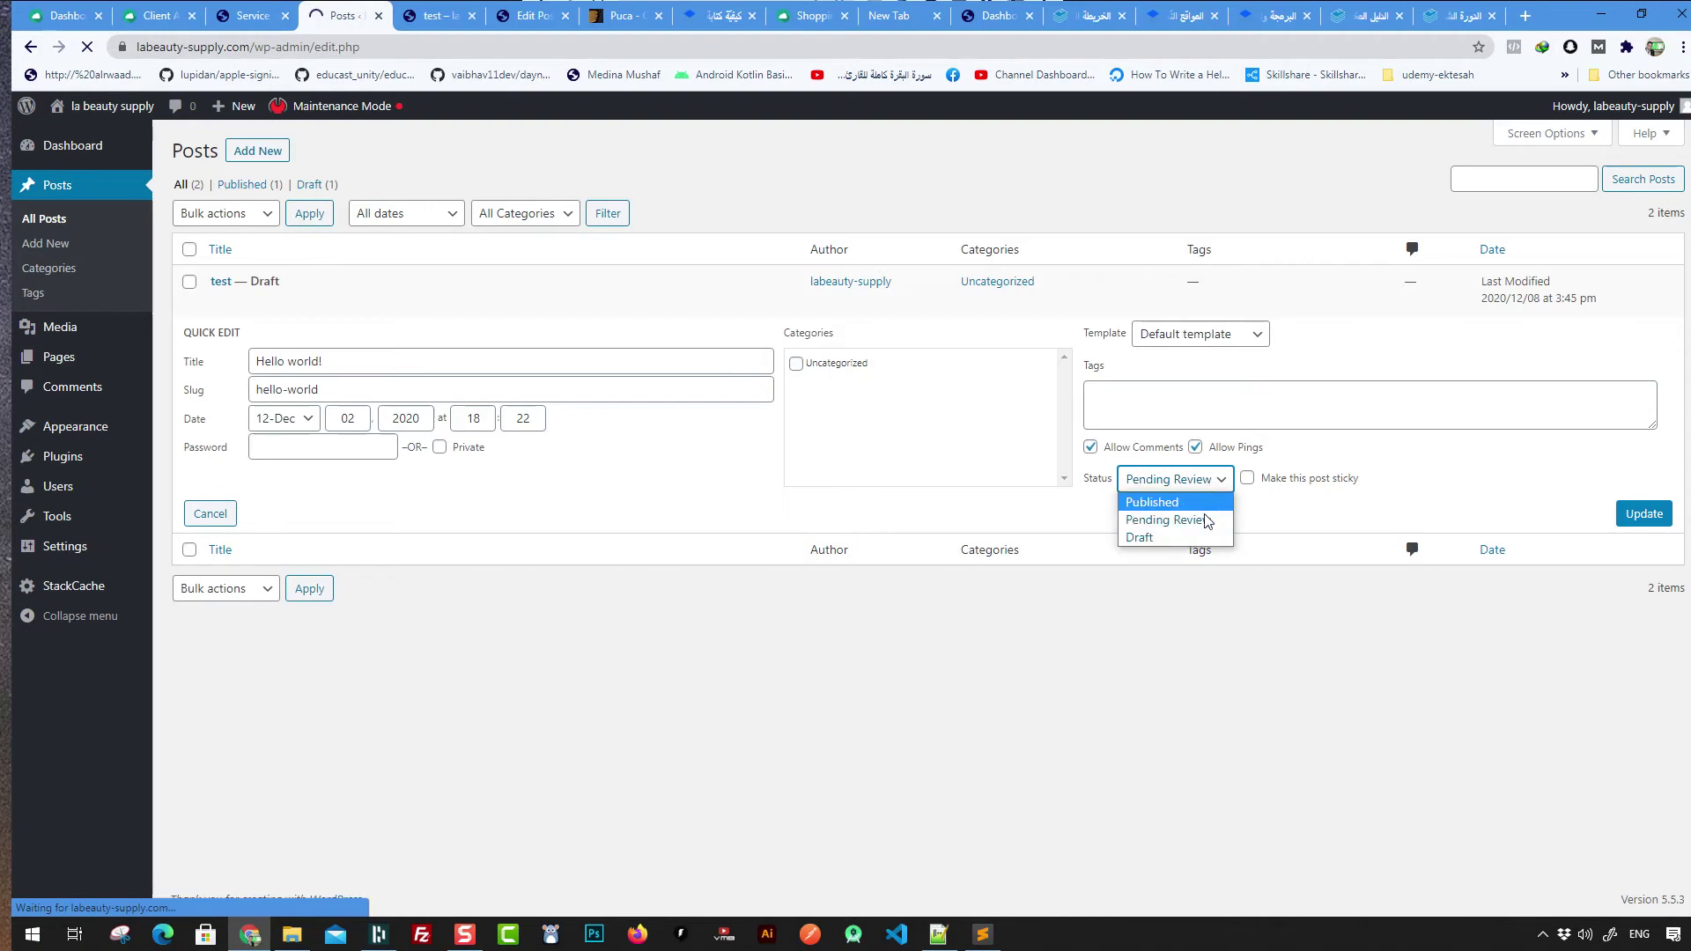
click(1159, 518)
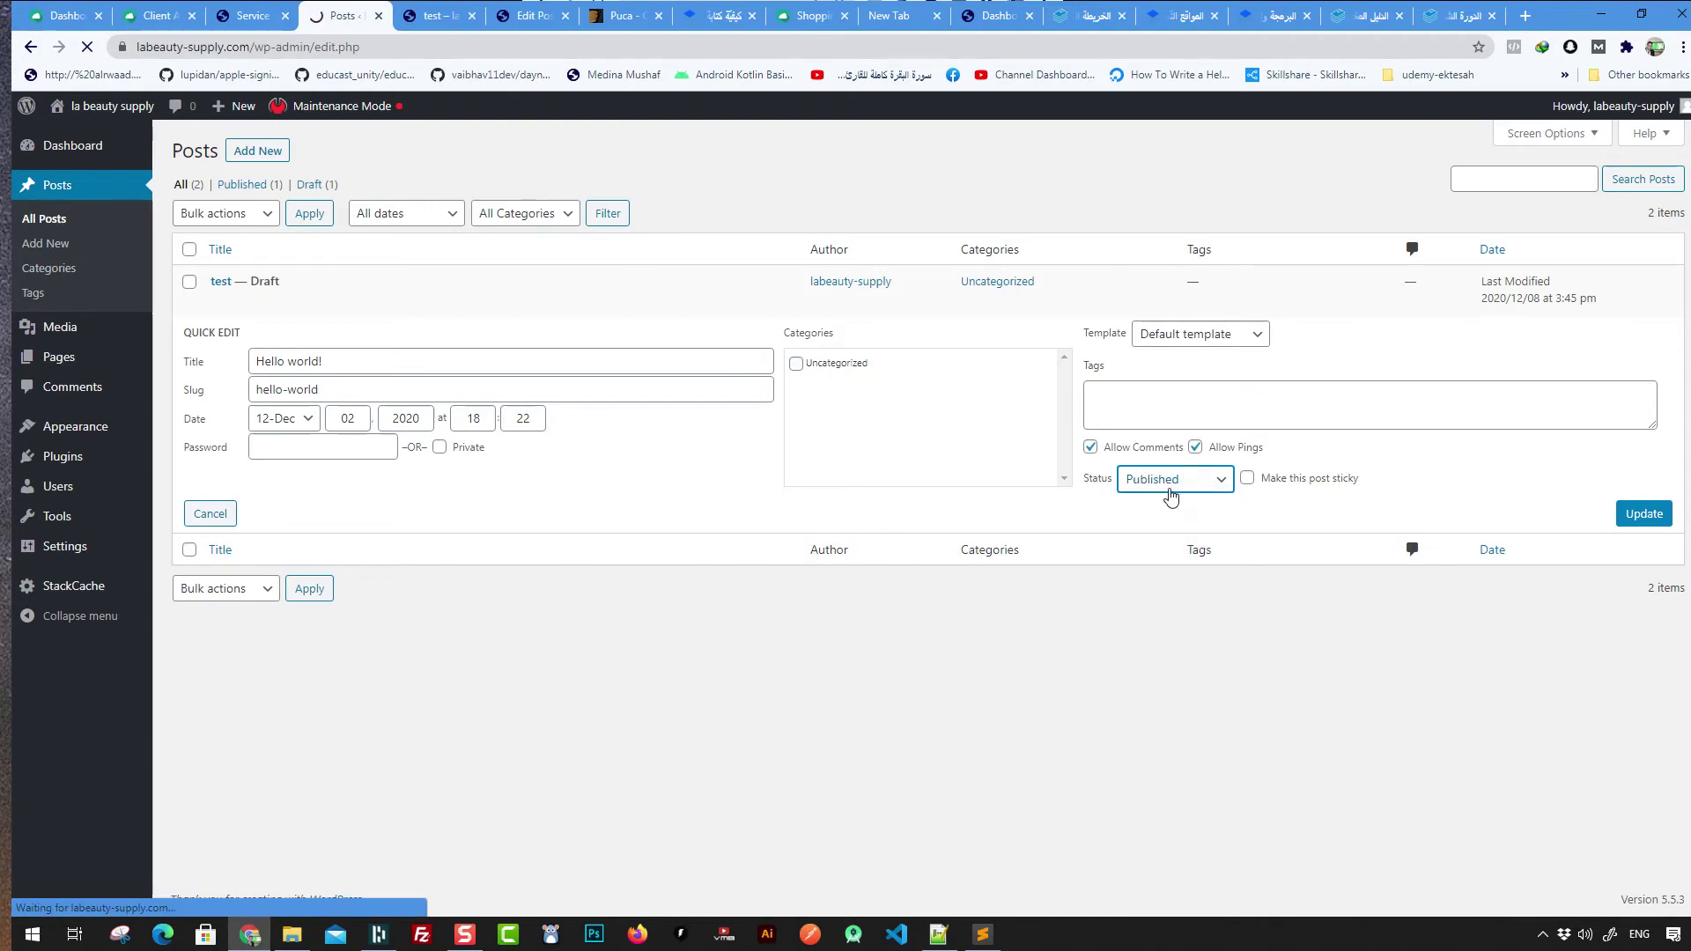
click(1169, 487)
click(1156, 505)
Step: Check the Posts list's category filter, leaving it unchanged
click(1119, 452)
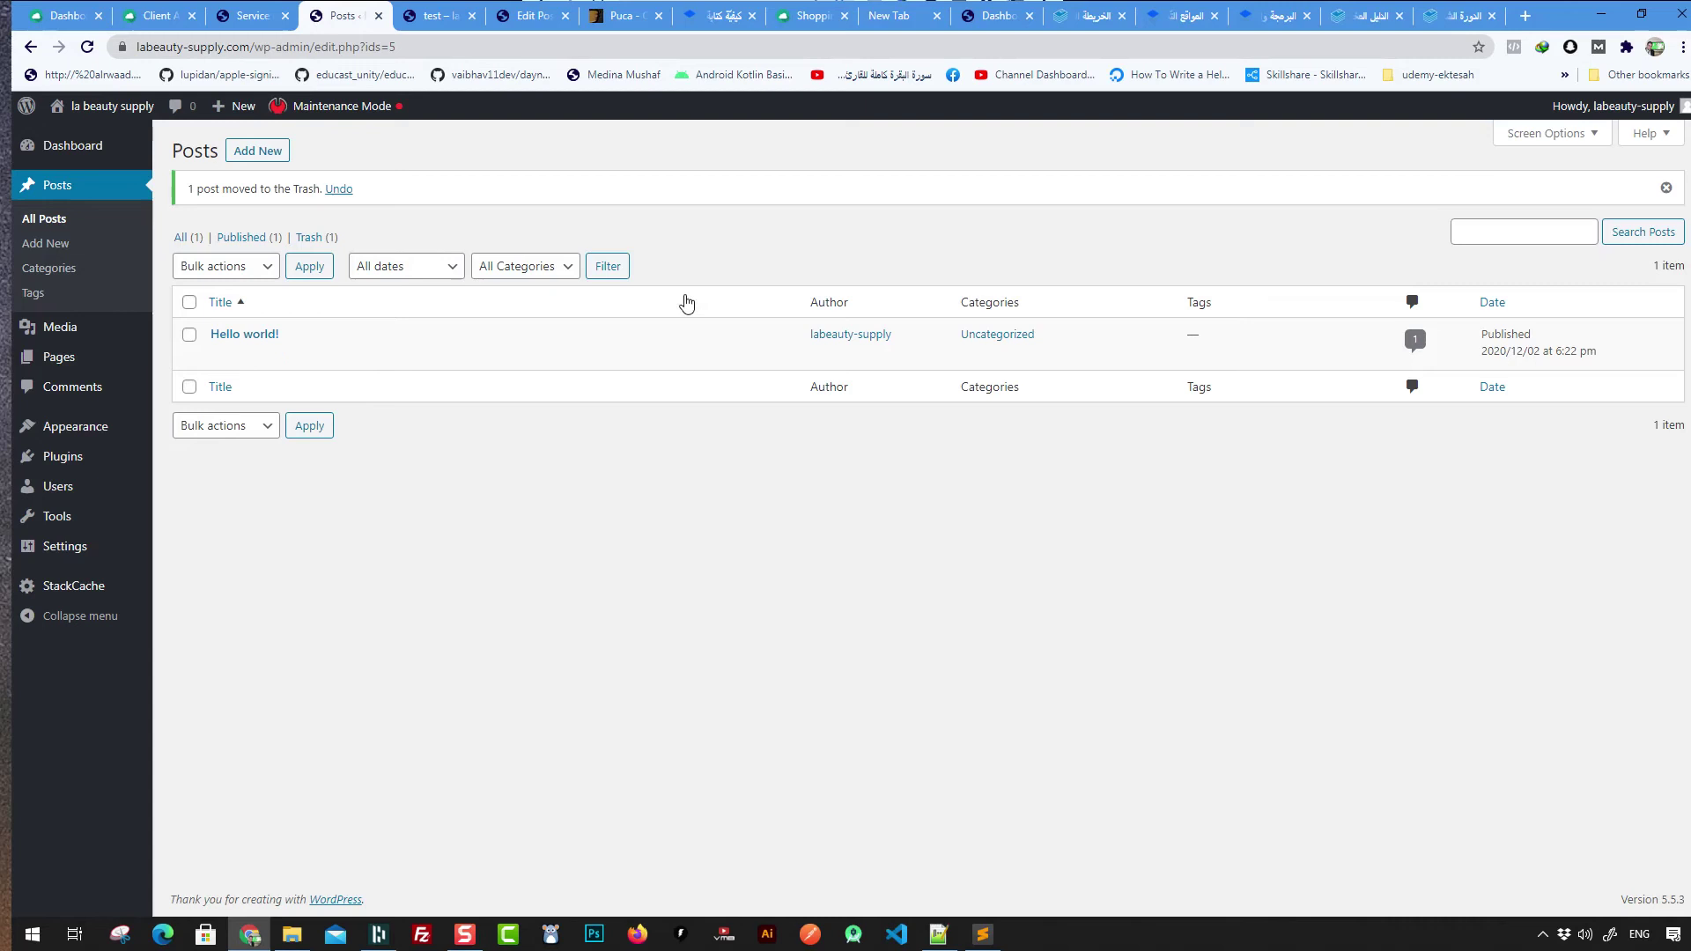
click(520, 267)
click(638, 545)
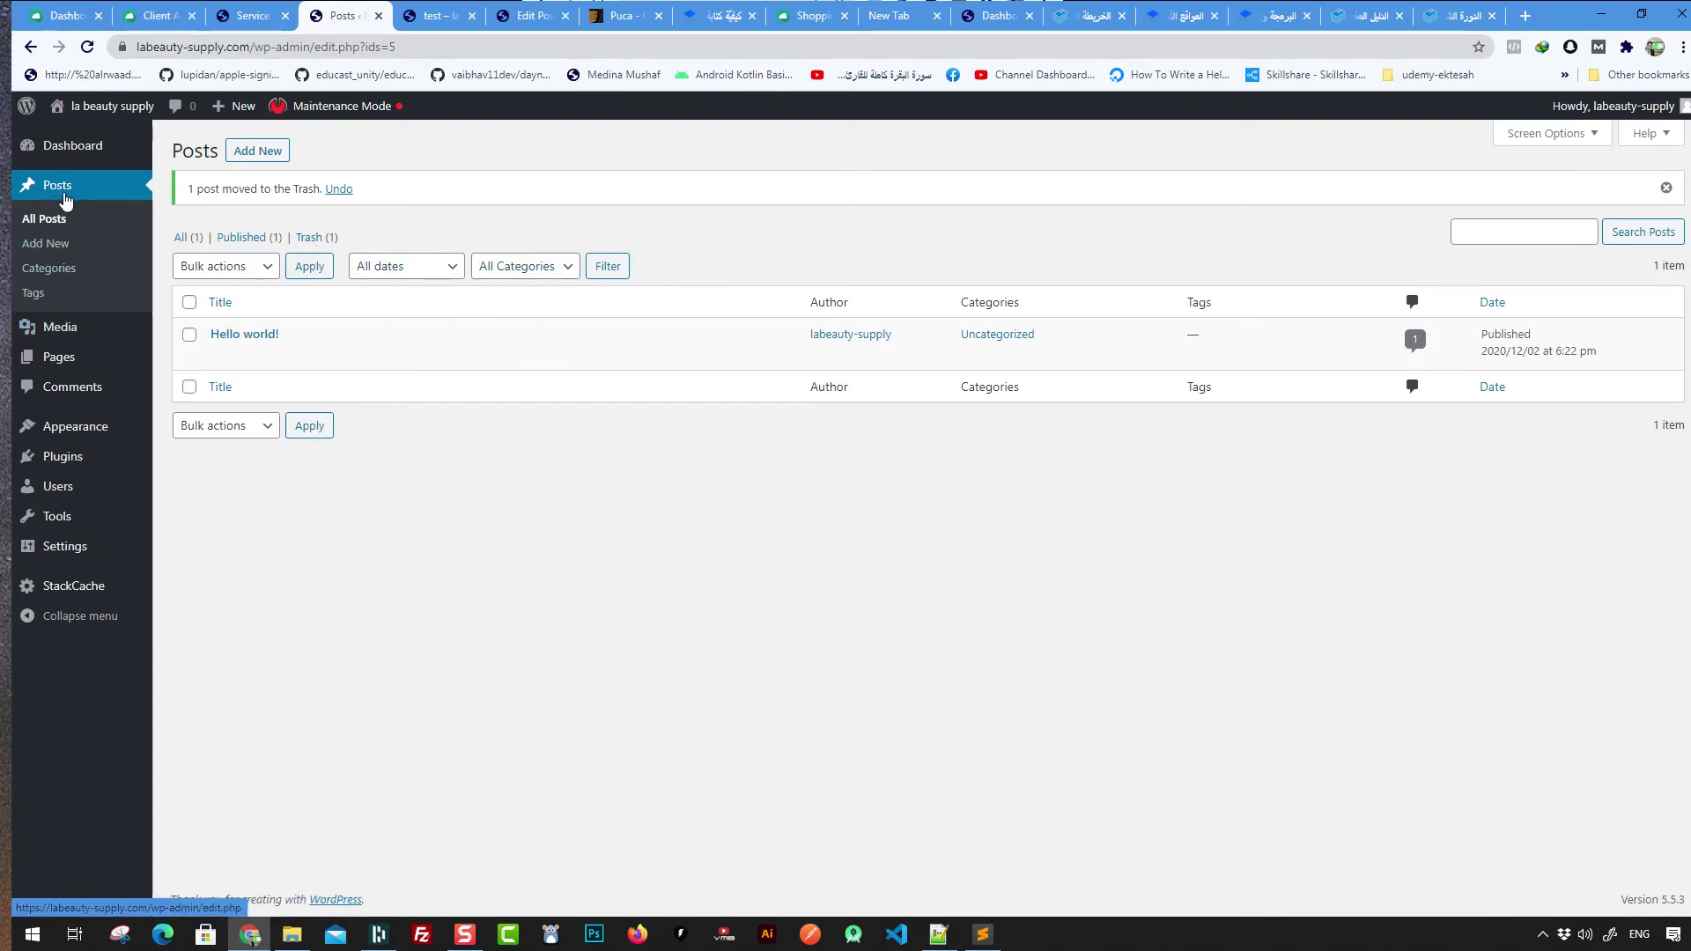
Step: Add a 'News' category (slug news) under Posts > Categories, open it, then return to All Posts
click(75, 271)
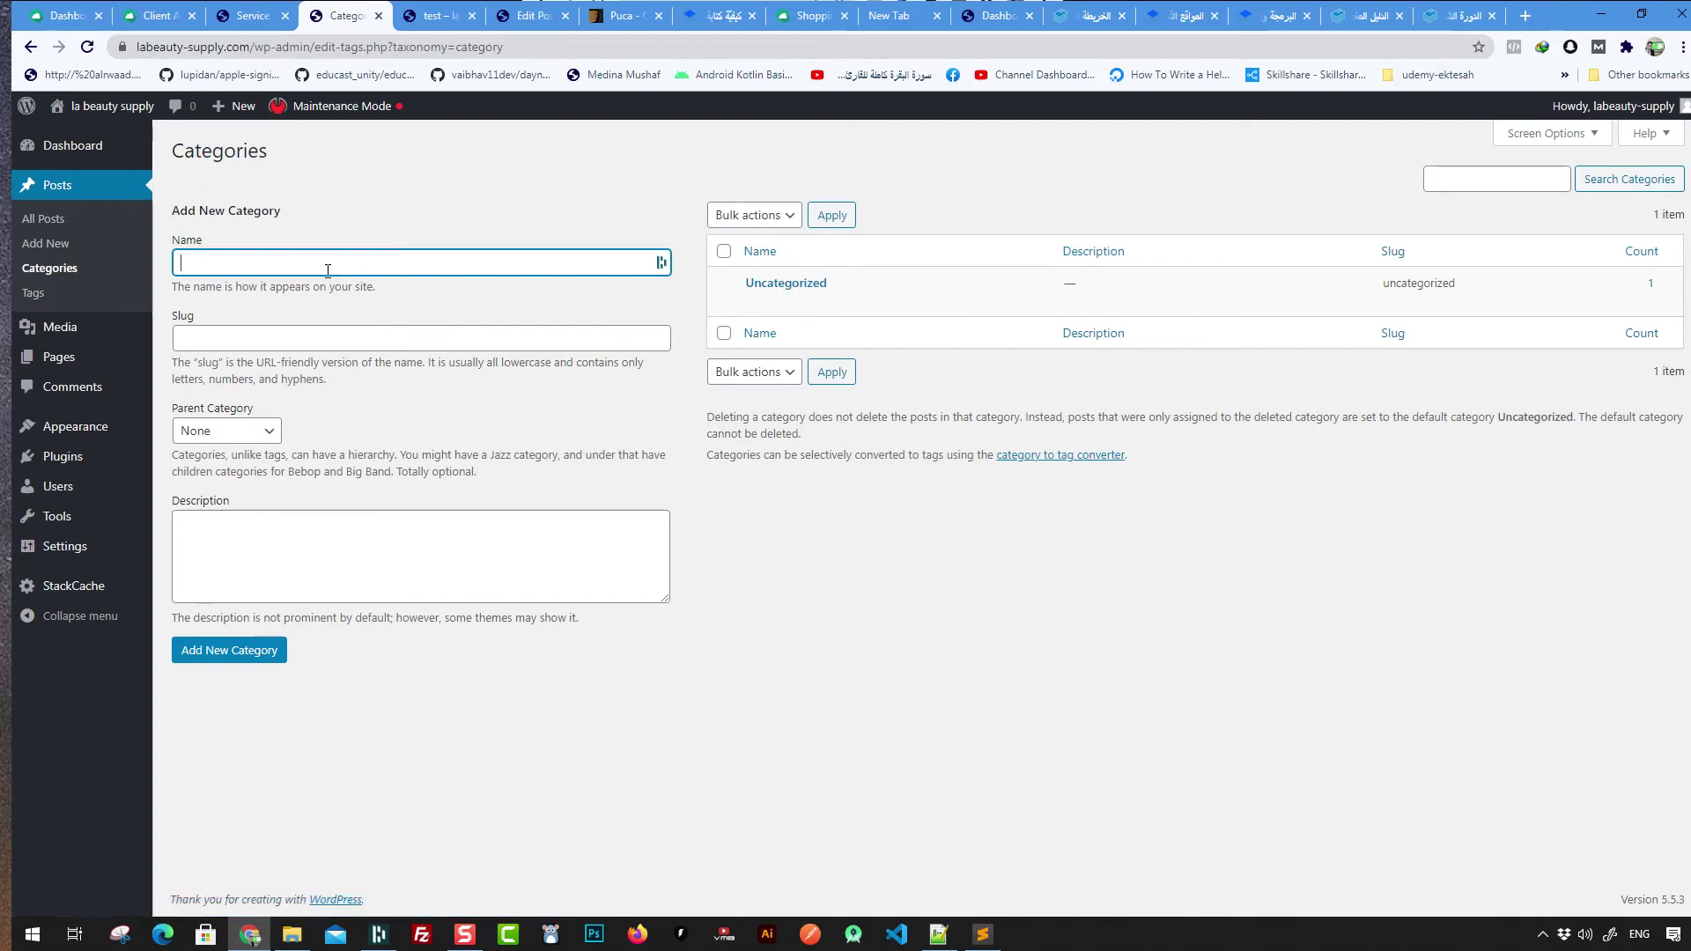
text(News)
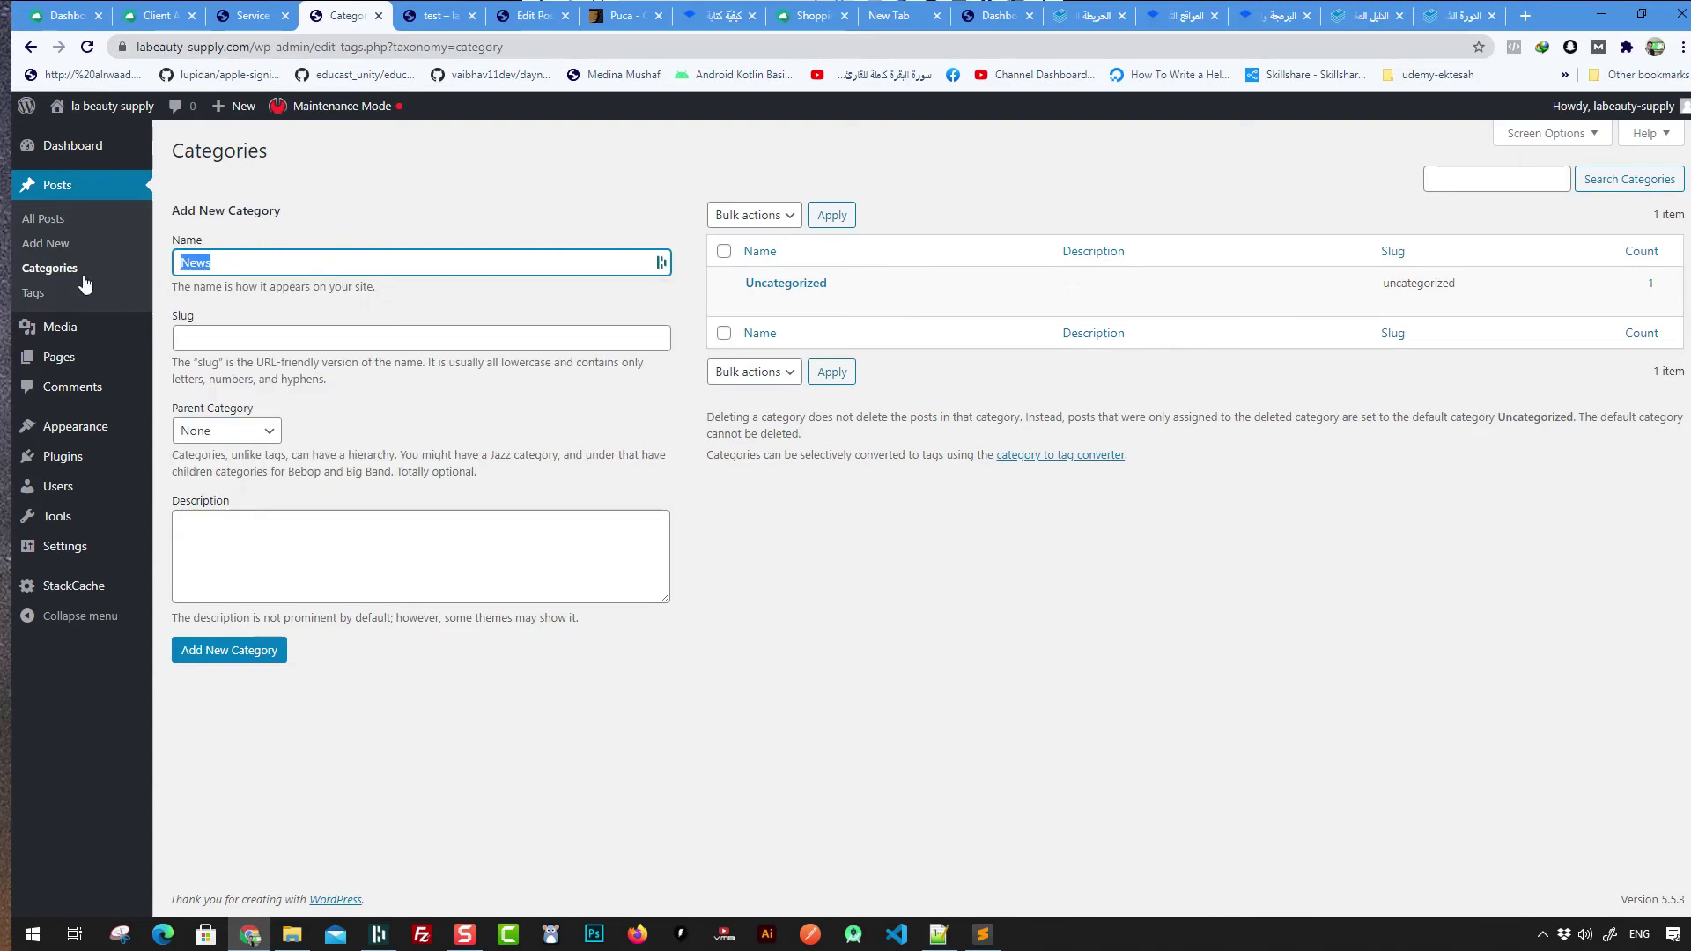
click(264, 653)
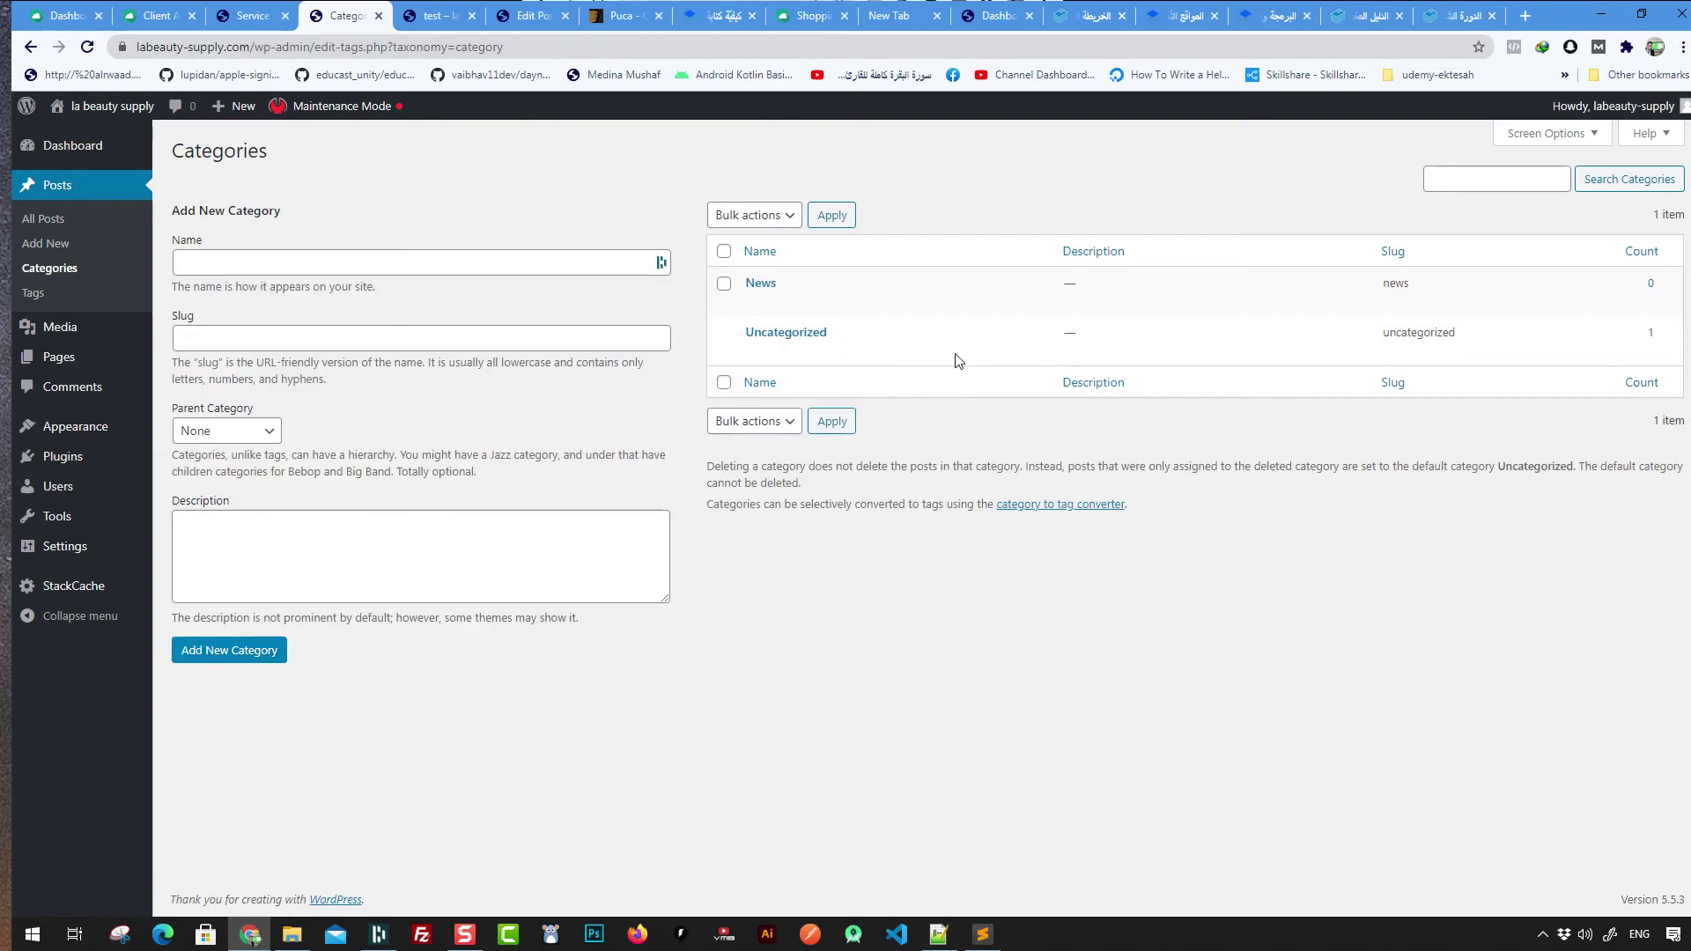
click(286, 341)
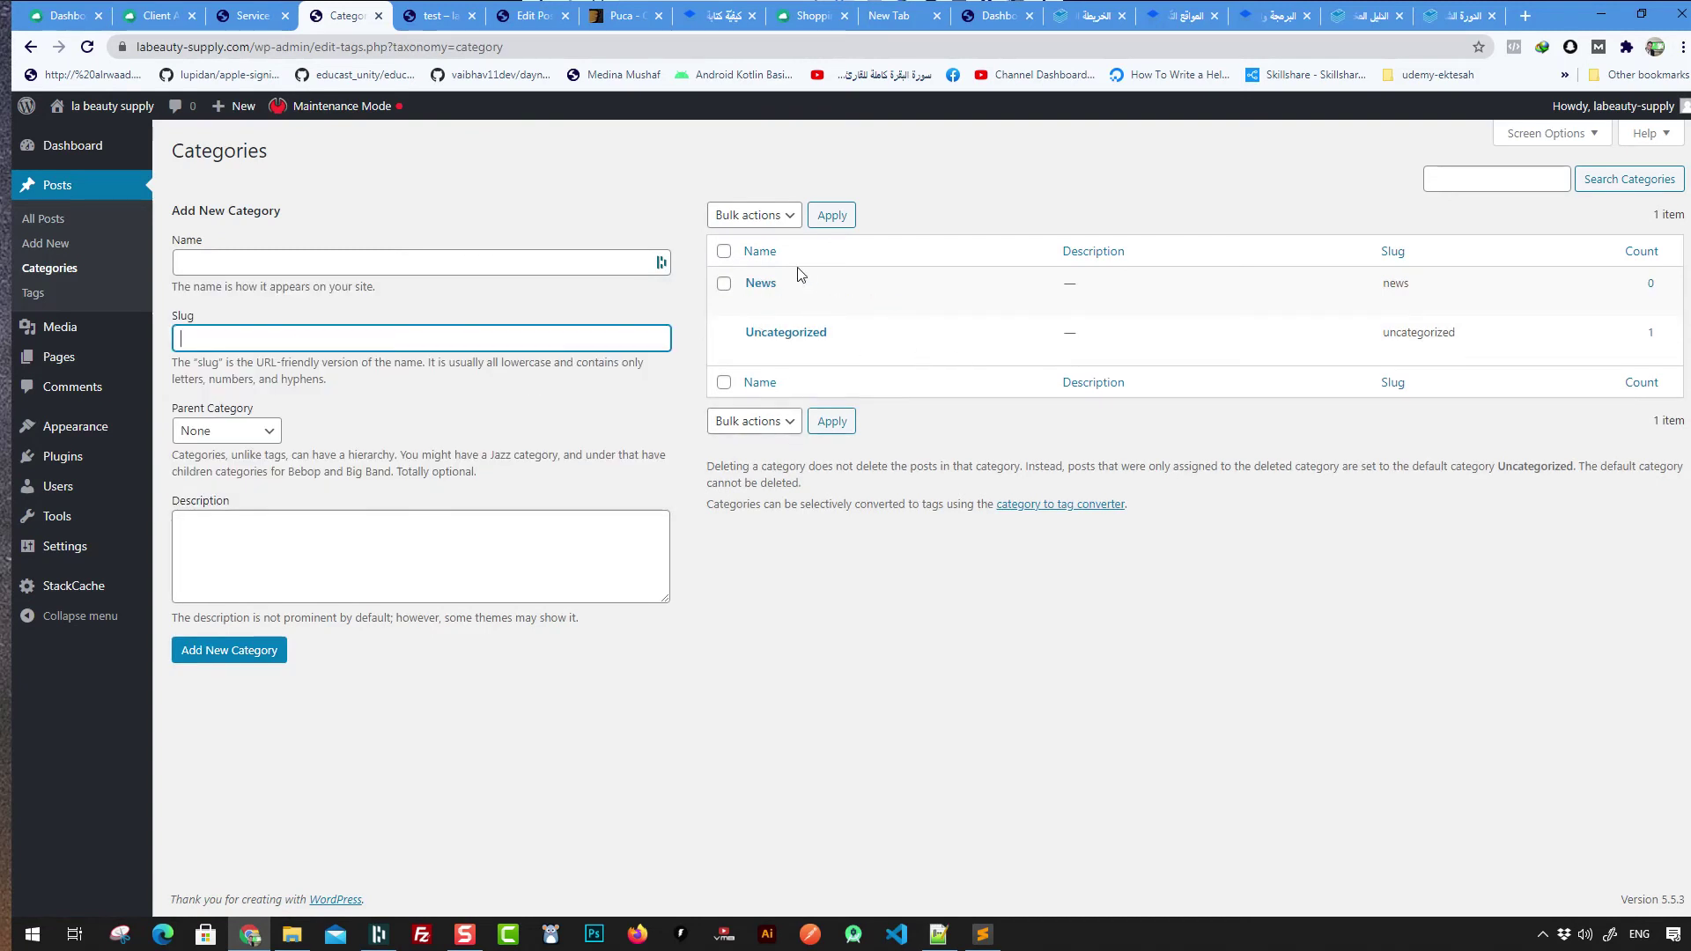
click(757, 303)
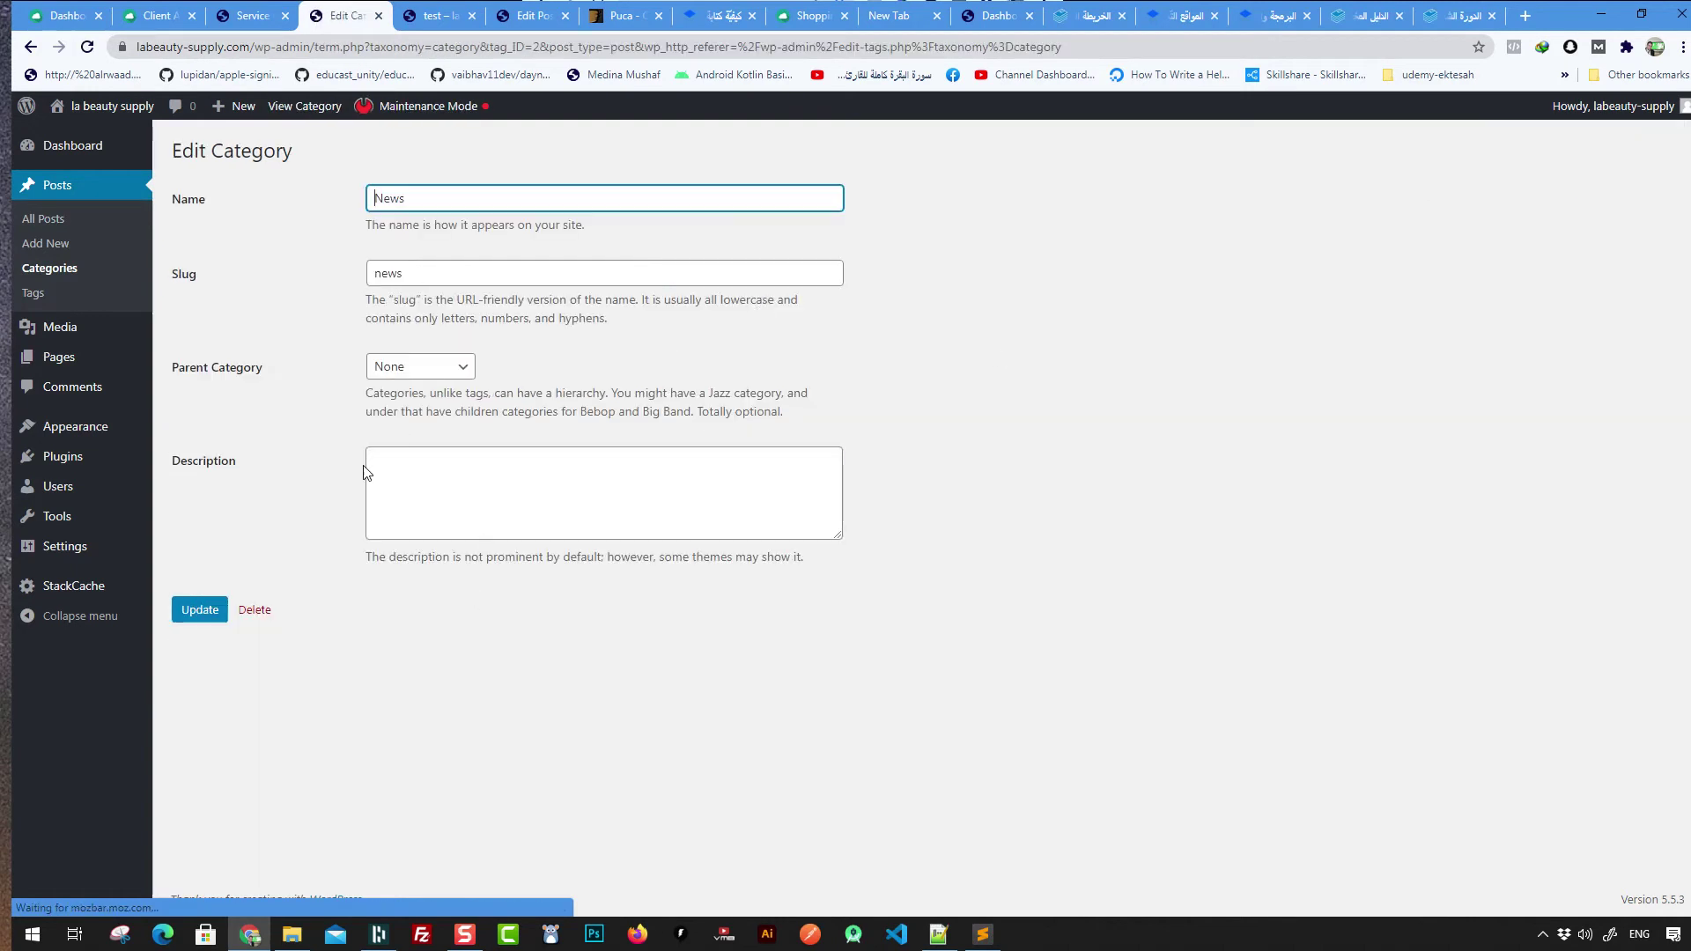
click(55, 231)
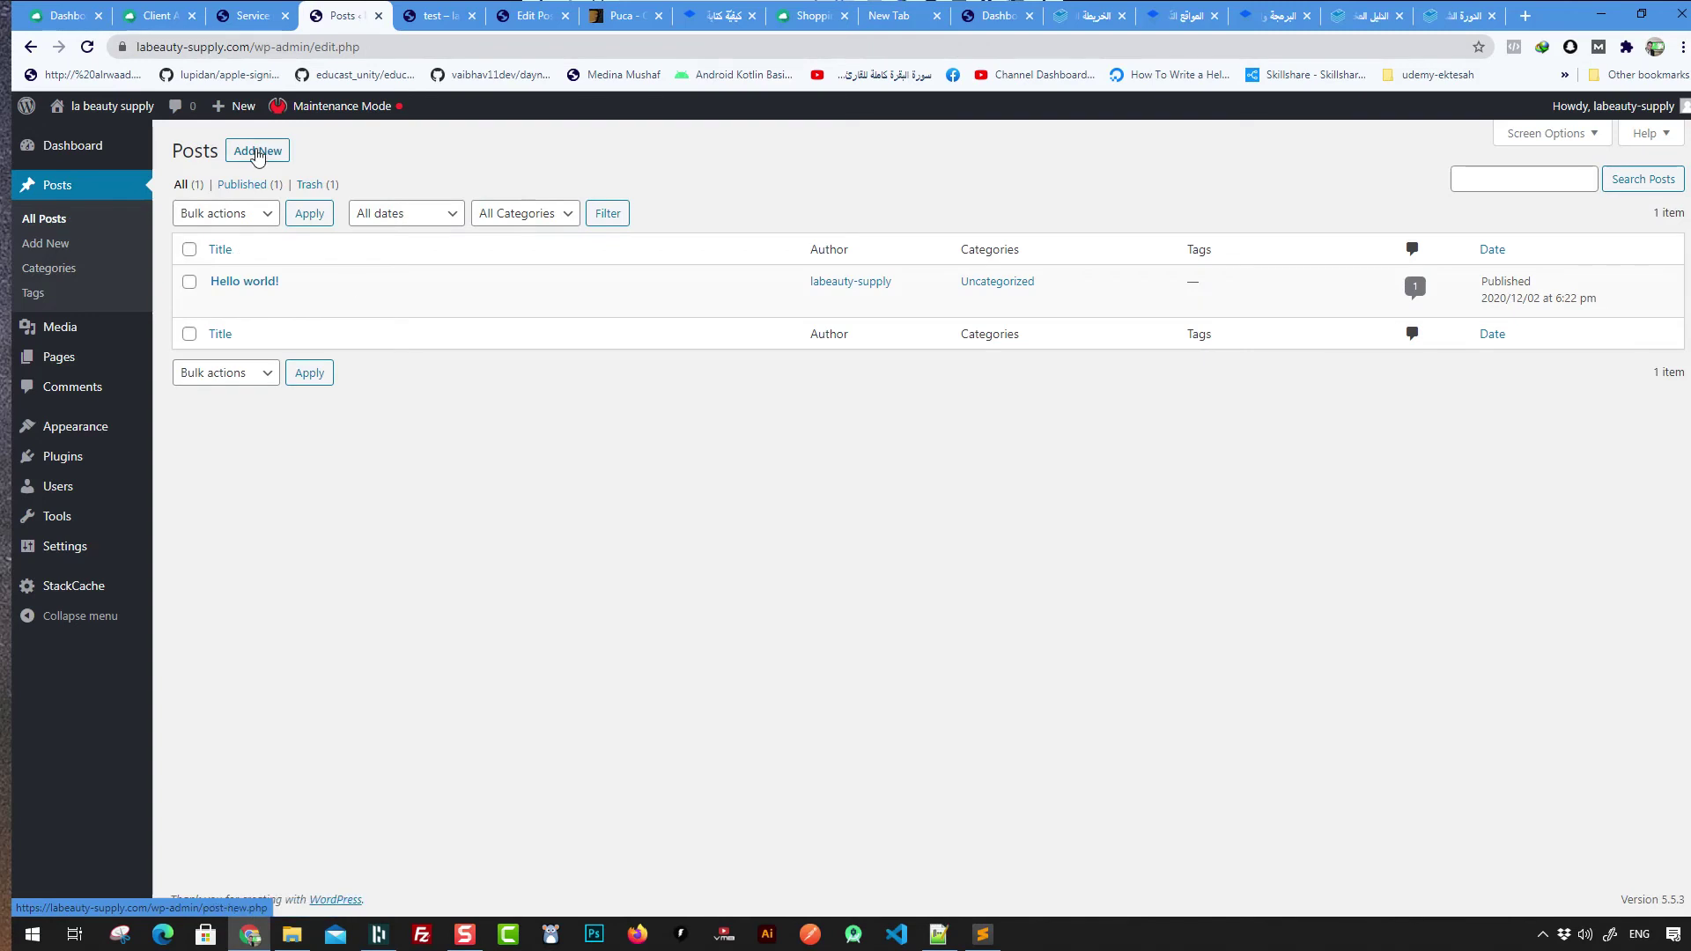
Step: In the Hello world! editor, tick the News category and untick Uncategorized
click(219, 302)
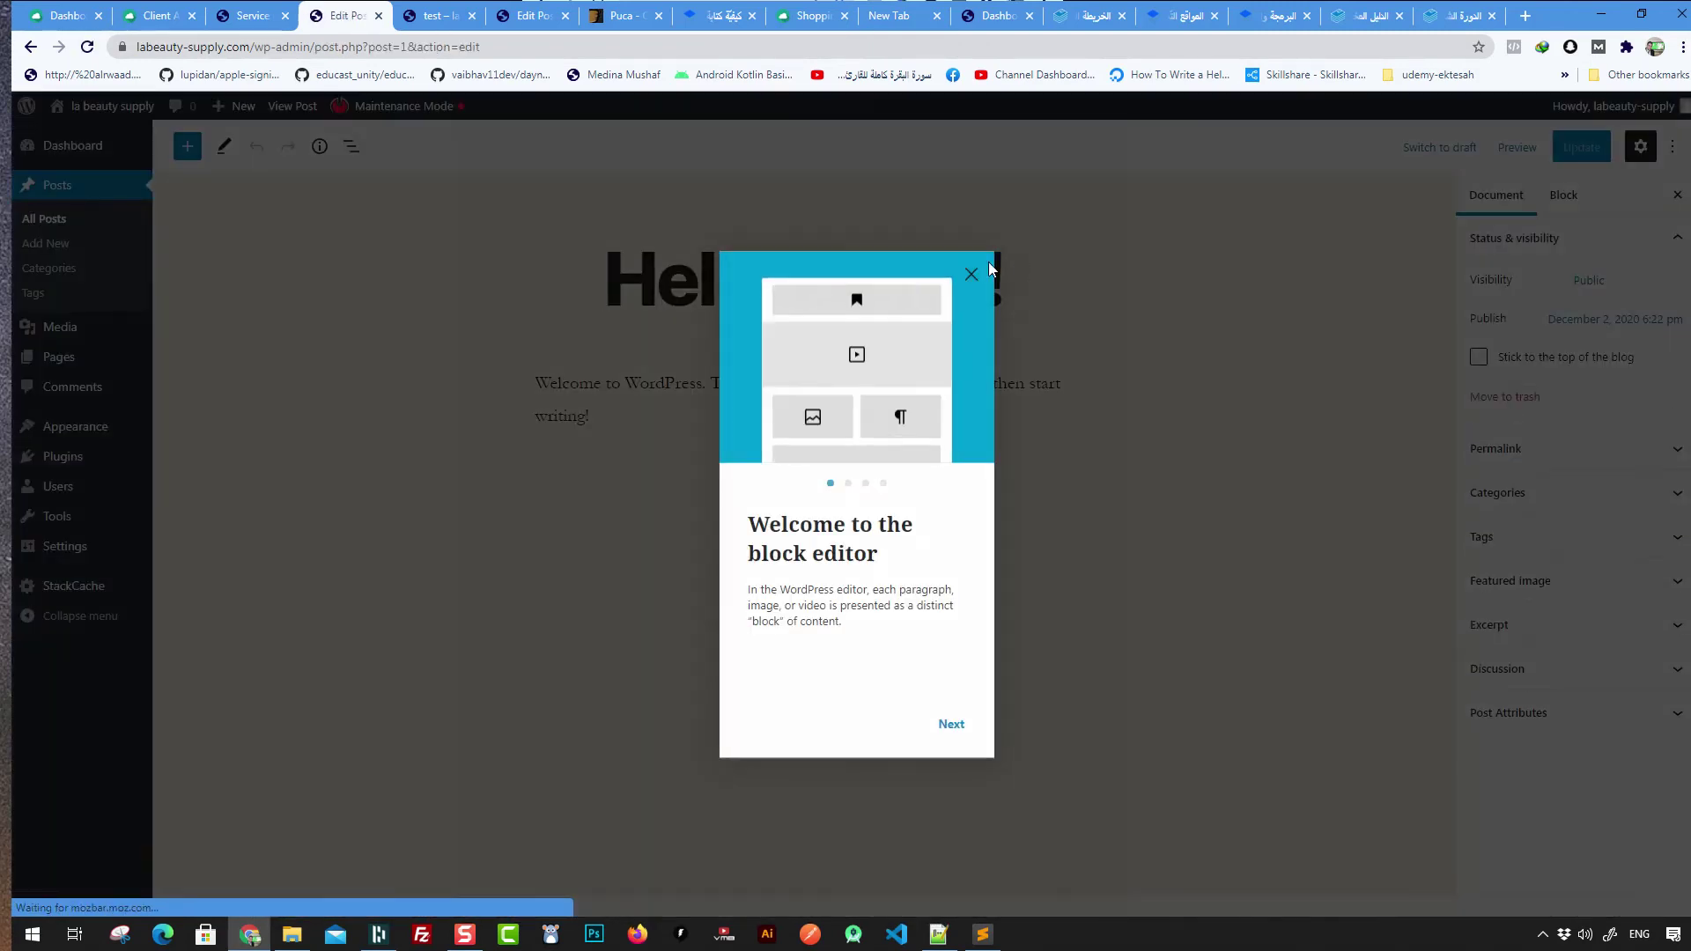
click(1321, 370)
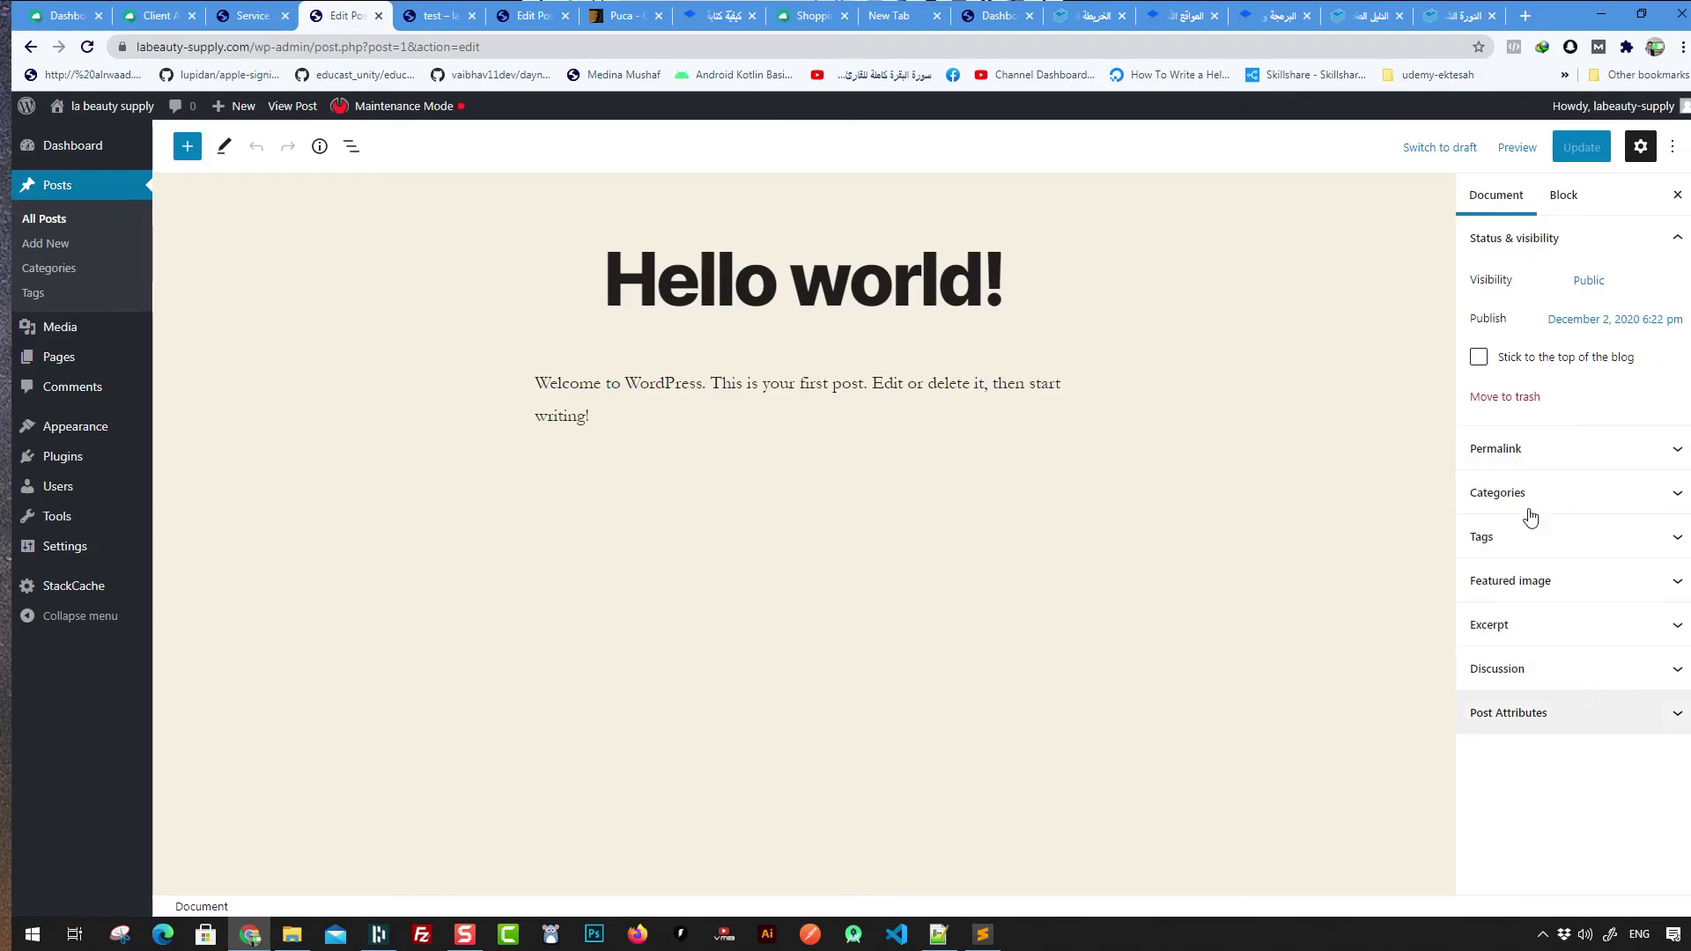
click(1551, 491)
click(1478, 555)
click(1478, 528)
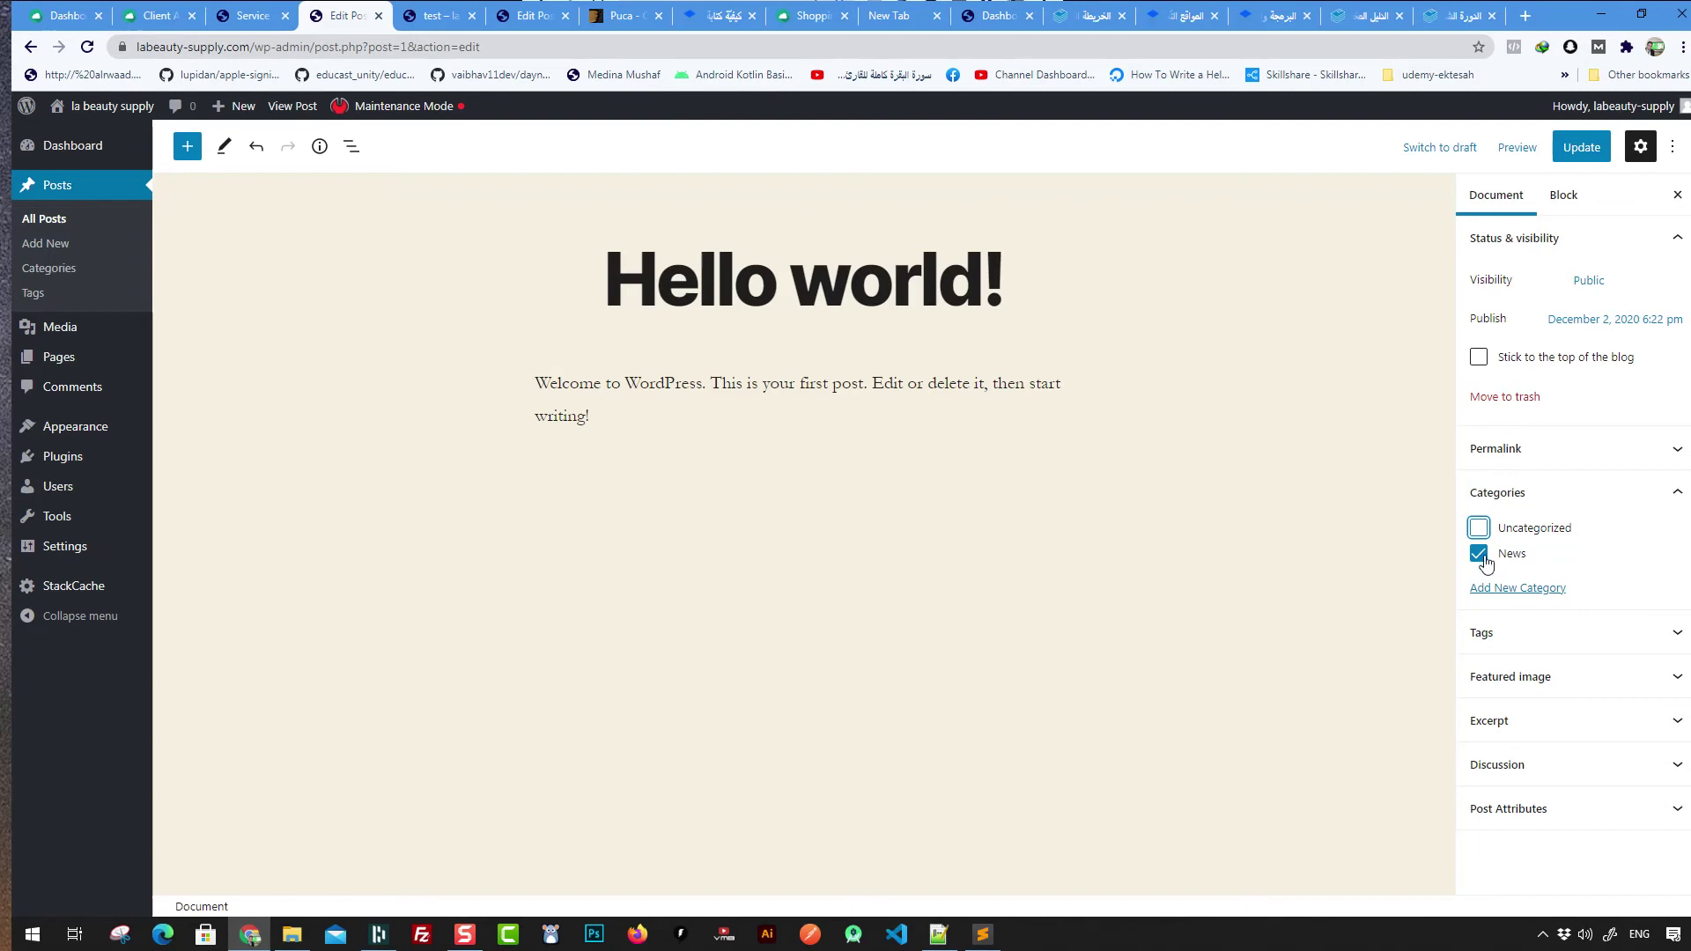
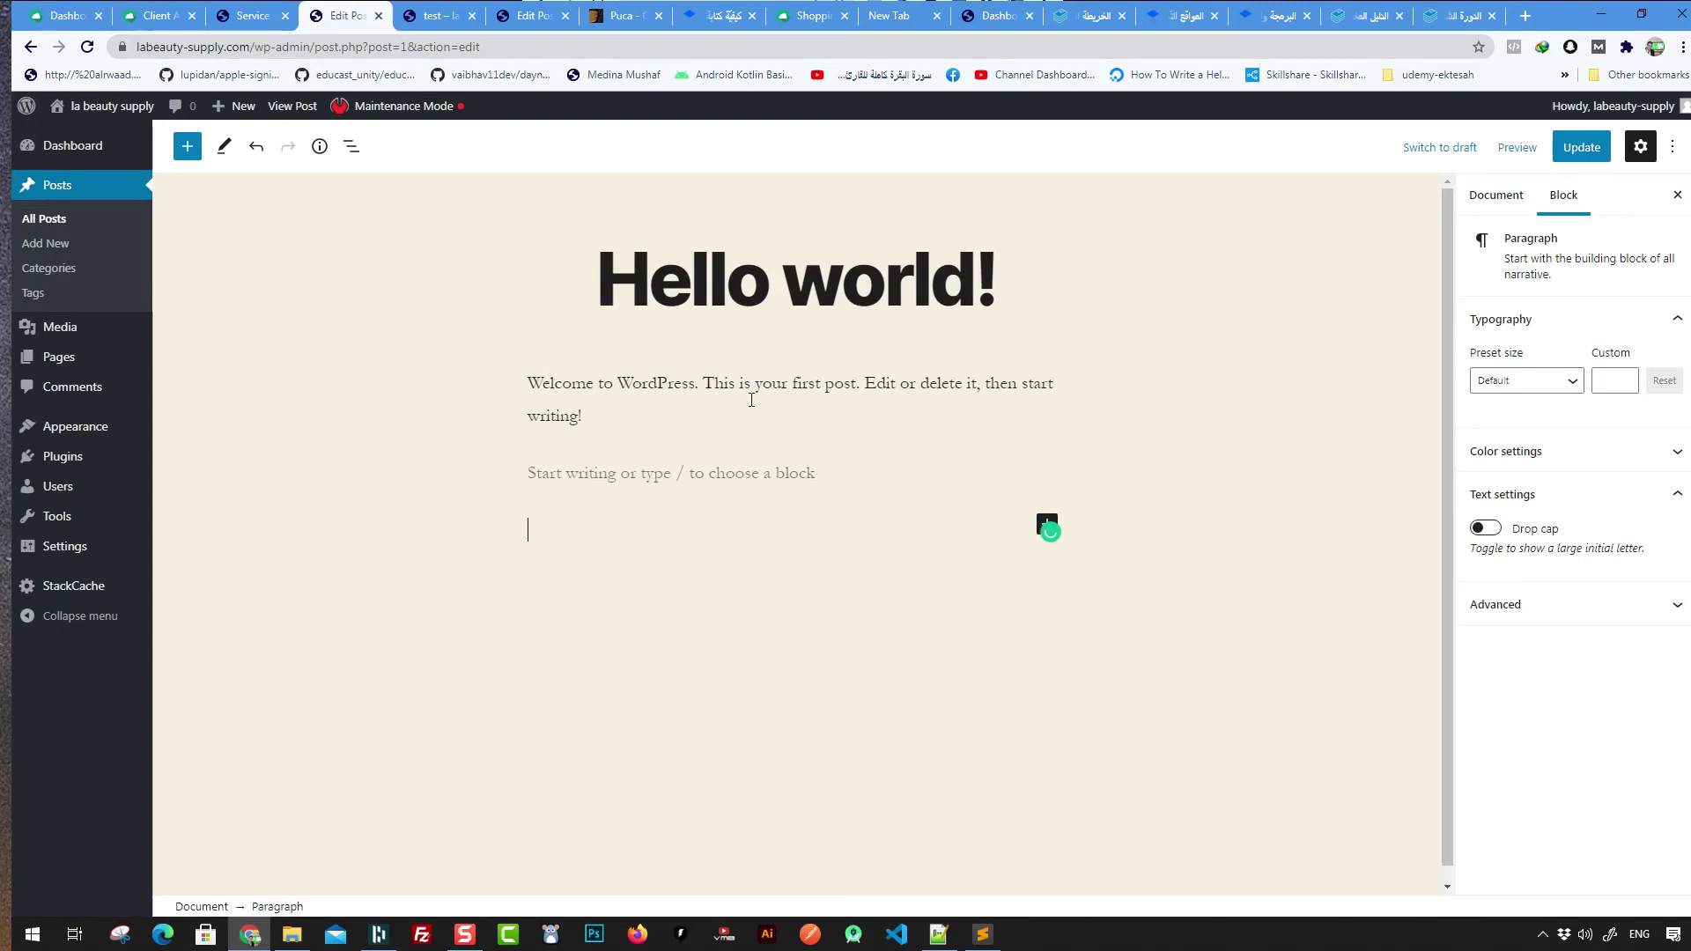
key(Return)
key(Return)
Step: Type the filler text 'kljkjl' into a new paragraph and return to the empty paragraph
text(kljkjl)
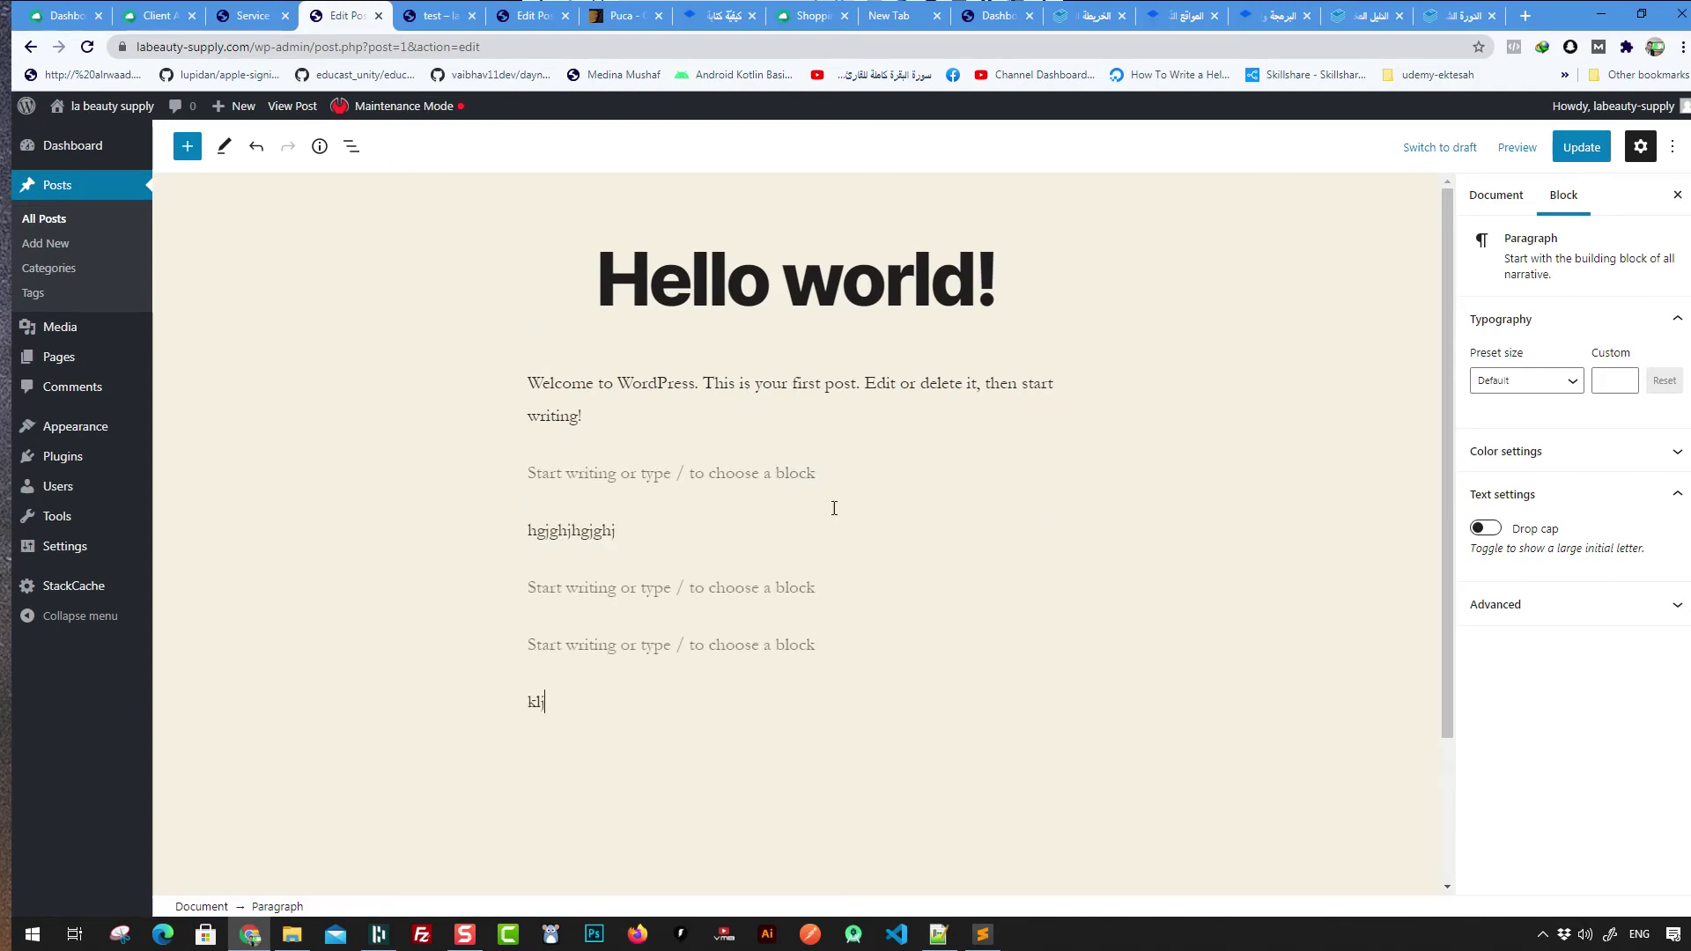
key(Up)
key(Up)
key(Up)
key(Up)
key(Up)
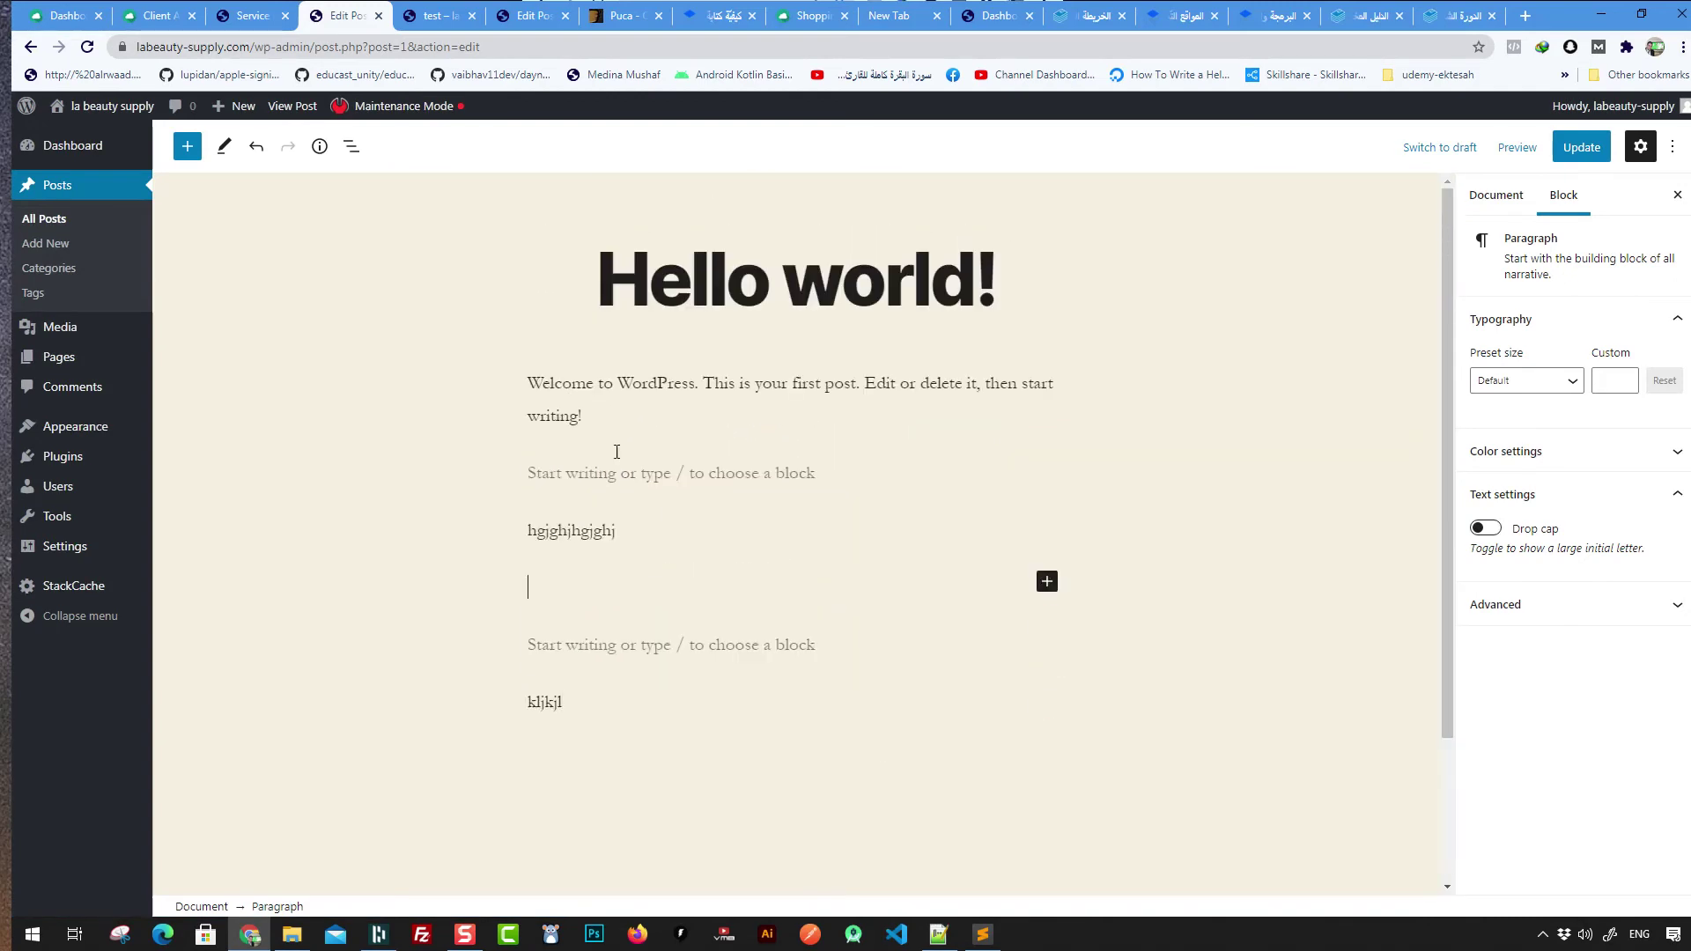
key(Down)
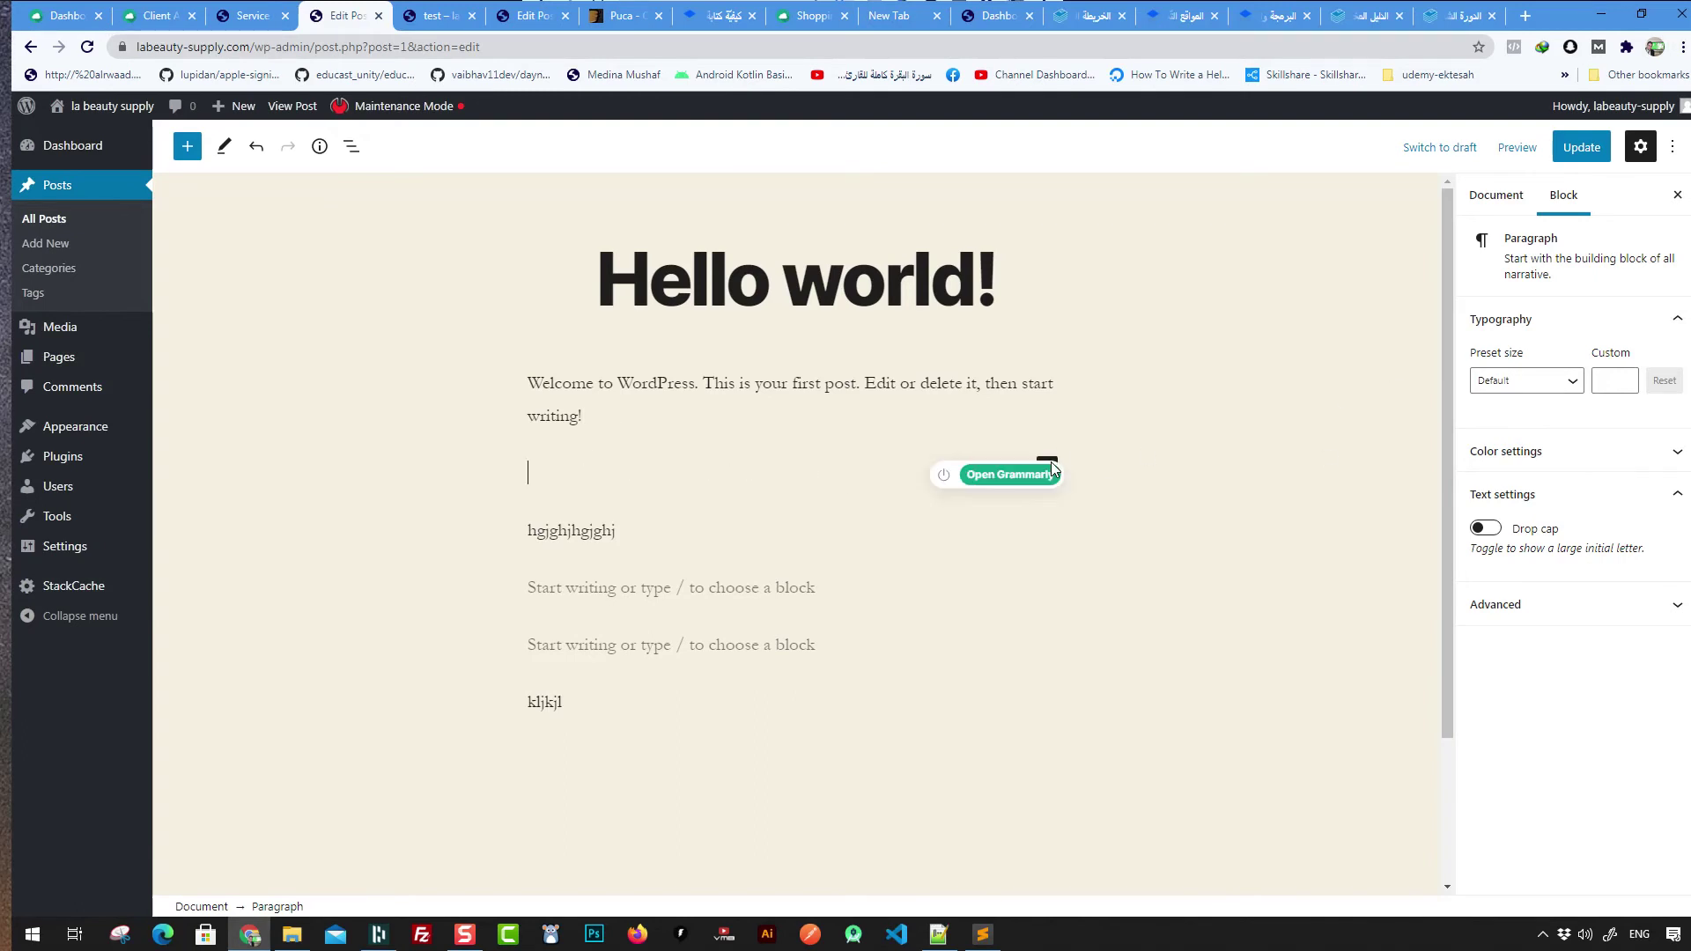
Step: Review the Document and Block sidebar settings, then select the intro paragraph and open the block library
click(1494, 196)
click(1560, 195)
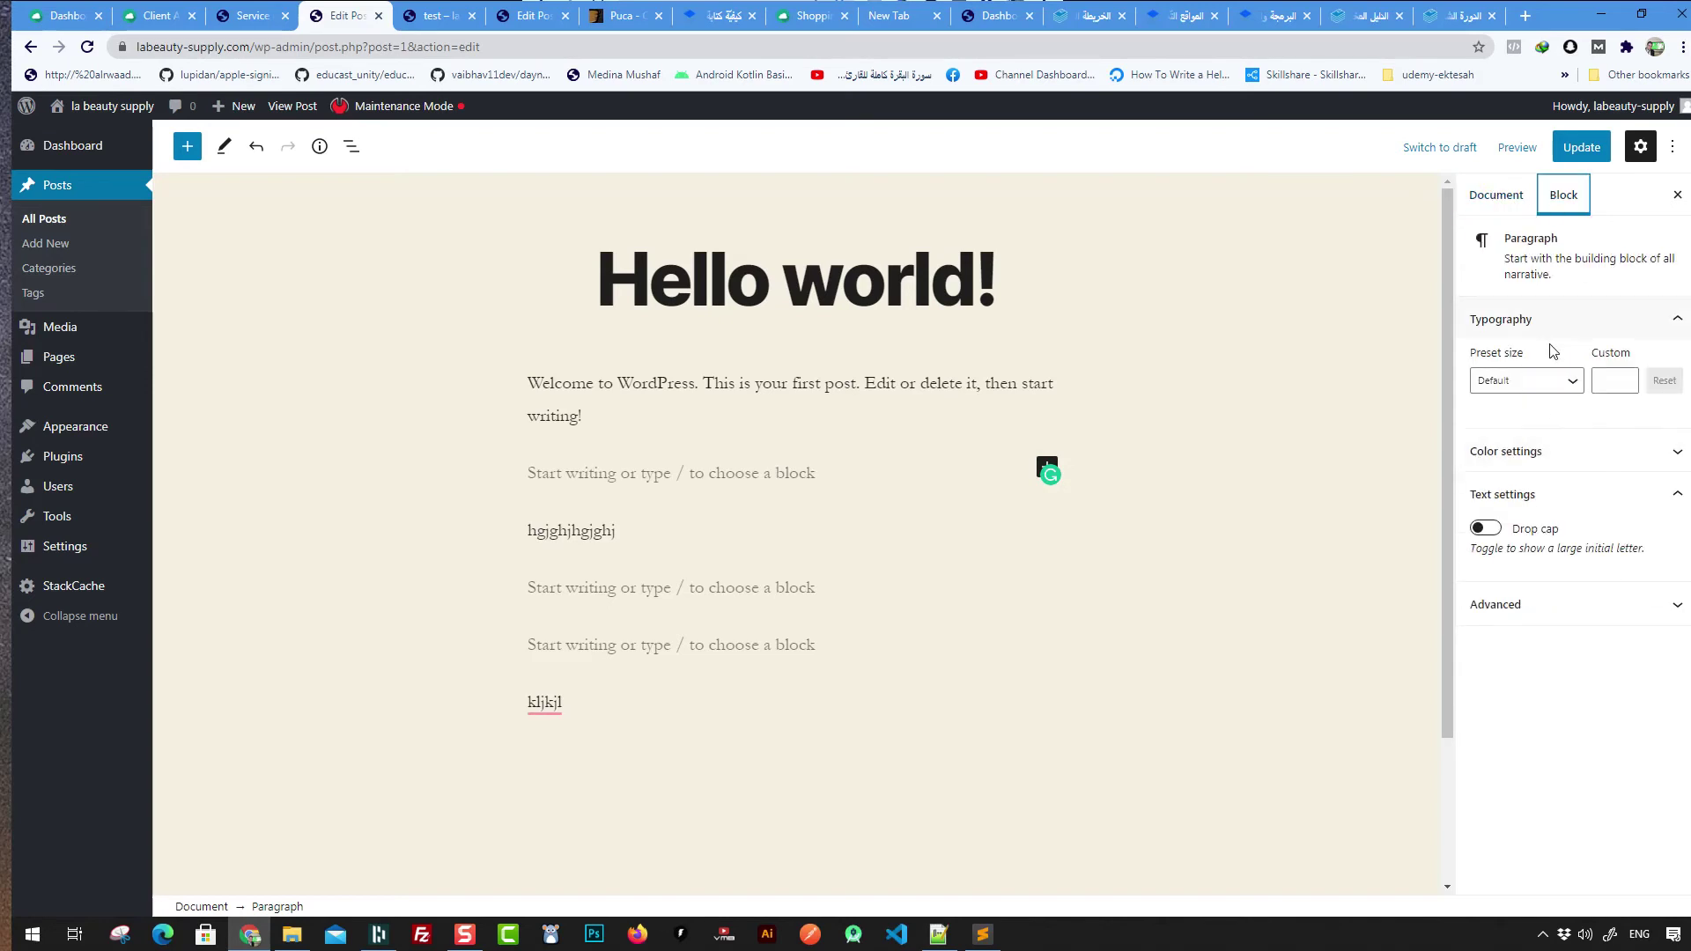
click(1557, 604)
click(1551, 319)
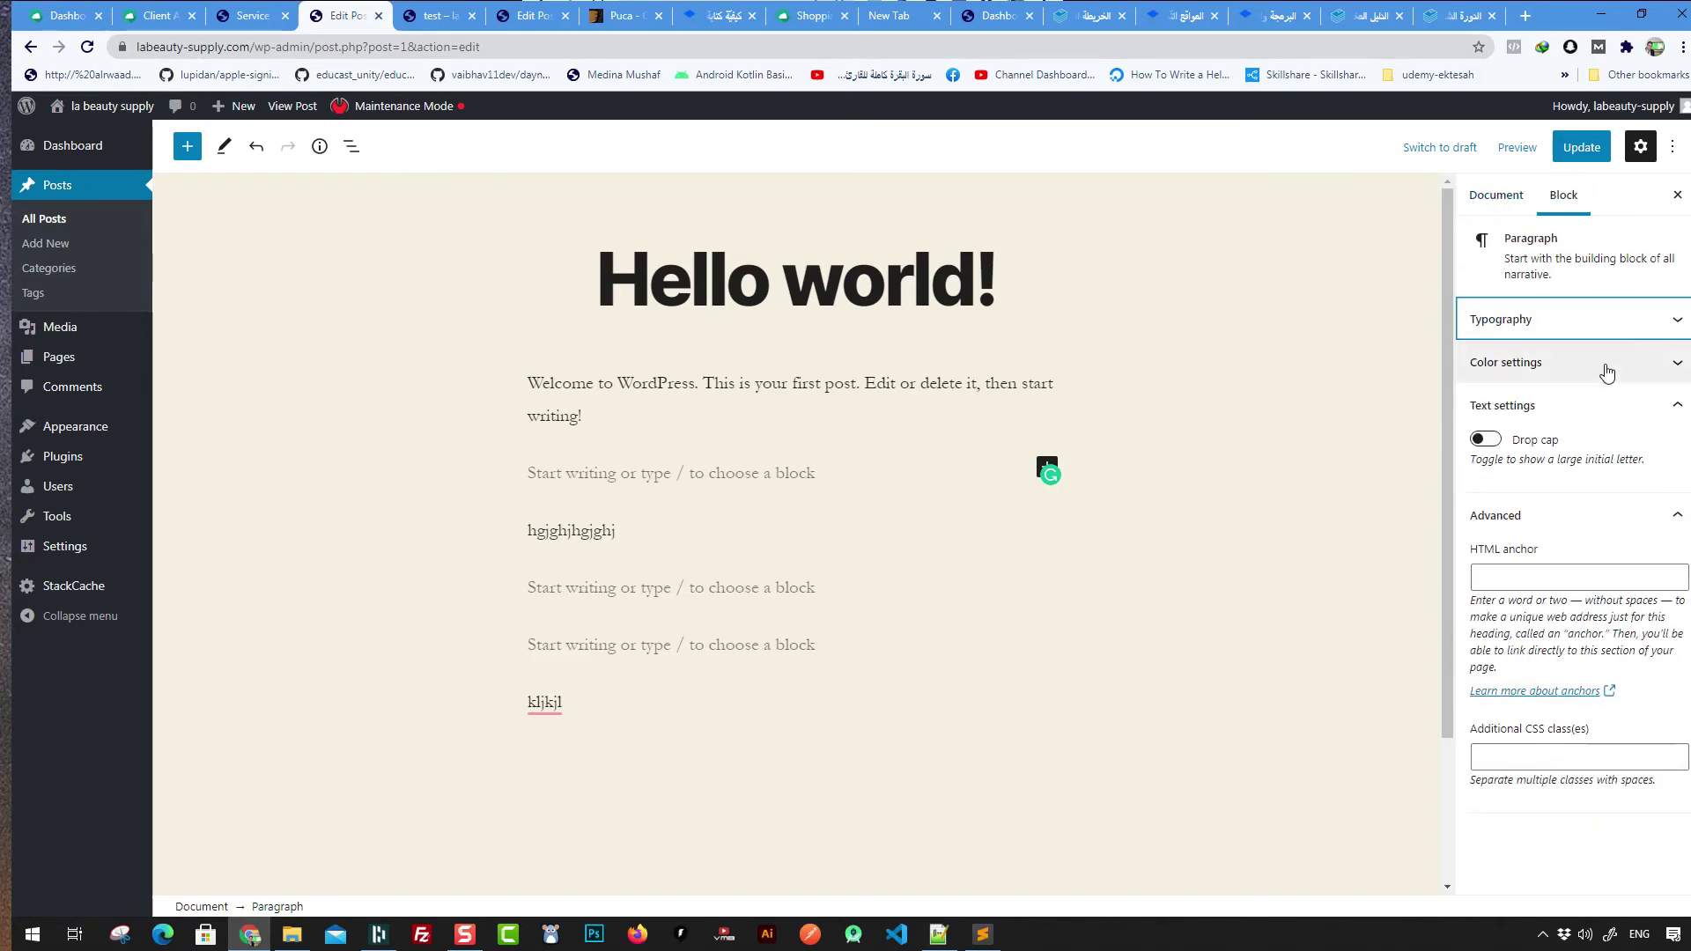
click(1507, 200)
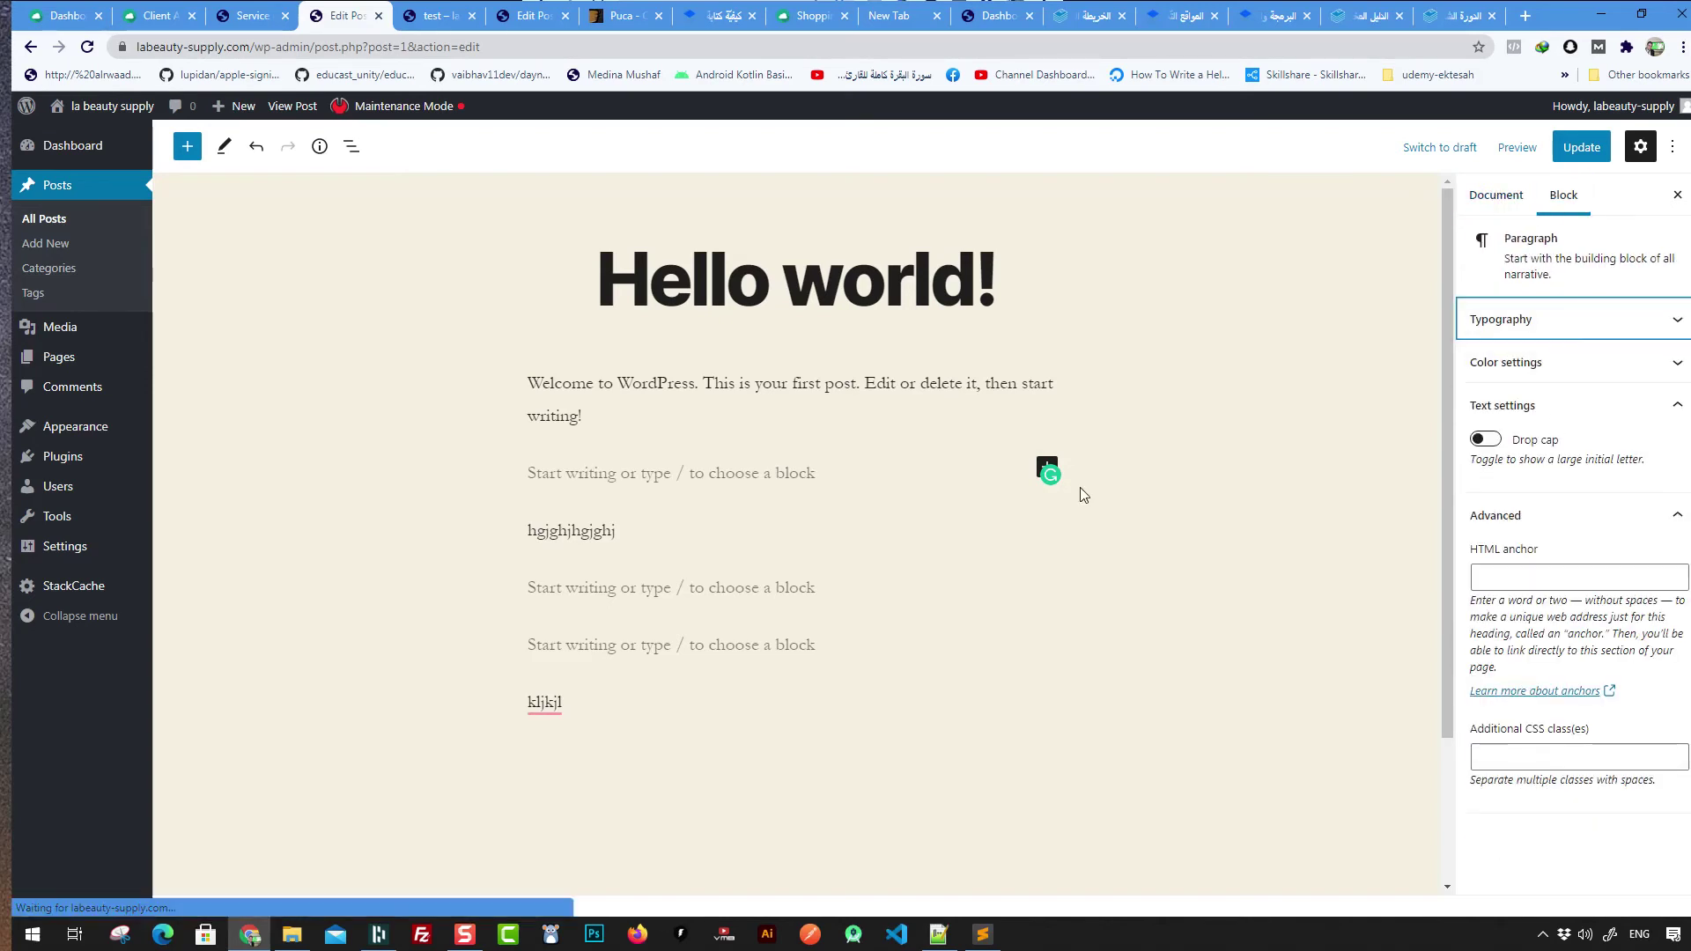
click(629, 435)
click(186, 147)
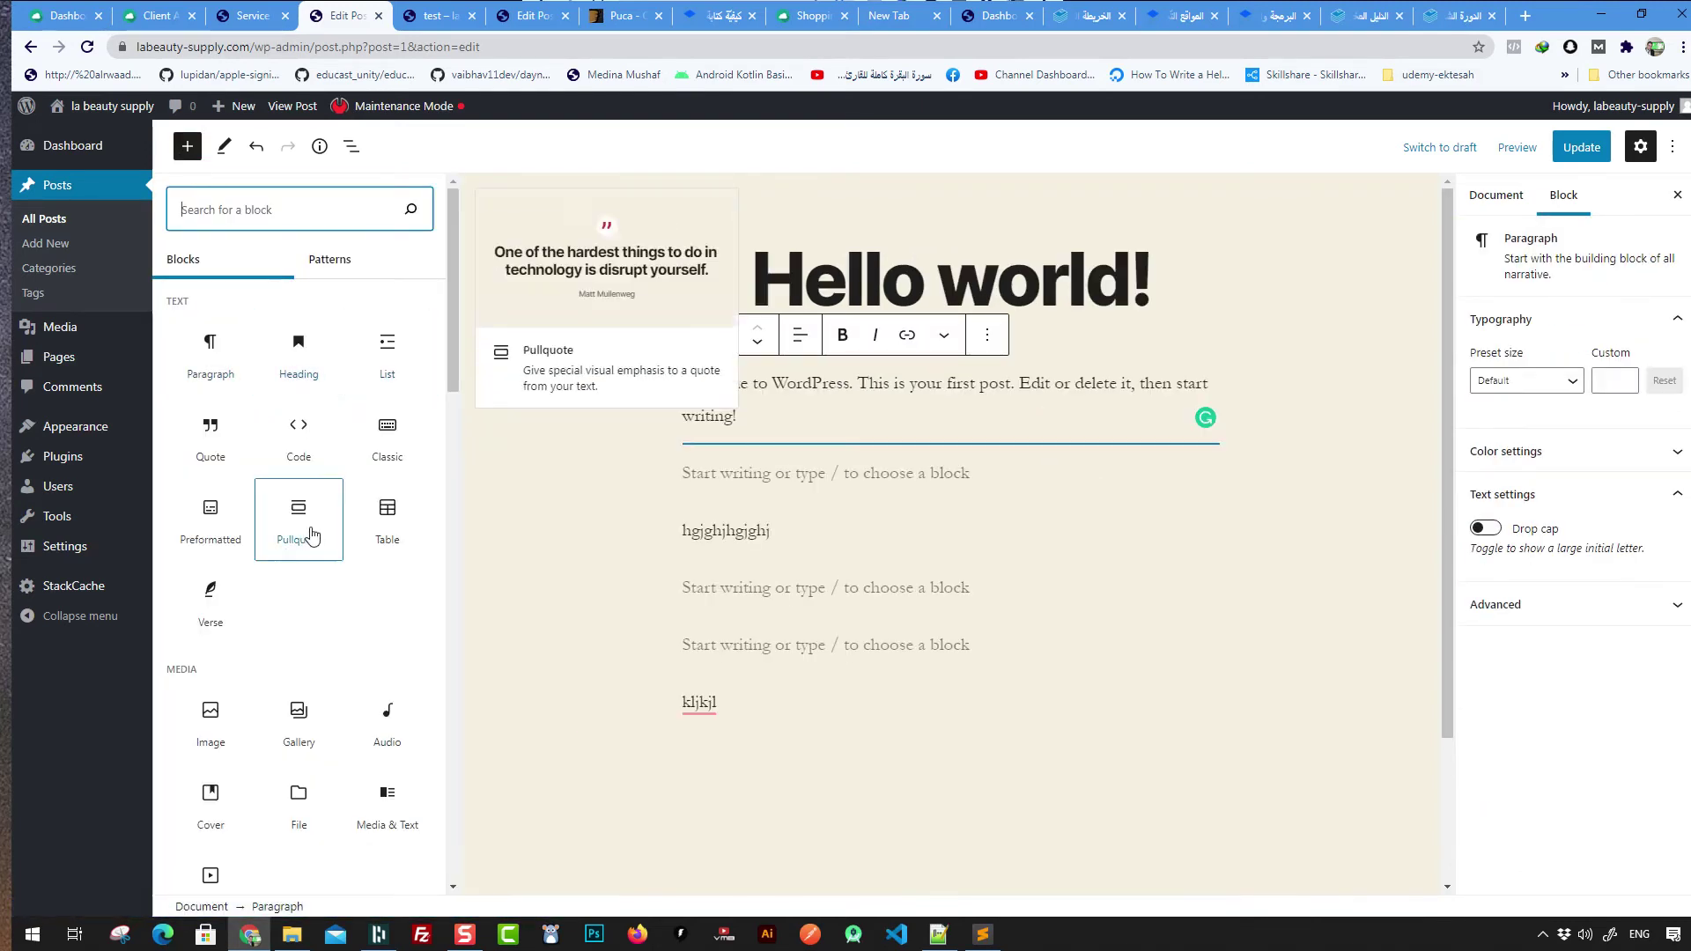
Step: Add two Image blocks from the inserter's Media section below the intro paragraph
scroll(290, 432, down, 2)
scroll(290, 432, down, 7)
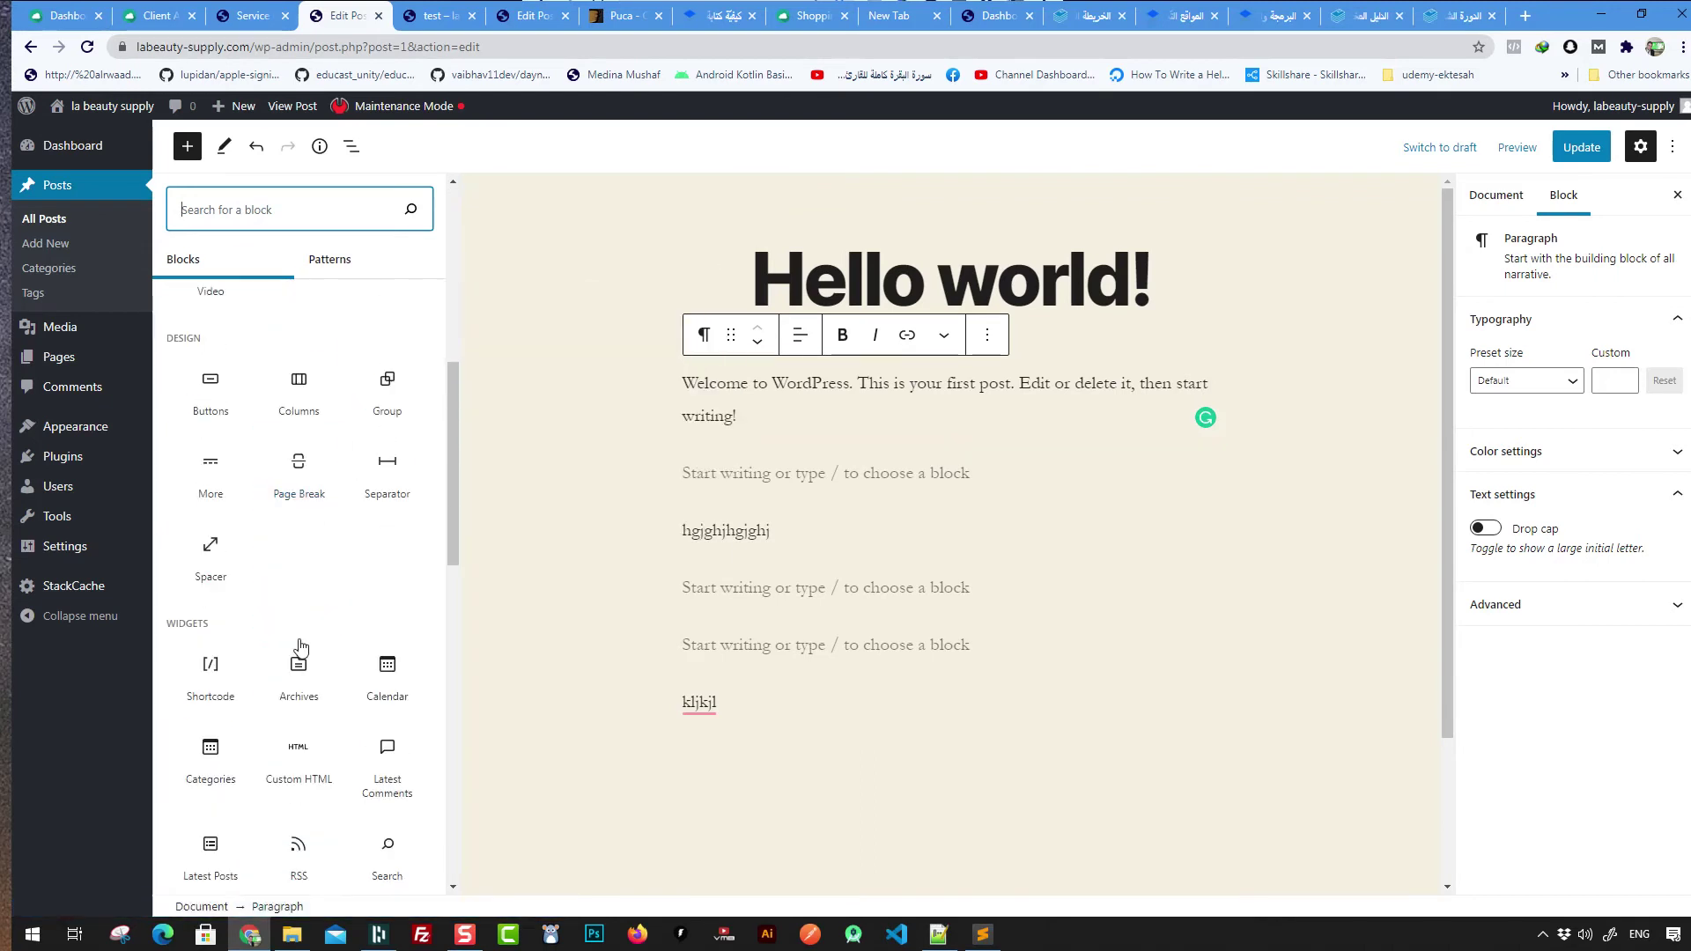
scroll(308, 669, down, 6)
scroll(308, 695, up, 12)
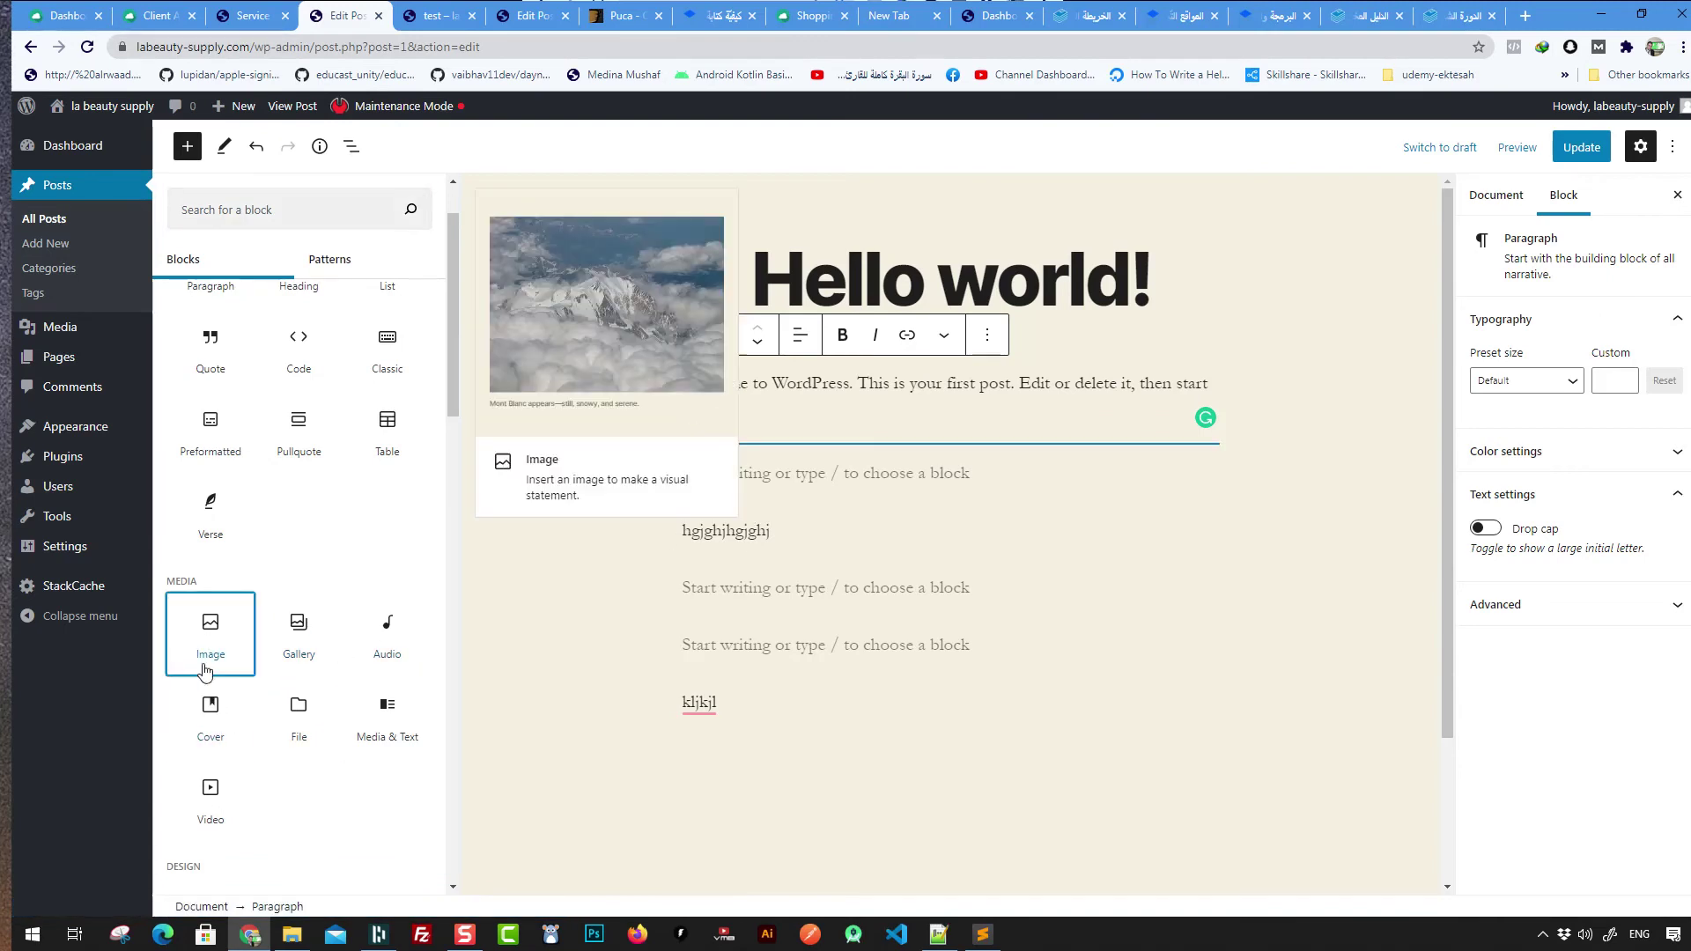
click(202, 634)
click(202, 638)
scroll(705, 440, down, 2)
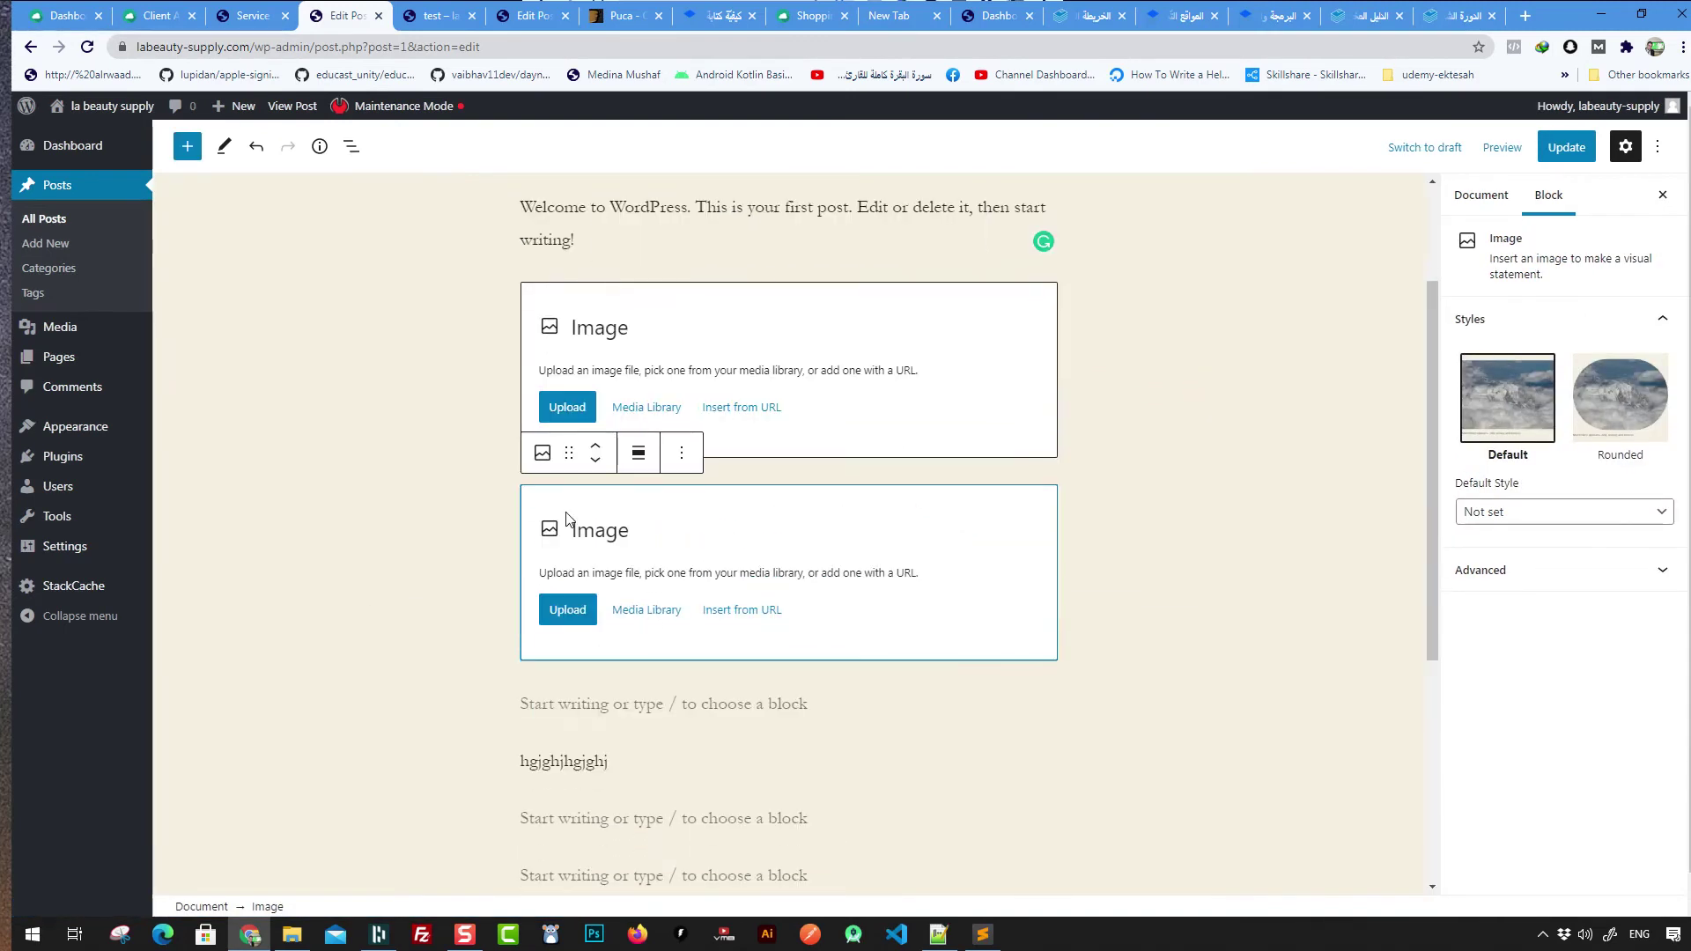
Step: Upload 1200px-Unofficial_JavaScript_logo_2.svg.png from Pictures into the first Image block
click(581, 401)
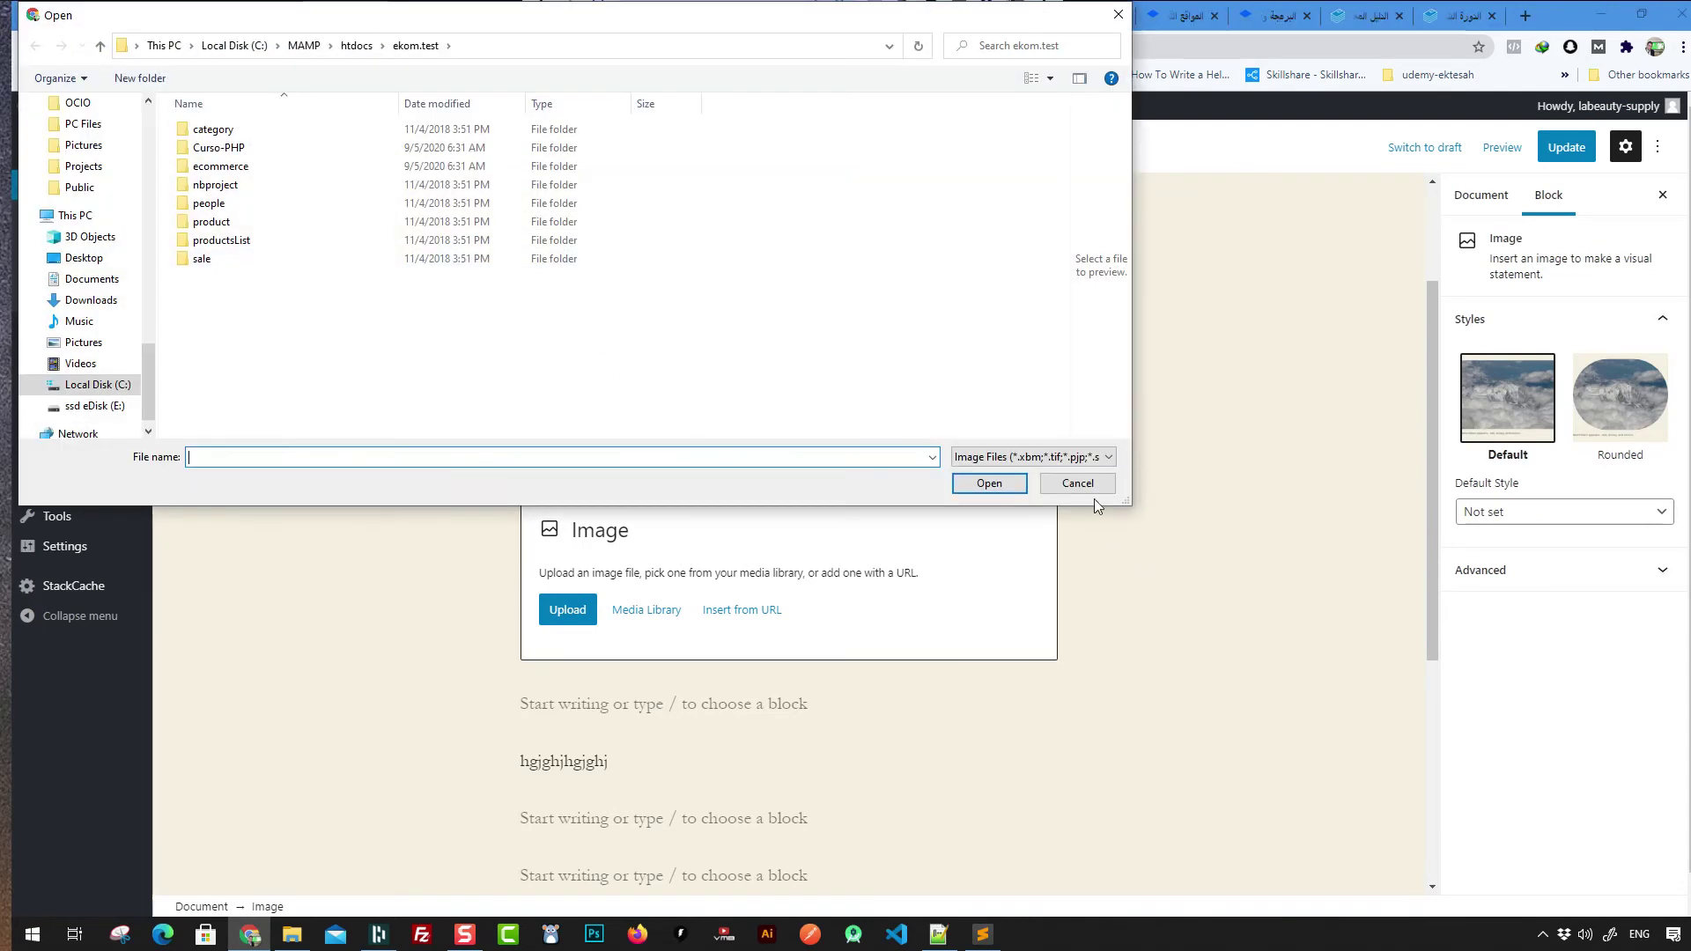
click(1096, 492)
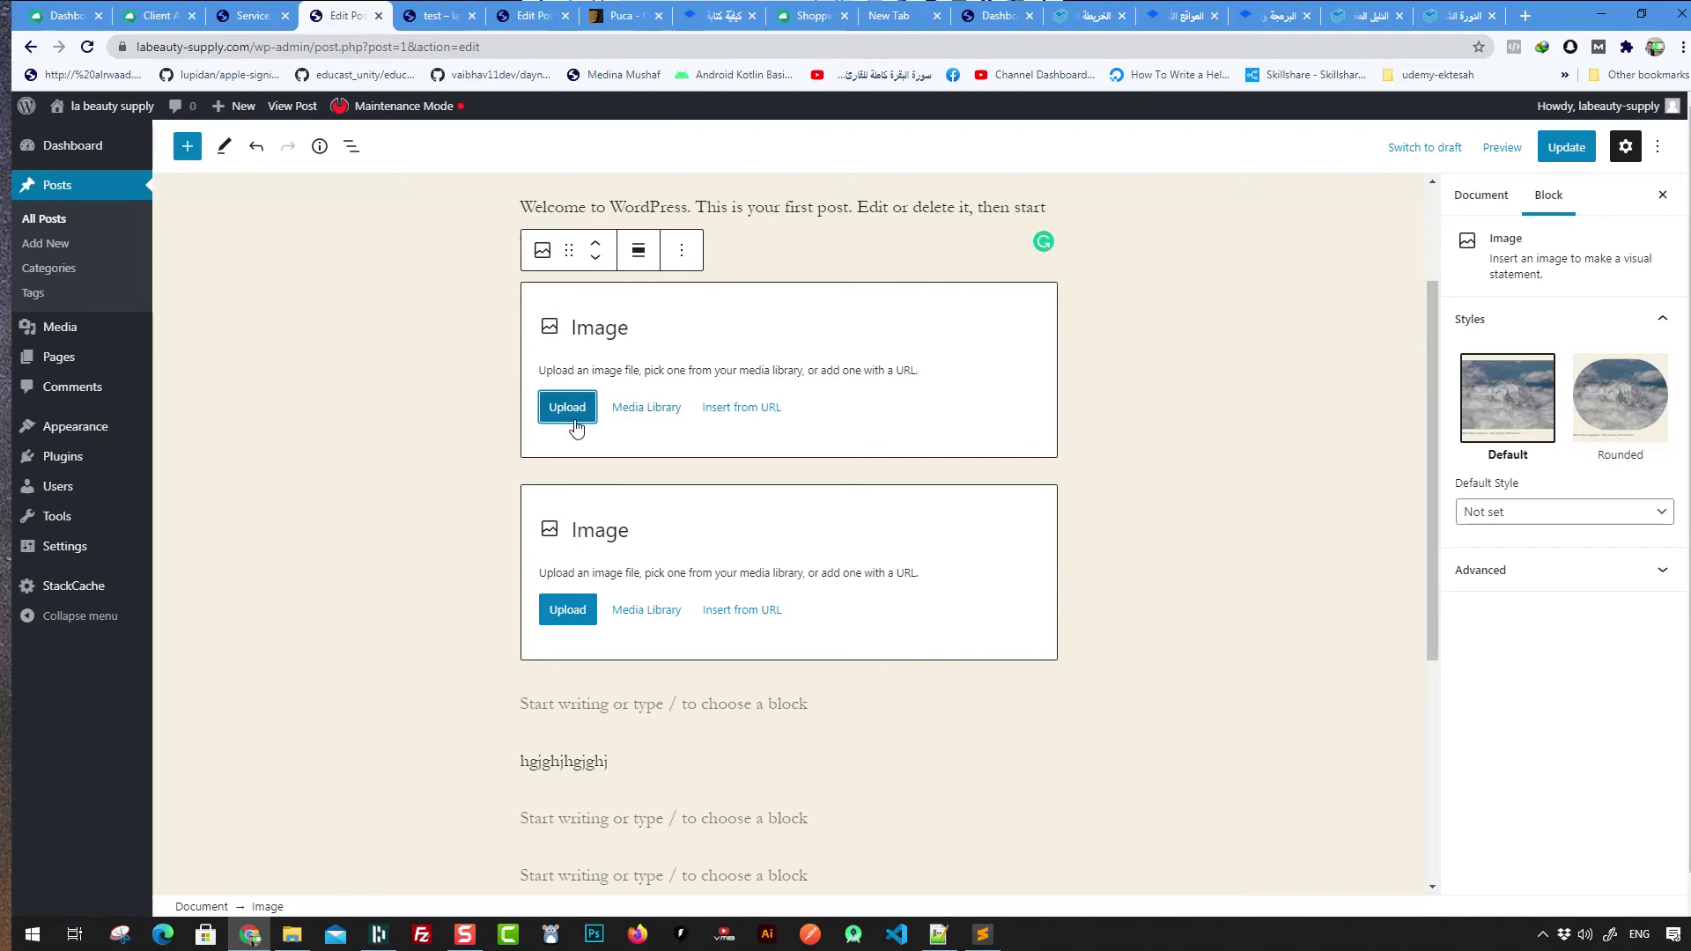
click(646, 408)
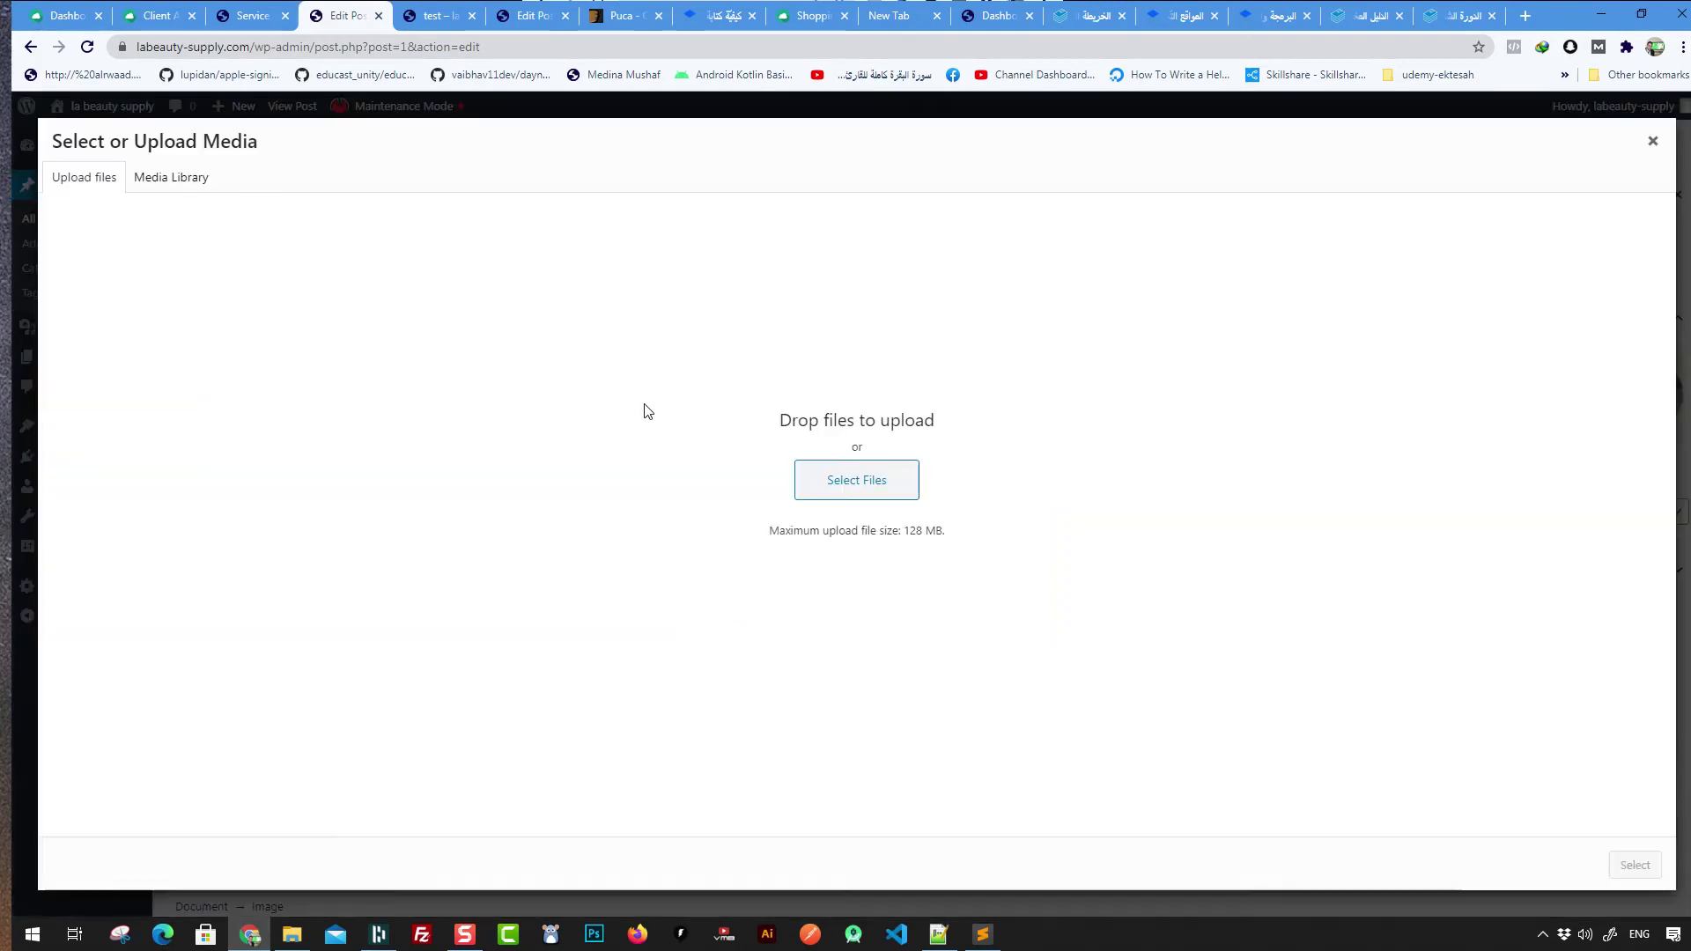
click(157, 185)
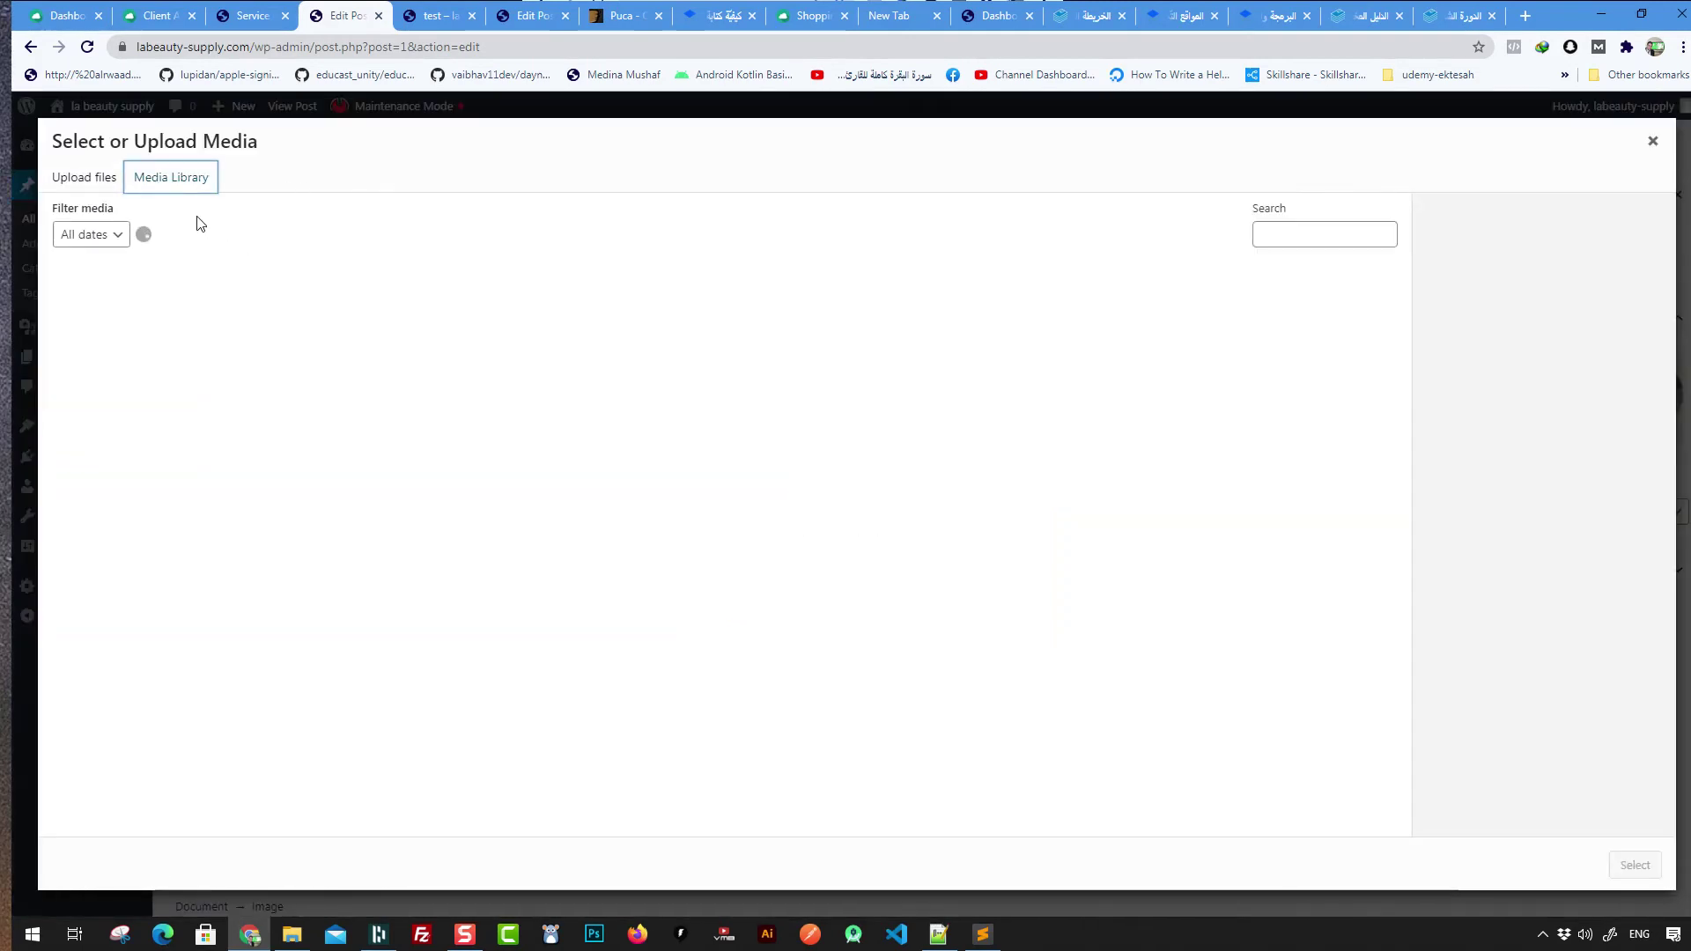
click(774, 521)
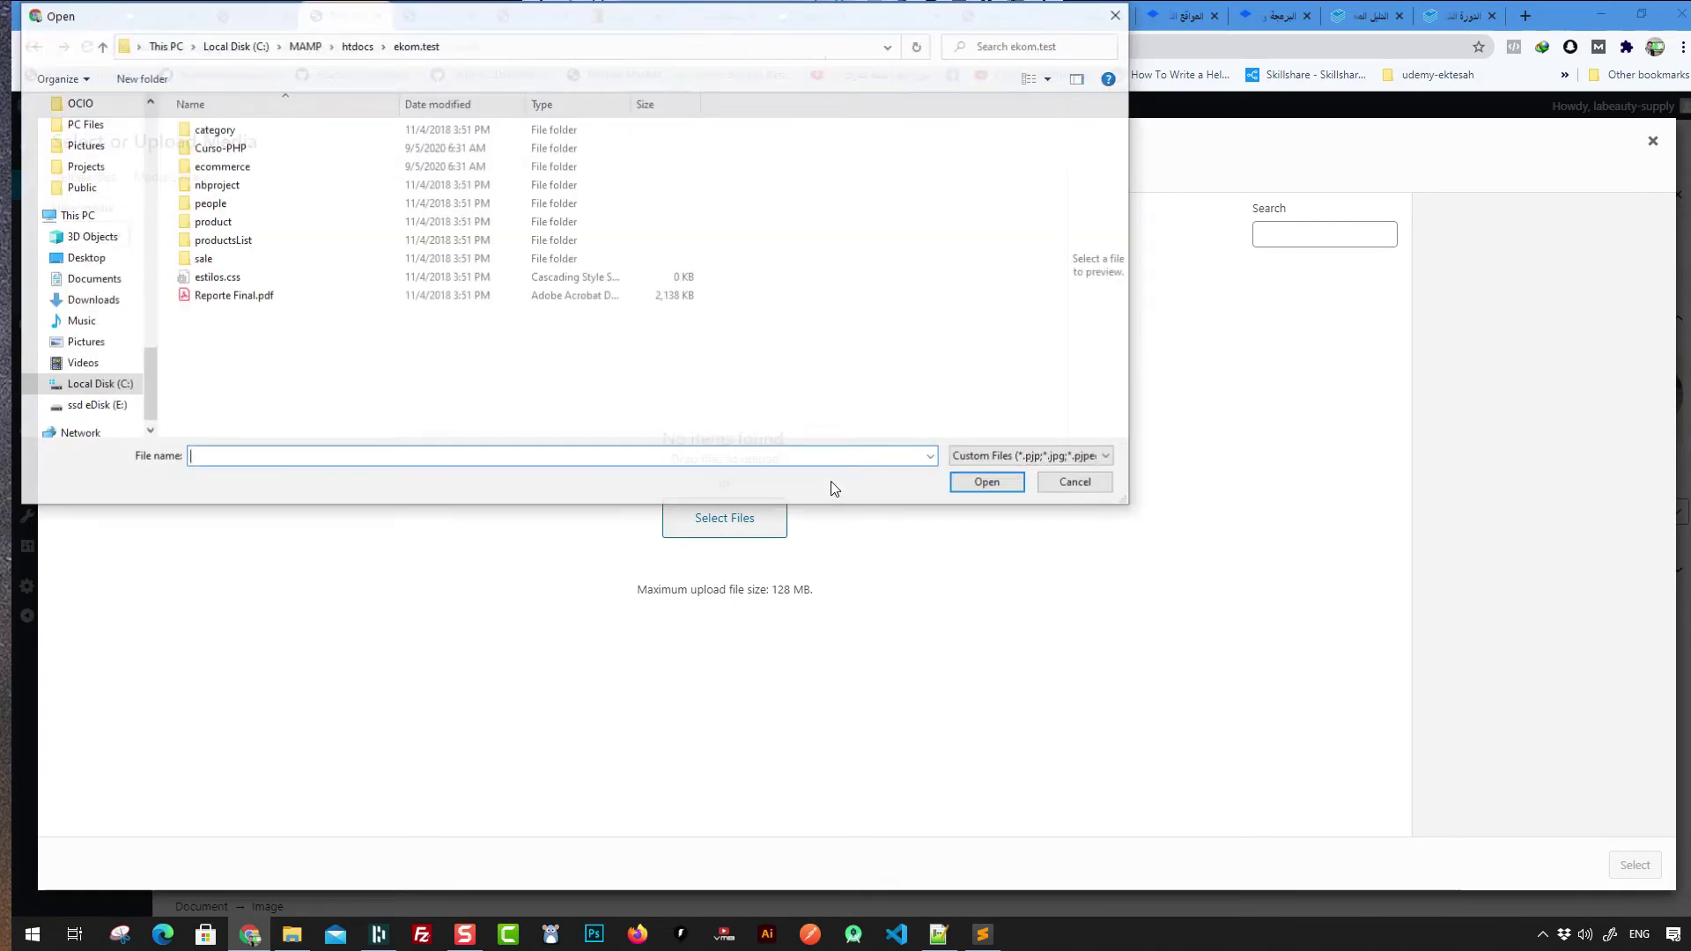
click(83, 343)
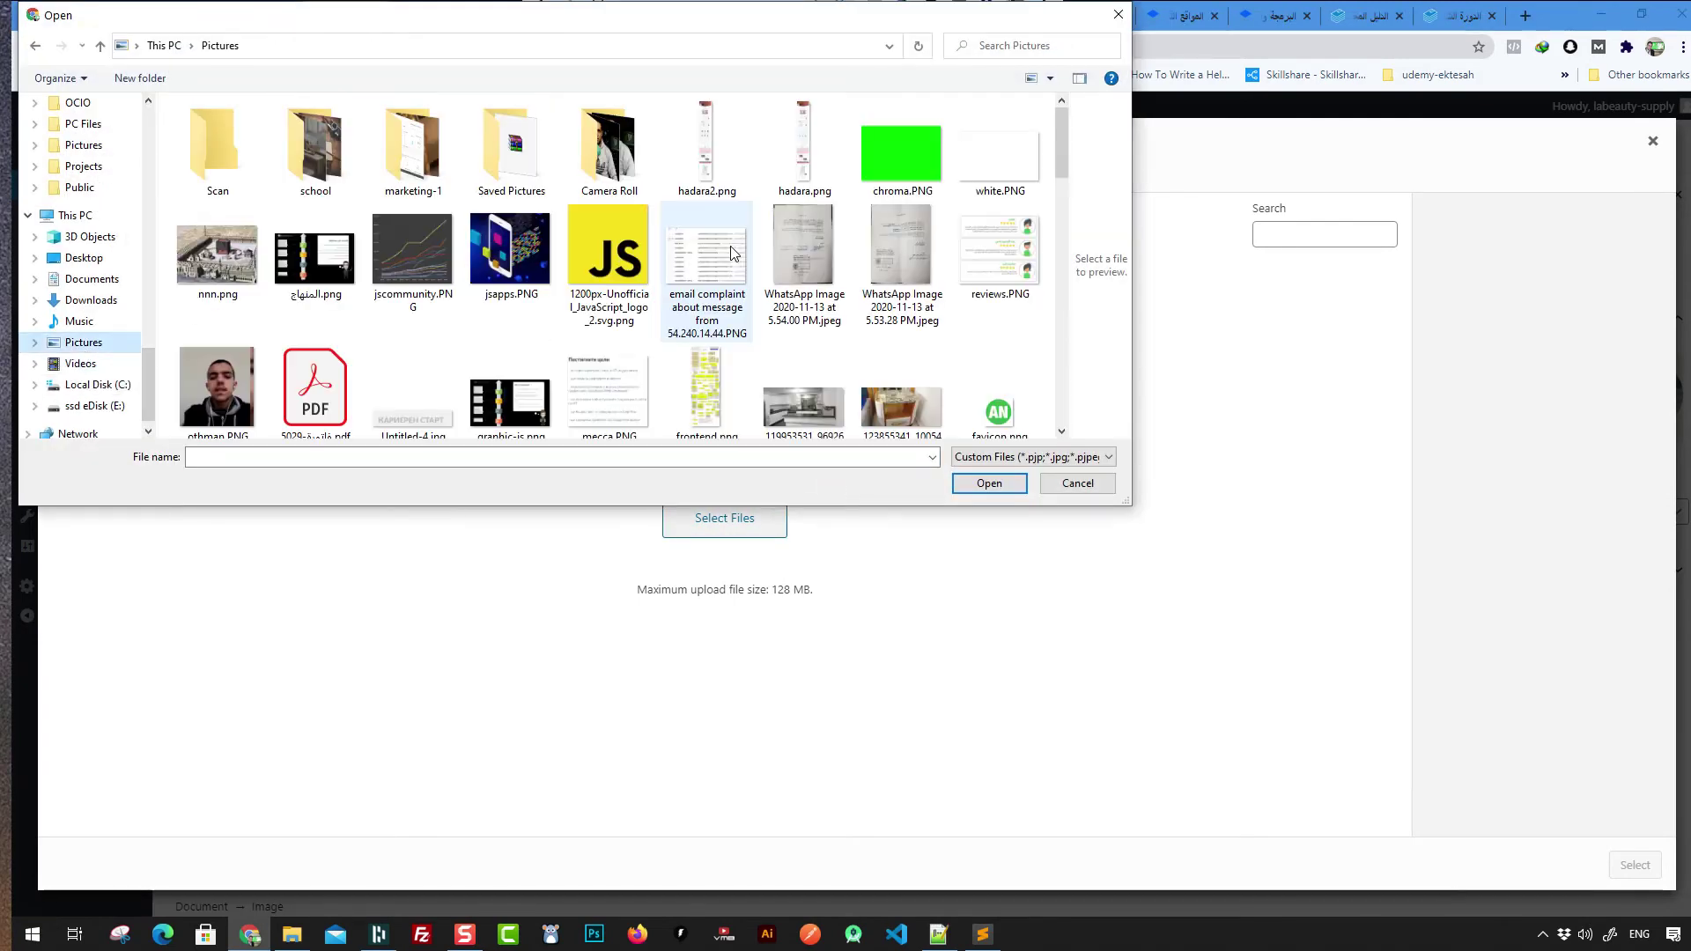
double_click(595, 246)
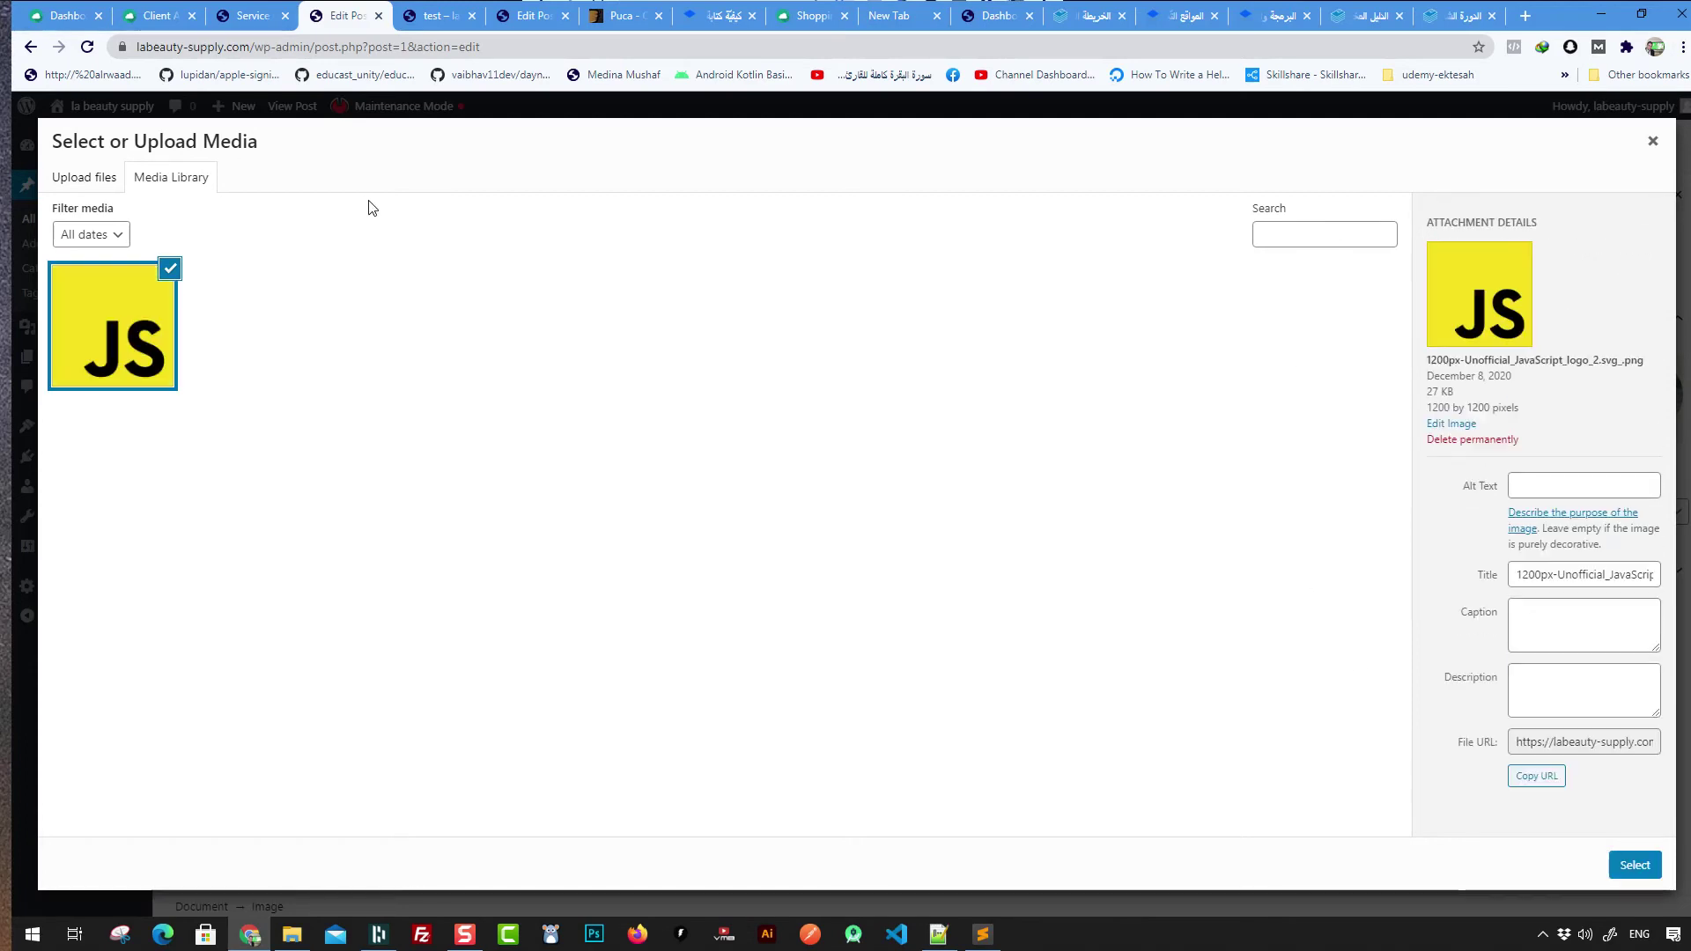
click(1634, 864)
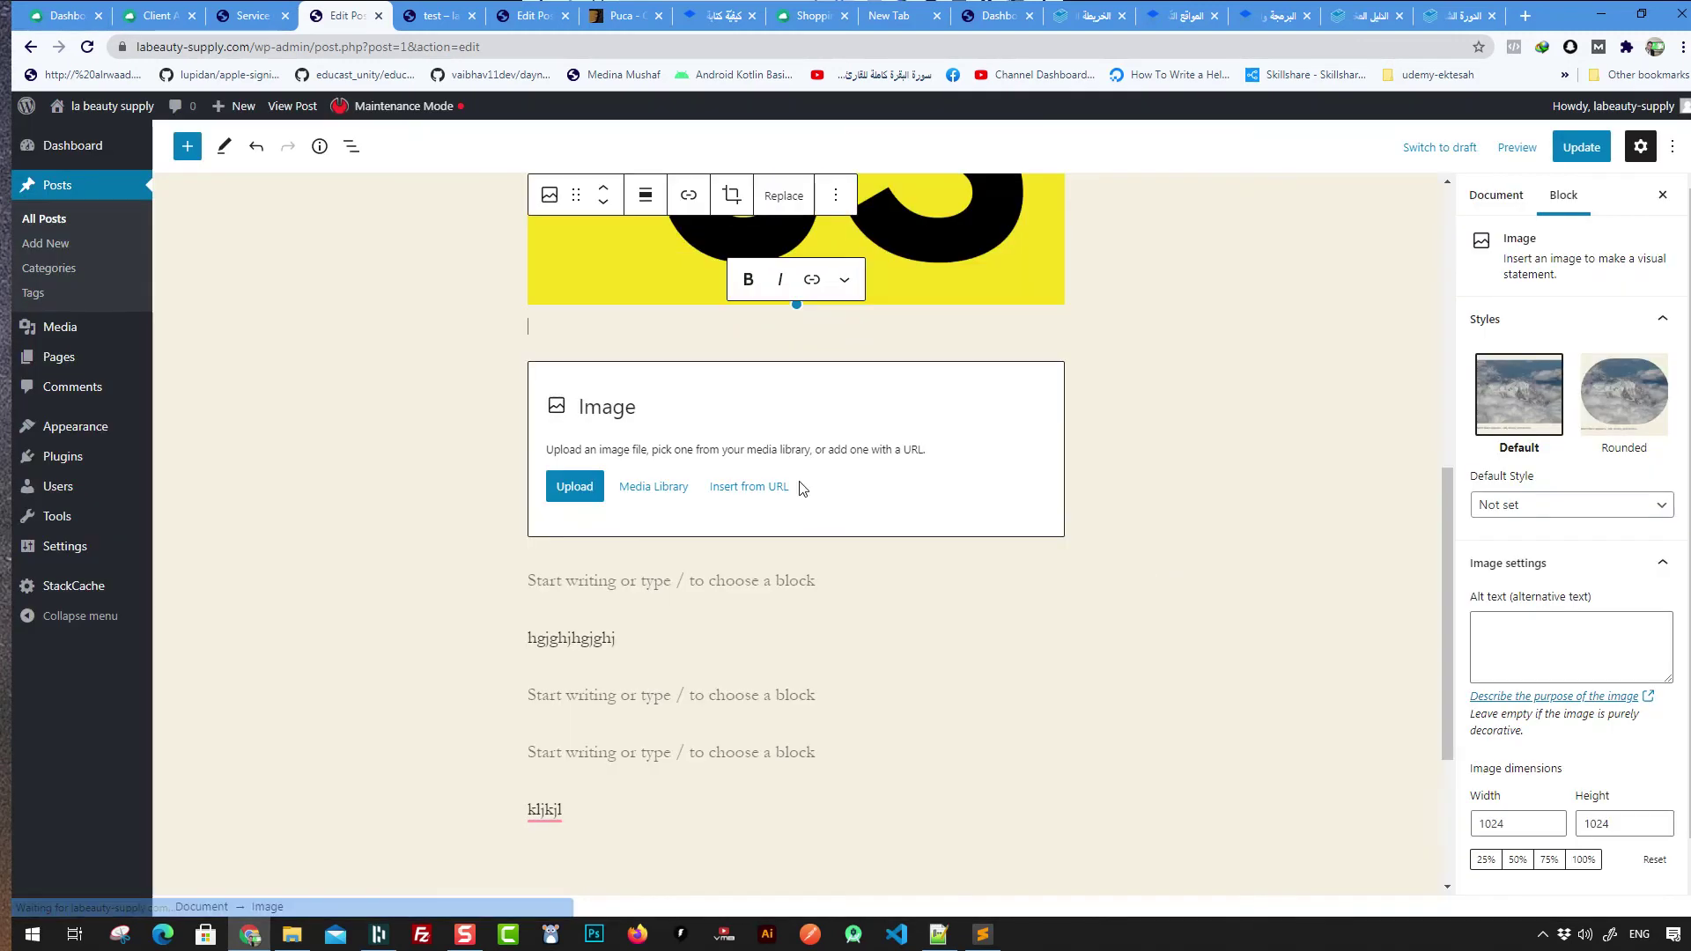
Step: Check the image's link options, then save the Hello world! post with Update
scroll(837, 417, up, 5)
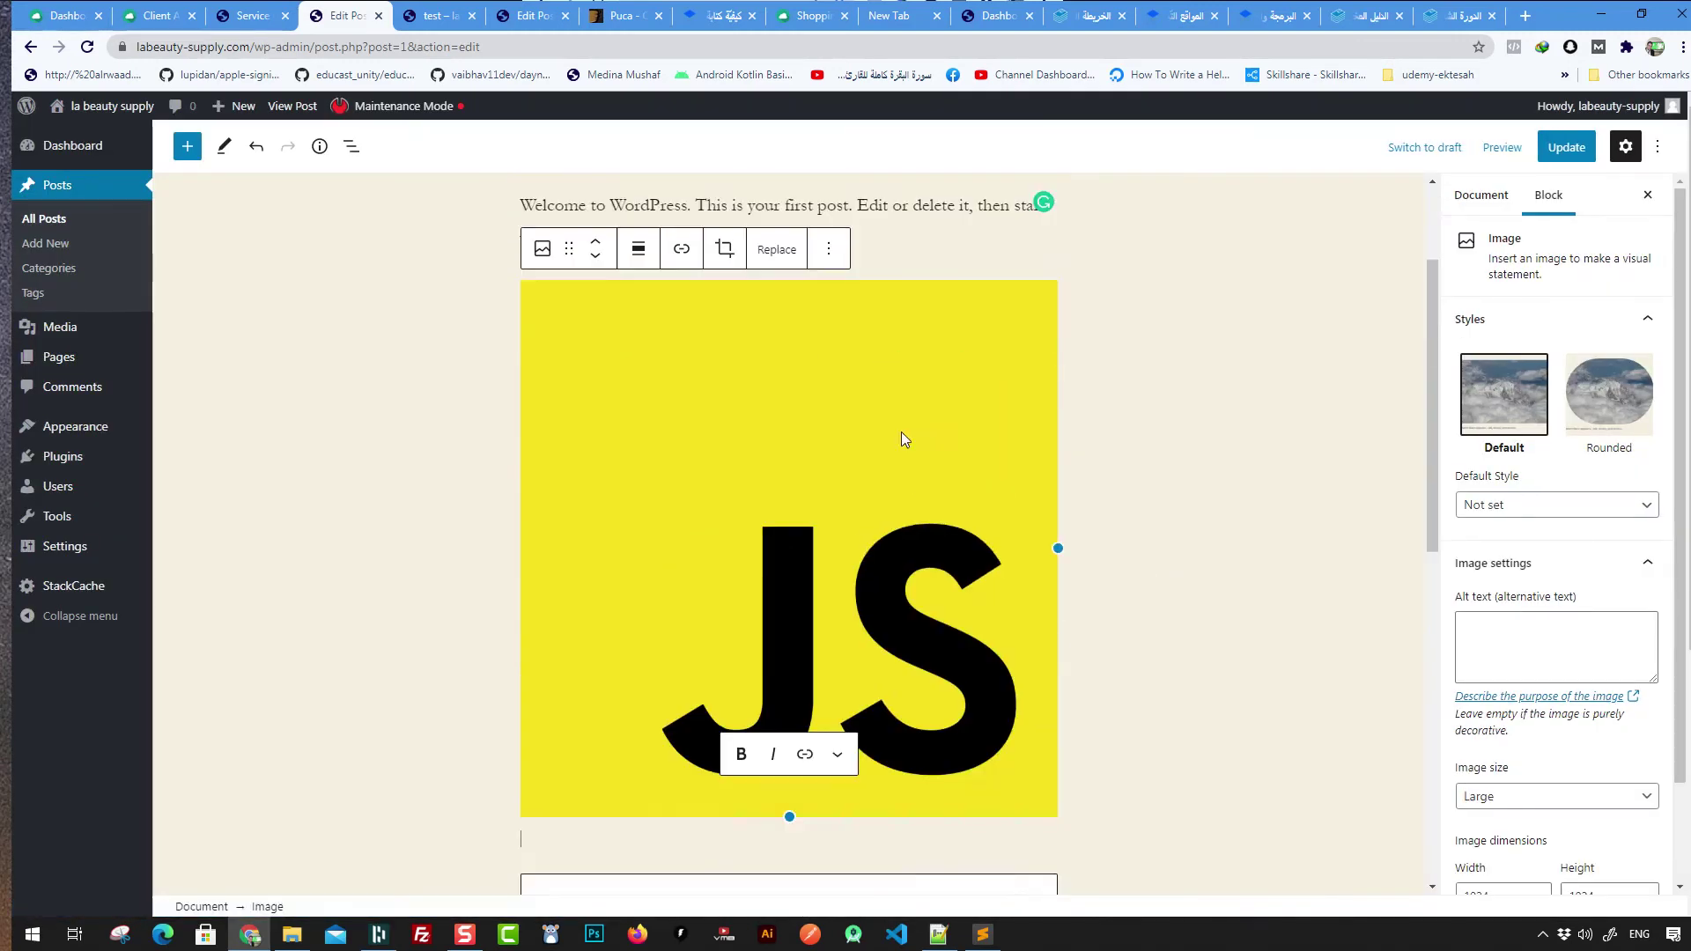
scroll(865, 500, down, 6)
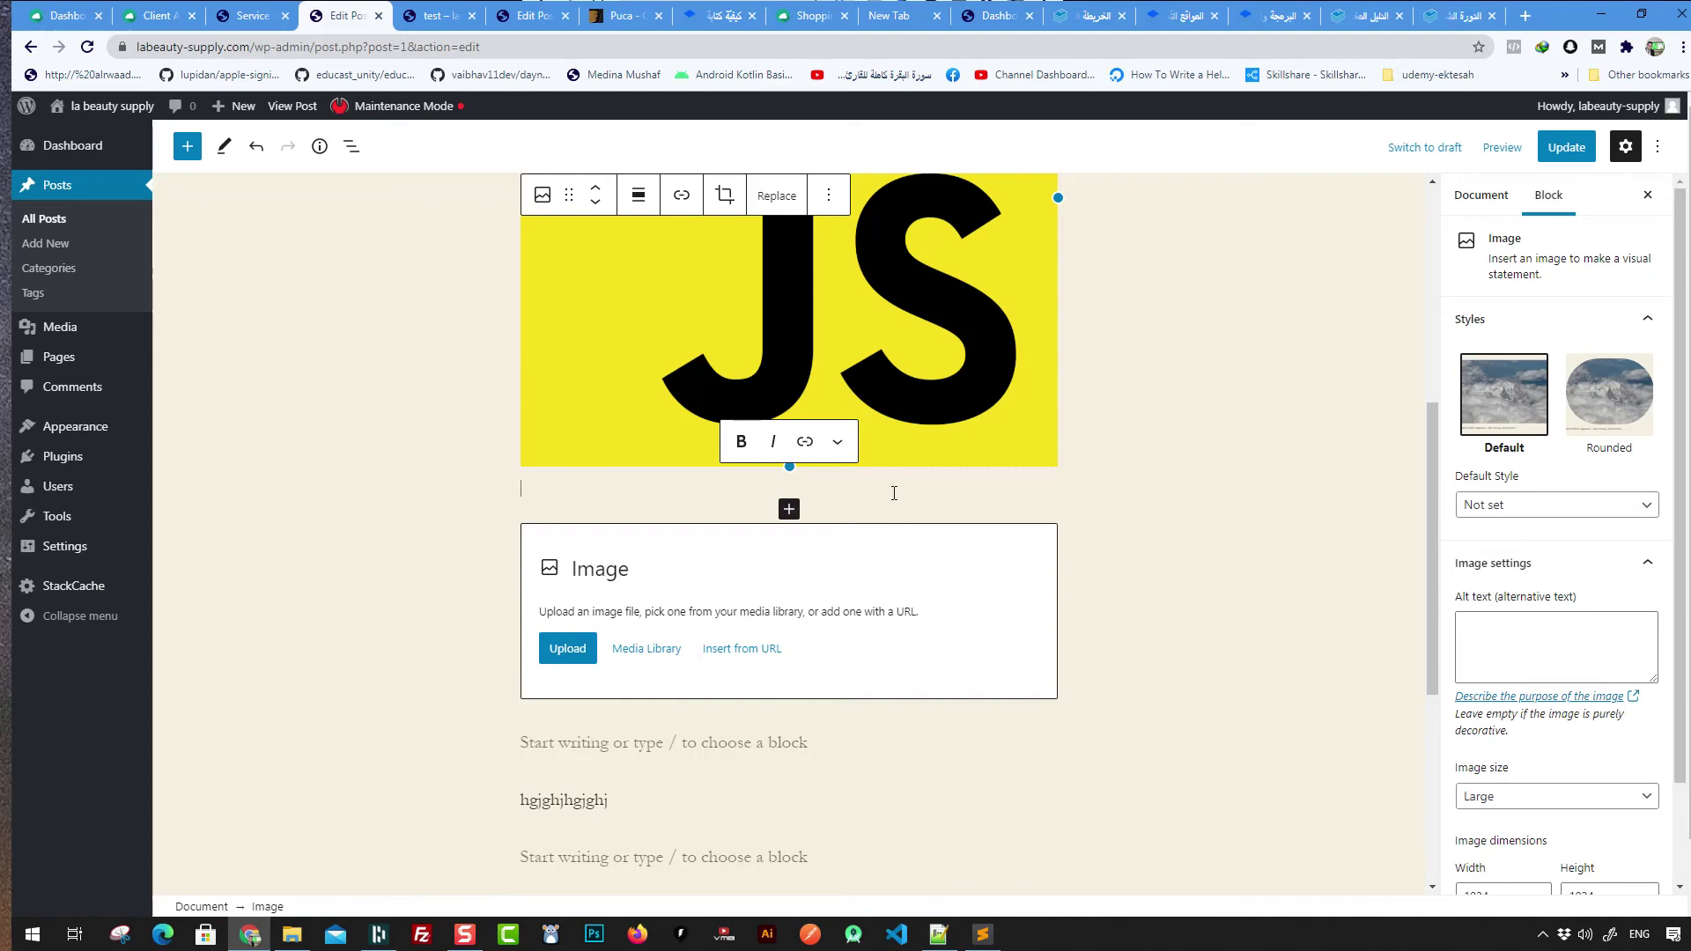
scroll(894, 493, up, 4)
click(682, 253)
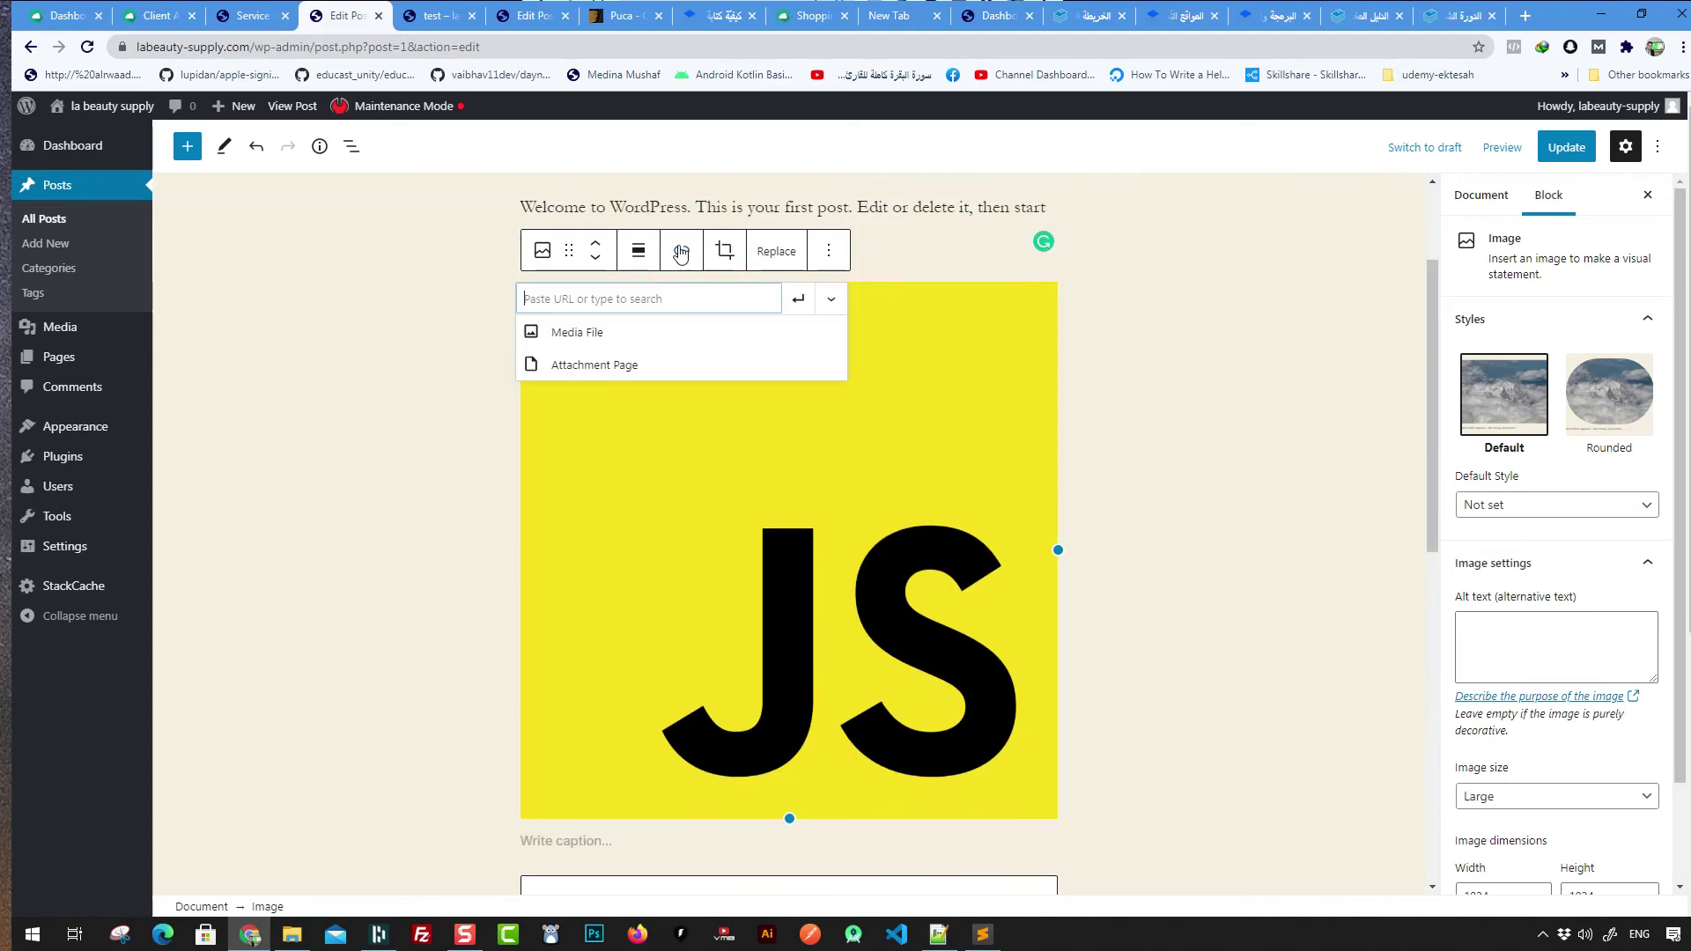
click(431, 343)
scroll(431, 344, up, 2)
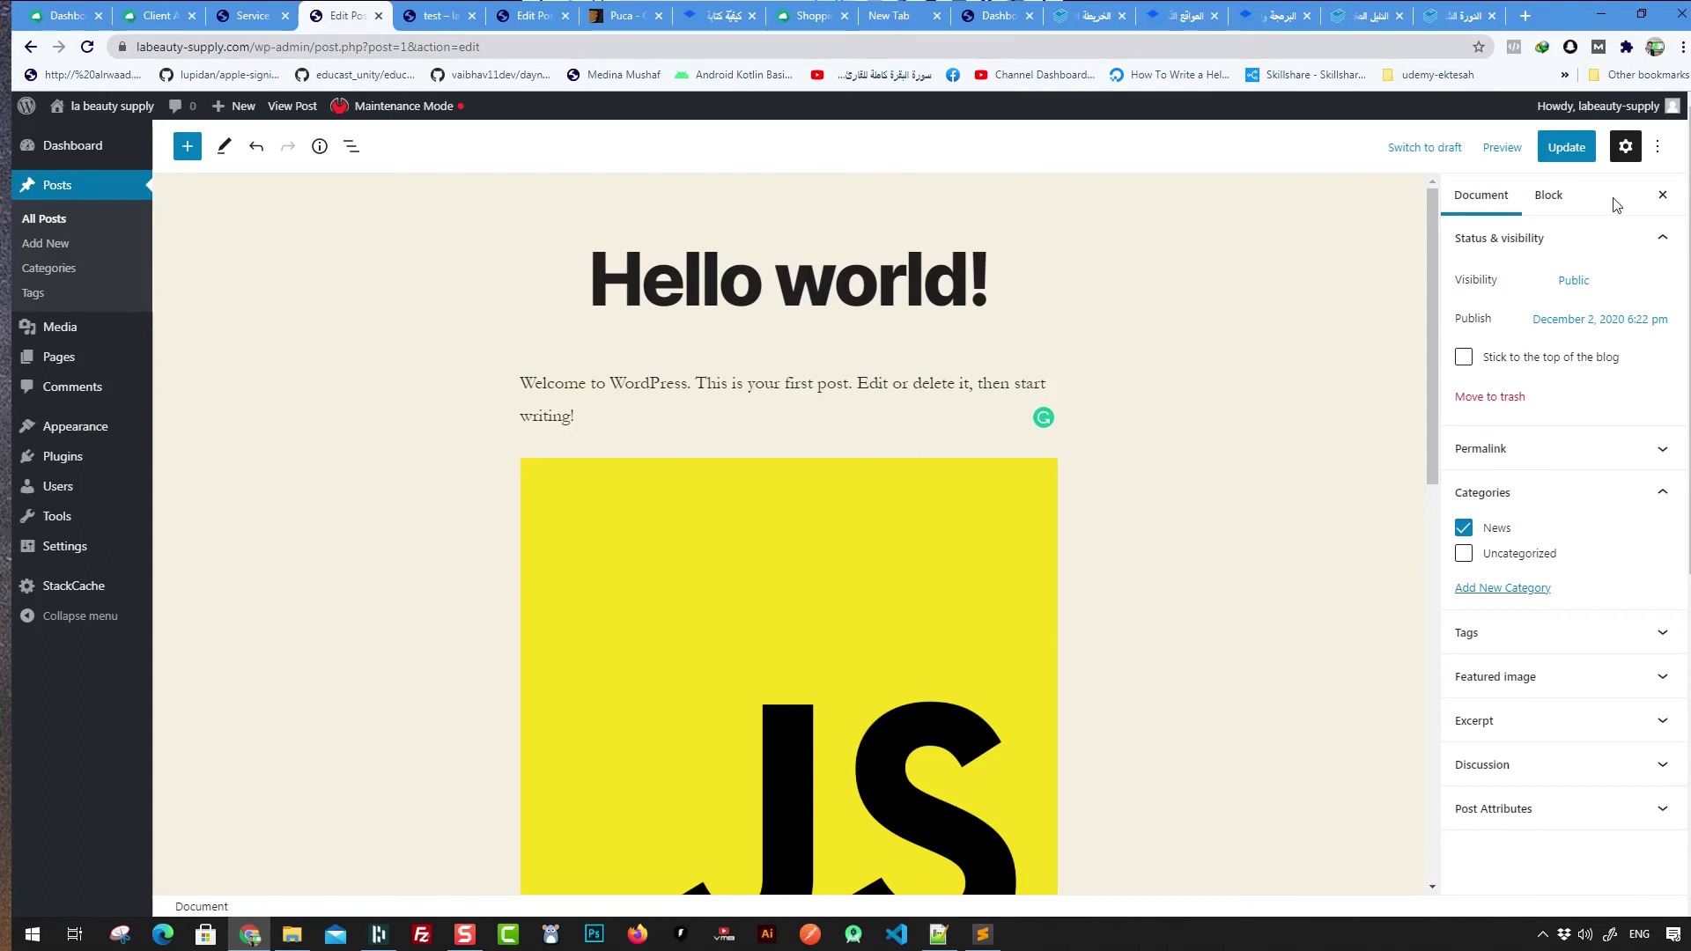
click(1561, 147)
scroll(887, 445, down, 10)
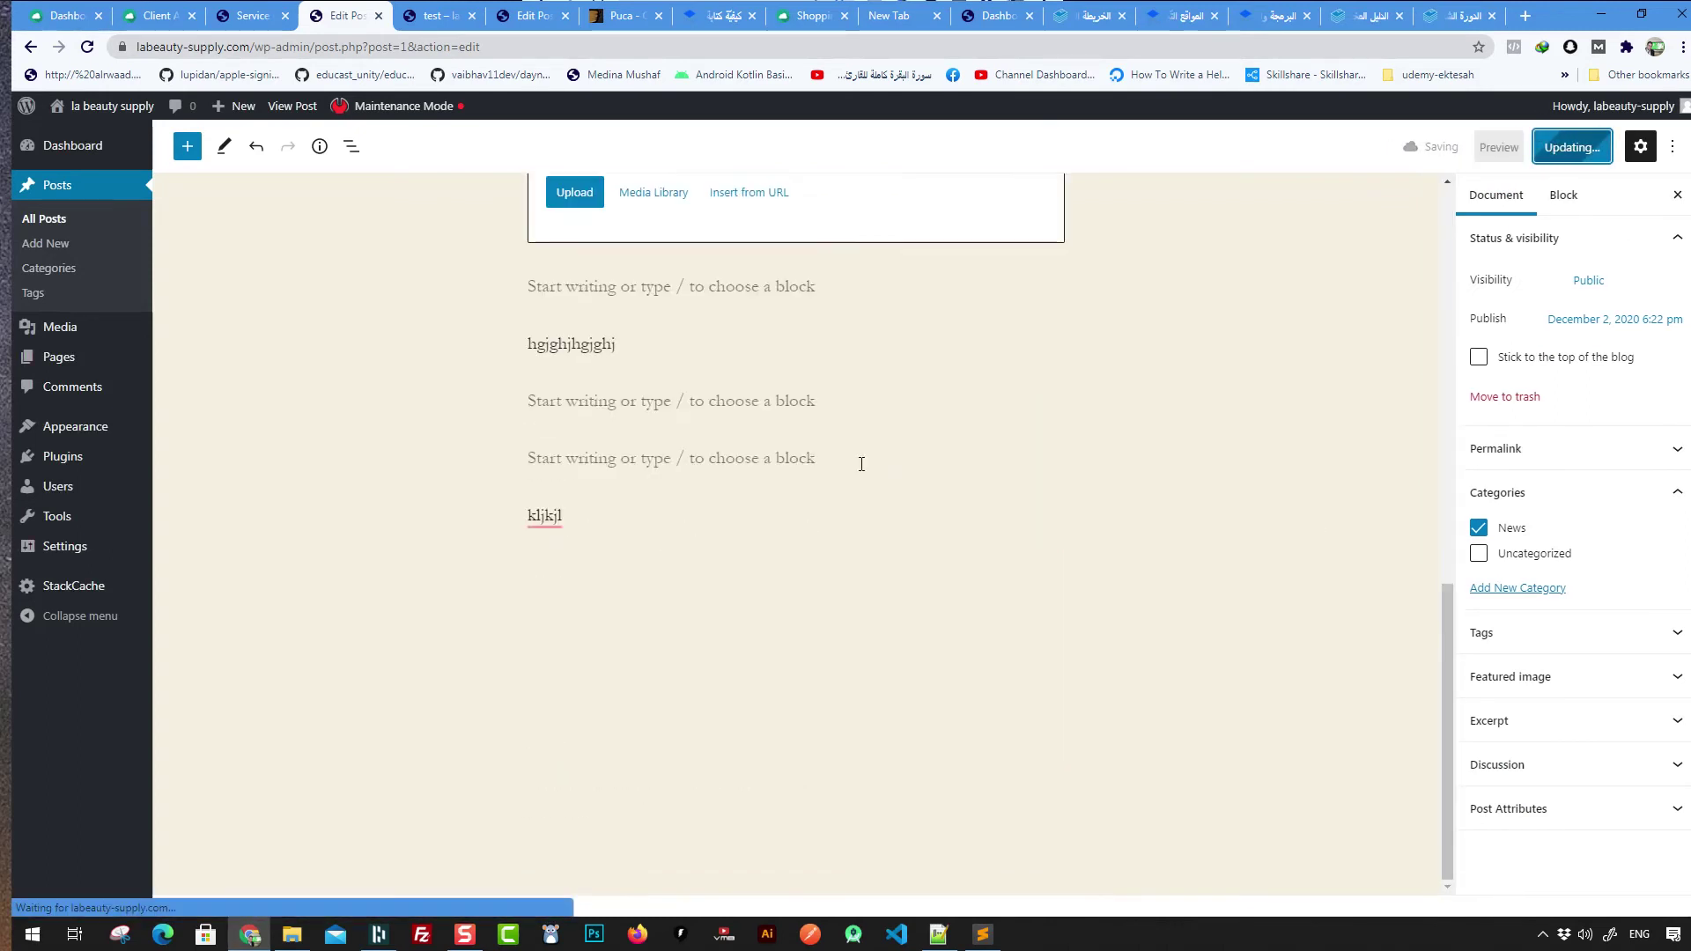
Step: Expand the Permalink panel and open the post's live URL in a new tab
scroll(903, 486, up, 6)
scroll(906, 487, up, 4)
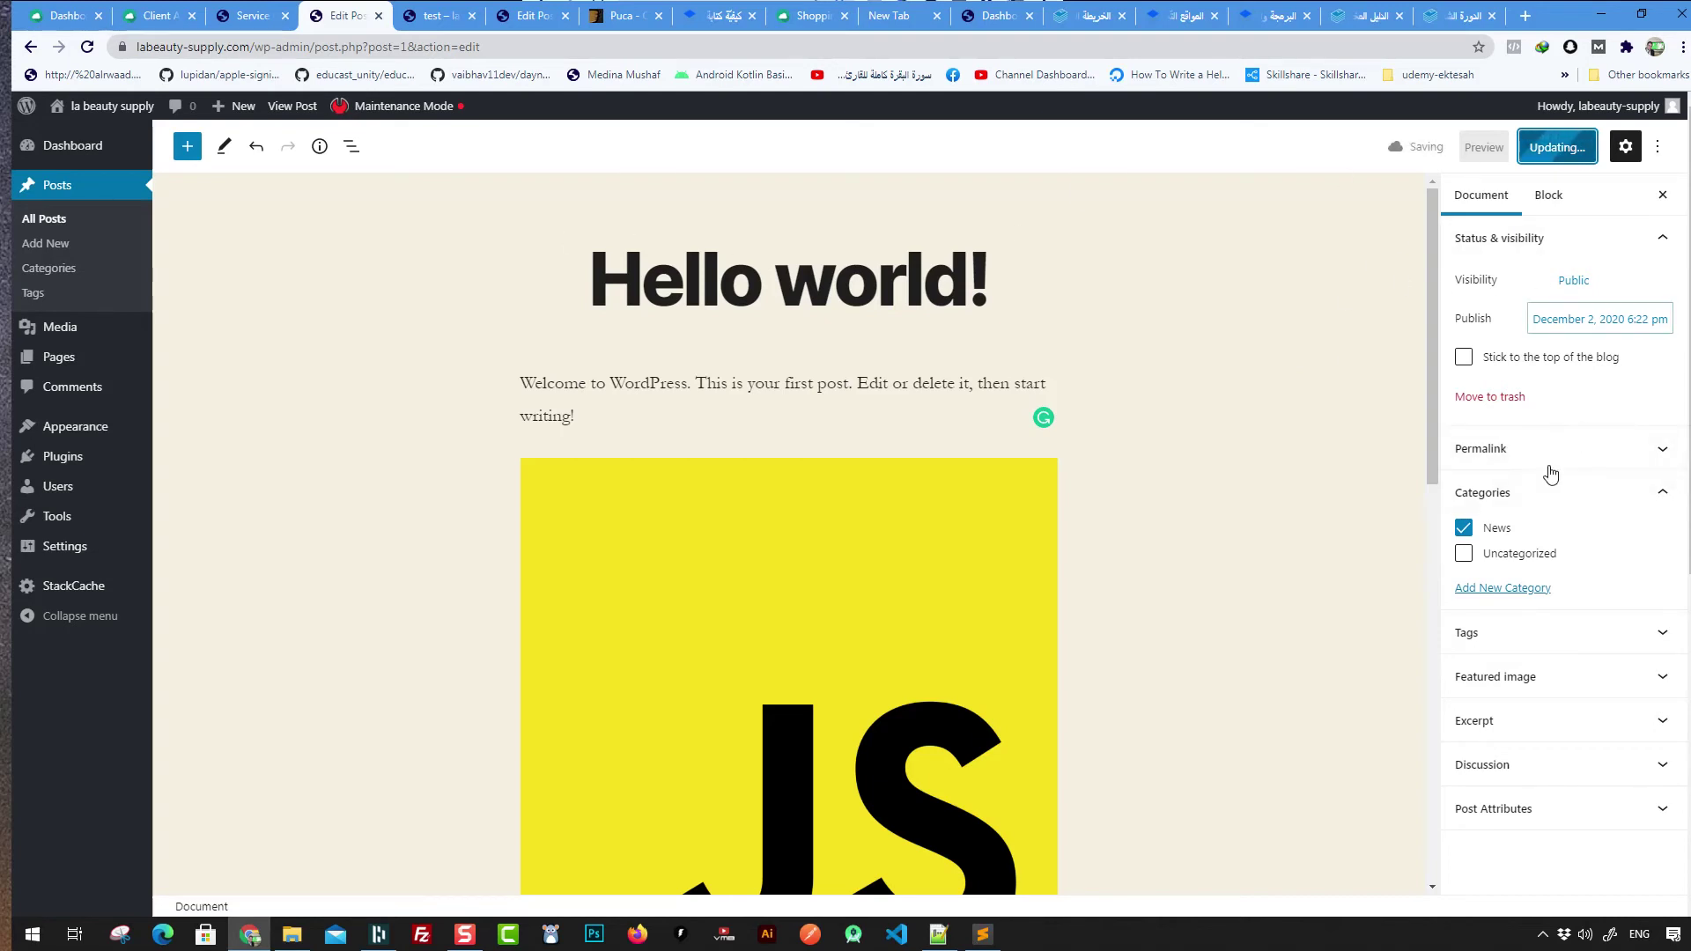
click(1620, 457)
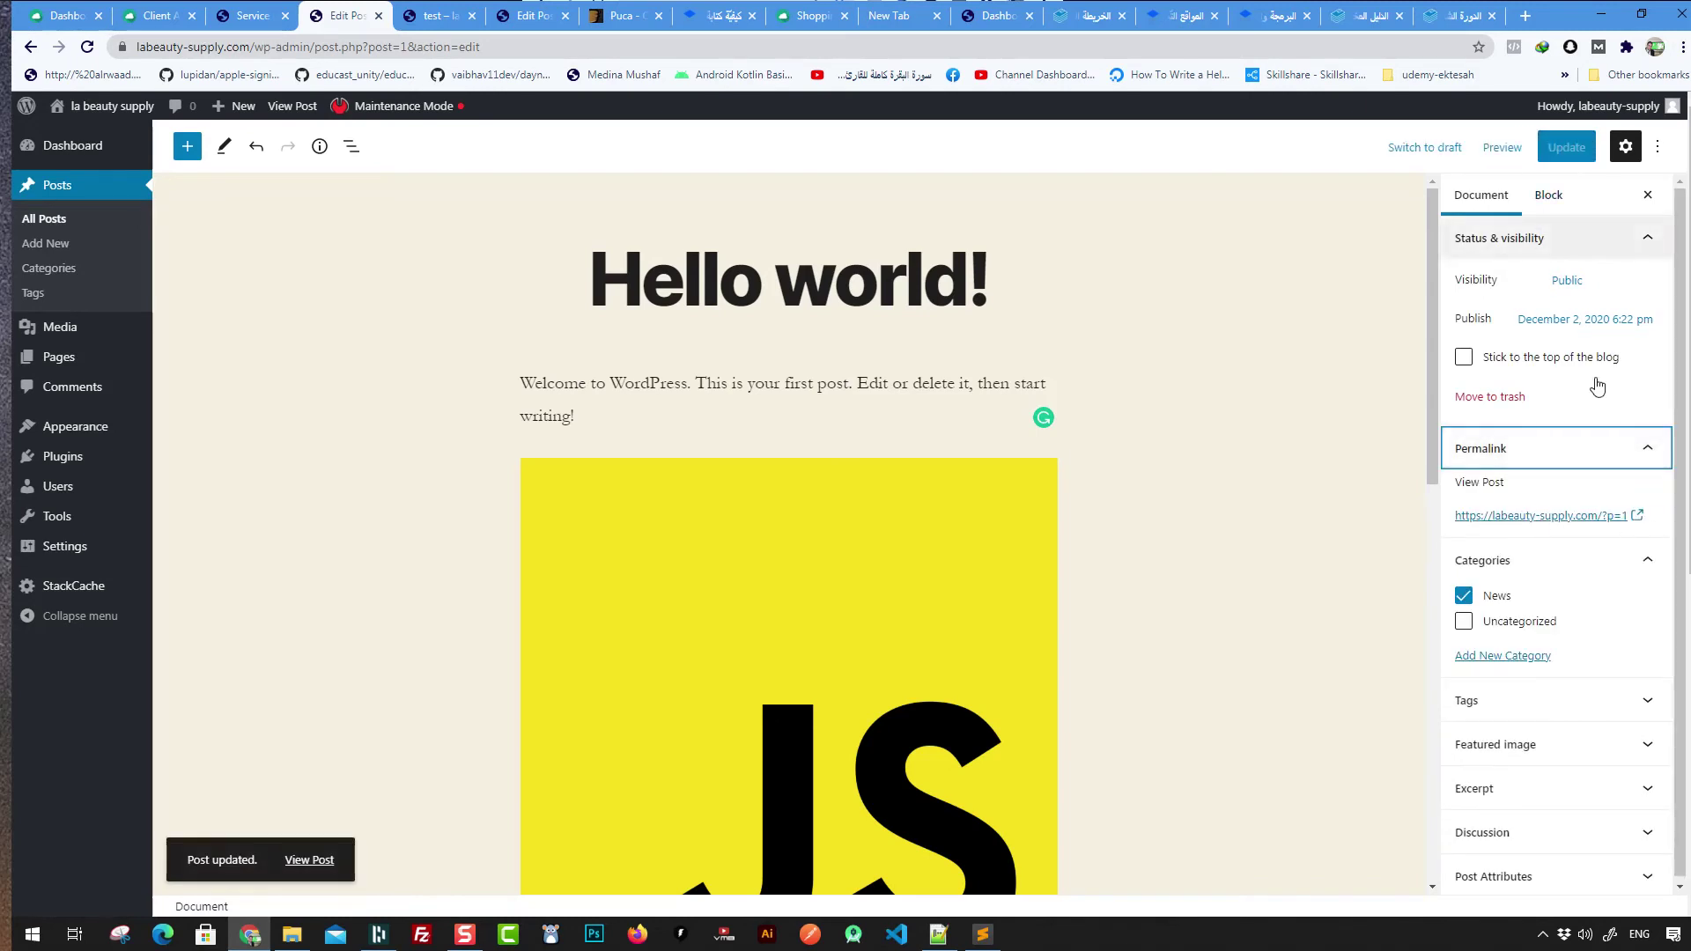
click(1534, 458)
click(1534, 458)
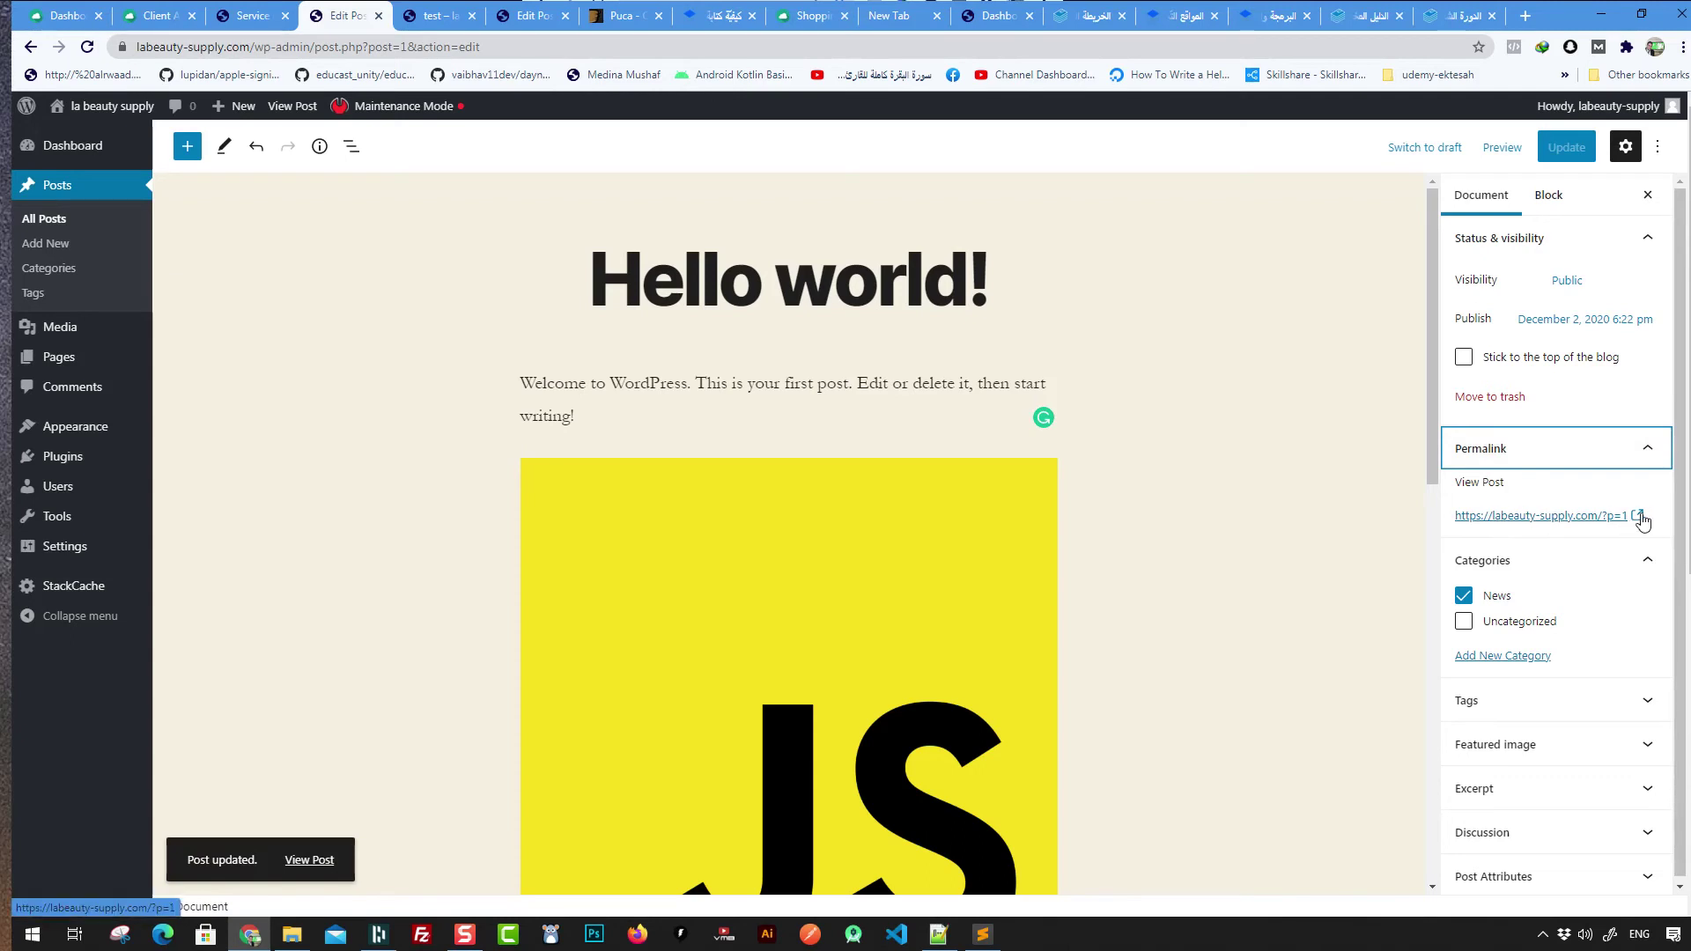
click(1603, 517)
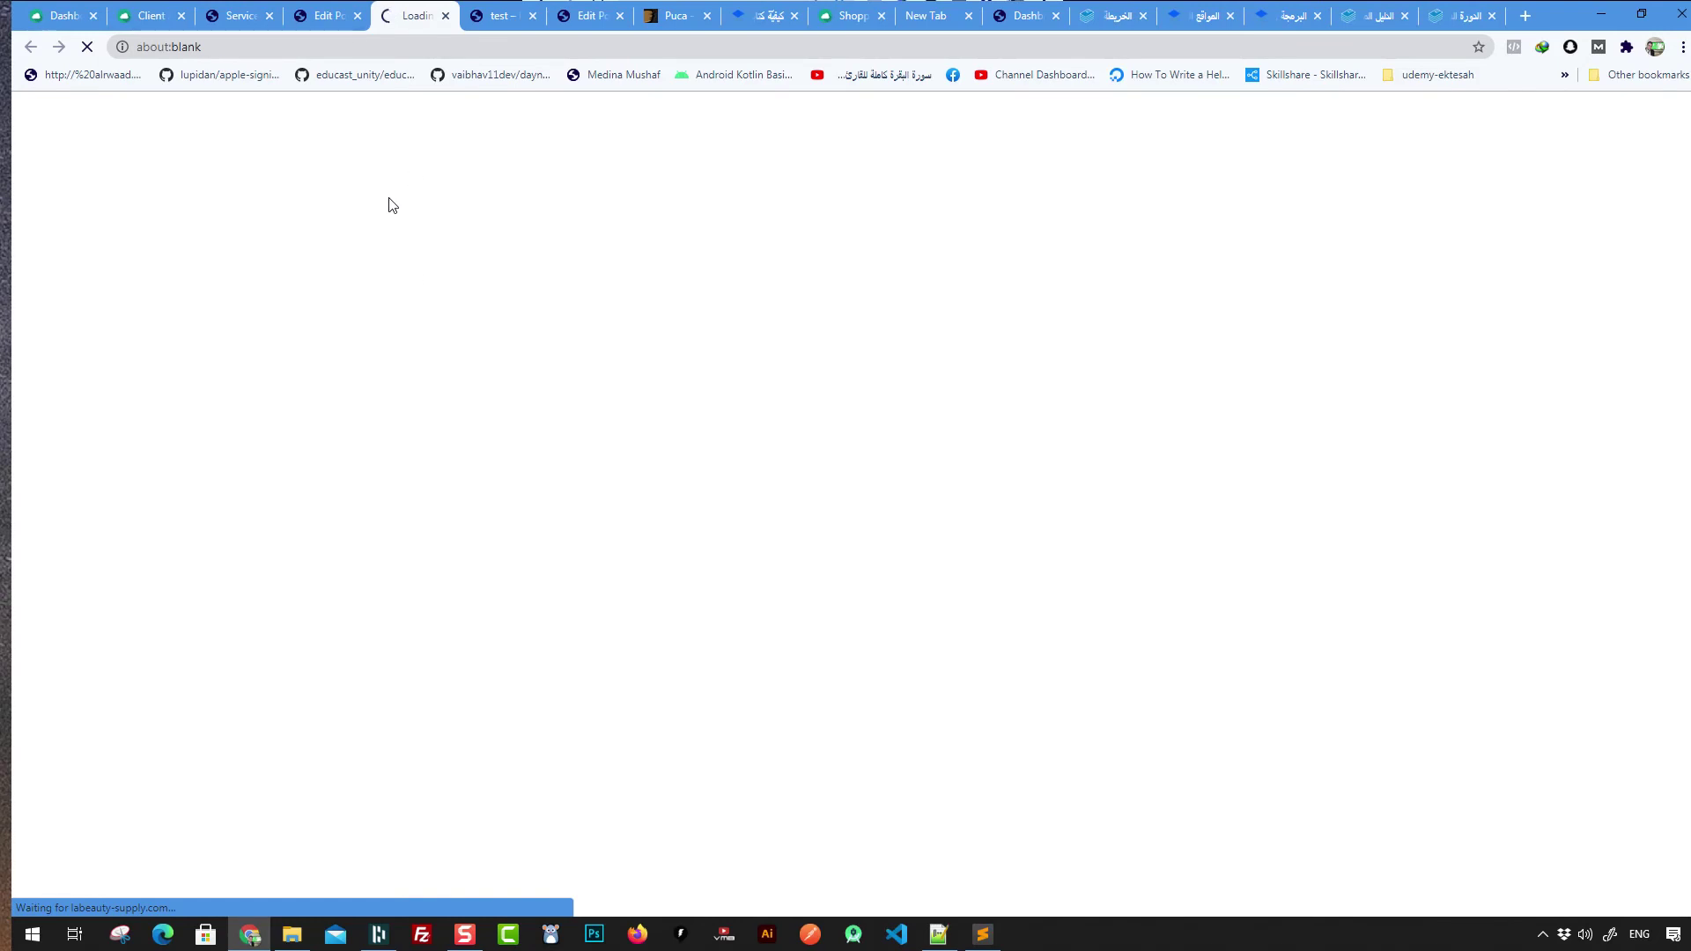
Step: Look over the live post with its JS logo, then go back to the Edit Post tab
scroll(845, 456, down, 6)
scroll(737, 581, up, 4)
scroll(766, 362, down, 11)
scroll(799, 524, up, 7)
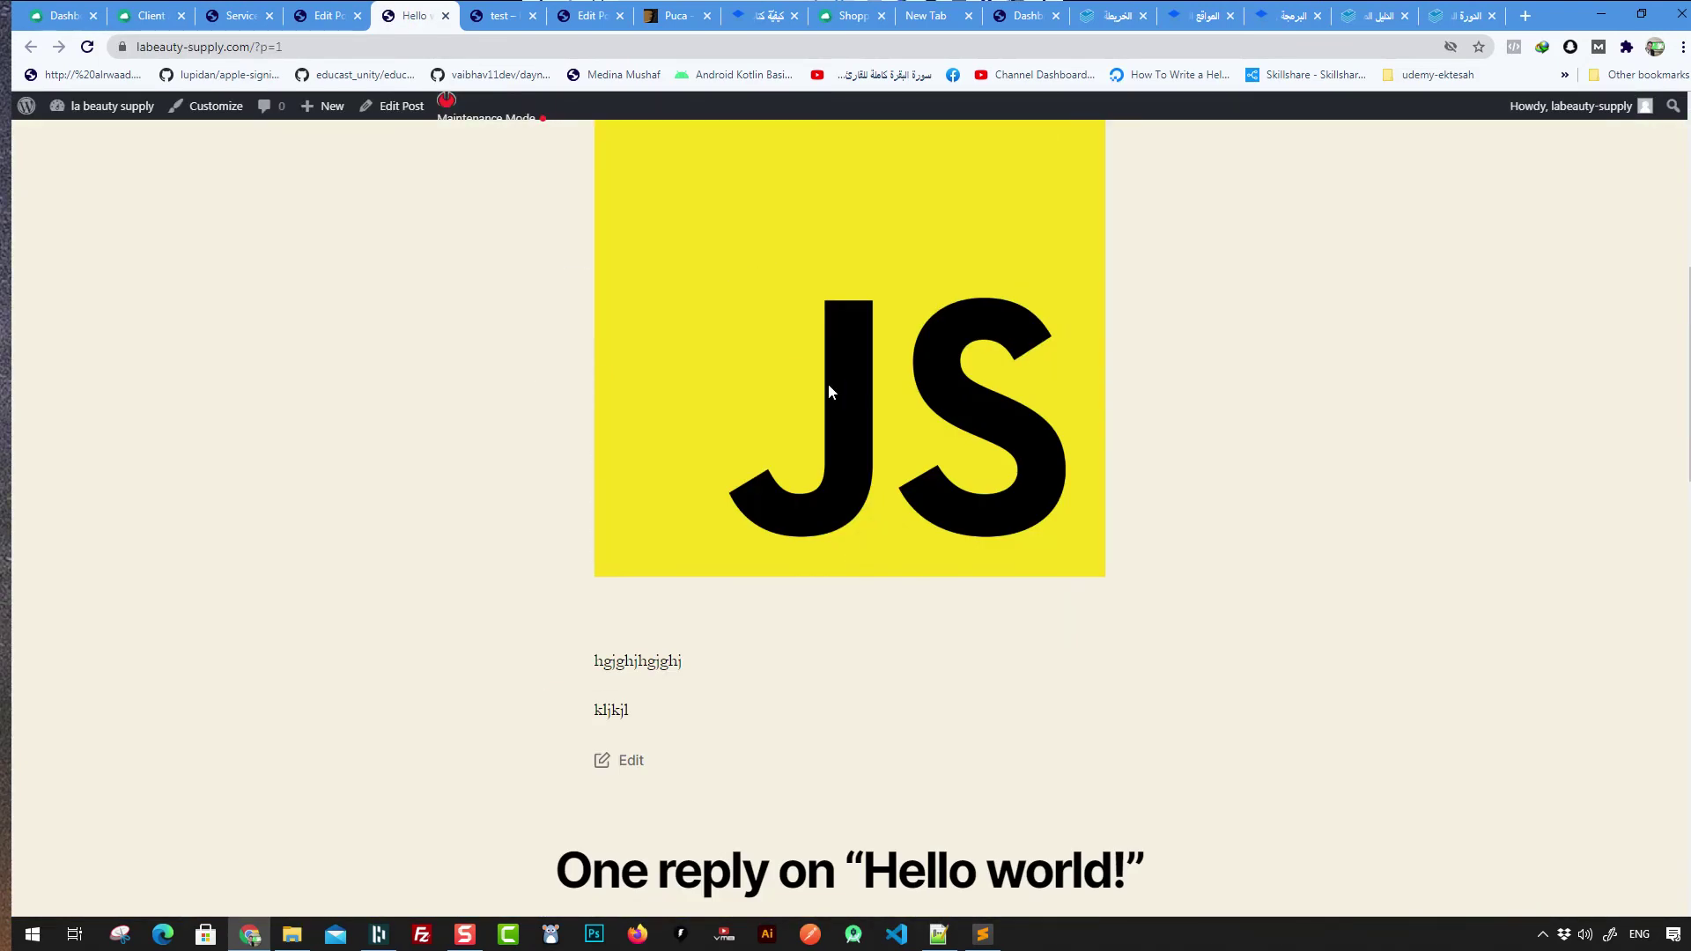
scroll(890, 520, up, 6)
scroll(909, 702, down, 4)
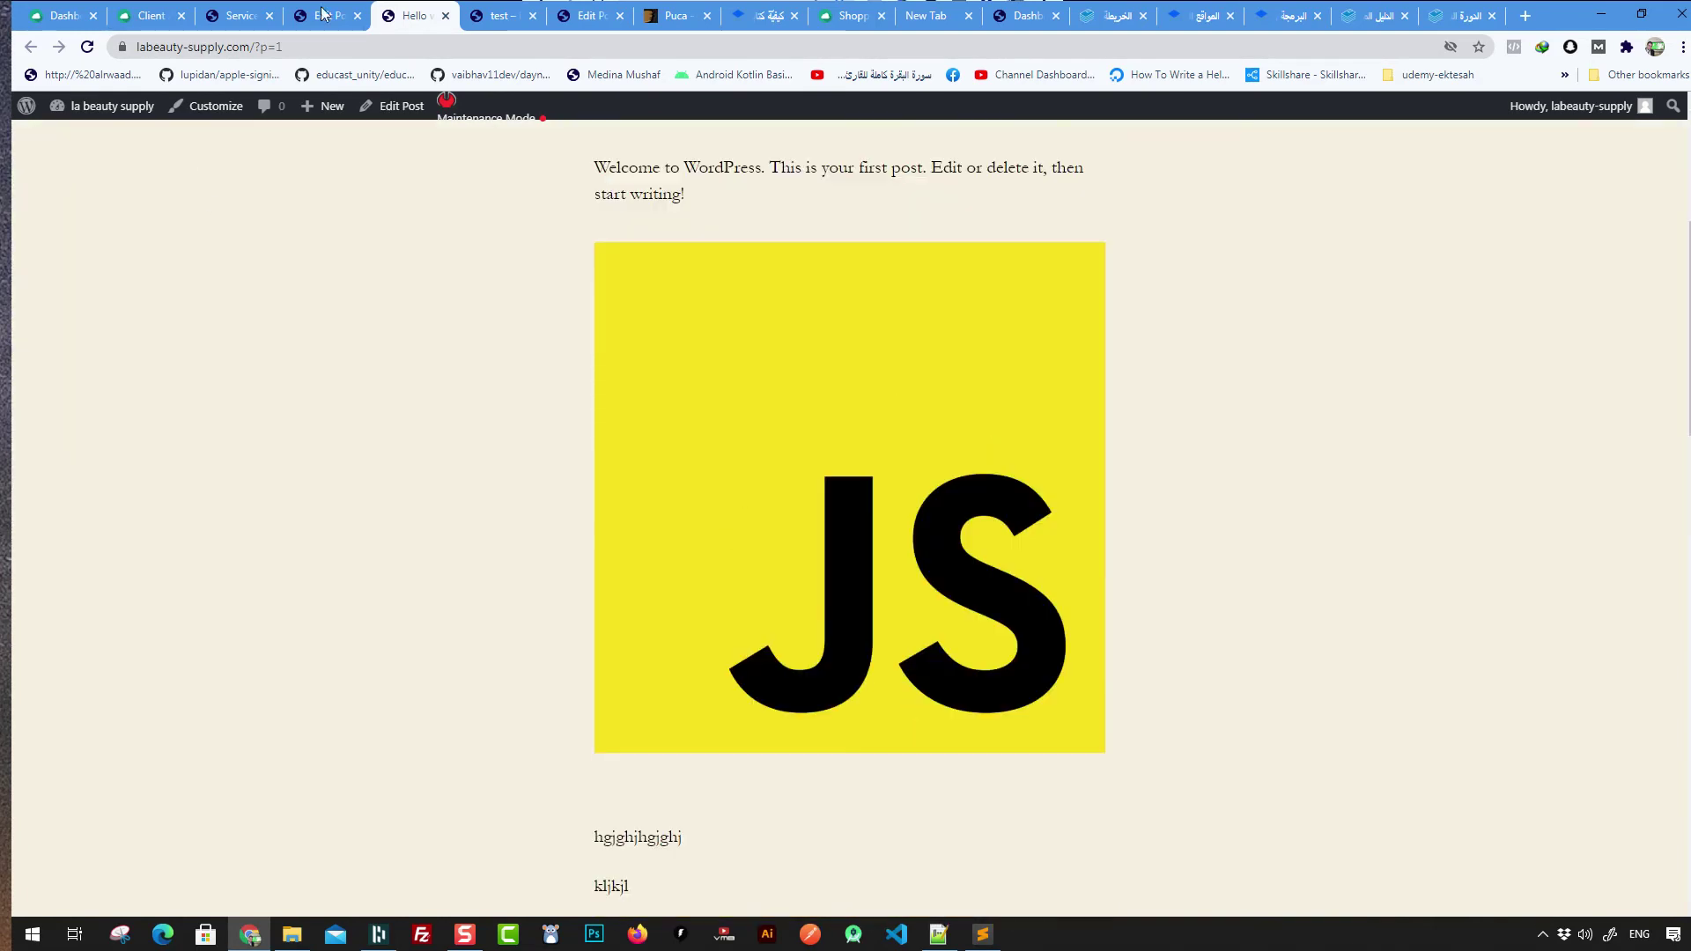
click(323, 12)
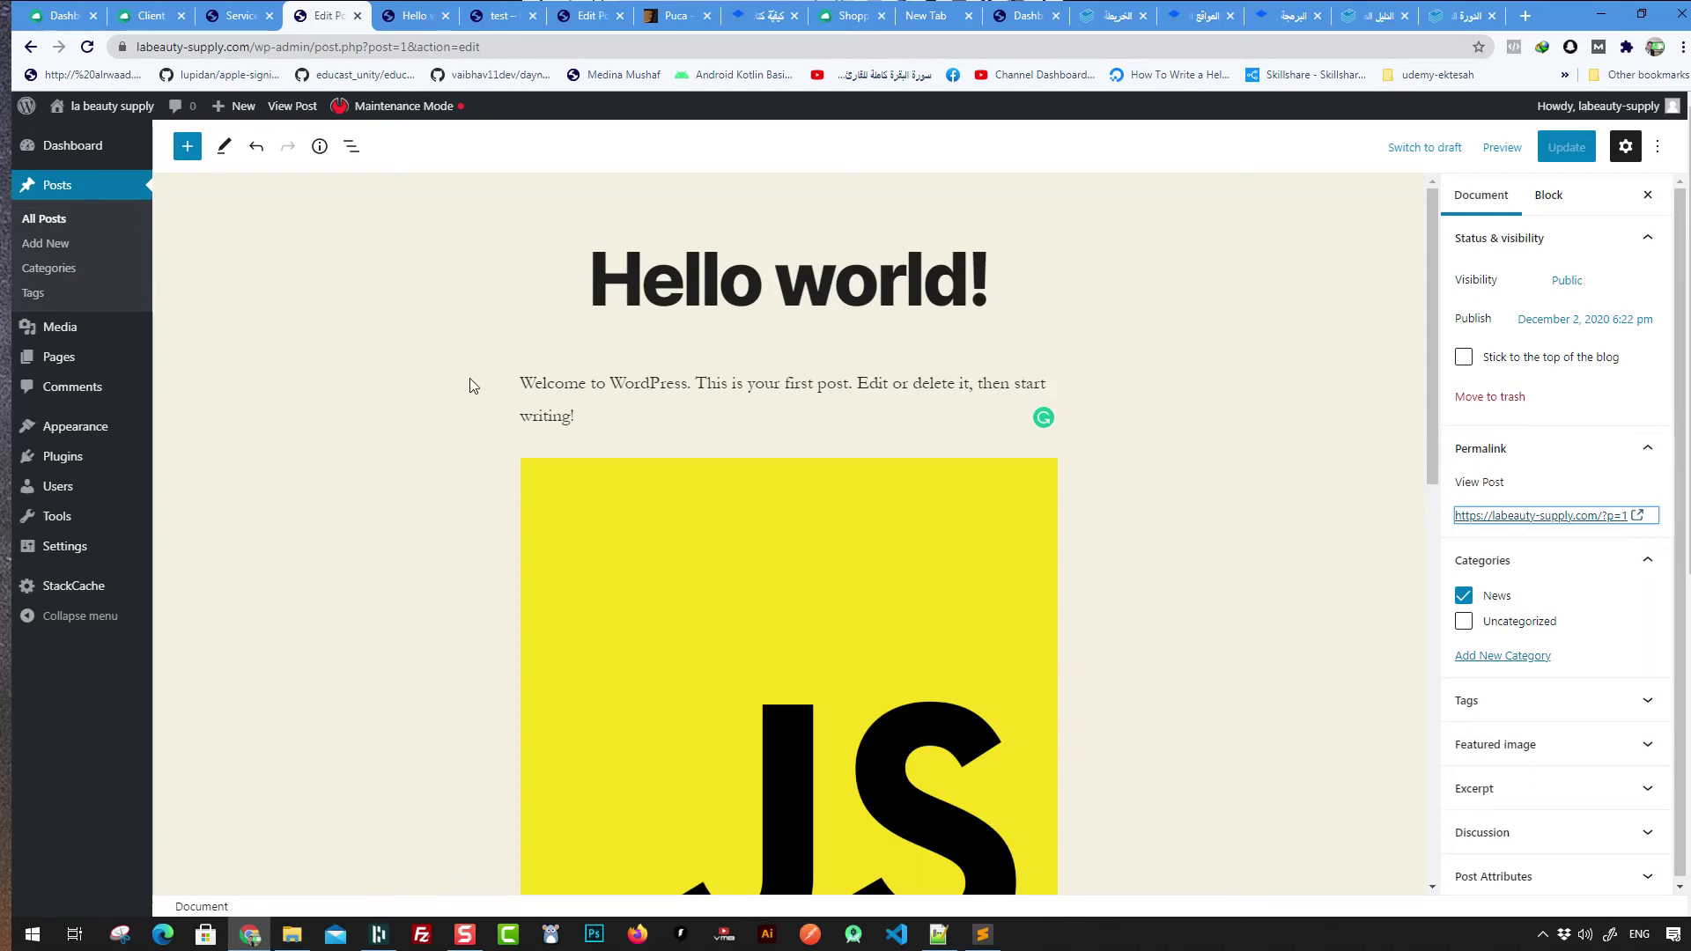
Step: Visit Pages and the Media Library, then open the Privacy Policy draft from All Pages
click(68, 361)
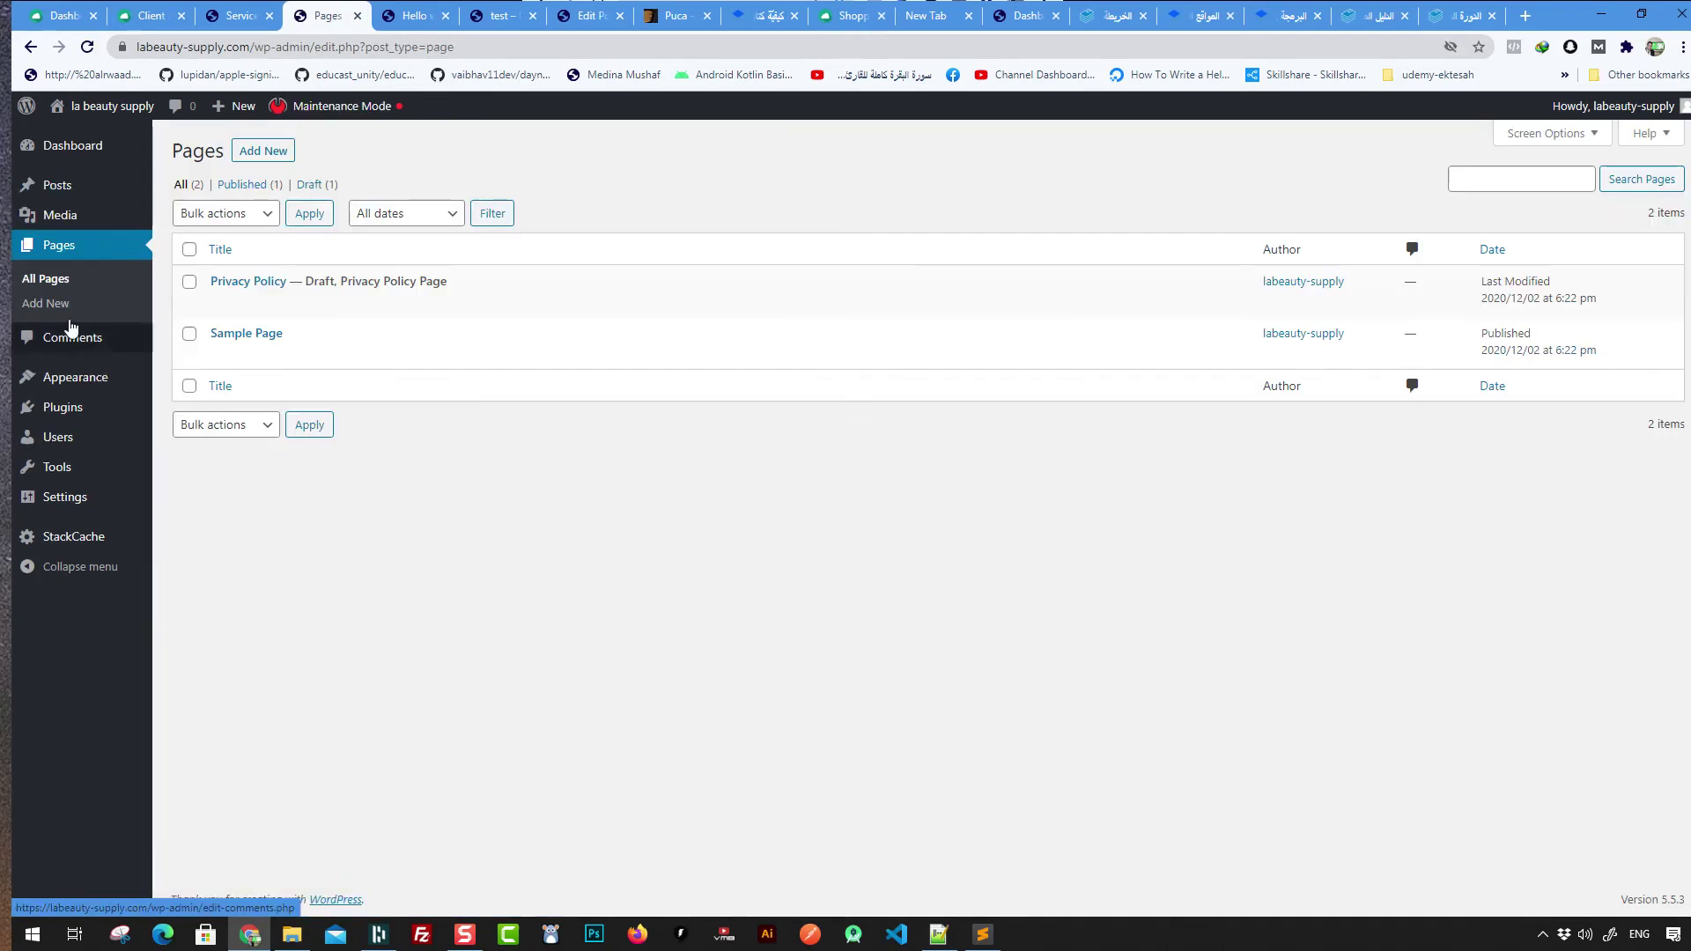
click(66, 217)
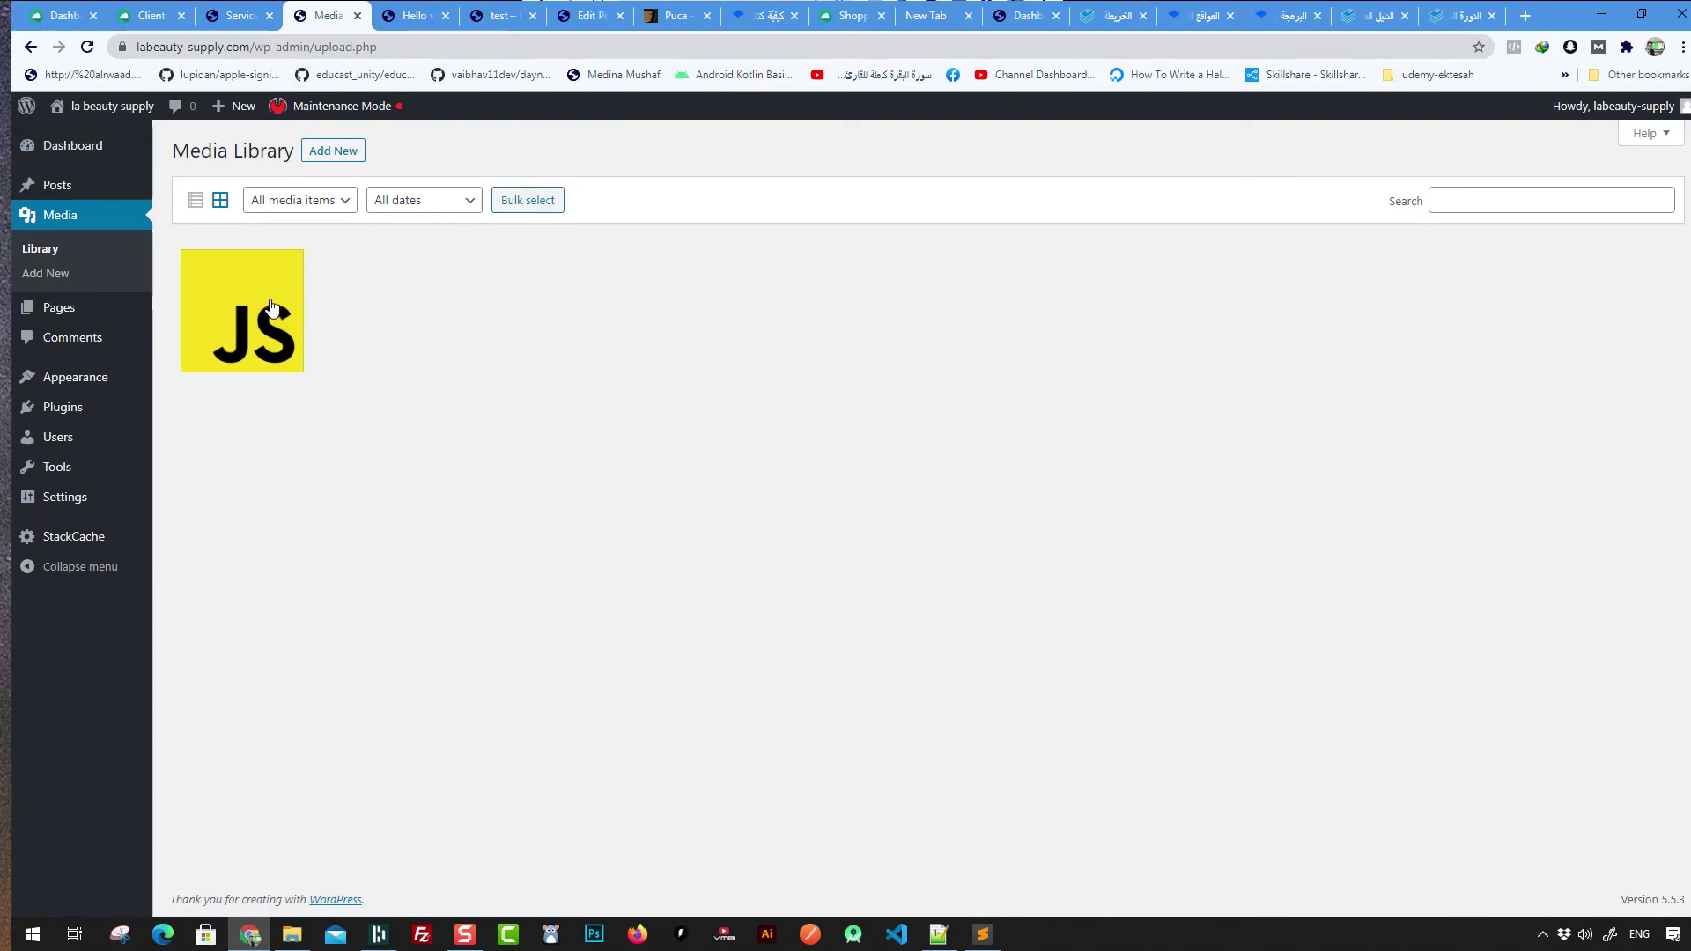
mouse_move(86, 322)
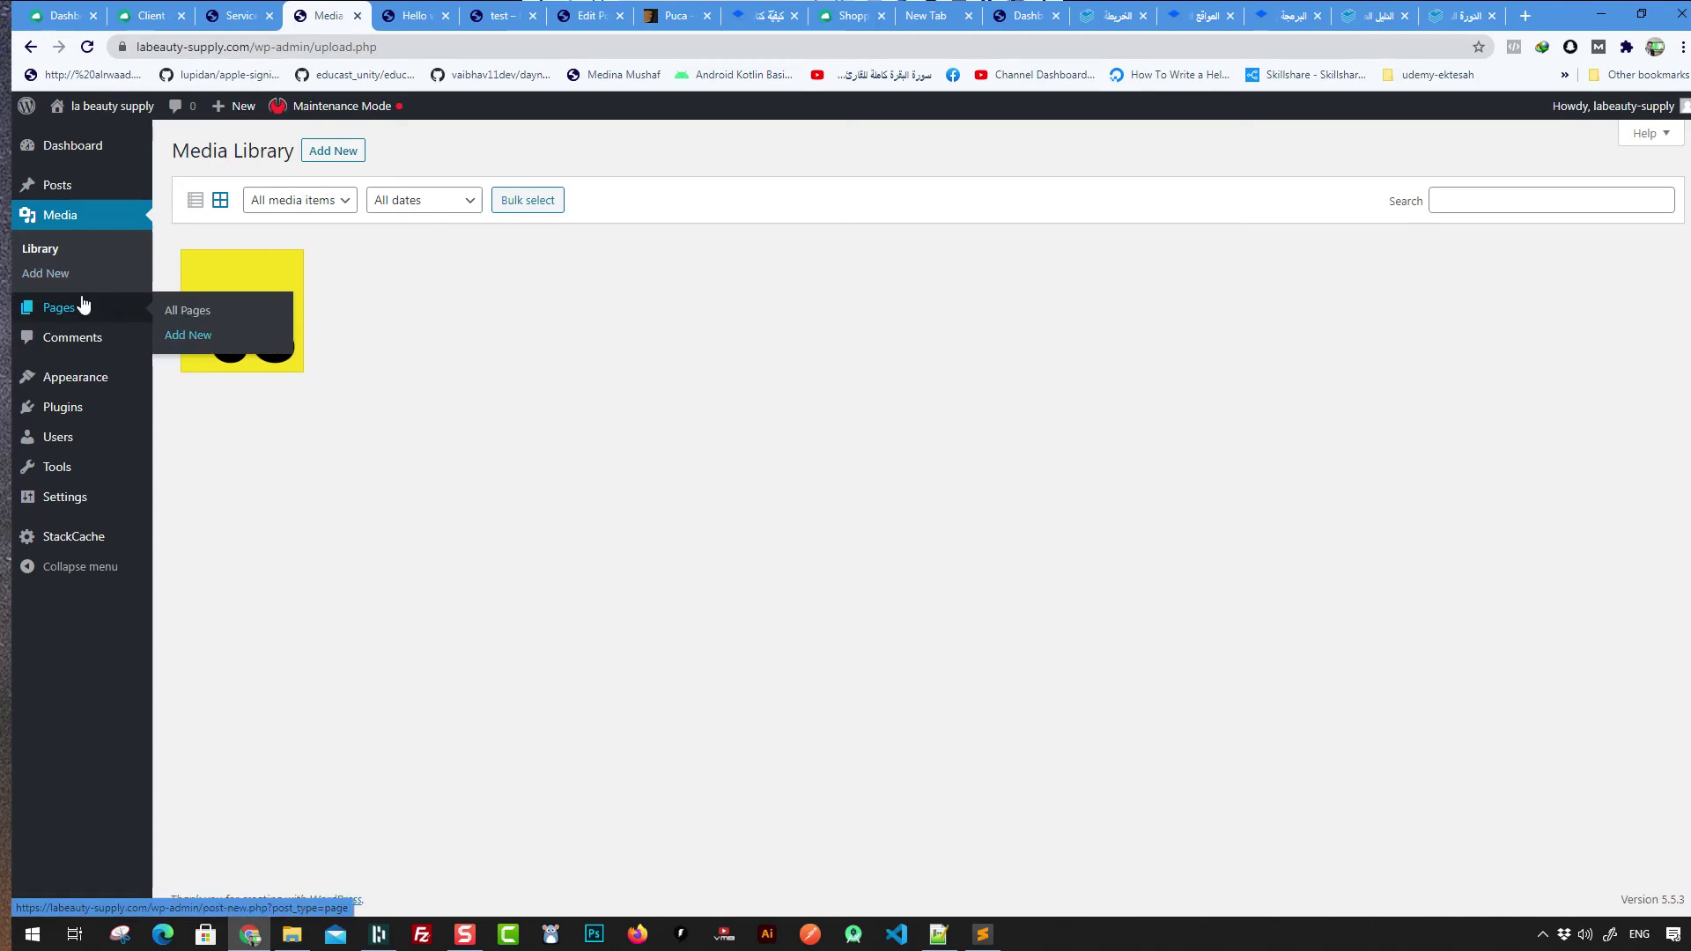
click(189, 311)
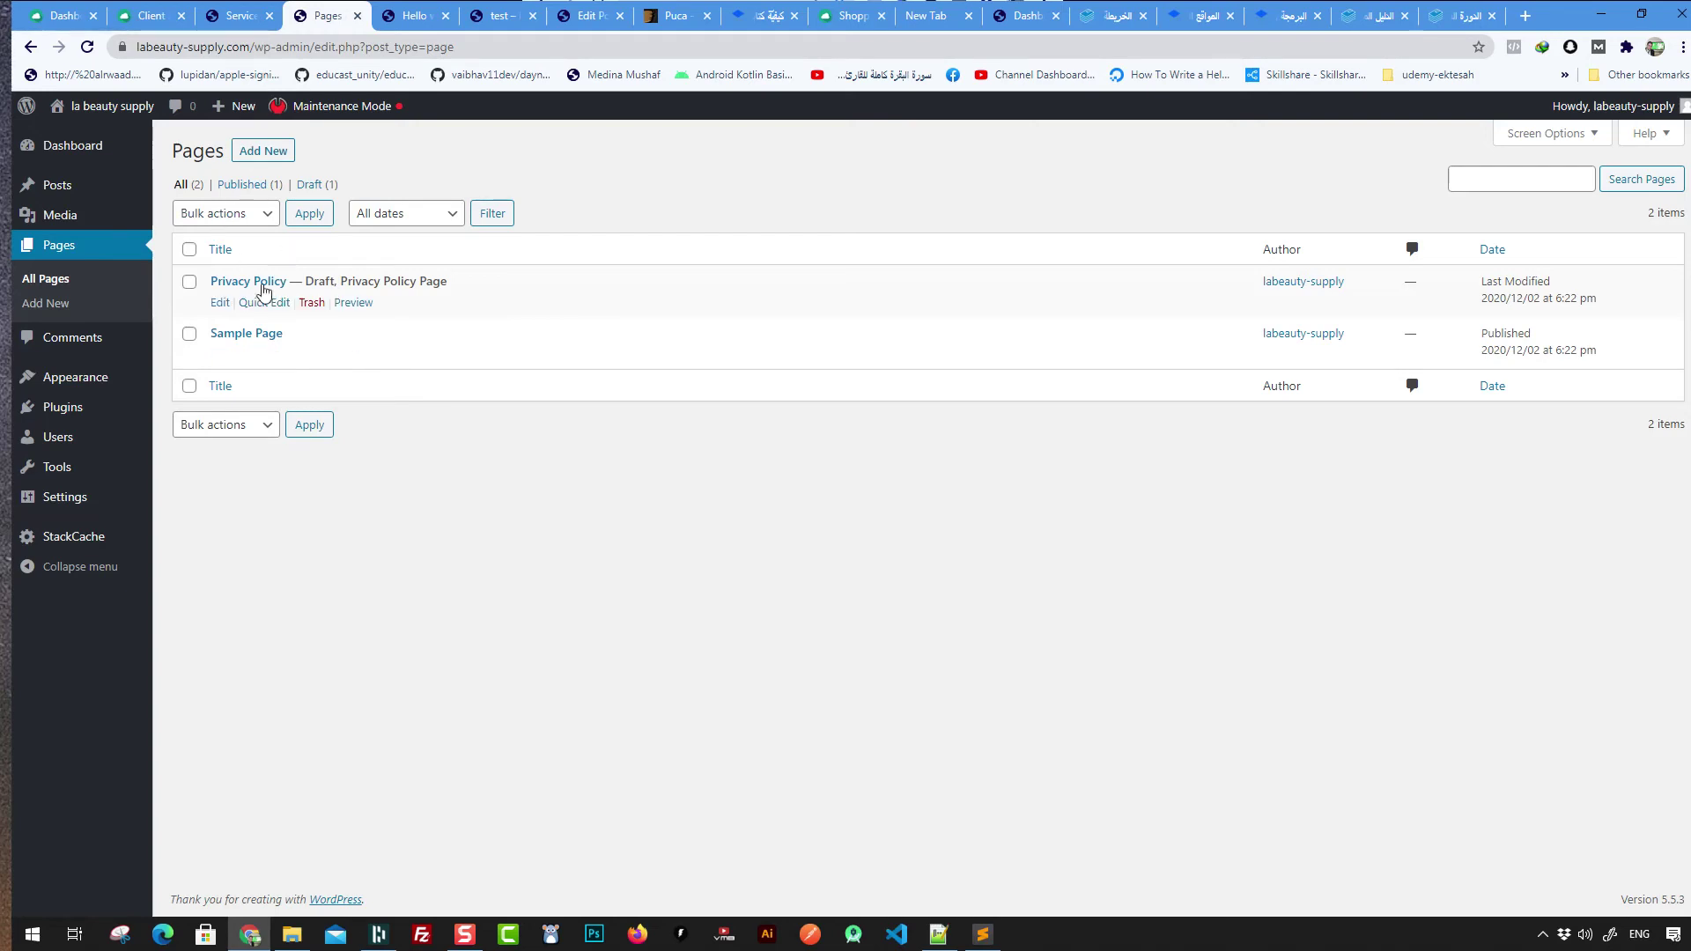
click(214, 304)
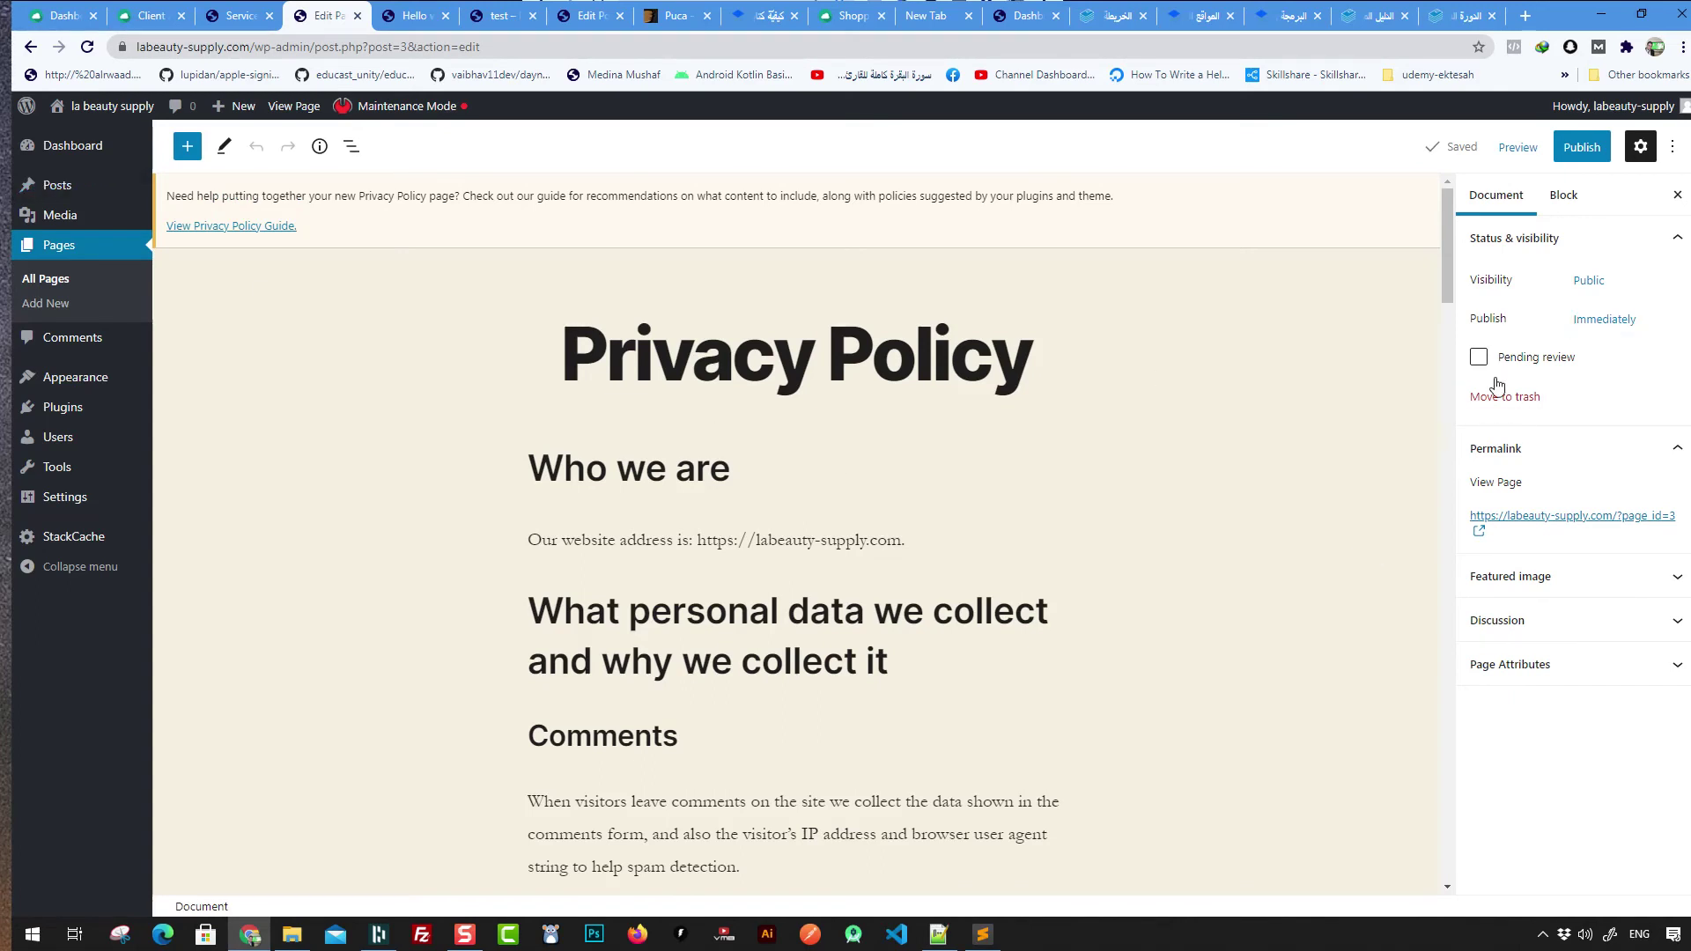
Step: Review the Privacy Policy page's Visibility, Featured image and Page Attributes, keeping Default template
click(1577, 287)
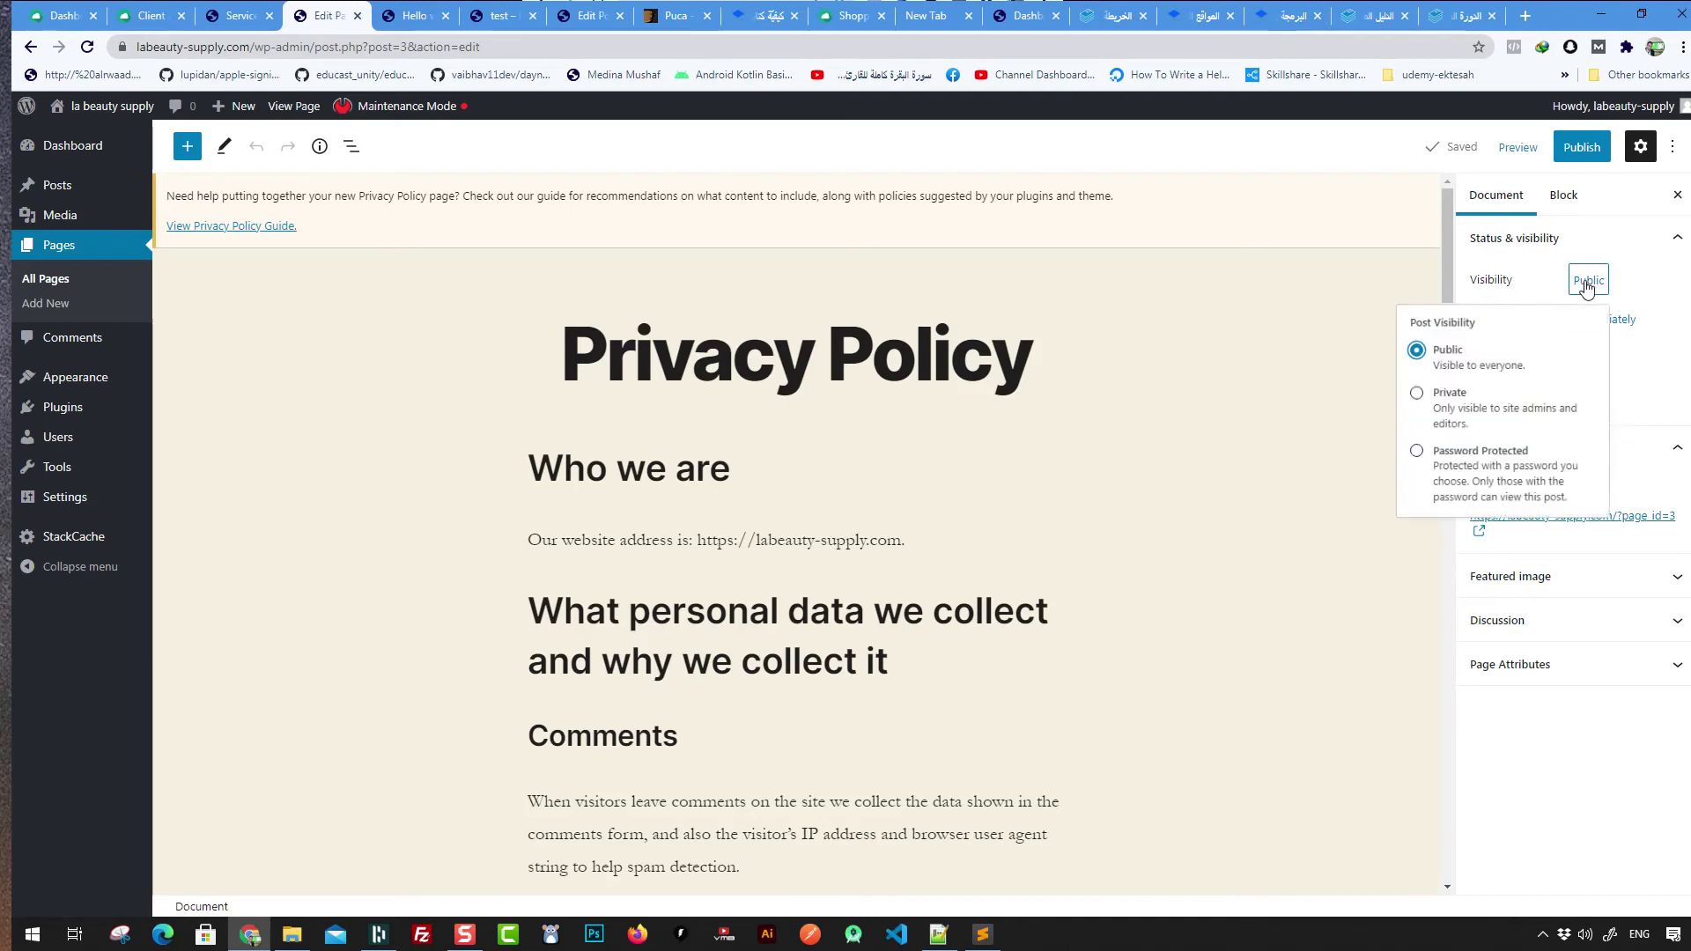
click(1650, 282)
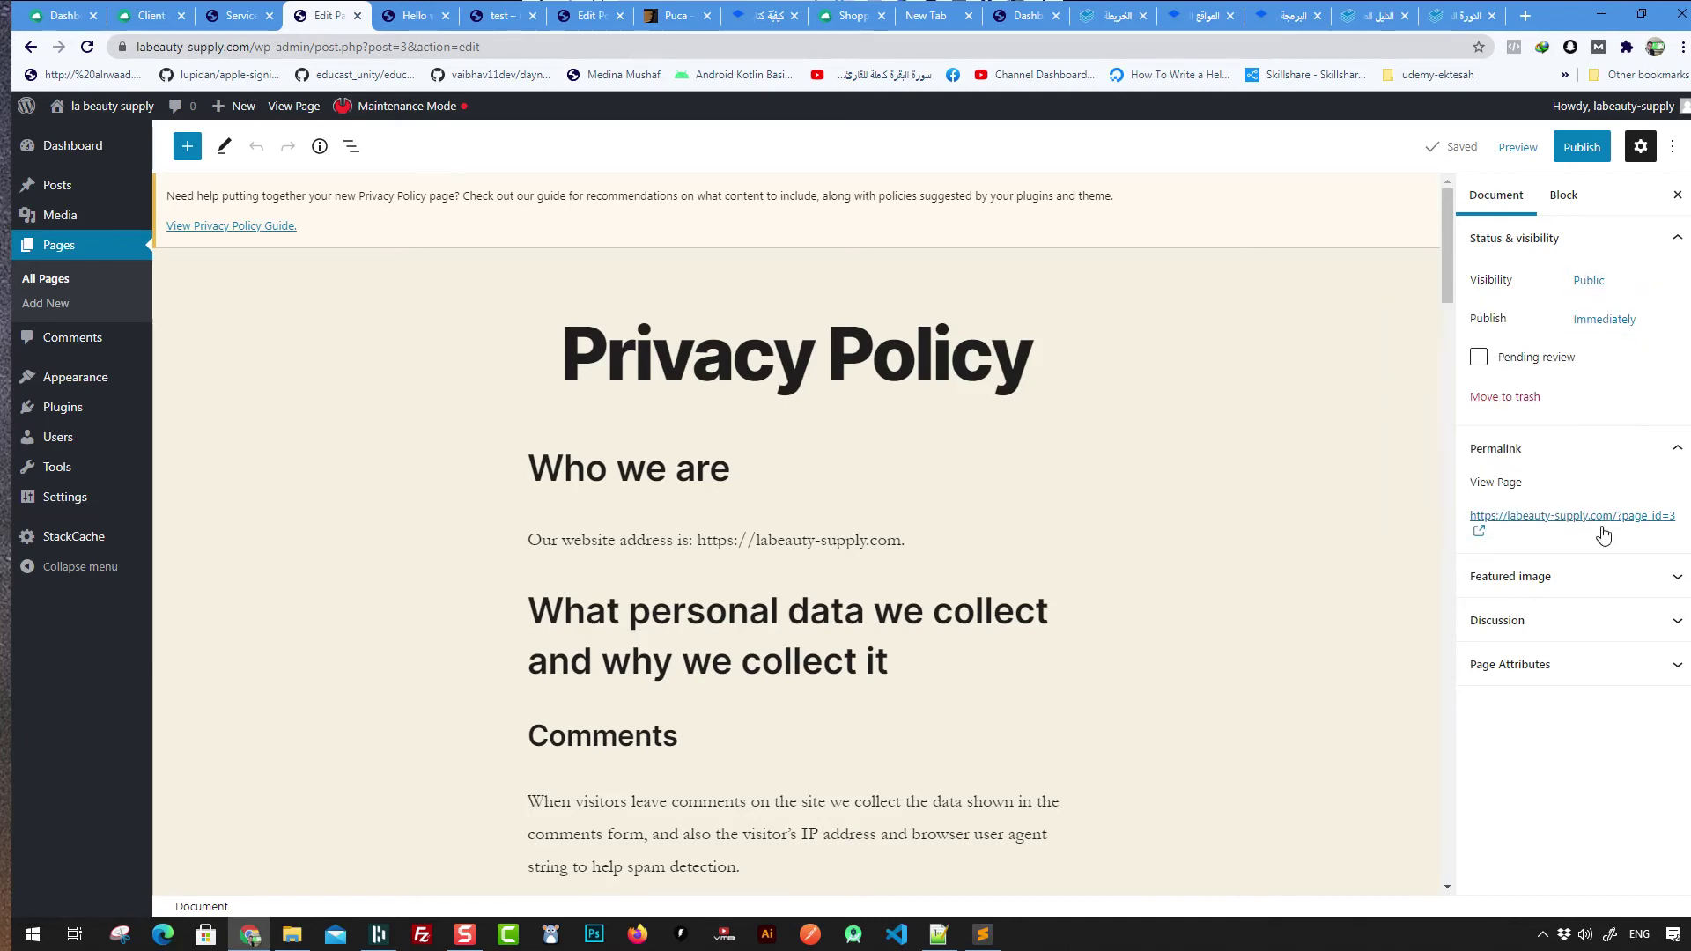
click(1551, 591)
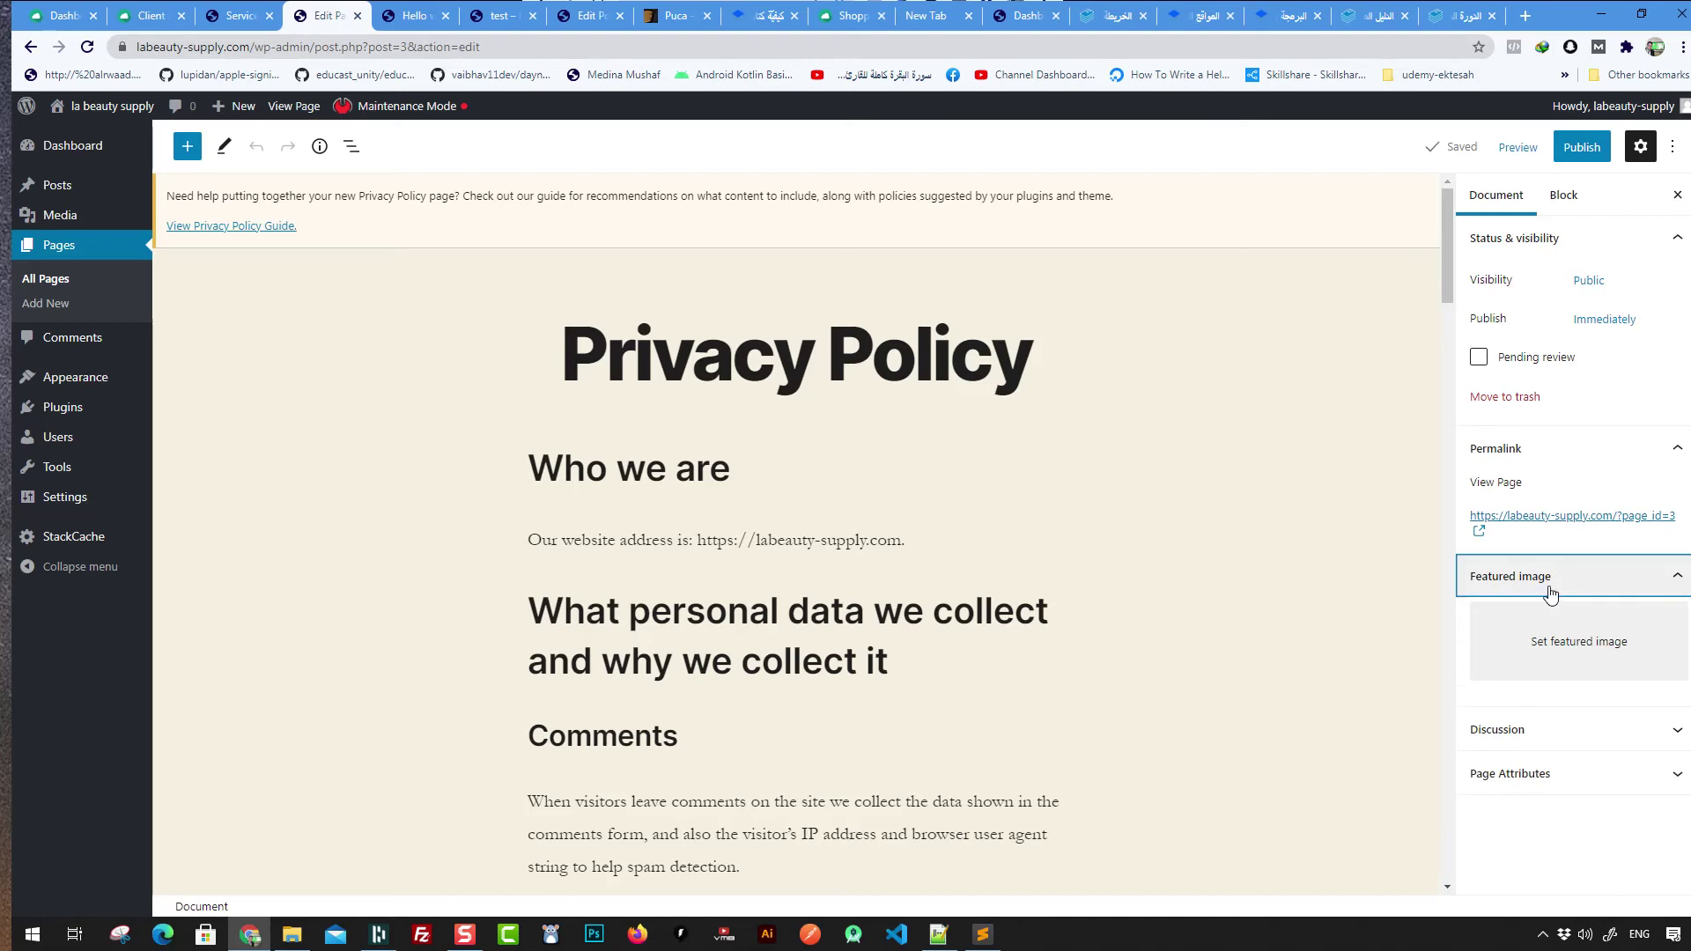
click(1551, 776)
scroll(1550, 748, down, 1)
click(1536, 775)
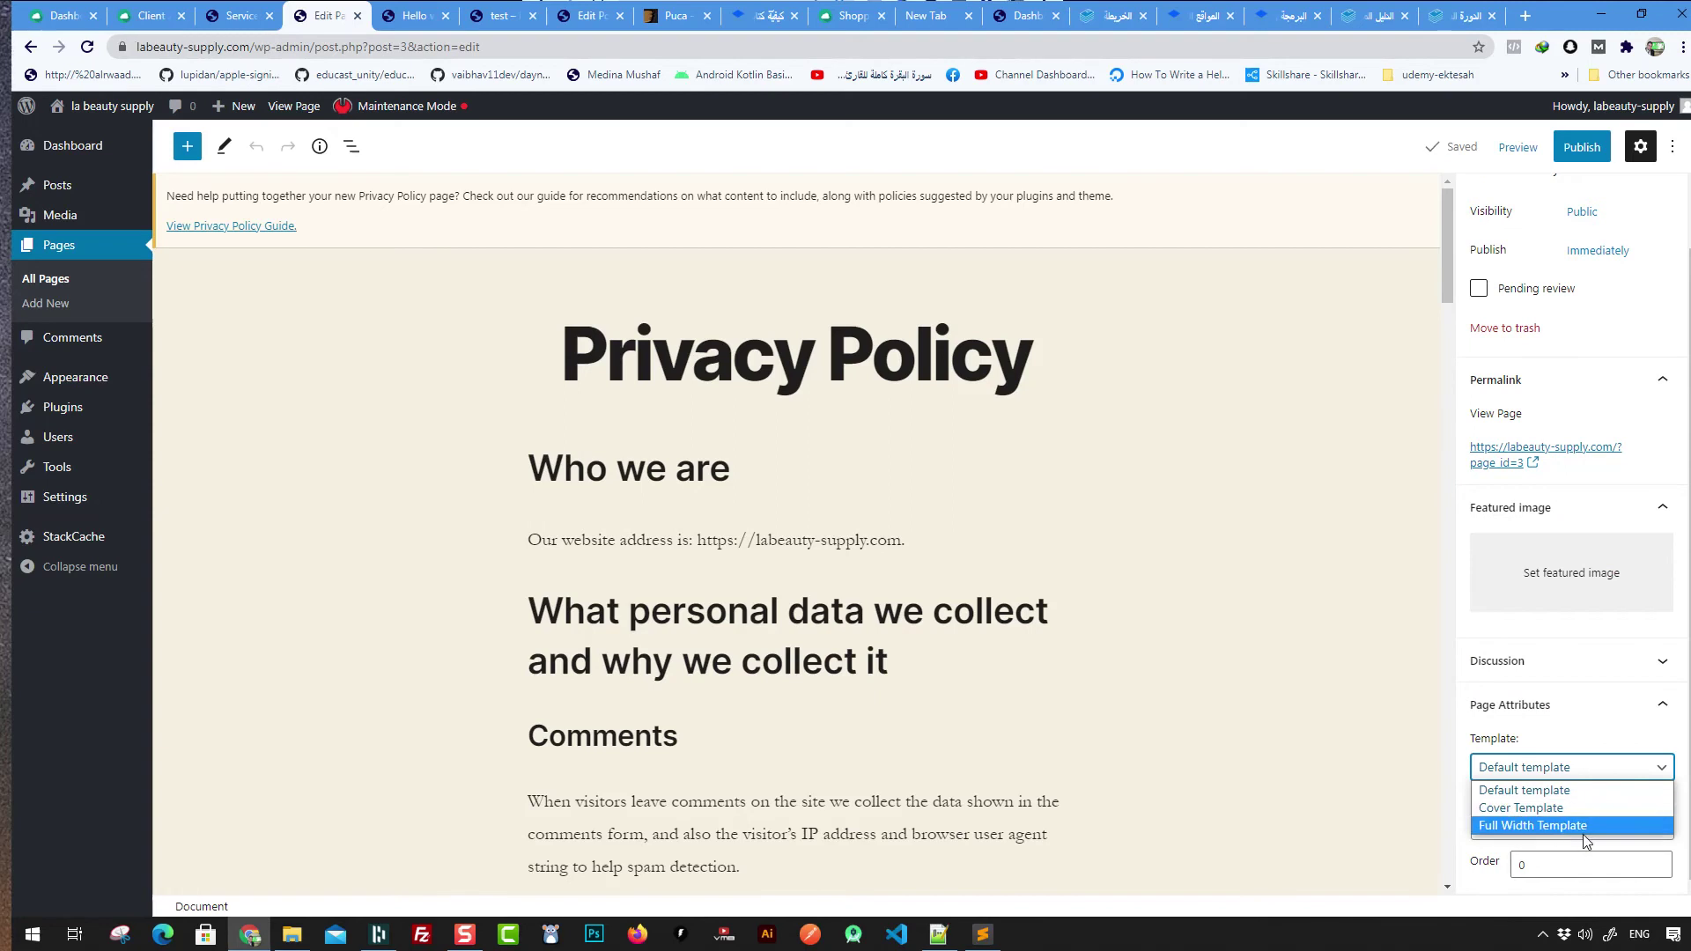
click(1532, 790)
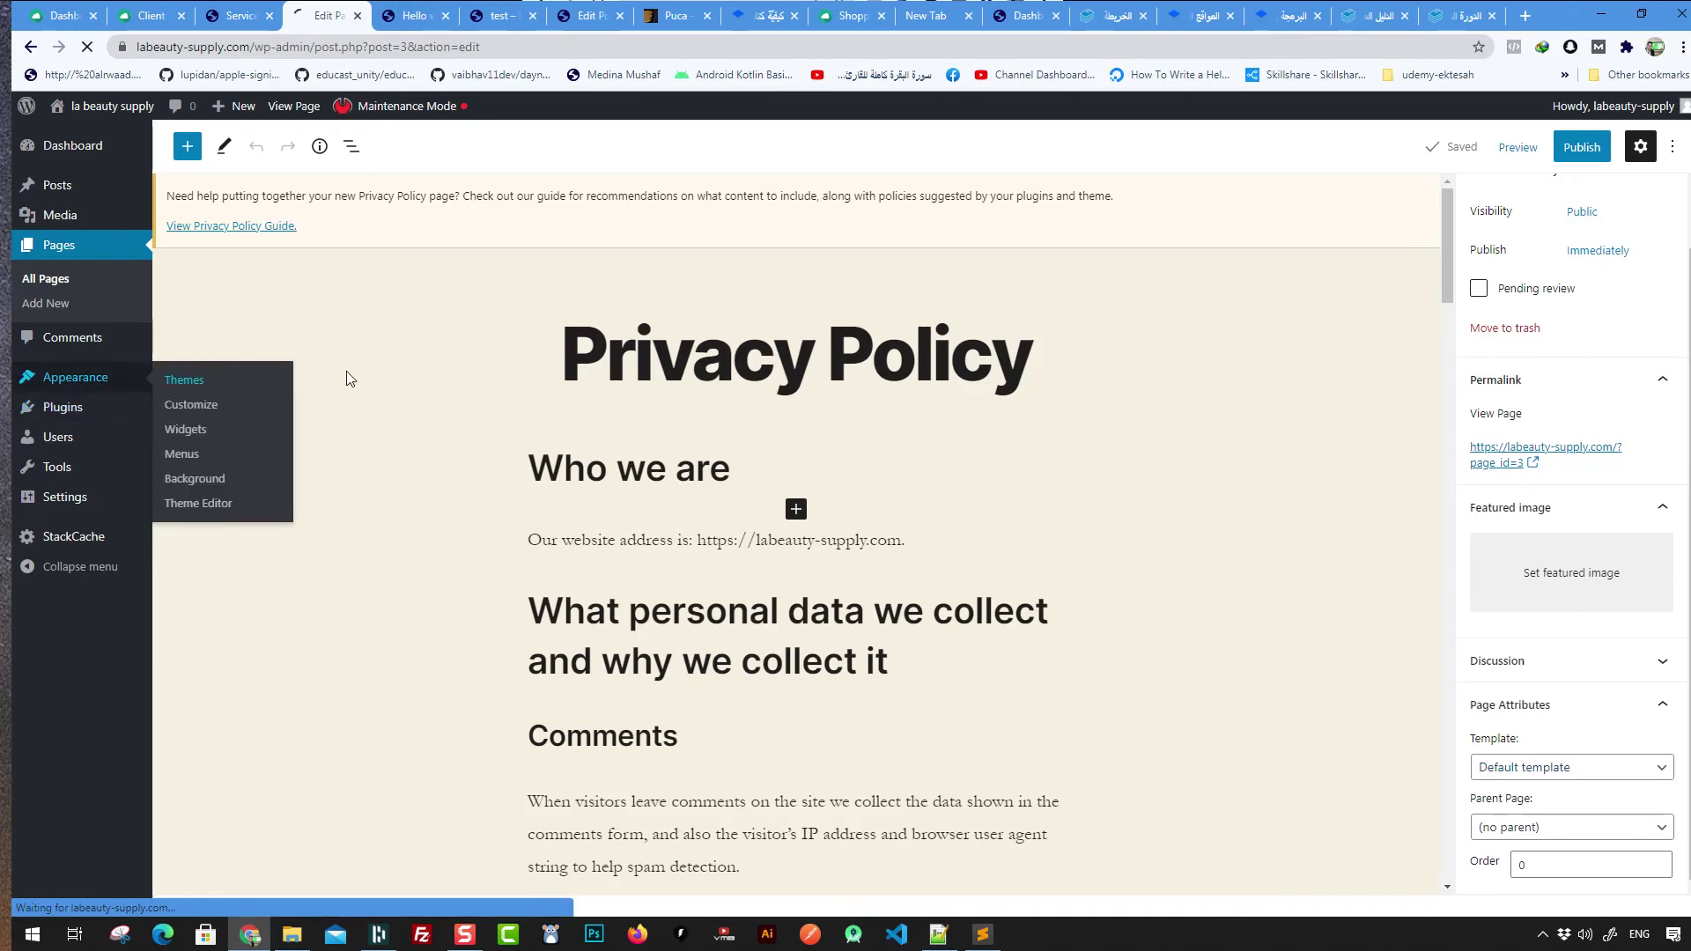
click(122, 341)
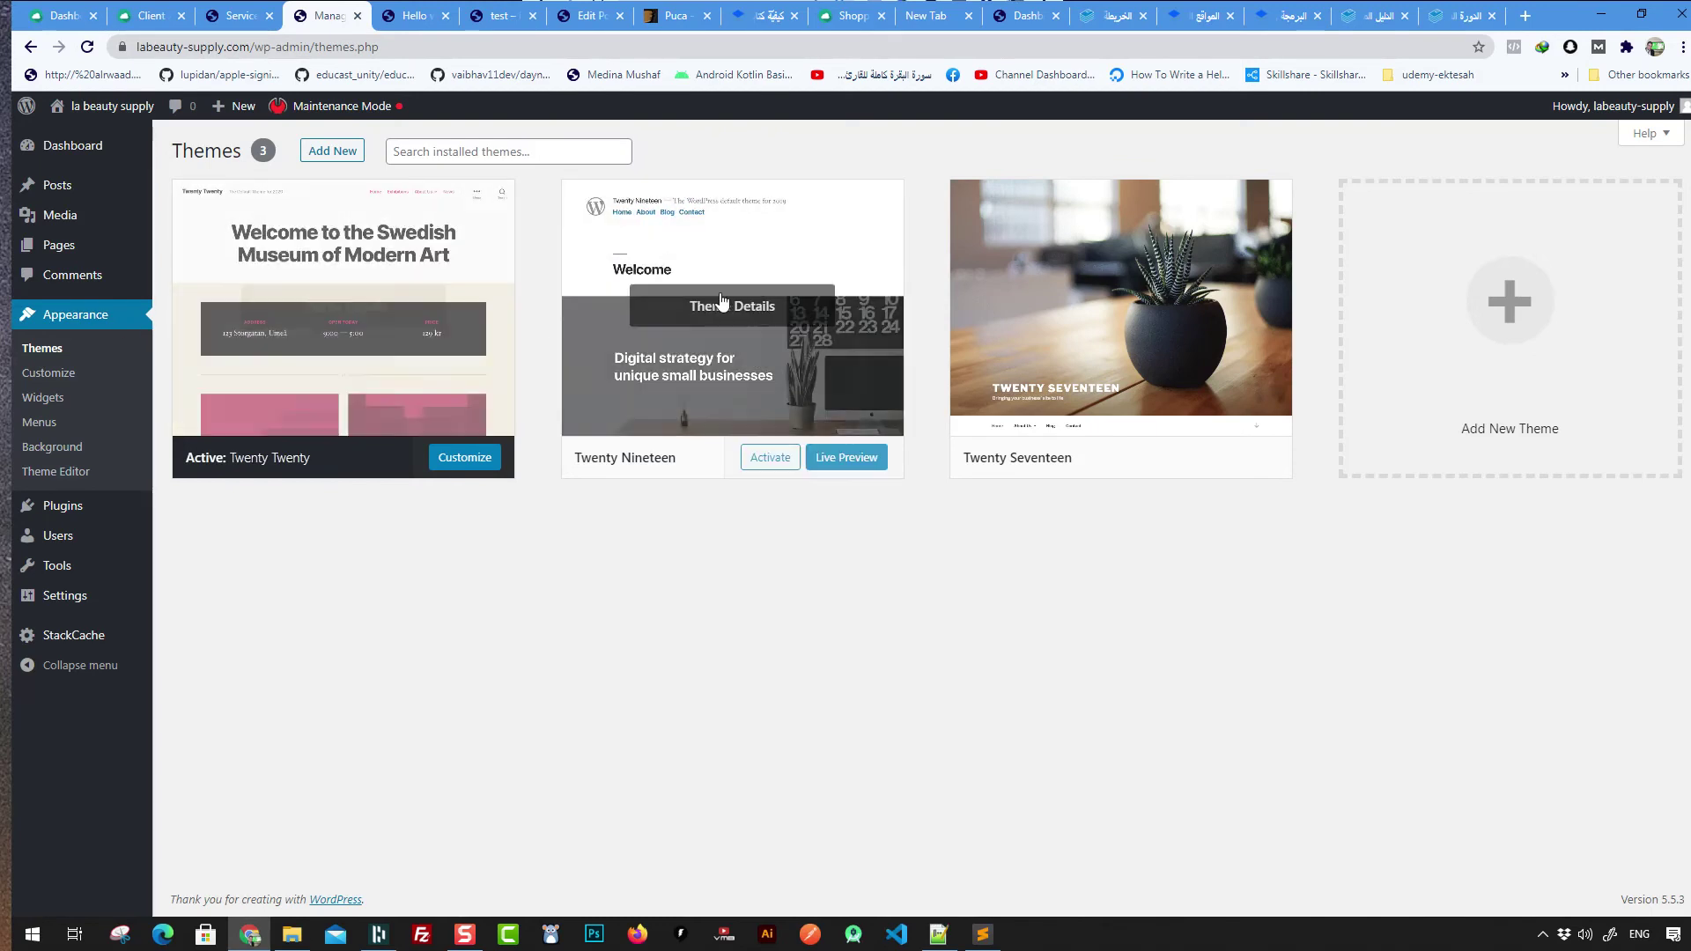
Step: Browse the Popular tab of the Add Themes catalogue
click(317, 157)
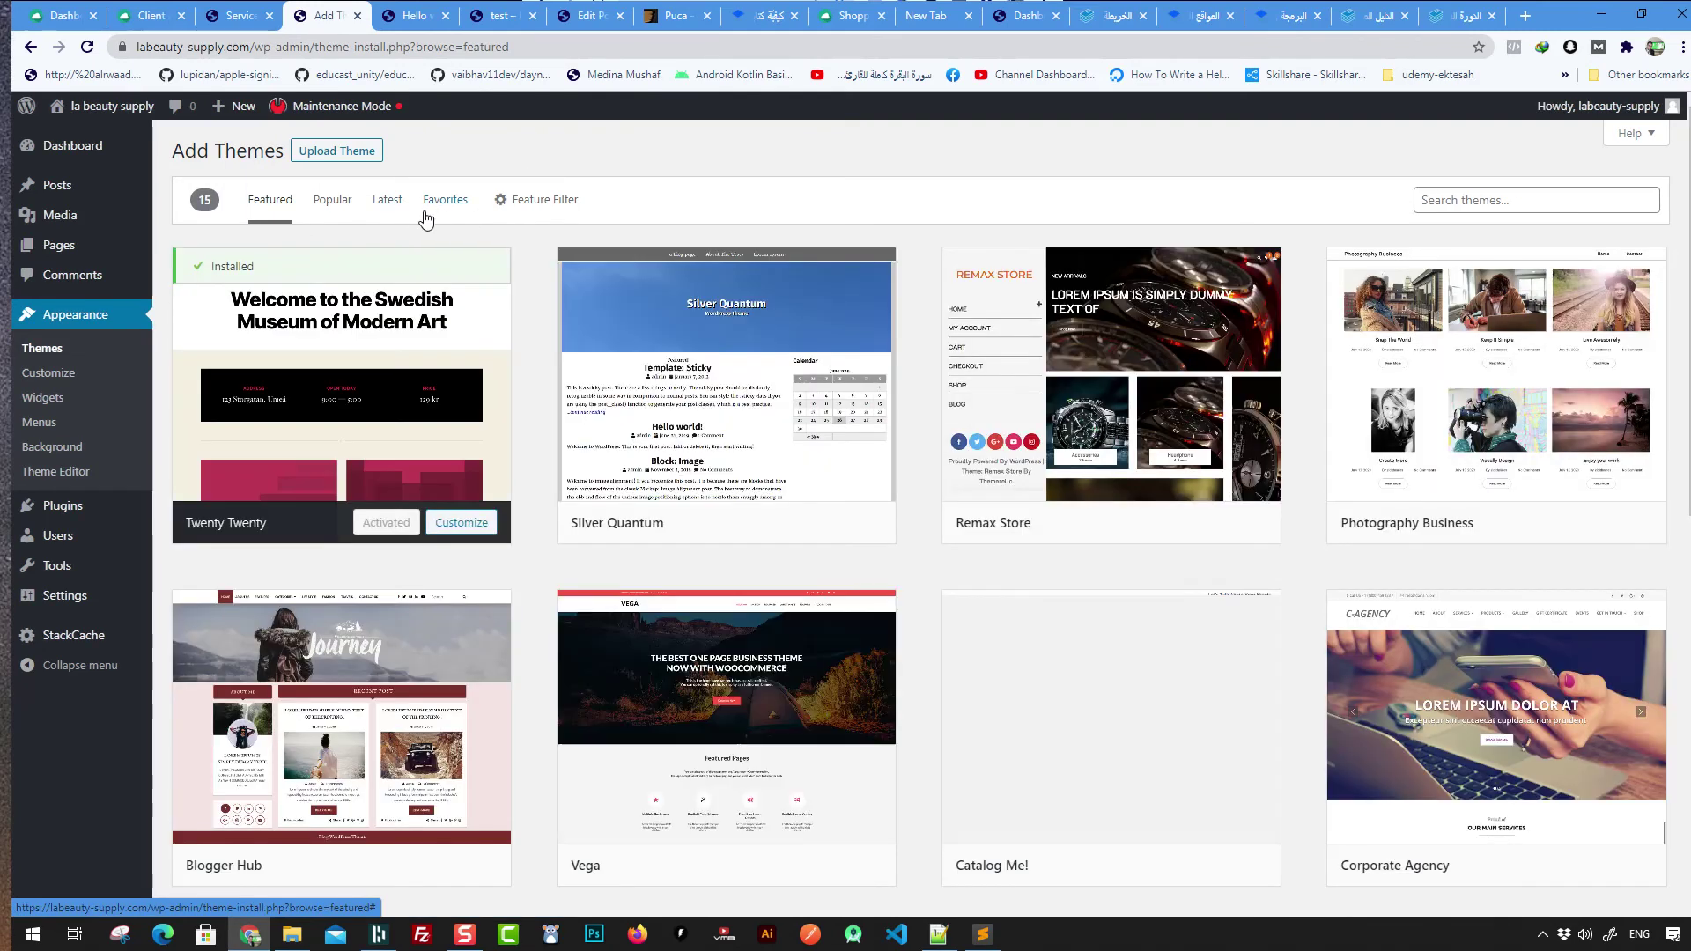
click(339, 210)
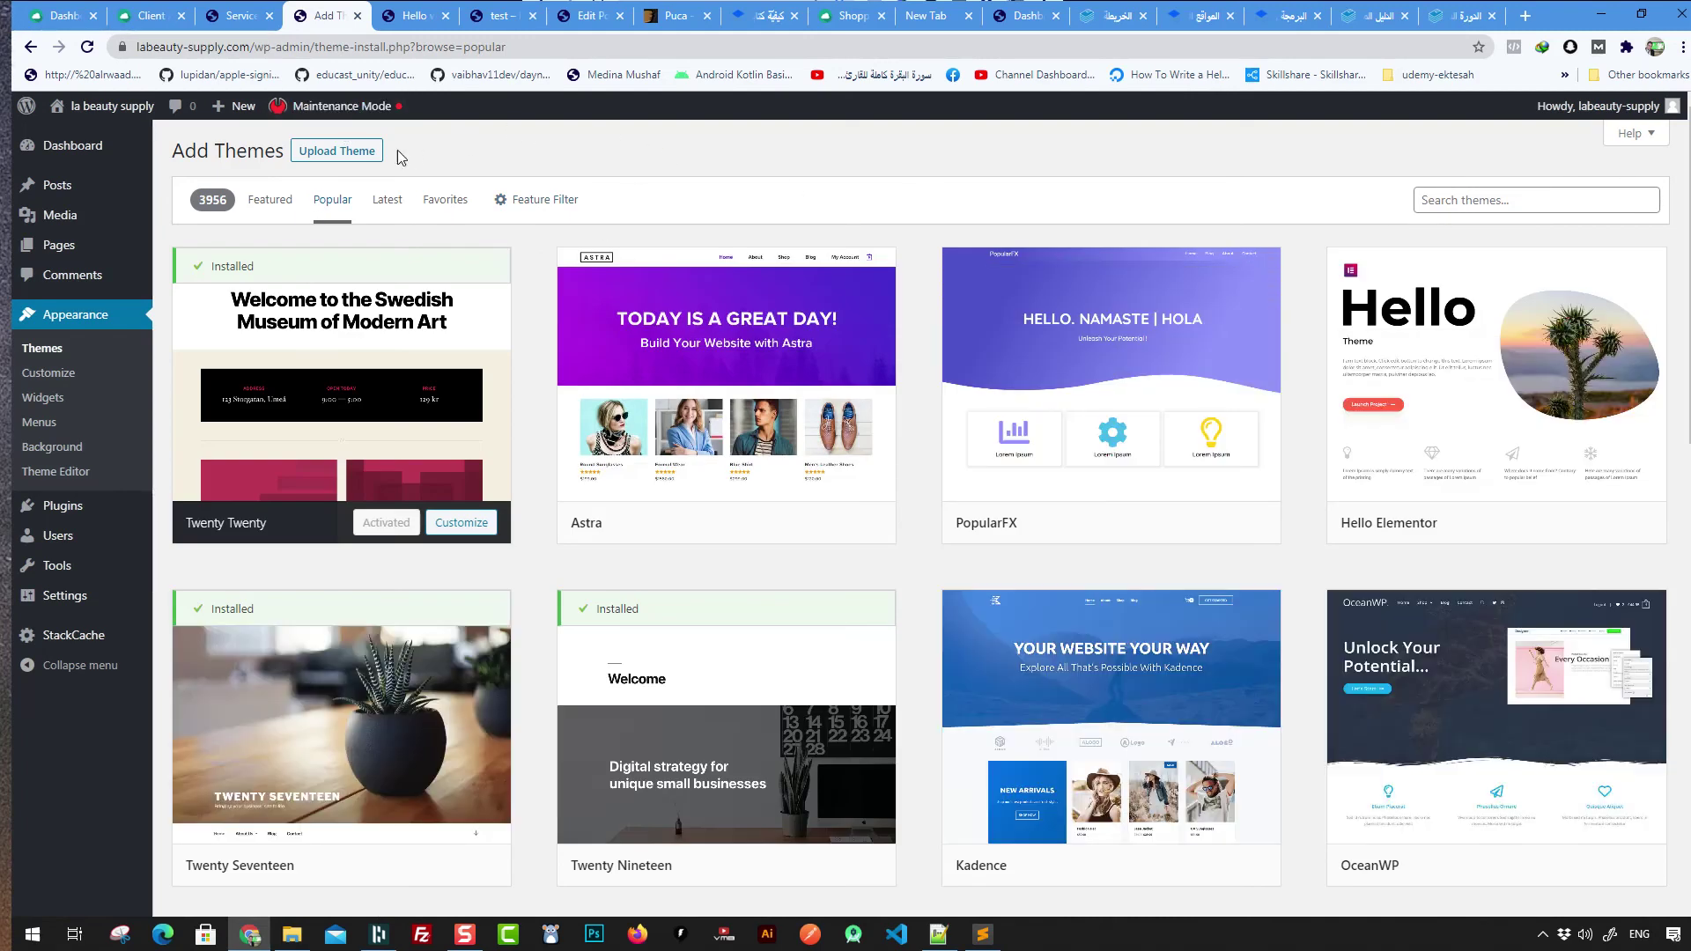
mouse_move(1022, 283)
mouse_move(830, 262)
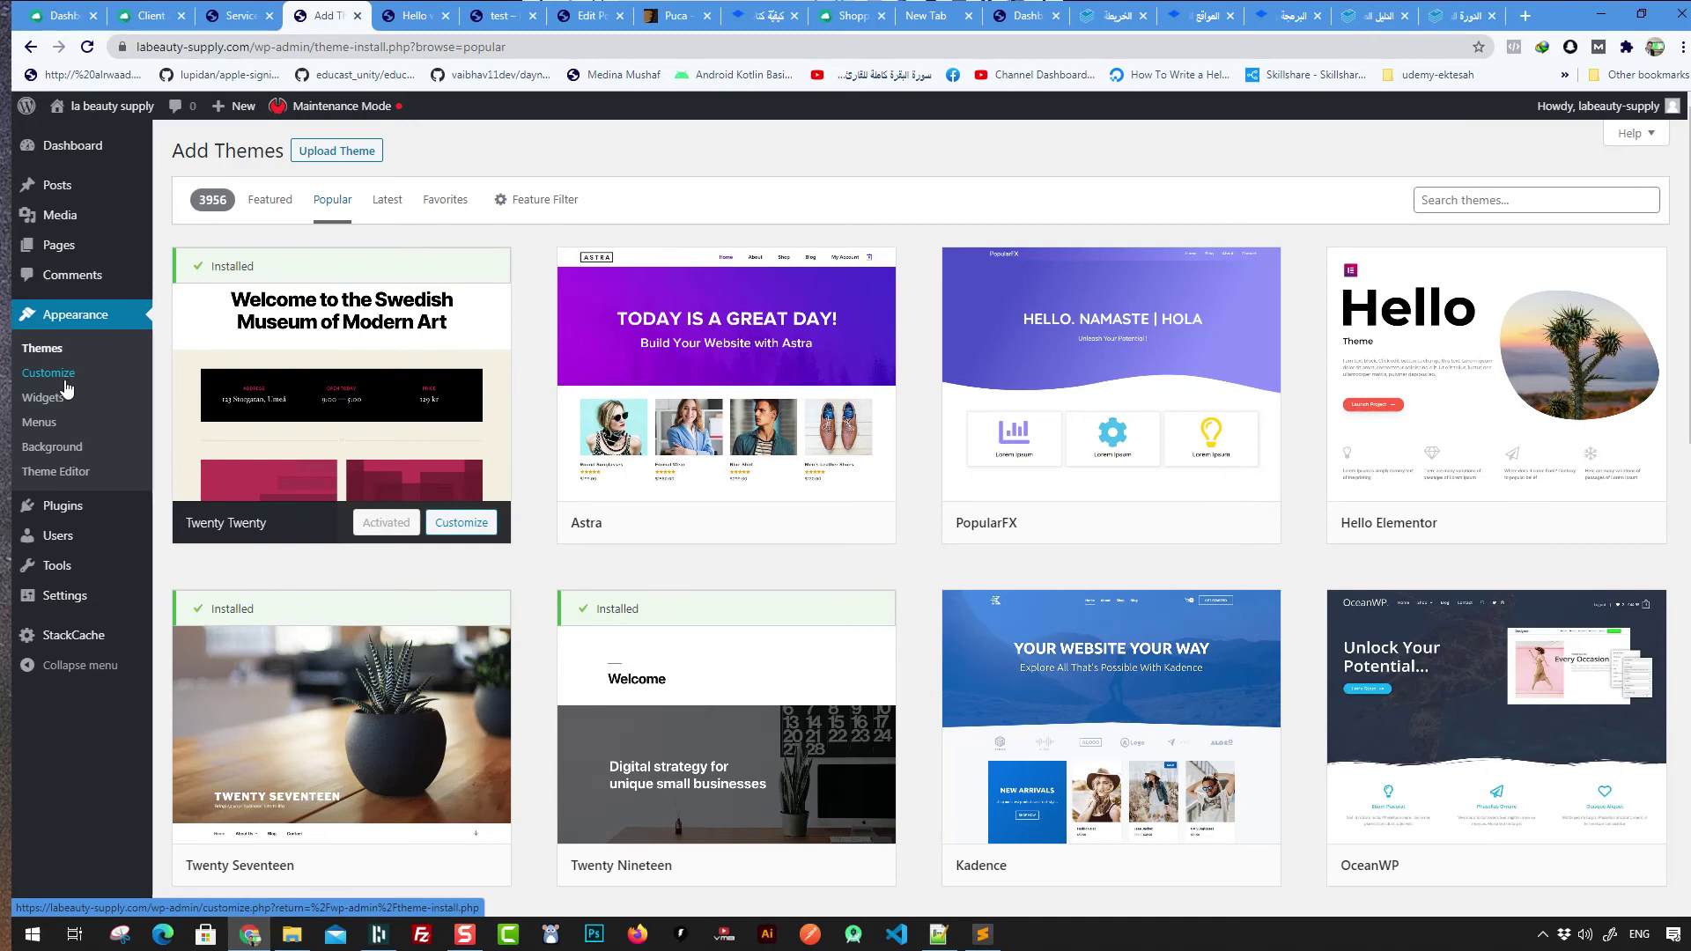
click(53, 401)
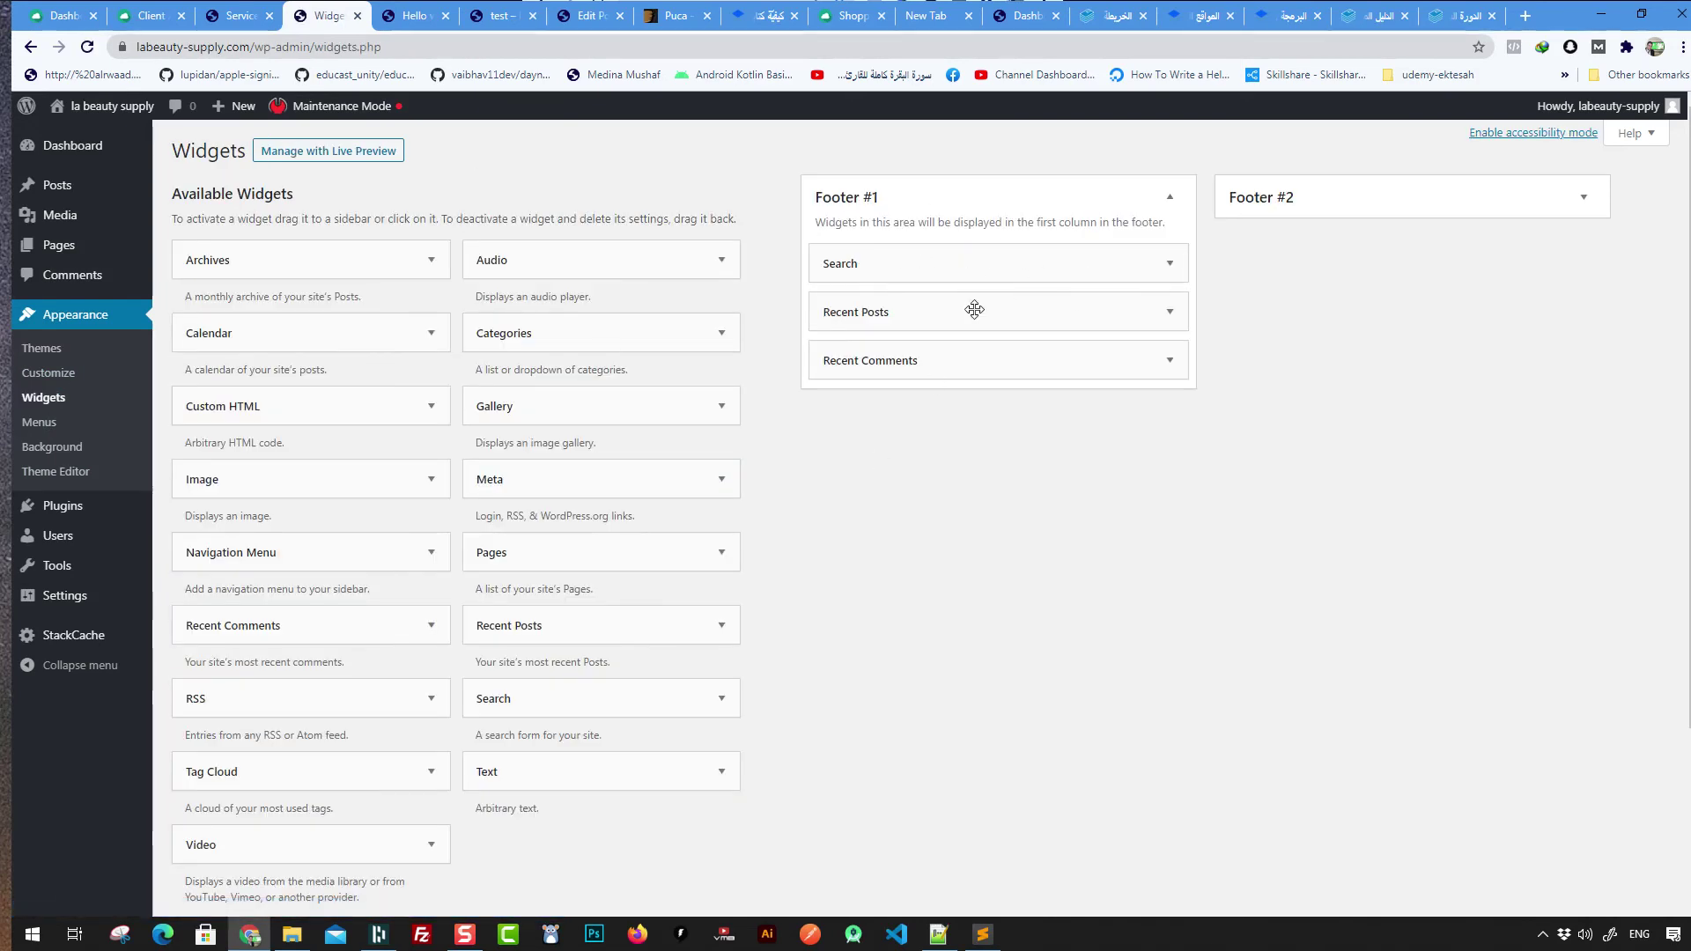
Step: Check the live Hello world! footer's Recent Posts, Recent Comments, Archives and Categories sections
click(409, 15)
scroll(775, 583, down, 15)
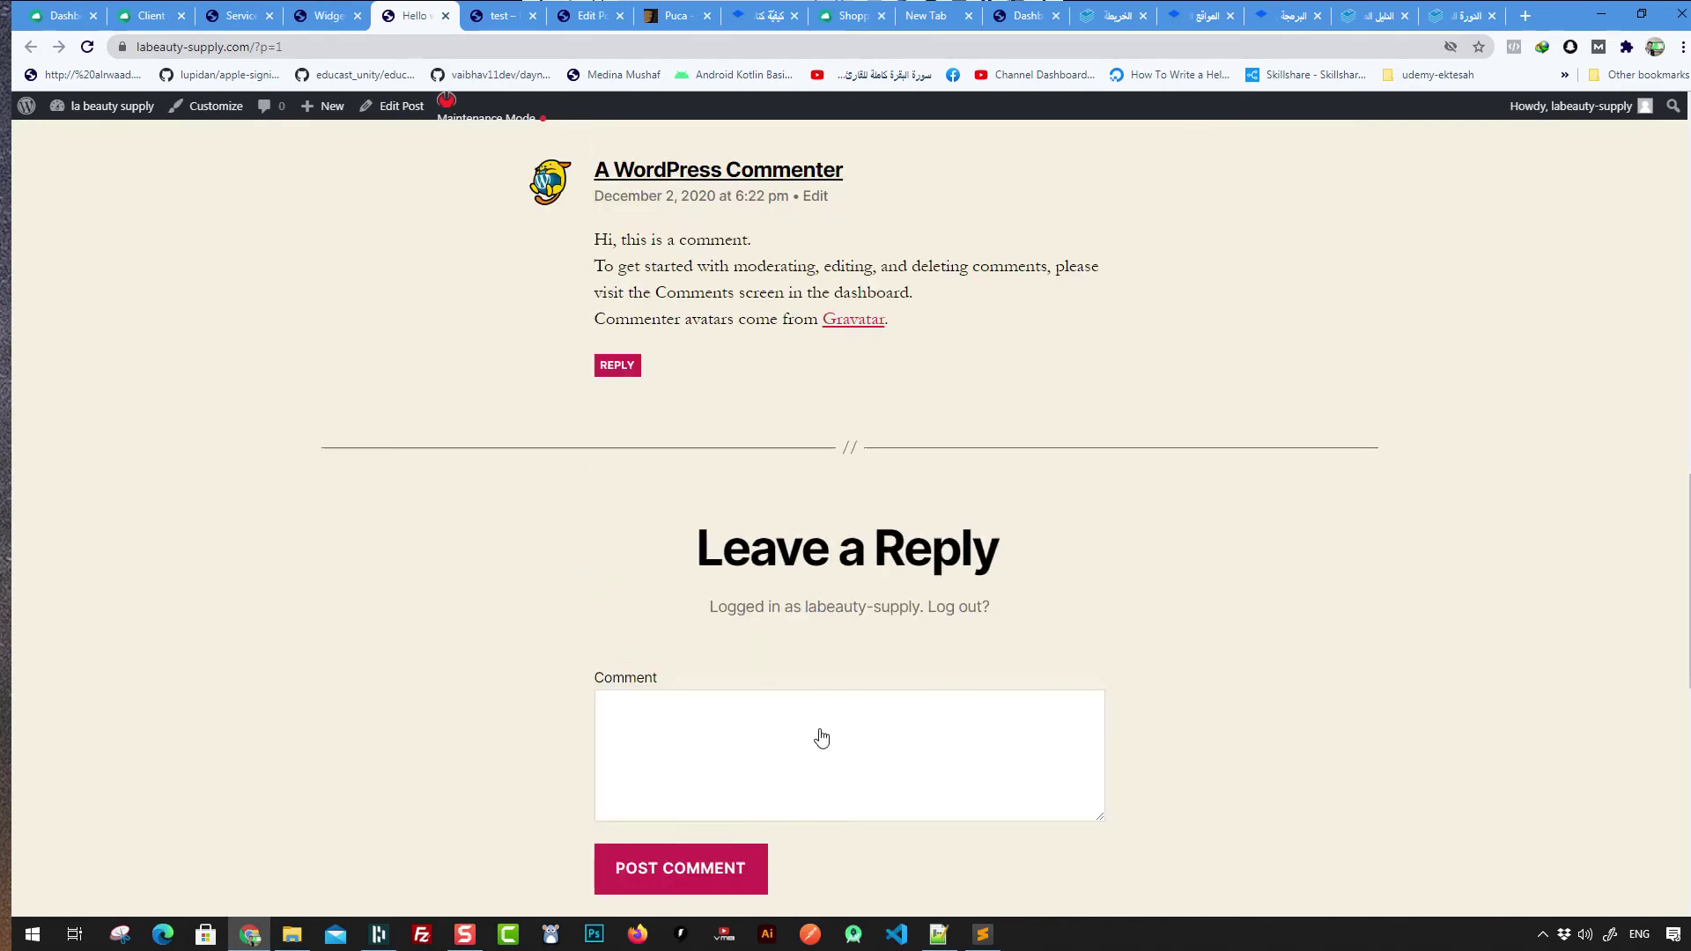
drag(326, 344, 525, 396)
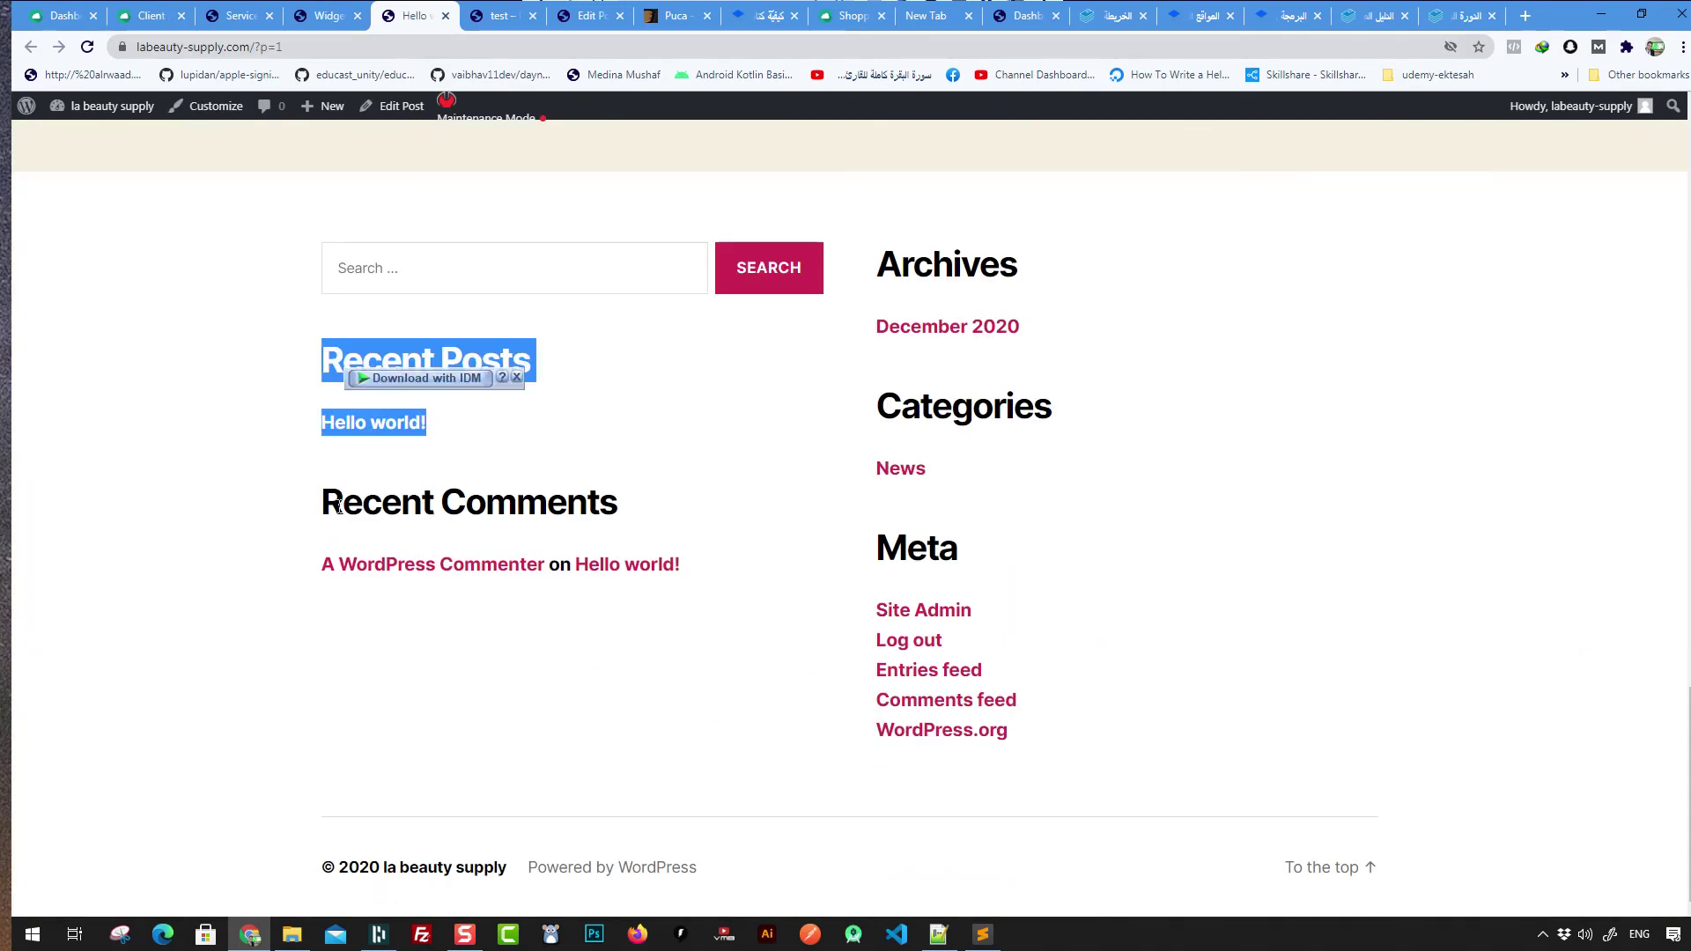
drag(323, 490, 640, 568)
drag(876, 264, 834, 445)
click(834, 446)
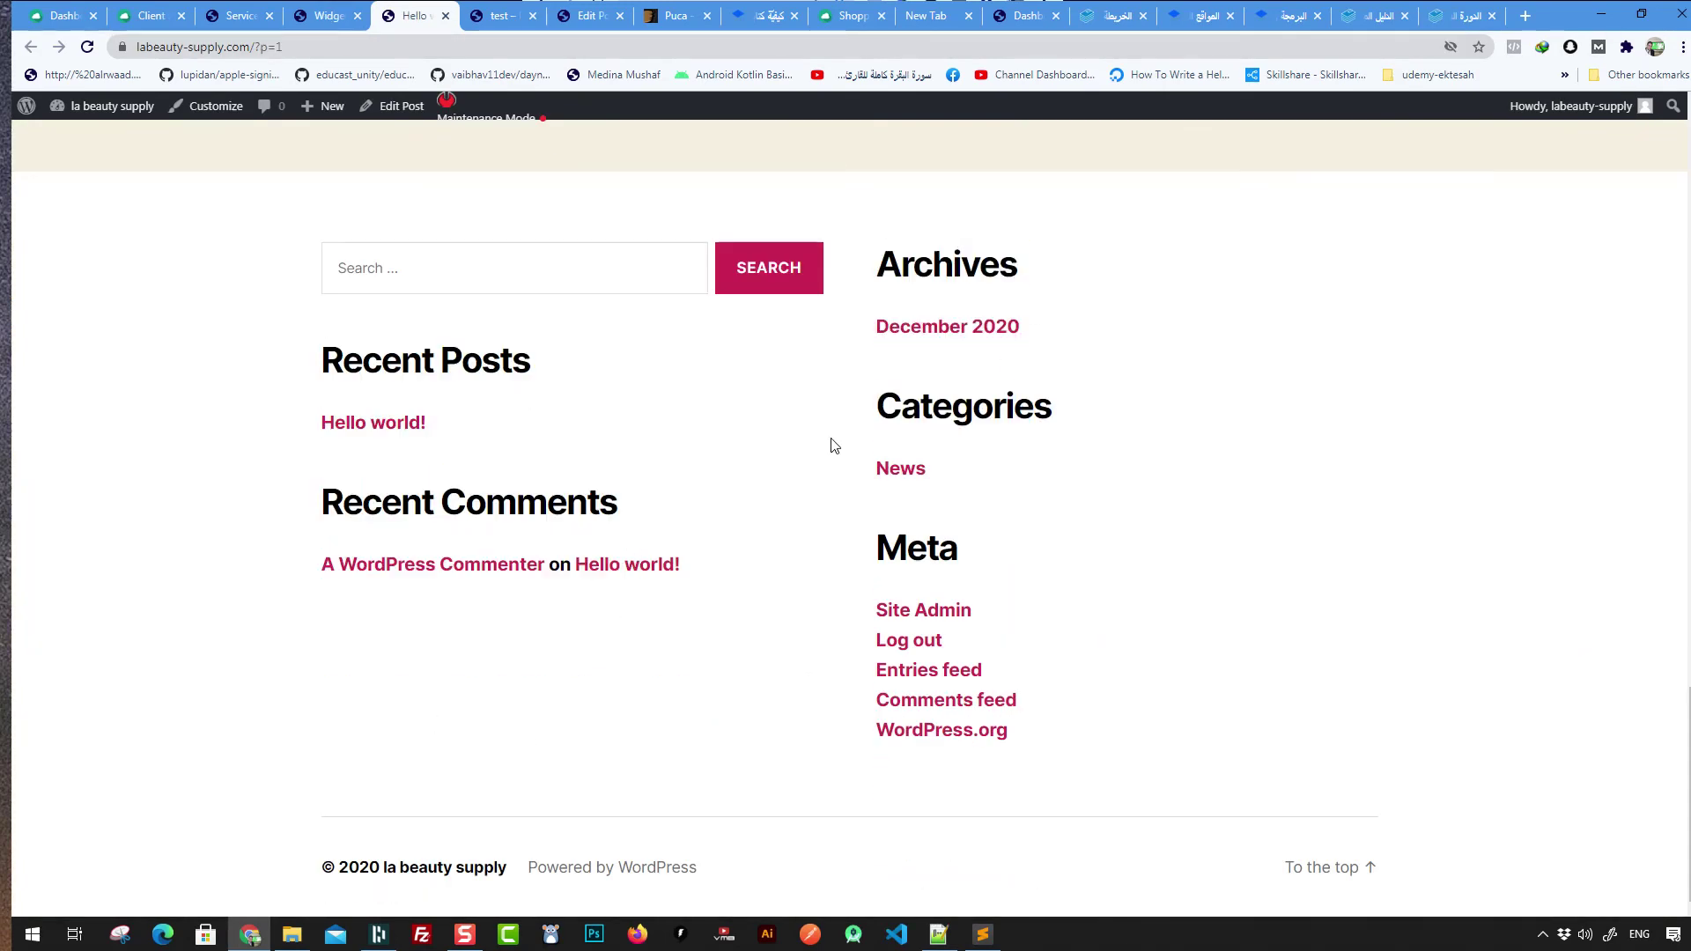
Step: Compare the Recent Posts widget's number-of-posts setting with the live footer
click(323, 10)
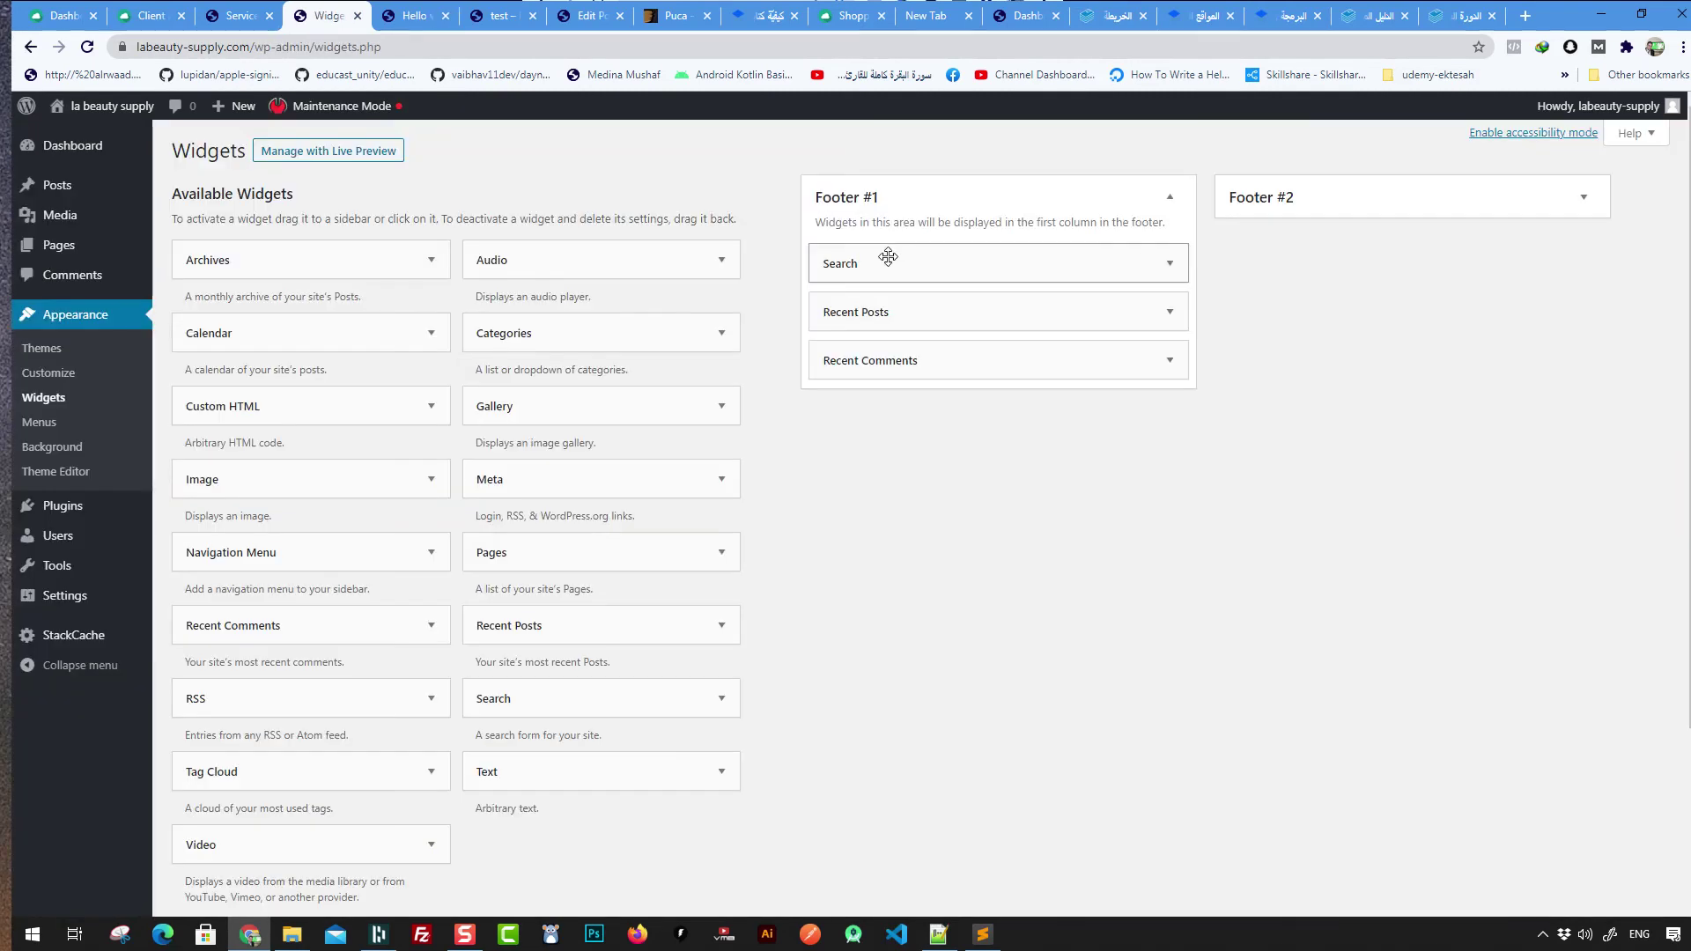
click(889, 319)
click(949, 419)
click(410, 24)
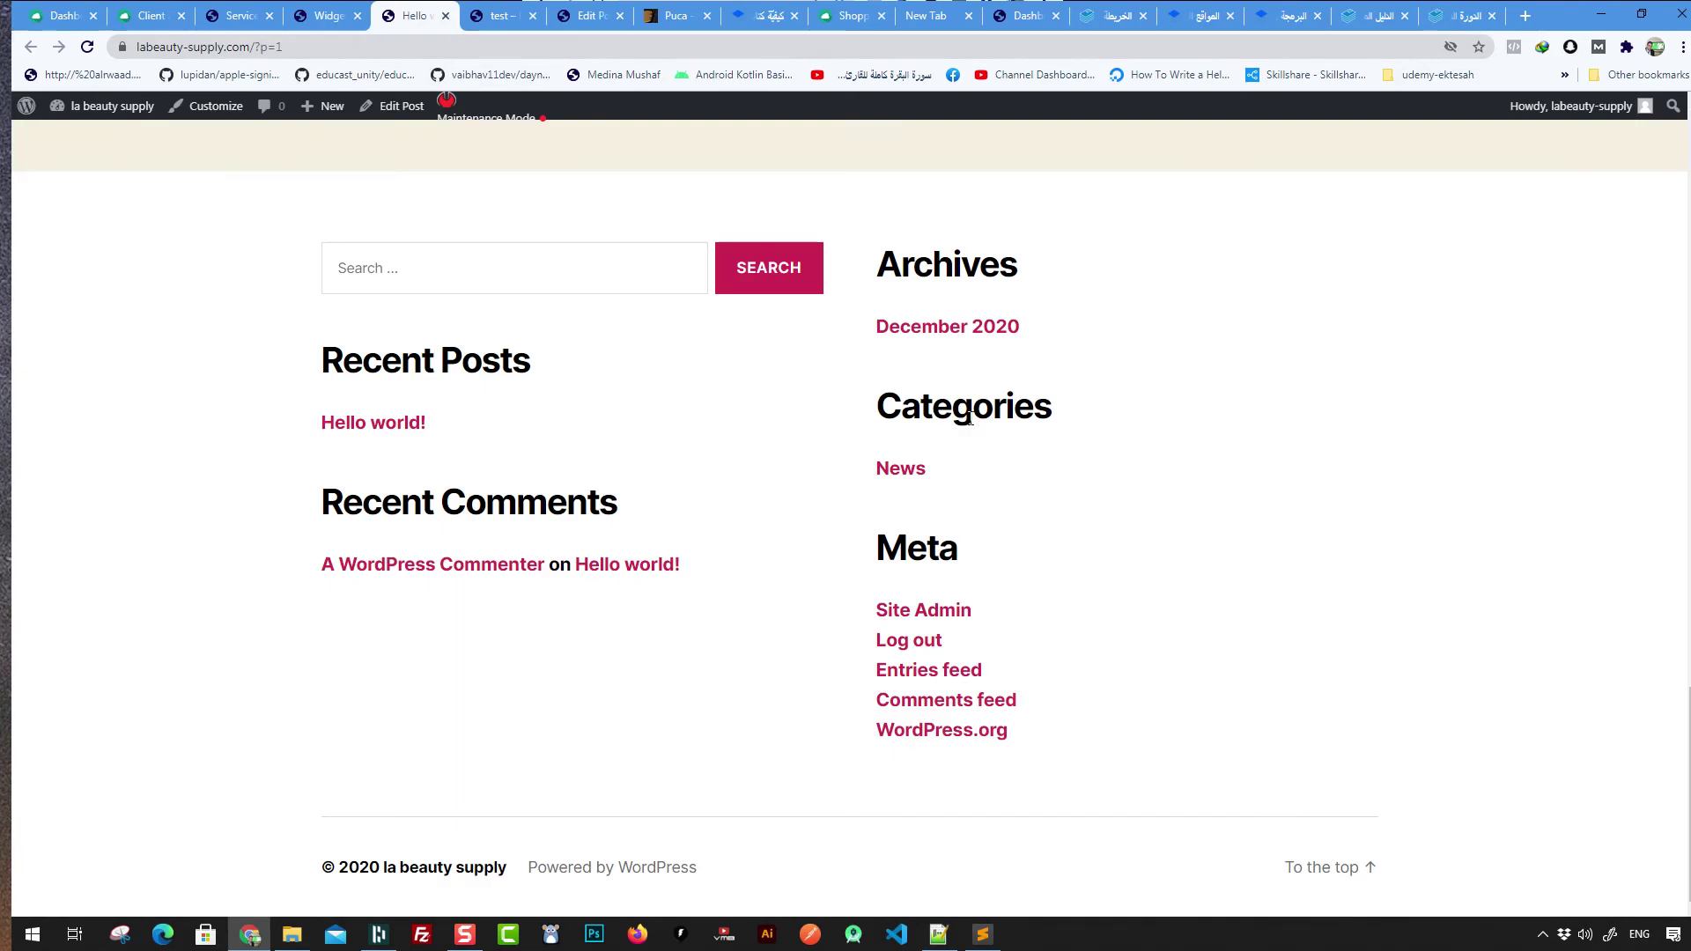
drag(310, 352, 983, 368)
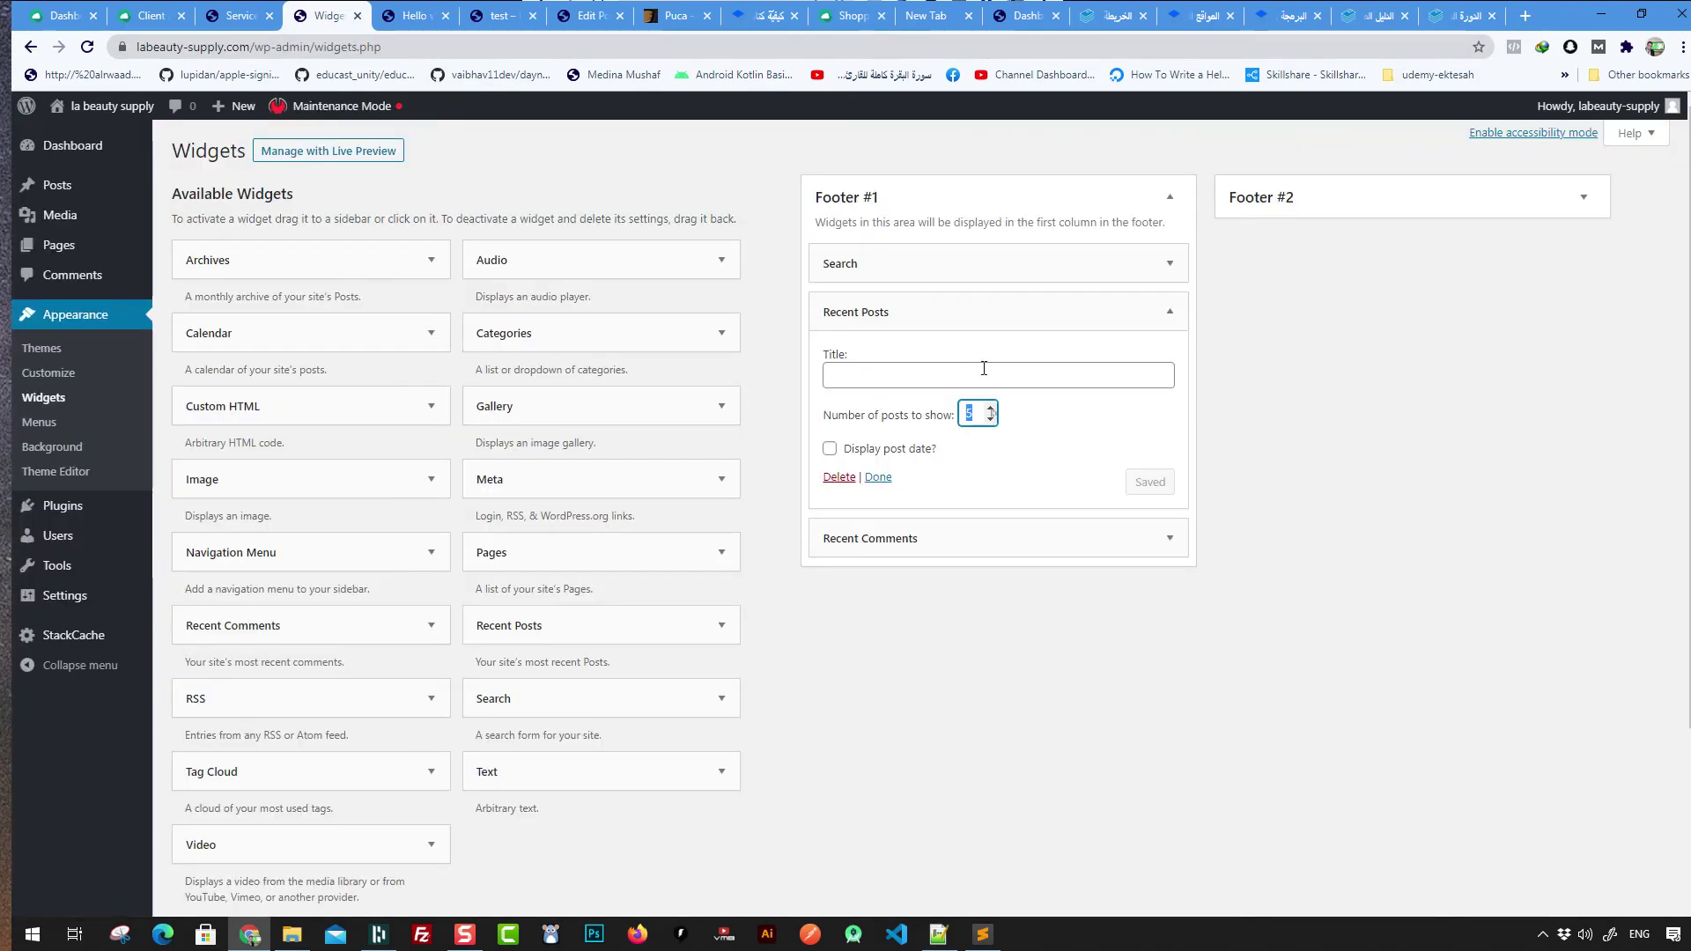
click(960, 308)
Step: Expand the Footer #2 widget area, then return to the top of the Hello world! post
click(1330, 185)
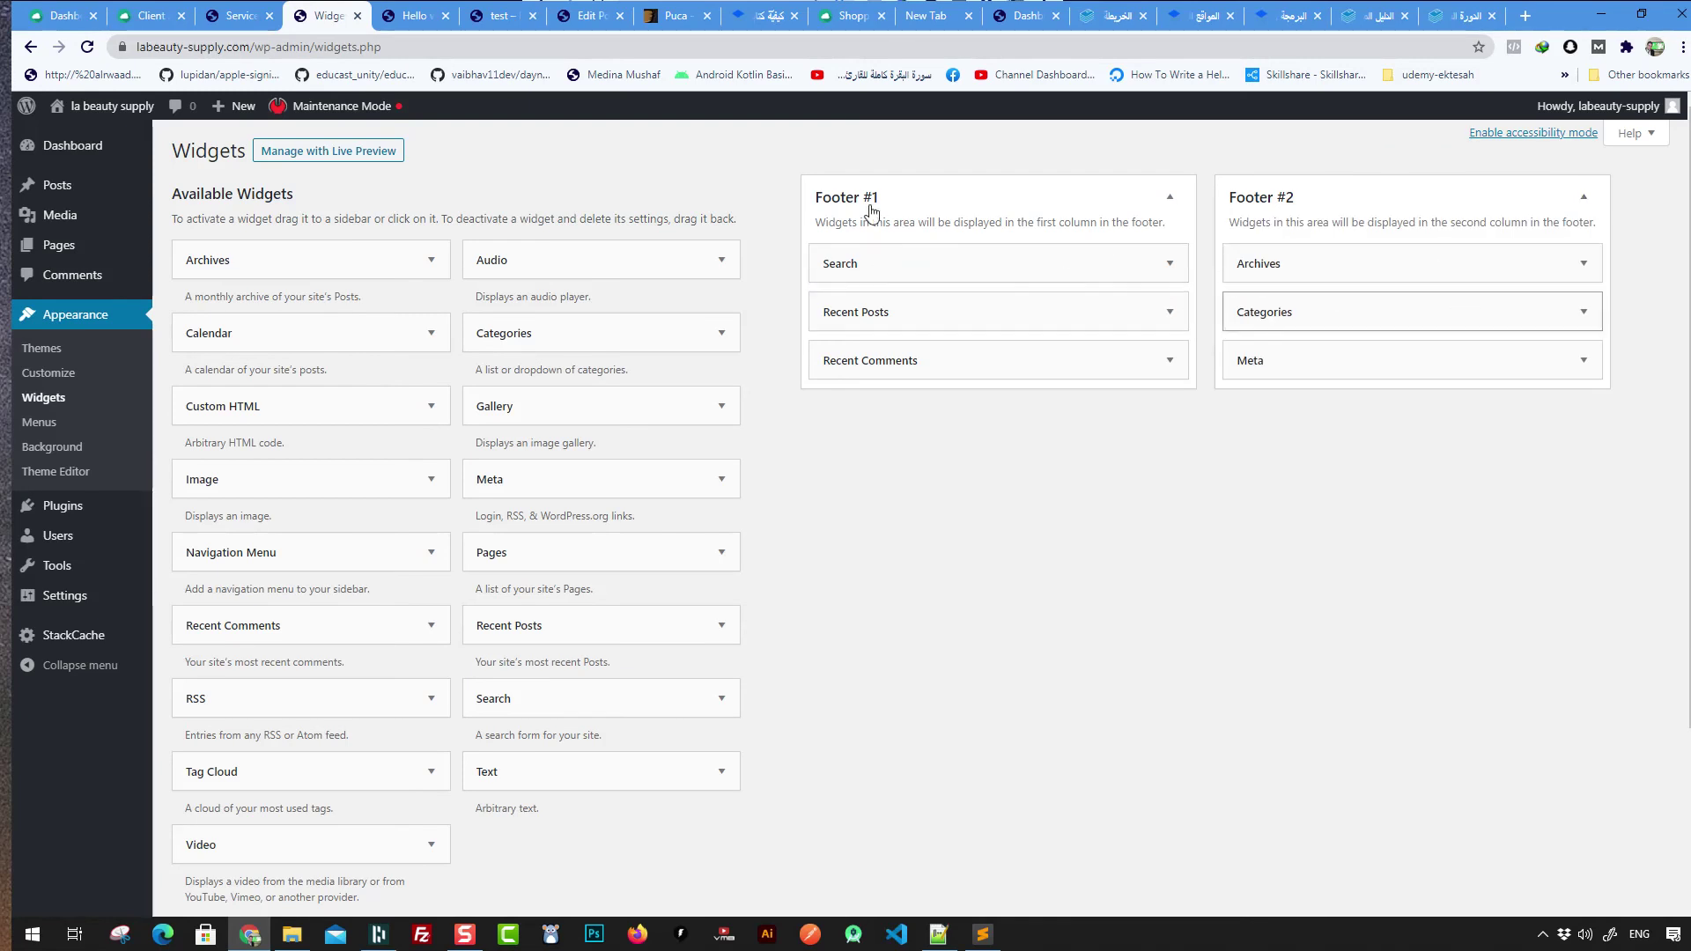
scroll(1230, 328, down, 3)
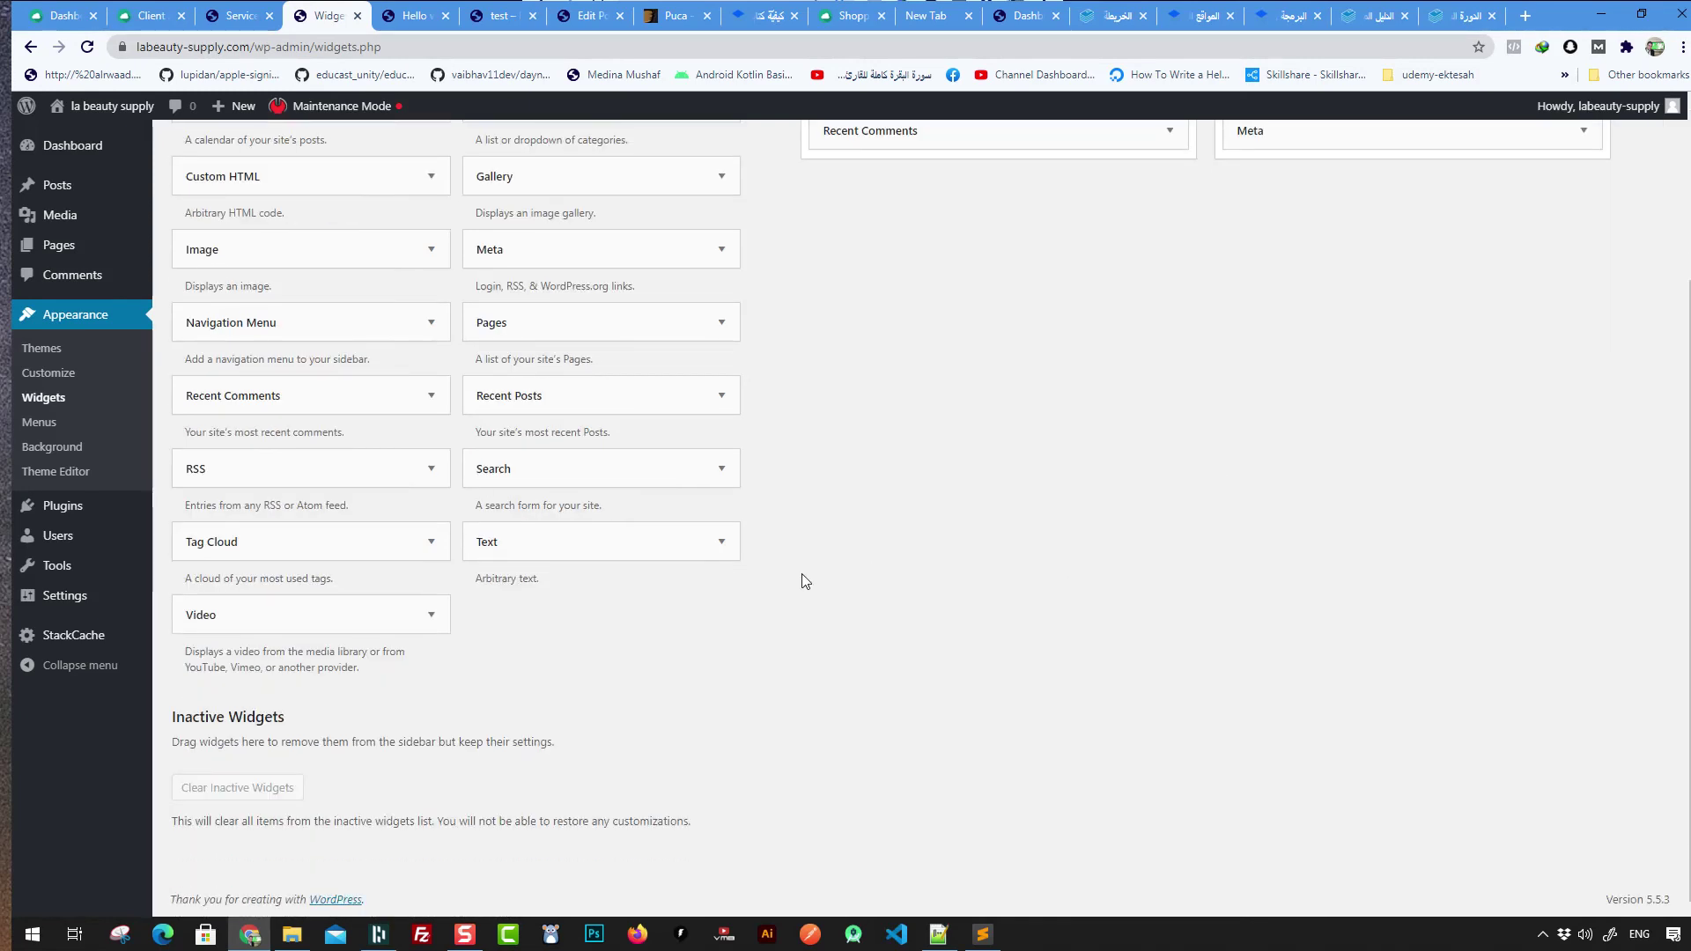
scroll(841, 566, up, 3)
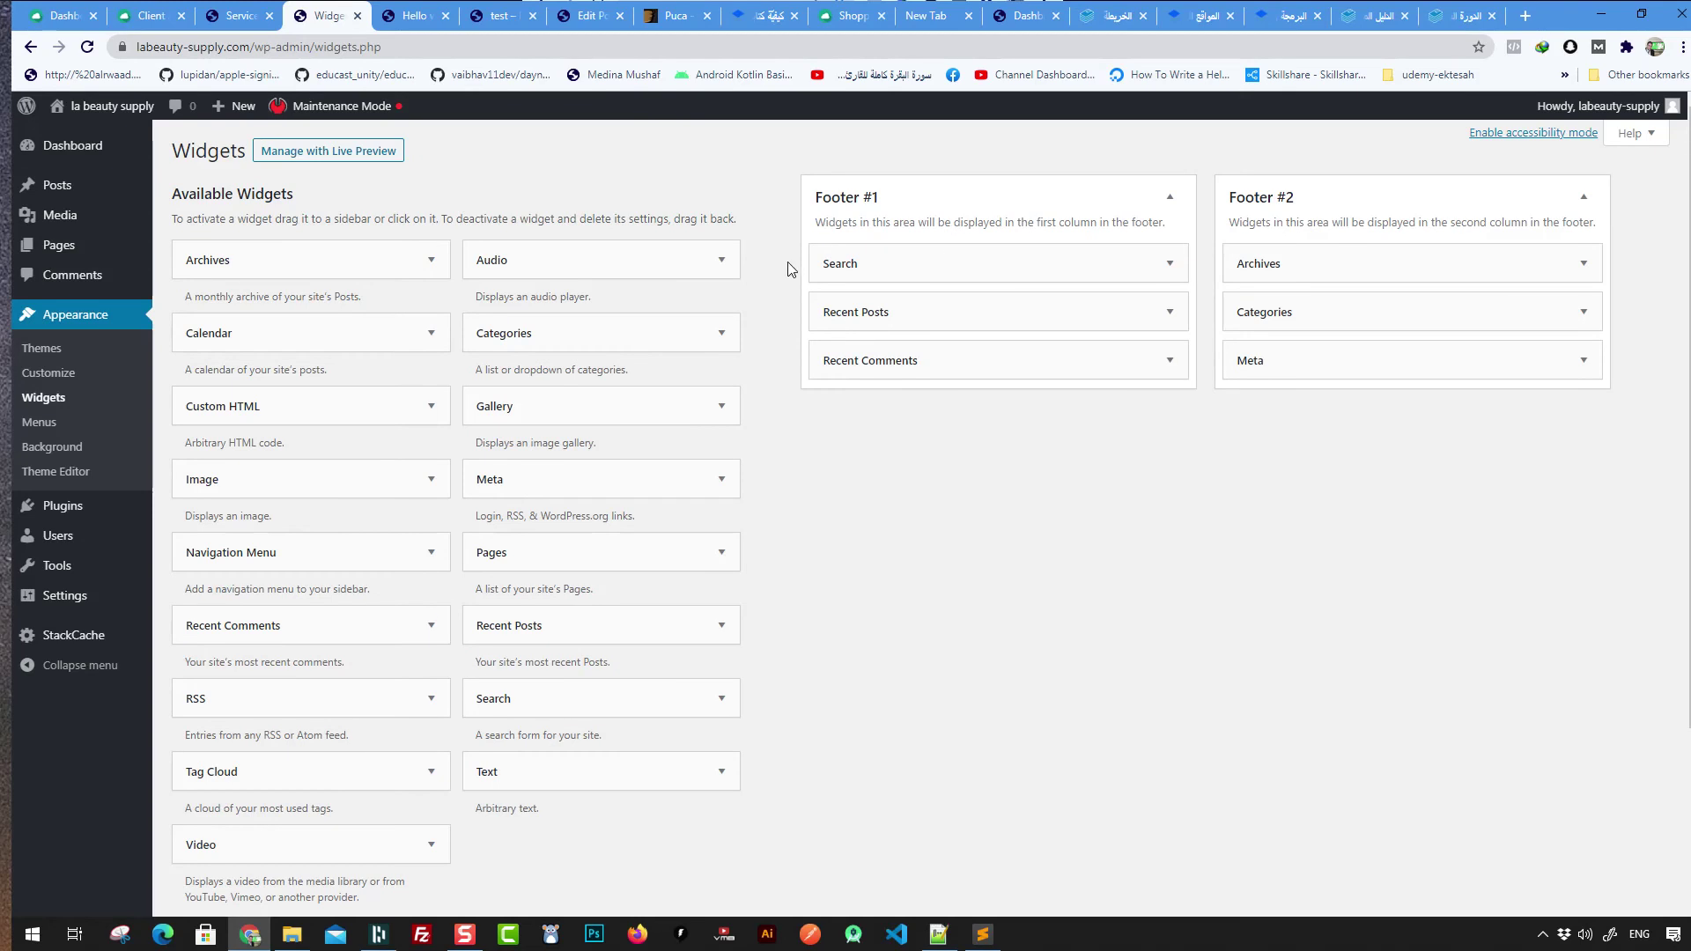
click(53, 424)
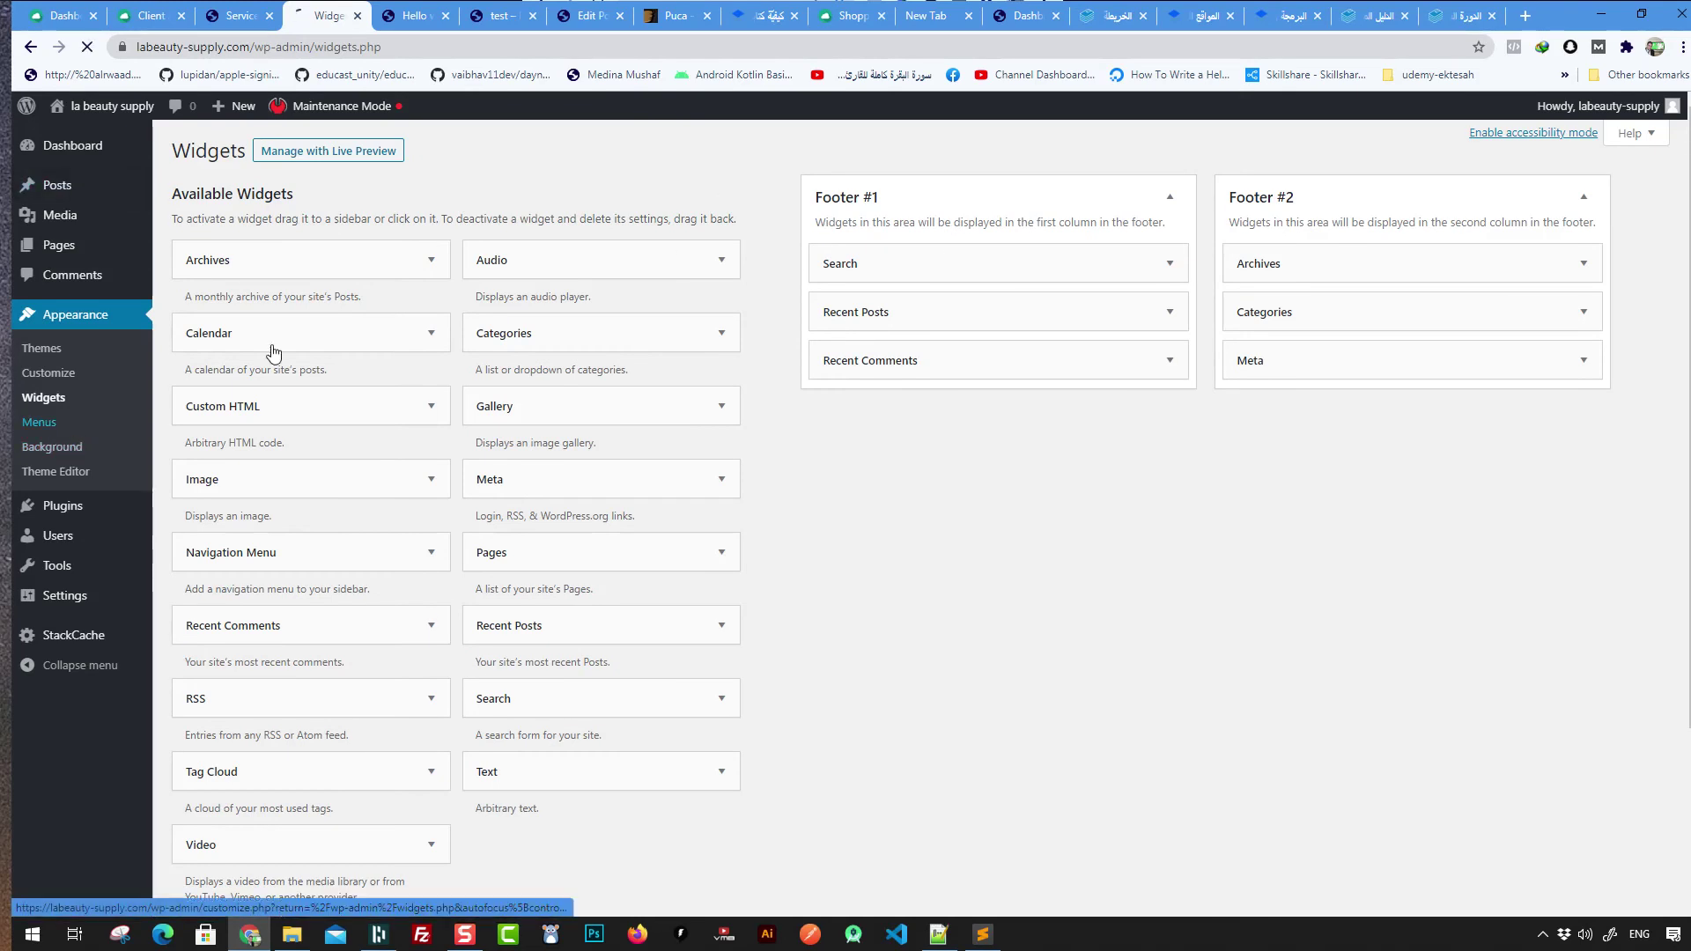
click(414, 15)
scroll(827, 664, up, 15)
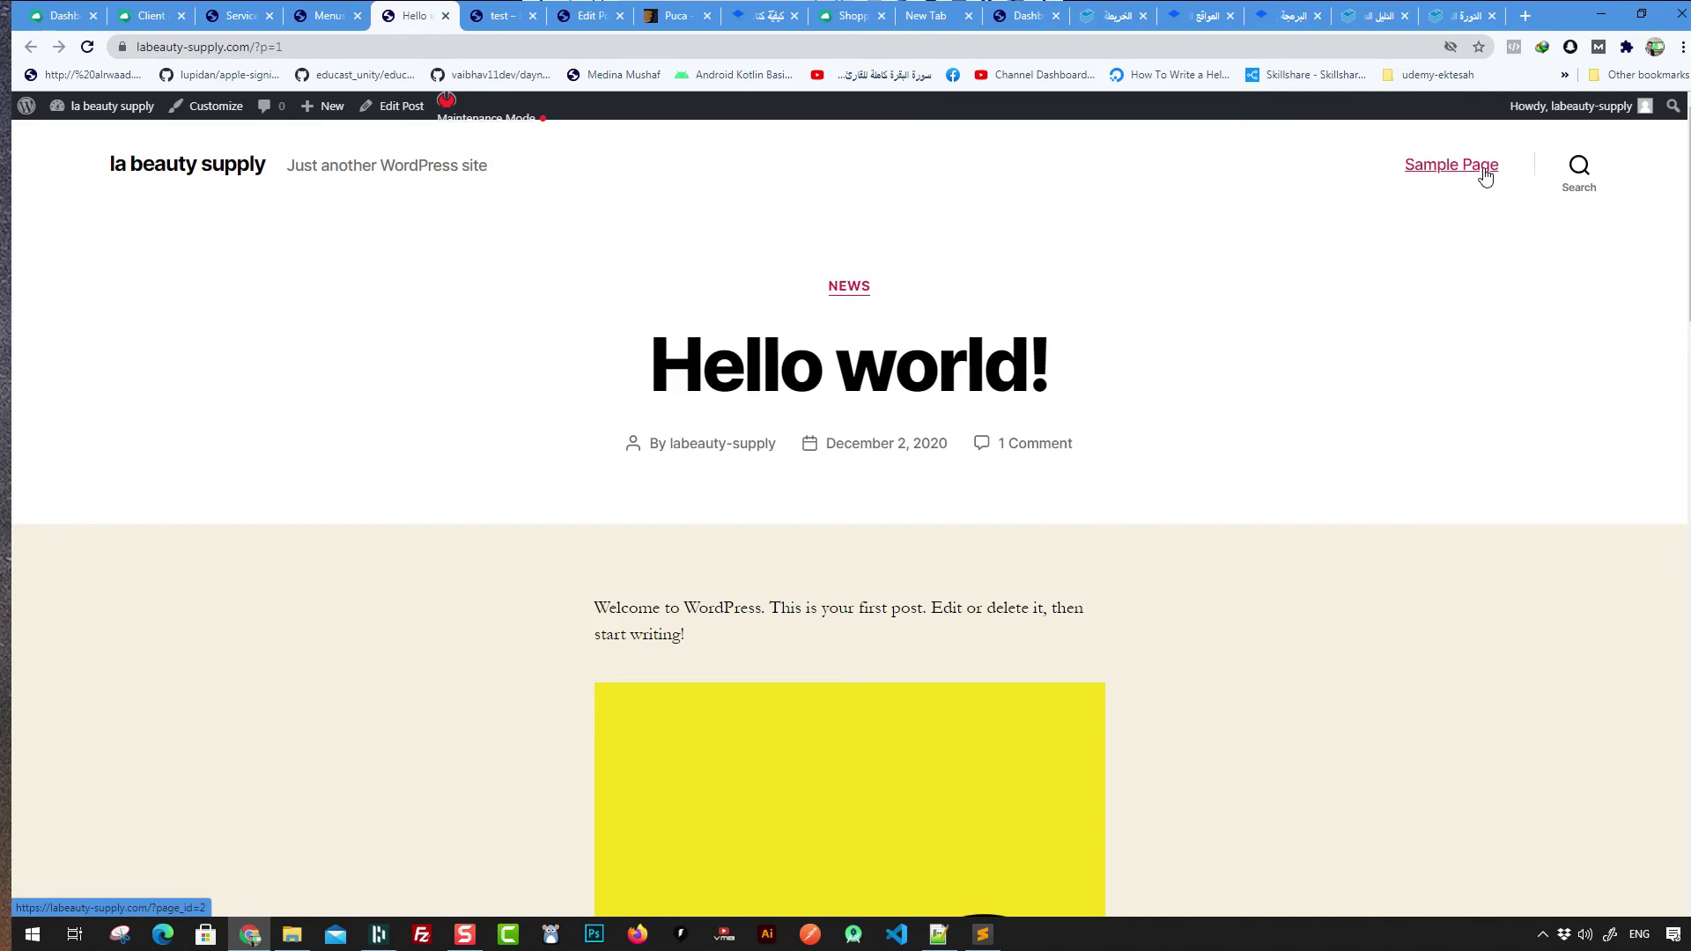
Step: Create a menu named main1 for the Desktop Horizontal and Mobile locations
click(321, 24)
click(575, 354)
text(main)
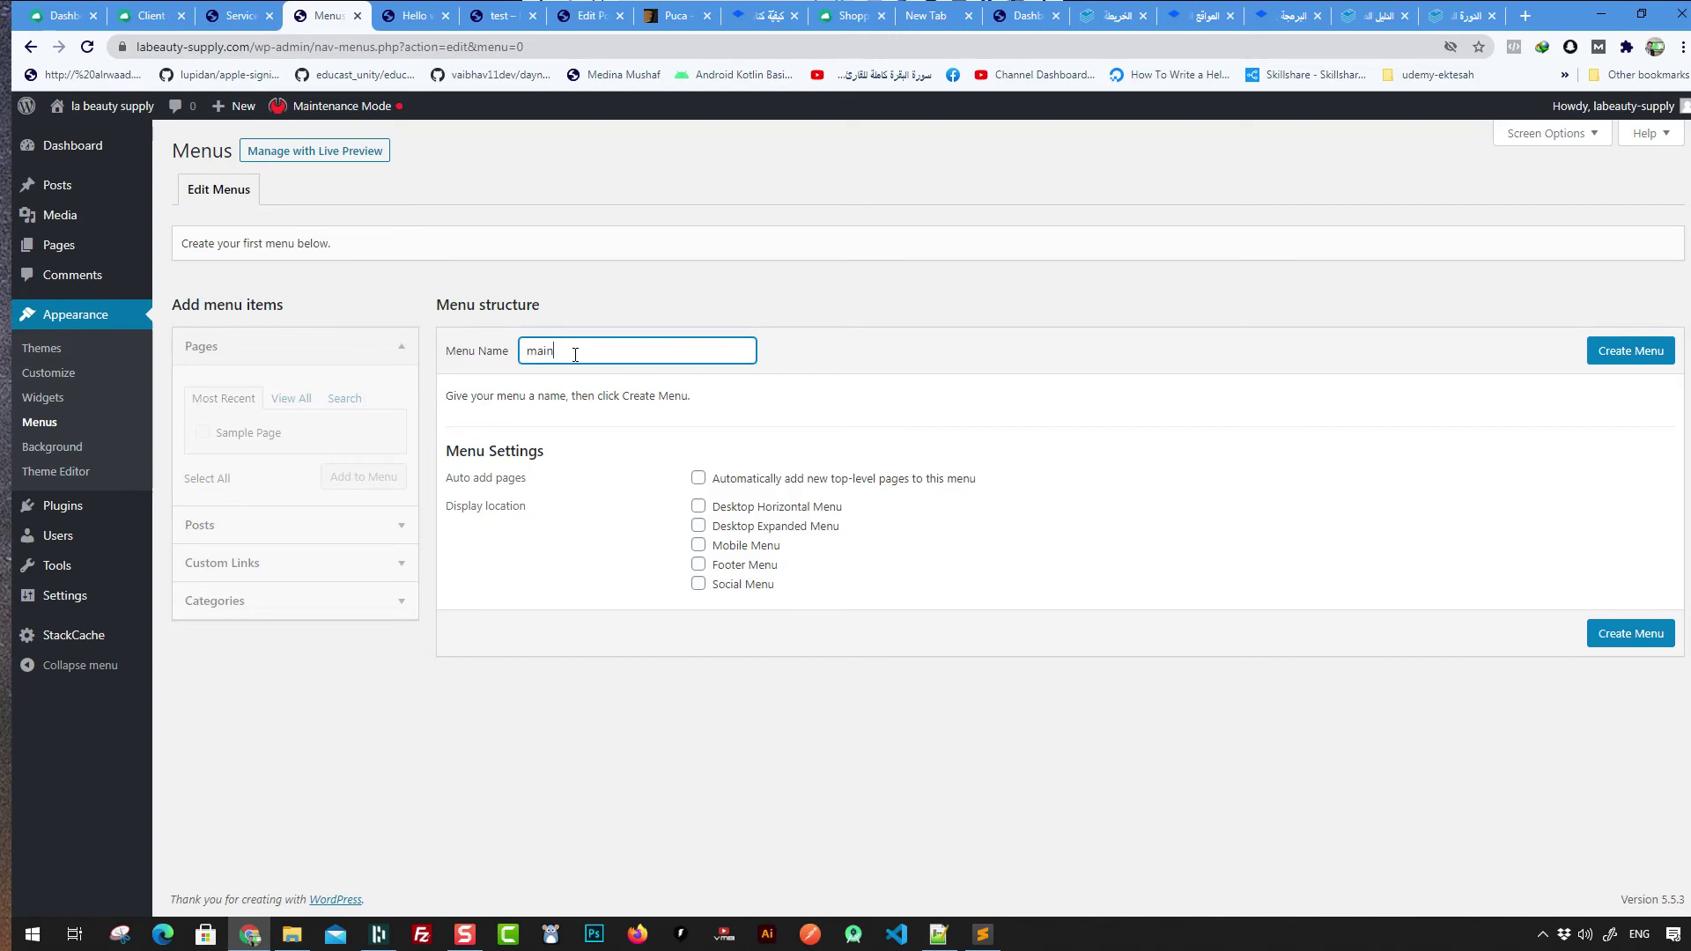
text(1)
click(1630, 351)
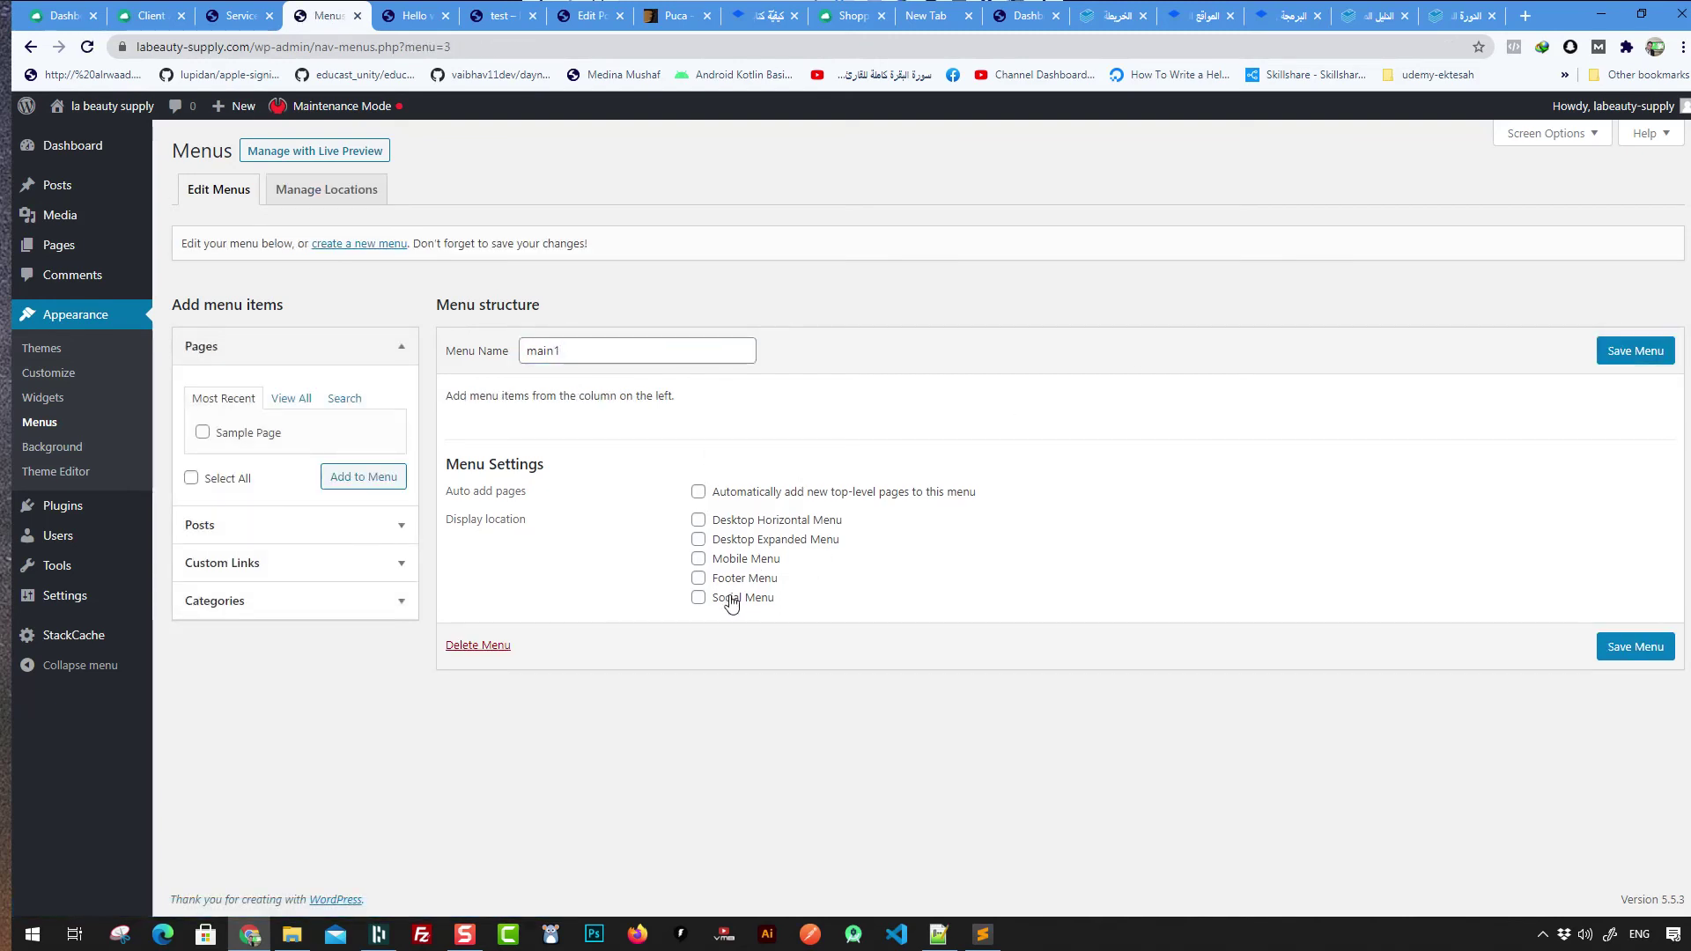
click(699, 521)
click(699, 559)
Step: Add the Hello world! post and Sample Page to main1 and save the menu
click(366, 523)
click(202, 469)
click(363, 515)
click(226, 348)
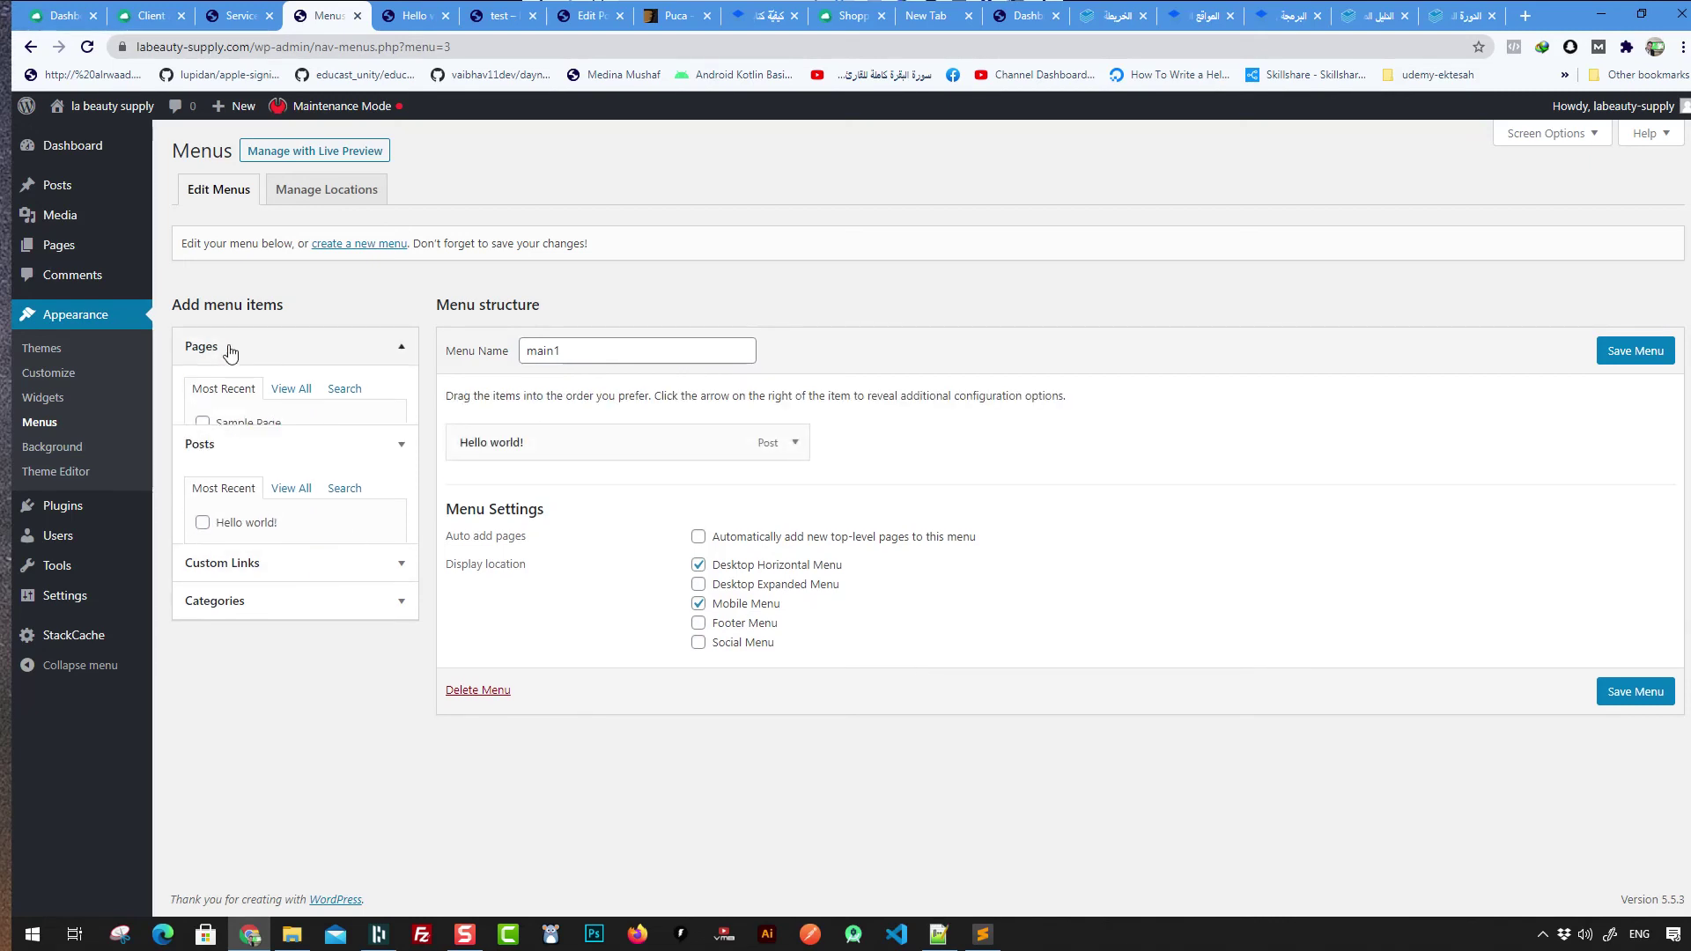
click(222, 432)
click(364, 476)
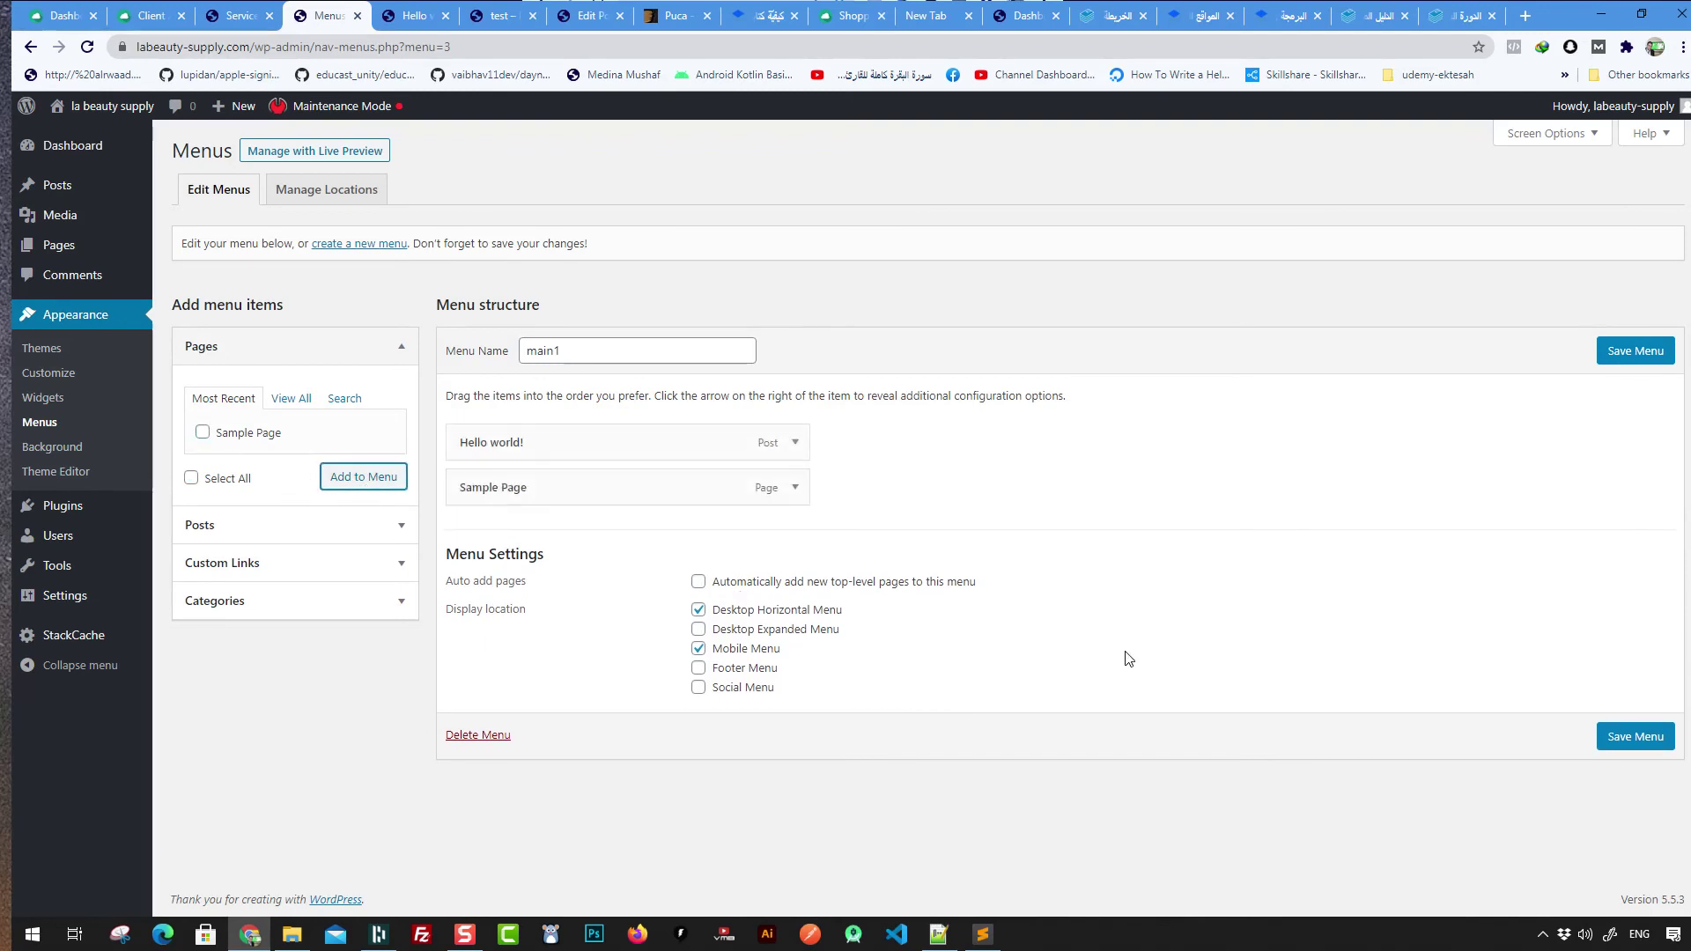
click(1637, 735)
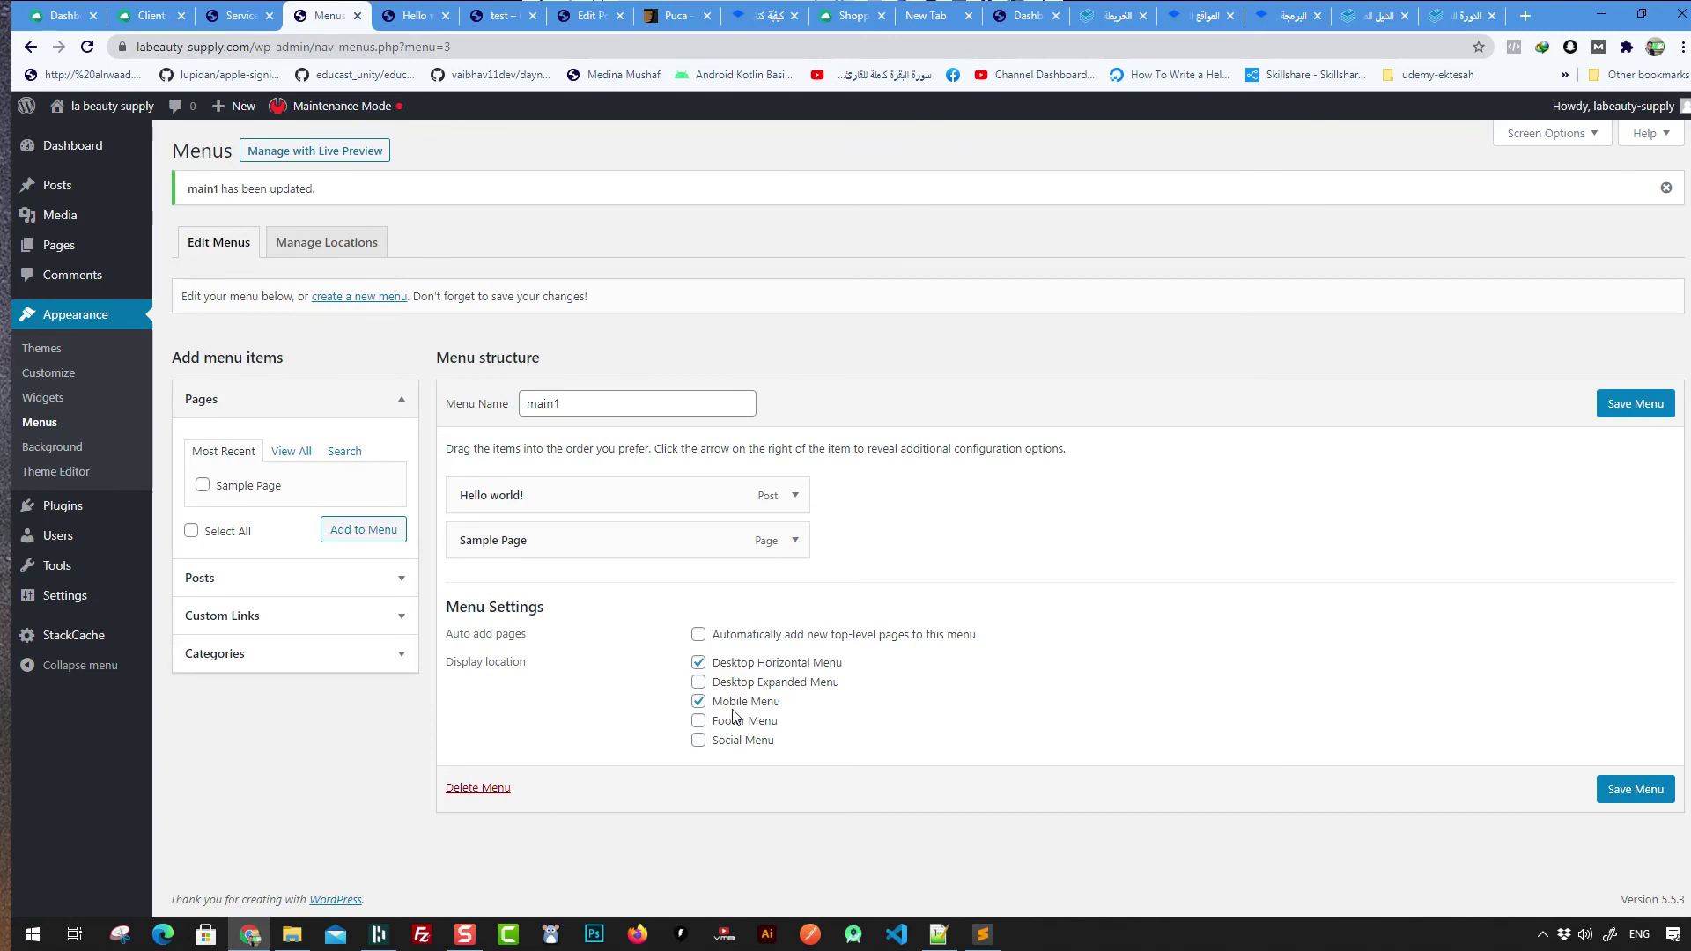
Step: Reload the Hello world! post to check the new header menu, then return to main1
click(416, 22)
right_click(649, 317)
click(696, 379)
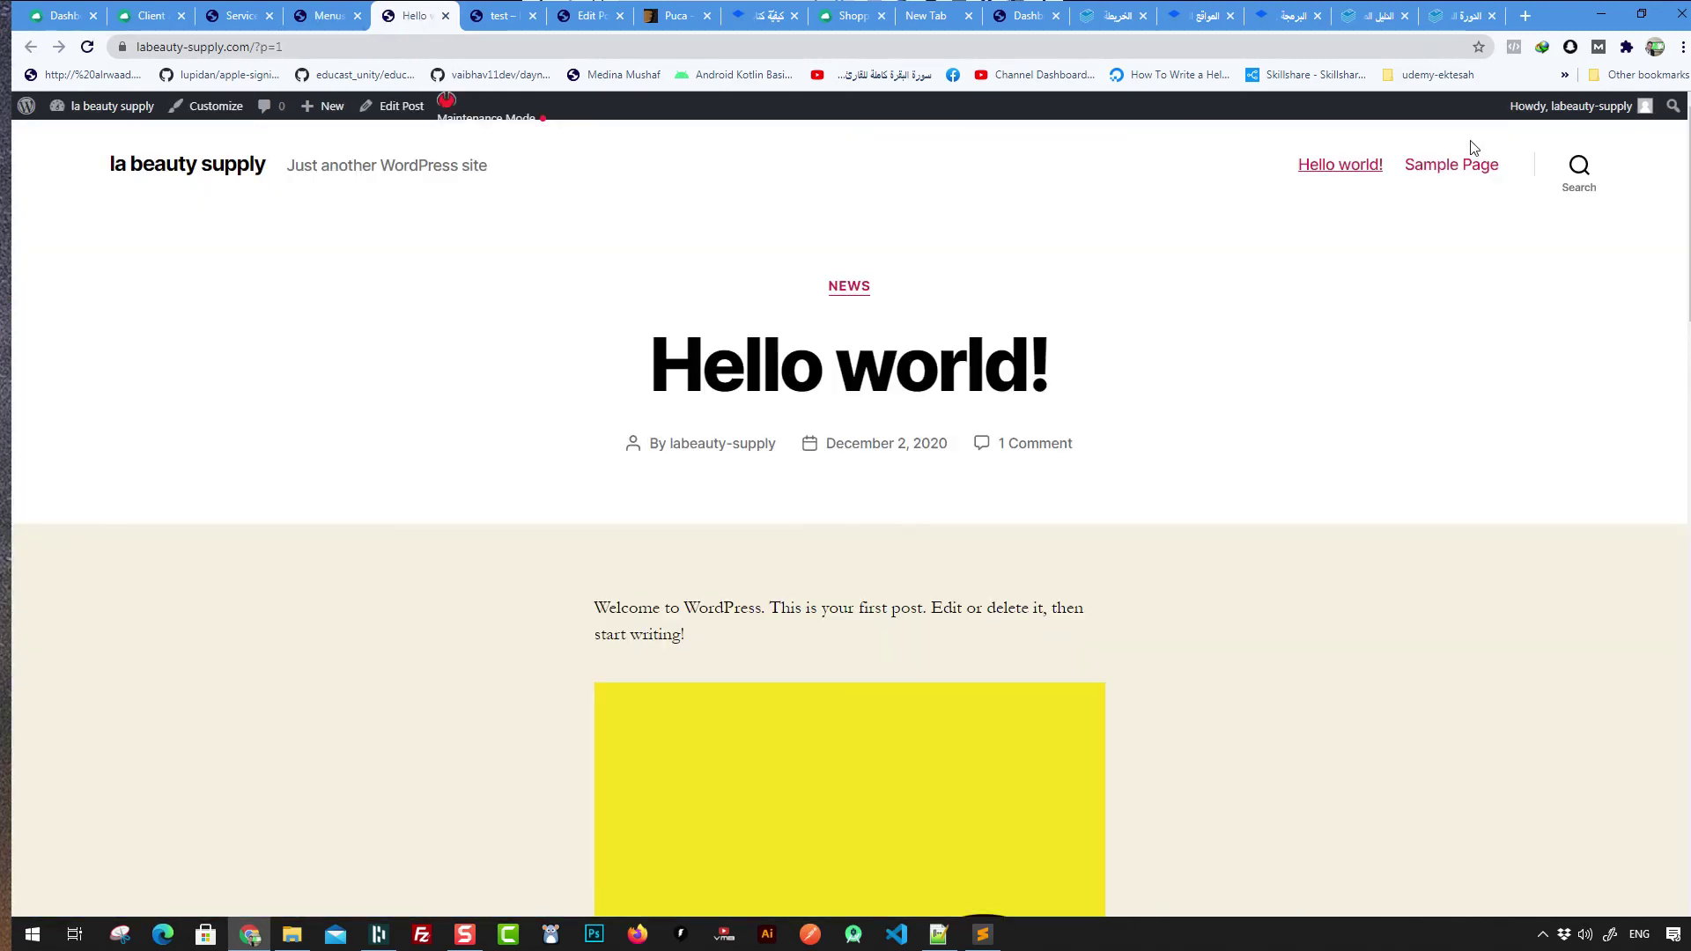
triple_click(1419, 160)
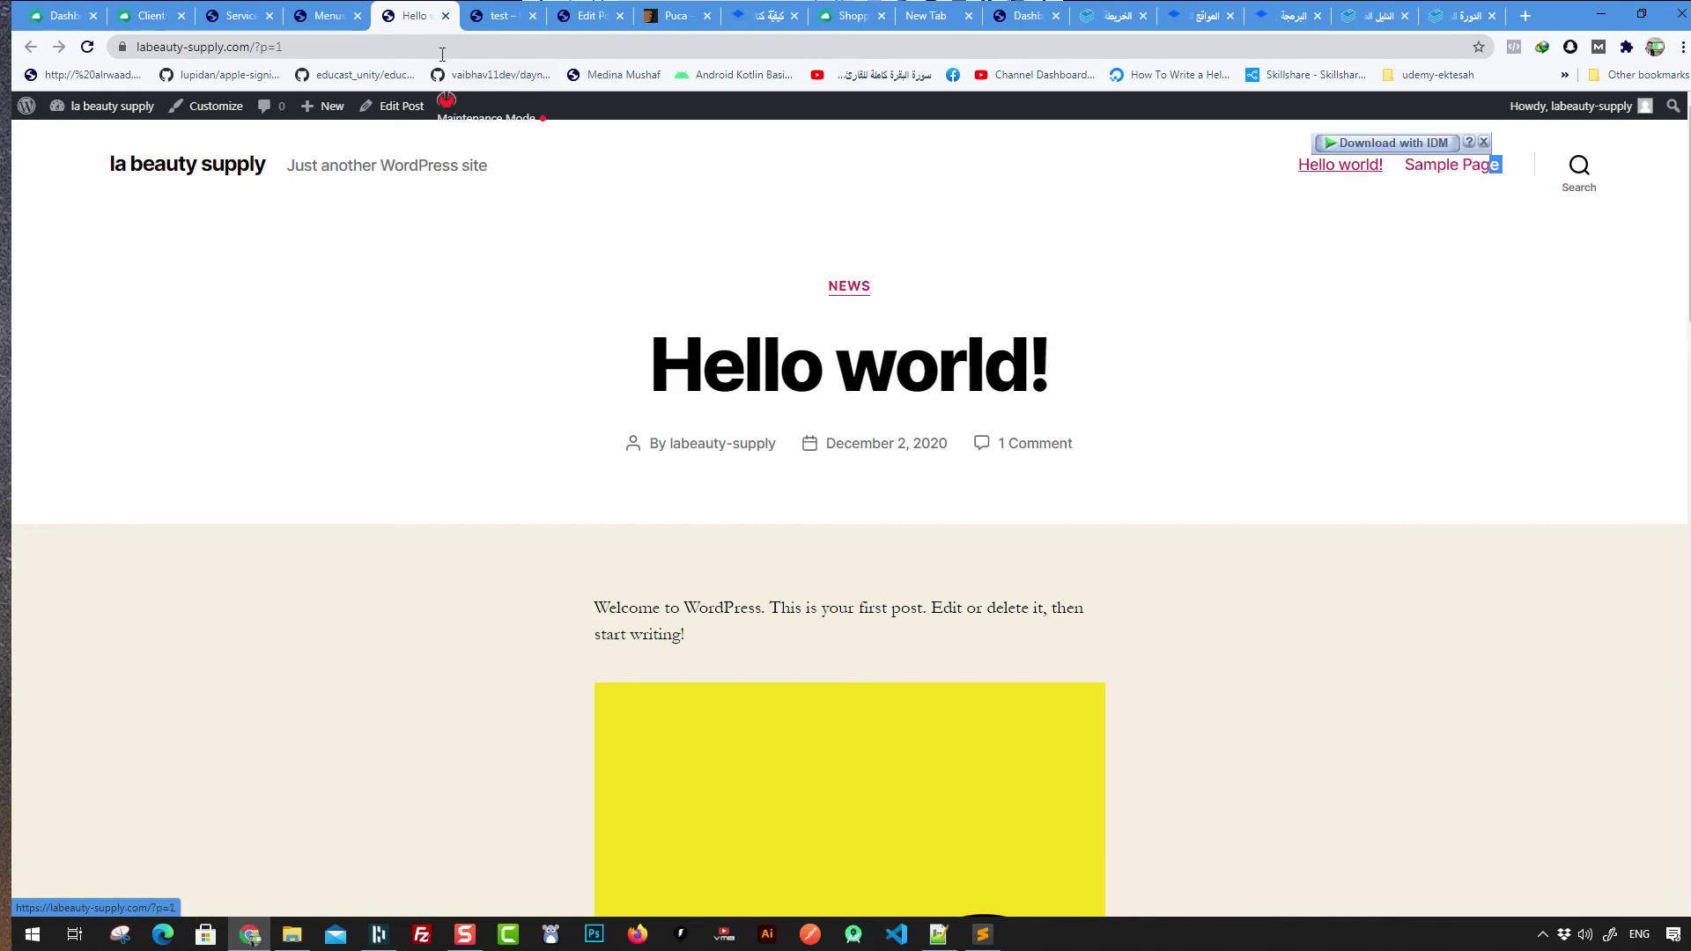
click(325, 15)
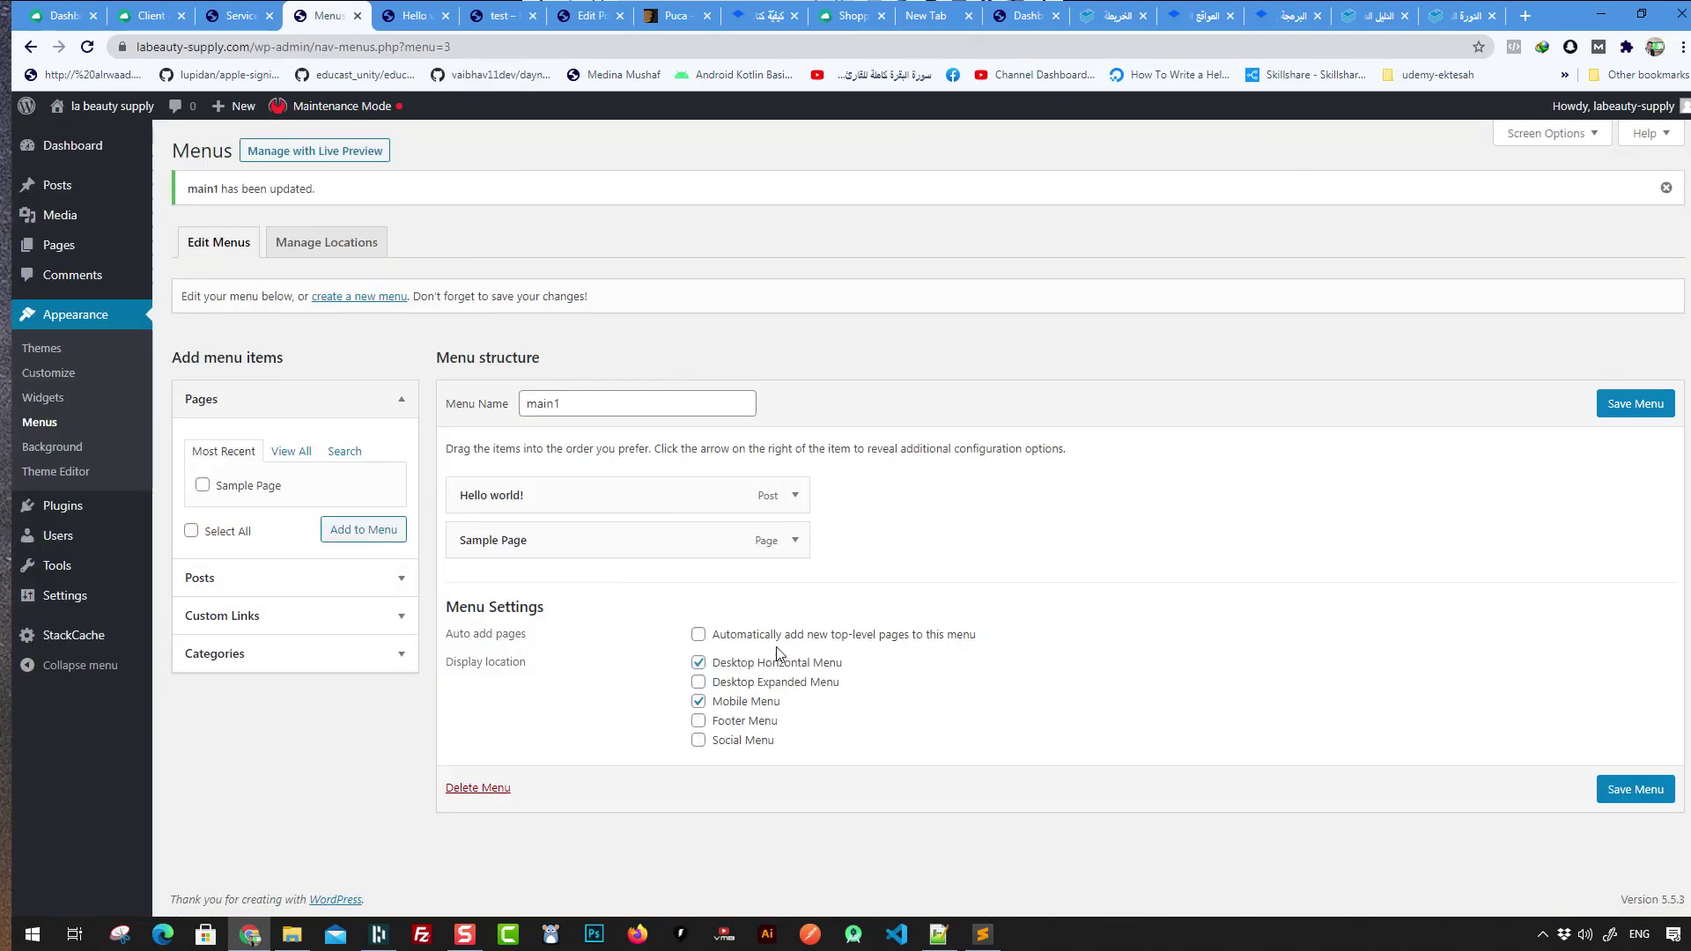
drag(620, 403, 458, 407)
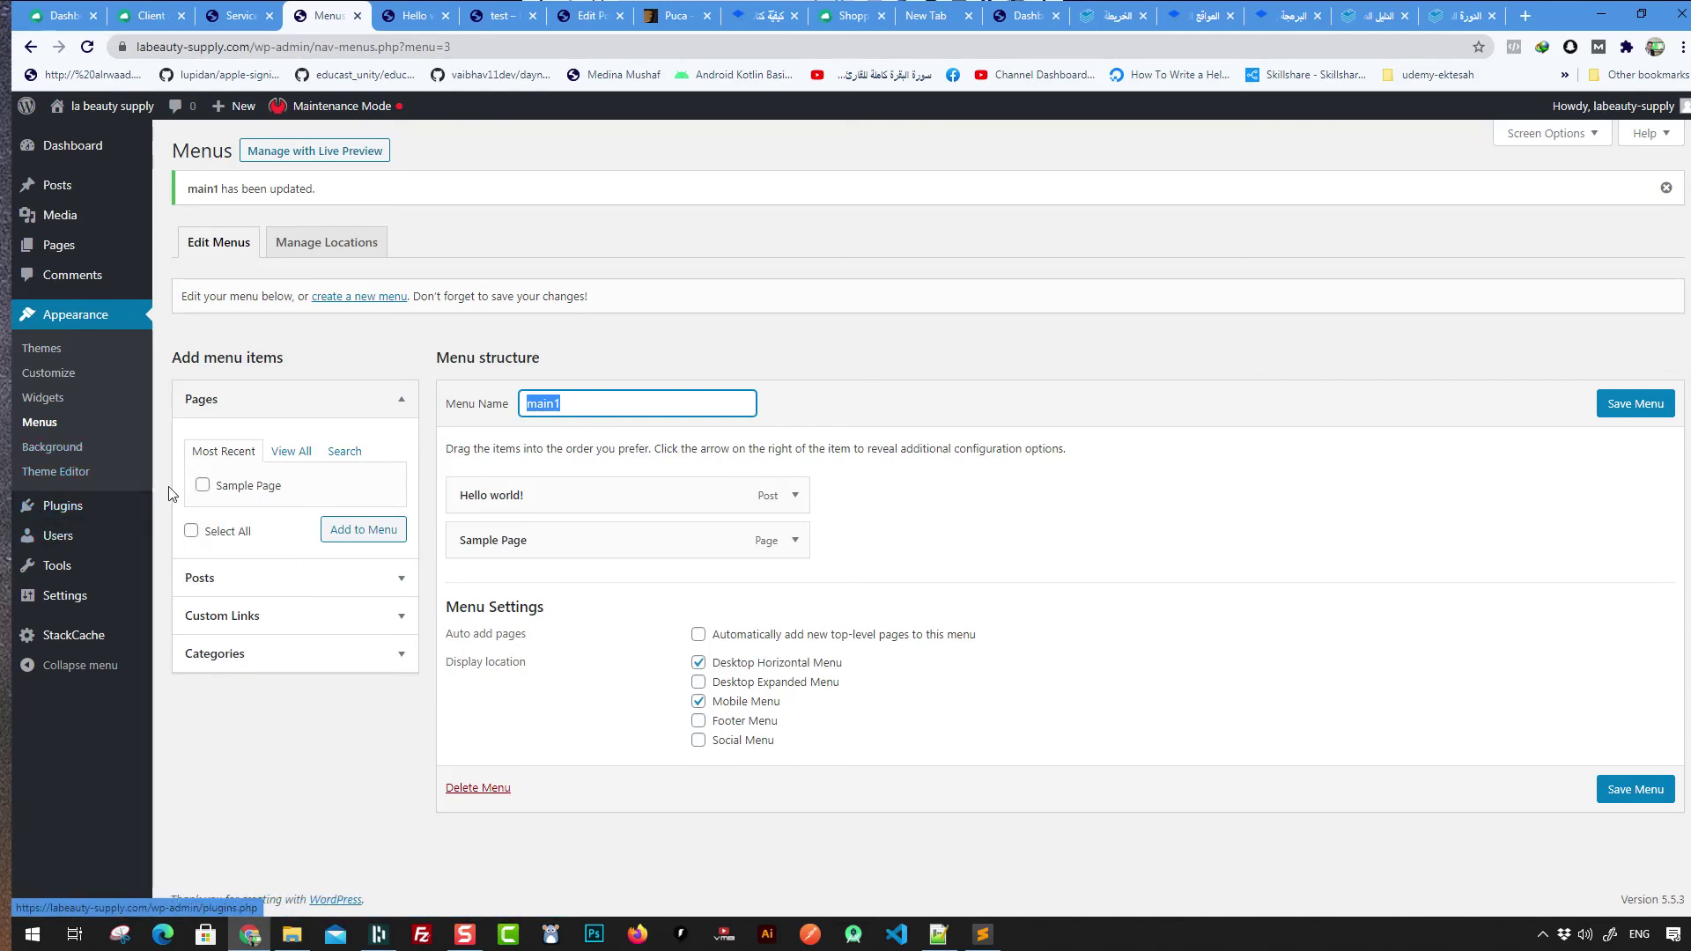
Step: Review the Installed Plugins list, including the maintenance plugin
click(89, 512)
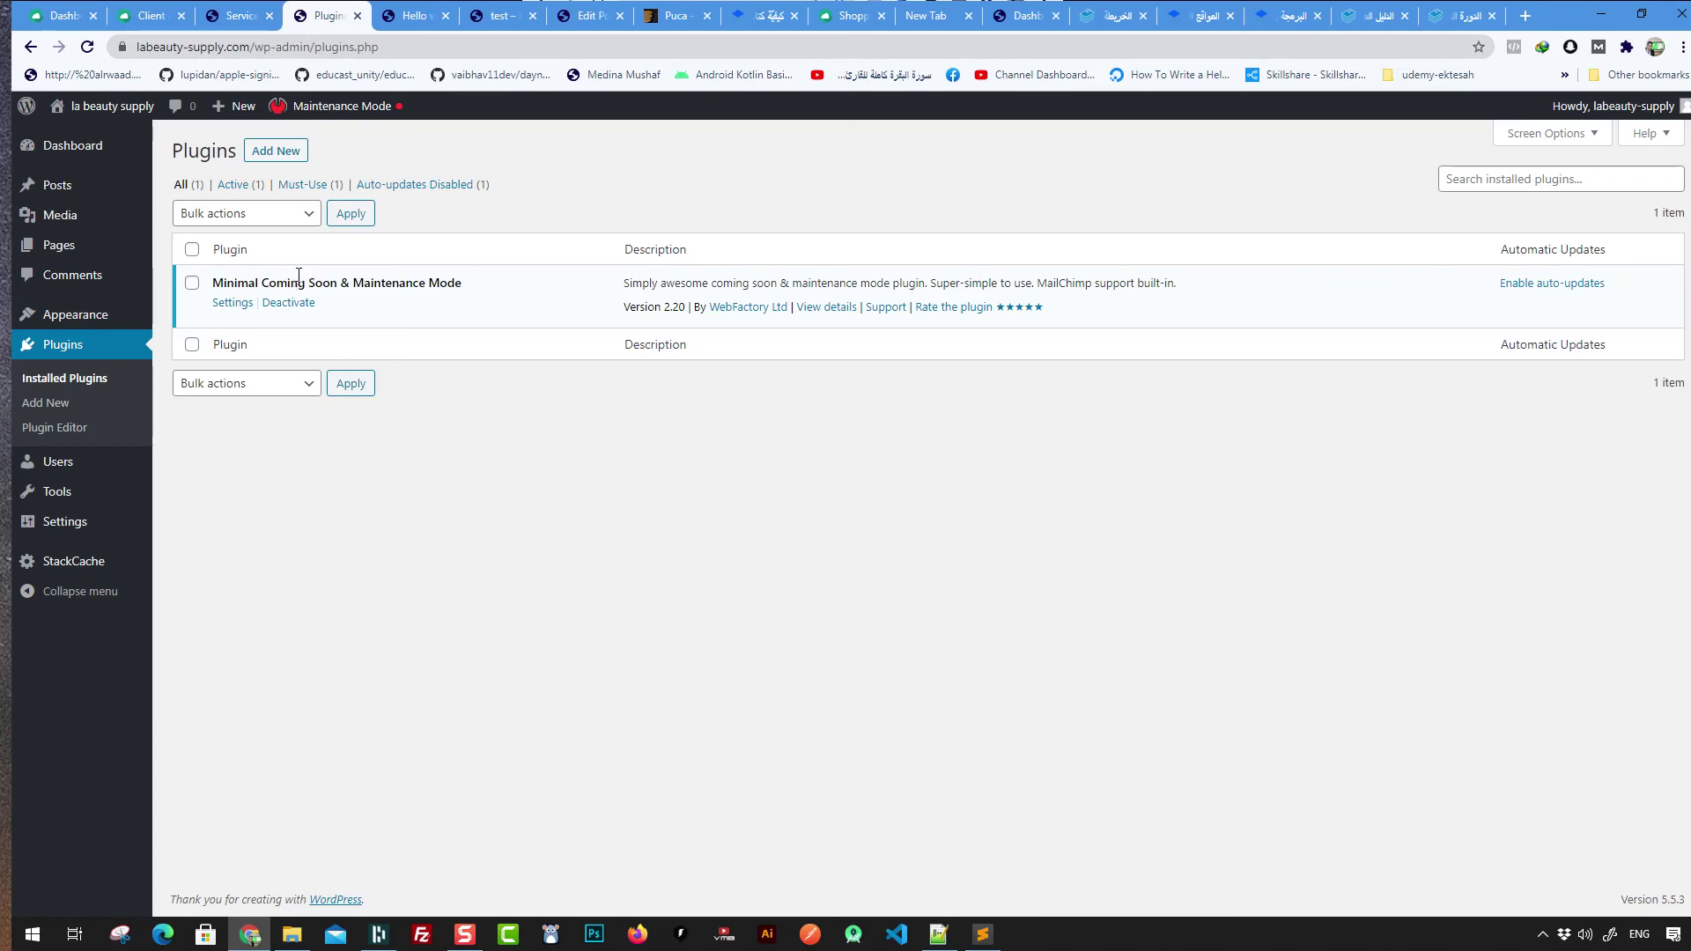
drag(267, 282, 388, 280)
click(444, 281)
Step: Show the Upload Plugin zip panel on Add Plugins, then go to the Users list
click(296, 154)
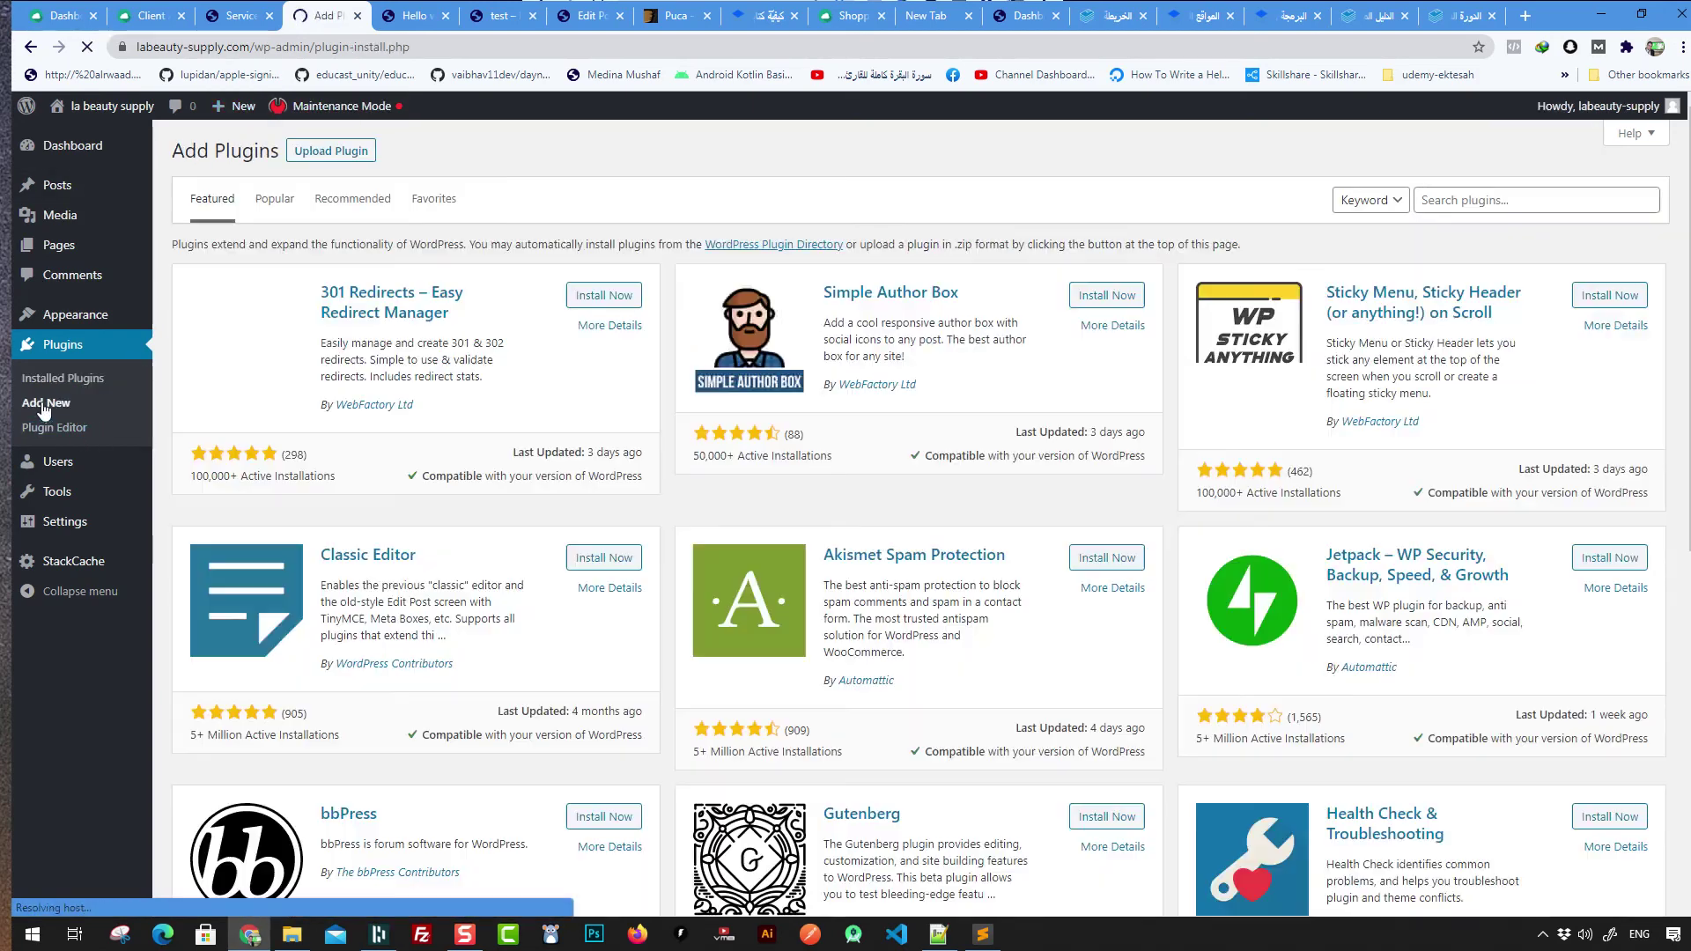
scroll(942, 471, down, 7)
scroll(1022, 332, up, 7)
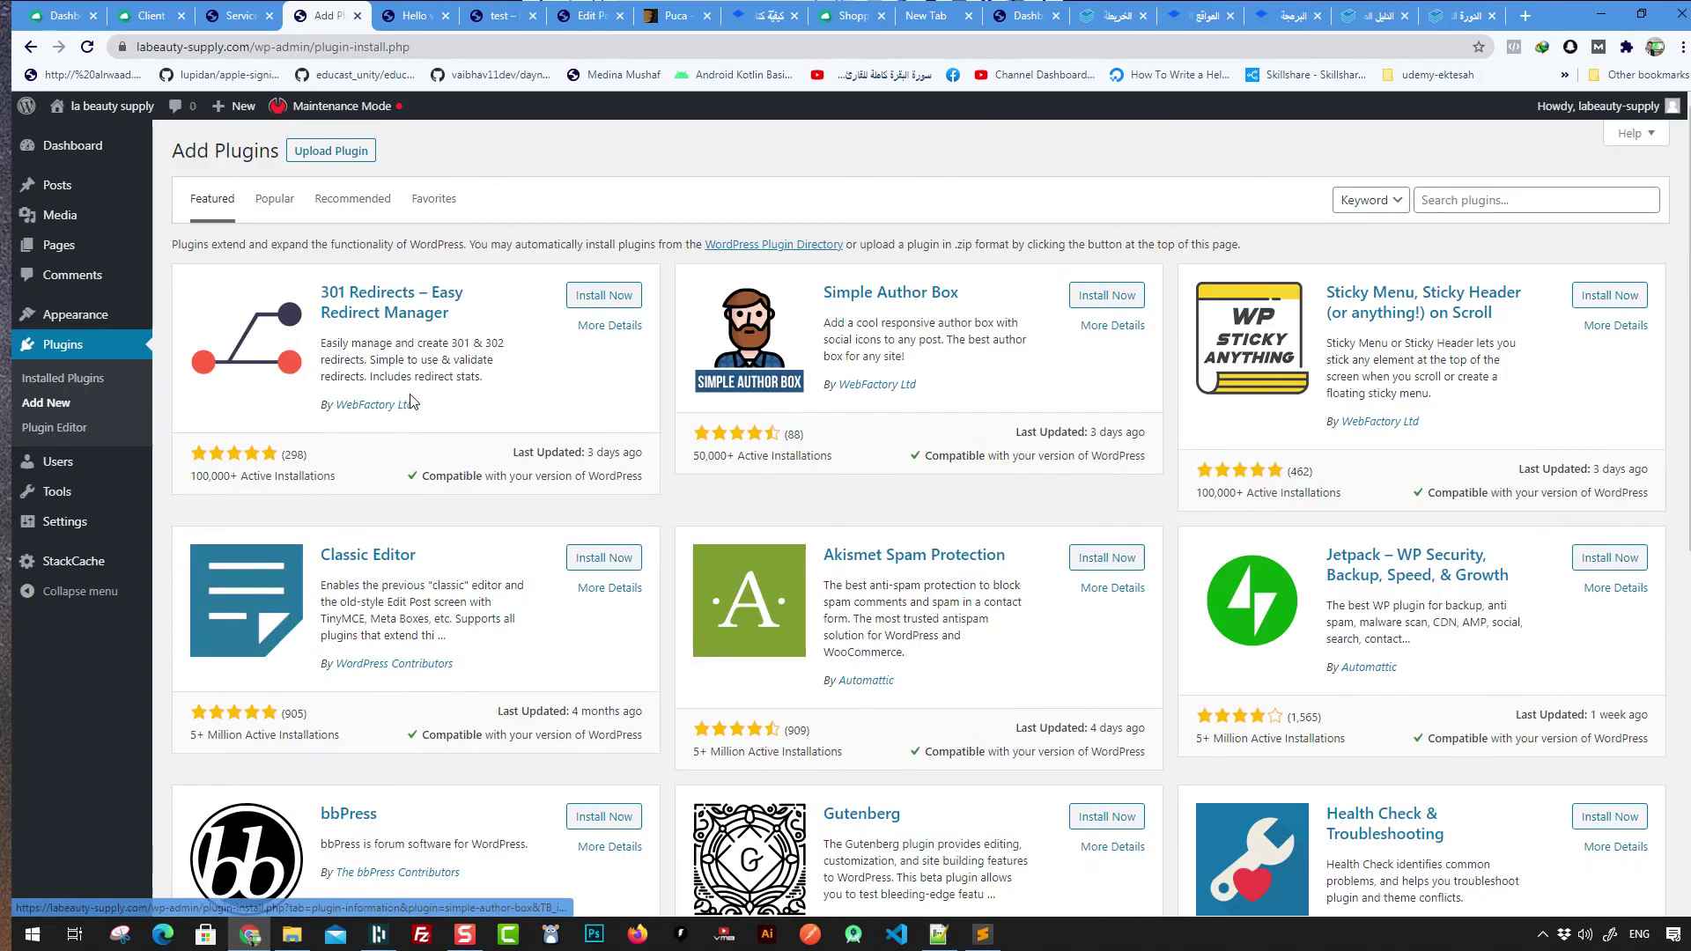
scroll(479, 388, down, 4)
scroll(479, 388, up, 4)
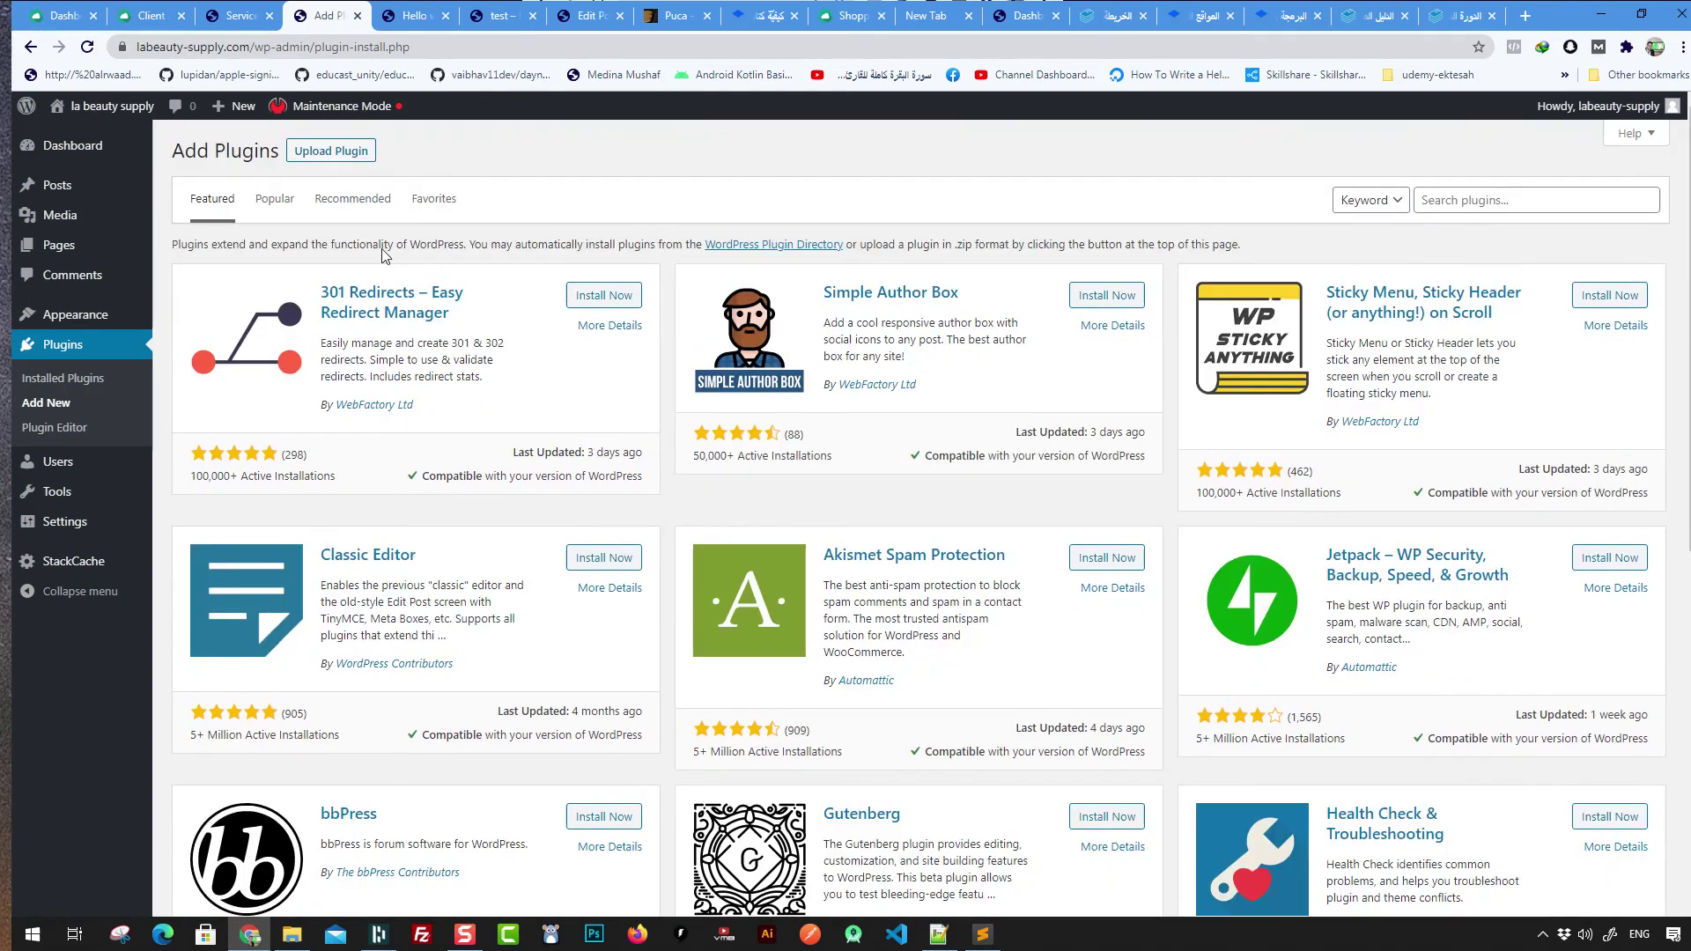
click(331, 150)
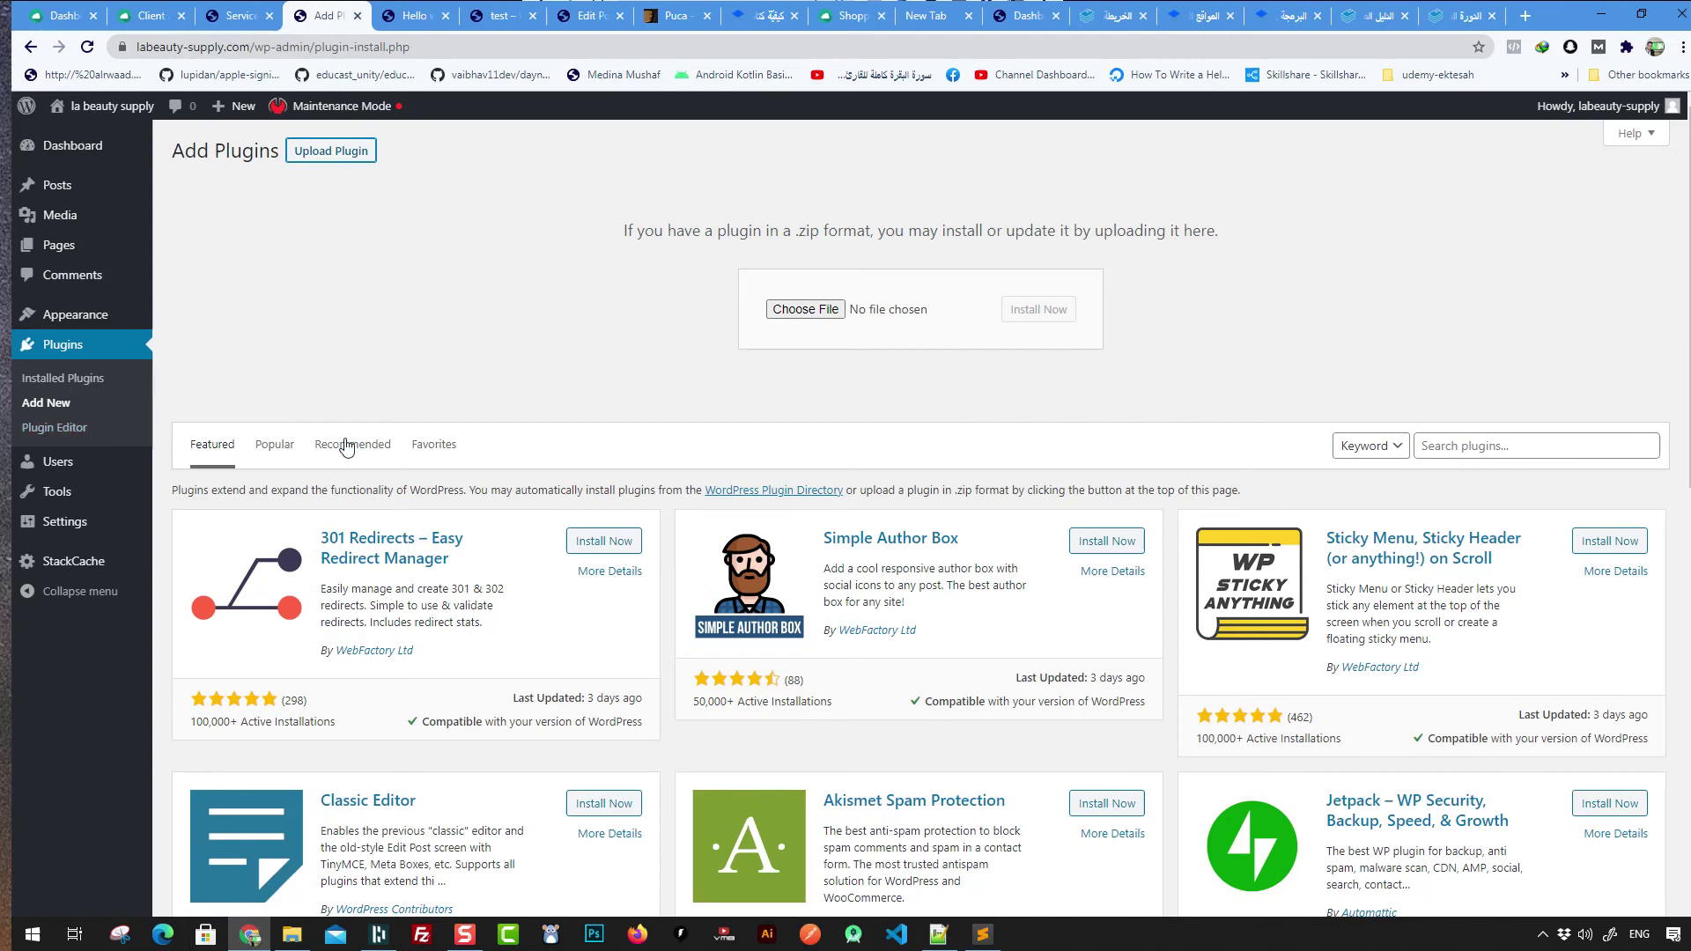
click(55, 466)
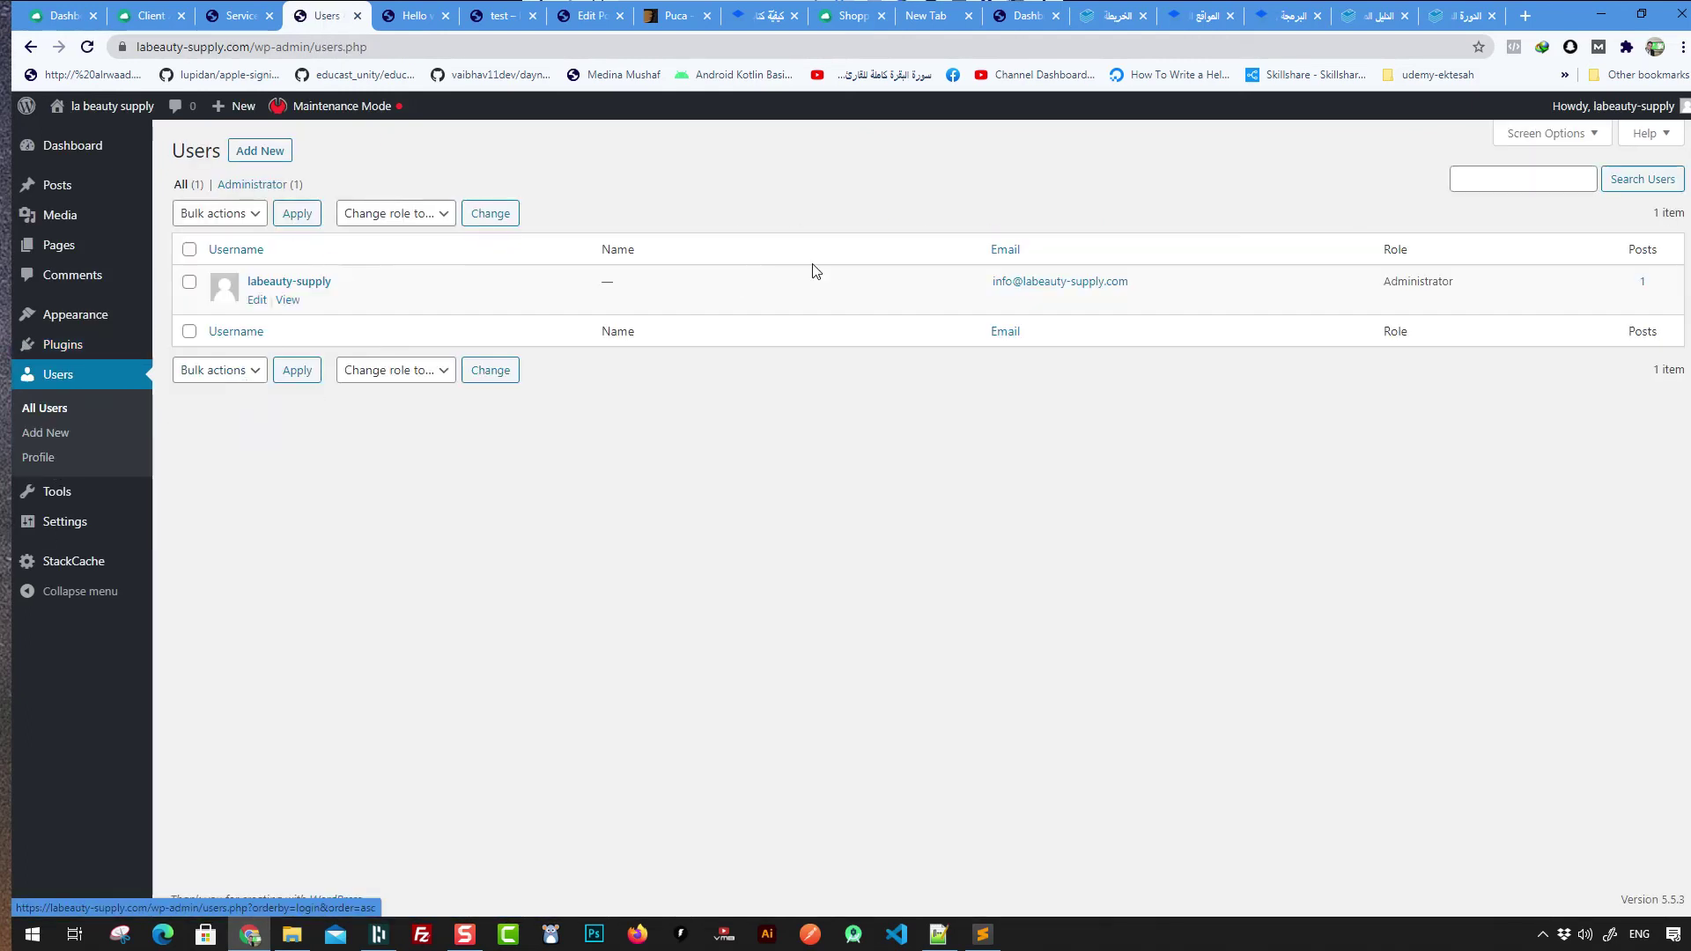
Step: Review the administrator account's profile page, then go to Users > Add New
click(271, 287)
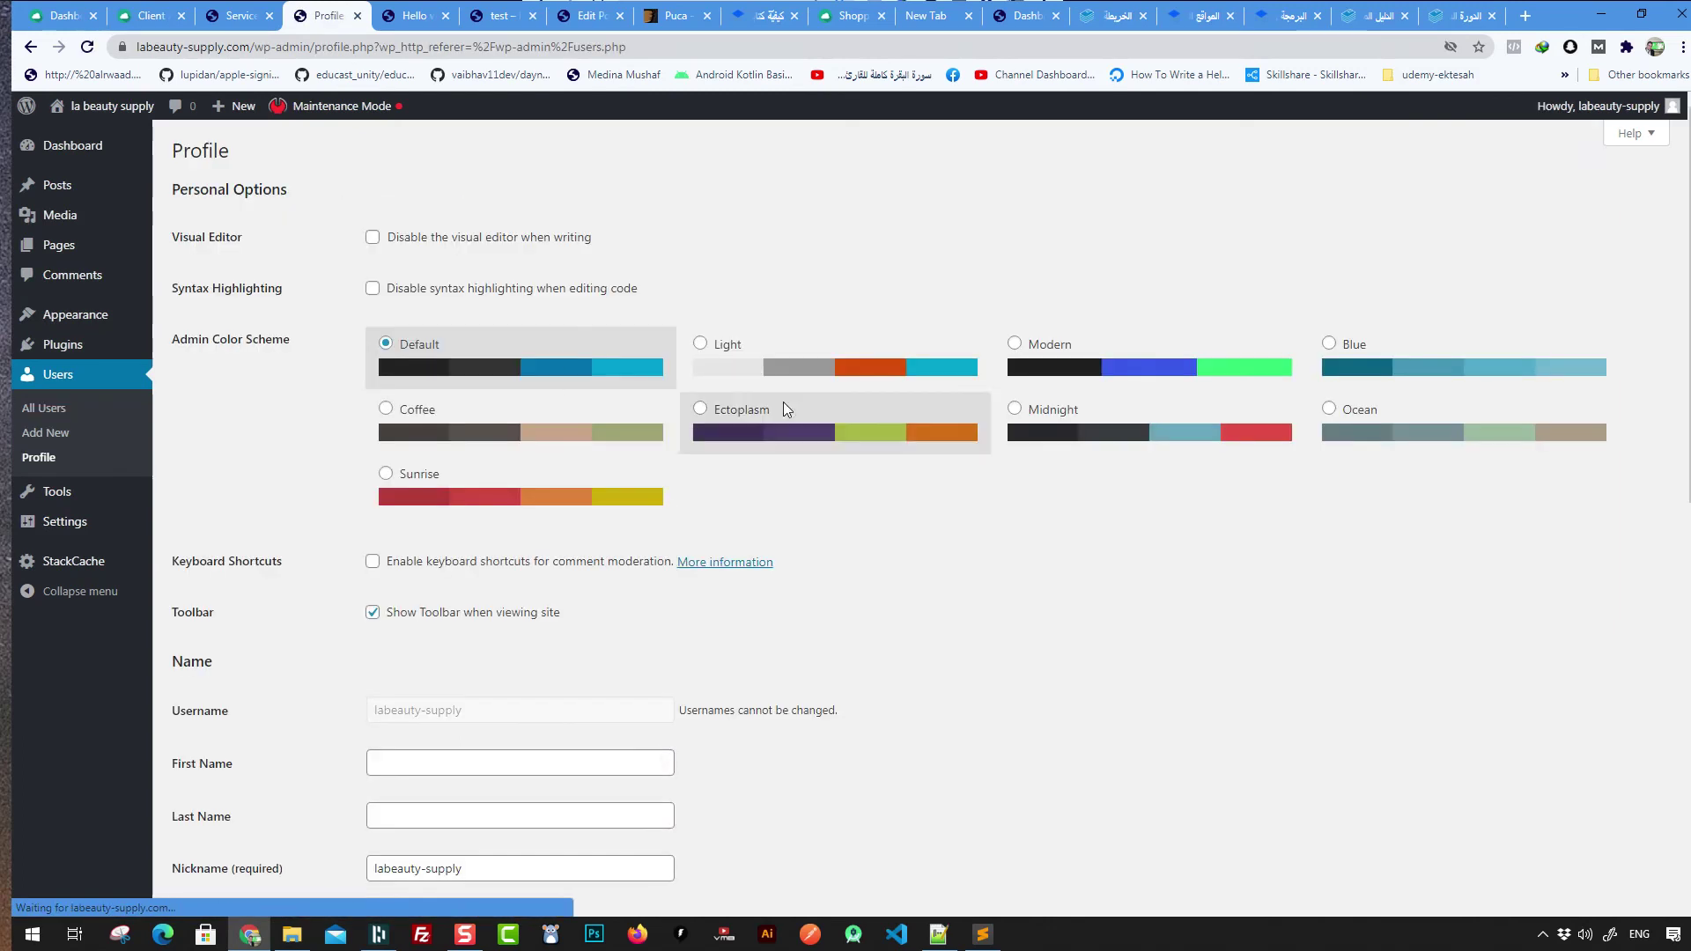
scroll(758, 489, down, 6)
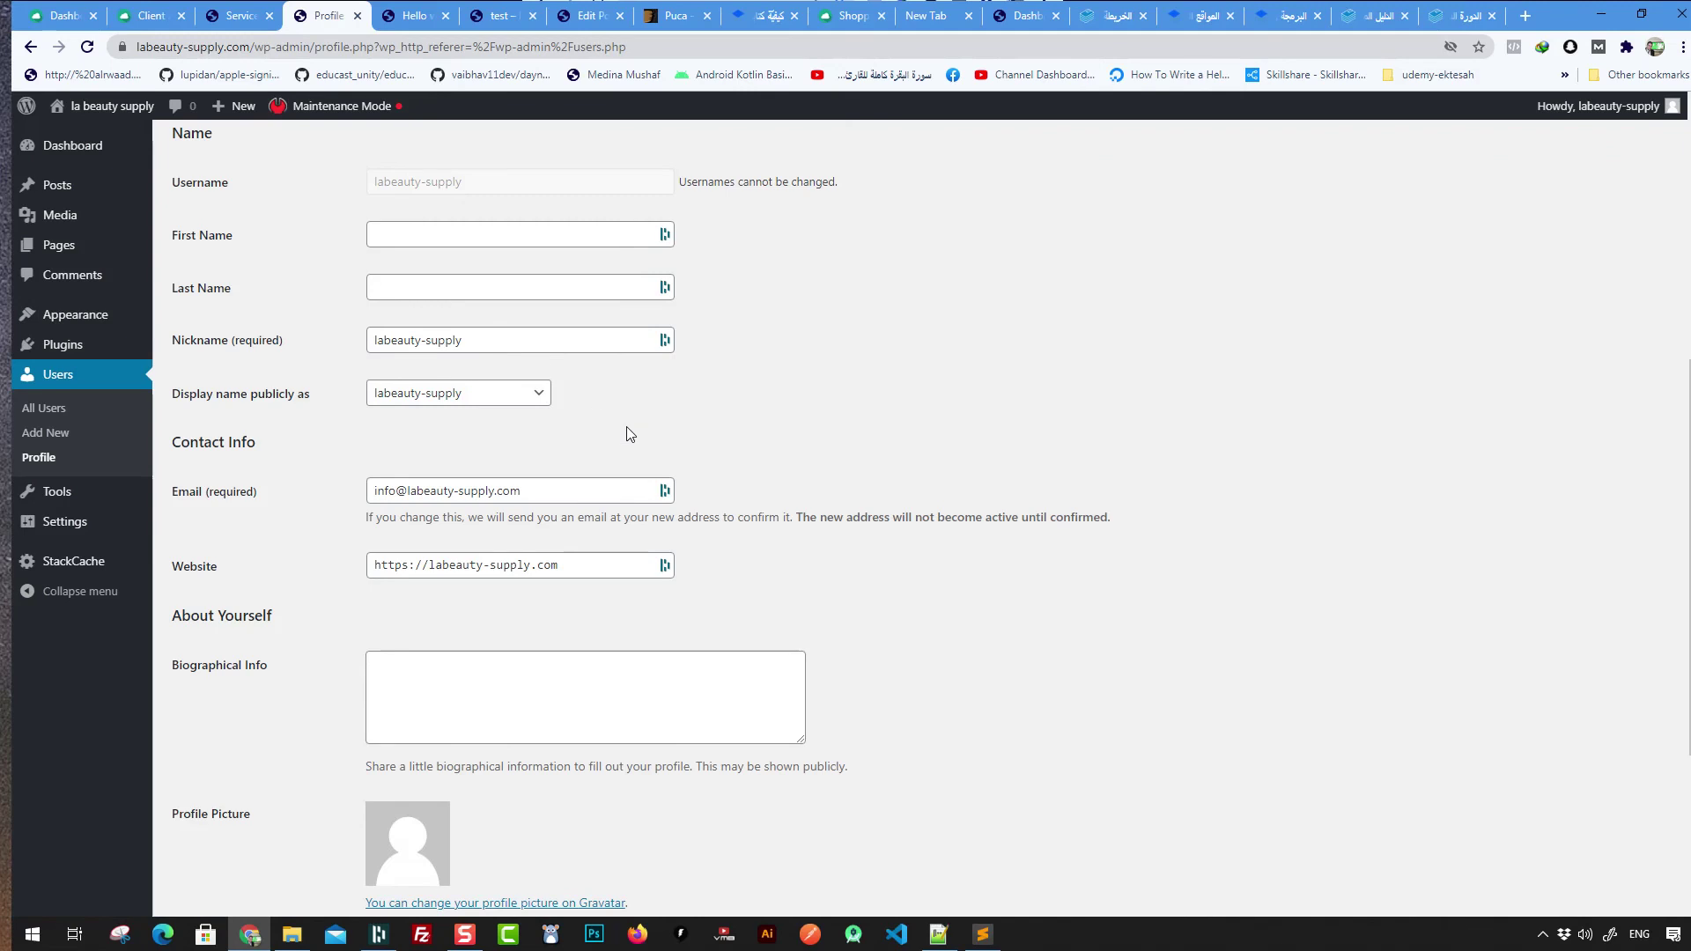
scroll(546, 379, up, 7)
scroll(917, 572, down, 10)
scroll(669, 433, up, 10)
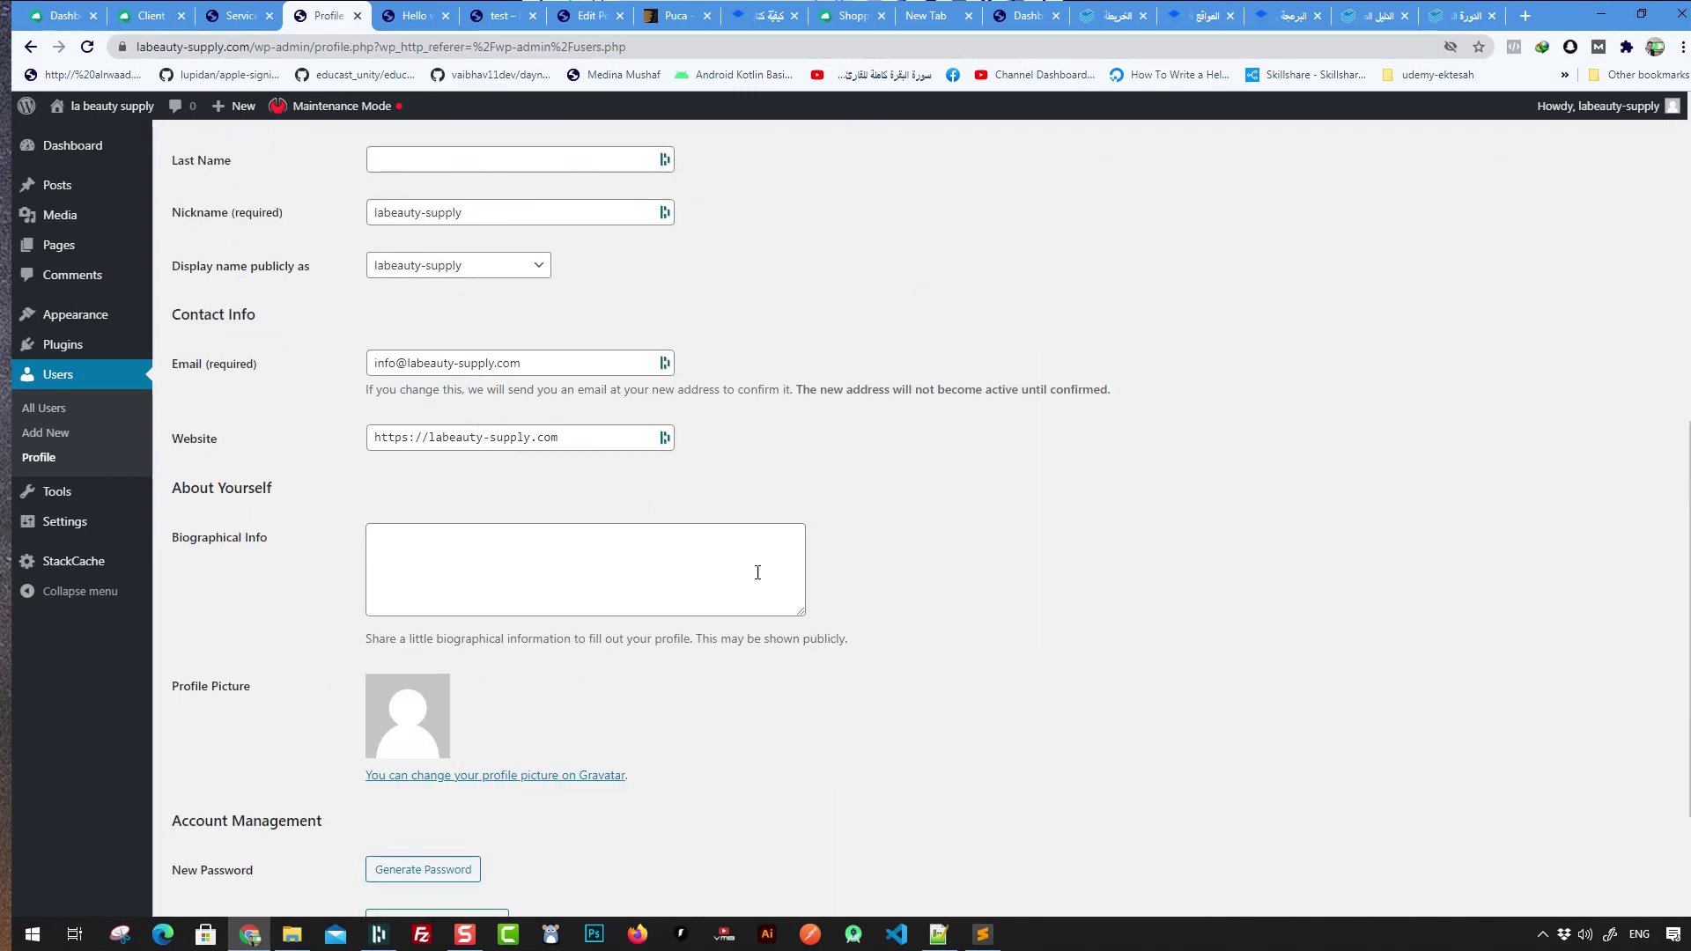
scroll(696, 483, down, 1)
scroll(692, 494, down, 4)
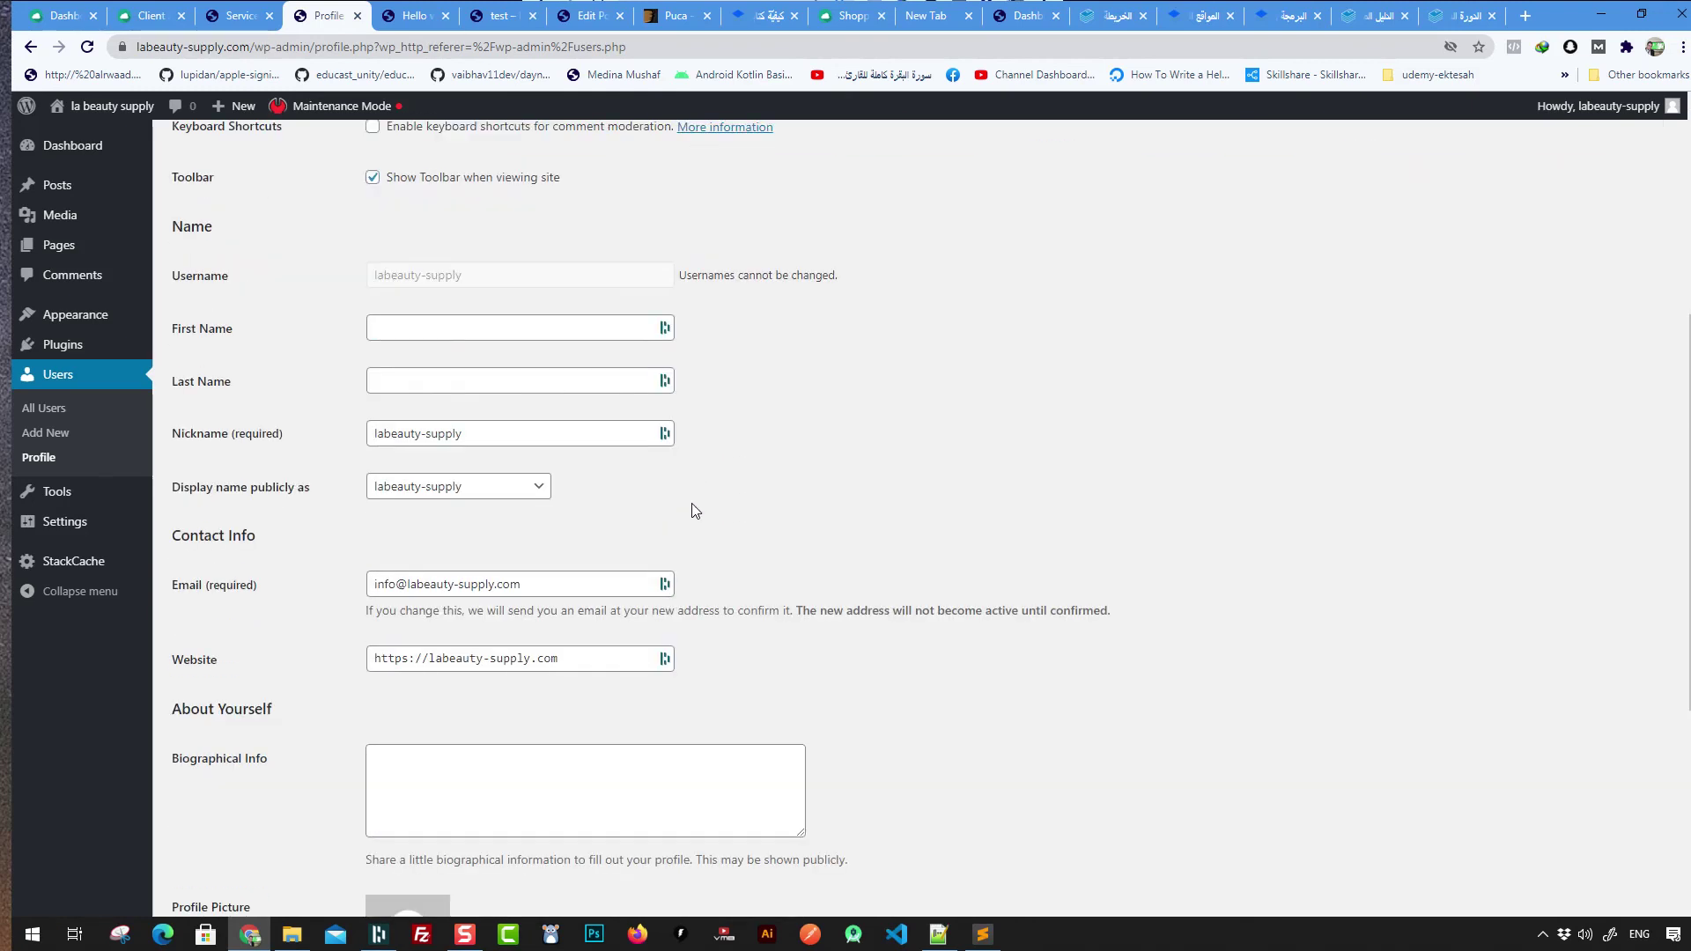
scroll(532, 317, up, 5)
scroll(622, 429, down, 10)
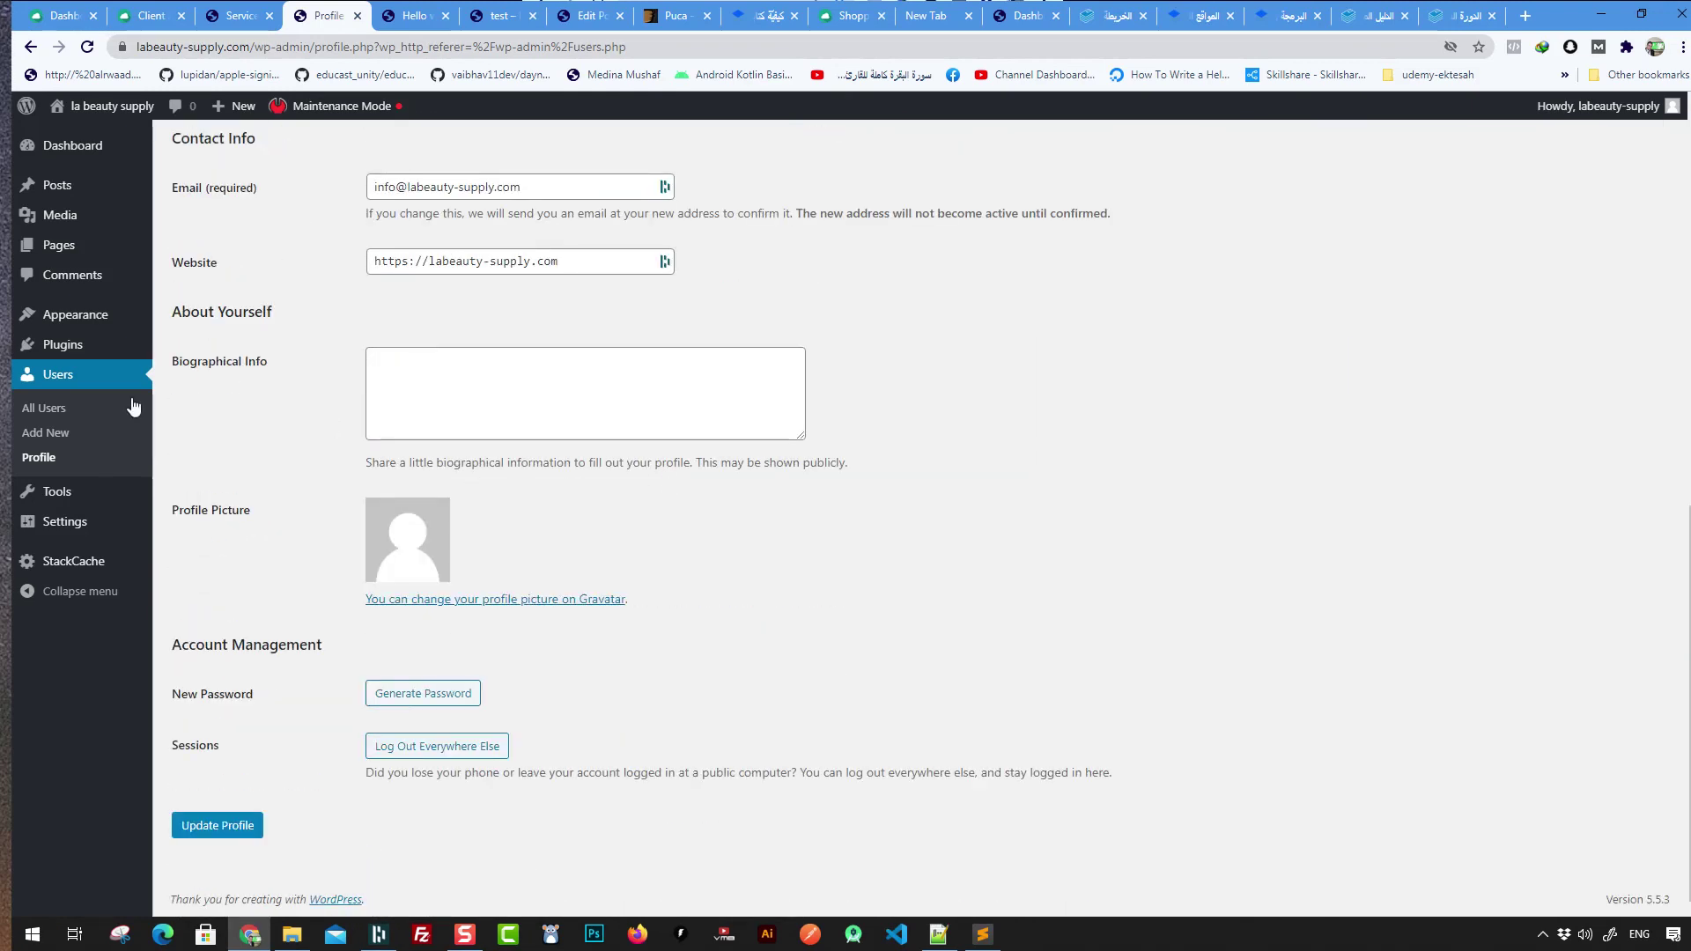
click(48, 432)
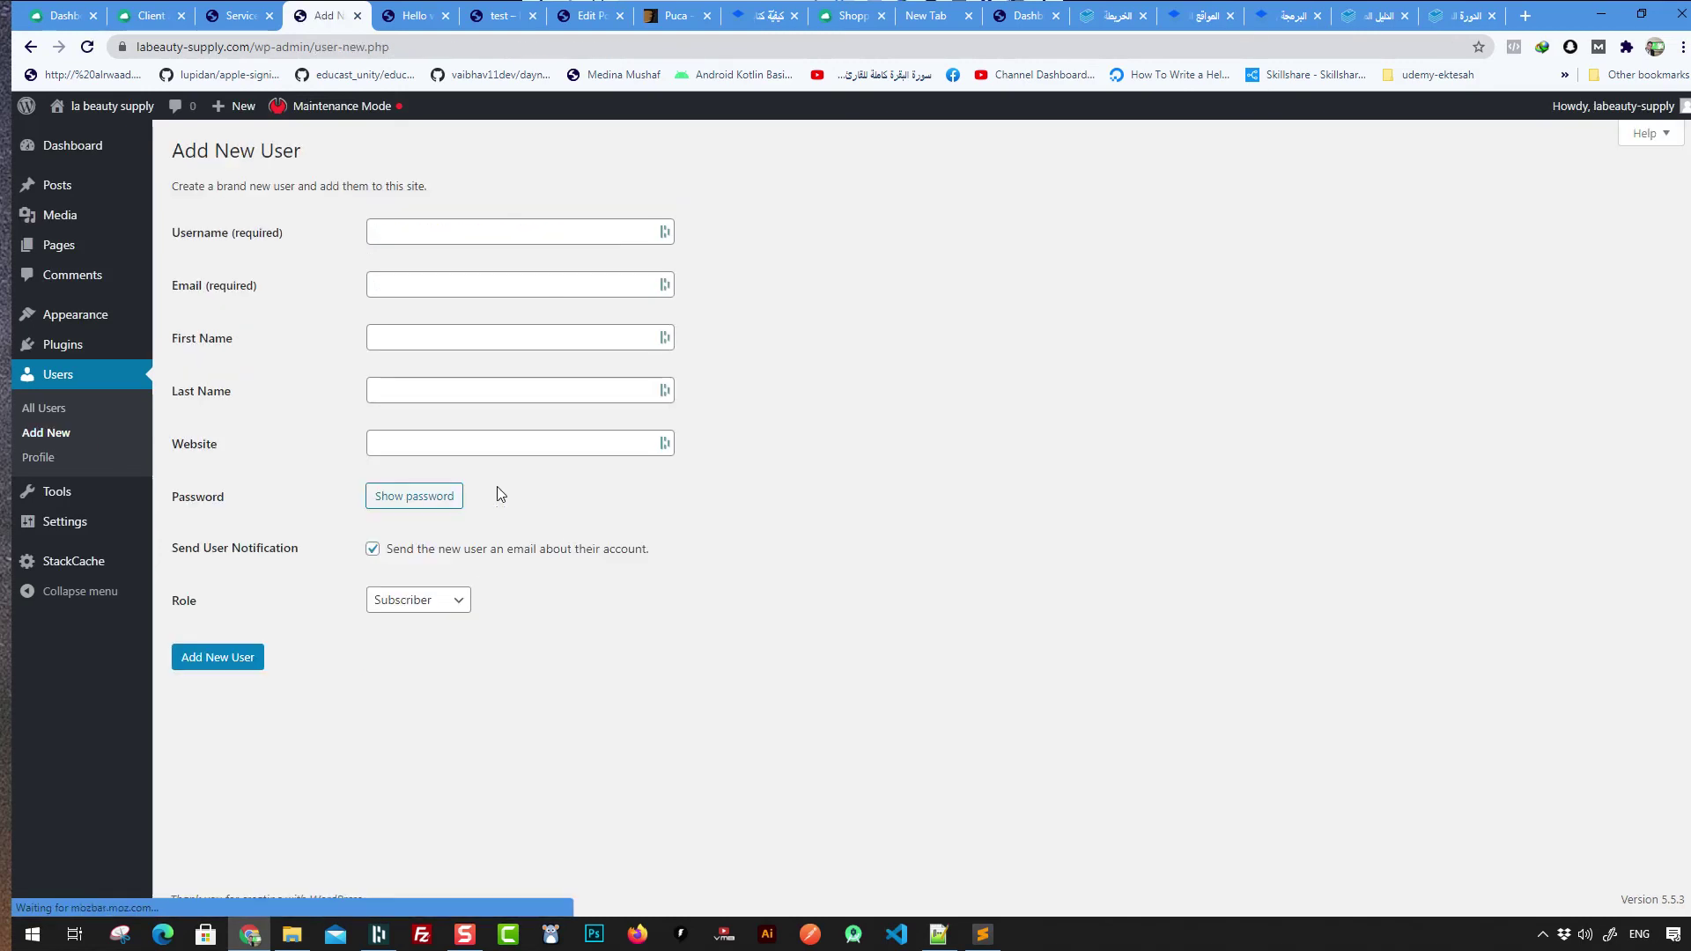
Step: Try the Administrator, Editor and Contributor roles, leaving the new user's role as Subscriber
click(423, 600)
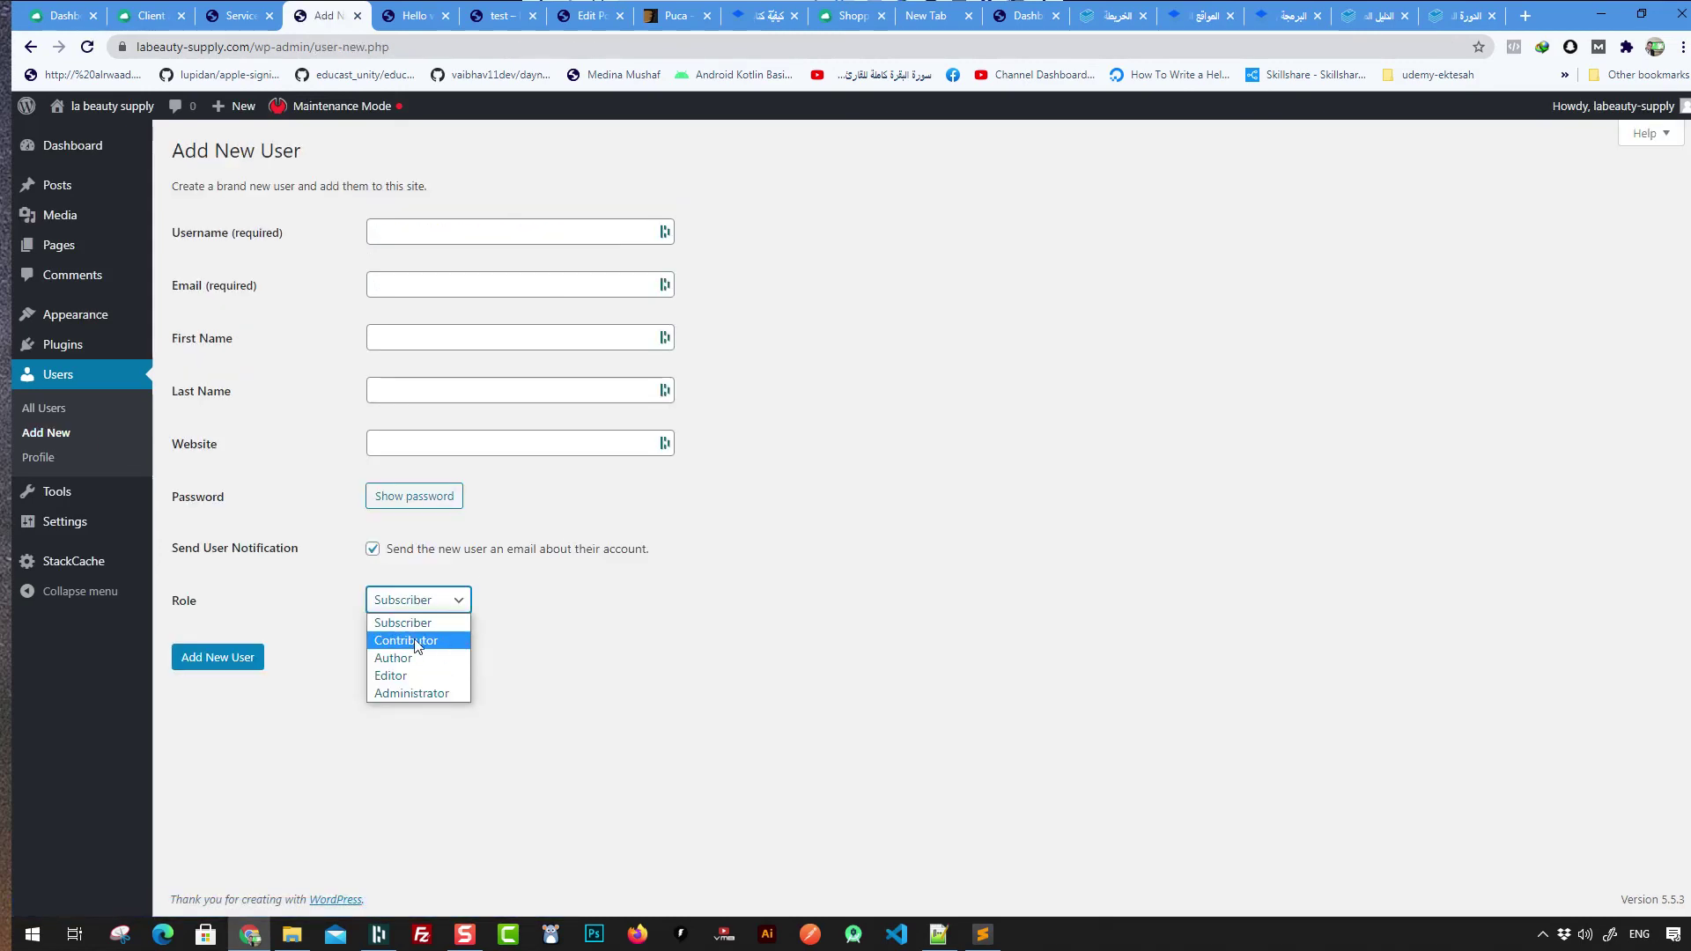
click(420, 693)
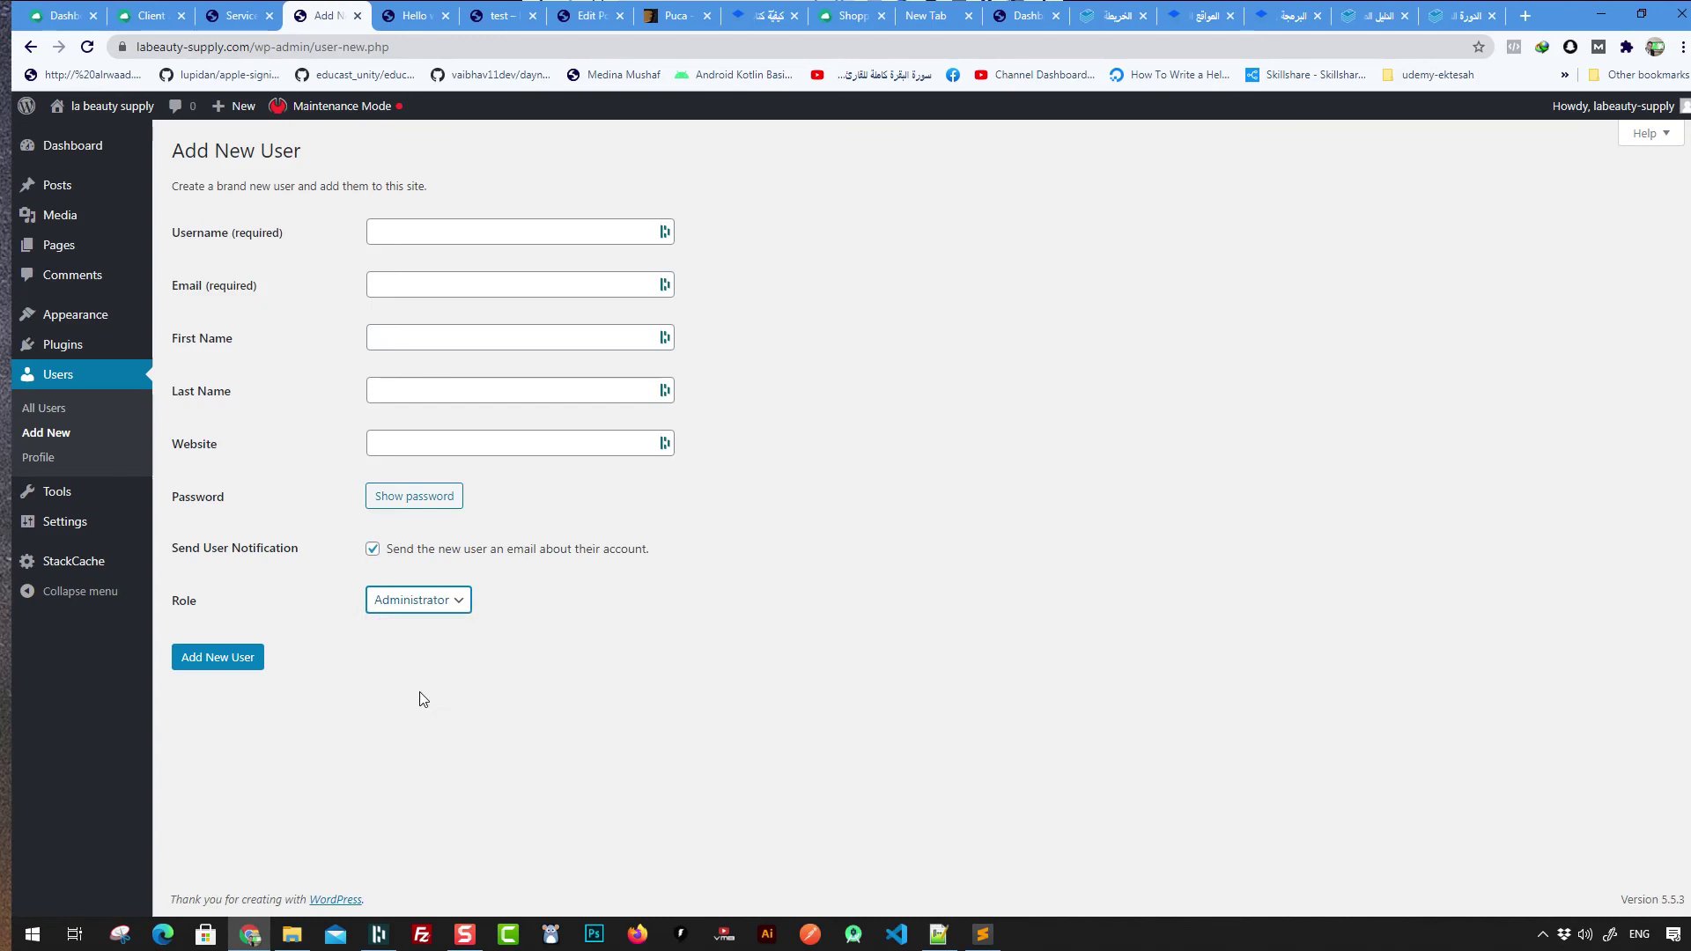
click(445, 614)
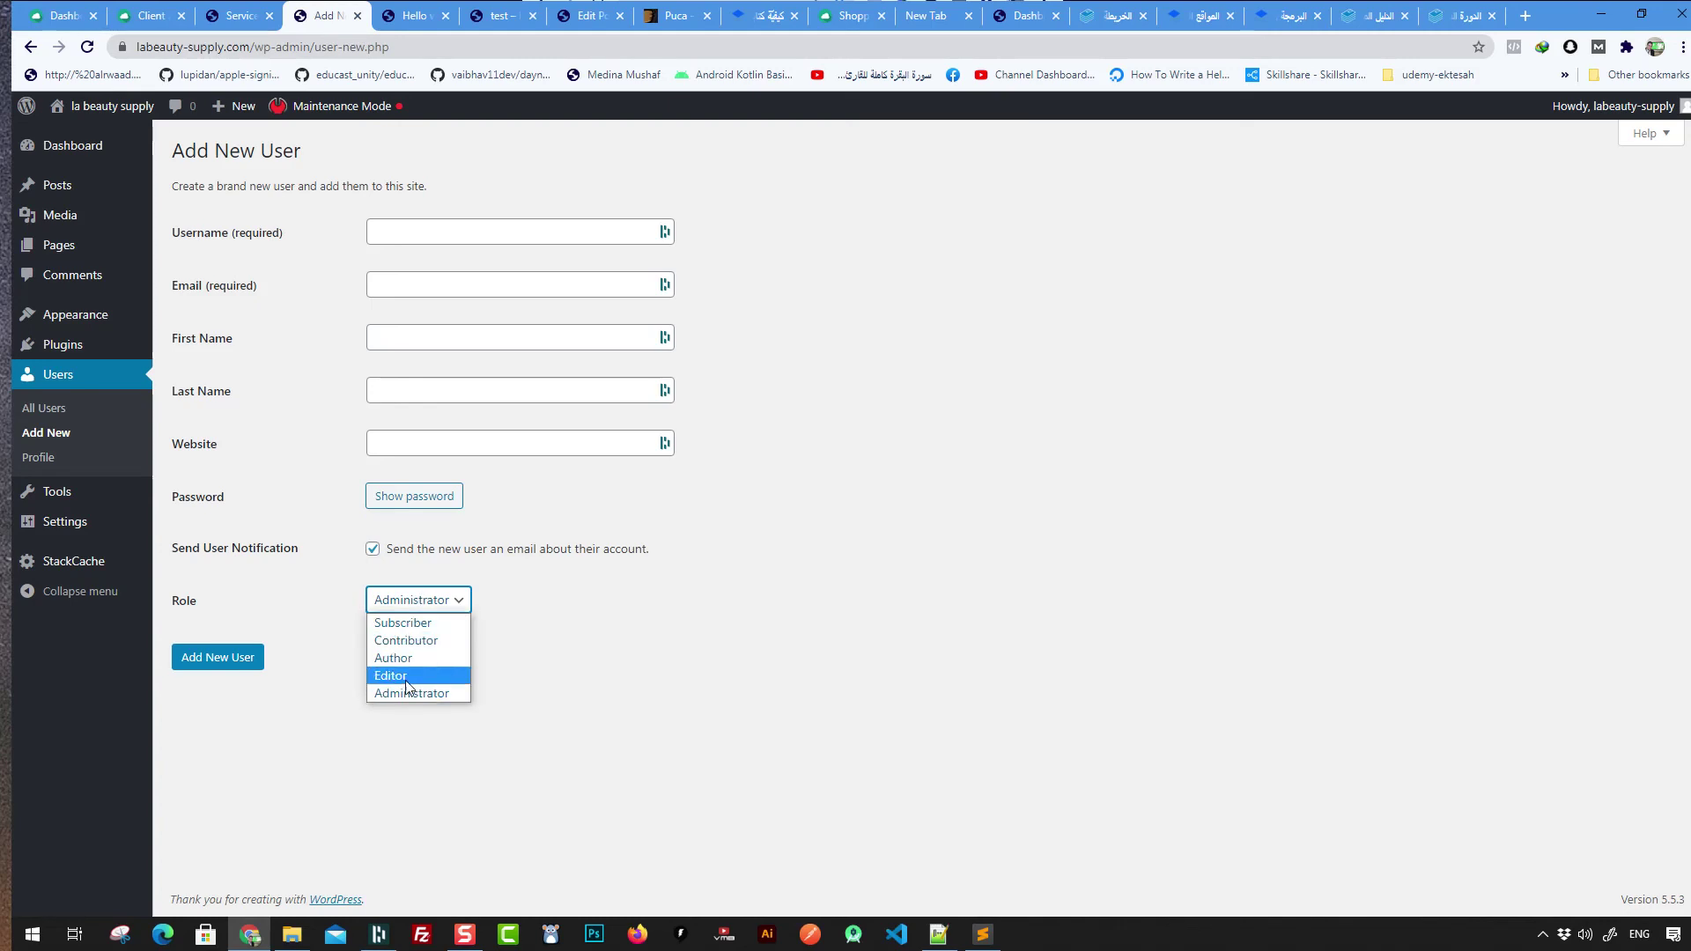
click(458, 672)
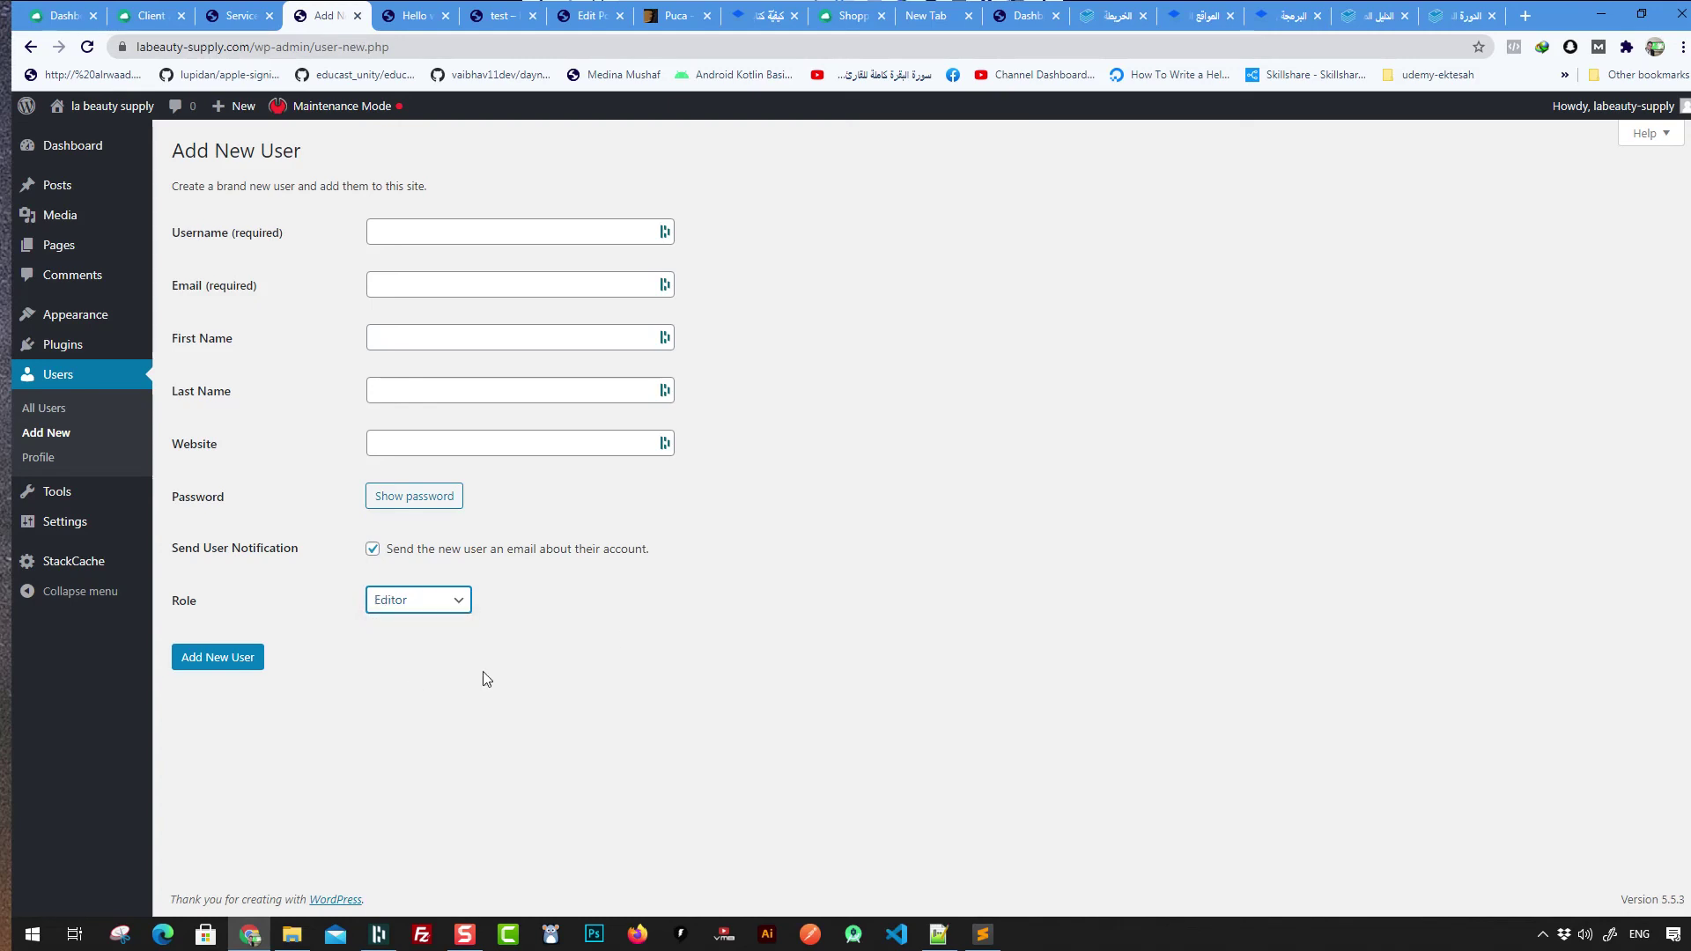
click(443, 612)
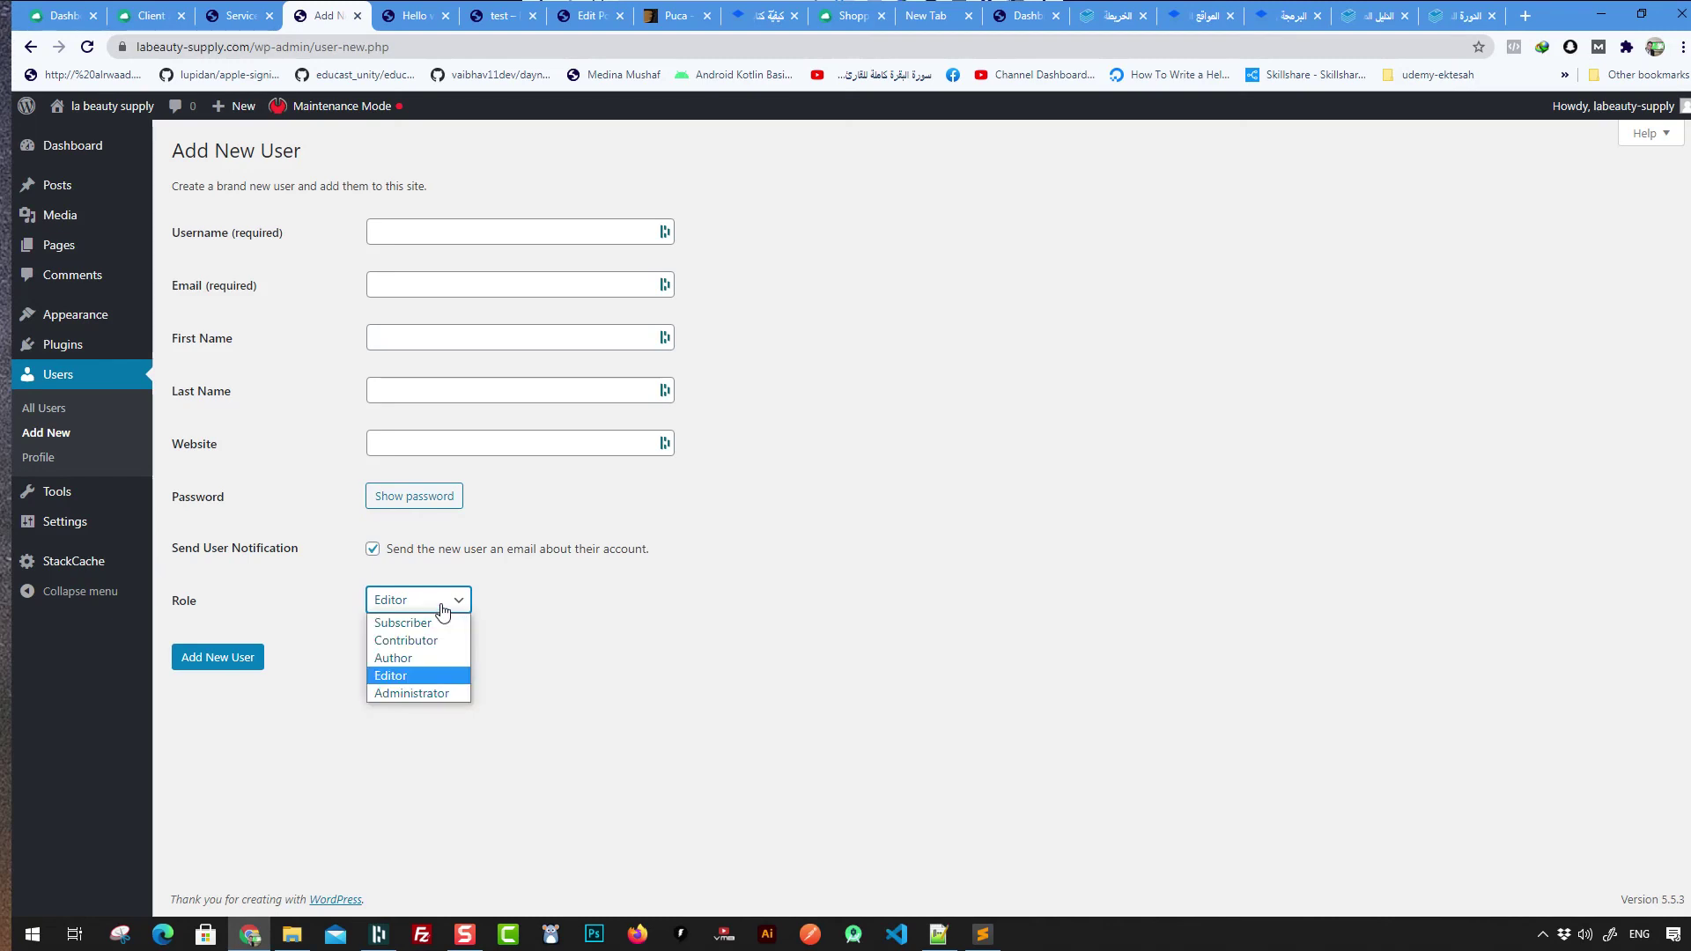
click(445, 649)
click(440, 614)
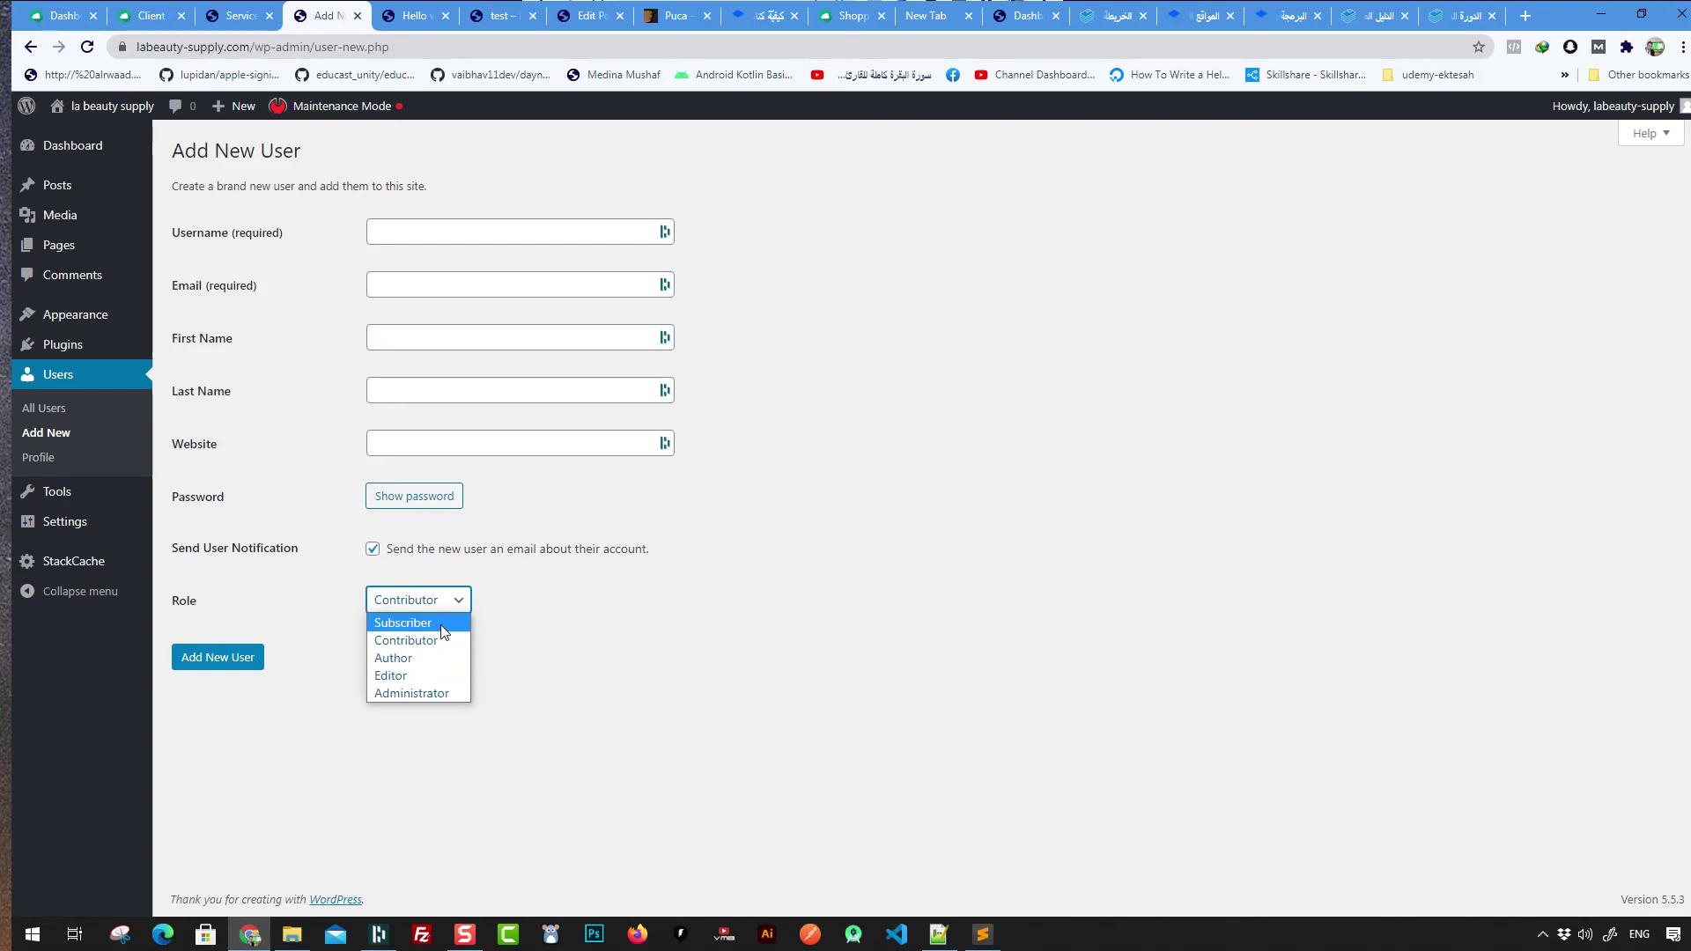
click(443, 629)
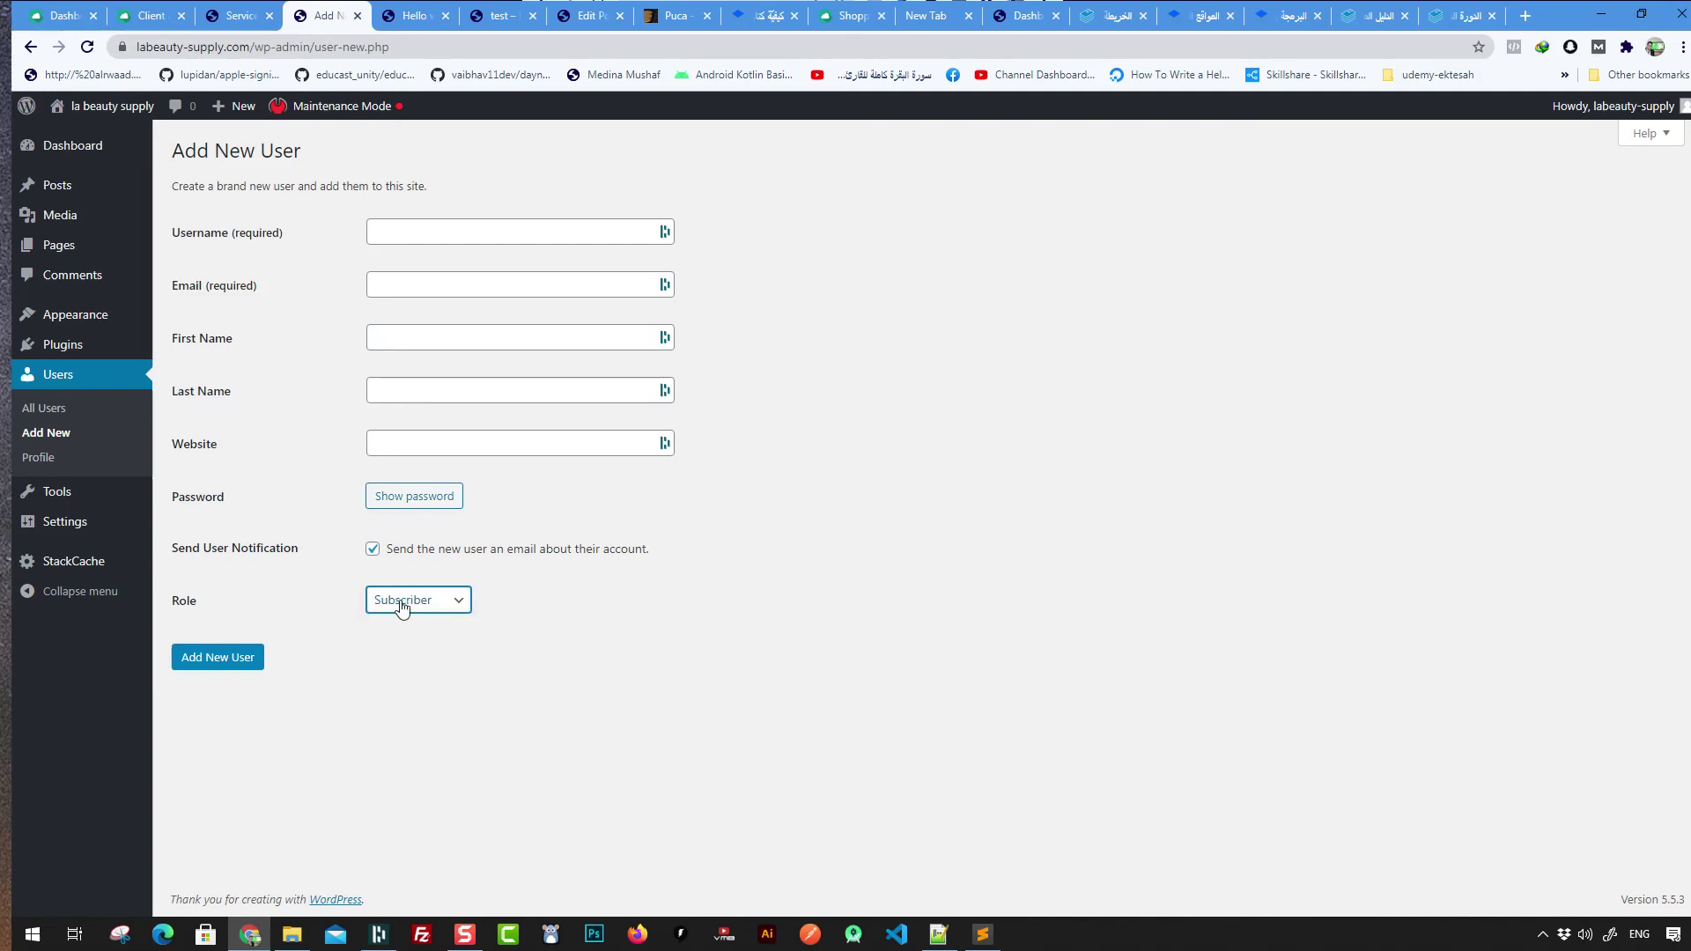
click(271, 47)
click(969, 583)
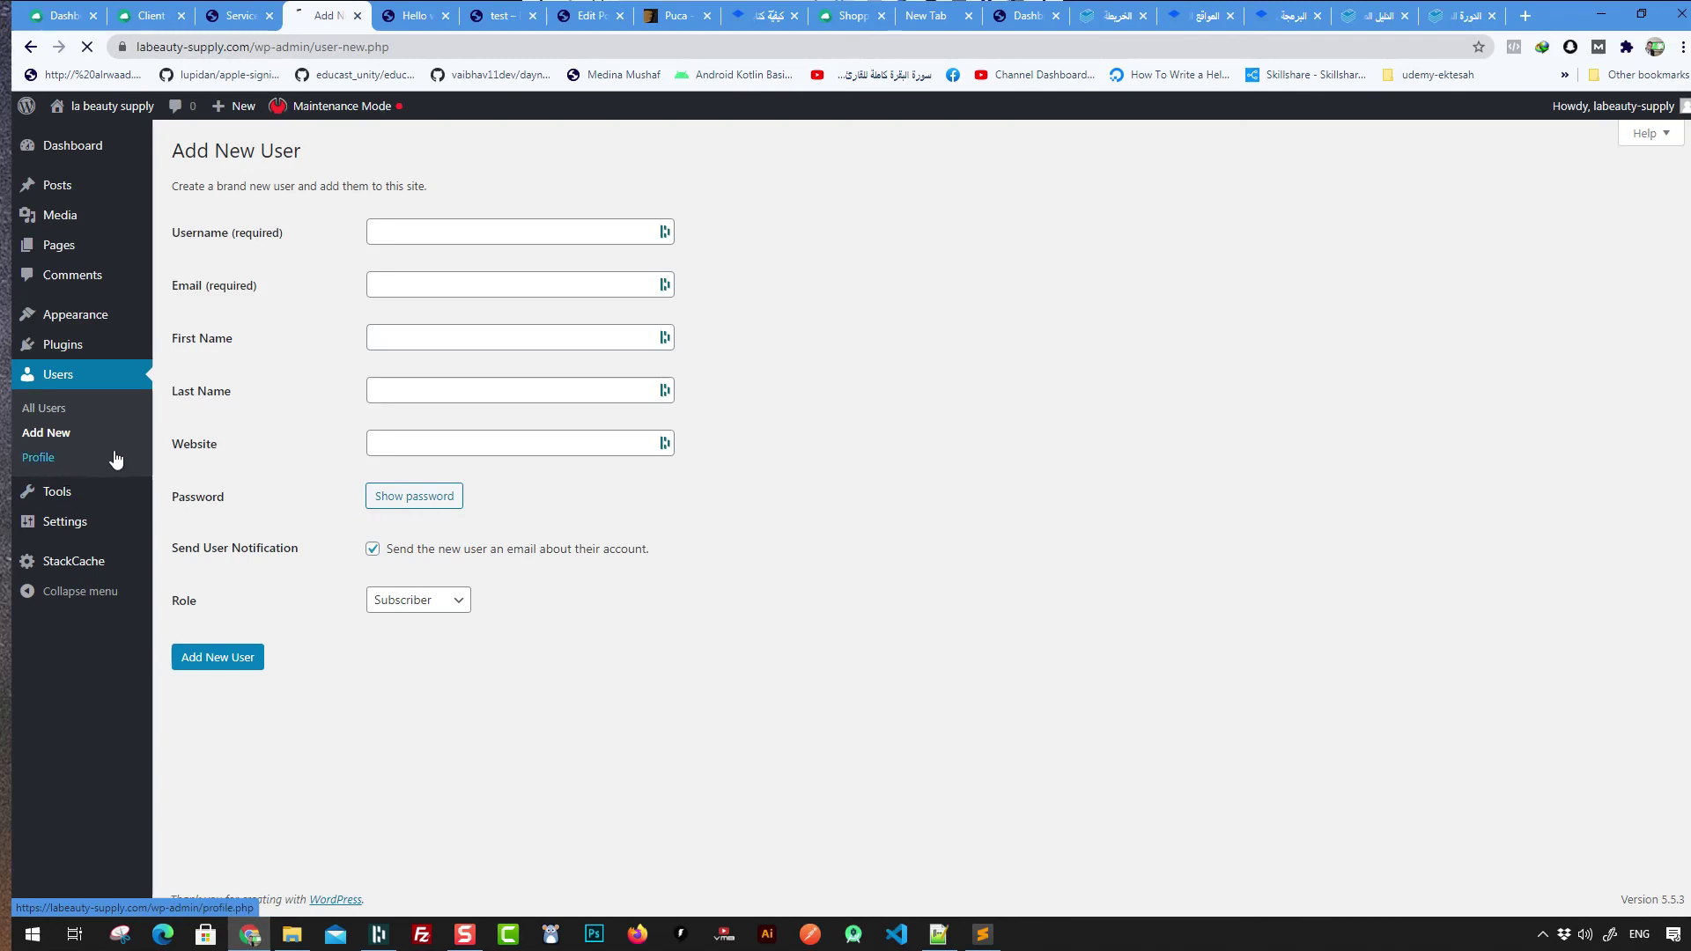
Step: Go from the profile page to Tools > Import, then to Settings > General
drag(339, 47, 415, 47)
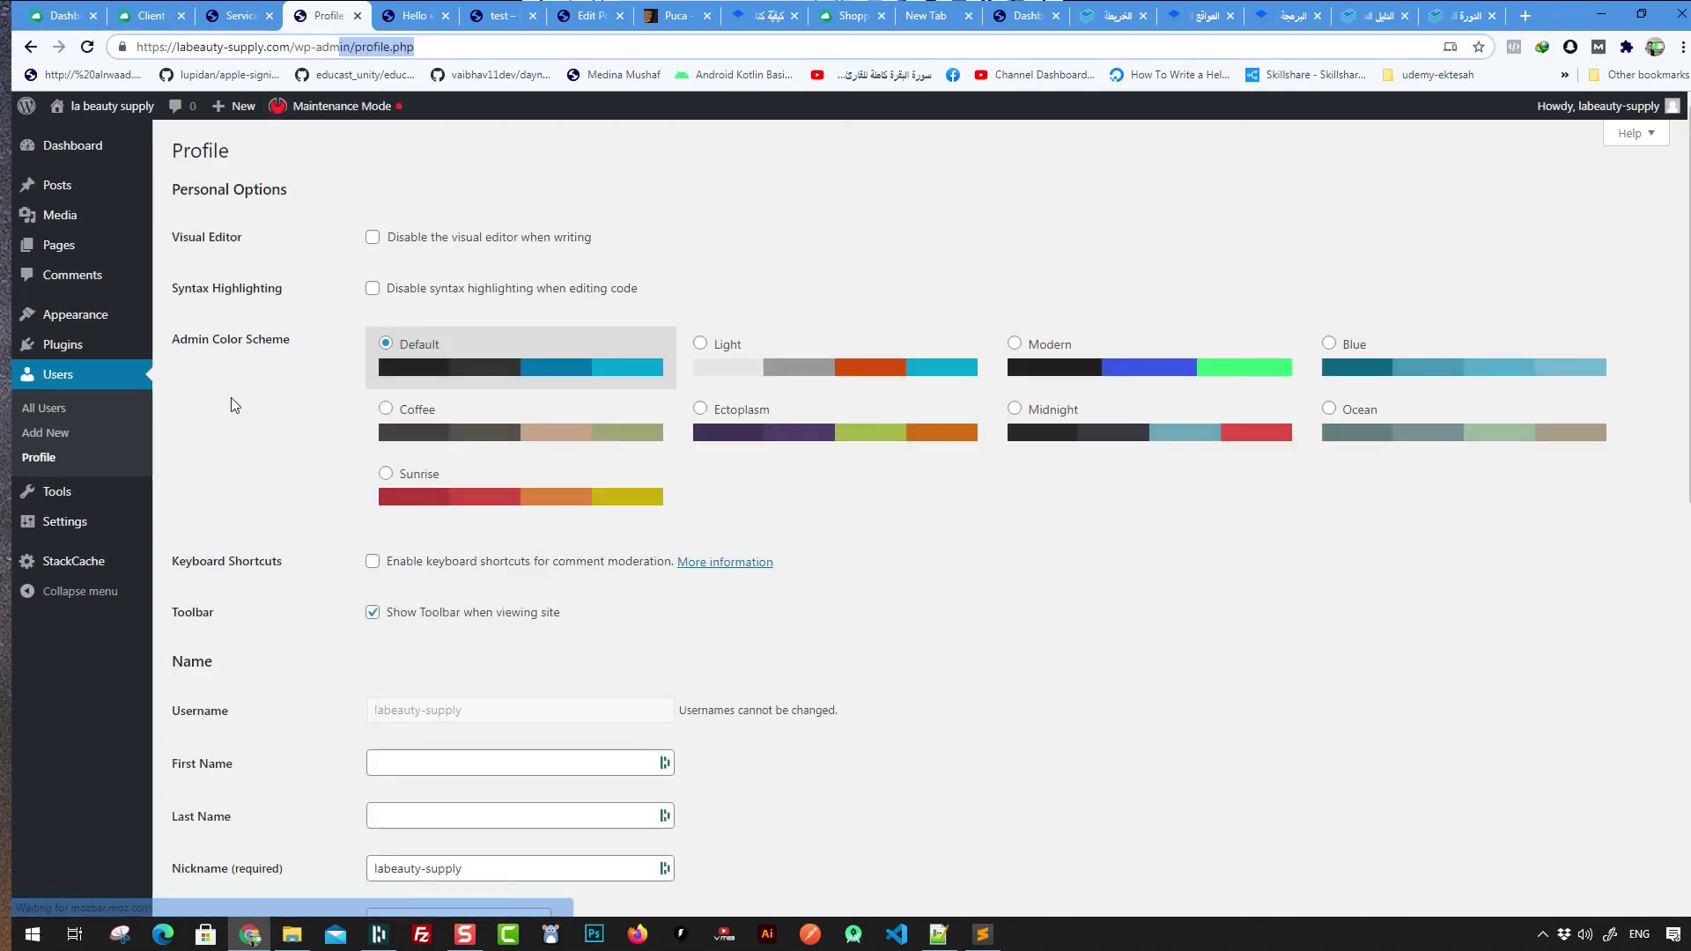
click(76, 492)
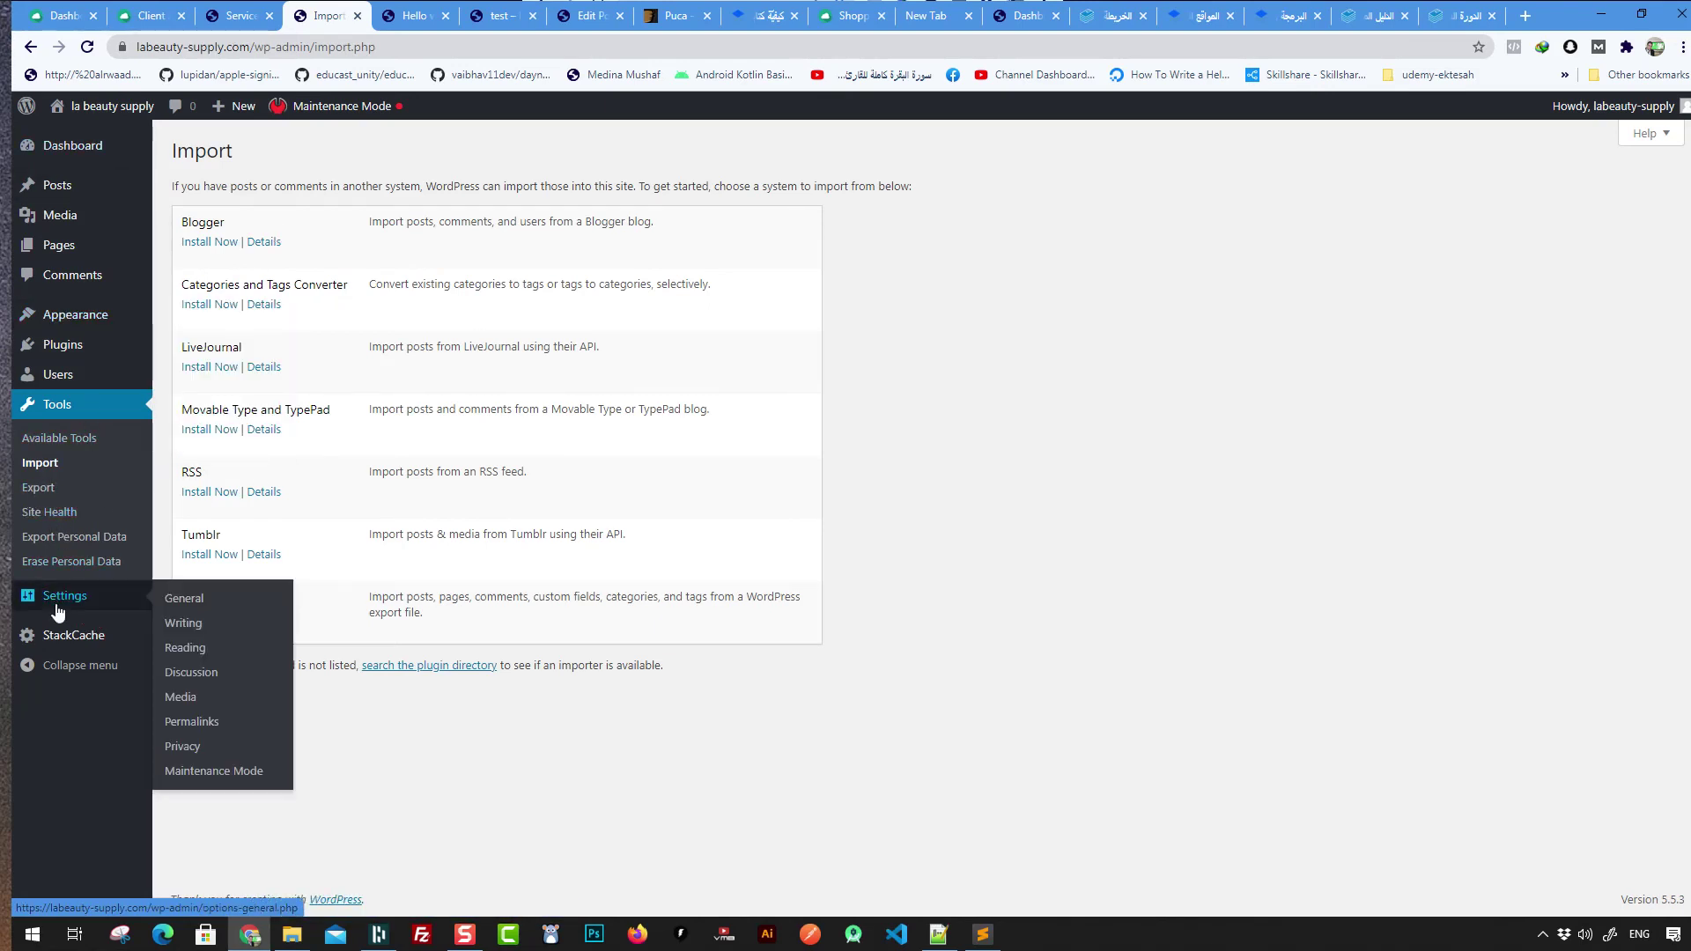
click(93, 612)
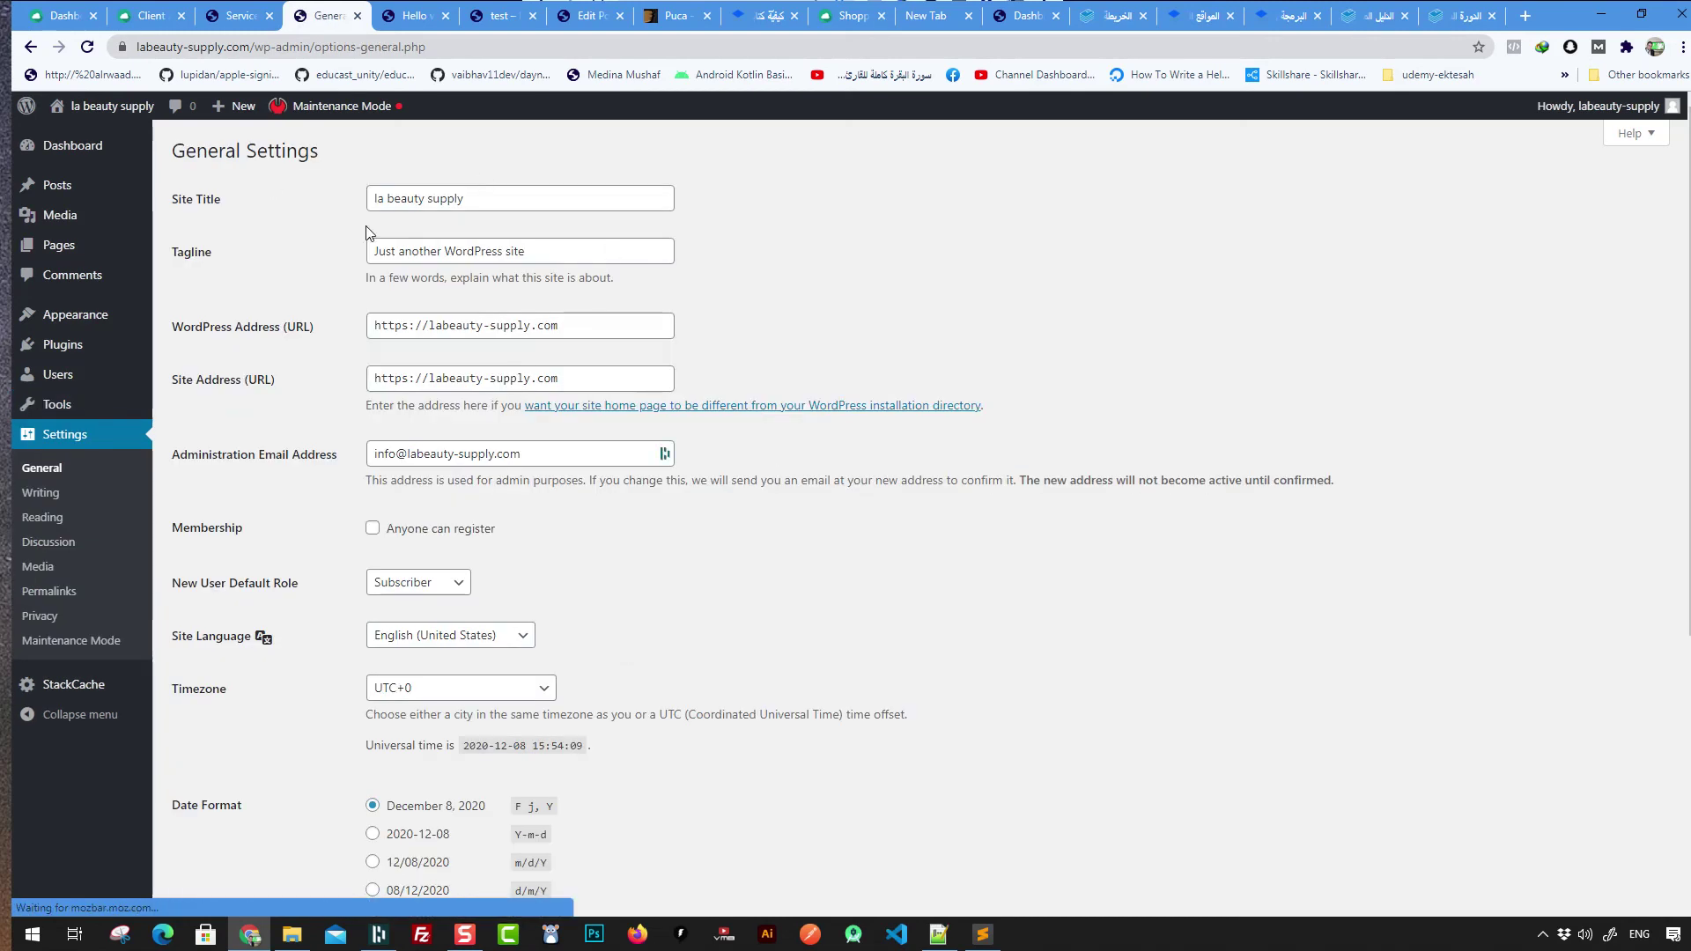
Step: Review the site title and WordPress address fields in General Settings
triple_click(413, 198)
click(918, 272)
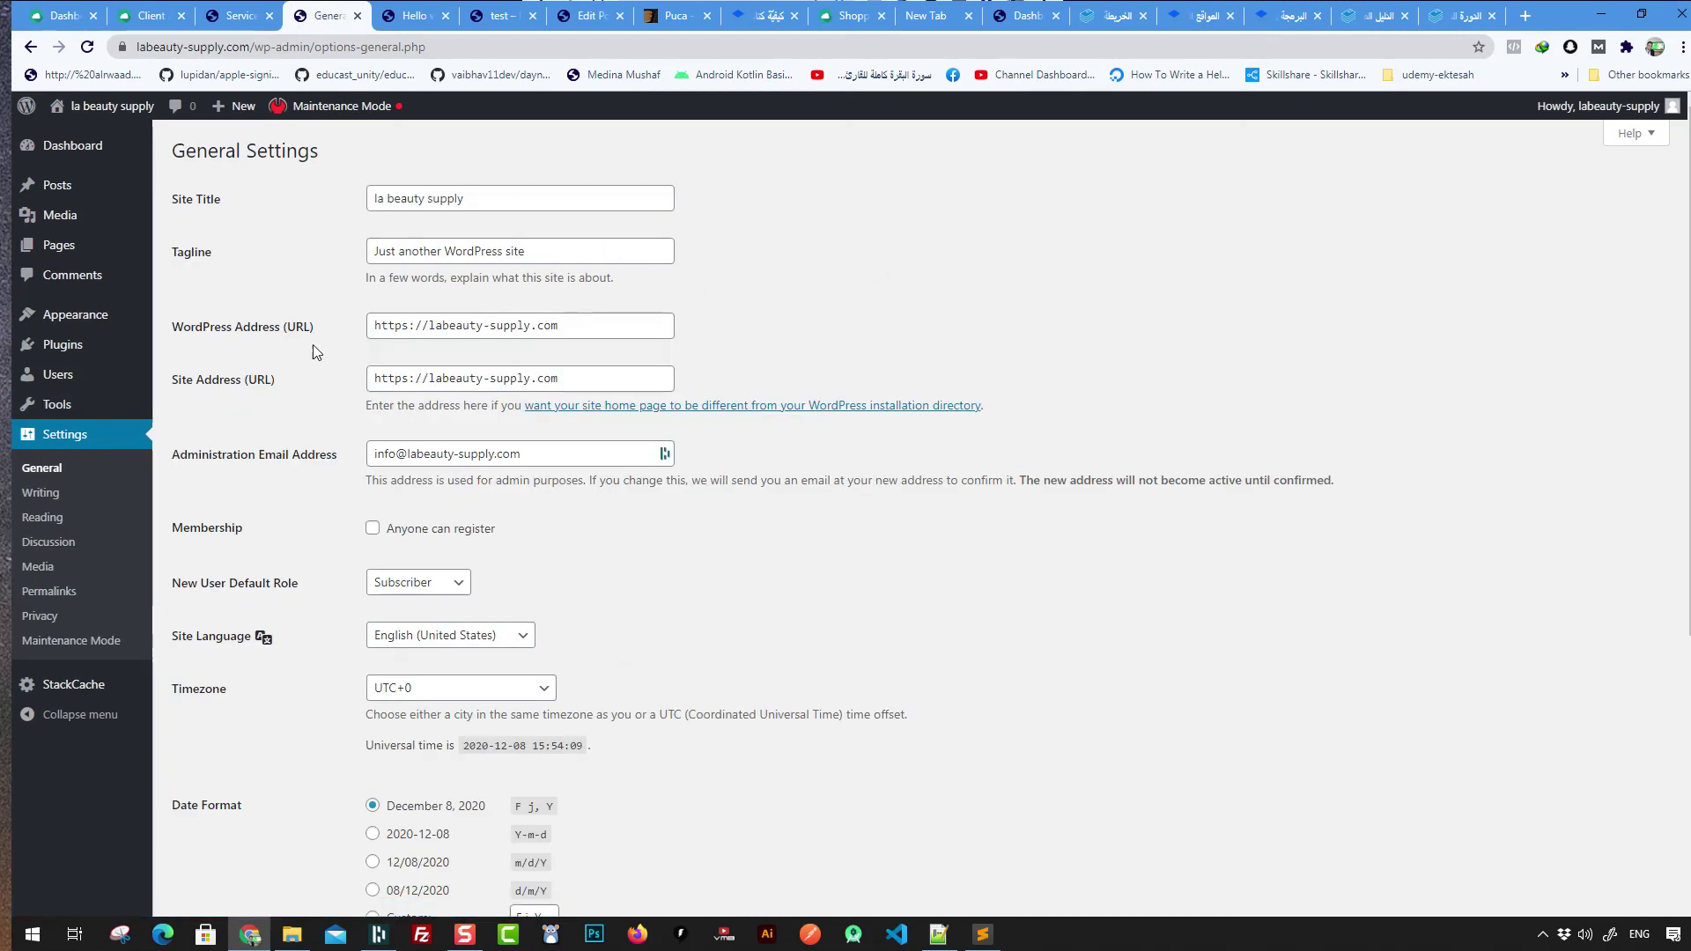
triple_click(370, 339)
click(918, 306)
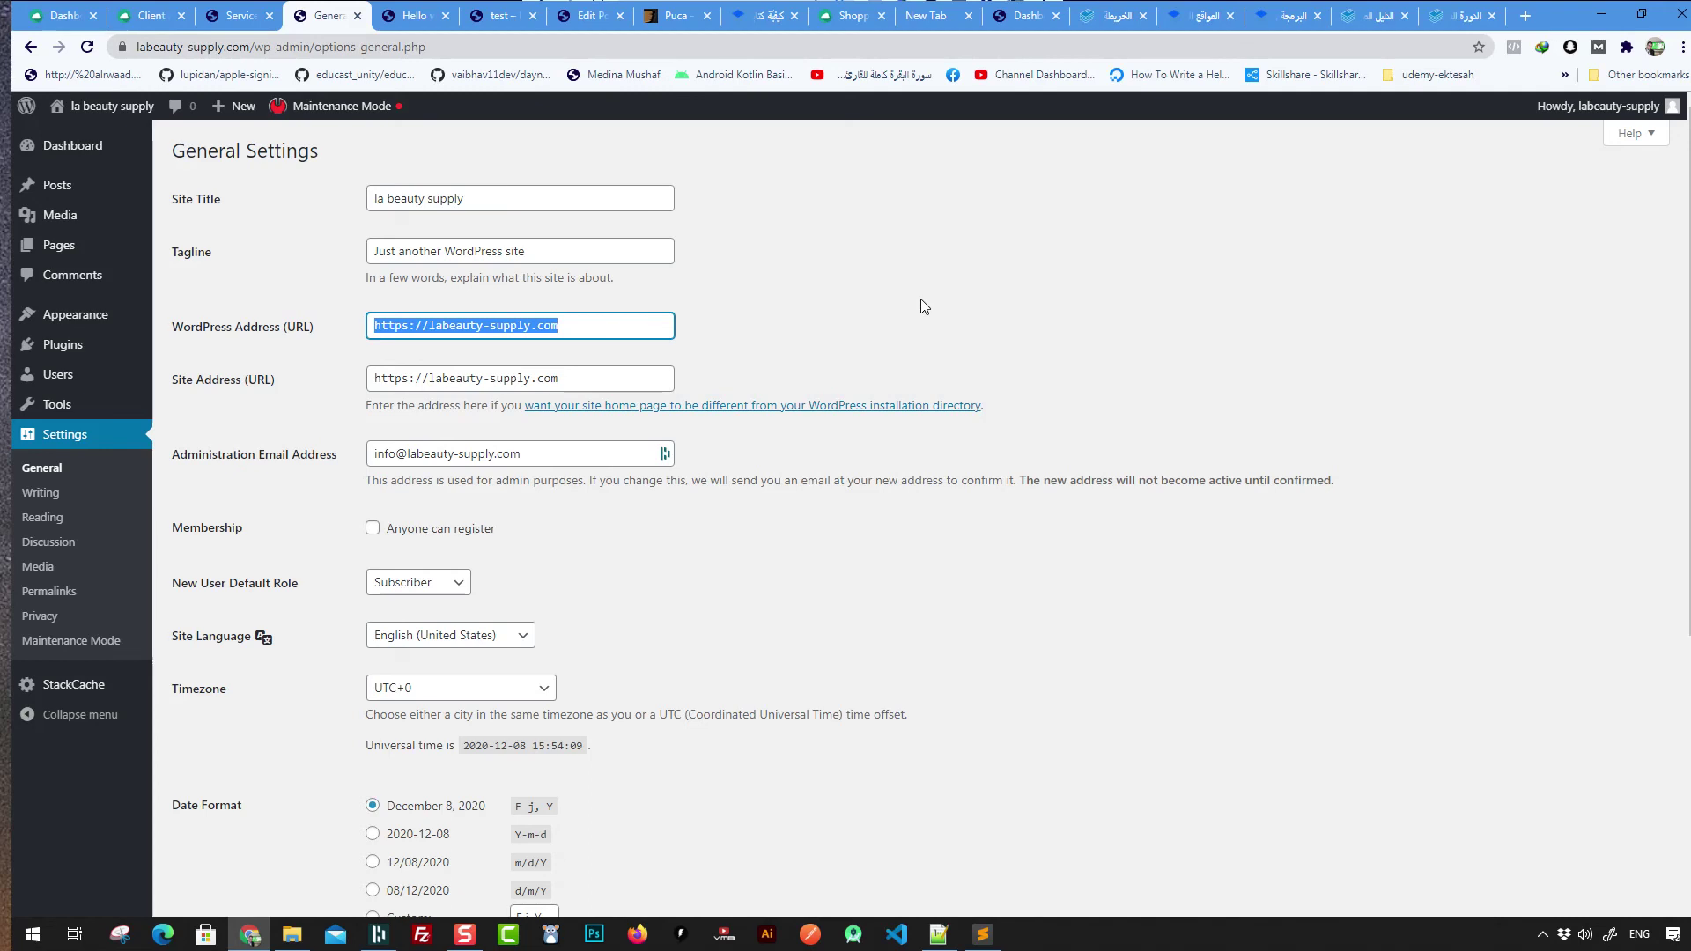
scroll(633, 390, down, 2)
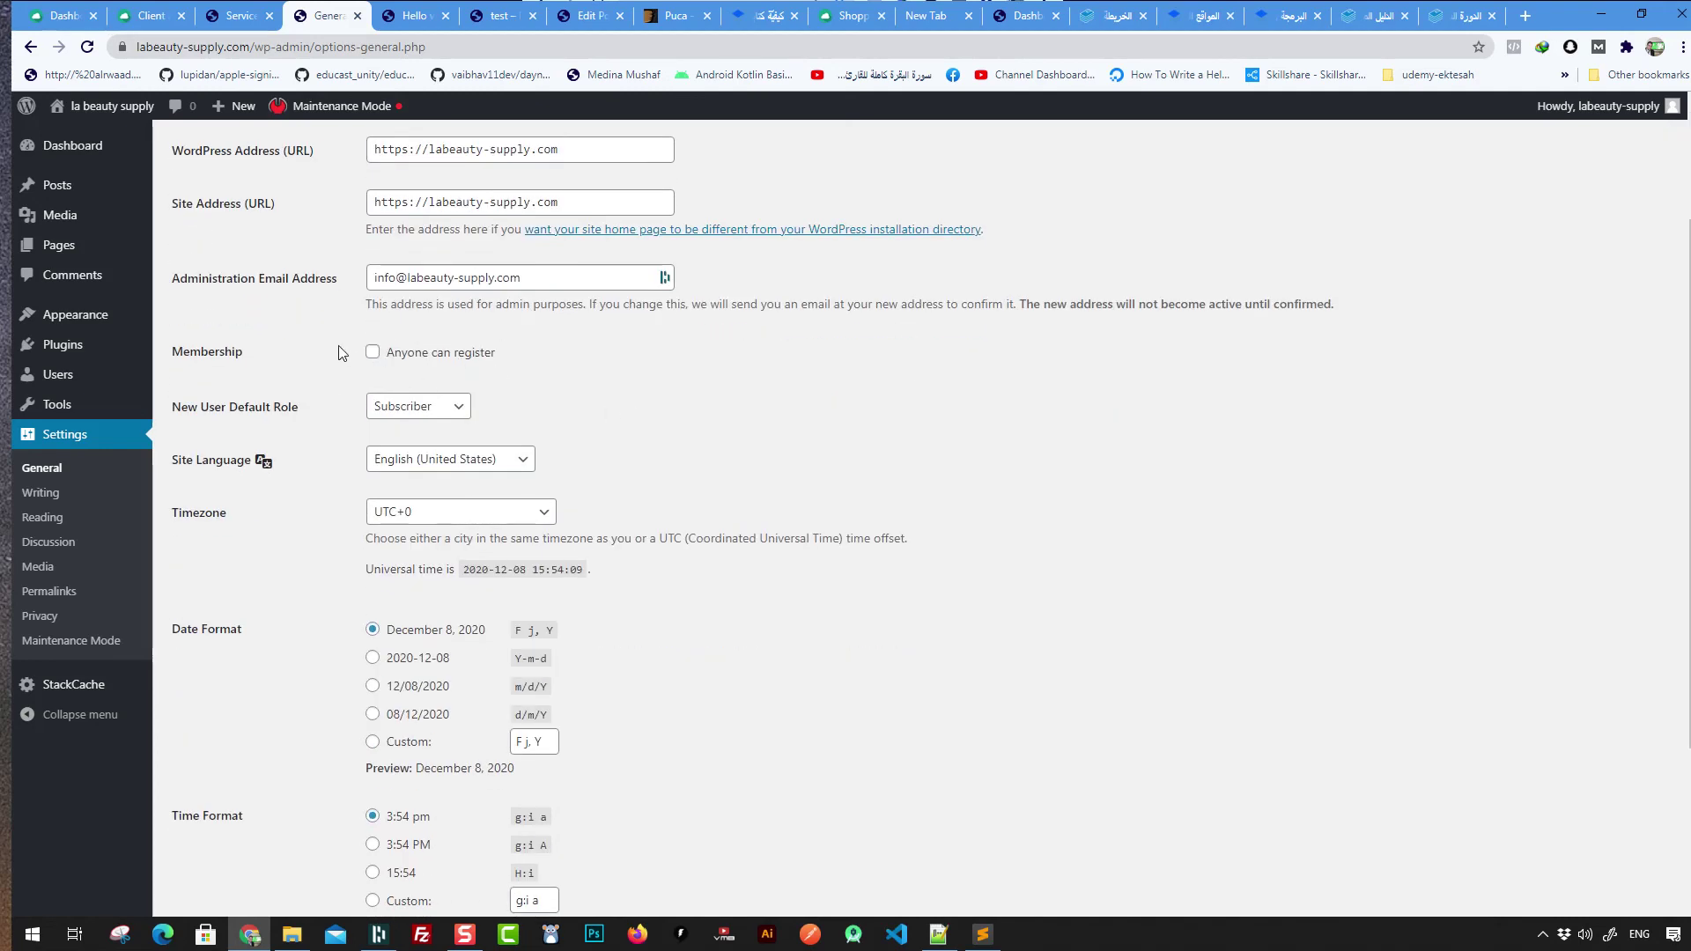
scroll(540, 370, down, 3)
Step: Enable 'Anyone can register', save the general settings, and go to Writing settings
click(238, 832)
scroll(494, 493, down, 2)
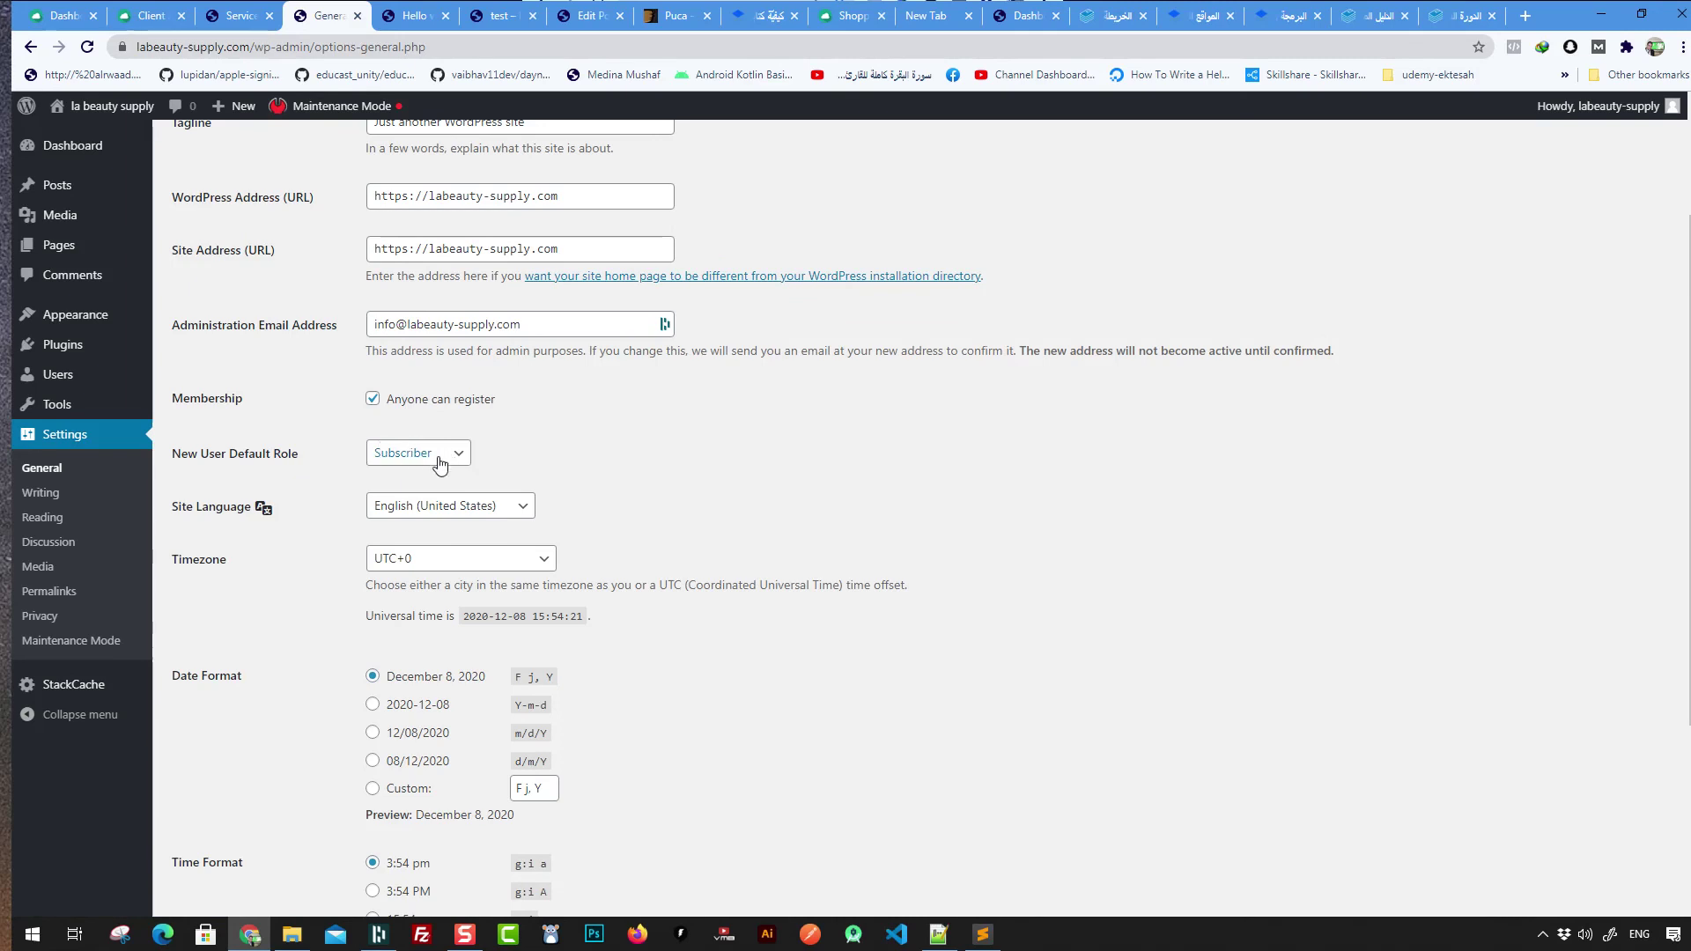
scroll(467, 450, down, 1)
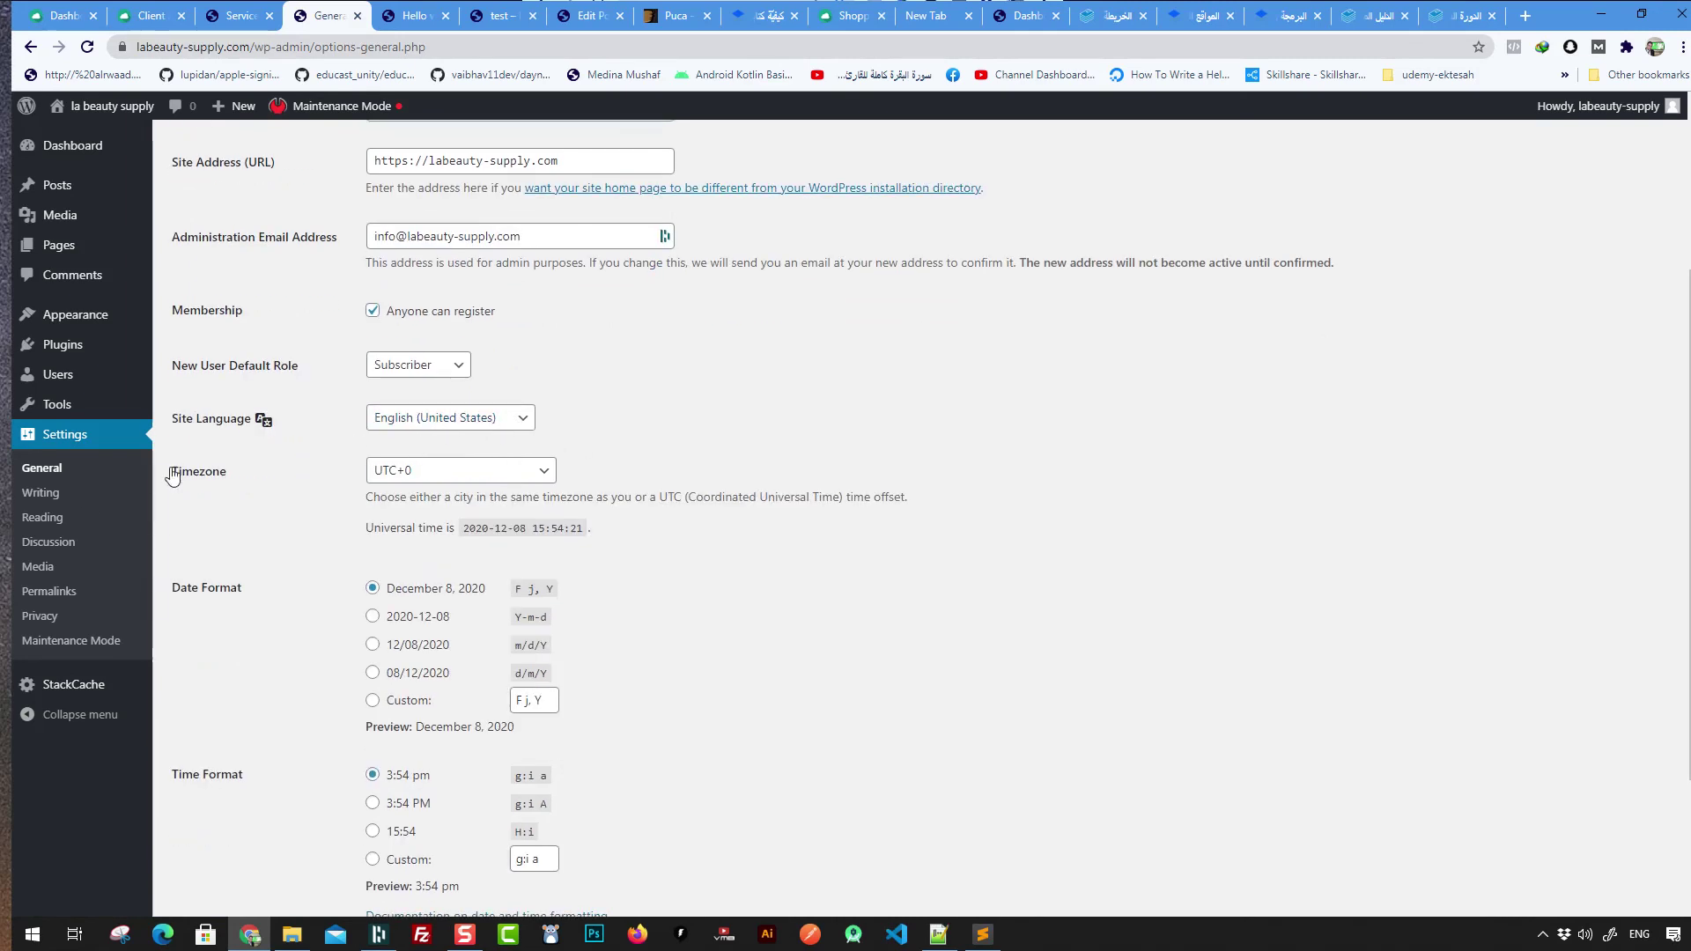
scroll(519, 528, down, 2)
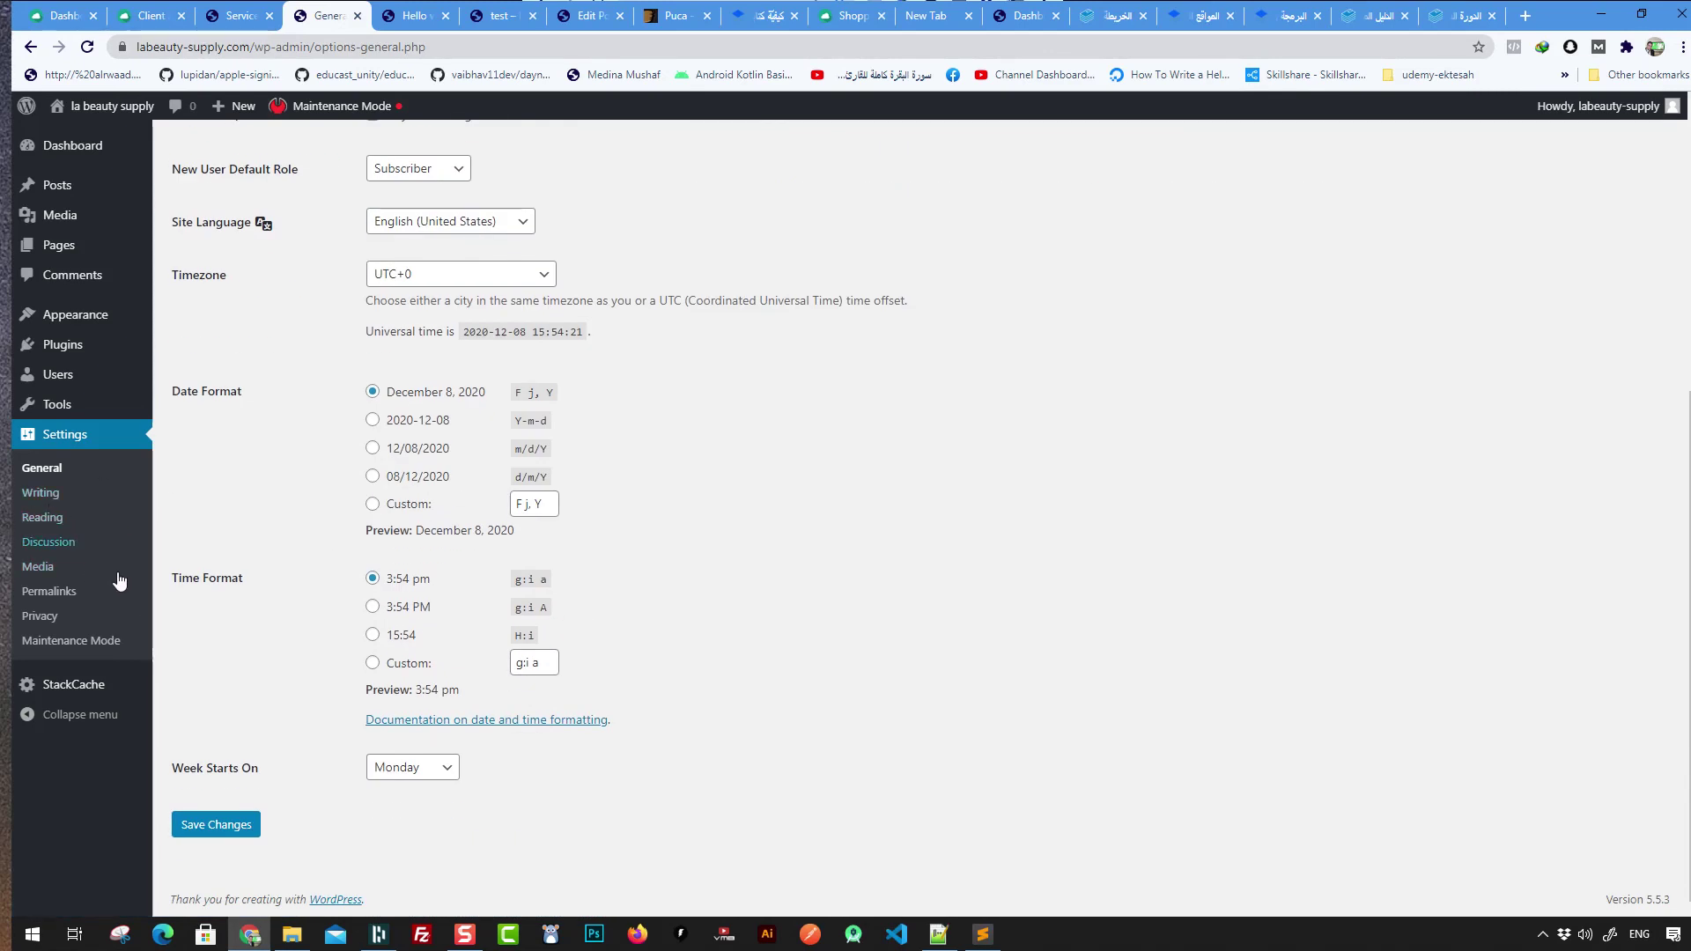
click(47, 497)
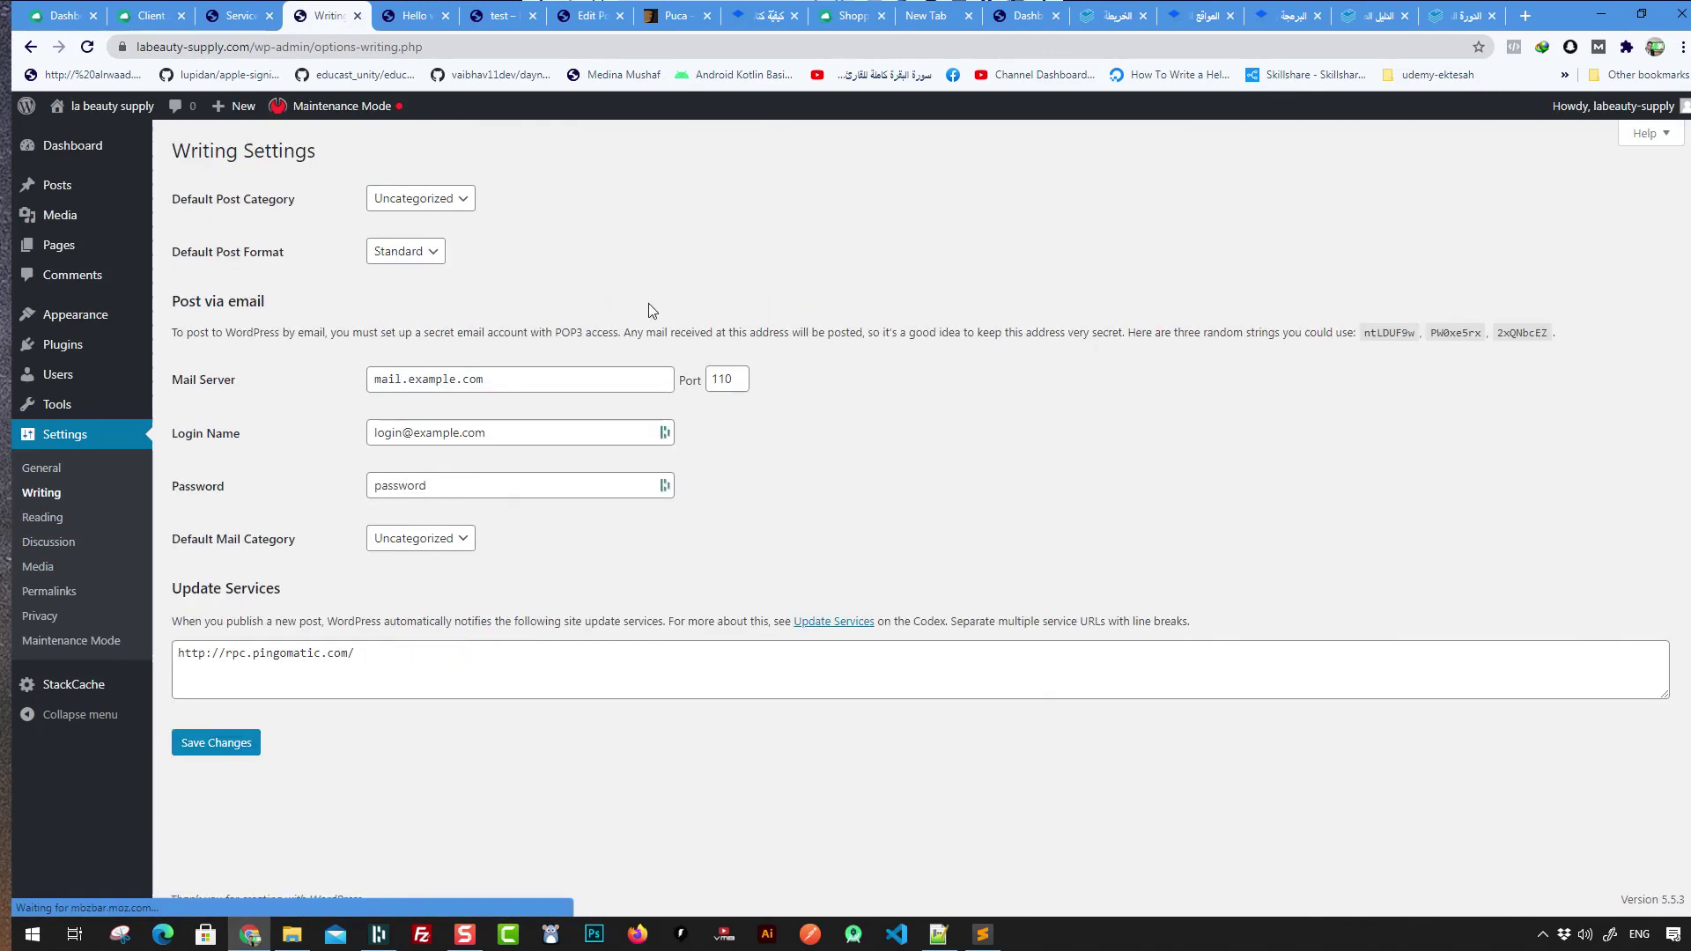
Step: In Reading settings, save a static homepage set to Sample Page, then go to Permalinks
click(42, 518)
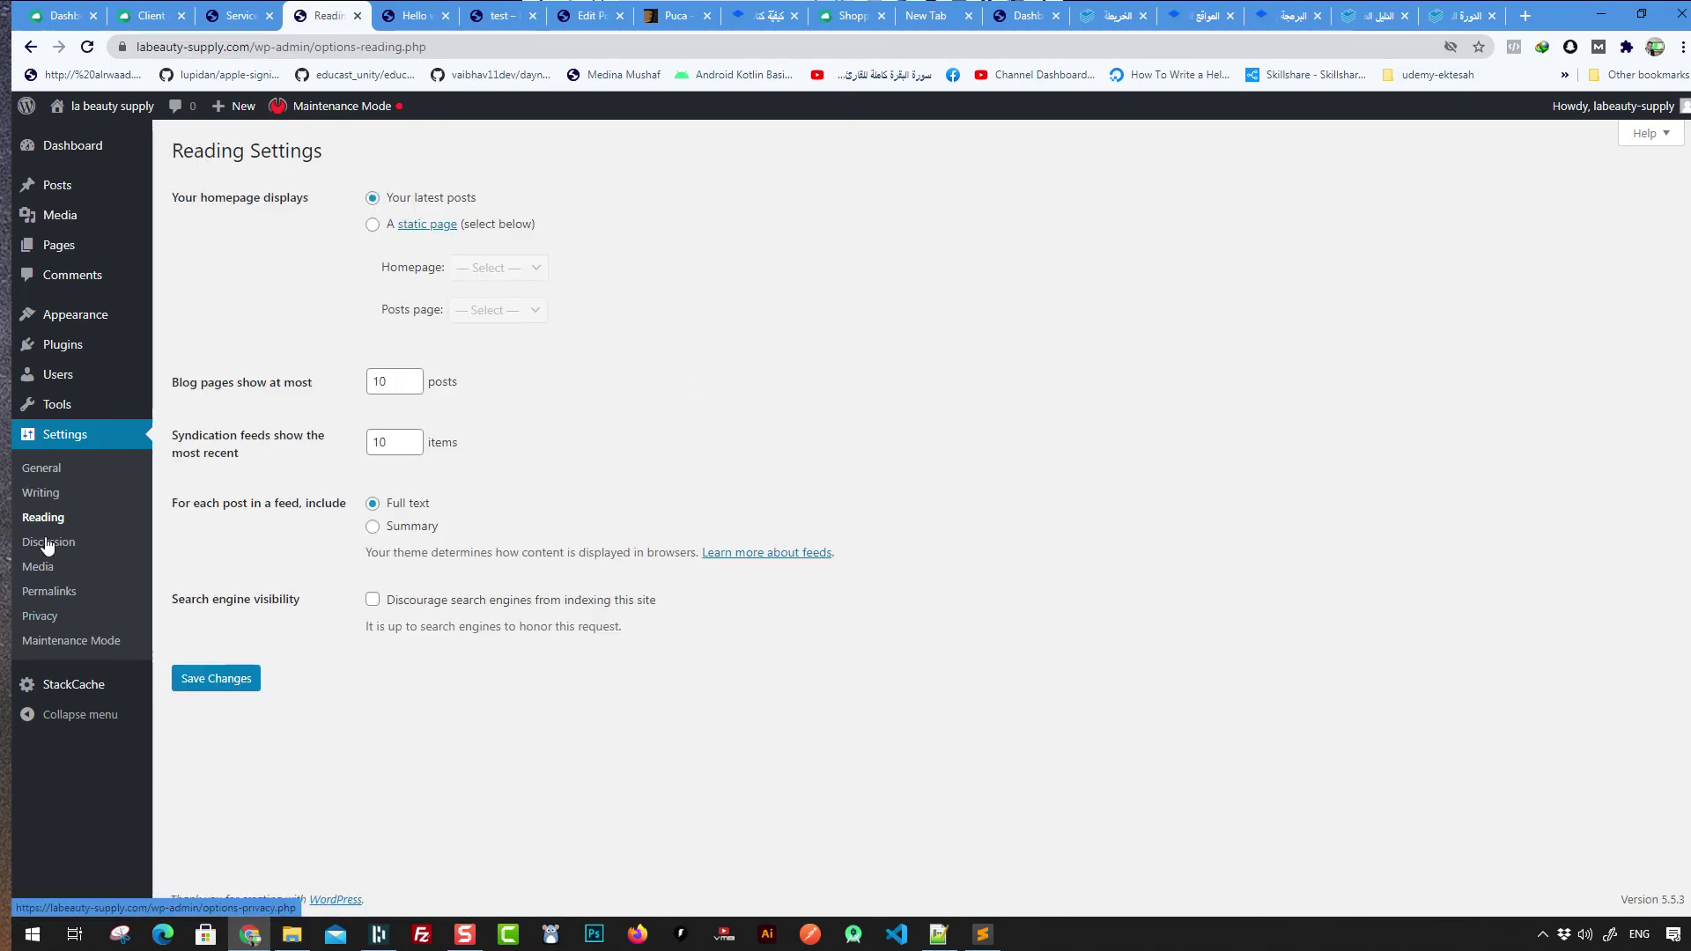
click(374, 226)
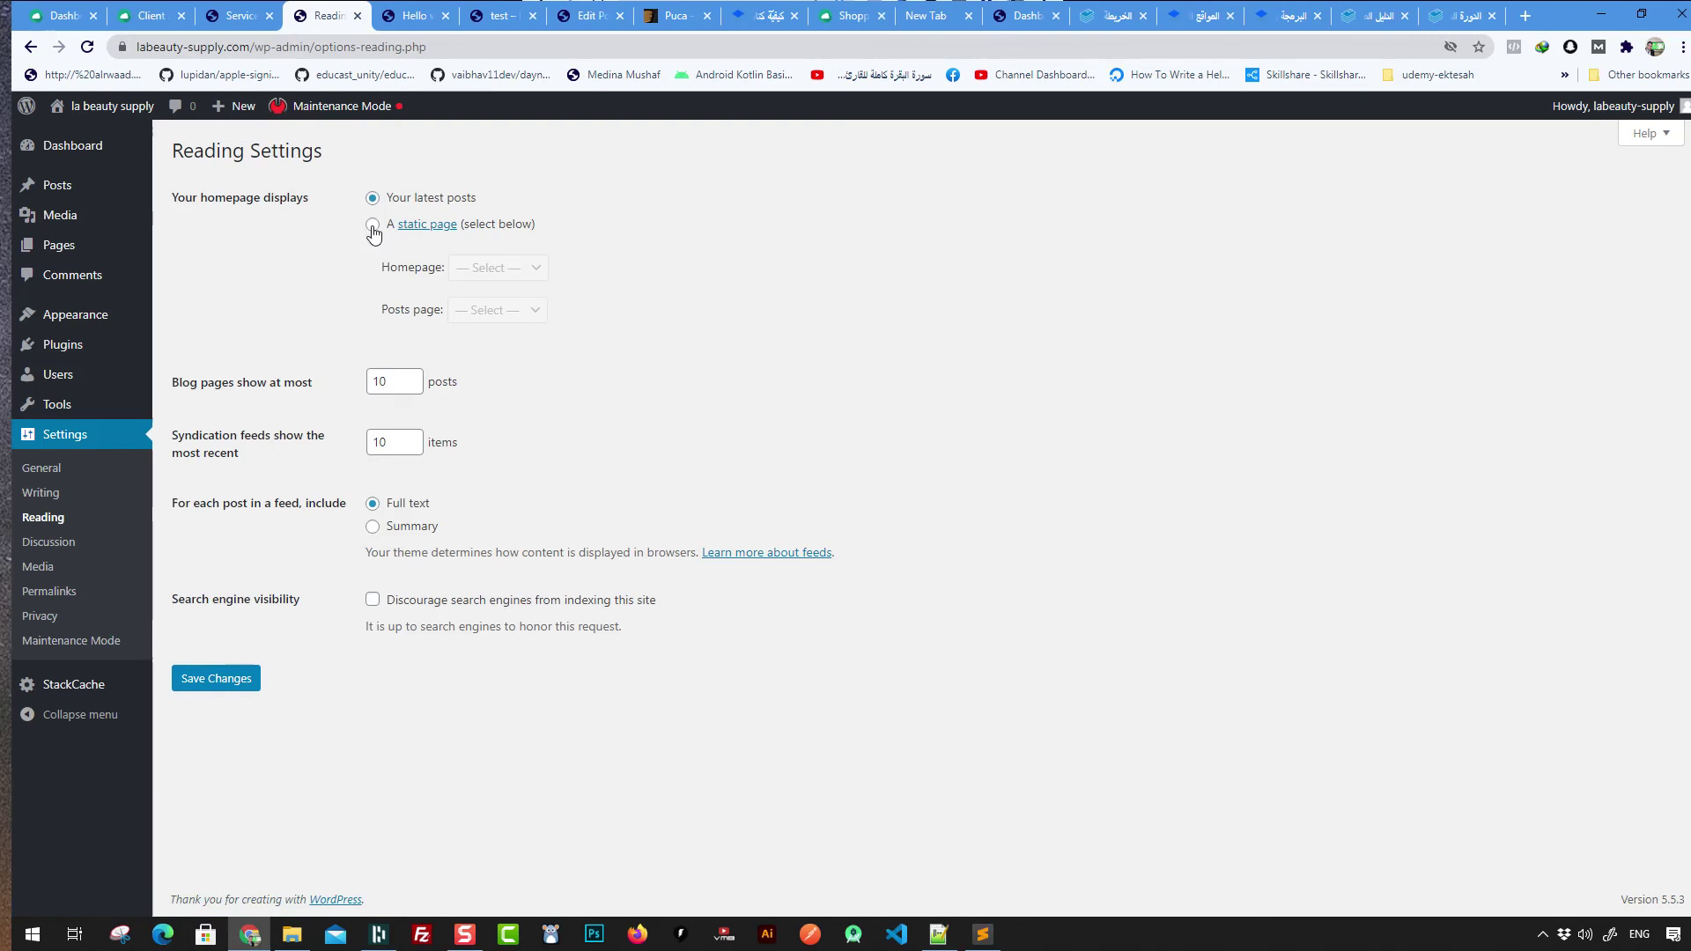
click(535, 267)
click(535, 268)
click(535, 268)
click(509, 309)
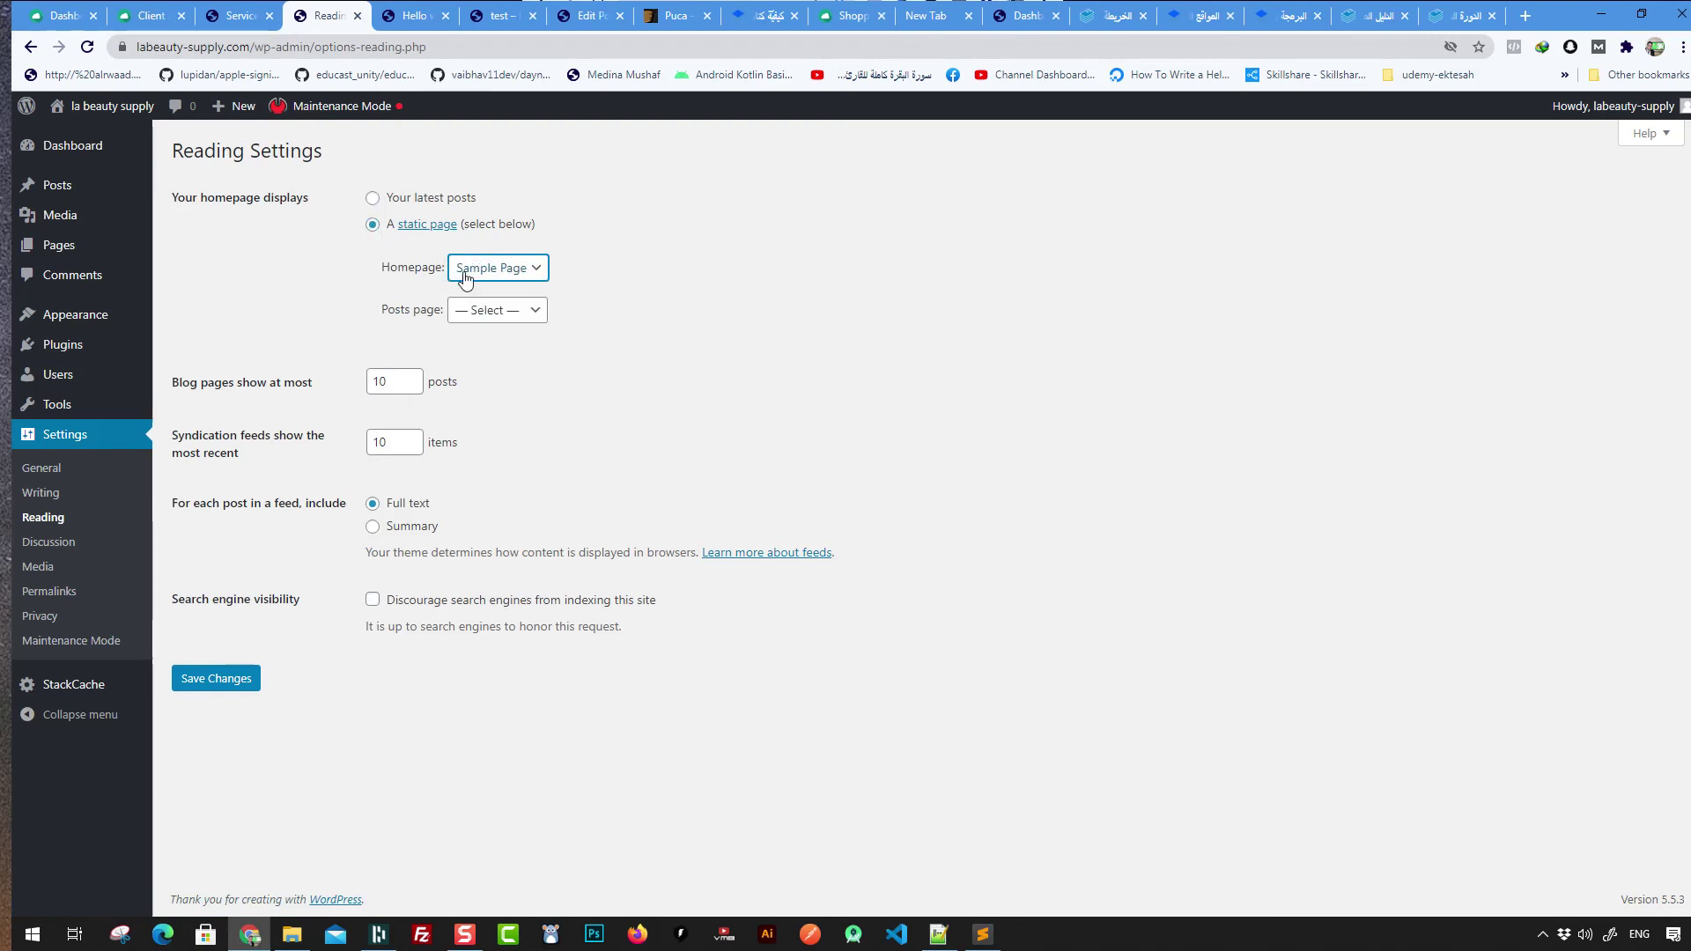
click(235, 690)
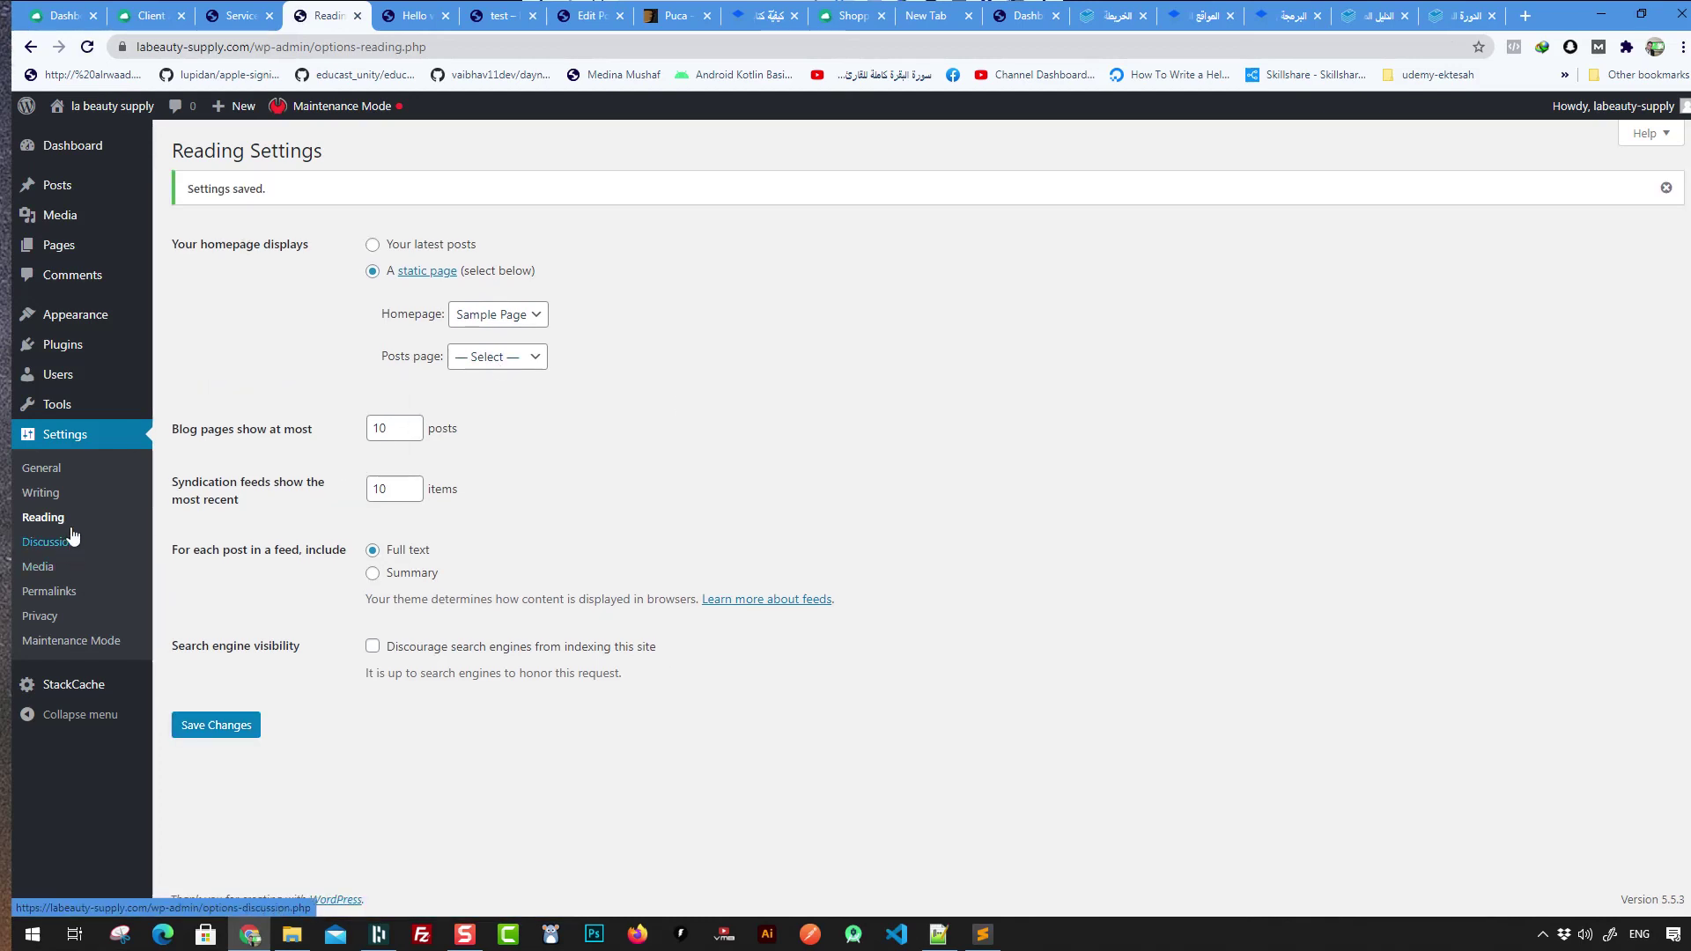
click(62, 593)
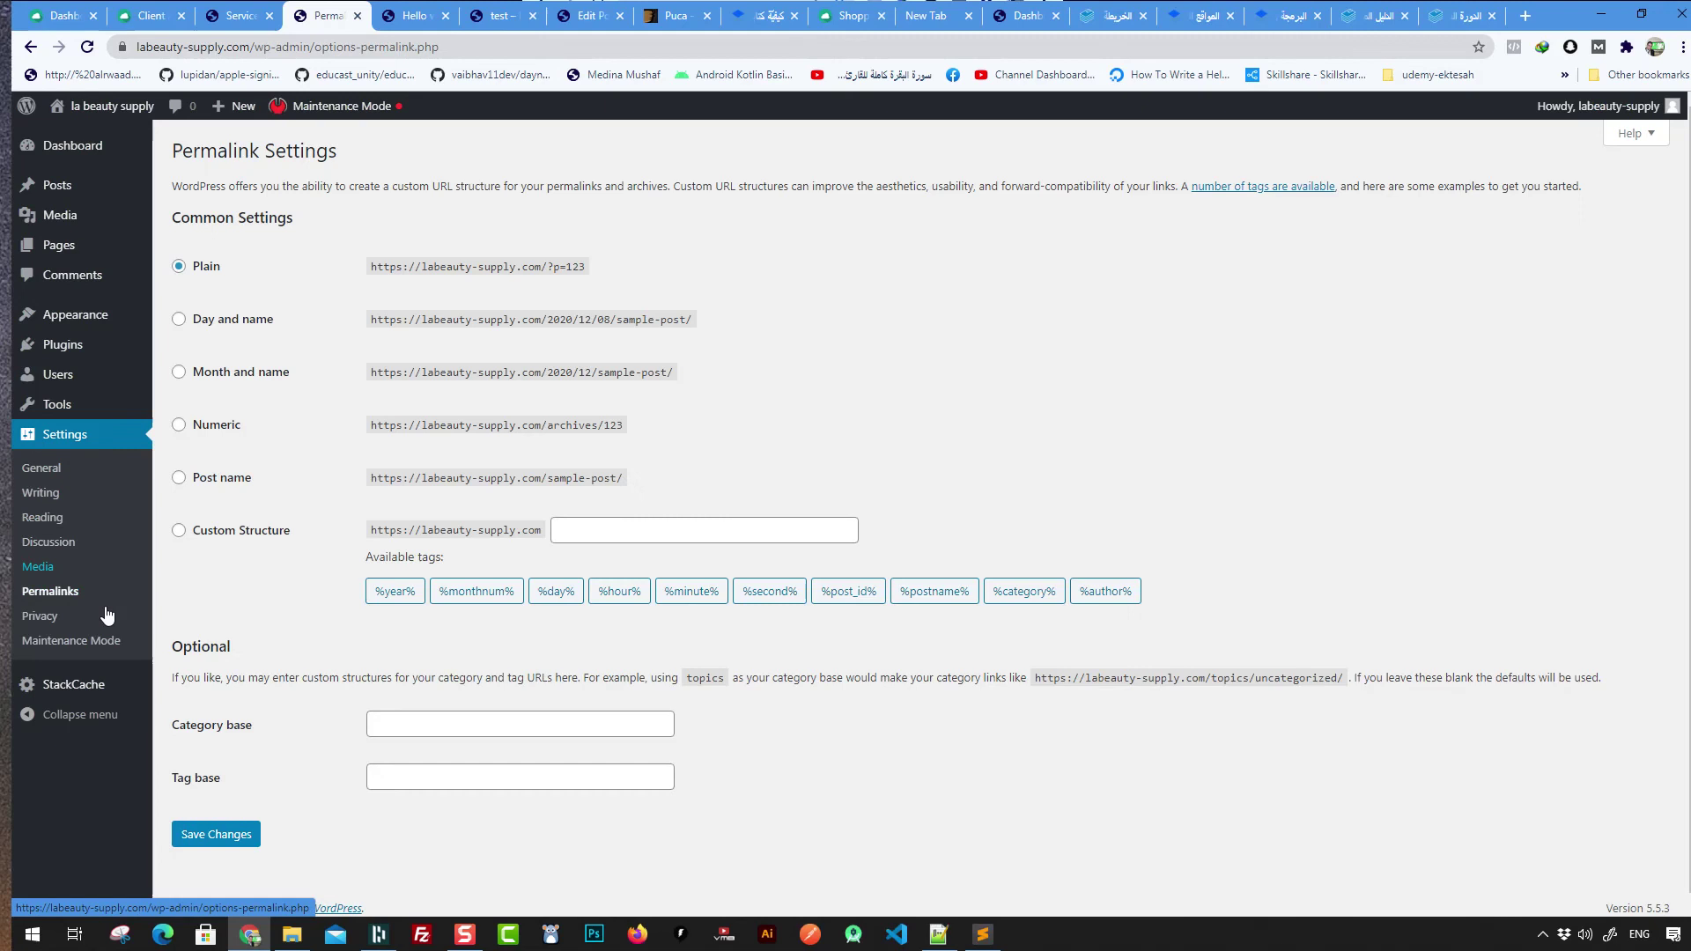
Step: Save Post name permalinks and purge the entire StackCache site cache
click(220, 835)
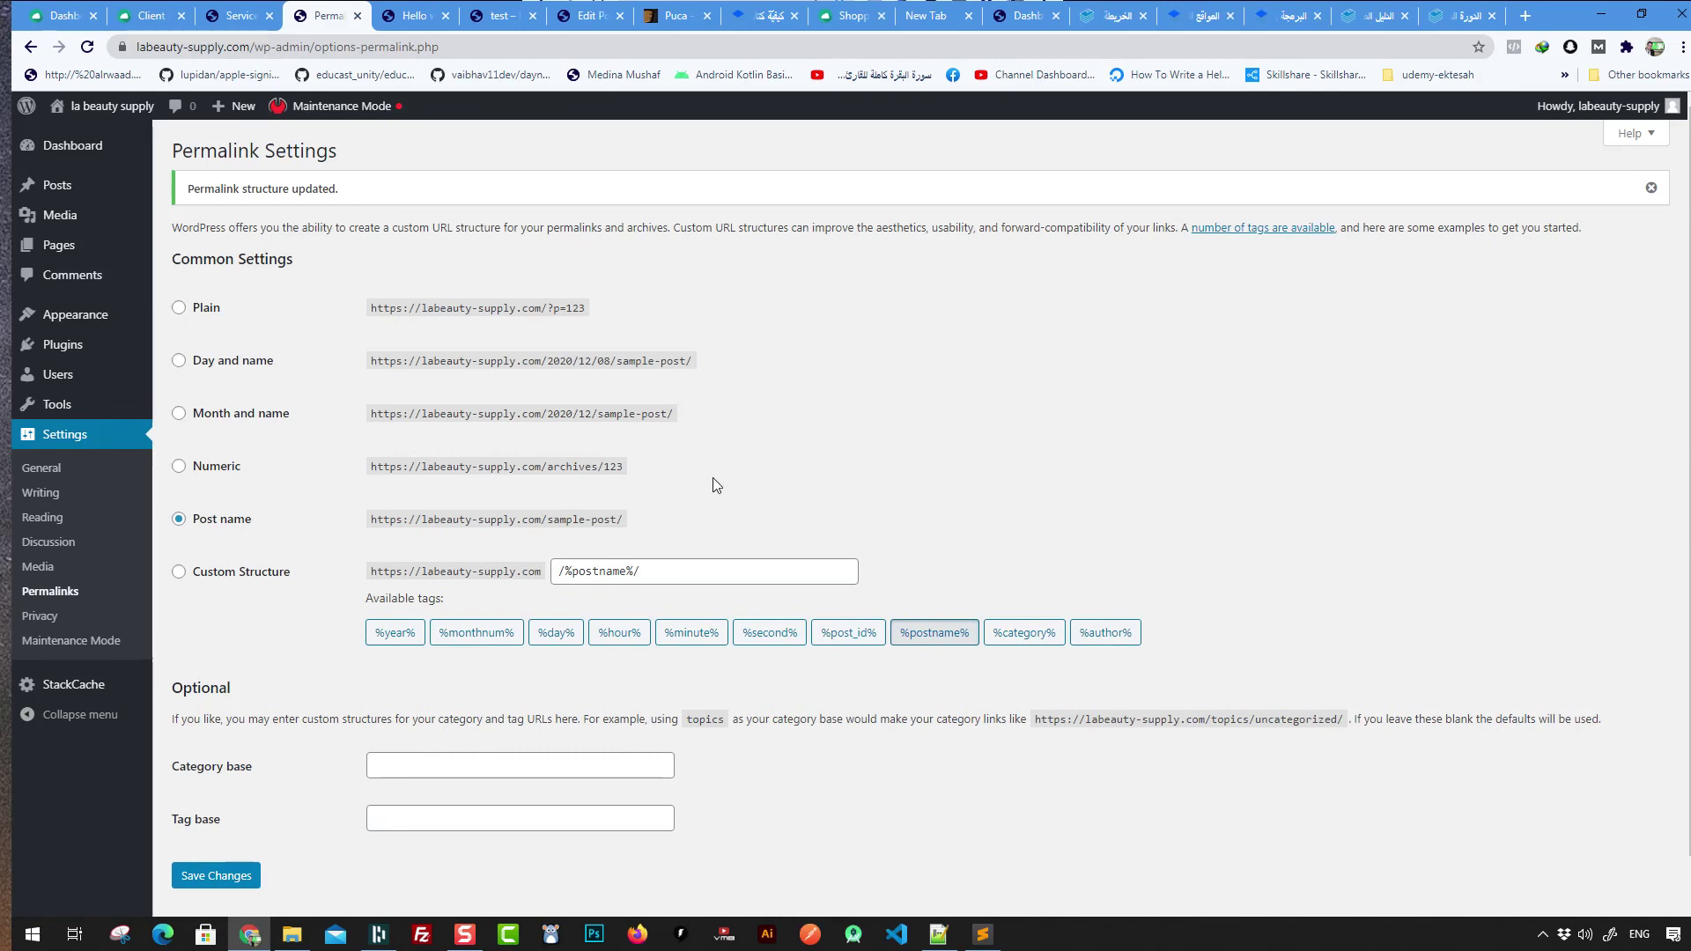
drag(516, 520, 636, 521)
click(251, 539)
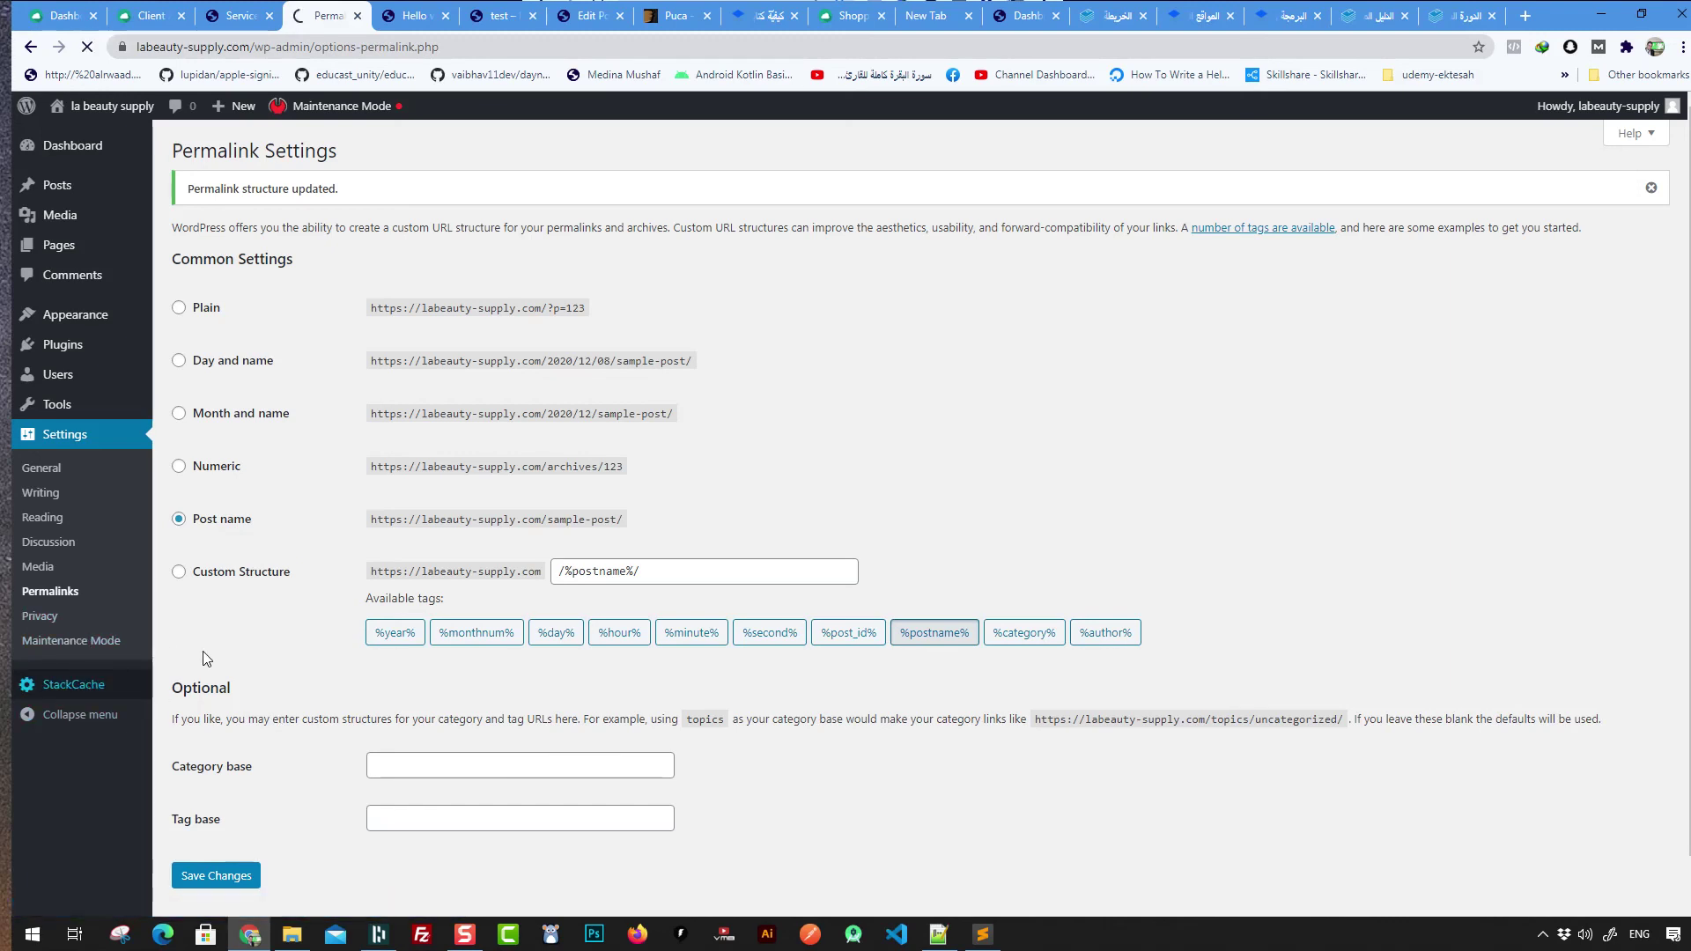
click(74, 684)
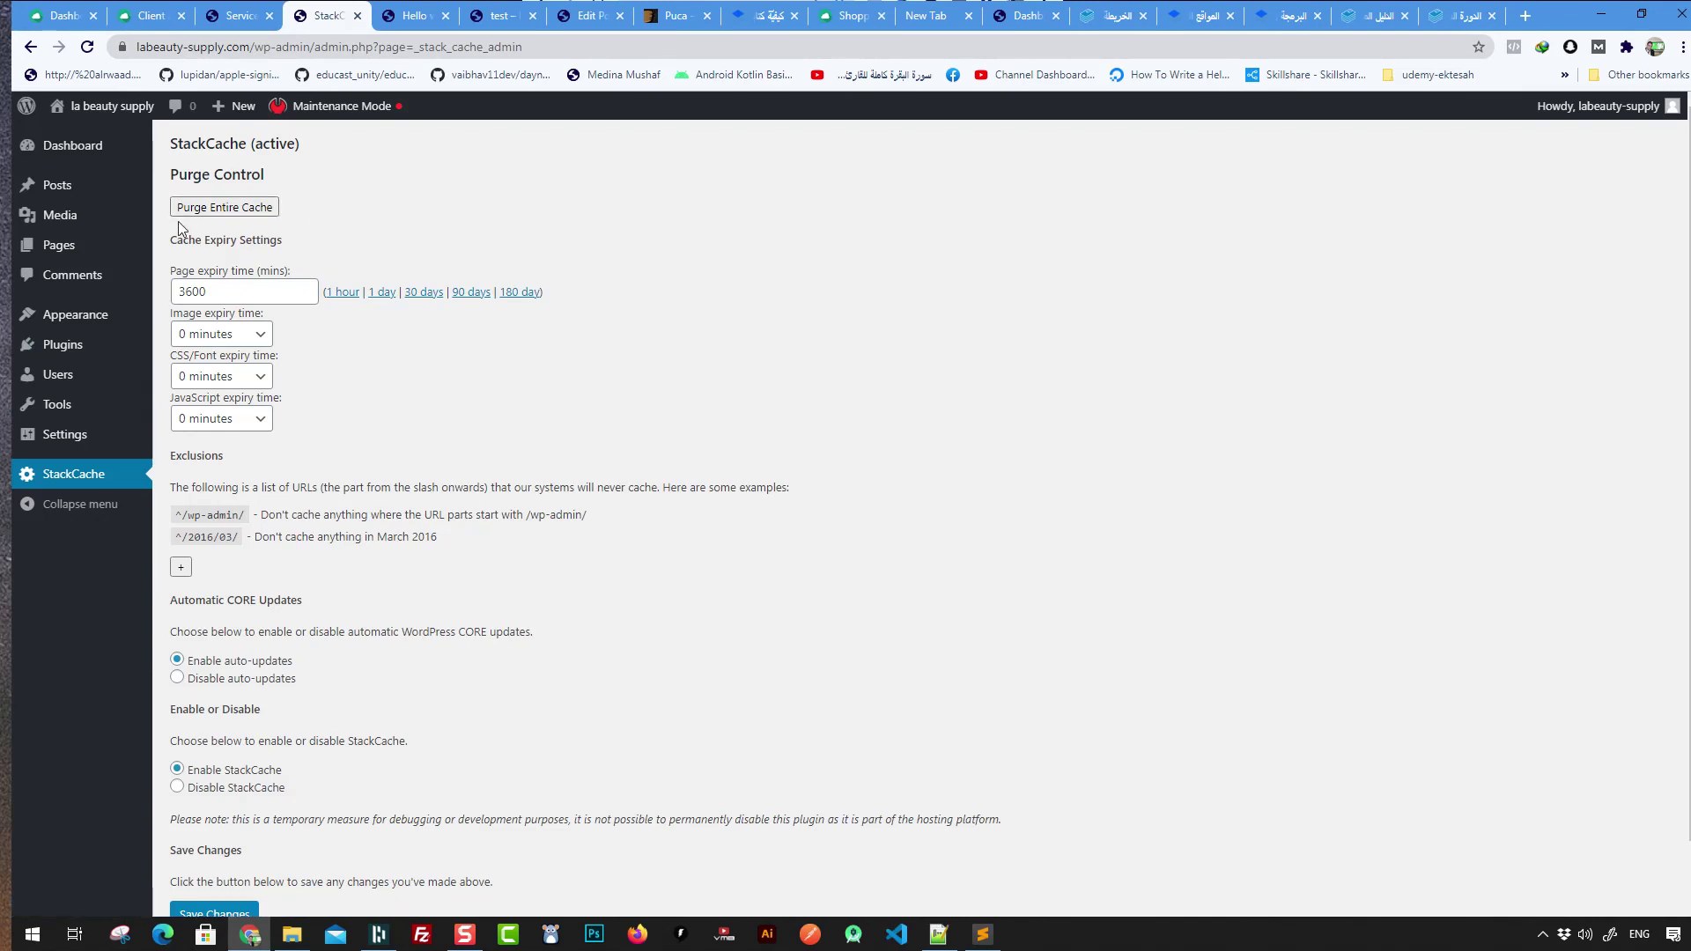
click(248, 210)
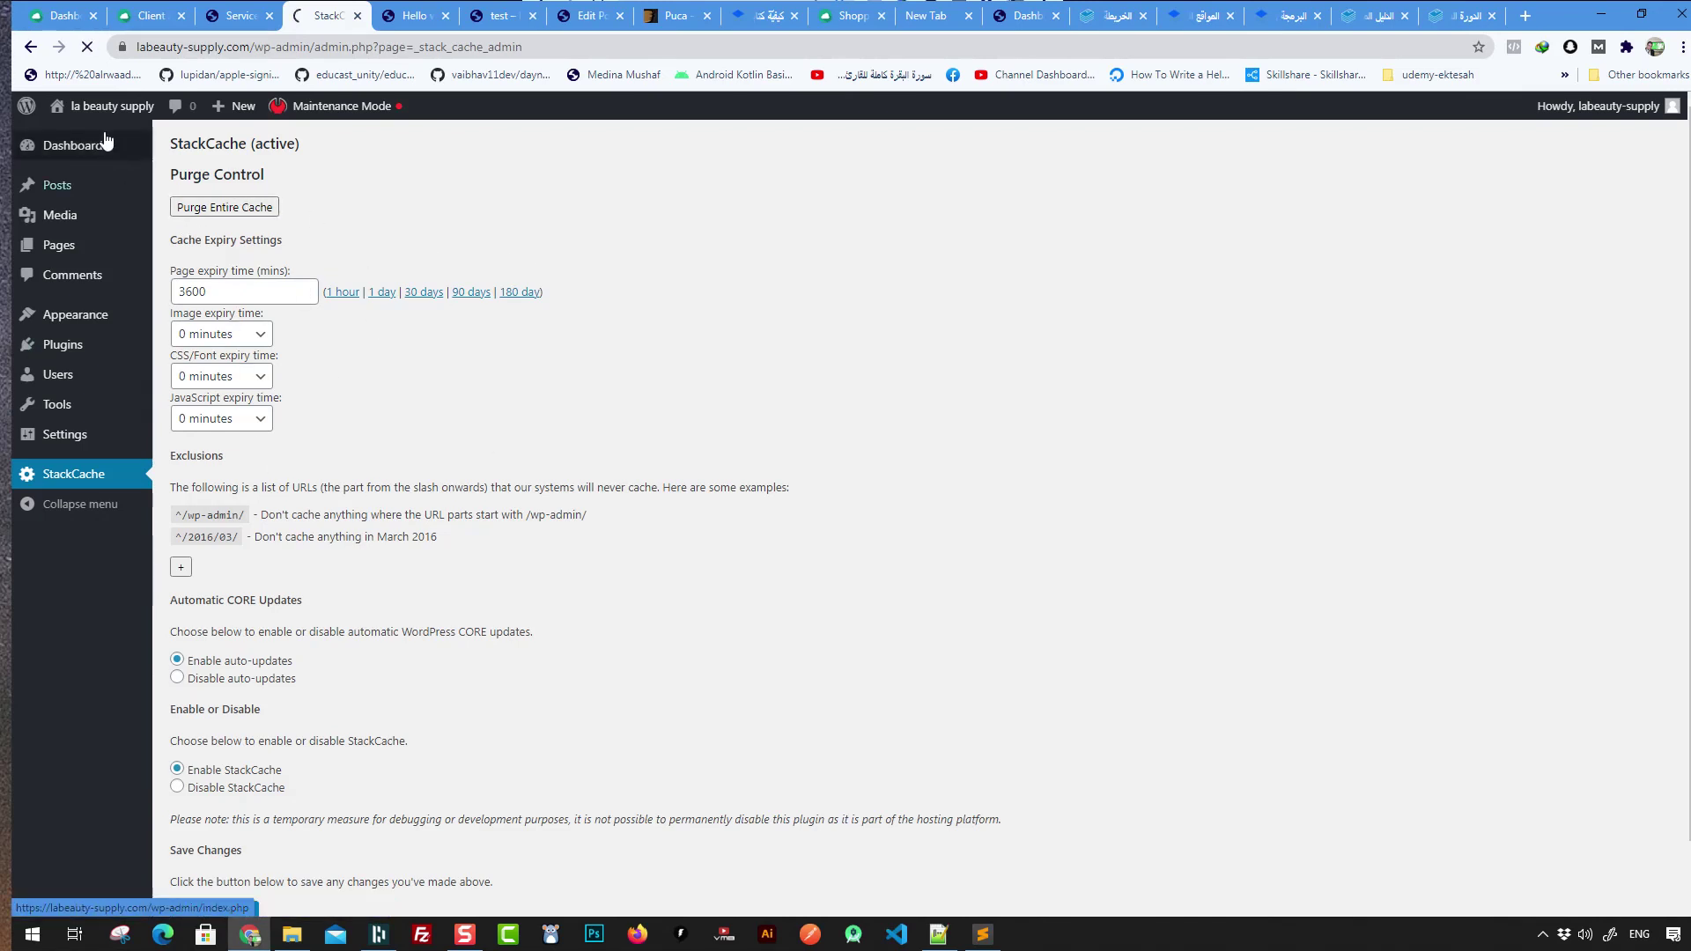
Step: Visit the site's front page and scroll through it
click(112, 105)
scroll(671, 408, down, 7)
scroll(986, 458, up, 7)
scroll(783, 548, down, 2)
scroll(788, 573, down, 5)
scroll(362, 396, up, 7)
right_click(362, 396)
Step: Reload the front page to confirm Sample Page shows, then return to the Dashboard
click(396, 446)
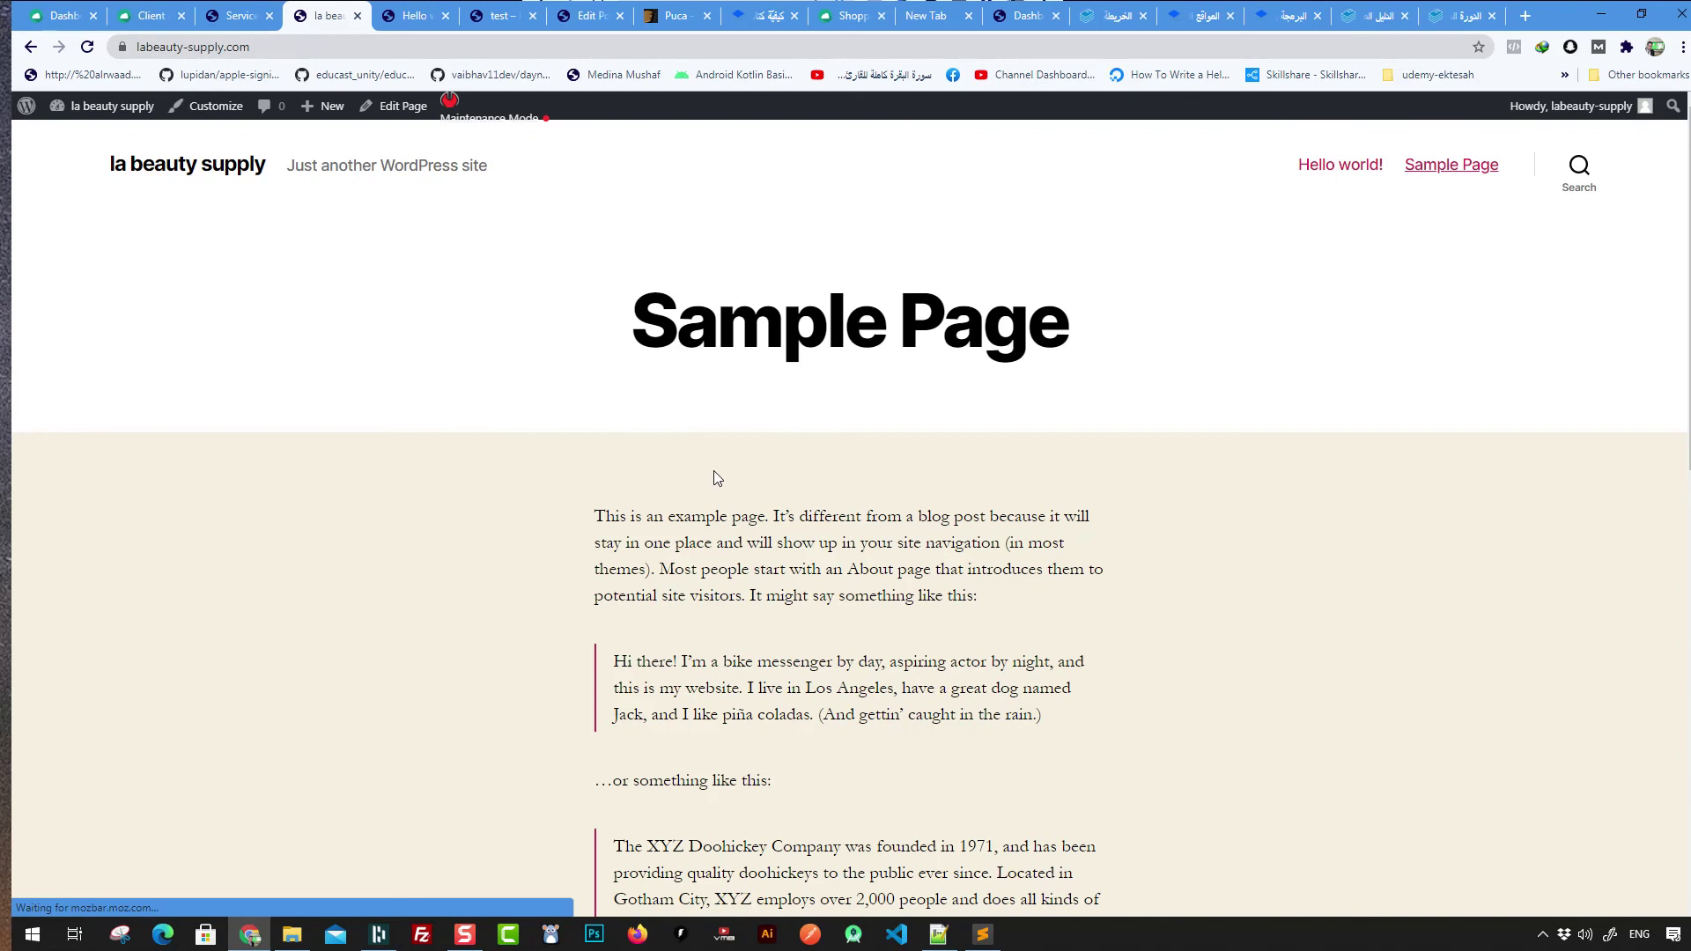
scroll(1189, 441, down, 8)
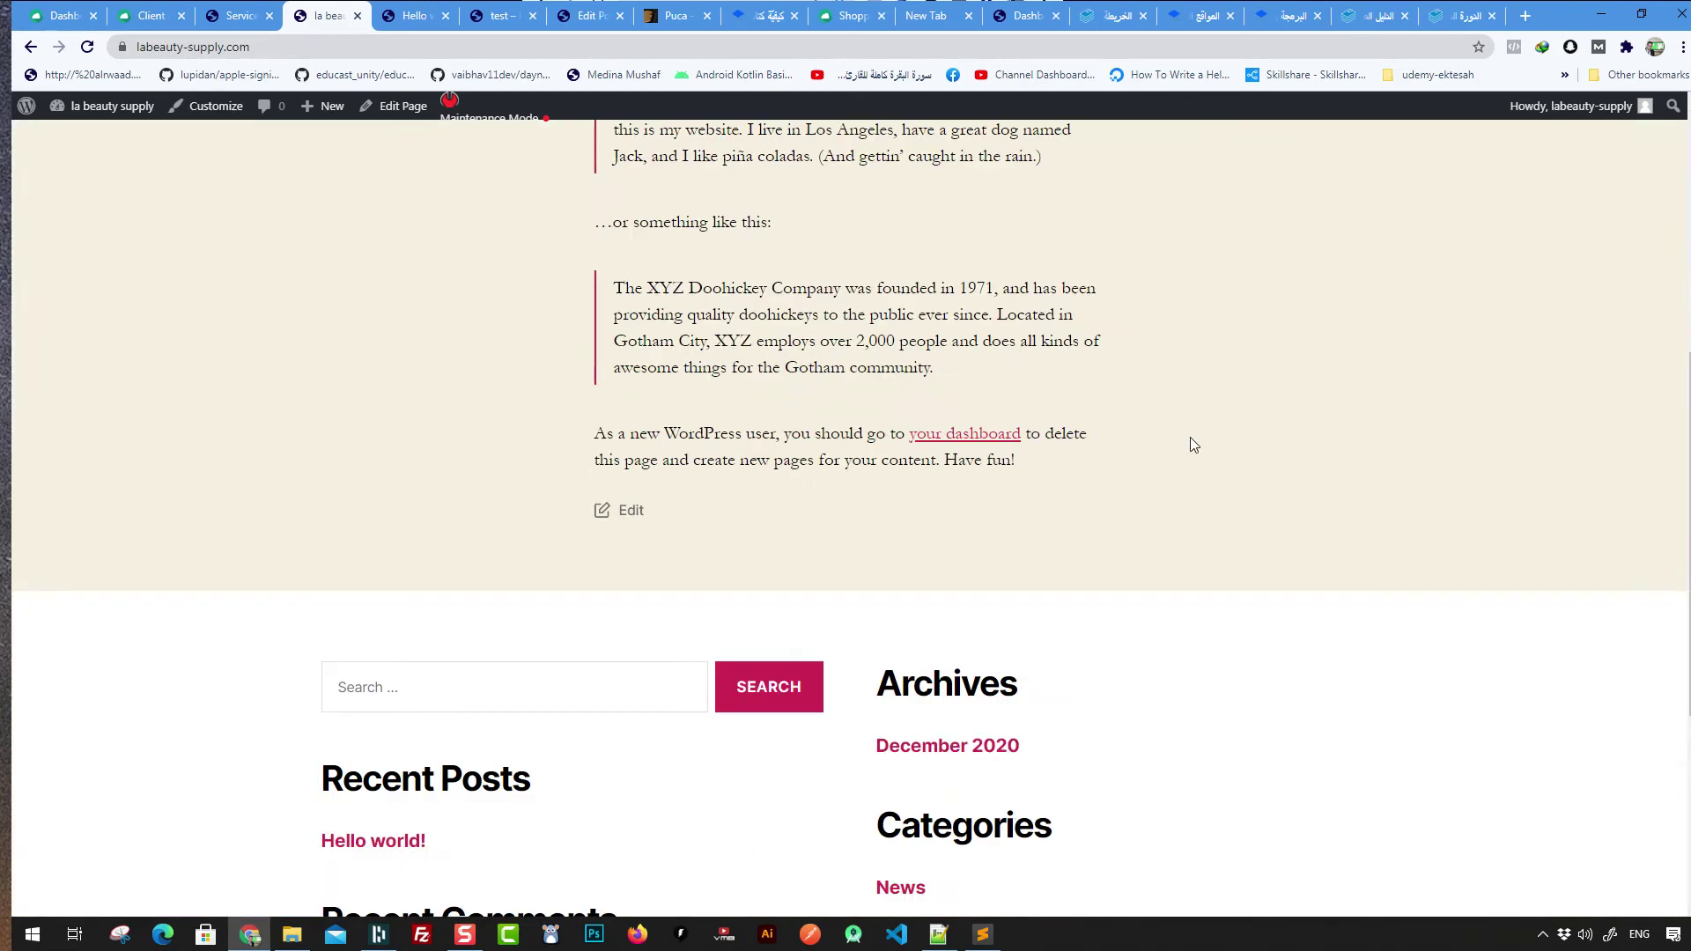
scroll(1117, 484, up, 6)
scroll(1121, 483, up, 3)
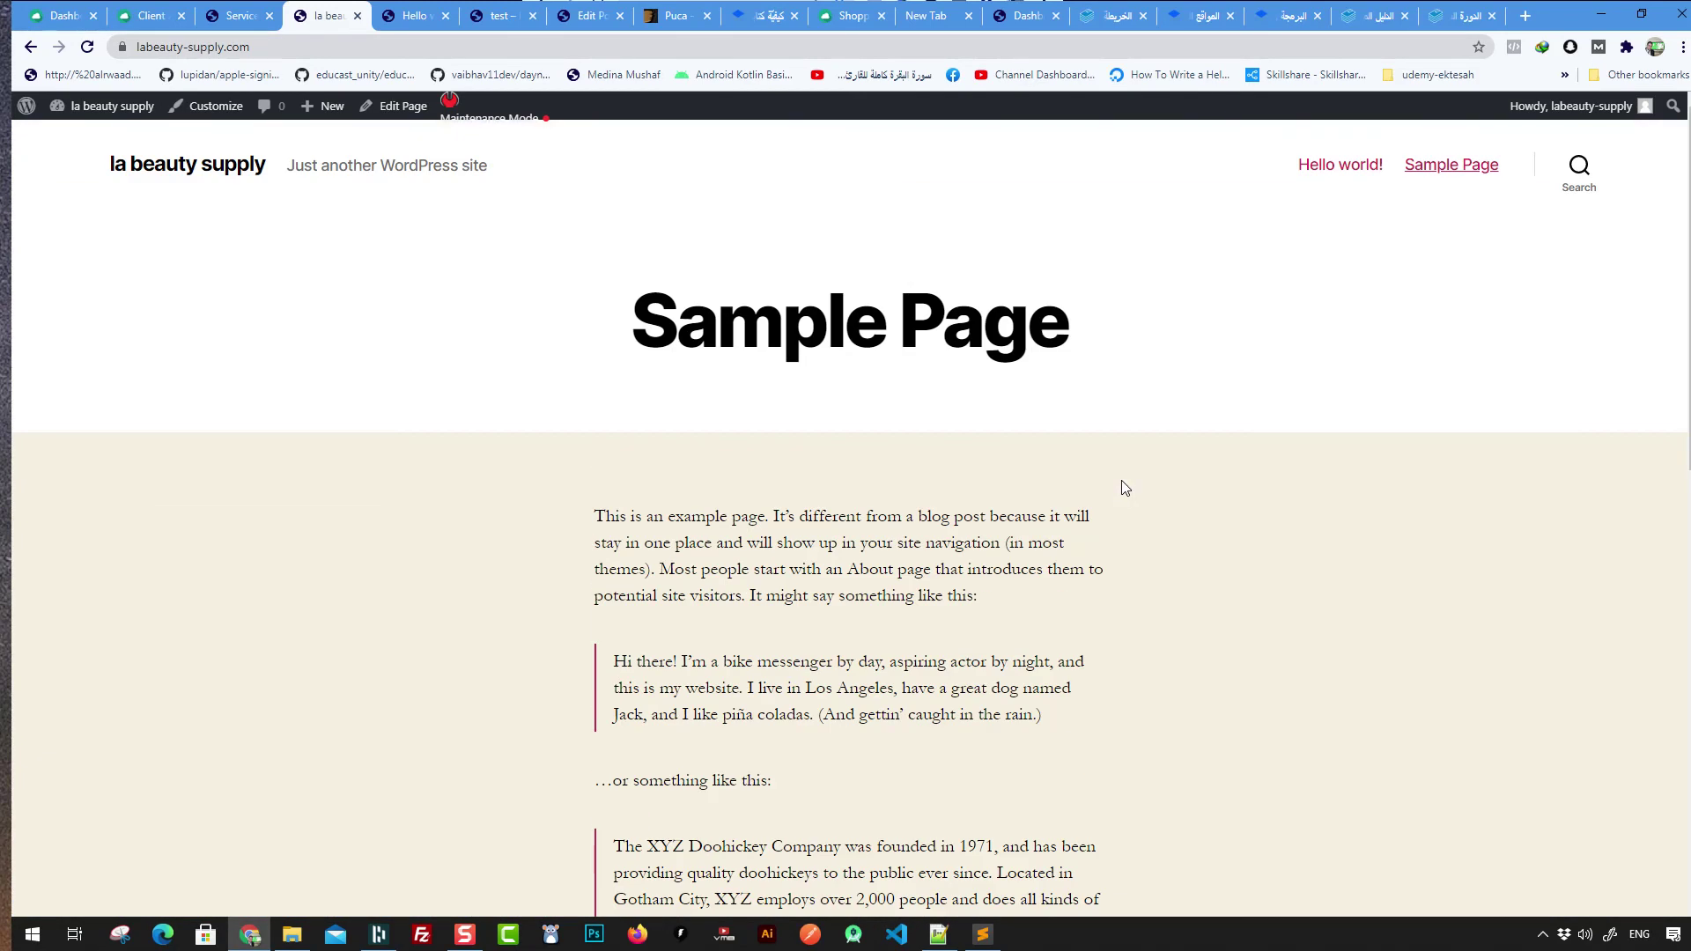
scroll(1233, 467, down, 8)
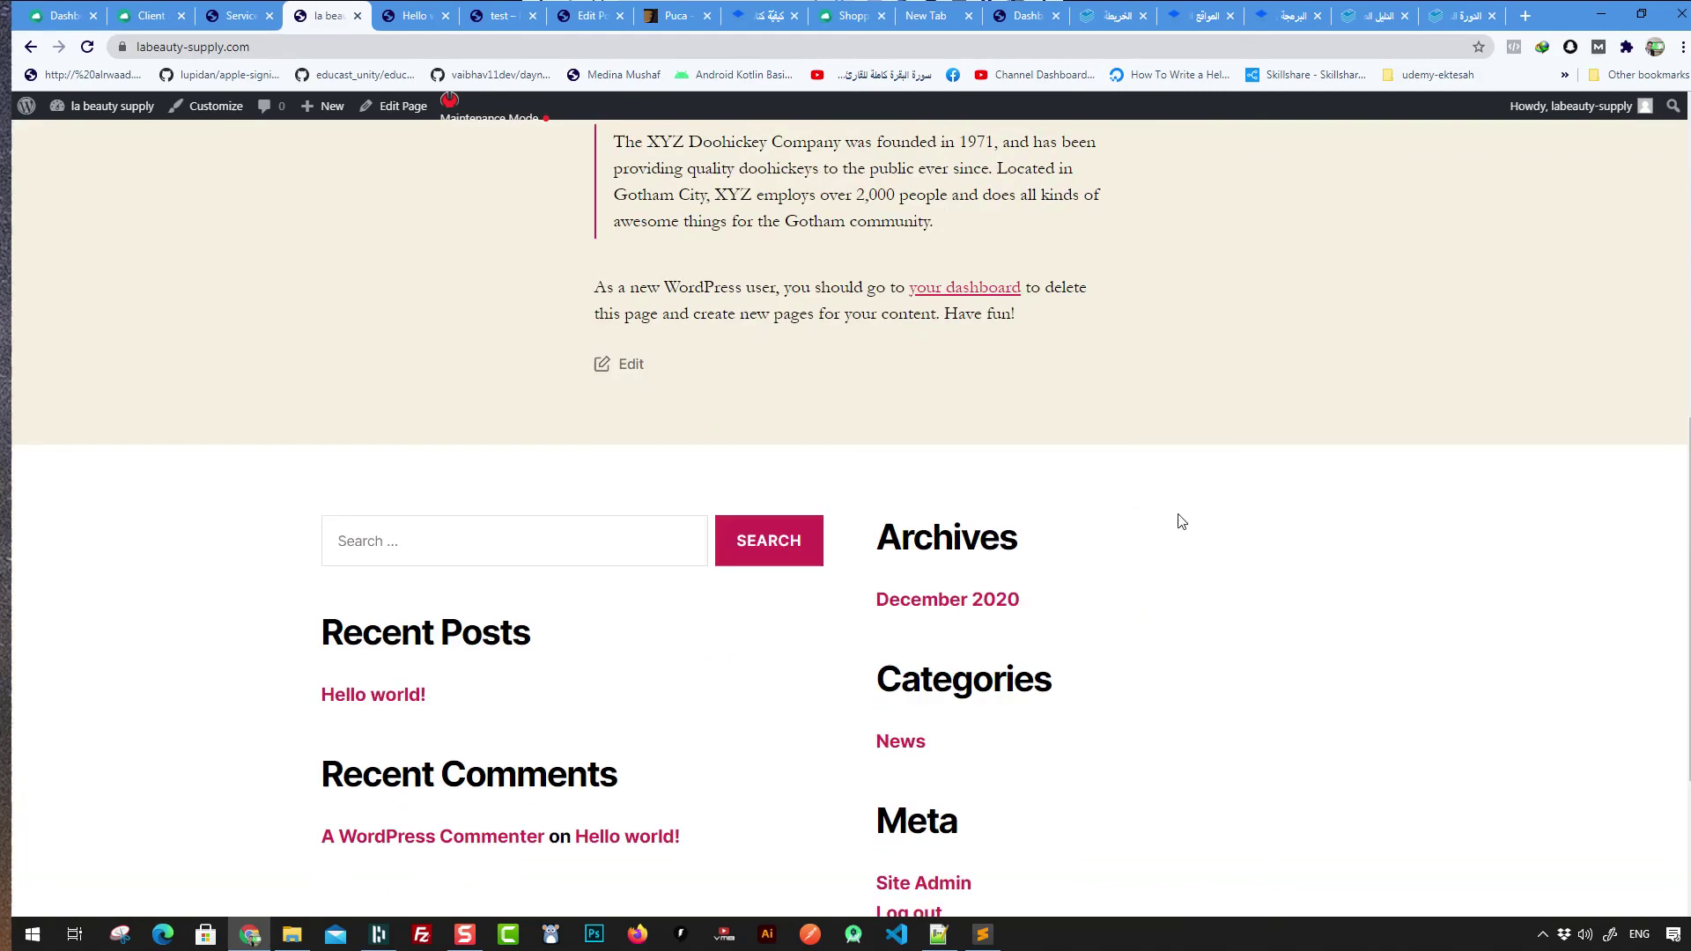
scroll(1185, 520, up, 5)
click(104, 107)
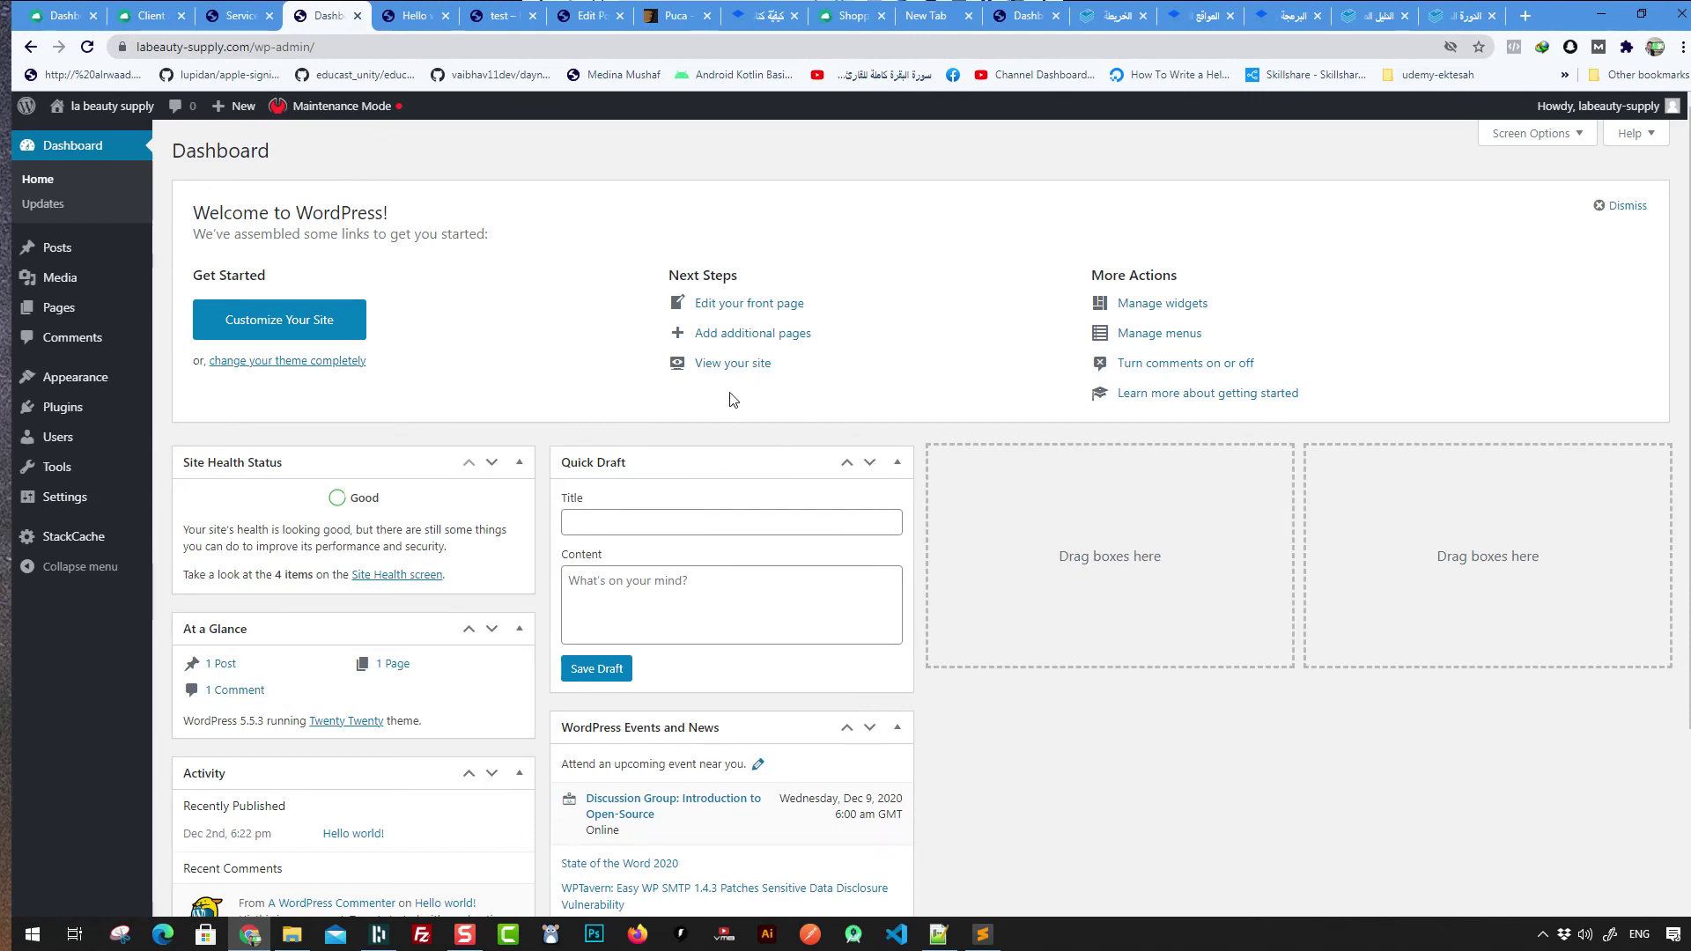
Step: Open the live preview of the Puca WooCommerce theme from its ThemeForest store page
scroll(744, 405, down, 1)
scroll(752, 423, up, 1)
click(678, 17)
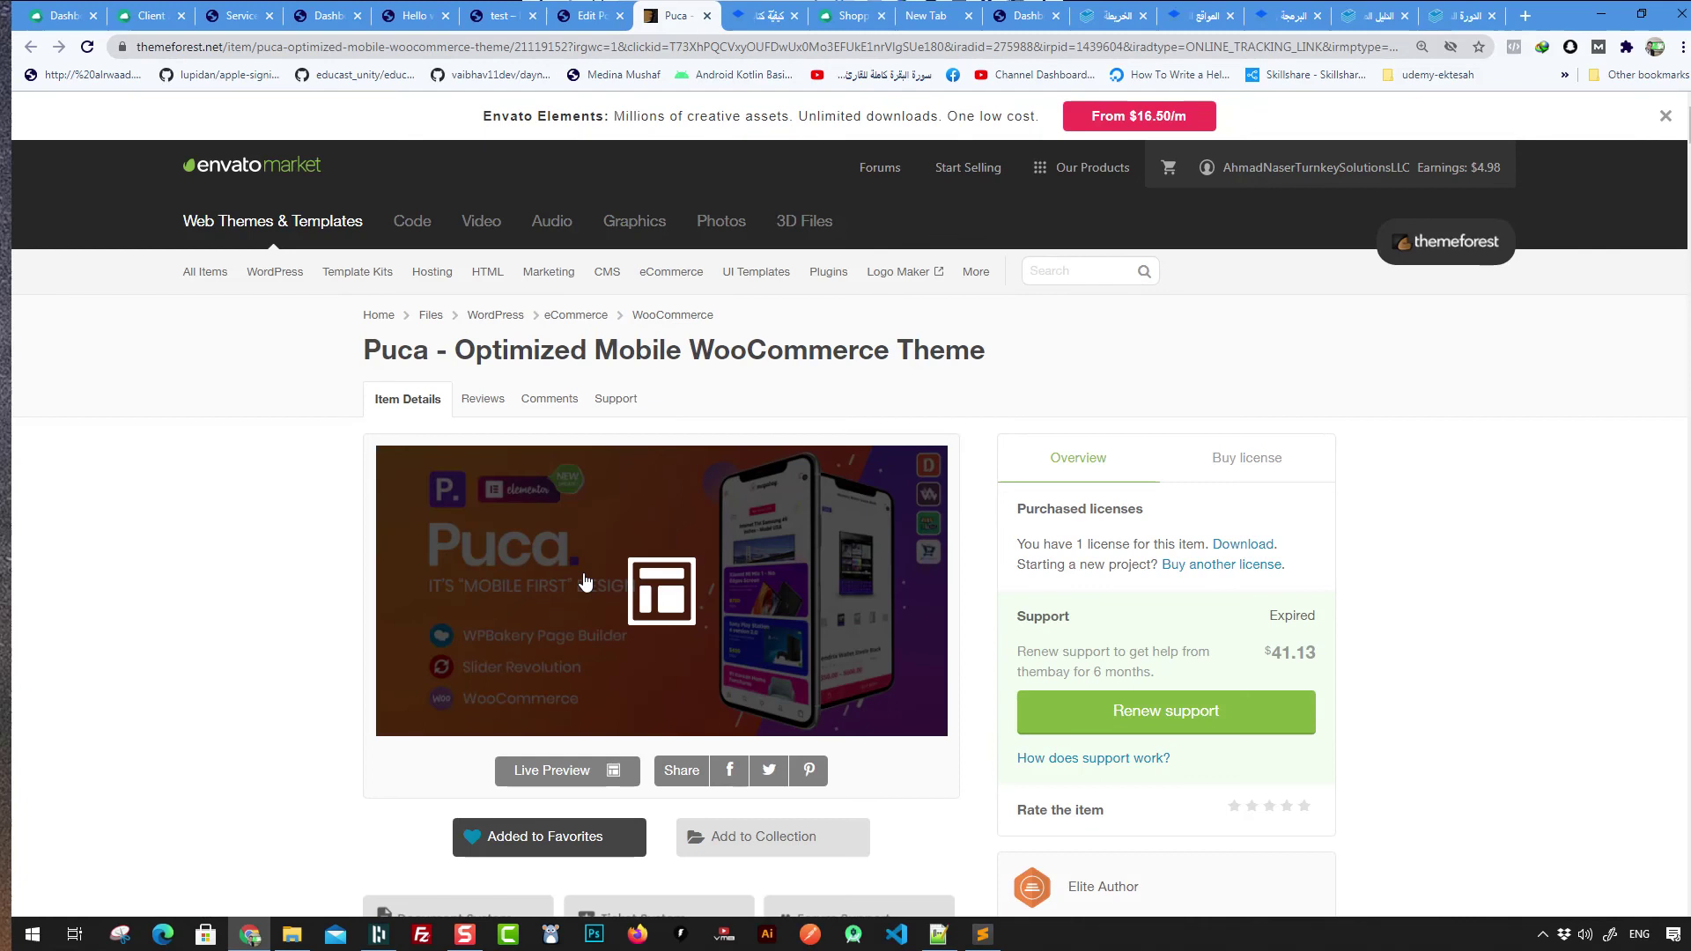
click(579, 755)
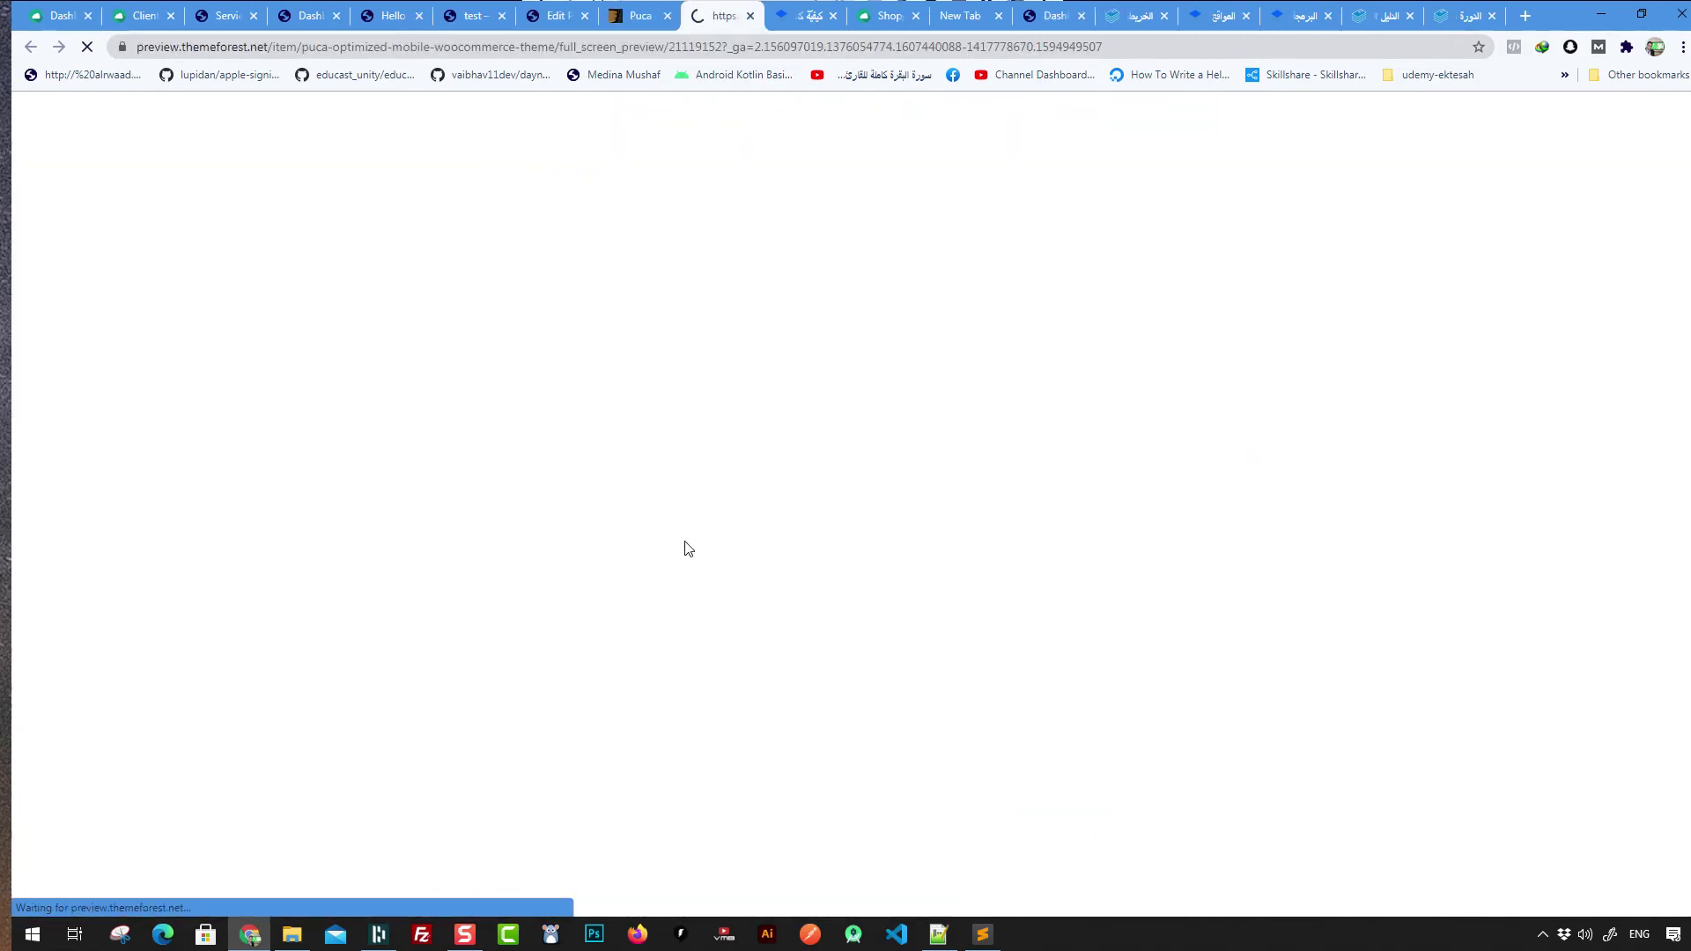